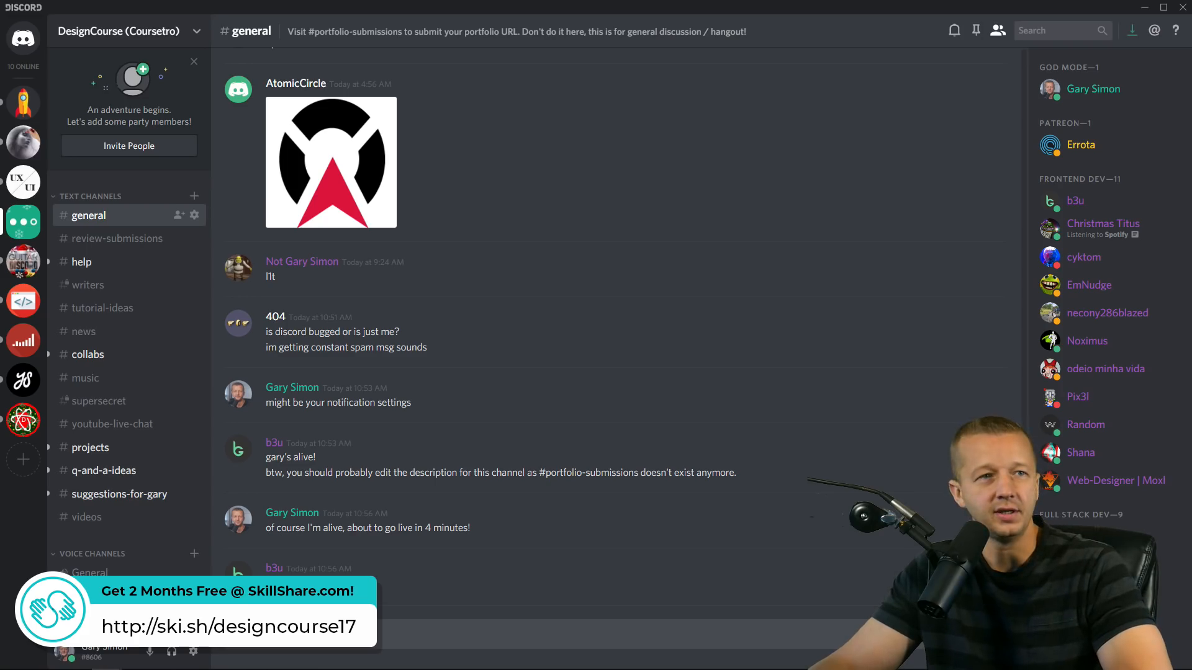
# Bring the YouTube live chat window over Discord and read through to the newest messages
pyautogui.moveTo(504, 69); pyautogui.dragTo(630, 93)
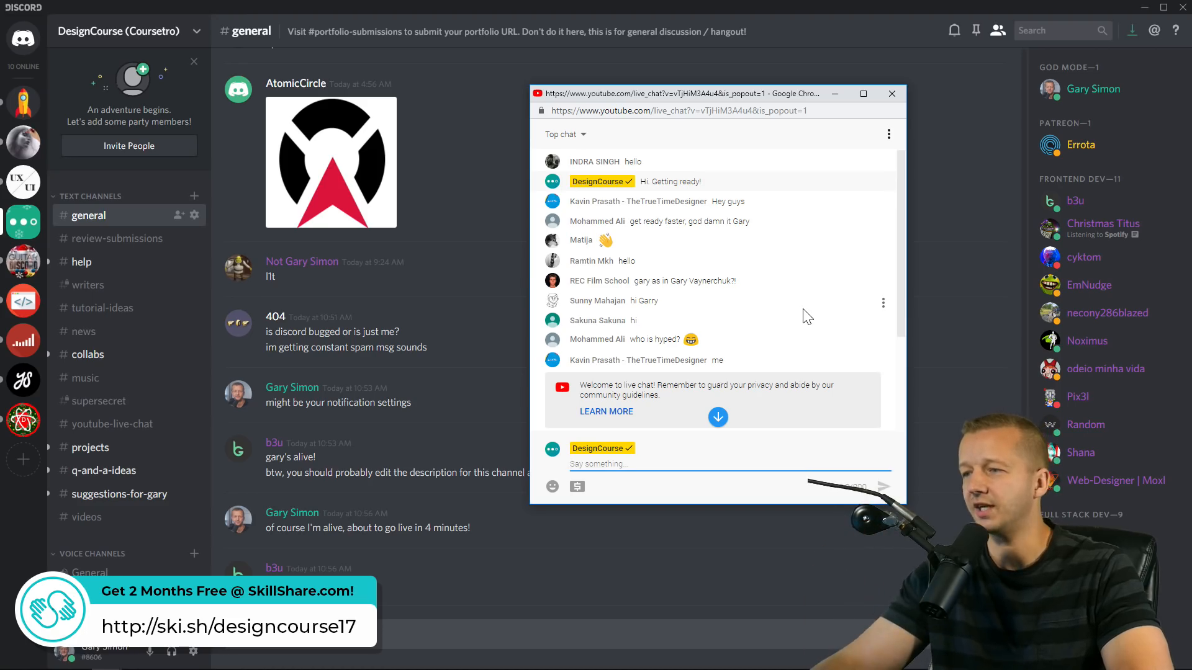
pyautogui.scroll(-5, 794, 404)
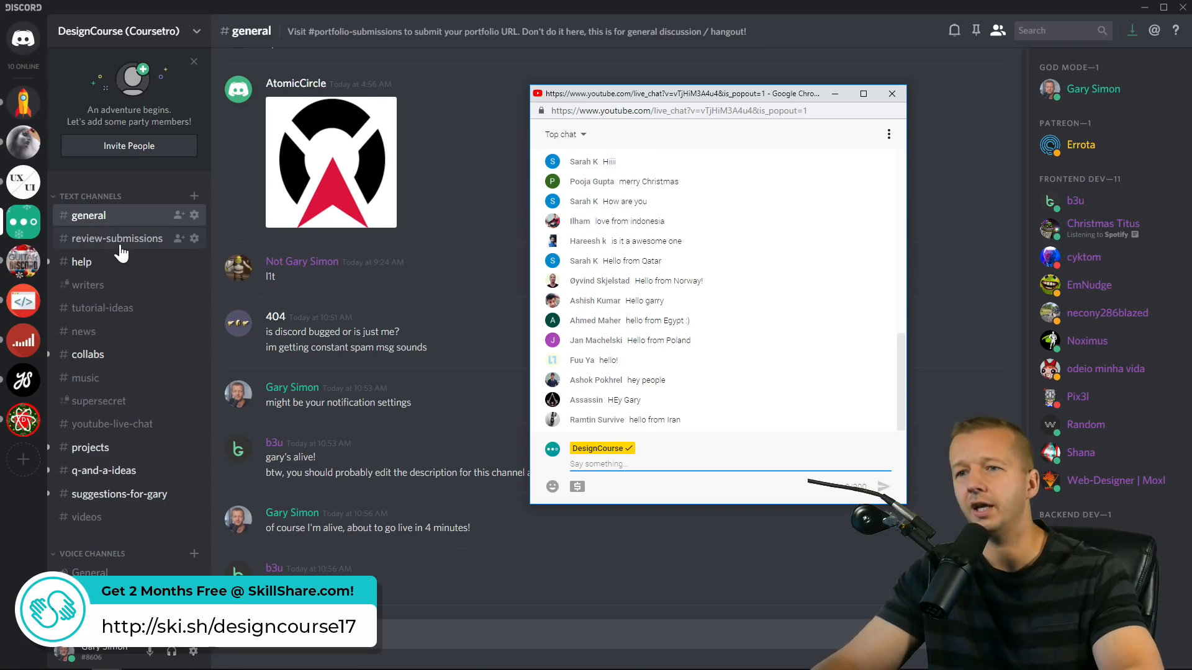
# Open the review-submissions channel in Discord and look back through the submitted logos up to the extruex animation
pyautogui.click(123, 242)
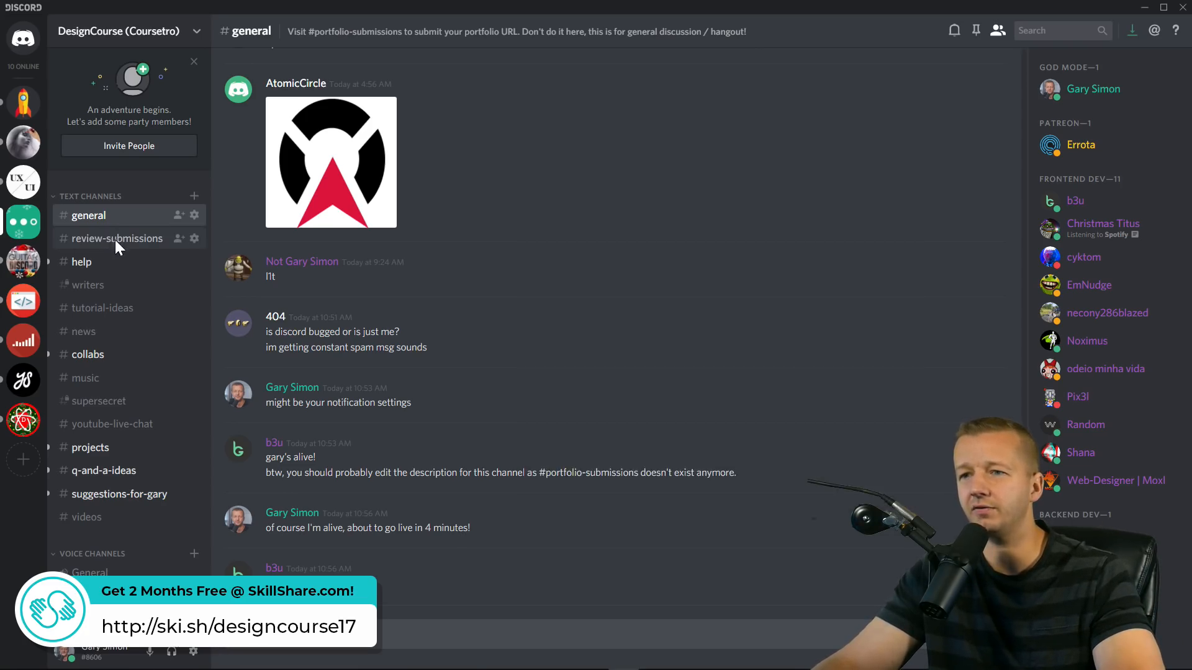
pyautogui.moveTo(1021, 103); pyautogui.dragTo(1018, 599)
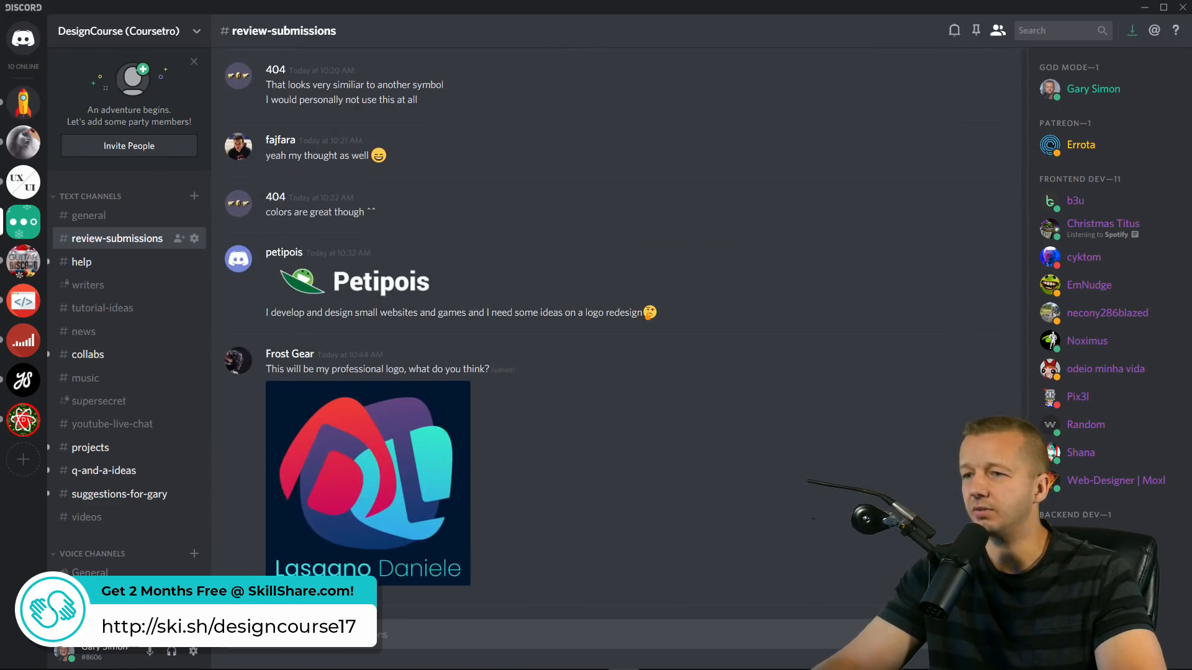
pyautogui.scroll(1, 588, 519)
pyautogui.scroll(15, 587, 517)
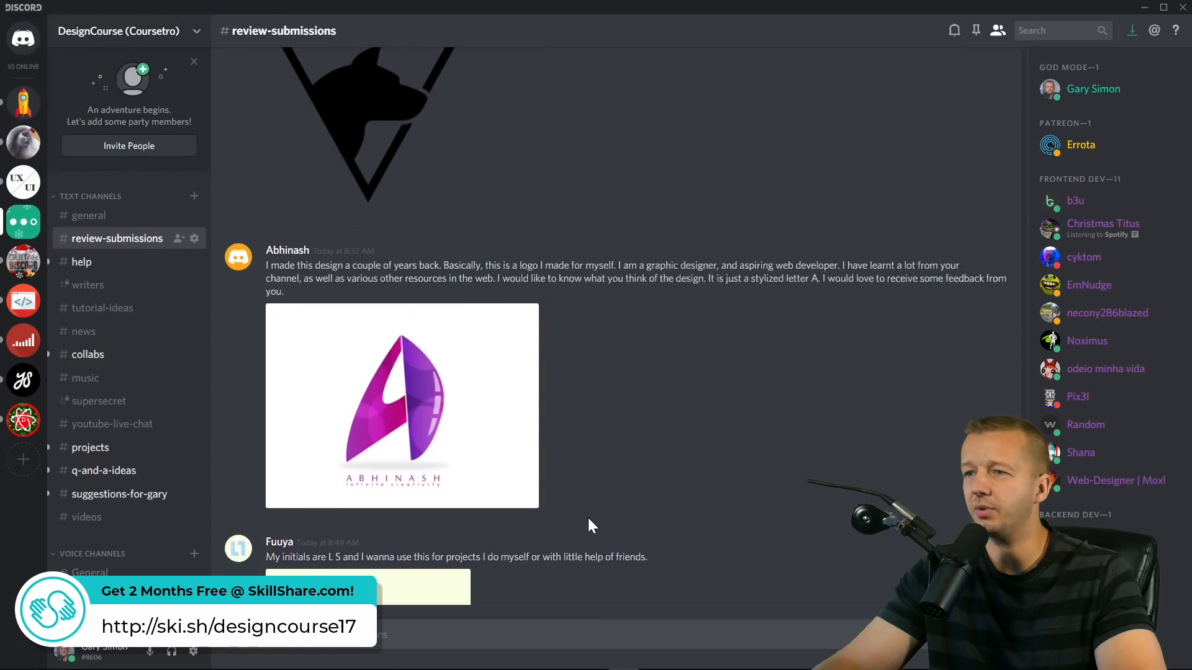
pyautogui.scroll(8, 527, 470)
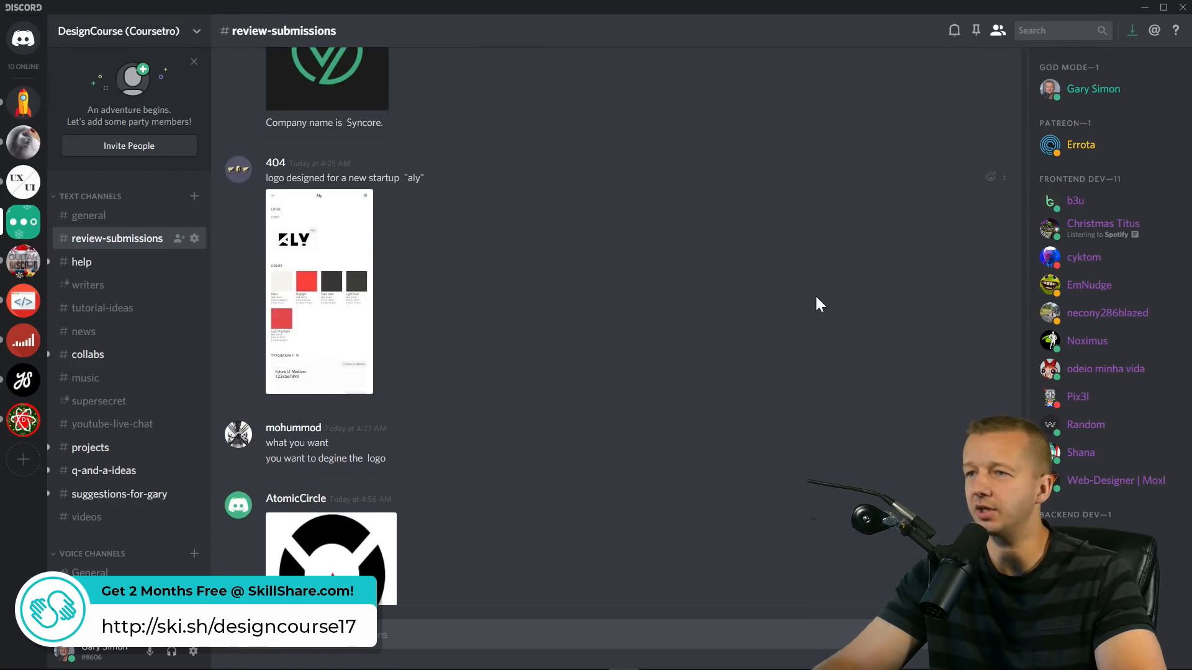
pyautogui.scroll(10, 833, 356)
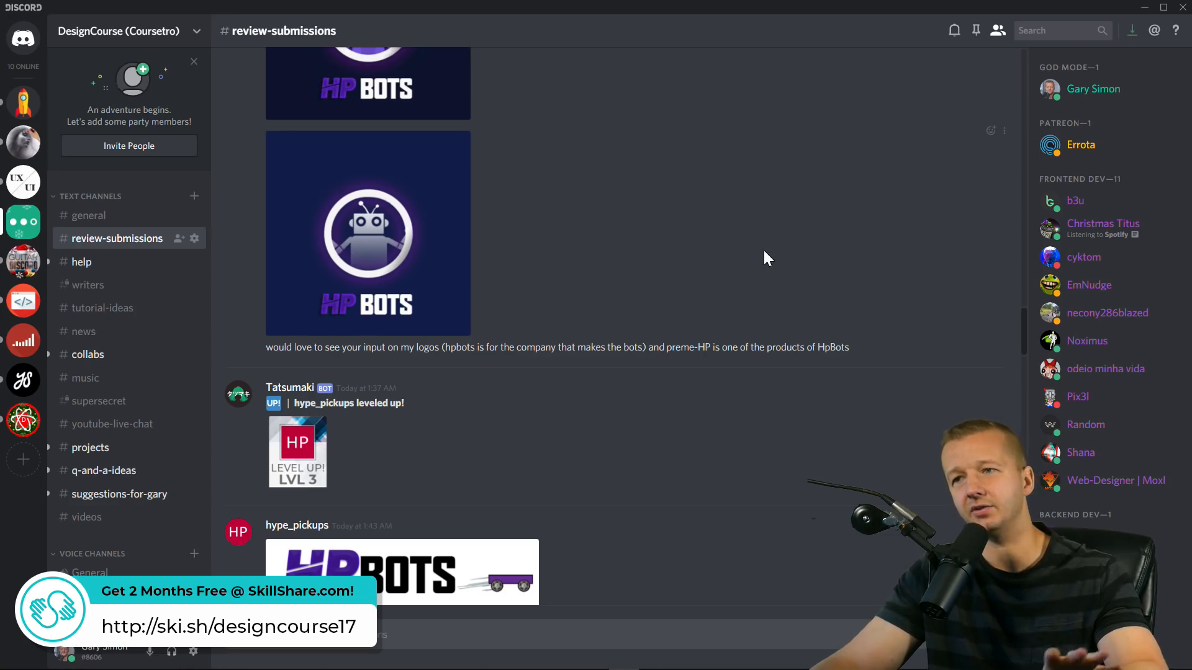
pyautogui.scroll(4, 764, 252)
pyautogui.scroll(15, 763, 255)
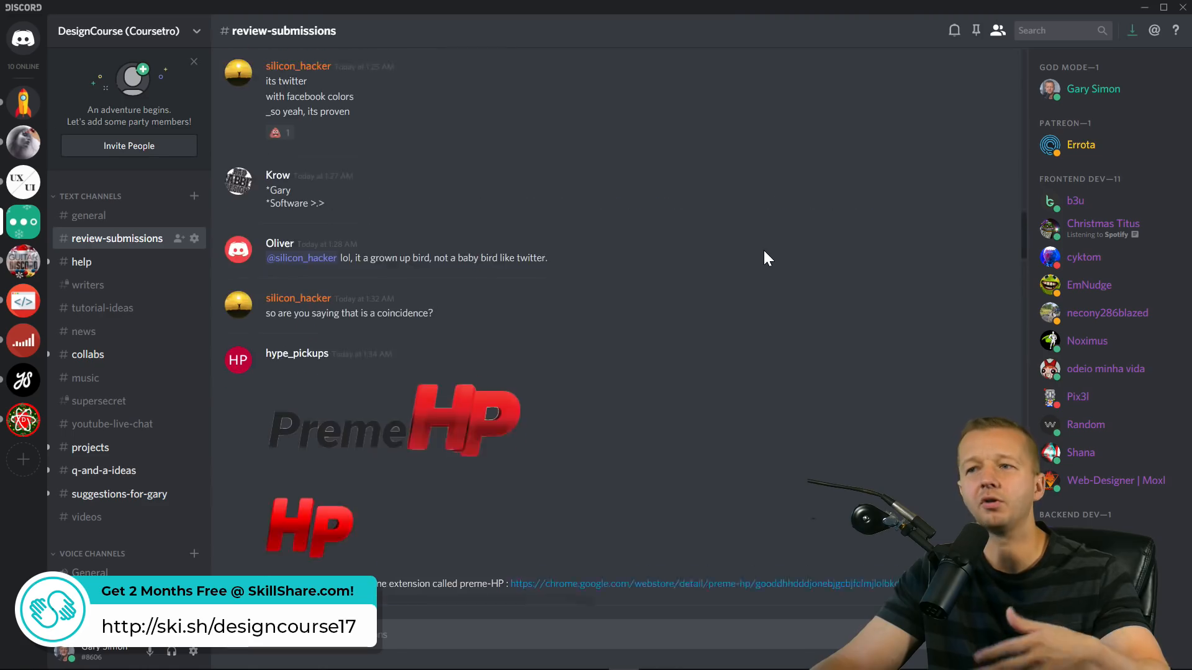
pyautogui.scroll(-7, 764, 254)
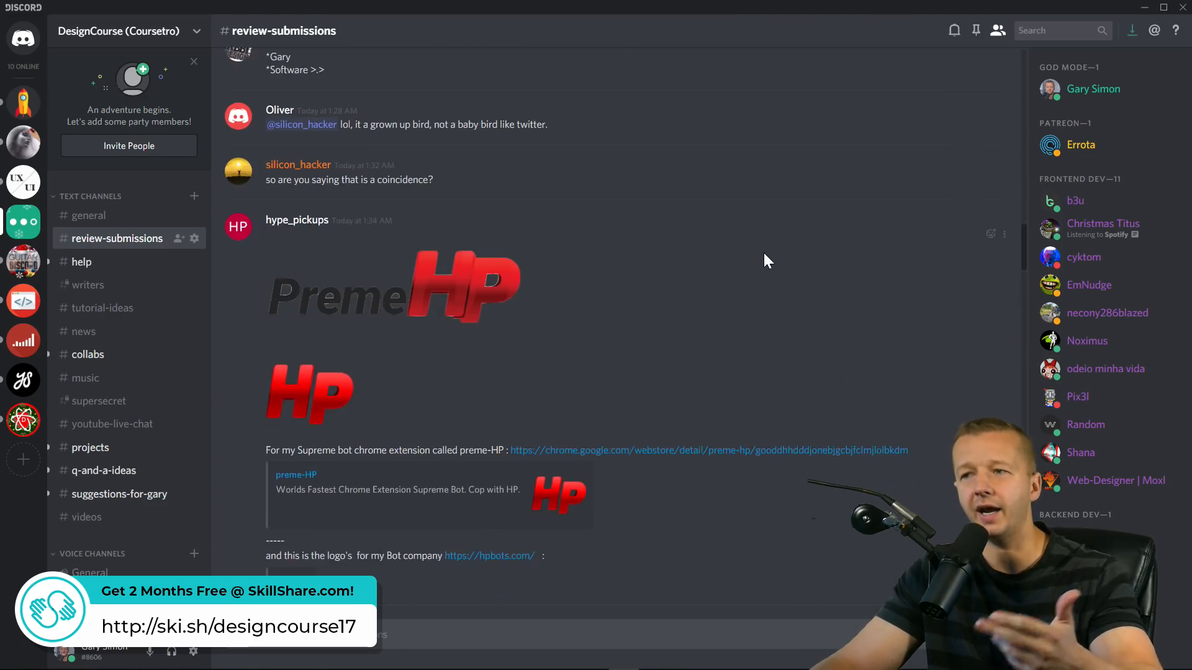
pyautogui.scroll(7, 764, 254)
pyautogui.scroll(10, 764, 254)
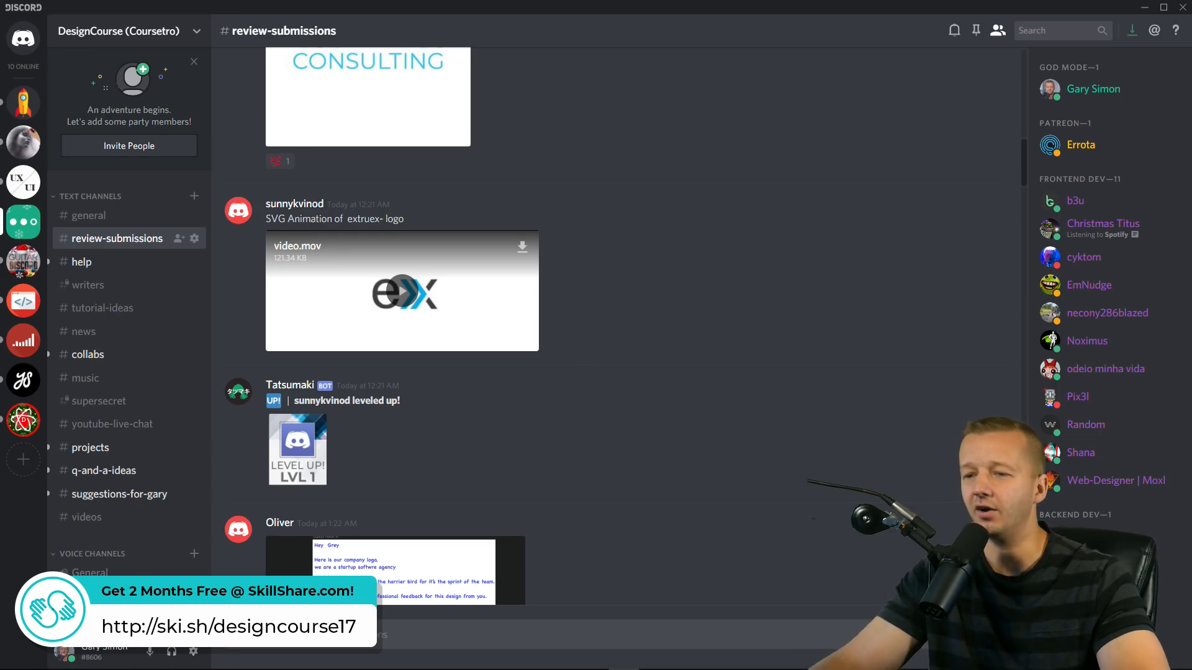
# Switch to the Skillshare browser window, look through the logo design class results, and return to Discord
pyautogui.moveTo(106, 657)
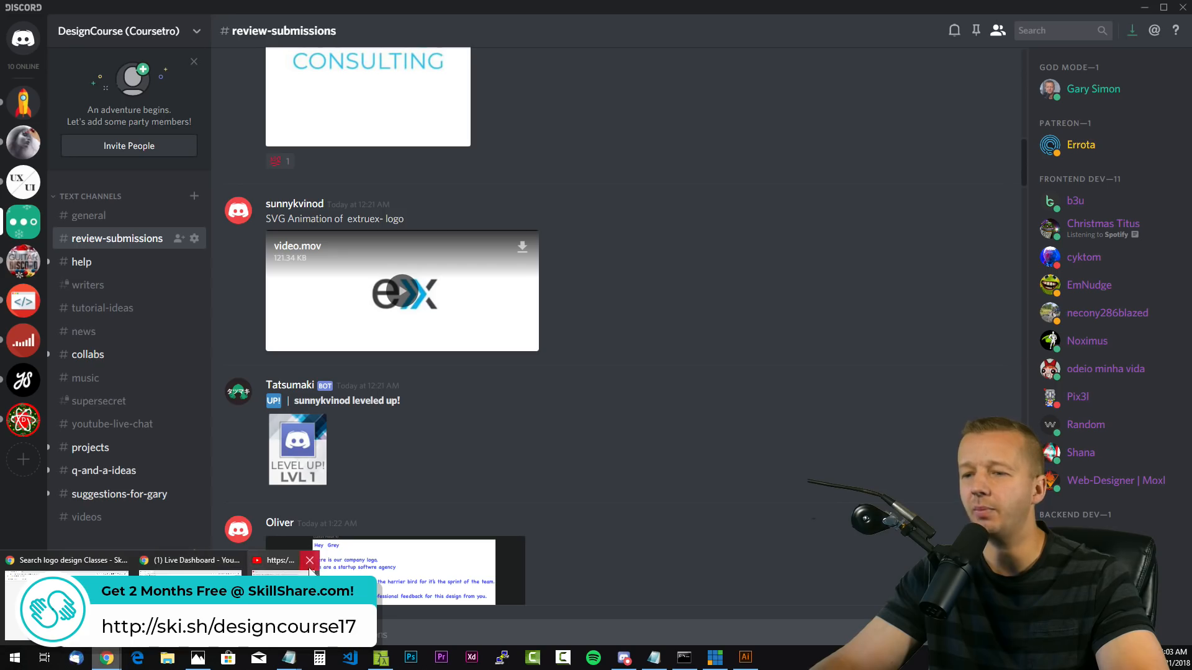
pyautogui.click(65, 583)
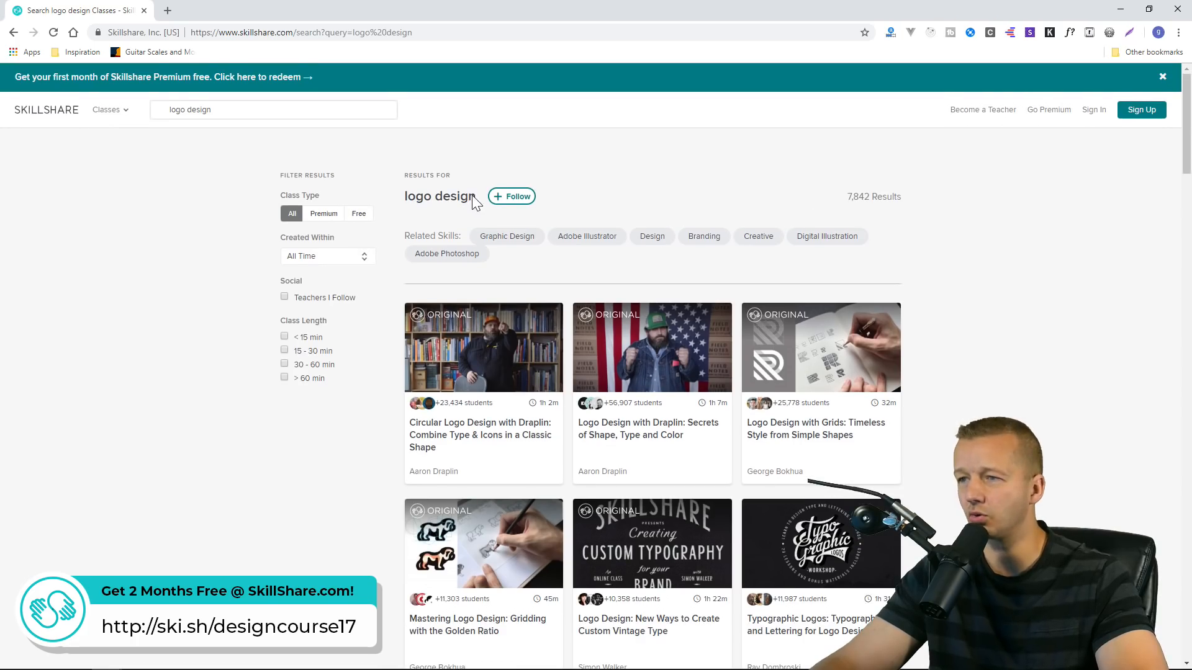
pyautogui.scroll(-1, 529, 273)
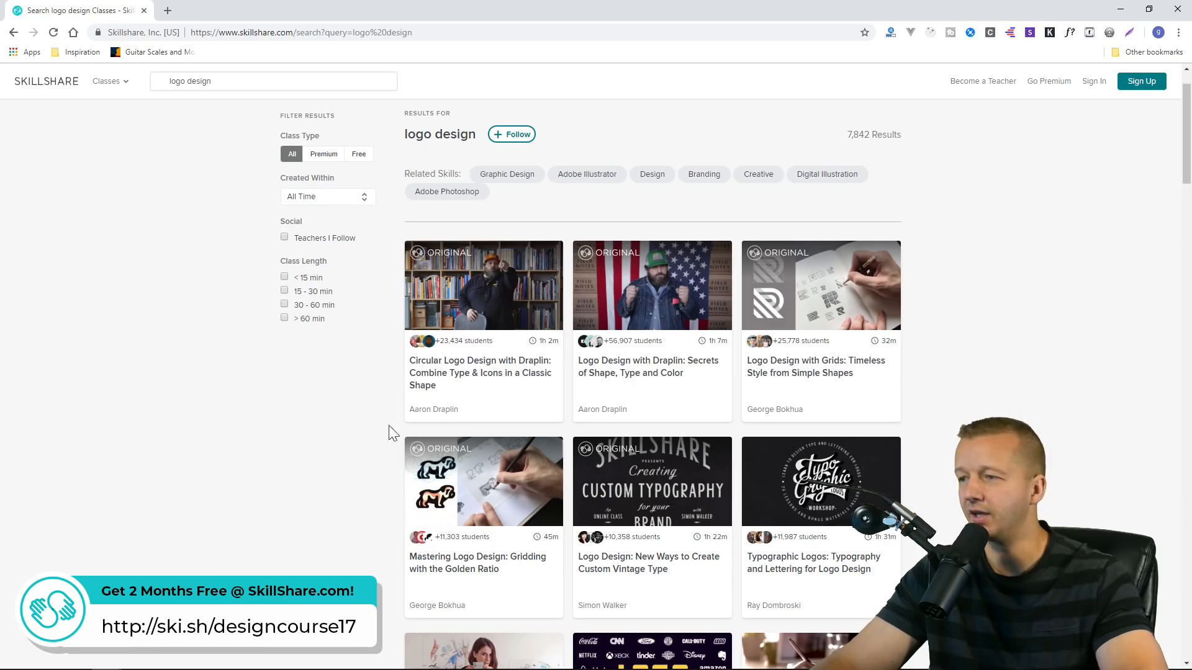
pyautogui.moveTo(619, 416)
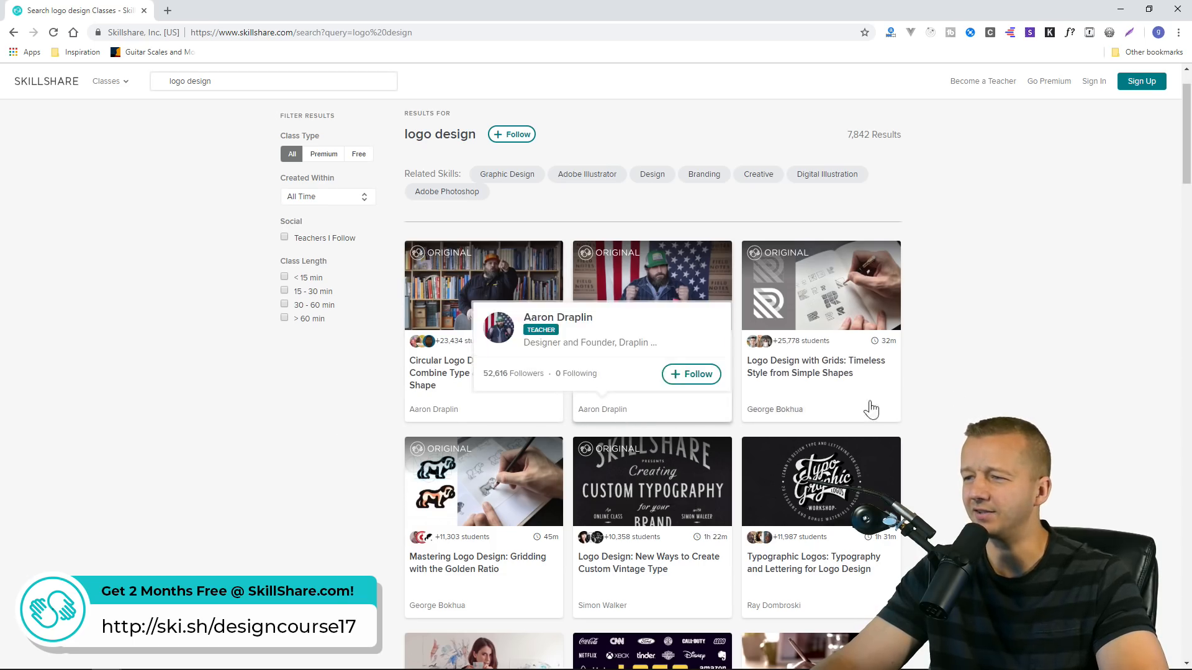
pyautogui.scroll(-15, 1038, 395)
pyautogui.scroll(-14, 1037, 393)
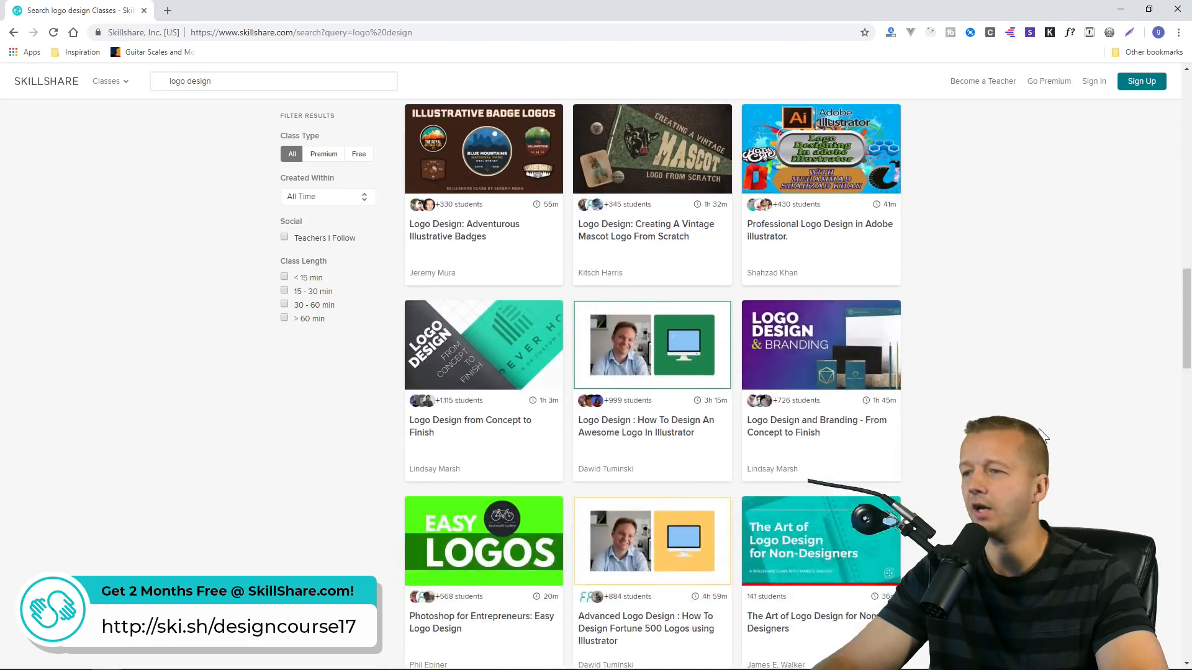
pyautogui.scroll(6, 1044, 435)
pyautogui.scroll(-10, 1046, 448)
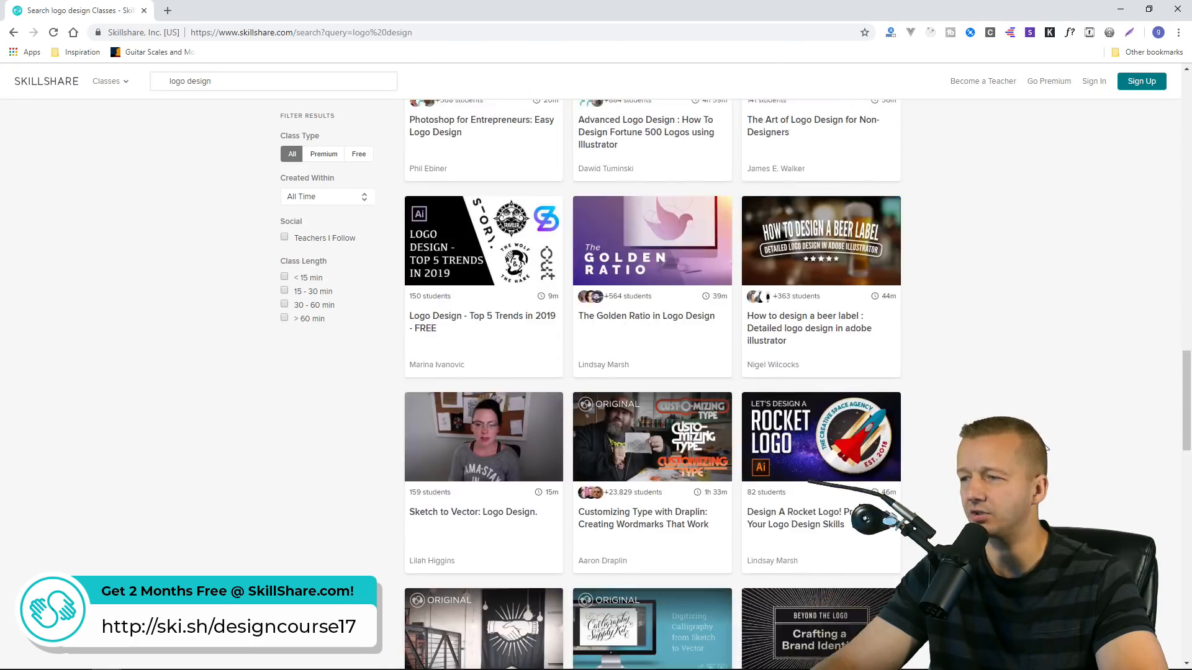
pyautogui.scroll(3, 1046, 455)
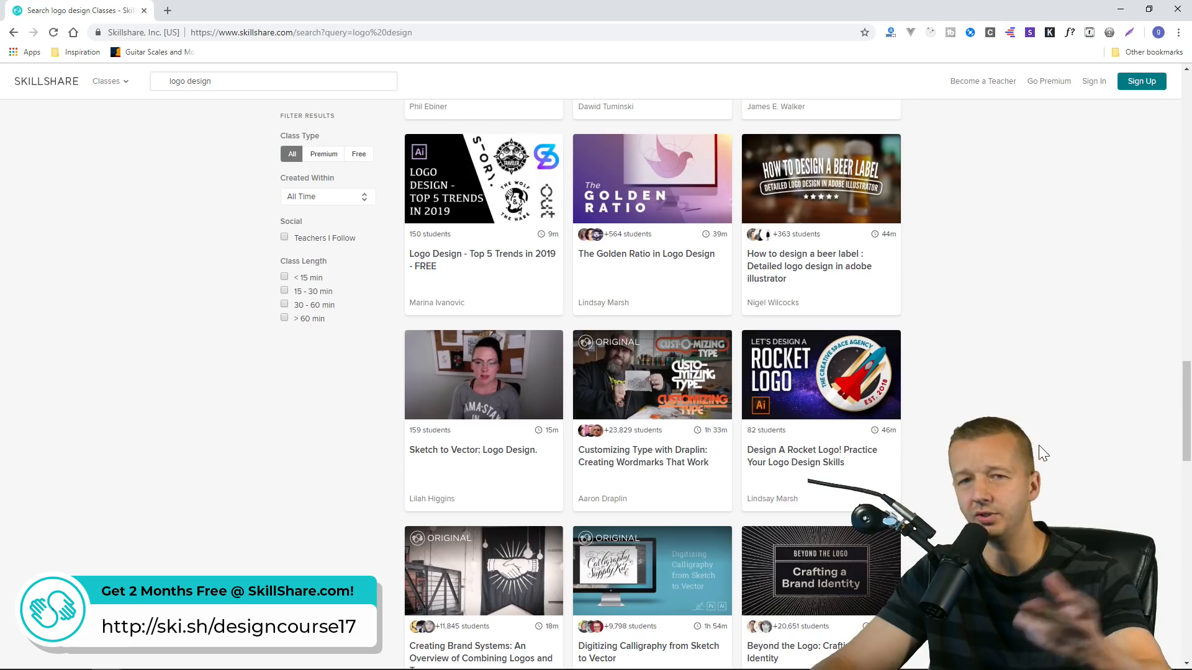
pyautogui.scroll(-19, 1047, 455)
pyautogui.scroll(6, 1046, 455)
pyautogui.scroll(20, 1044, 455)
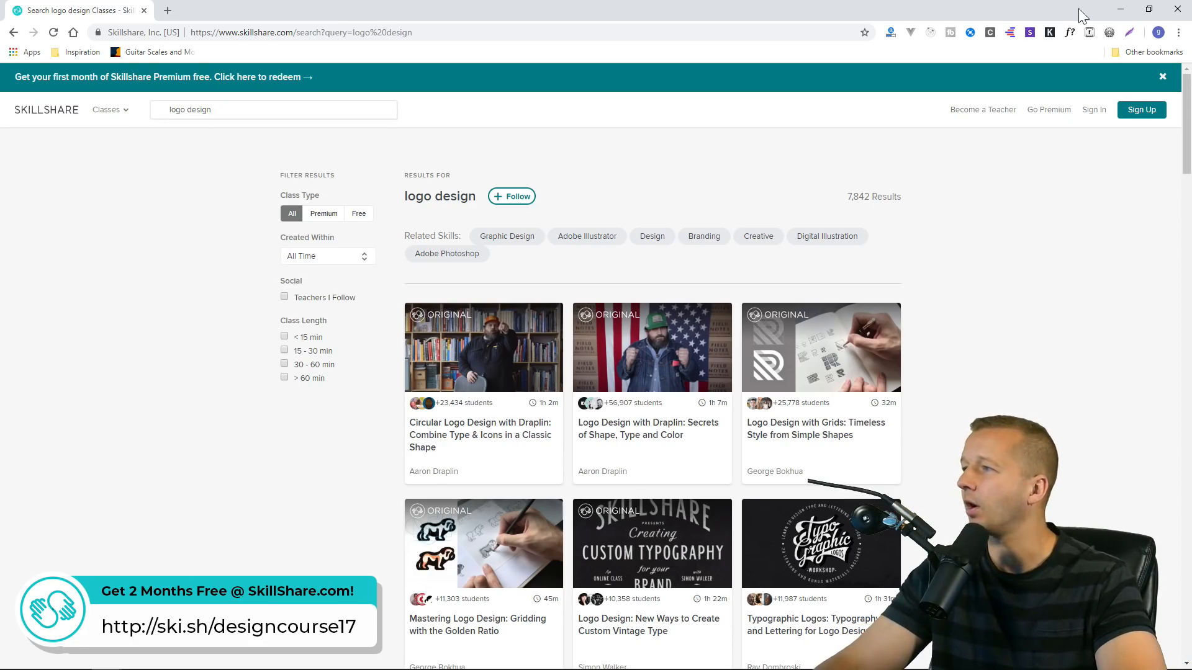
pyautogui.click(1120, 9)
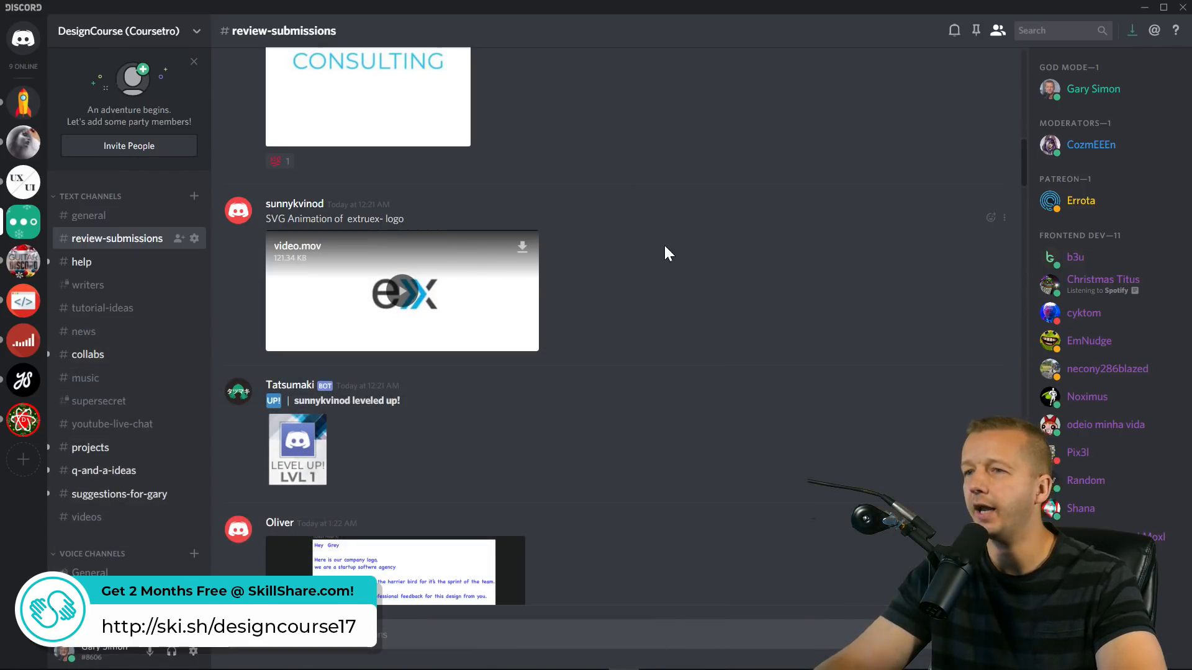
# Bring up the YouTube live chat again, check the latest messages, and return to the Discord channel
pyautogui.scroll(-1, 737, 307)
pyautogui.moveTo(109, 661)
pyautogui.click(287, 574)
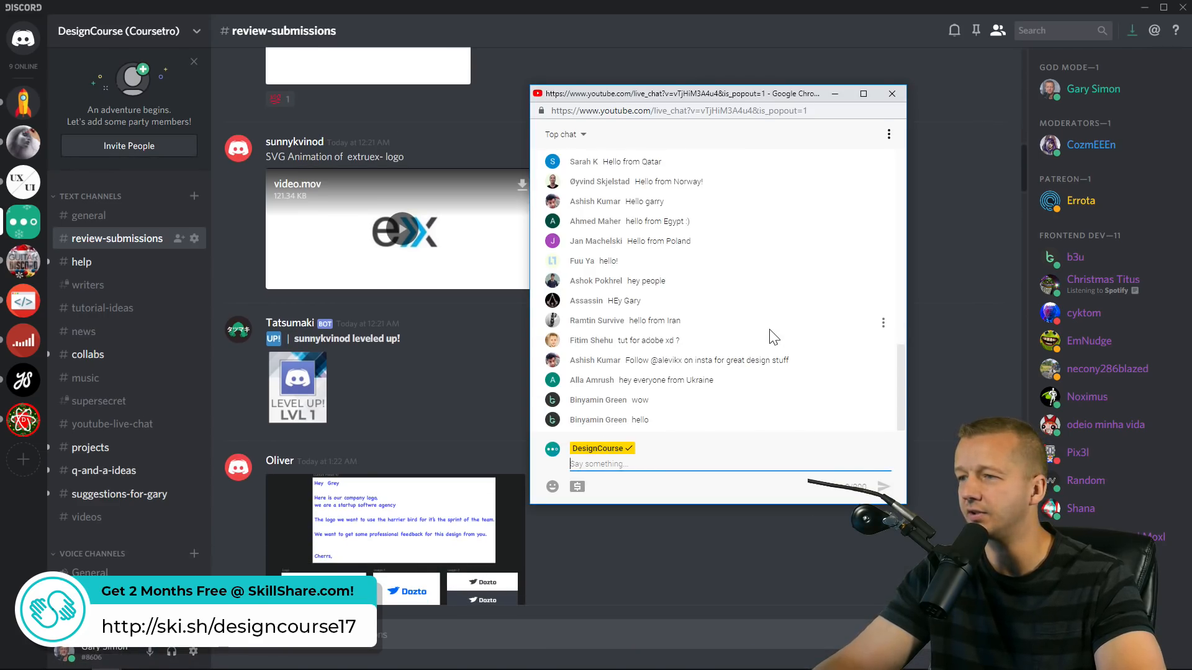
pyautogui.scroll(4, 769, 330)
pyautogui.scroll(-4, 769, 329)
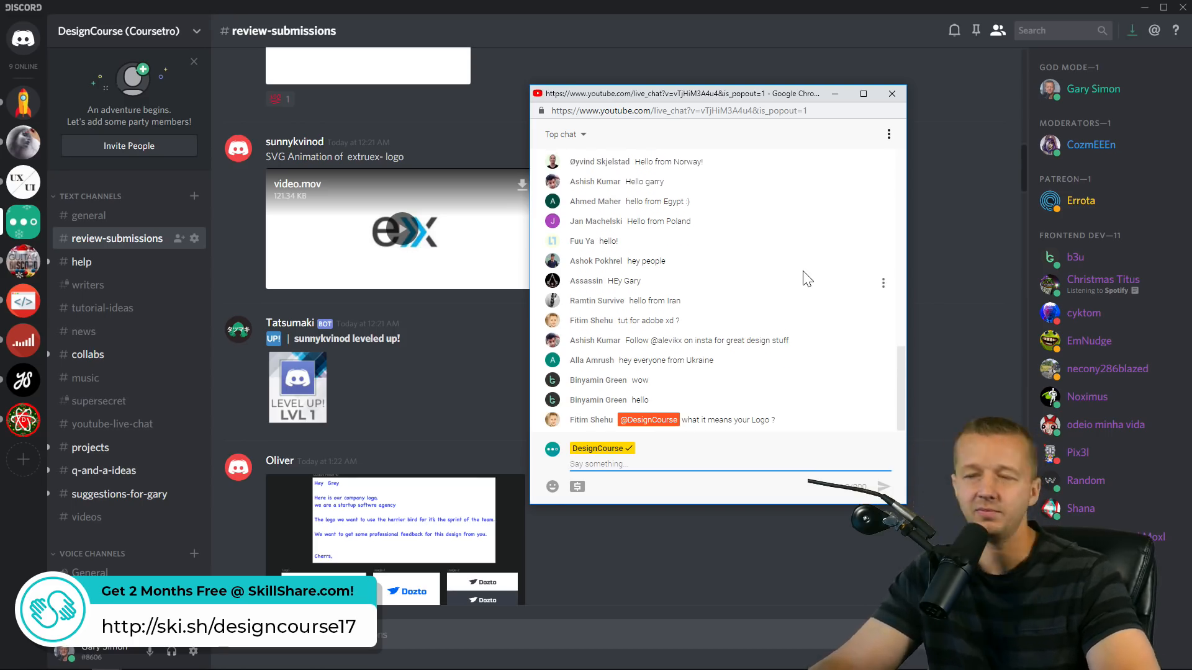
pyautogui.click(941, 260)
# Find the volcano and speech bubble logo submission and read the Voiceano startup description, highlighting the word "Volcano"
pyautogui.scroll(4, 752, 359)
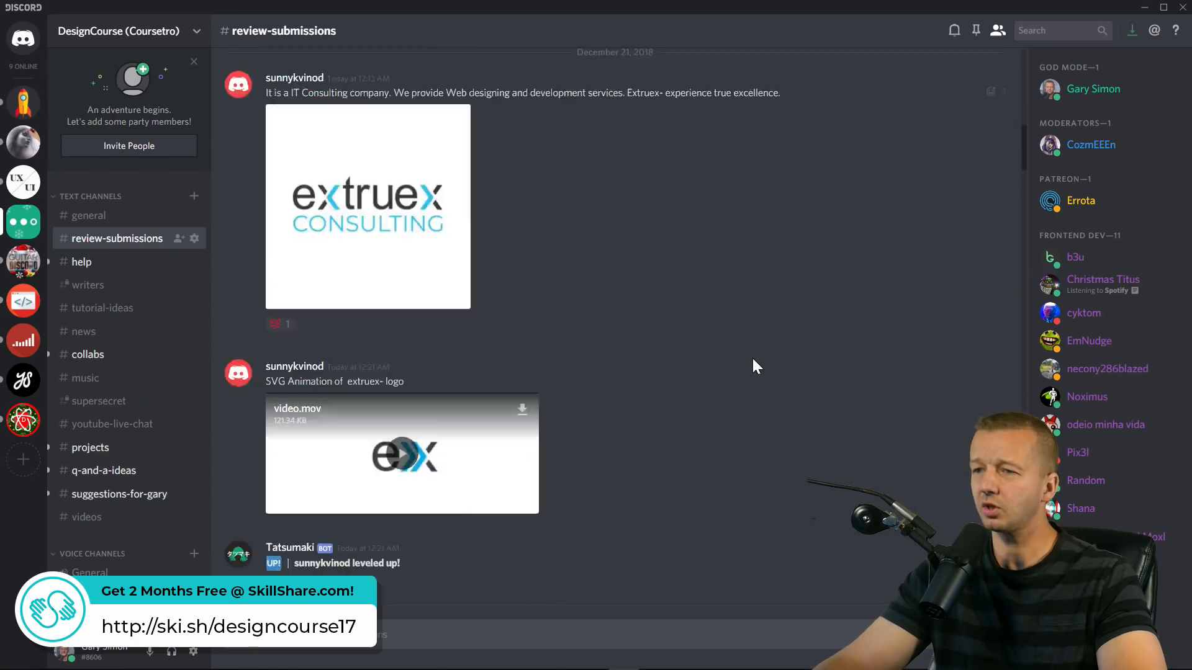
pyautogui.scroll(-10, 752, 358)
pyautogui.scroll(-9, 752, 358)
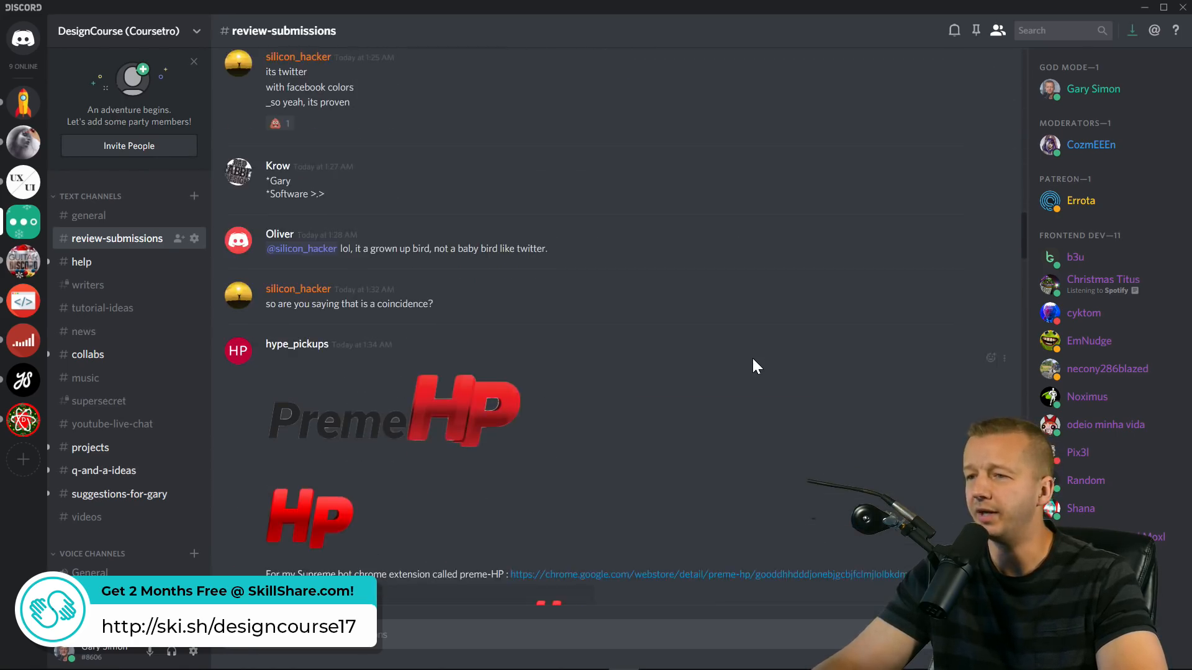
pyautogui.scroll(15, 753, 358)
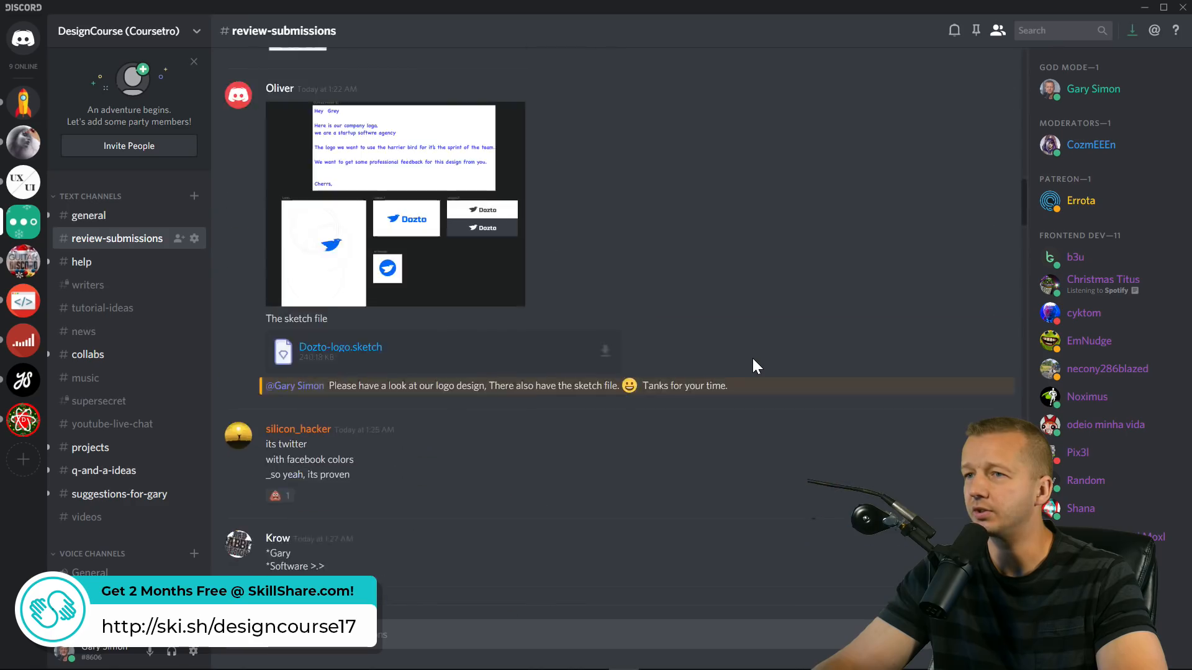
pyautogui.scroll(6, 753, 359)
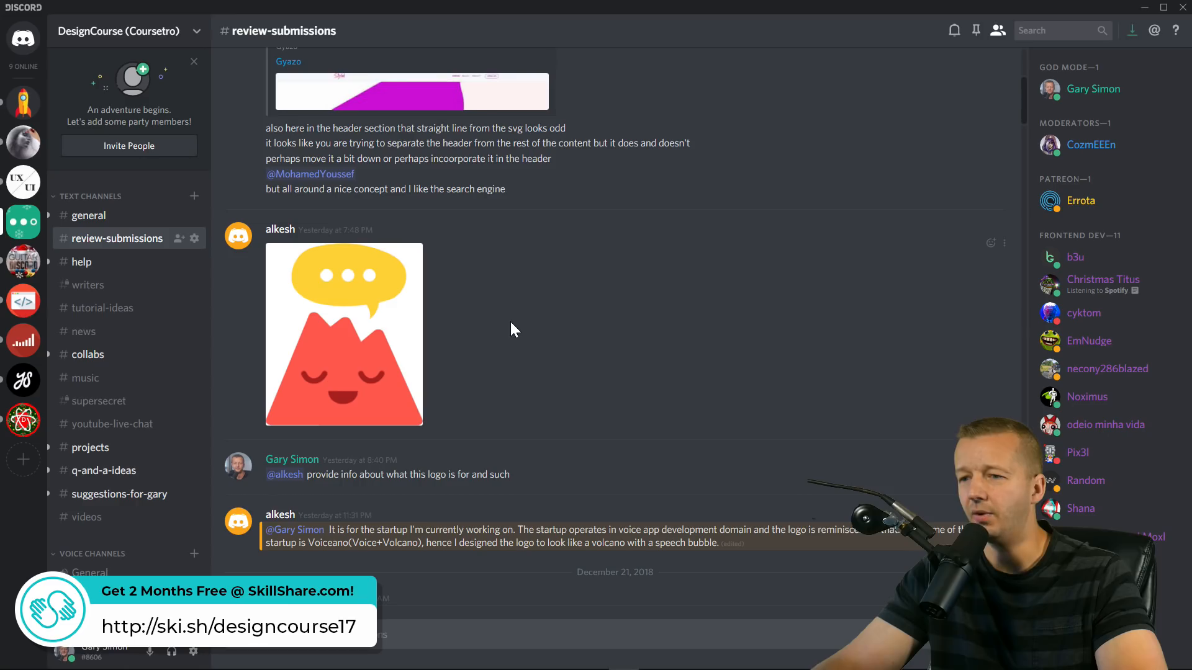
pyautogui.scroll(-1, 353, 467)
pyautogui.moveTo(349, 472); pyautogui.dragTo(460, 472)
pyautogui.click(404, 473)
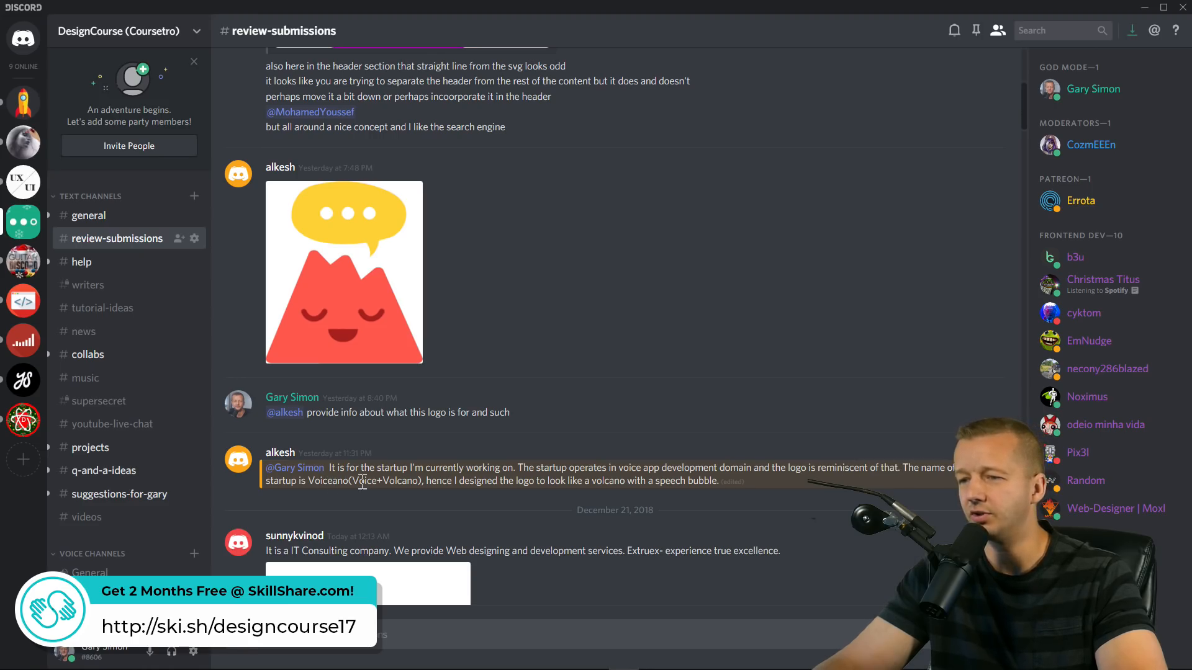
pyautogui.doubleClick(399, 480)
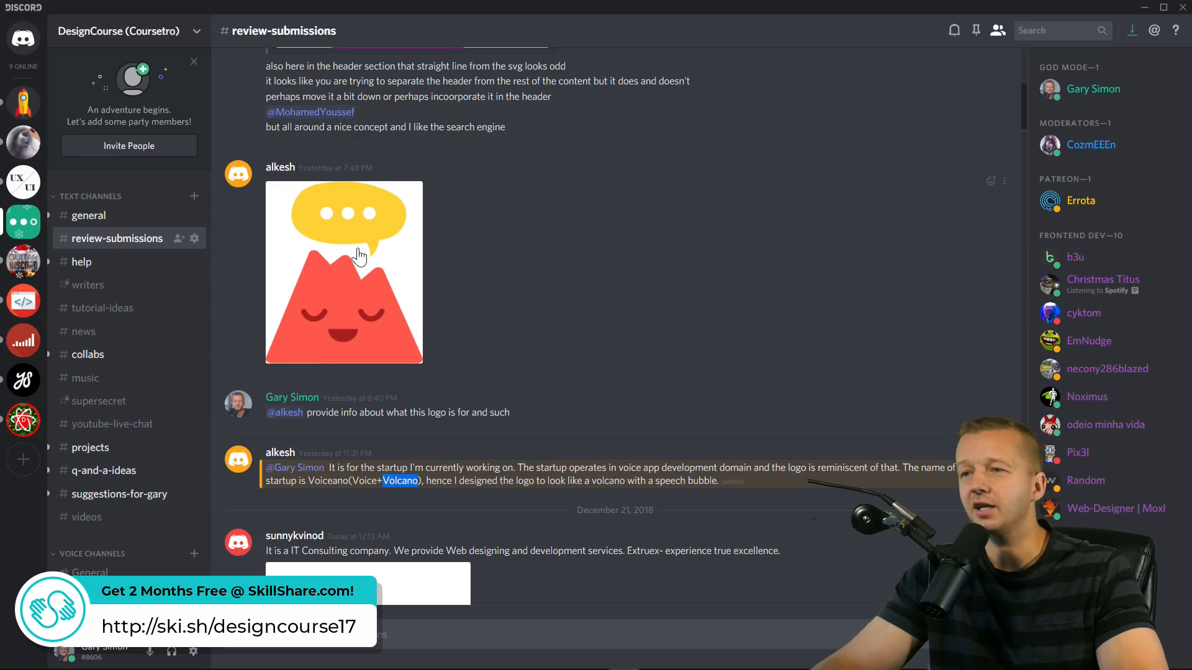
# Reduce the Discord window to expose the desktop and copy the volcano logo image onto the desktop
pyautogui.doubleClick(358, 13)
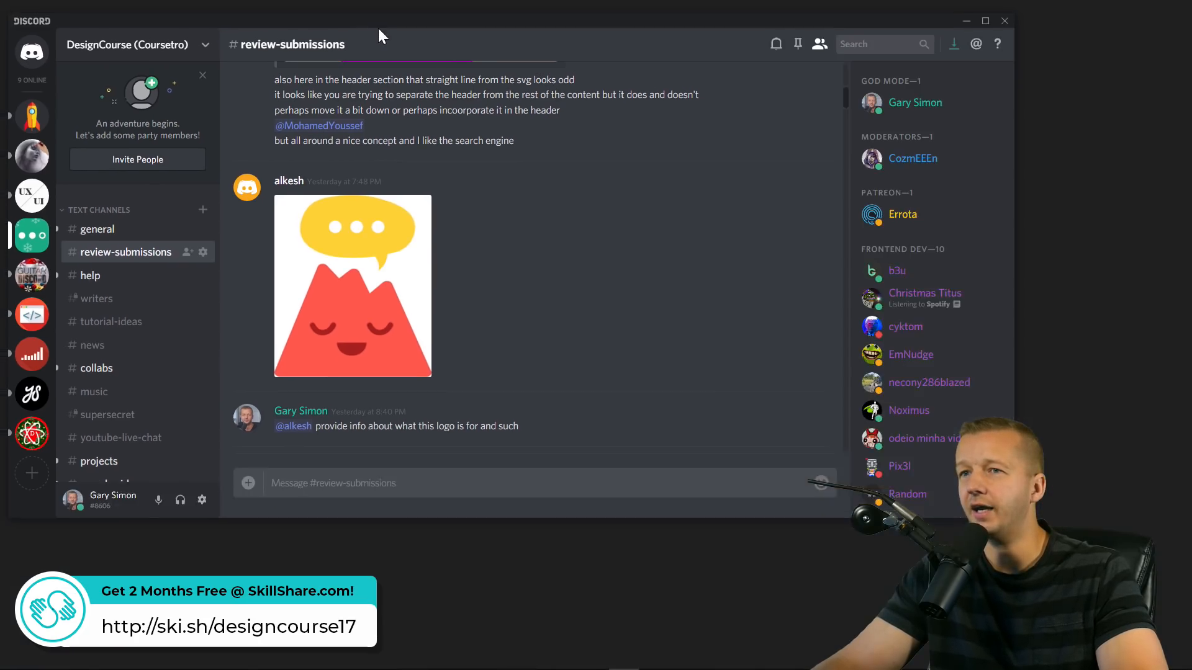
pyautogui.moveTo(494, 351); pyautogui.dragTo(104, 255)
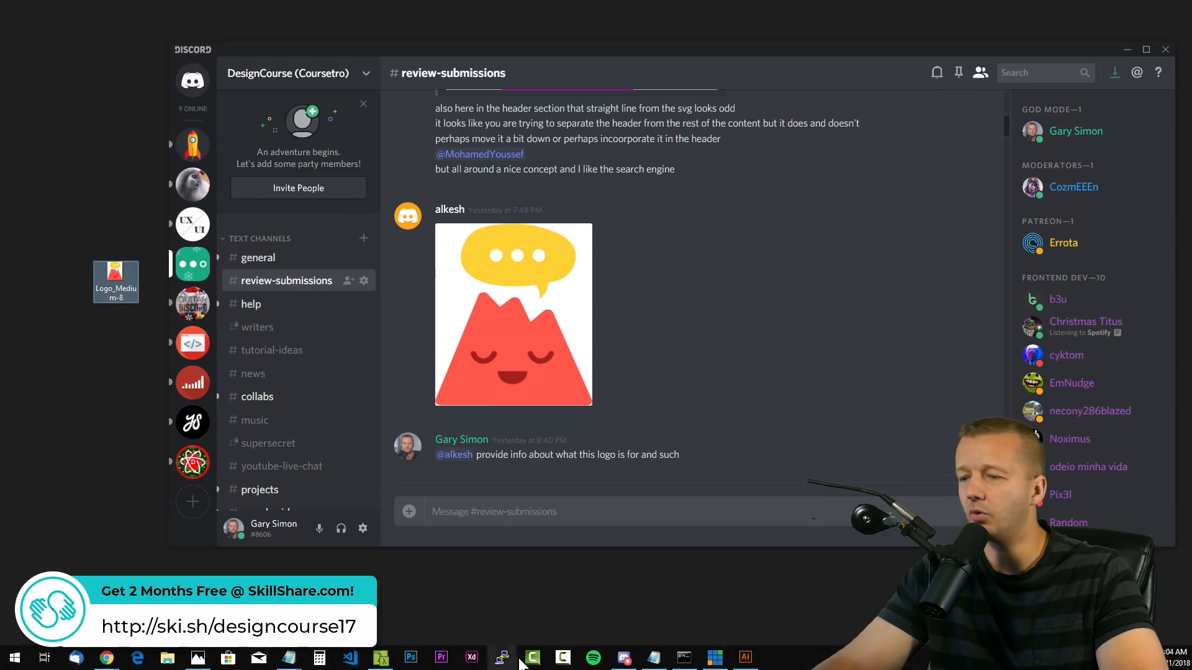
# Switch to Illustrator, create a 1000 x 700 pt Art & Illustration document, and postpone the update notice
pyautogui.click(748, 659)
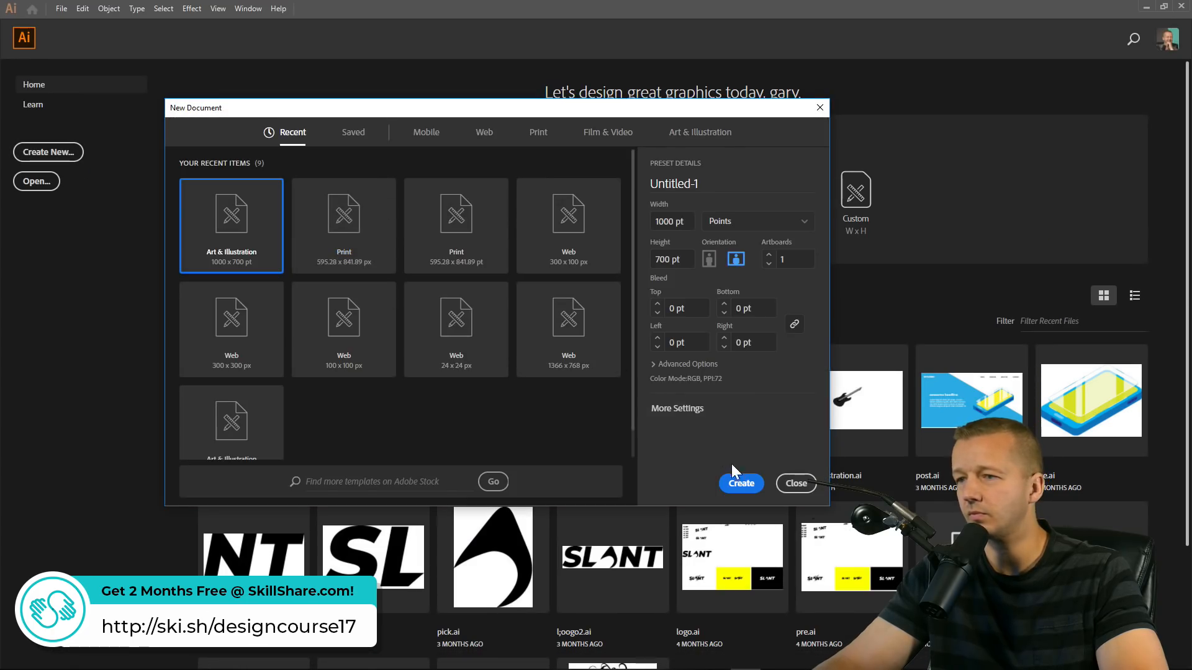
pyautogui.click(741, 483)
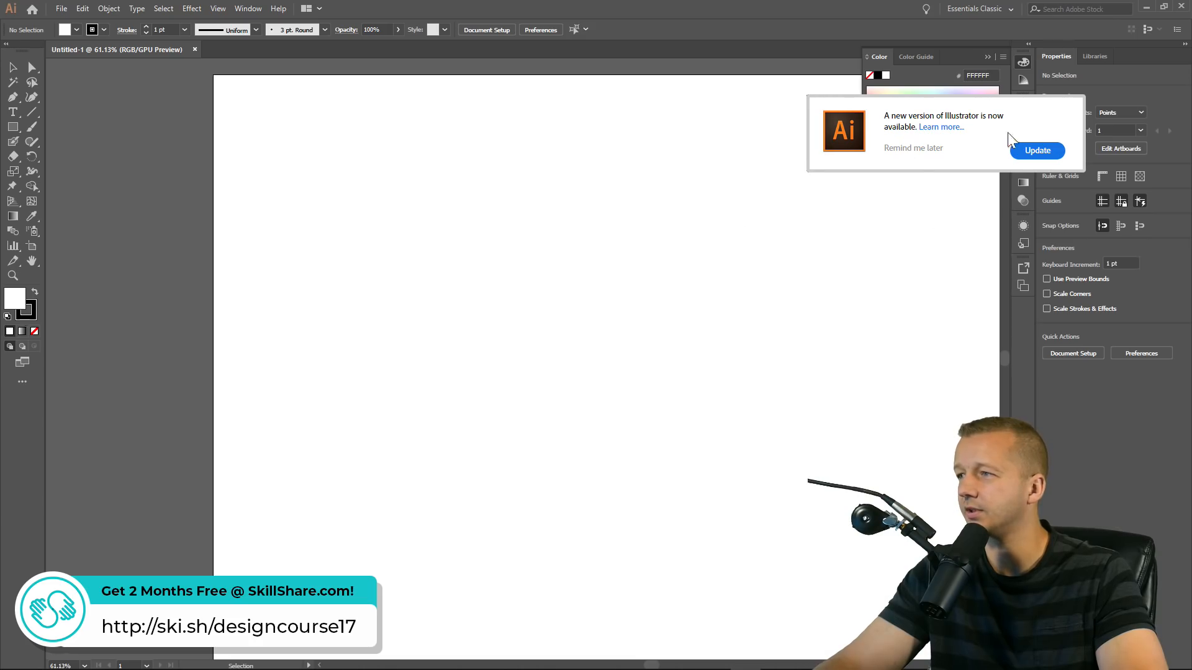
pyautogui.click(932, 149)
# Resize the Illustrator window so the desktop stays visible and place the Logo_Medium-8 image into the document
pyautogui.moveTo(577, 10); pyautogui.dragTo(598, 64)
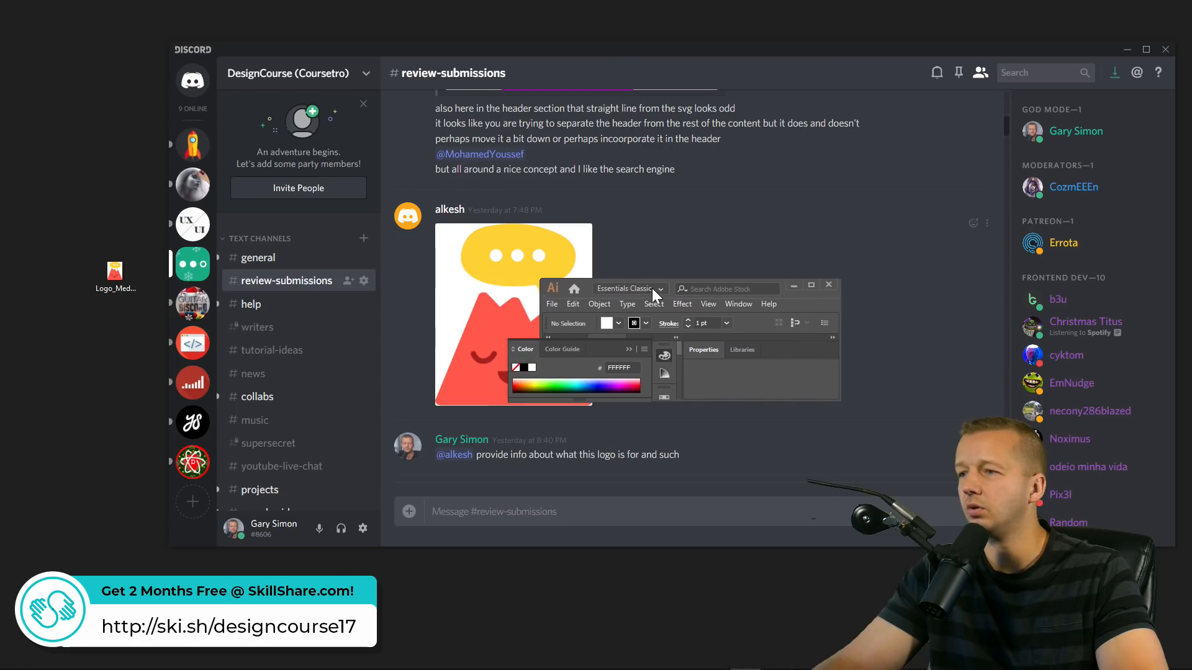
pyautogui.moveTo(837, 402); pyautogui.dragTo(1037, 617)
pyautogui.moveTo(542, 280); pyautogui.dragTo(335, 126)
pyautogui.moveTo(285, 404); pyautogui.dragTo(613, 372)
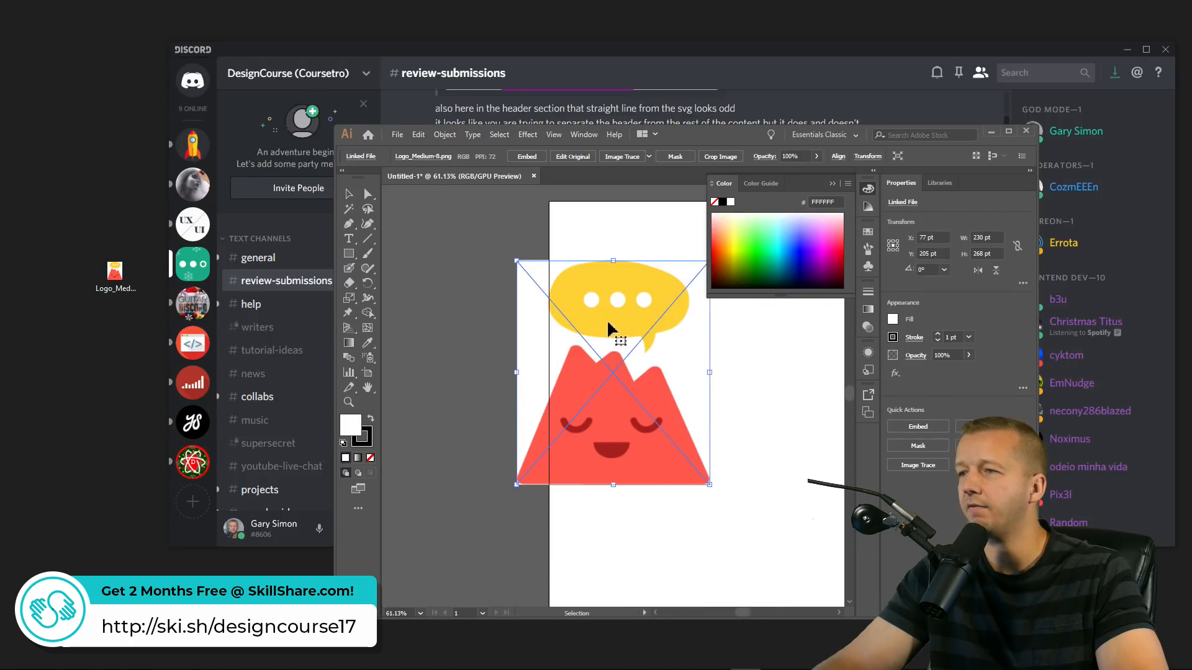
# Move the placed logo fully onto the artboard at about X 171 pt, Y 229 pt, and maximize the Illustrator window
pyautogui.moveTo(609, 324); pyautogui.dragTo(687, 343)
pyautogui.moveTo(692, 142); pyautogui.dragTo(561, 143)
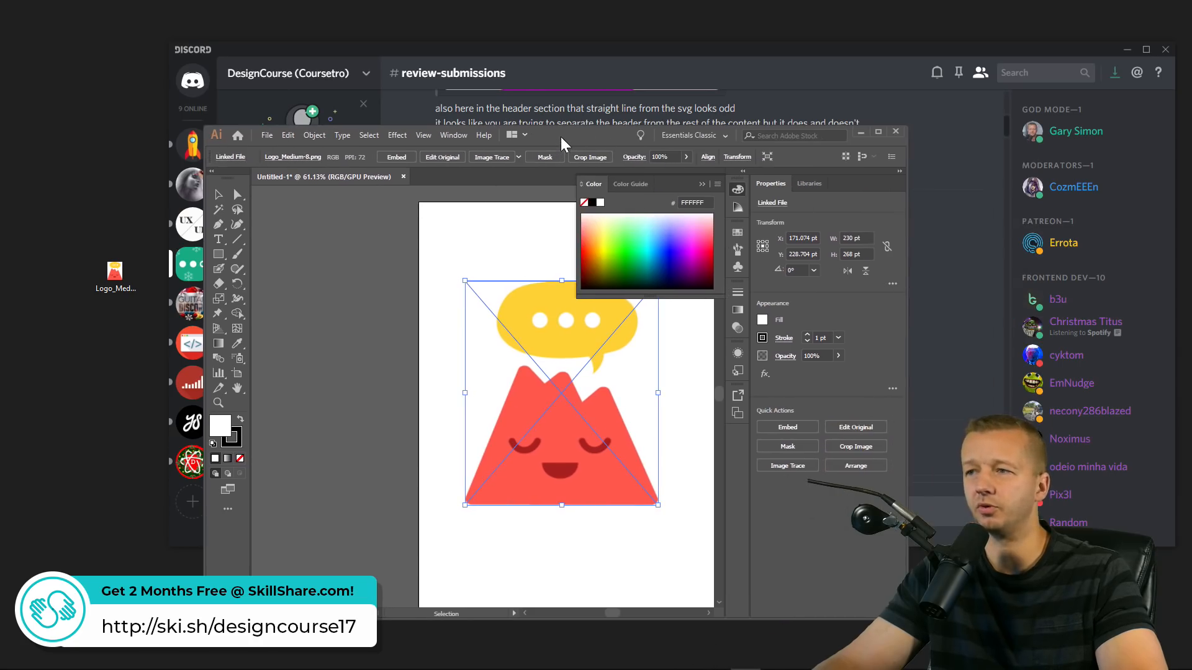
pyautogui.doubleClick(565, 141)
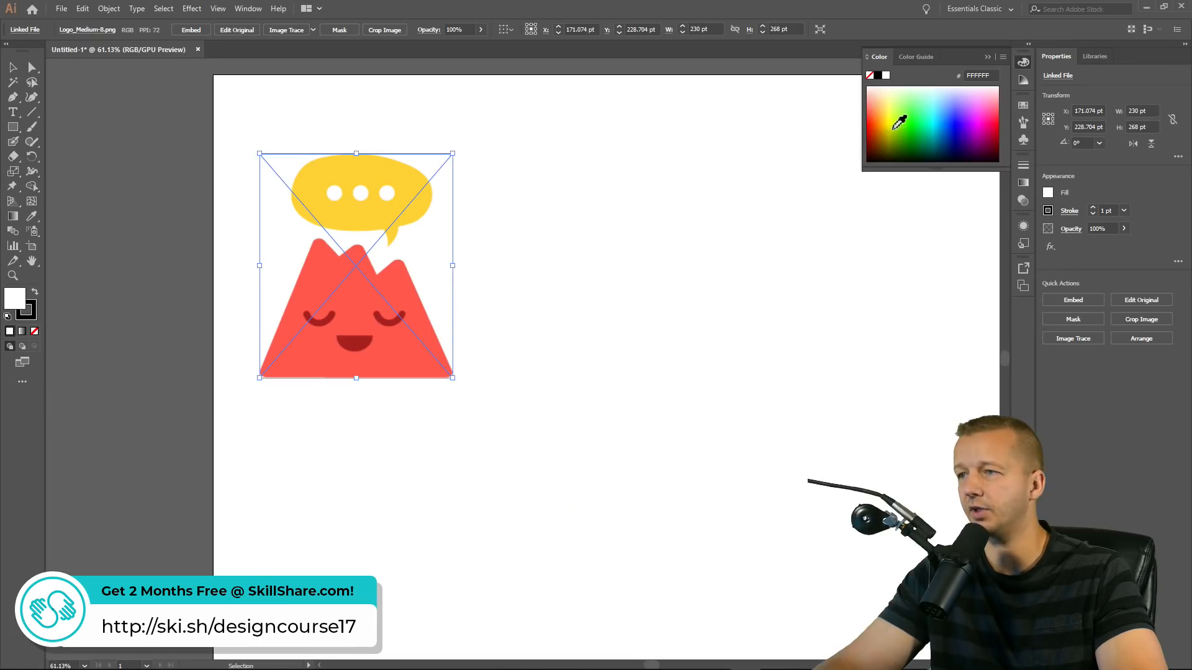
# Collapse the Color panel and move the placed logo to about X 281 pt, Y 267 pt
pyautogui.click(1023, 62)
pyautogui.moveTo(378, 216); pyautogui.dragTo(474, 255)
pyautogui.moveTo(670, 293); pyautogui.dragTo(541, 271)
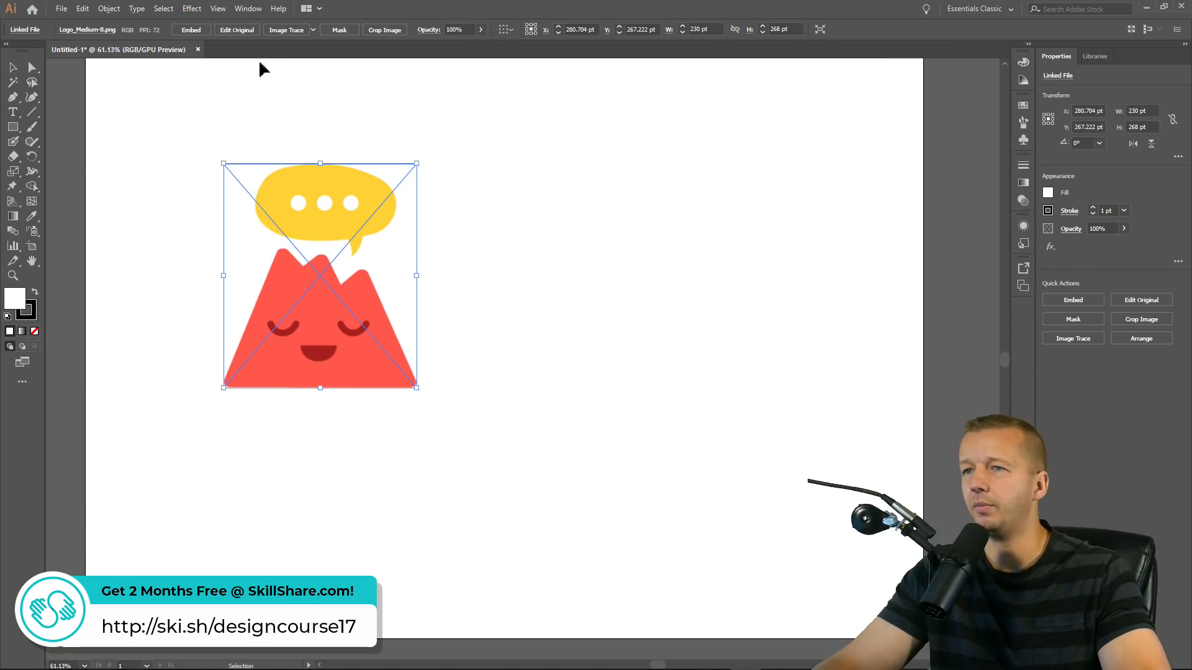
# Try tracing the placed logo with the 3 Colors preset, and undo the trace
pyautogui.click(313, 30)
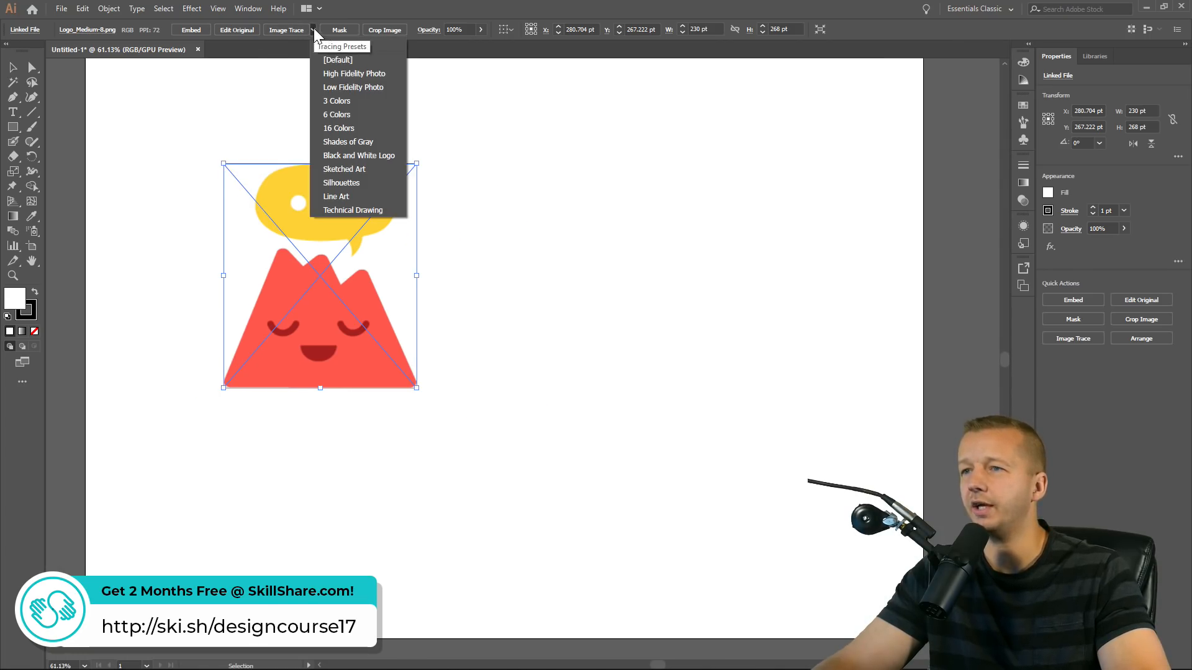
pyautogui.click(335, 101)
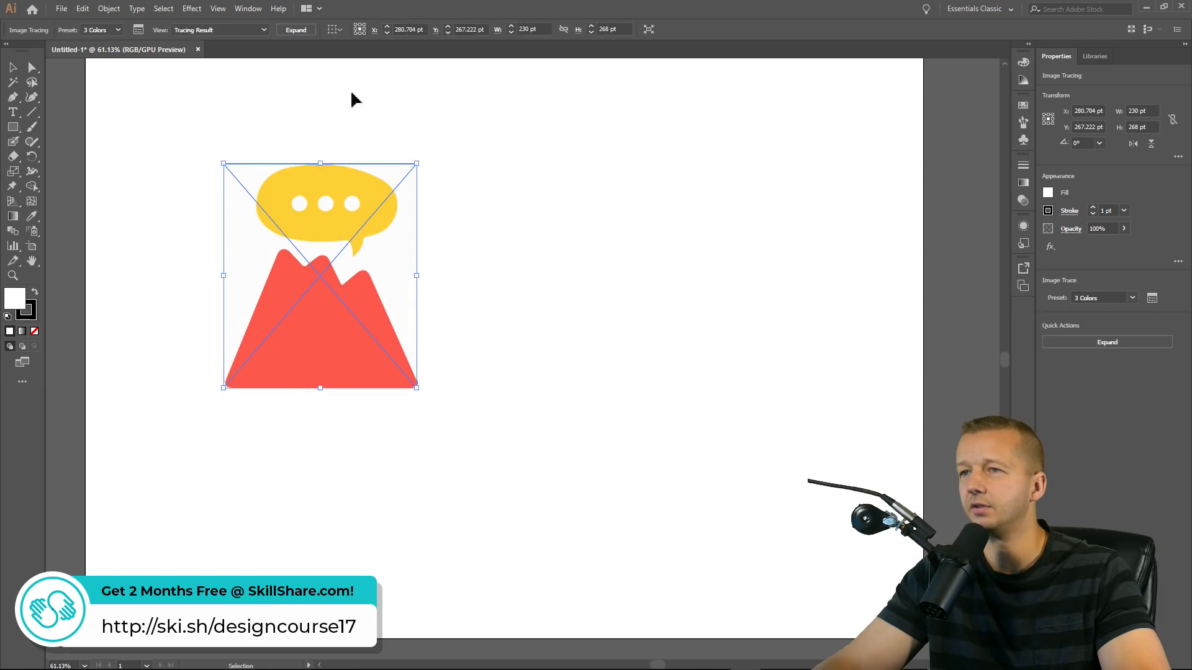
pyautogui.hotkey('ctrl', 'z')
# Trace the placed logo with the 6 Colors preset, shift it slightly down and left, and expand the tracing into paths
pyautogui.click(313, 30)
pyautogui.click(335, 115)
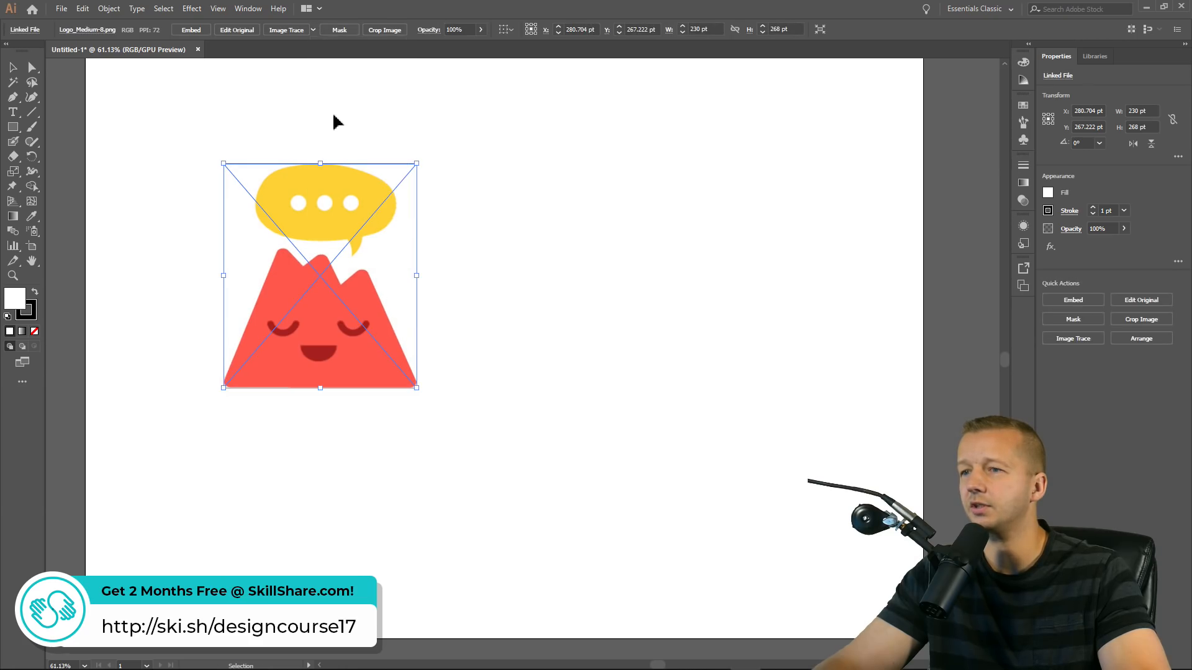
pyautogui.moveTo(361, 322); pyautogui.dragTo(312, 360)
pyautogui.click(295, 30)
pyautogui.click(497, 270)
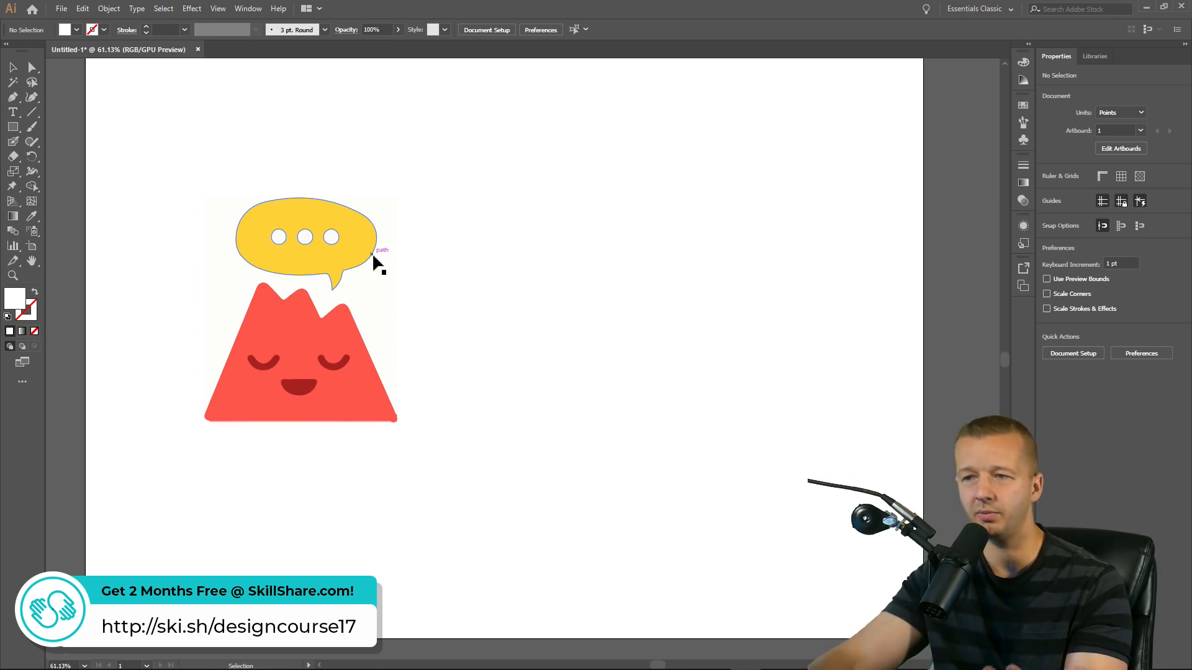
# Examine the traced volcano's peaks and the speech bubble's tail up close
pyautogui.moveTo(483, 348); pyautogui.dragTo(510, 396)
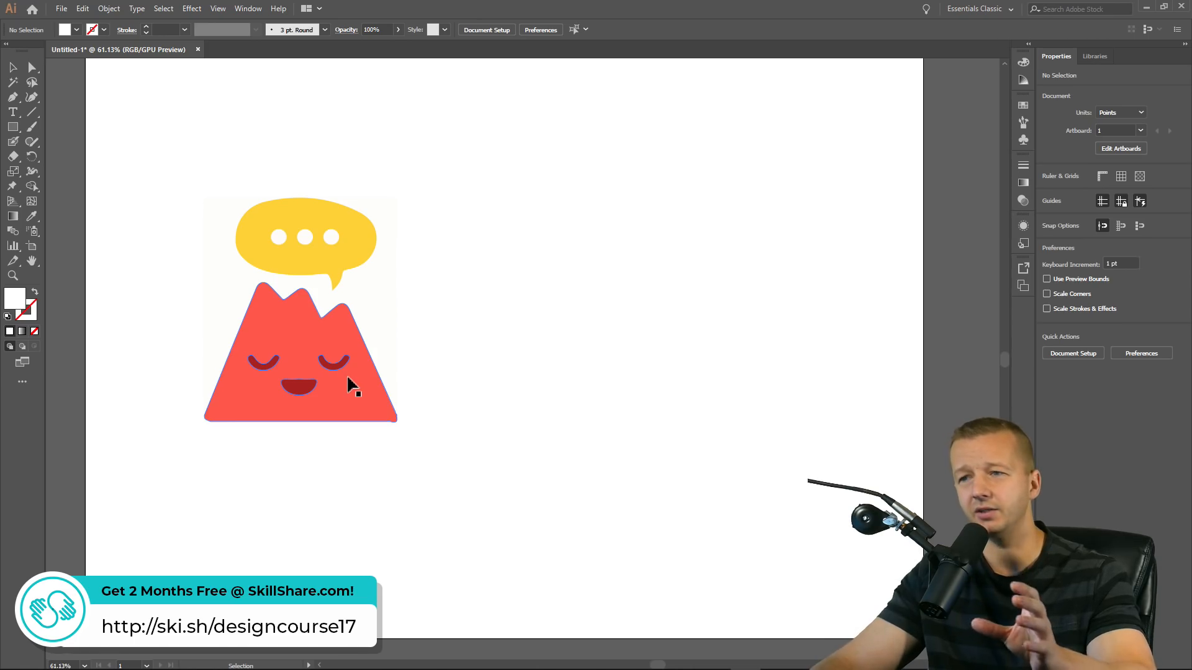
pyautogui.click(13, 275)
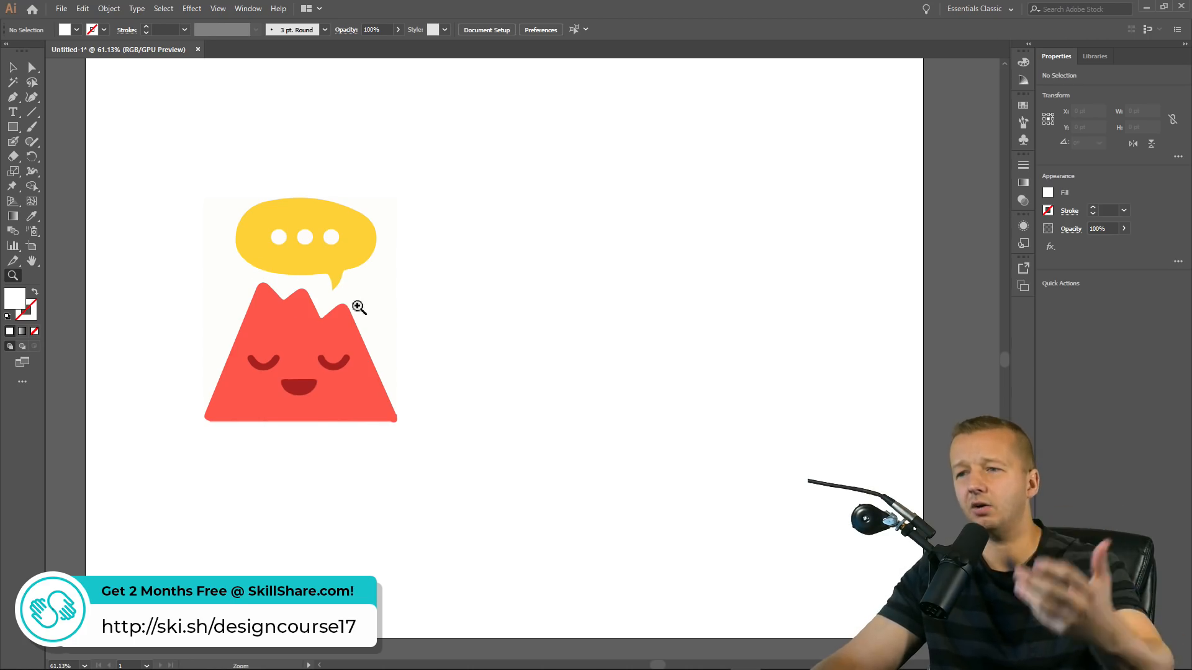
pyautogui.moveTo(285, 258); pyautogui.dragTo(644, 349)
pyautogui.click(31, 67)
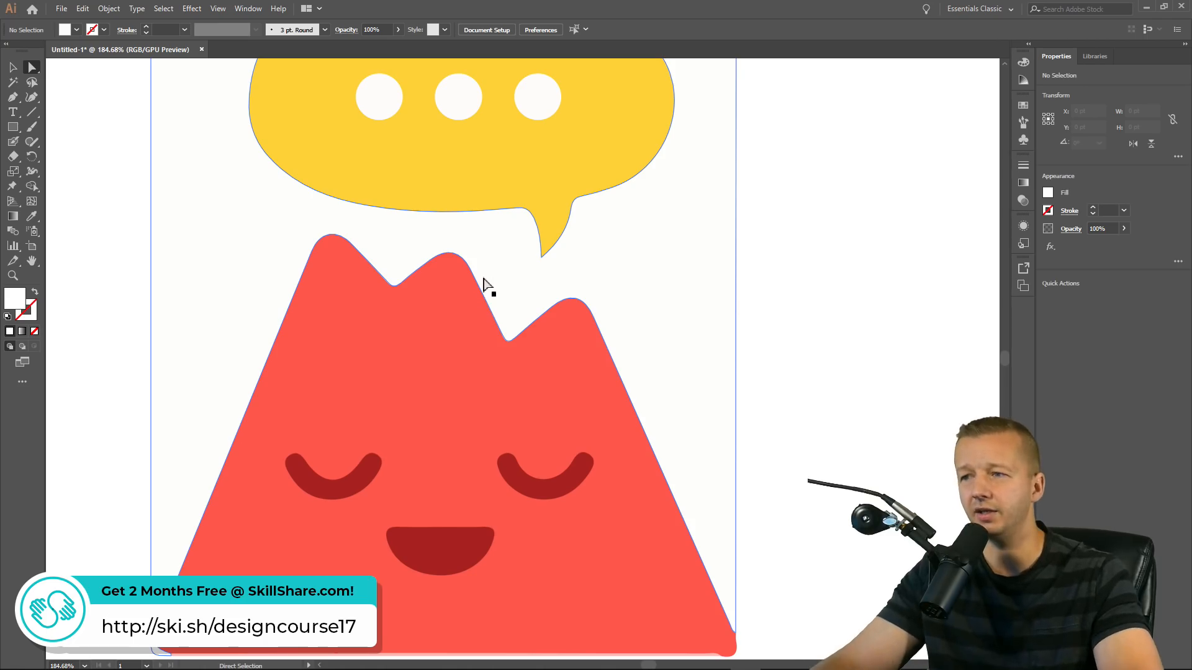
pyautogui.scroll(-3, 572, 291)
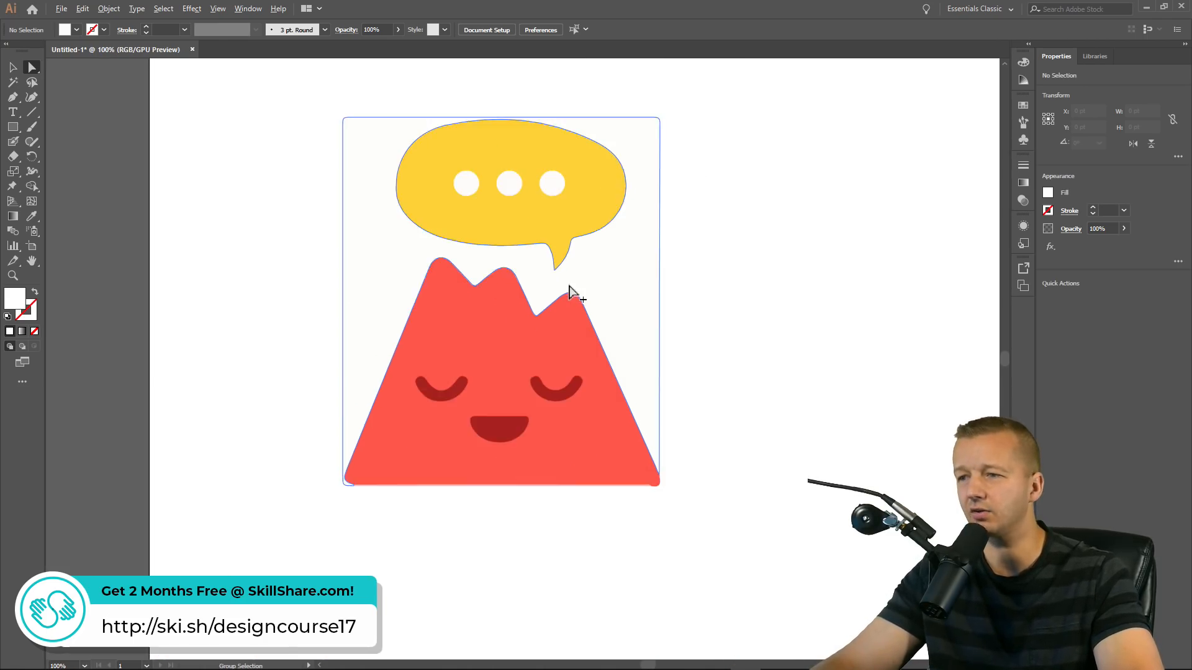
pyautogui.moveTo(702, 281); pyautogui.dragTo(505, 301)
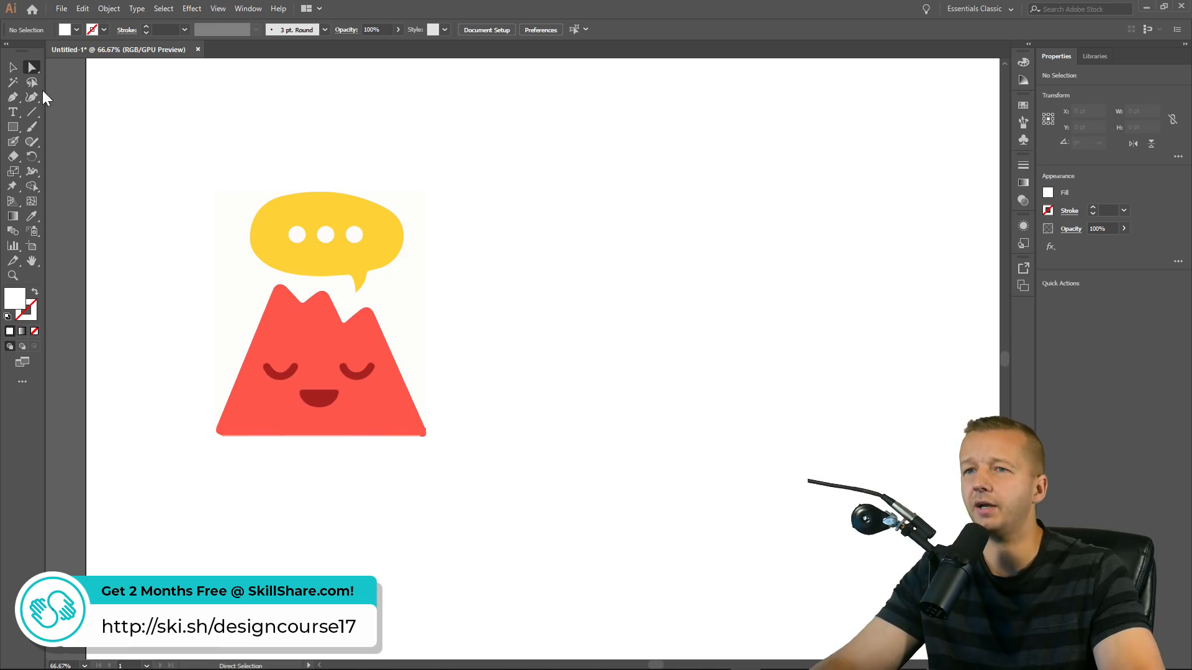
# Sample the volcano's red as the fill for new Pen tool shapes, with no stroke
pyautogui.click(13, 97)
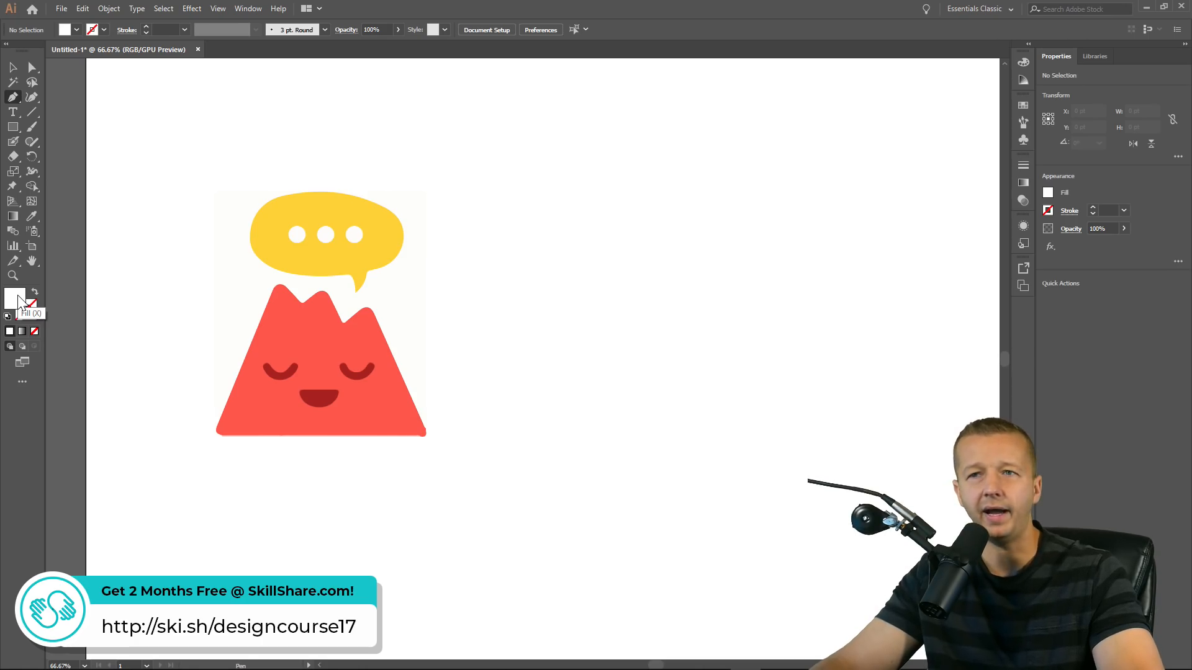
pyautogui.moveTo(676, 324); pyautogui.dragTo(627, 332)
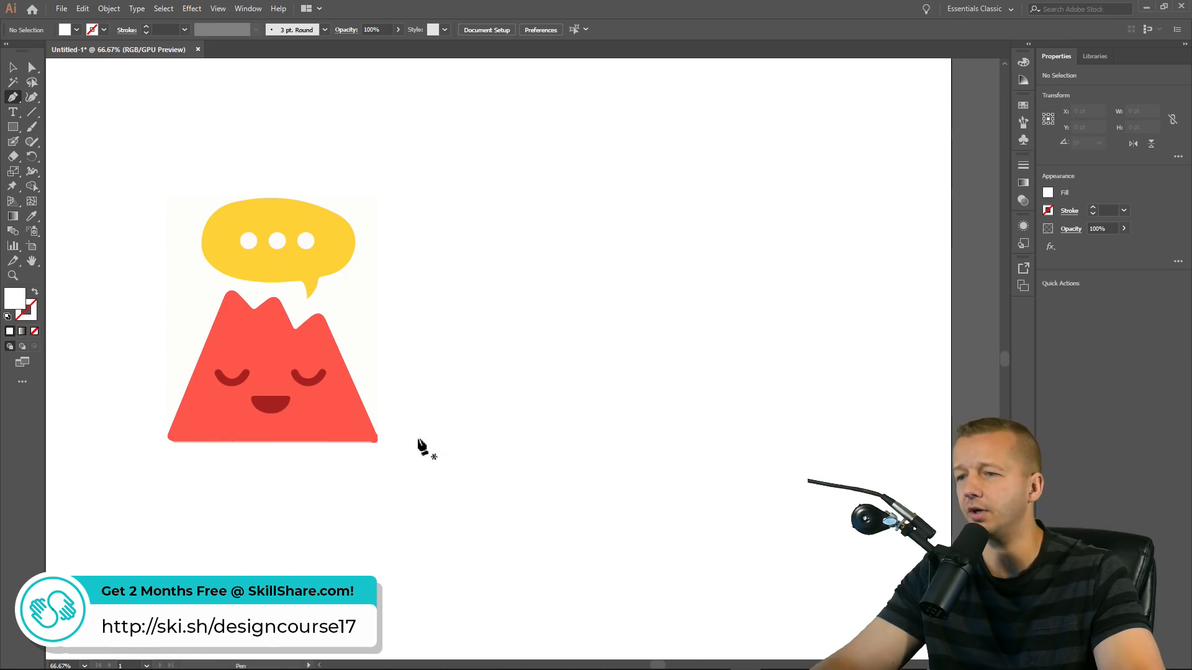
pyautogui.click(32, 216)
pyautogui.click(208, 379)
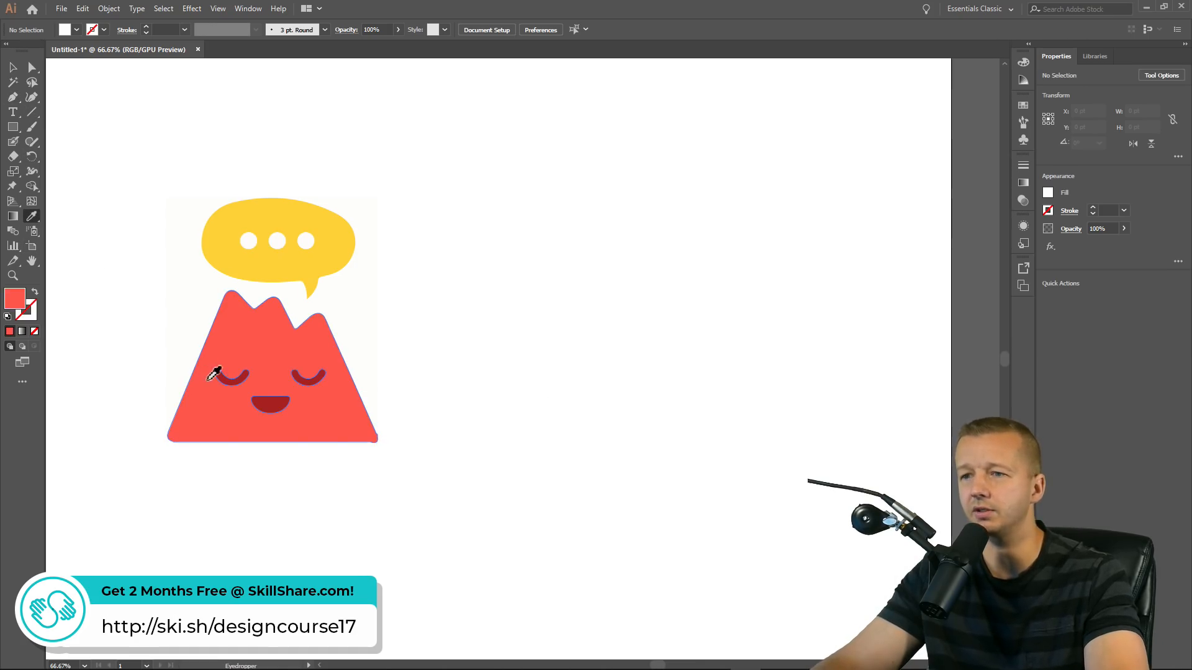
pyautogui.click(13, 97)
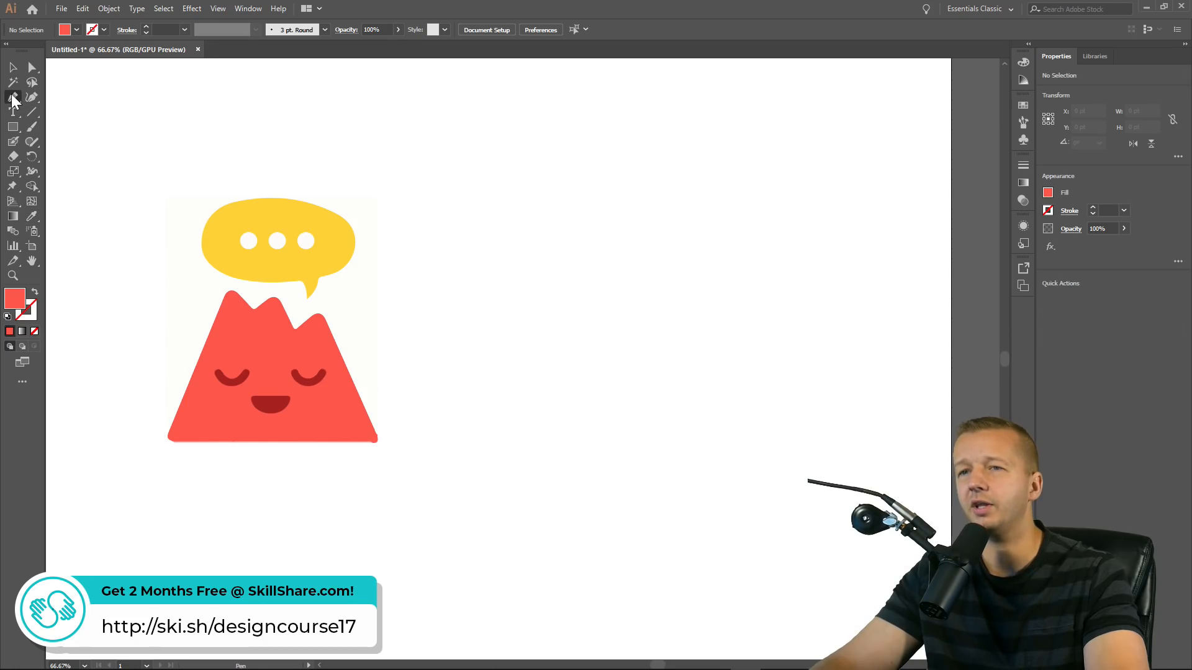
pyautogui.click(426, 442)
pyautogui.press('Escape')
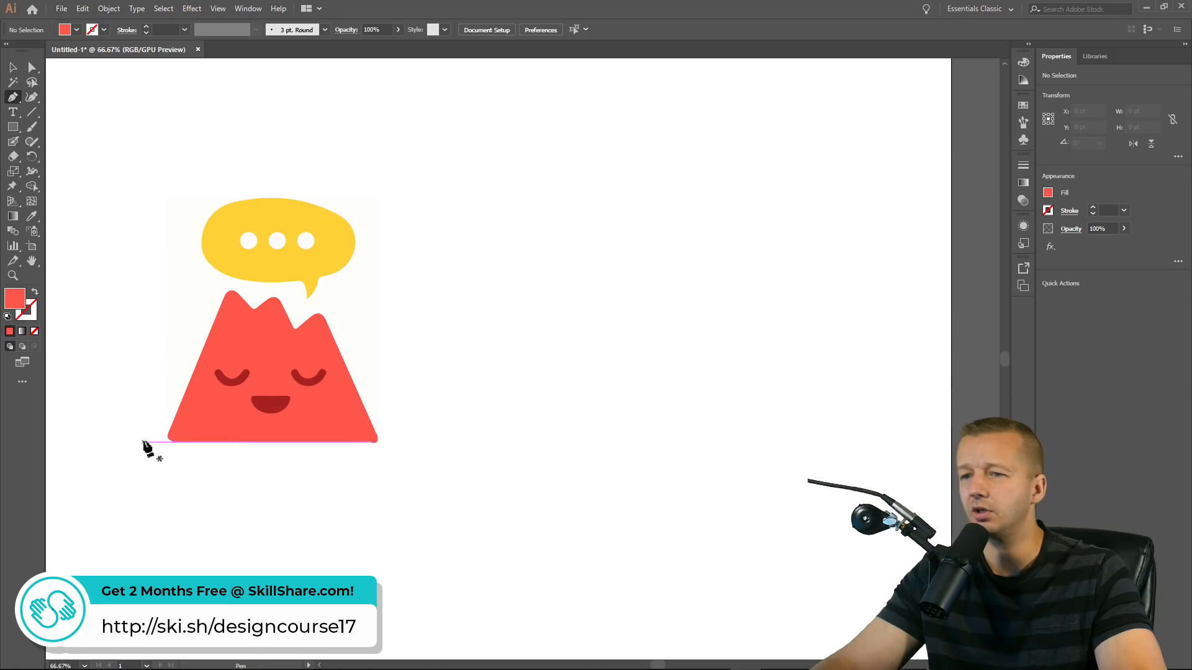
# Draw a red trapezoid about 231 x 163 pt over the volcano with the Pen tool and move it beside the traced logo
pyautogui.click(167, 441)
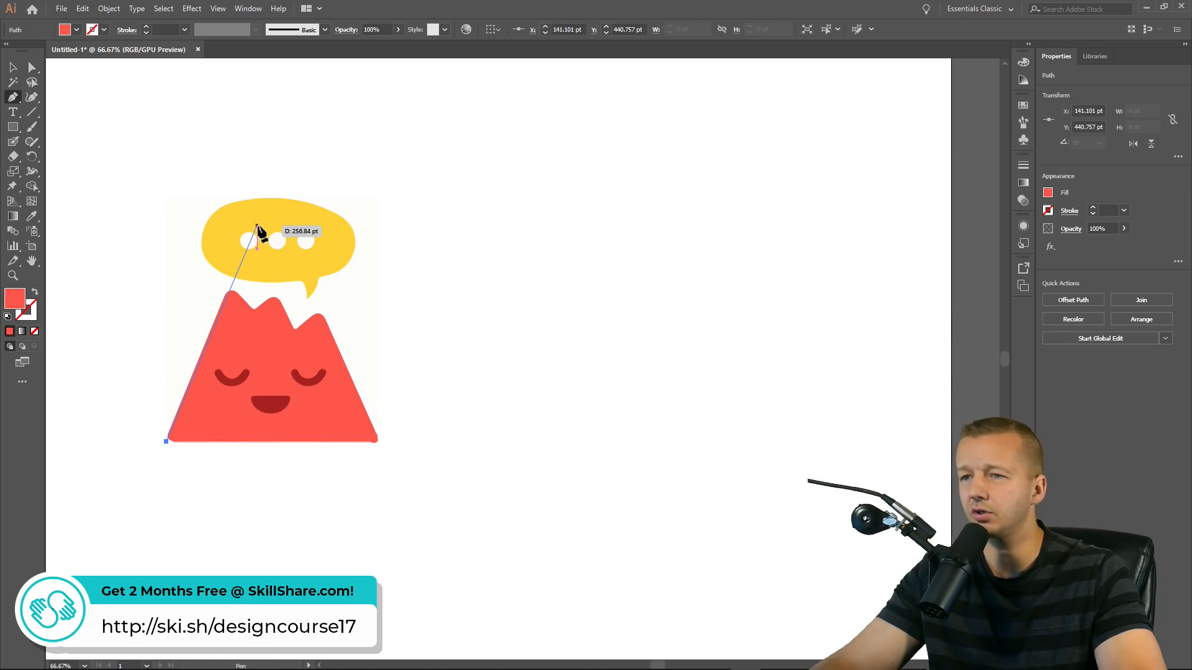
pyautogui.click(226, 292)
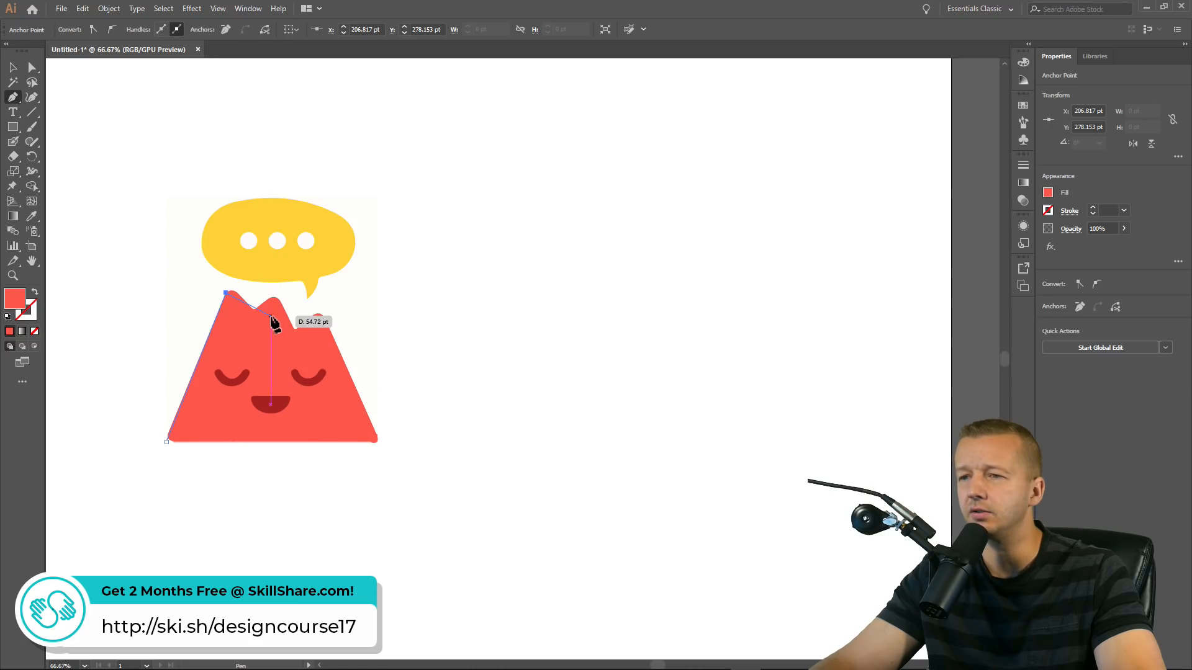
pyautogui.click(312, 293)
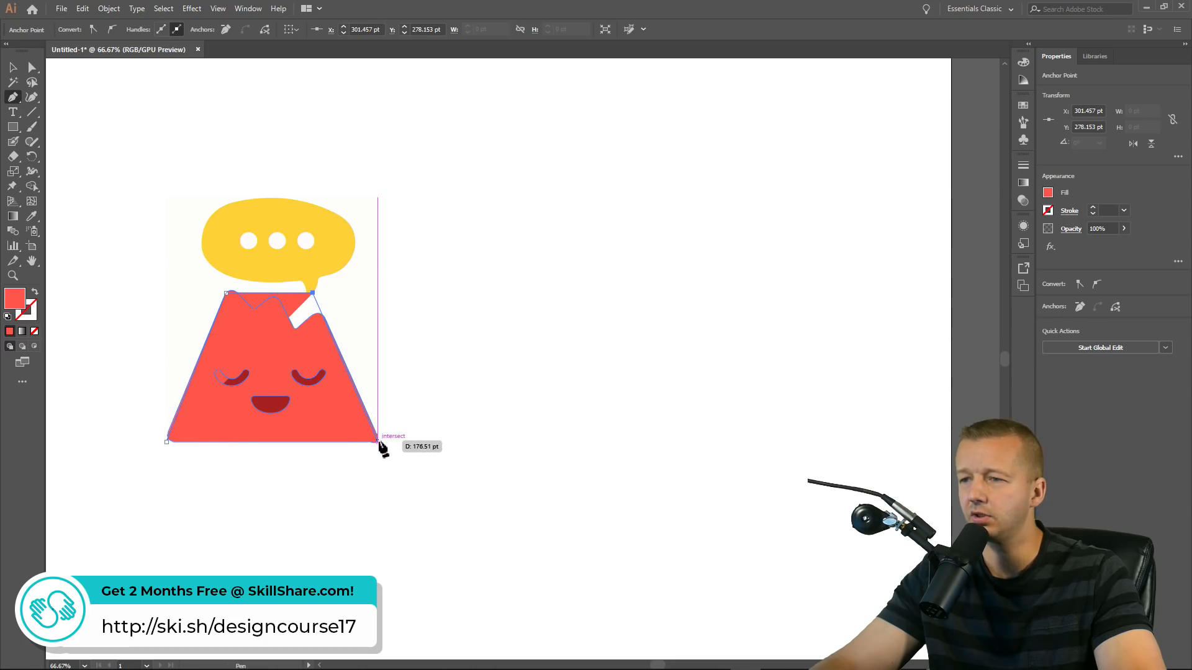
pyautogui.click(377, 441)
pyautogui.click(166, 442)
pyautogui.press('v')
pyautogui.moveTo(301, 359); pyautogui.dragTo(583, 365)
pyautogui.click(677, 234)
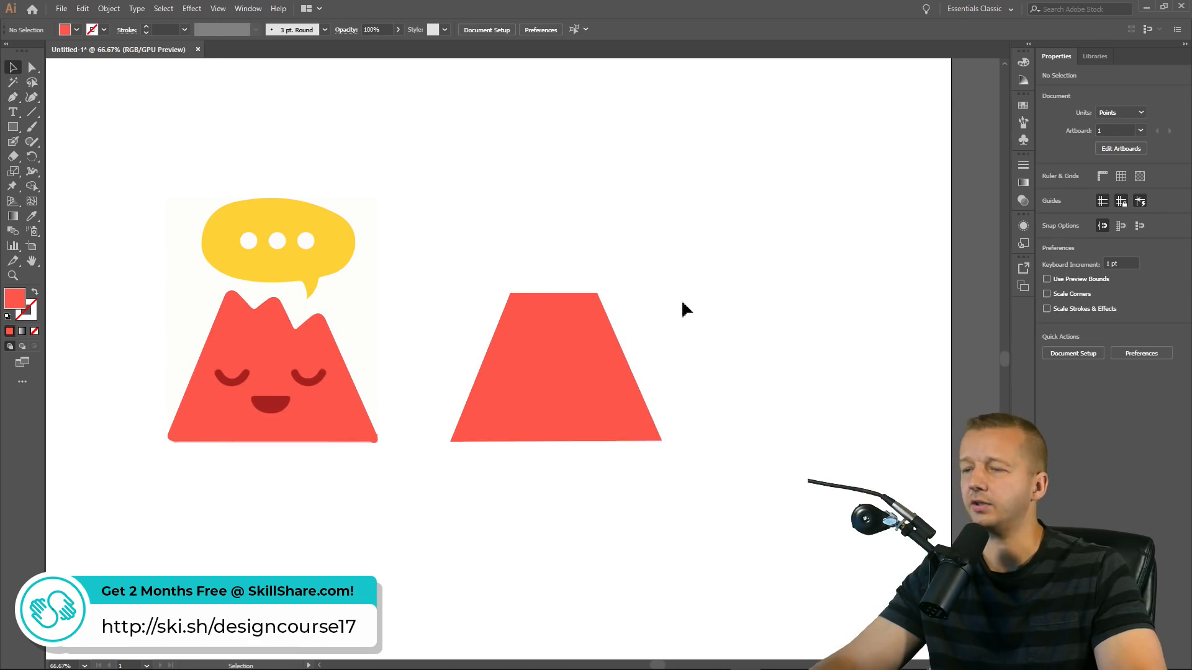
# Try adding an anchor point to the trapezoid's top edge with the Curvature and Add Anchor Point tools
pyautogui.click(12, 98)
pyautogui.click(32, 97)
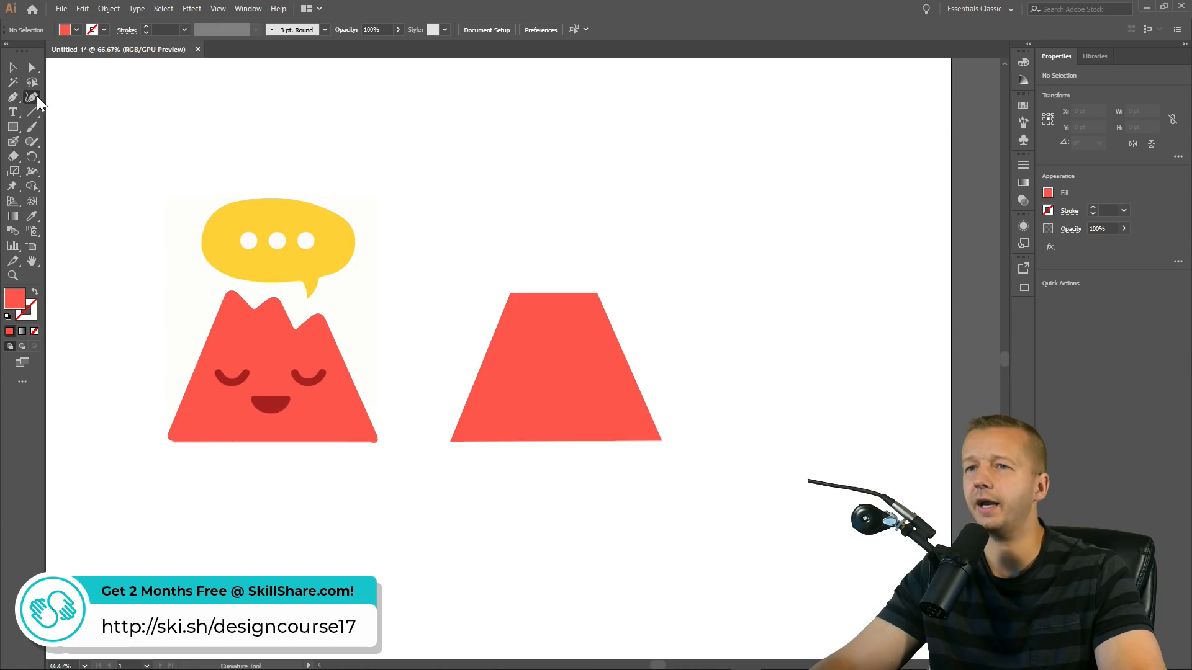
pyautogui.click(552, 293)
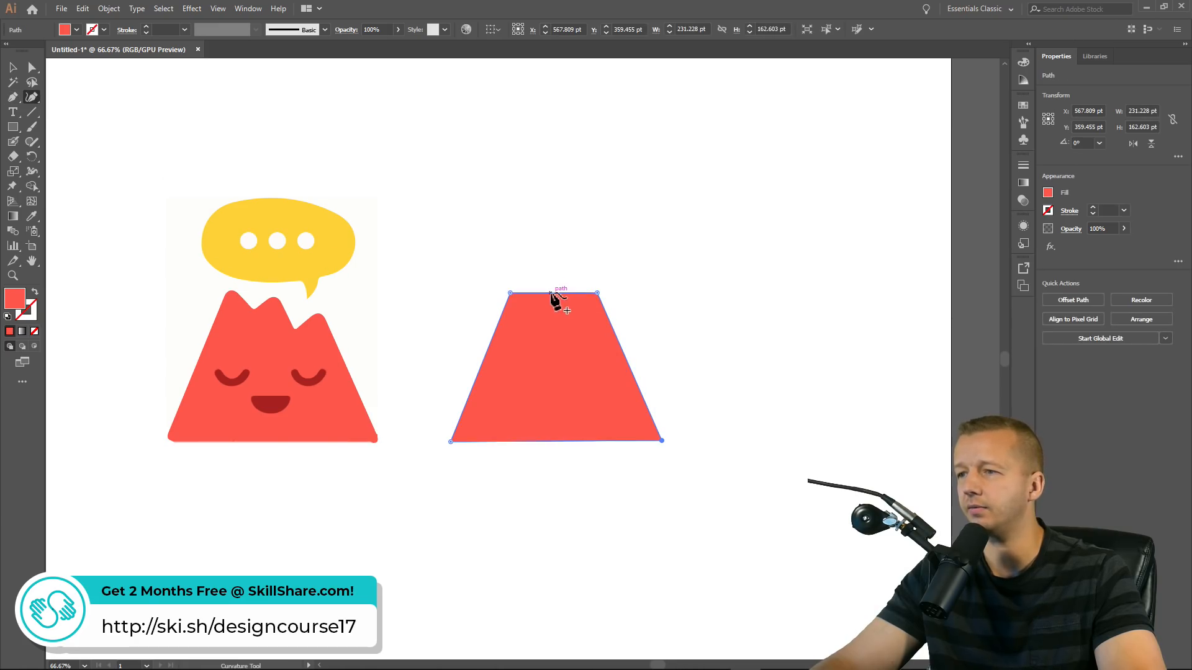
pyautogui.click(538, 293)
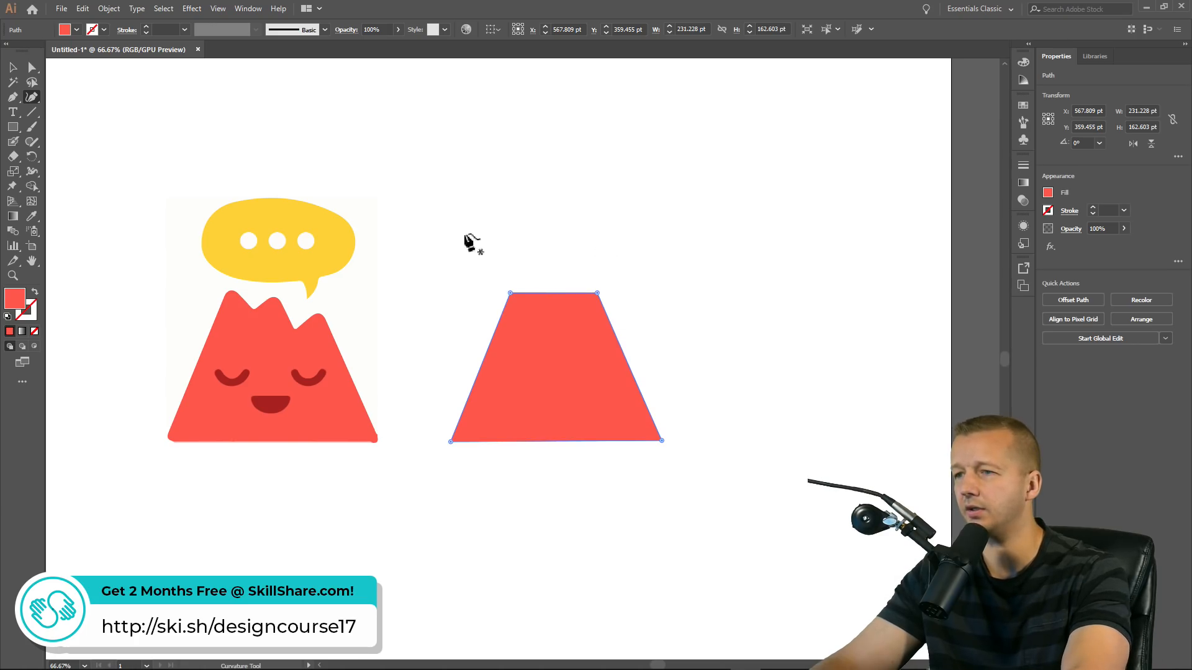
pyautogui.press('Delete')
pyautogui.hotkey('ctrl', 'z')
pyautogui.click(32, 68)
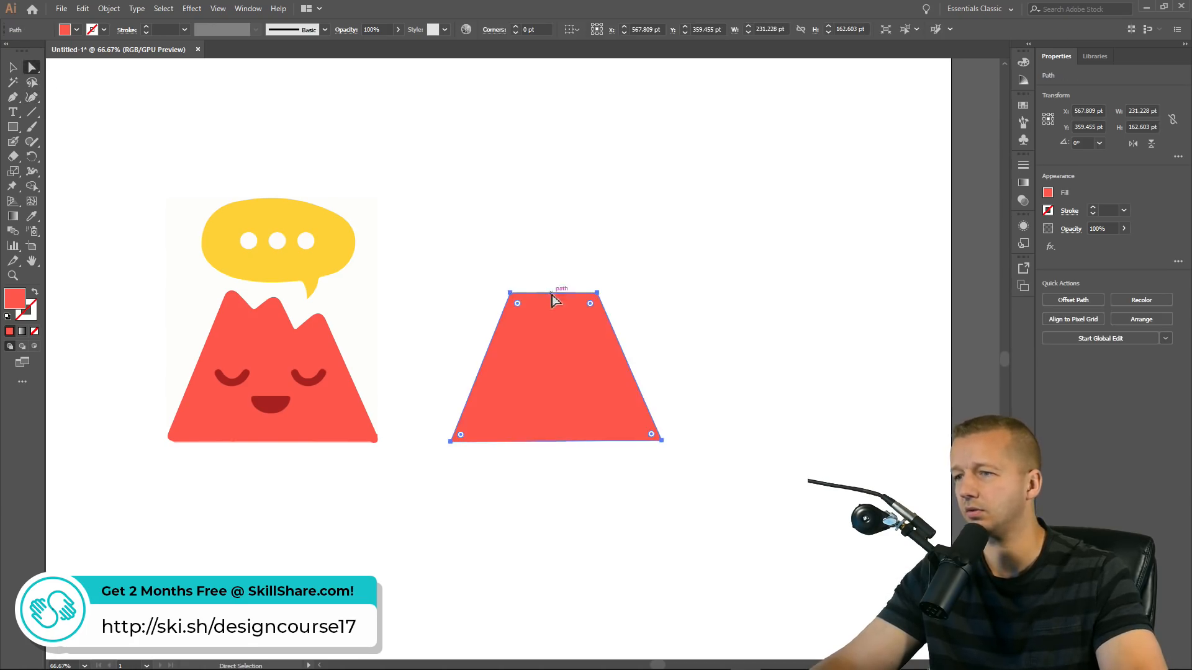
pyautogui.moveTo(31, 98); pyautogui.dragTo(57, 113)
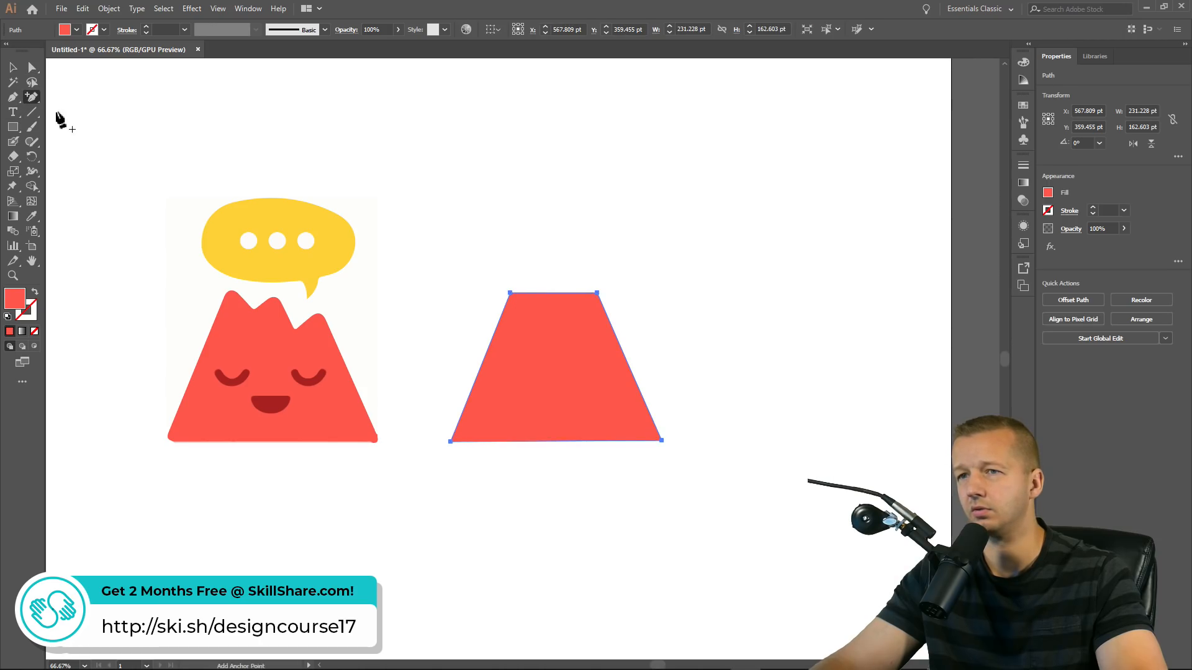
pyautogui.click(550, 293)
pyautogui.hotkey('ctrl', 'z')
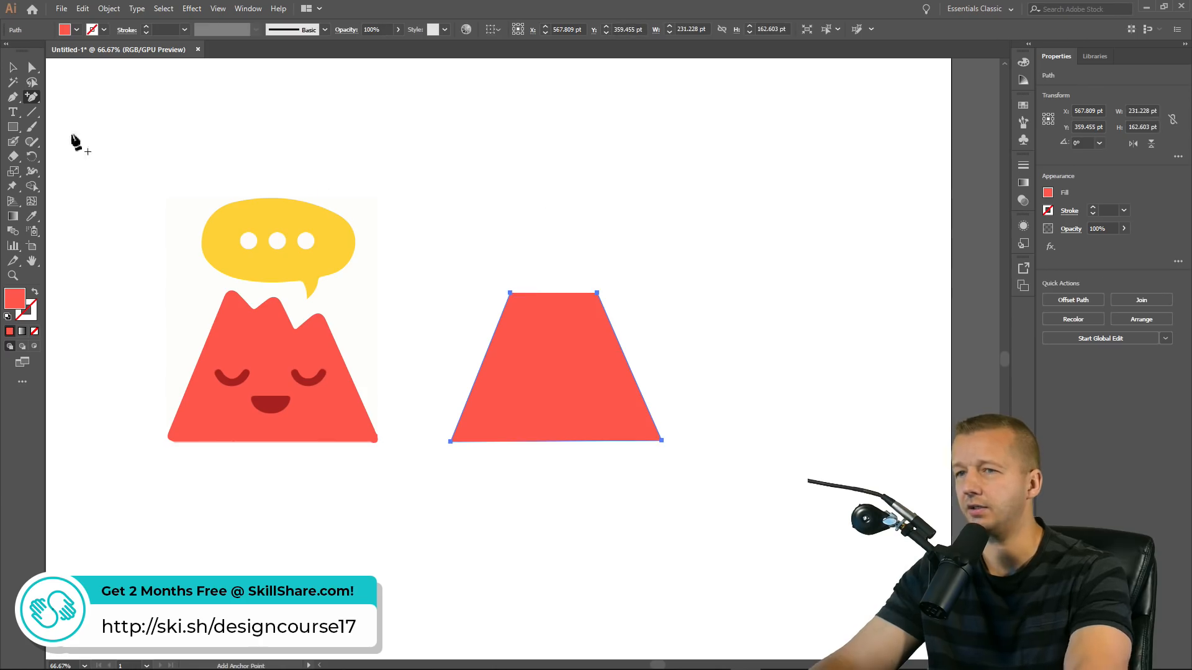
# Redraw the trapezoid's top edge with the Pen tool as a curved dip between its two upper corners
pyautogui.click(13, 97)
pyautogui.moveTo(511, 292); pyautogui.dragTo(553, 337)
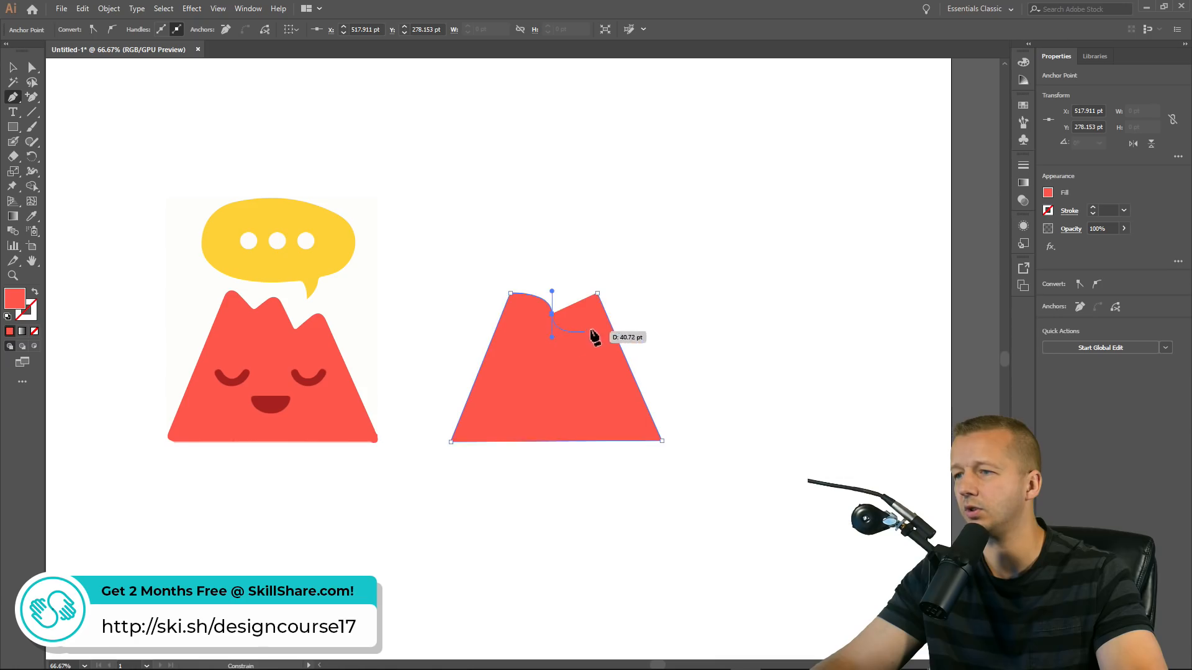
pyautogui.click(597, 293)
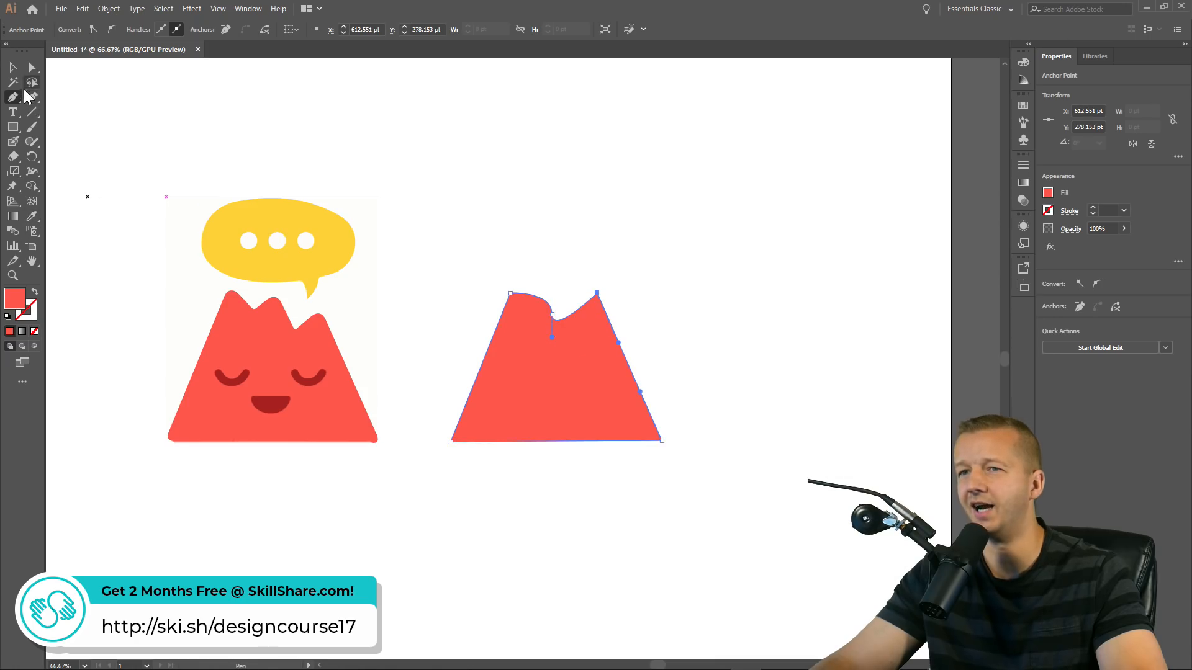
# Lower the trapezoid's upper right corner and smooth the crater dip by adjusting the middle anchor's handles
pyautogui.click(32, 67)
pyautogui.moveTo(634, 254); pyautogui.dragTo(566, 334)
pyautogui.click(552, 314)
pyautogui.moveTo(537, 297); pyautogui.dragTo(539, 291)
pyautogui.moveTo(561, 331); pyautogui.dragTo(570, 337)
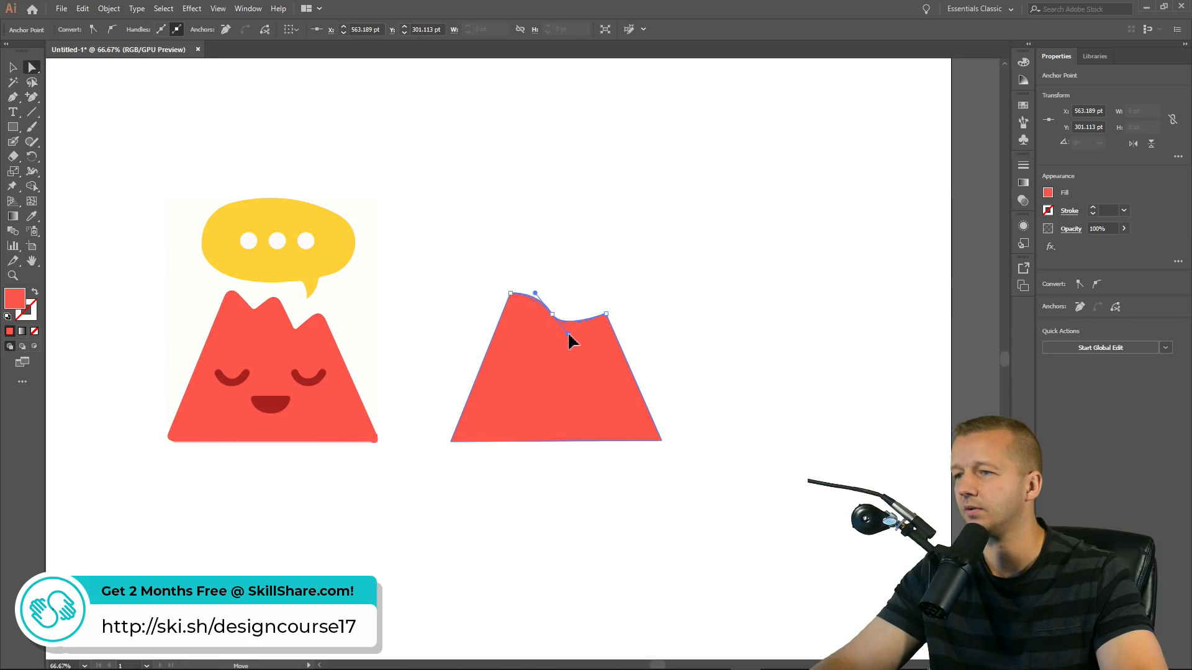
pyautogui.click(615, 298)
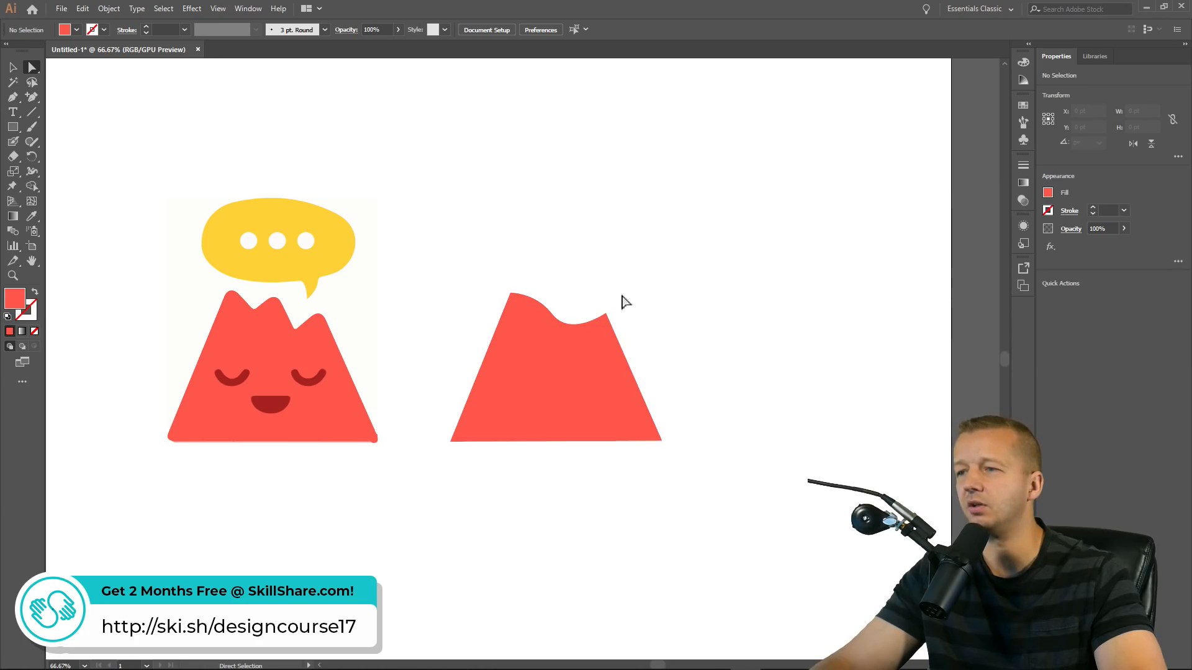
# Undo the crater edits until the trapezoid's top edge is straight again, and clear the selection
pyautogui.hotkey('ctrl', 'z')
pyautogui.hotkey('ctrl', 'z')
pyautogui.hotkey('ctrl', 'z')
pyautogui.hotkey('ctrl', 'z')
pyautogui.hotkey('ctrl', 'z')
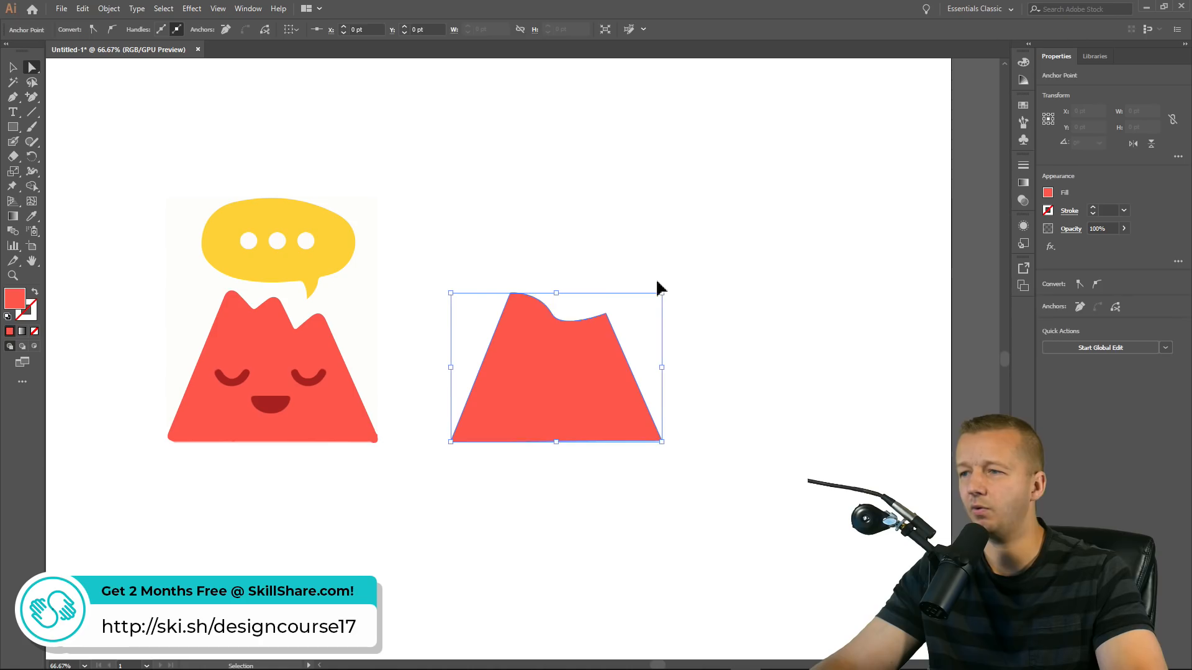
pyautogui.hotkey('ctrl', 'z')
pyautogui.hotkey('ctrl', 'z')
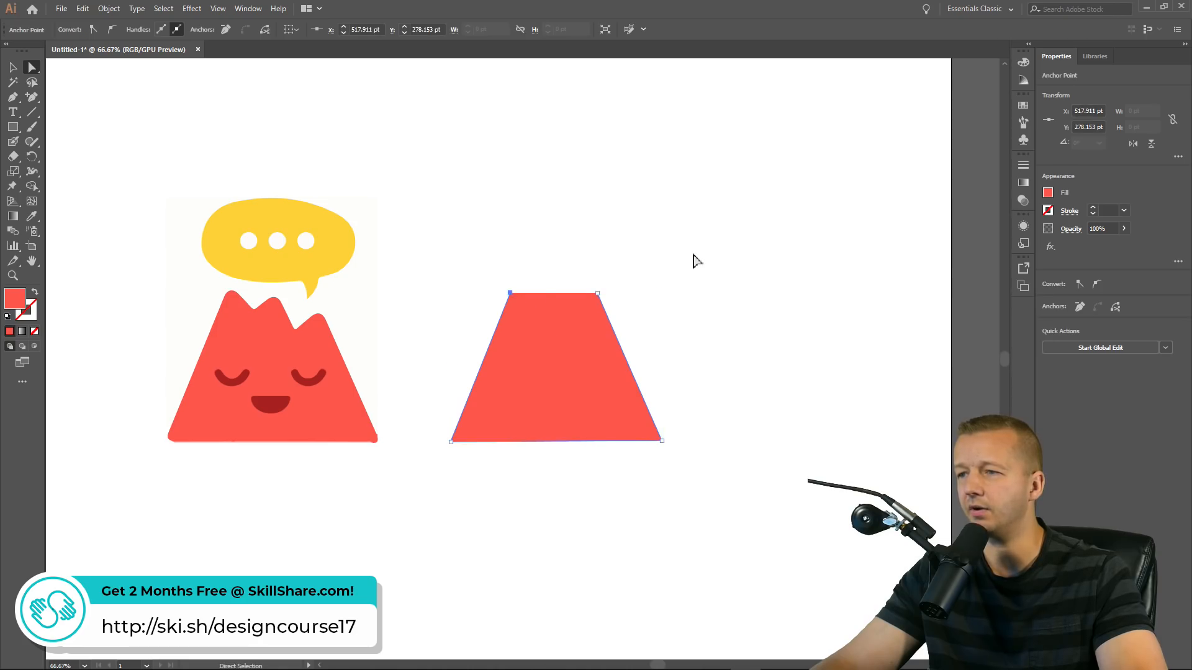
pyautogui.click(696, 261)
pyautogui.hotkey('ctrl', 'z')
pyautogui.hotkey('ctrl', 'z')
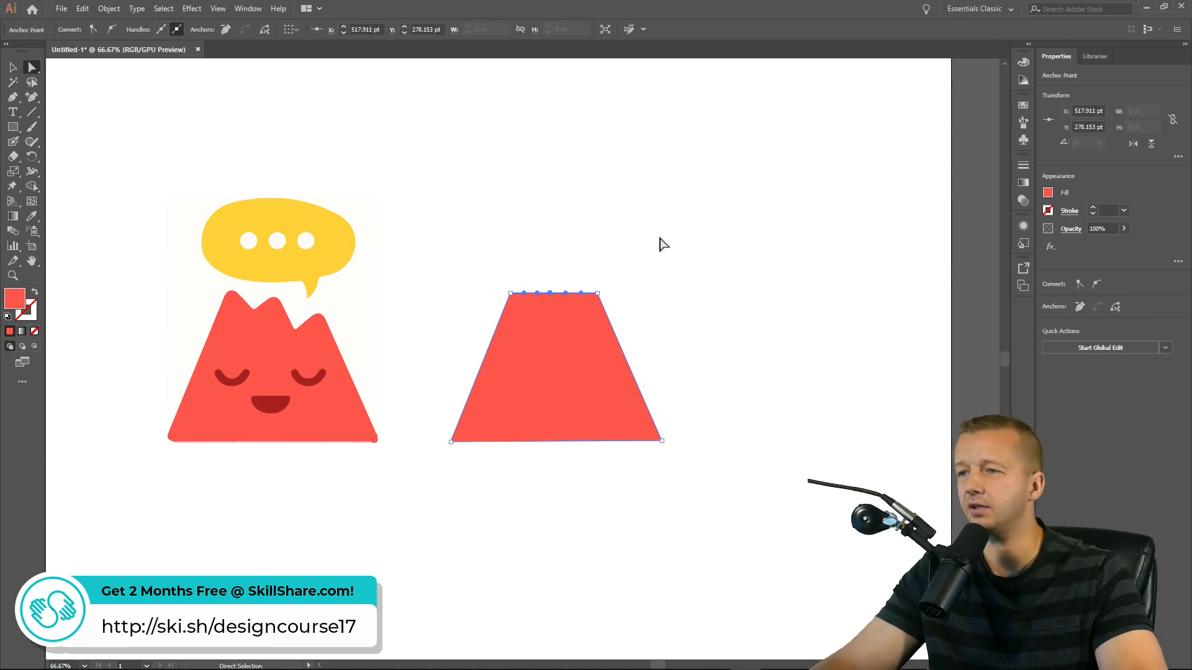
pyautogui.click(661, 243)
# Draw a red circle about 47 pt wide, centred on the trapezoid's top edge and starting at its upper left corner
pyautogui.moveTo(14, 127); pyautogui.dragTo(50, 156)
pyautogui.scroll(2, 551, 319)
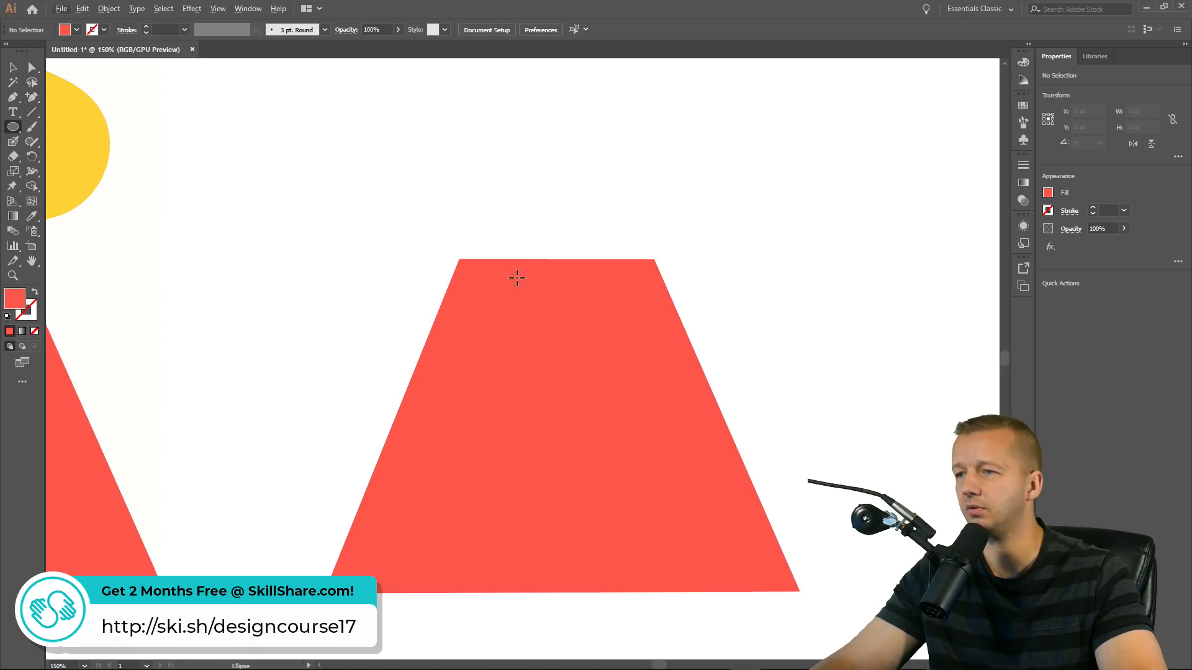
pyautogui.moveTo(507, 259); pyautogui.dragTo(558, 304)
pyautogui.press('v')
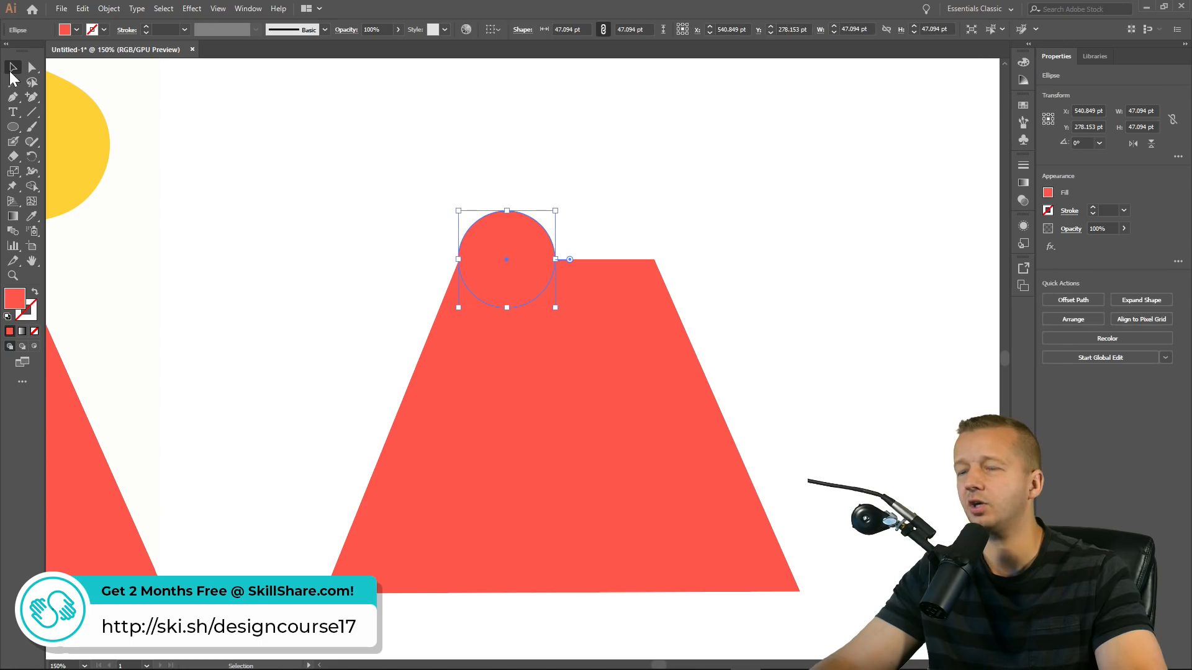
# Duplicate the circle and place the copy directly to its right along the top edge, at about X 588 pt, Y 278 pt
pyautogui.moveTo(516, 241); pyautogui.dragTo(626, 271)
pyautogui.click(523, 157)
pyautogui.click(525, 261)
pyautogui.moveTo(621, 264); pyautogui.dragTo(621, 265)
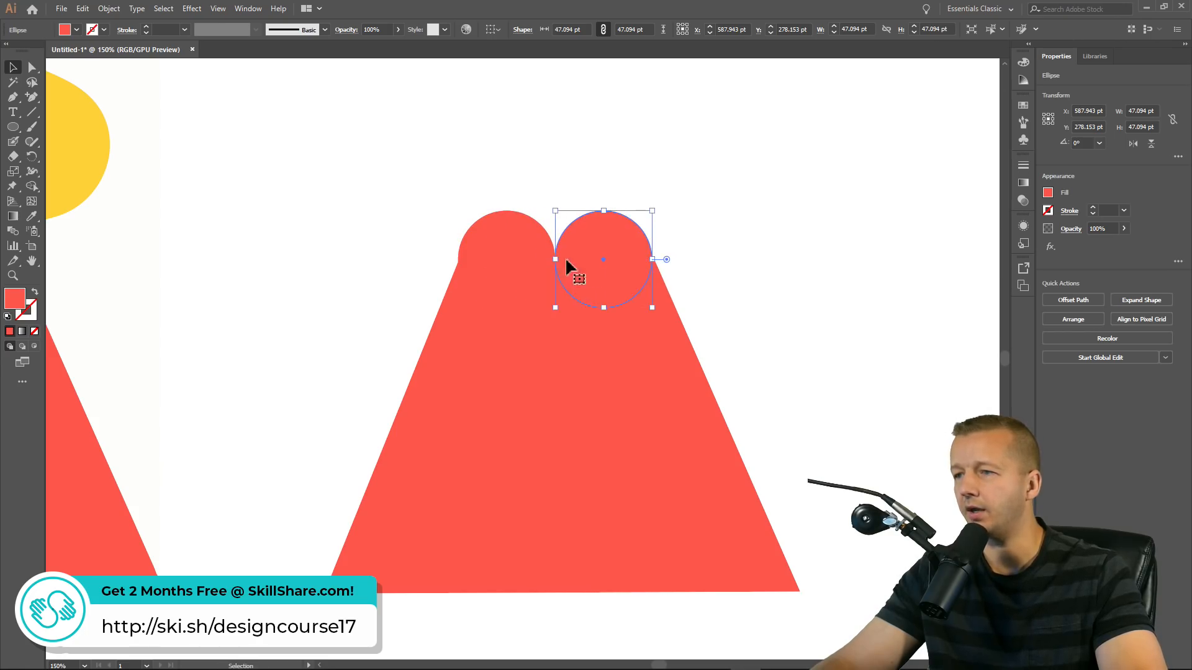
# Shift the right circle slightly outward to about X 589 pt so its edge meets the trapezoid's upper right corner
pyautogui.scroll(2, 562, 242)
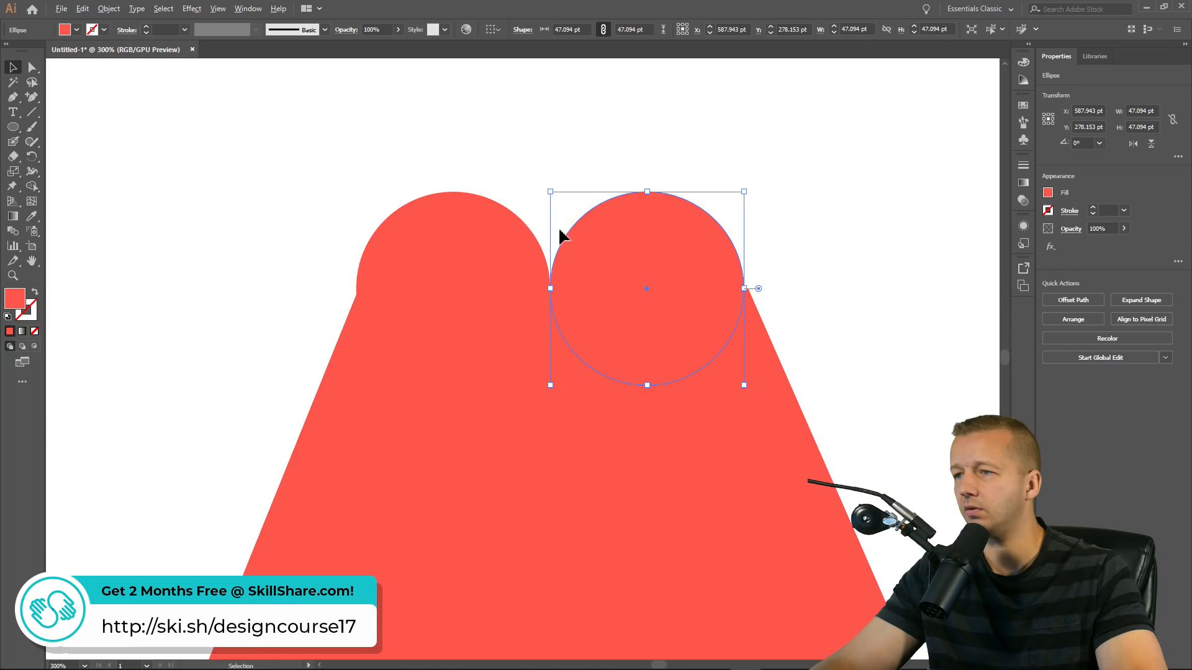
pyautogui.click(572, 155)
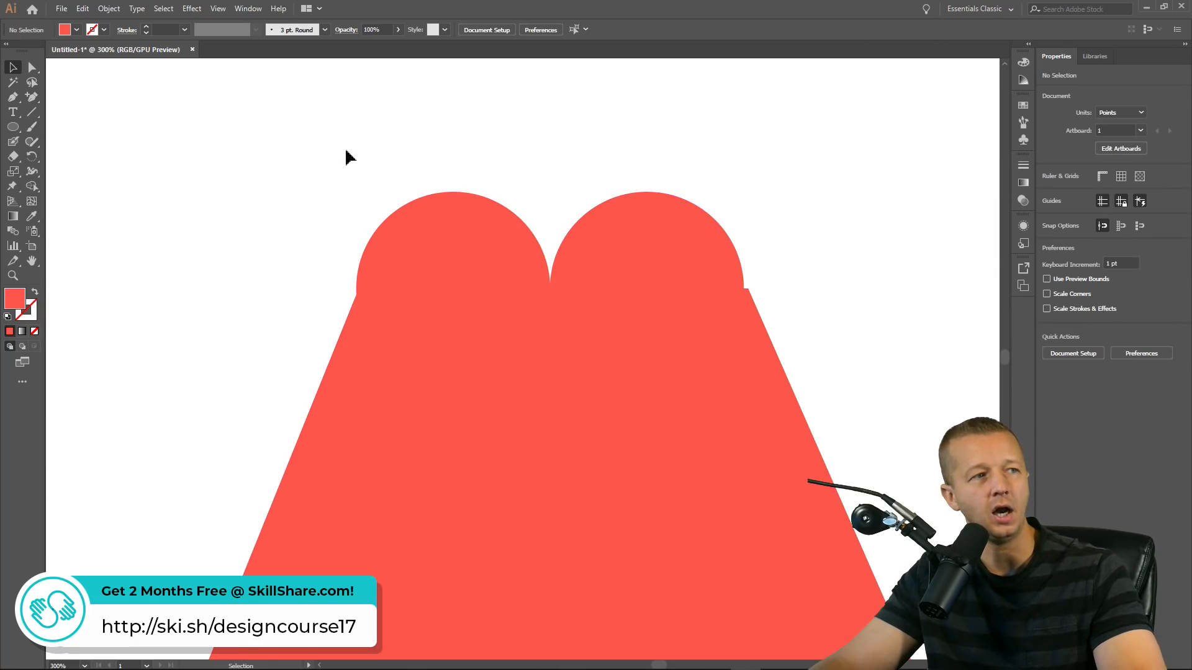
pyautogui.moveTo(683, 276); pyautogui.dragTo(687, 272)
pyautogui.click(820, 293)
pyautogui.click(694, 326)
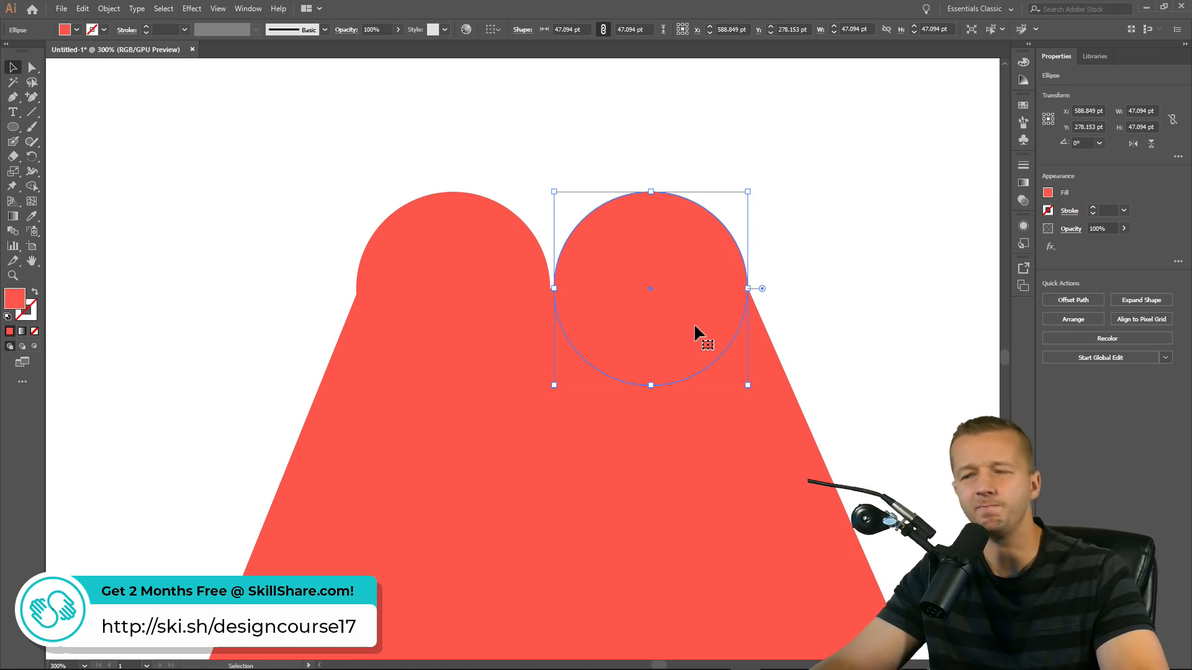
# Enlarge the right circle to about 54 pt, centre it on the top edge against the left circle, and fill it white
pyautogui.moveTo(749, 386); pyautogui.dragTo(839, 415)
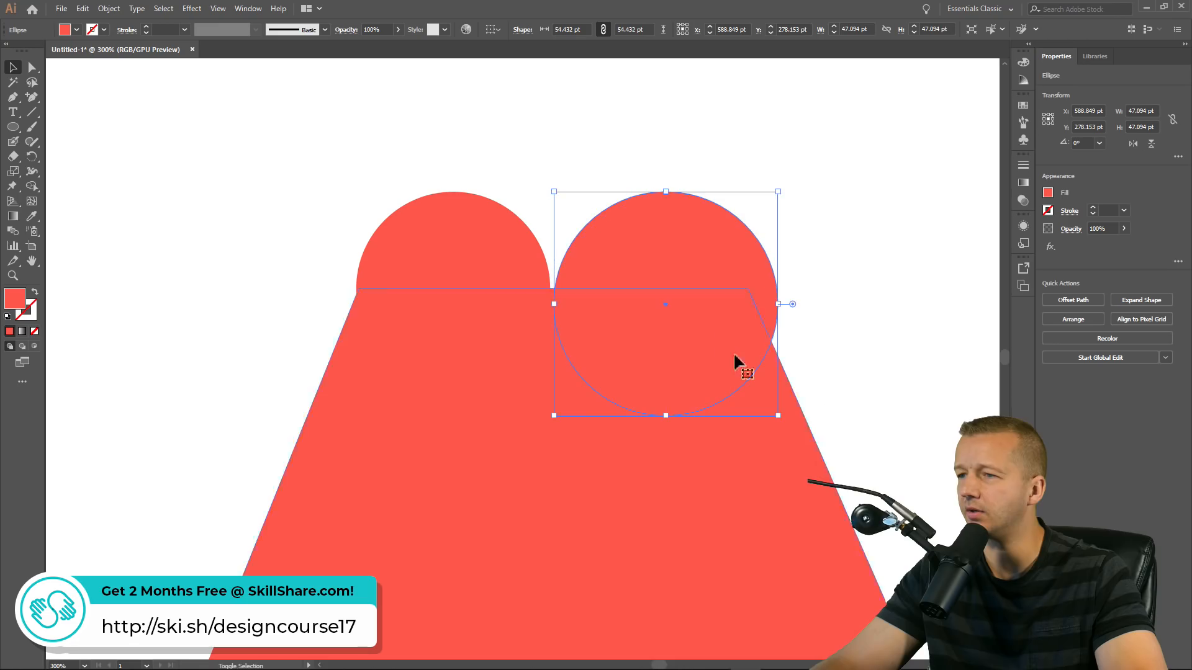
pyautogui.moveTo(677, 257); pyautogui.dragTo(672, 244)
pyautogui.click(840, 188)
pyautogui.click(671, 283)
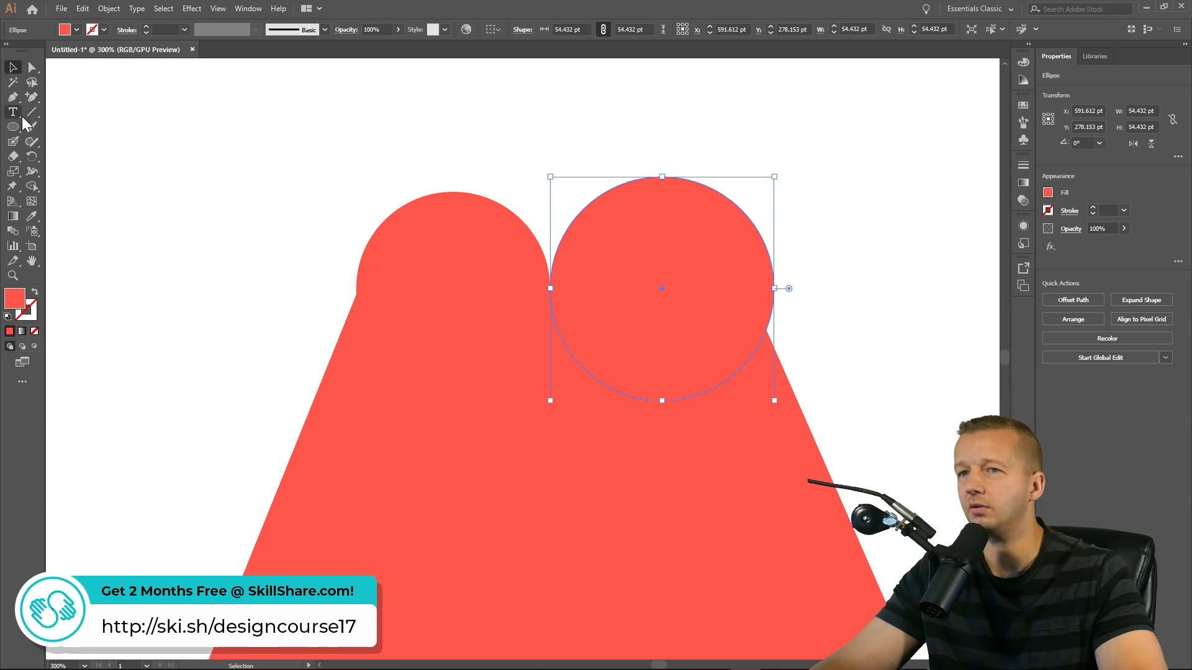
pyautogui.press('i')
pyautogui.click(227, 169)
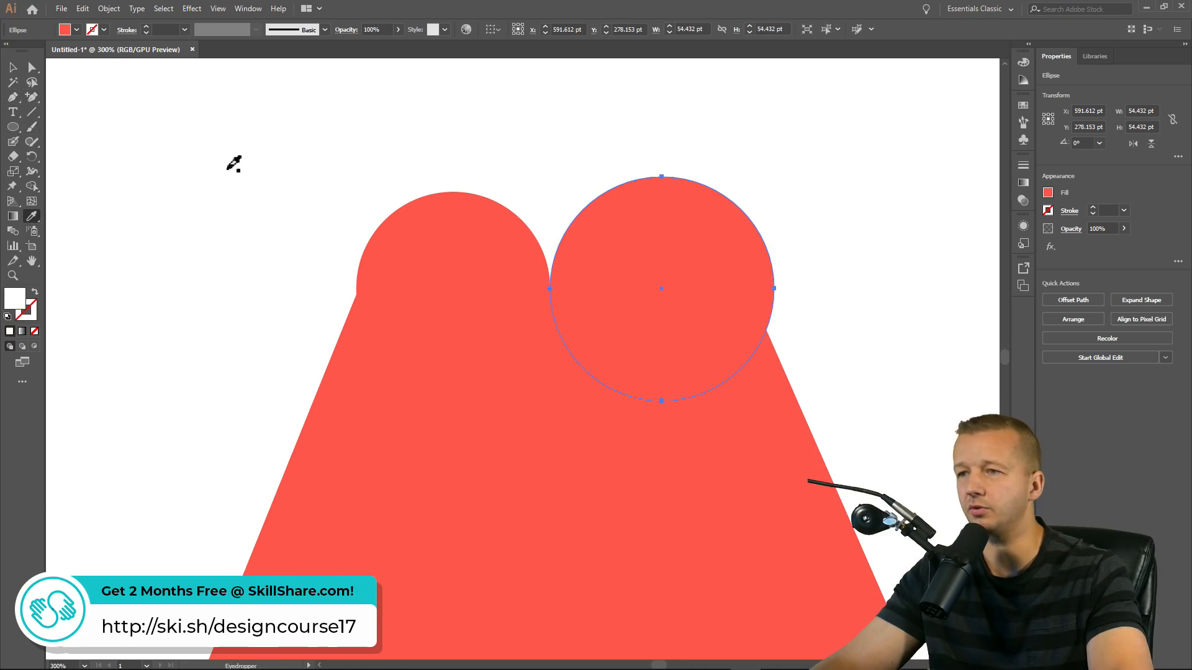
# Lower the left red circle and enlarge it to about 50 pt wide, at about X 540 pt, Y 289 pt
pyautogui.press('v')
pyautogui.moveTo(464, 258); pyautogui.dragTo(459, 298)
pyautogui.scroll(3, 298, 295)
pyautogui.moveTo(532, 307); pyautogui.dragTo(400, 295)
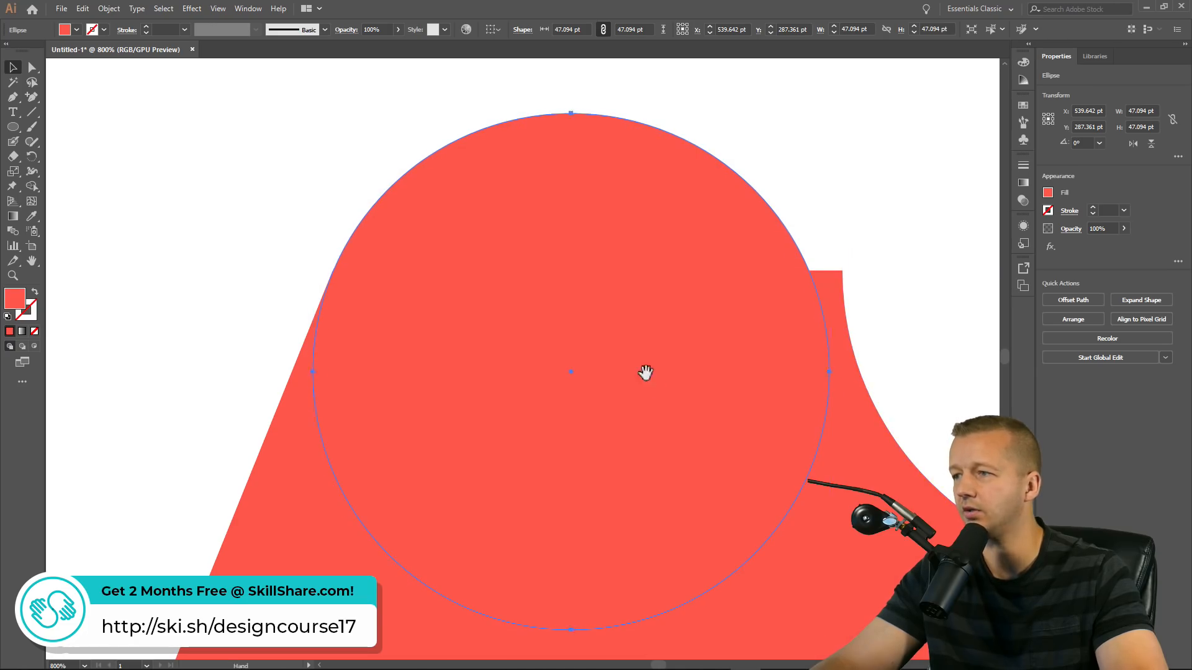
pyautogui.moveTo(643, 373); pyautogui.dragTo(519, 319)
pyautogui.moveTo(697, 566); pyautogui.dragTo(755, 602)
pyautogui.moveTo(548, 427); pyautogui.dragTo(540, 427)
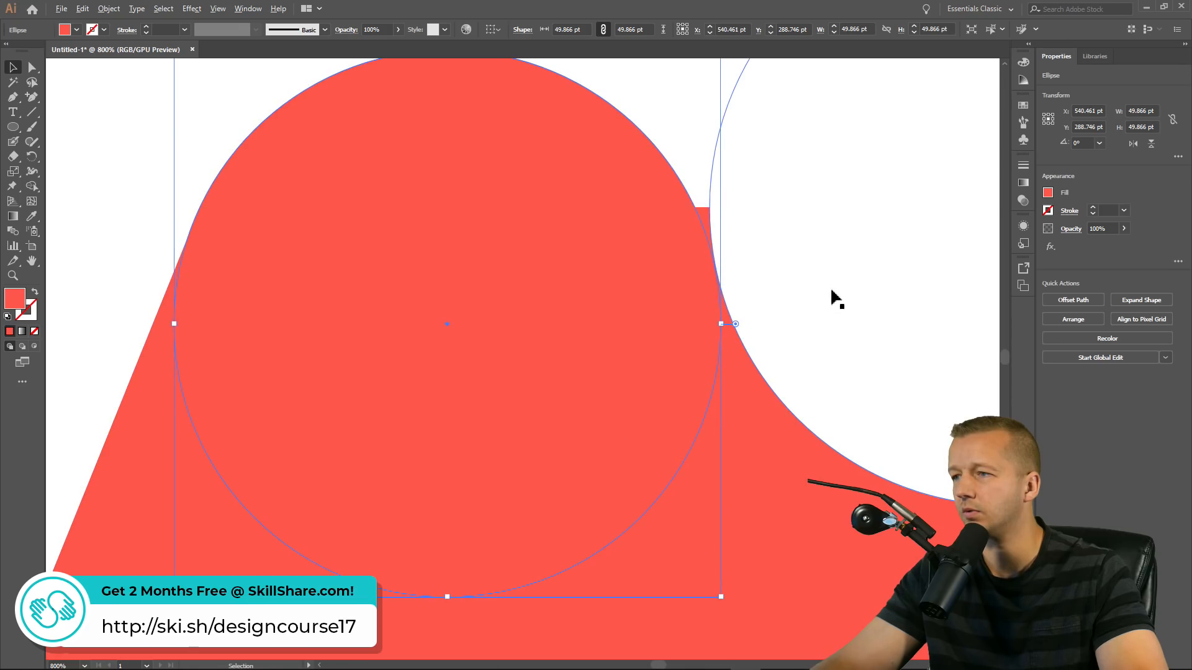
# Enlarge the left red circle to about 51 pt and nudge it to about X 541 pt, Y 288 pt
pyautogui.scroll(-1, 829, 278)
pyautogui.moveTo(835, 269); pyautogui.dragTo(653, 304)
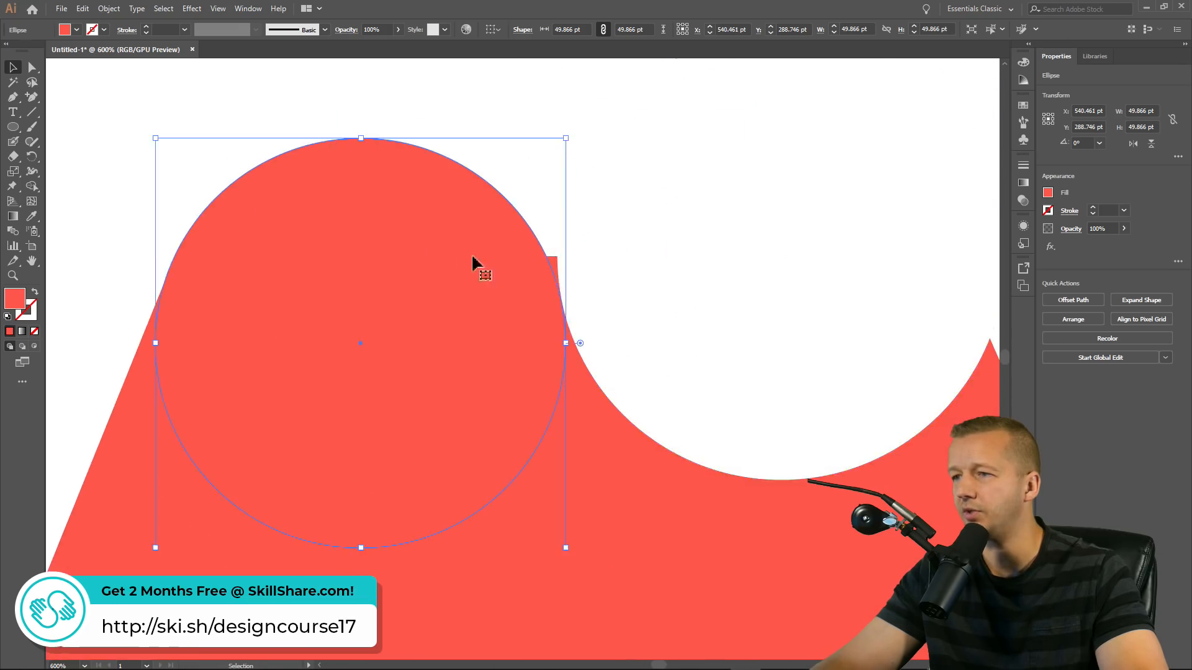
pyautogui.moveTo(568, 143); pyautogui.dragTo(578, 129)
pyautogui.moveTo(348, 220); pyautogui.dragTo(353, 221)
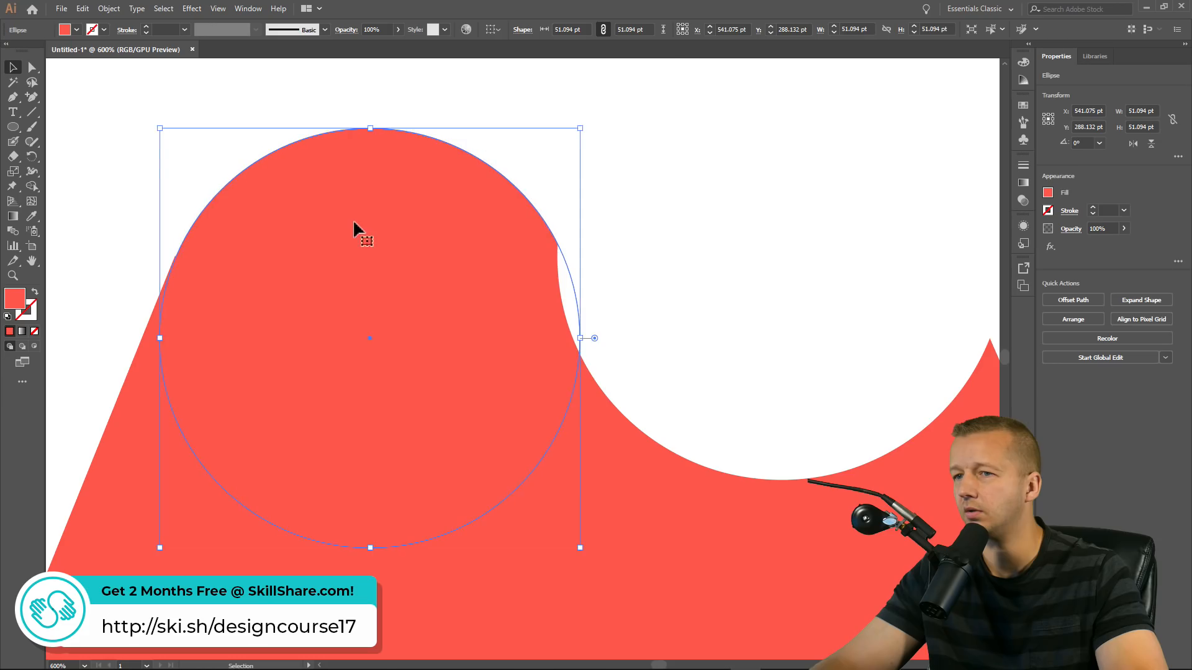
# Shrink the white circle to about 52.6 pt wide, at about X 593 pt, Y 277 pt, and nudge the red circle slightly toward it
pyautogui.click(652, 292)
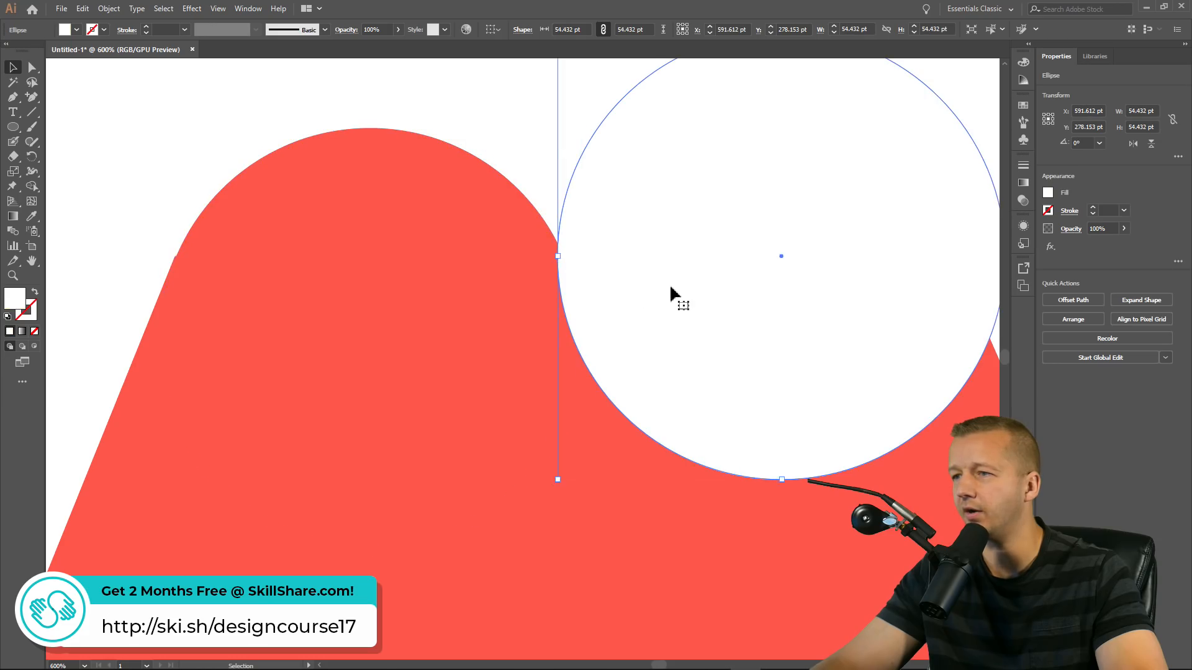
pyautogui.moveTo(713, 274); pyautogui.dragTo(585, 284)
pyautogui.moveTo(585, 225); pyautogui.dragTo(514, 252)
pyautogui.moveTo(349, 525)
pyautogui.mouseDown()
pyautogui.moveTo(367, 522)
pyautogui.moveTo(363, 511)
pyautogui.mouseUp()
pyautogui.click(284, 319)
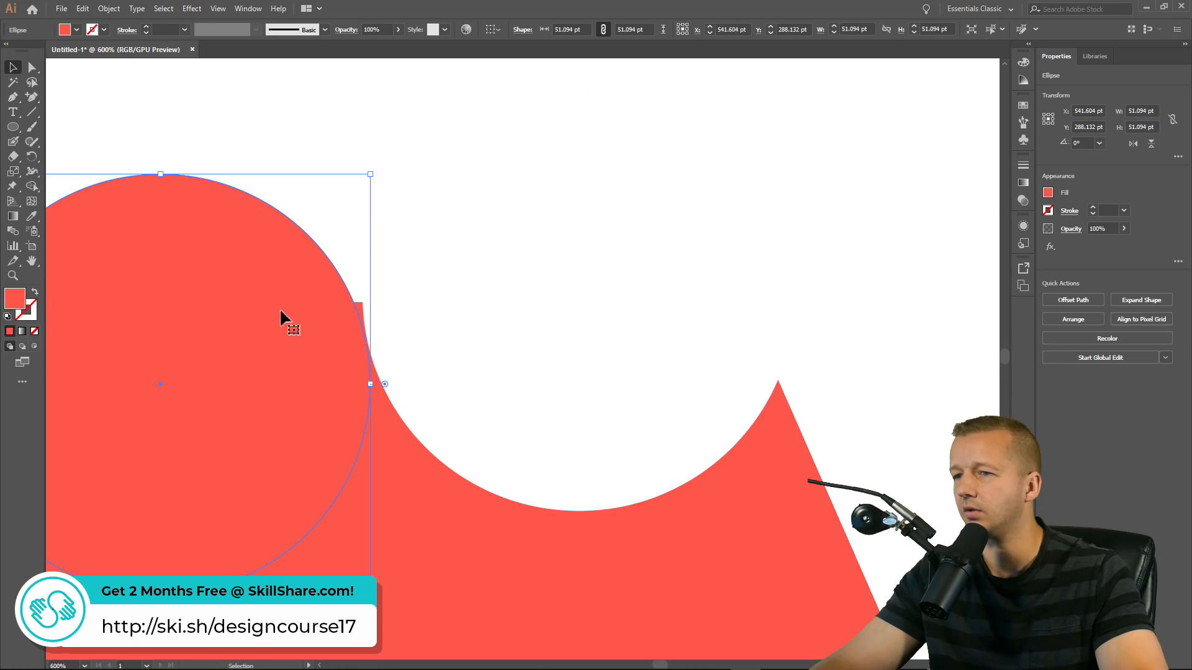
pyautogui.click(434, 338)
pyautogui.moveTo(423, 175); pyautogui.dragTo(482, 205)
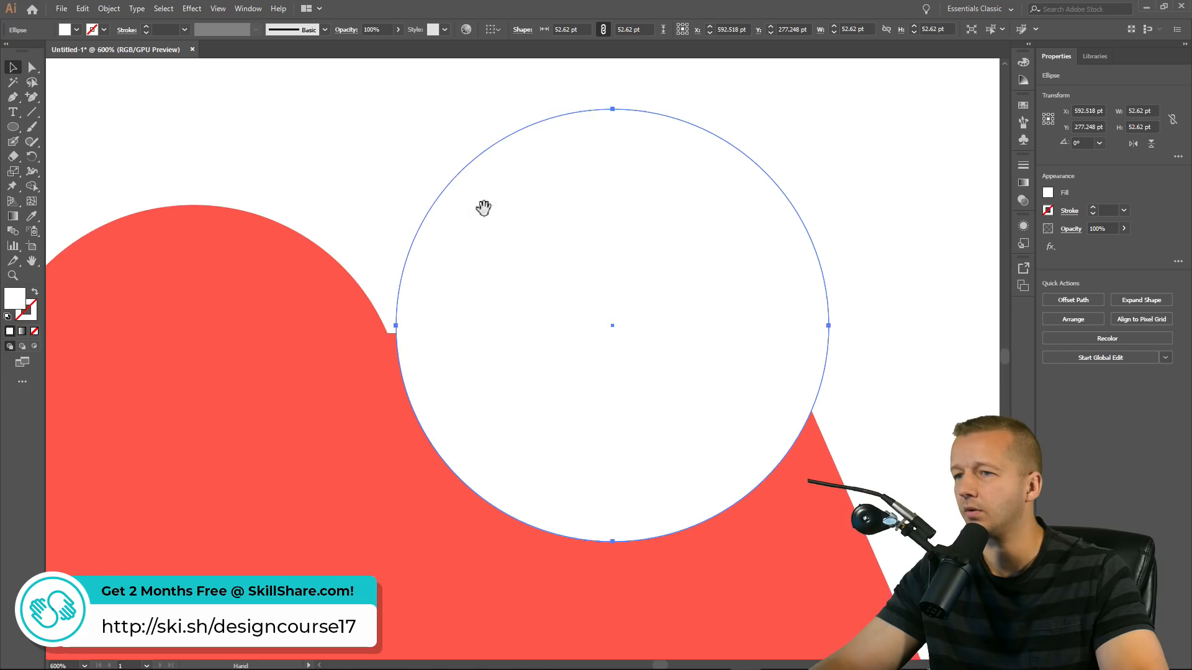
# Enlarge the white circle to about 53.5 pt so its edge meets the red circle's curve
pyautogui.moveTo(395, 107); pyautogui.dragTo(386, 105)
pyautogui.click(348, 223)
pyautogui.scroll(-2, 355, 247)
pyautogui.scroll(2, 355, 247)
pyautogui.click(440, 265)
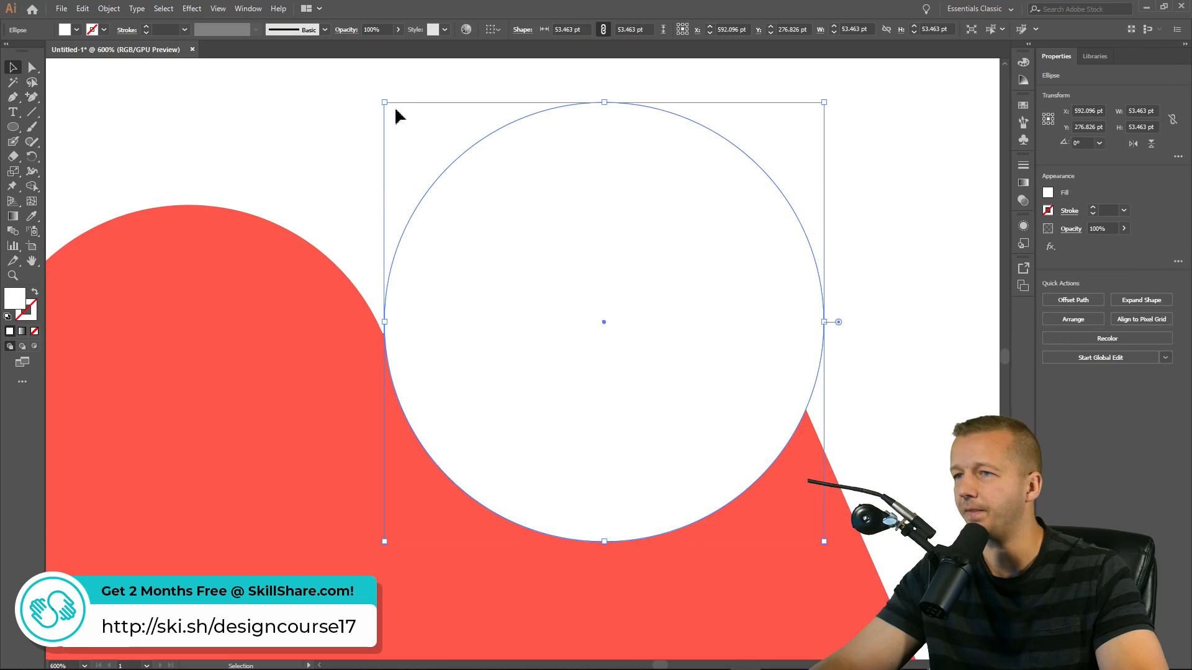
# Enlarge the white circle a little more and nudge it until the rounded peak flows smoothly into the crater dip
pyautogui.moveTo(385, 103); pyautogui.dragTo(373, 96)
pyautogui.moveTo(461, 195); pyautogui.dragTo(456, 237)
pyautogui.scroll(-1, 509, 204)
pyautogui.moveTo(369, 163); pyautogui.dragTo(361, 163)
pyautogui.moveTo(535, 321); pyautogui.dragTo(540, 313)
pyautogui.click(772, 322)
pyautogui.scroll(-5, 784, 311)
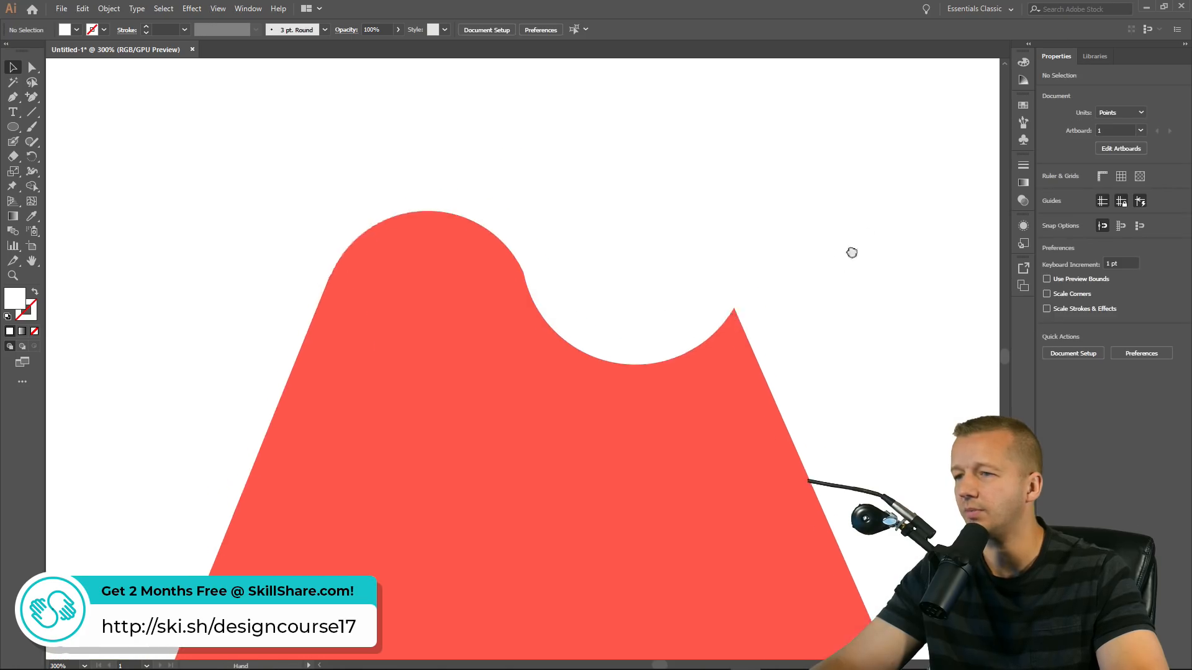
# Subtract the white circle from the trapezoid with the Pathfinder Minus Front operation to cut the crater
pyautogui.scroll(-1, 793, 279)
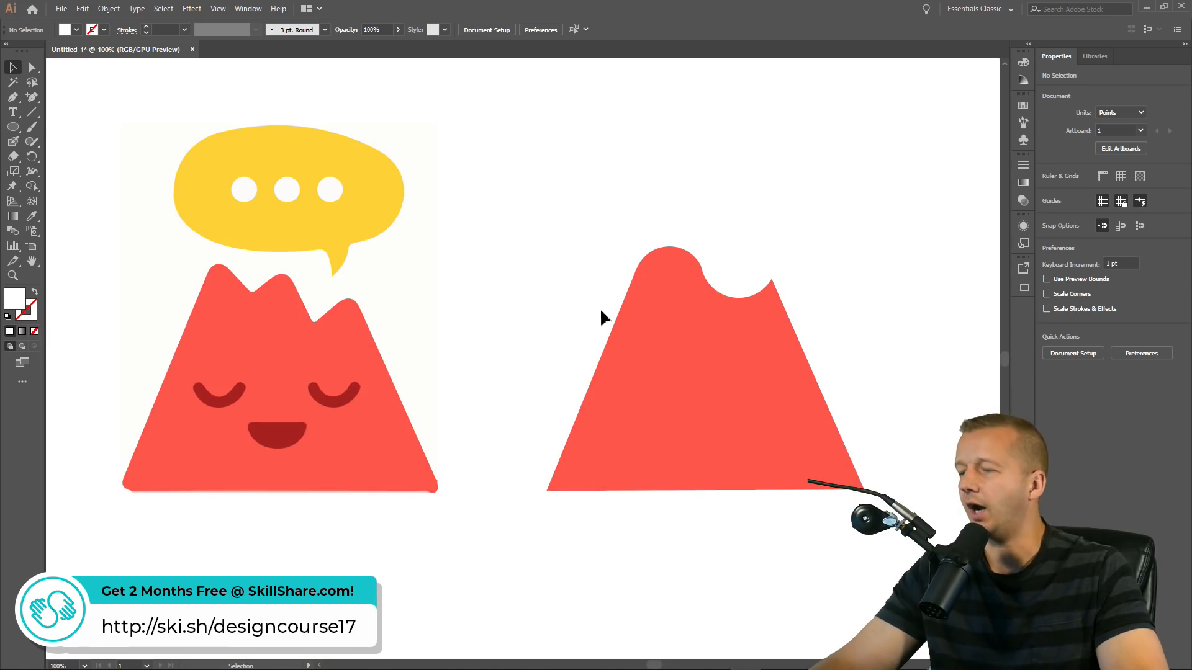
pyautogui.click(732, 266)
pyautogui.keyDown('shift'); pyautogui.click(753, 333); pyautogui.keyUp('shift')
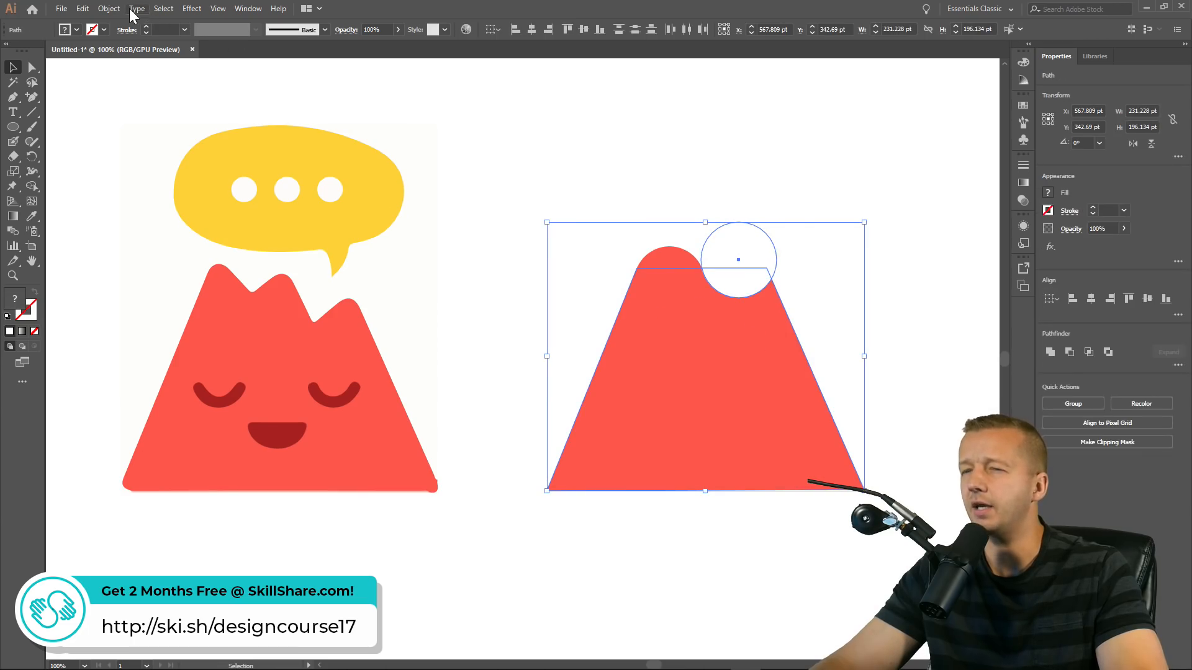
pyautogui.click(250, 9)
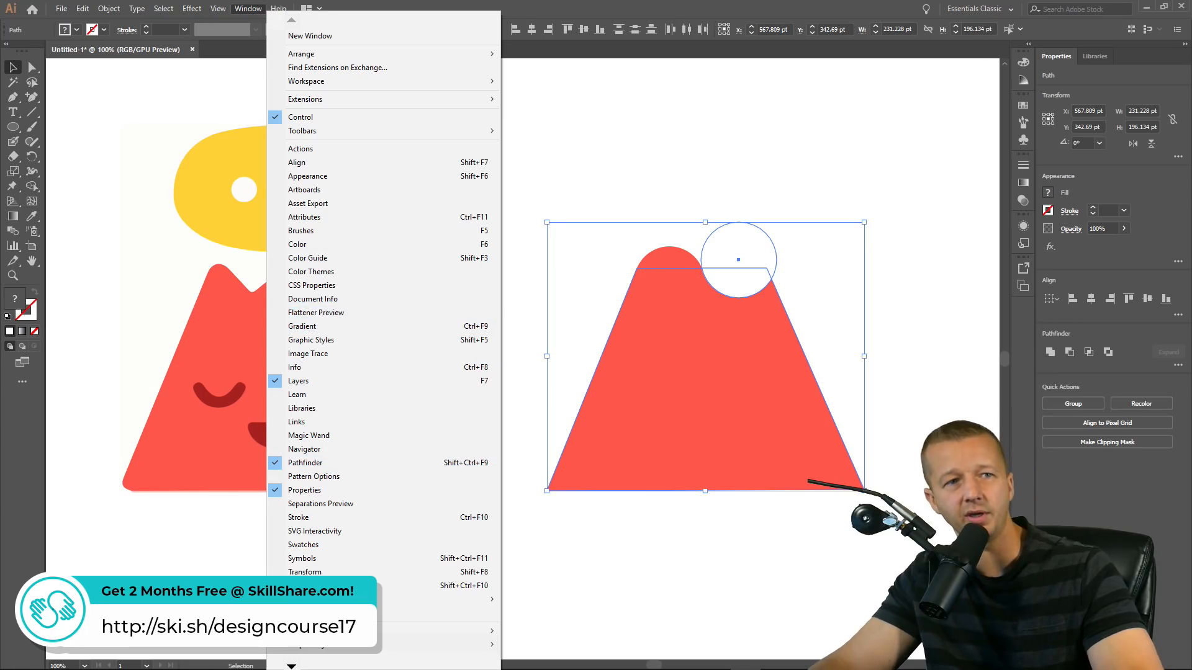
pyautogui.press('Escape')
pyautogui.moveTo(596, 281); pyautogui.dragTo(550, 108)
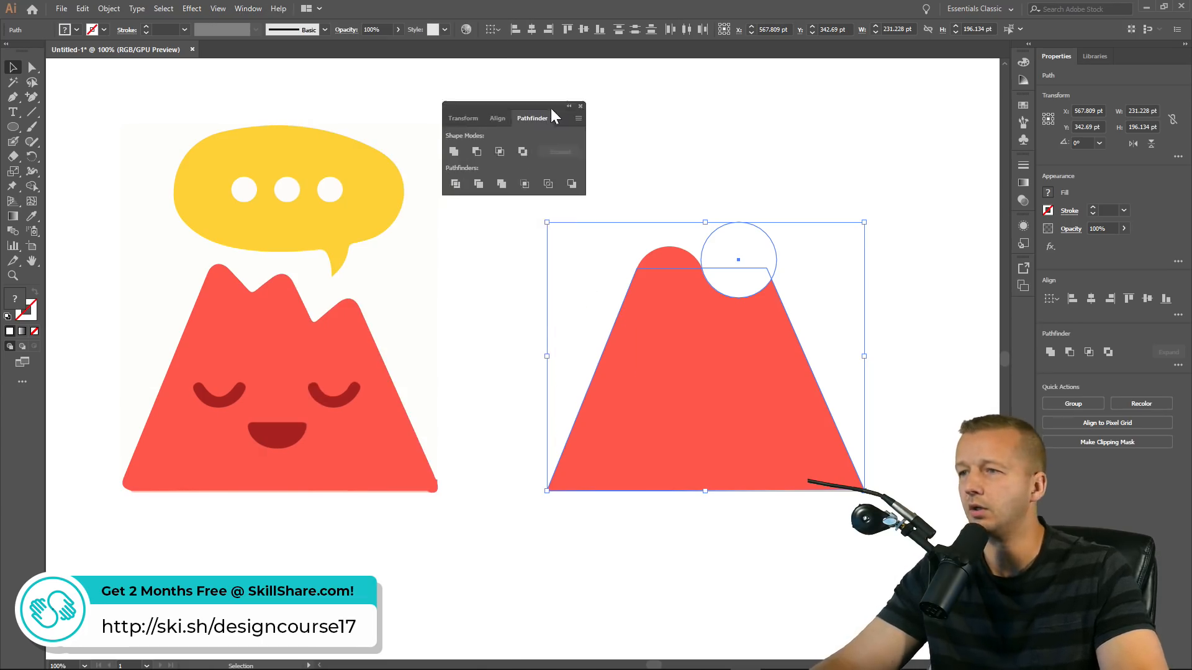
pyautogui.click(475, 151)
# Unite the red circle and the notched trapezoid into a single volcano shape, and clear the selection
pyautogui.click(32, 67)
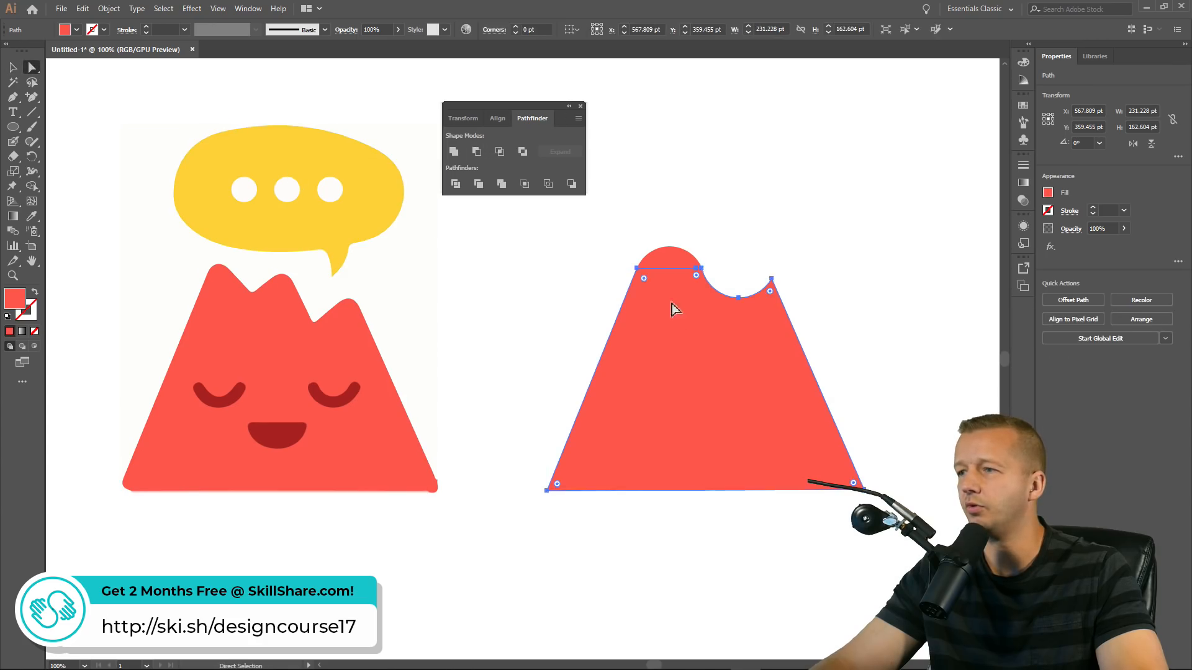
pyautogui.click(453, 151)
pyautogui.click(697, 141)
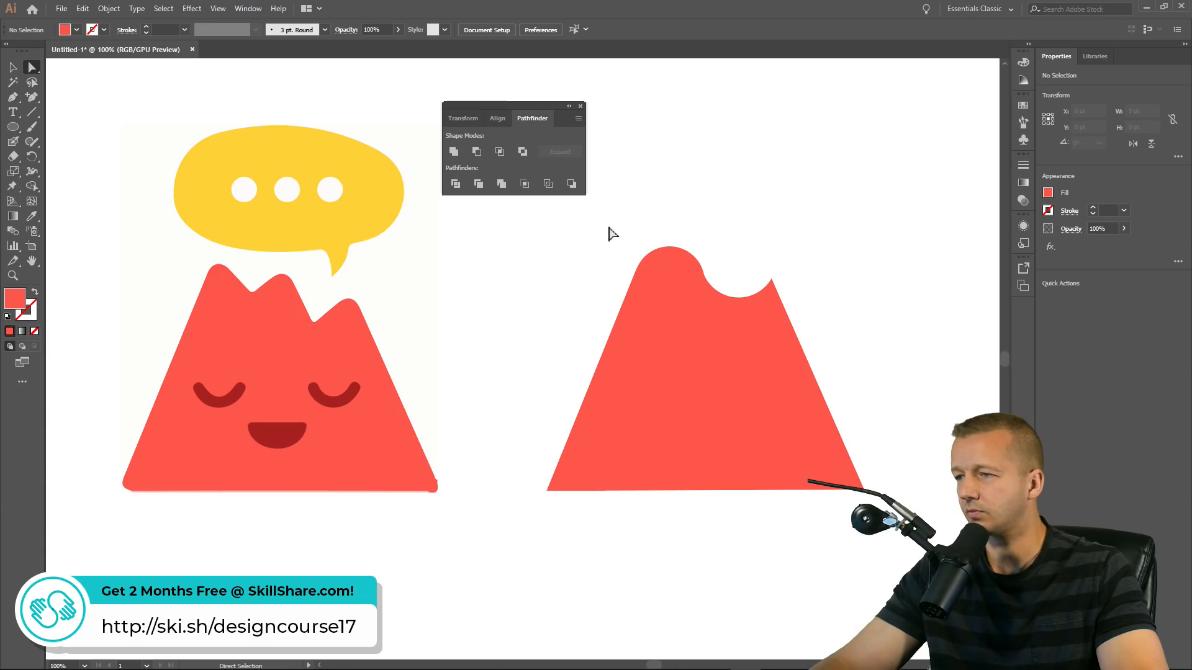
pyautogui.click(665, 243)
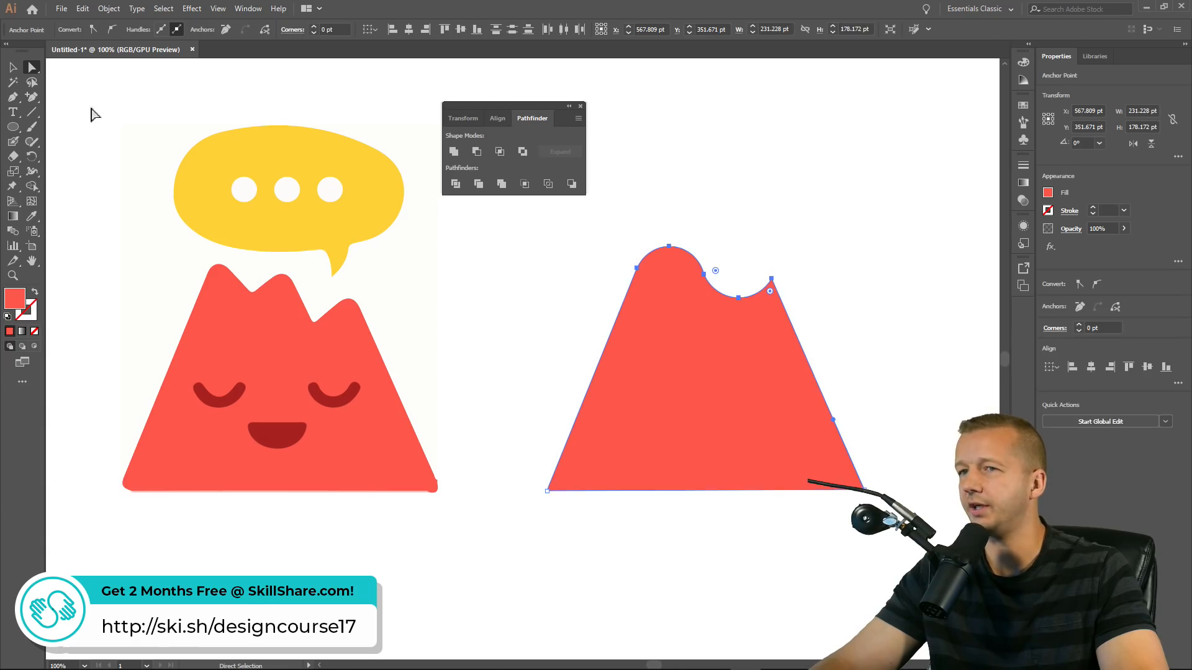
pyautogui.click(12, 67)
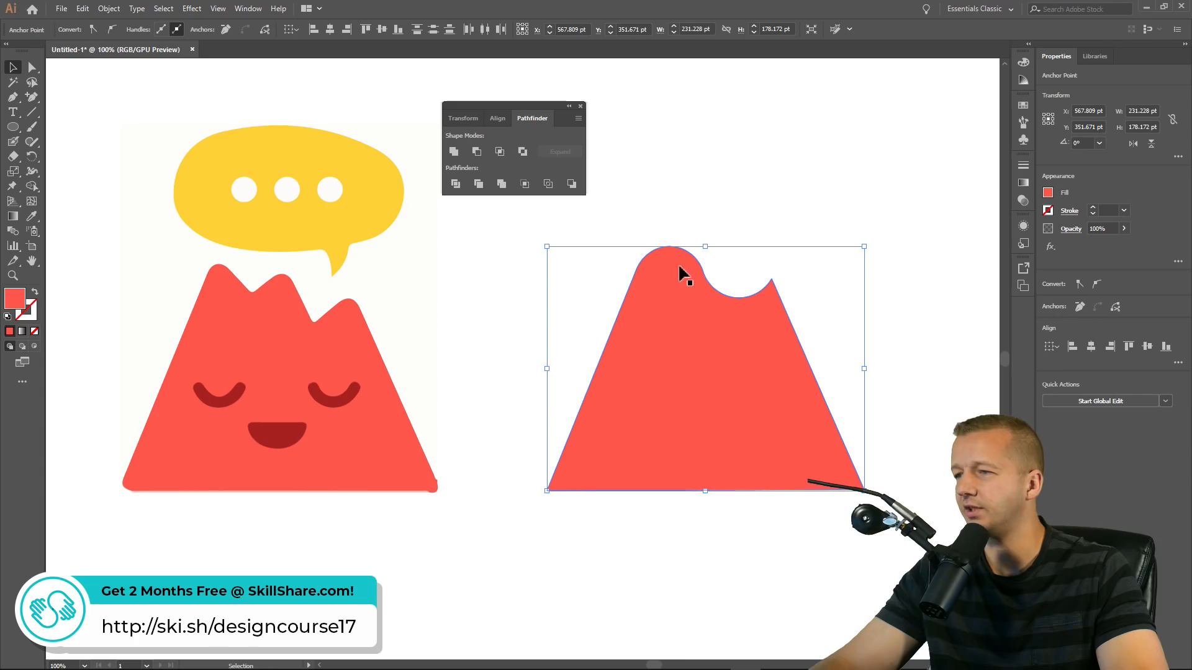
pyautogui.moveTo(705, 256); pyautogui.dragTo(715, 300)
pyautogui.click(797, 209)
pyautogui.hotkey('ctrl', 'z')
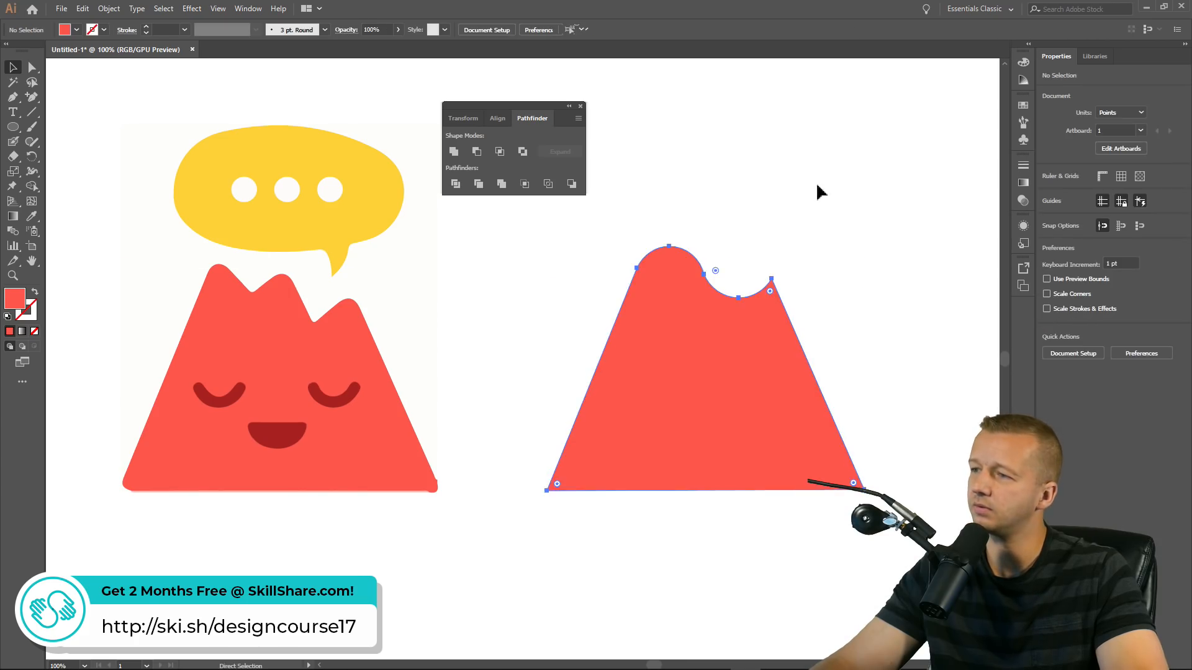
pyautogui.click(817, 185)
# Draw a circle about 42 pt wide on the volcano body at about X 531 pt, Y 362 pt, and fill it white
pyautogui.press('space')
pyautogui.moveTo(787, 220); pyautogui.dragTo(716, 233)
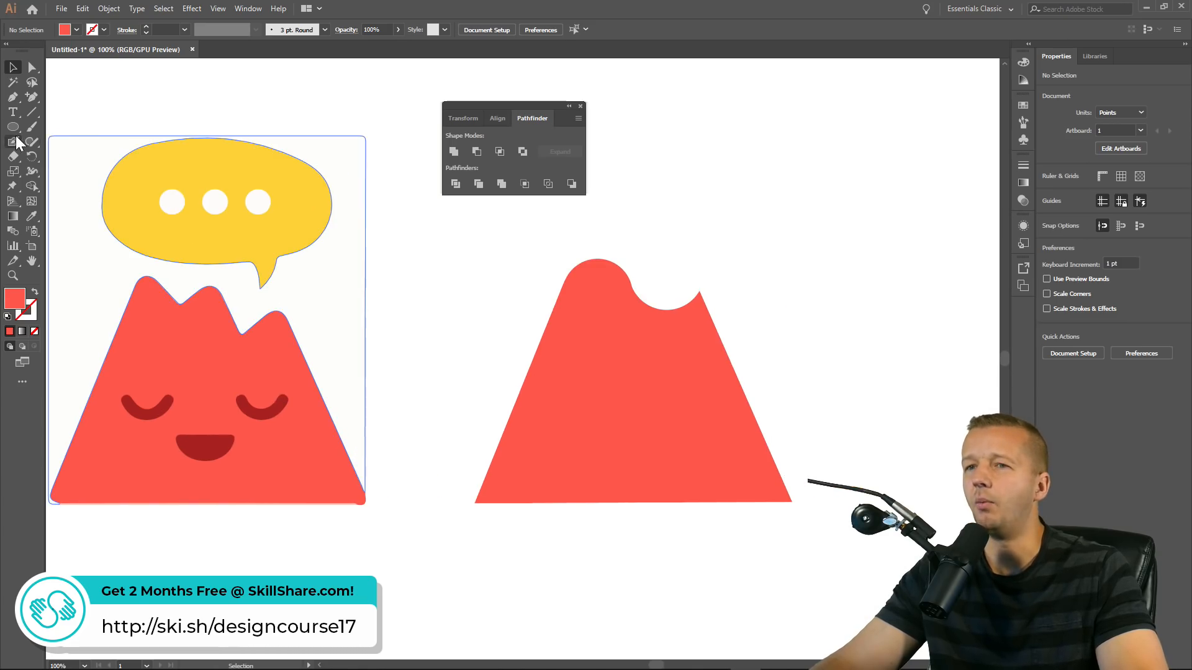
pyautogui.press('l')
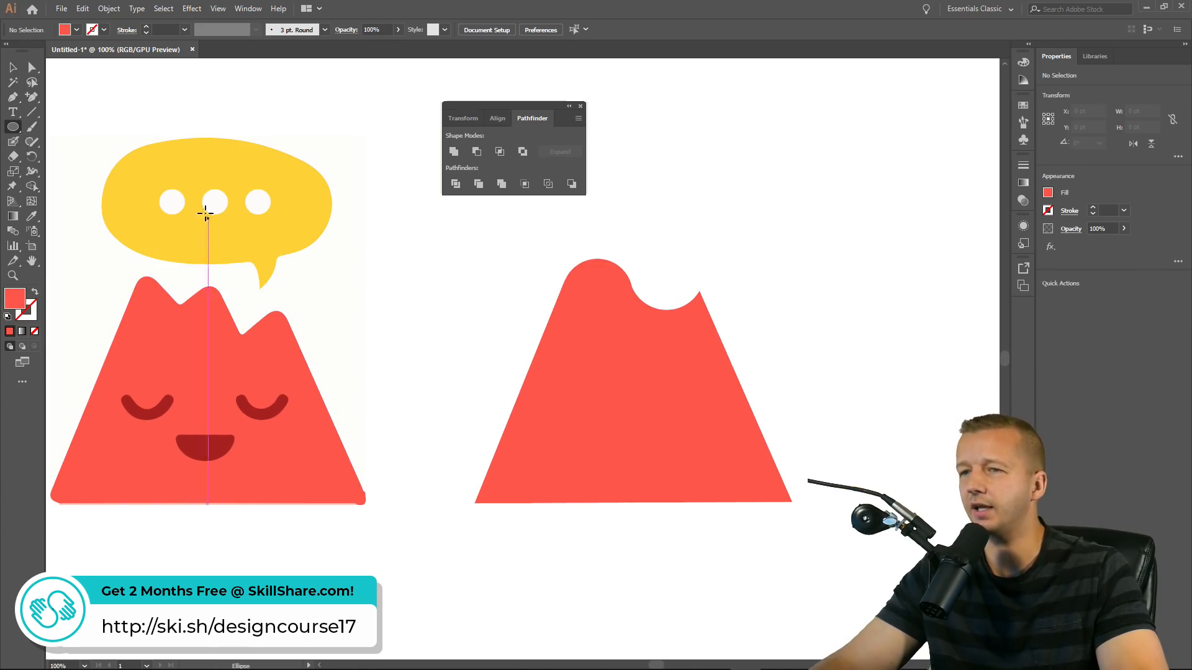
pyautogui.moveTo(583, 395); pyautogui.dragTo(617, 418)
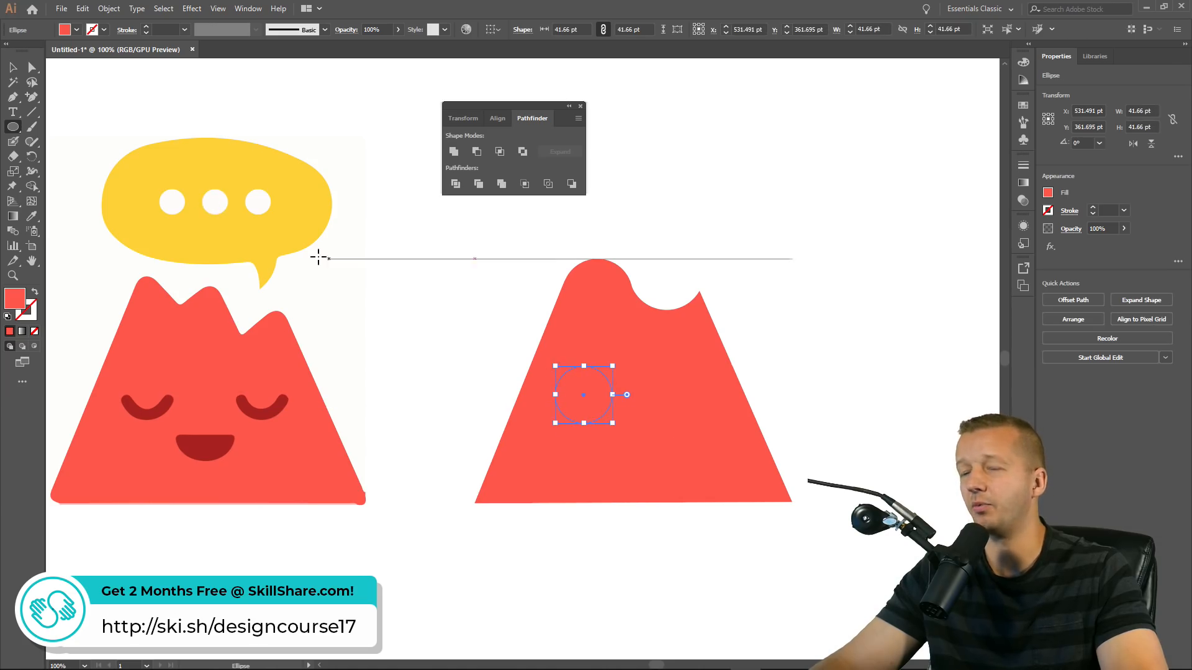
pyautogui.click(13, 68)
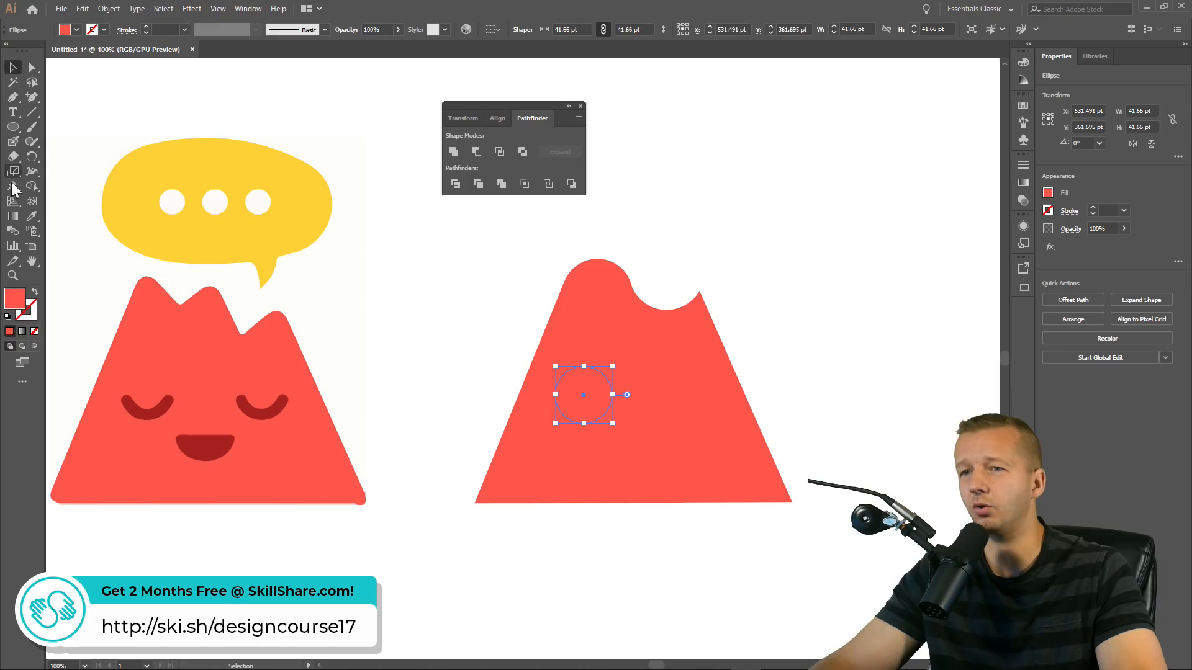
pyautogui.click(32, 216)
pyautogui.click(415, 237)
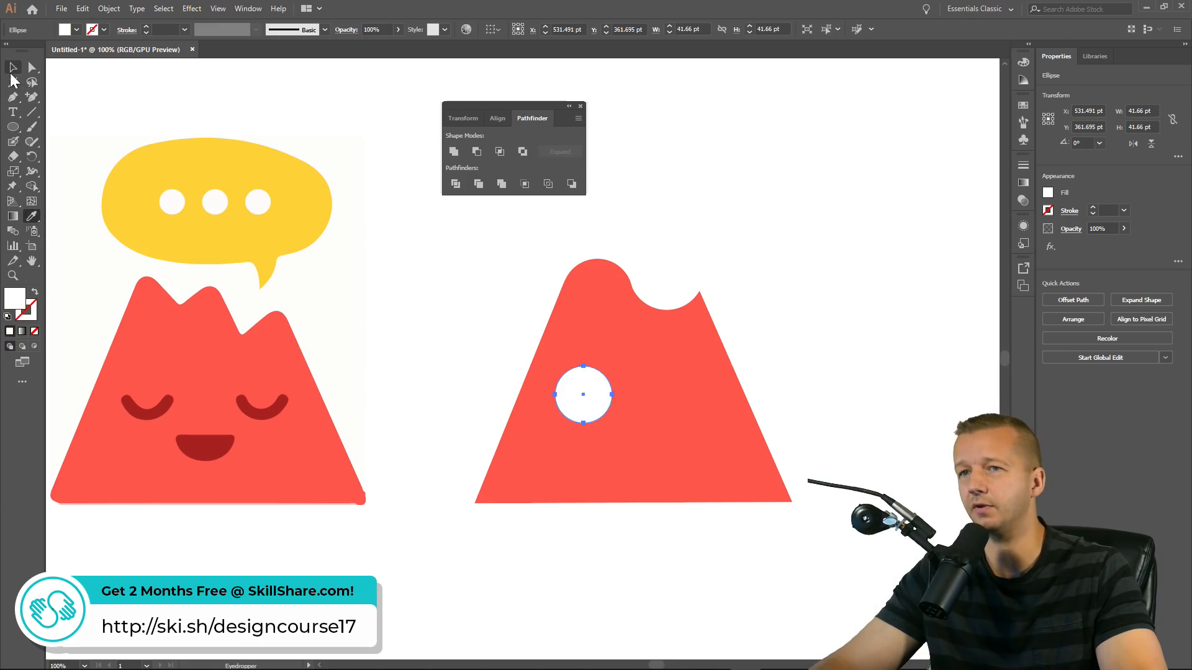
# Shrink the white circle to about 33 pt and copy it twice to form a horizontal row of three
pyautogui.click(13, 68)
pyautogui.moveTo(613, 366); pyautogui.dragTo(699, 405)
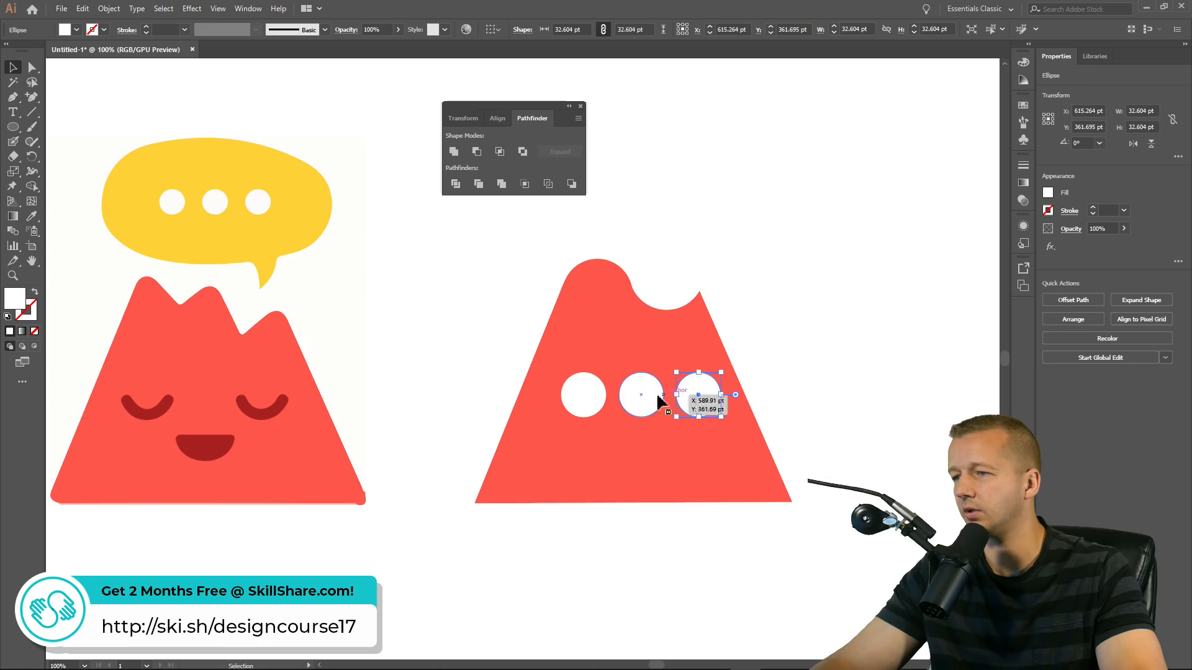
# Move the row of three white circles to about X 565 pt, Y 371 pt on the volcano body, and deselect it
pyautogui.keyDown('shift'); pyautogui.click(647, 396); pyautogui.keyUp('shift')
pyautogui.keyDown('shift'); pyautogui.click(581, 395); pyautogui.keyUp('shift')
pyautogui.moveTo(588, 394); pyautogui.dragTo(574, 408)
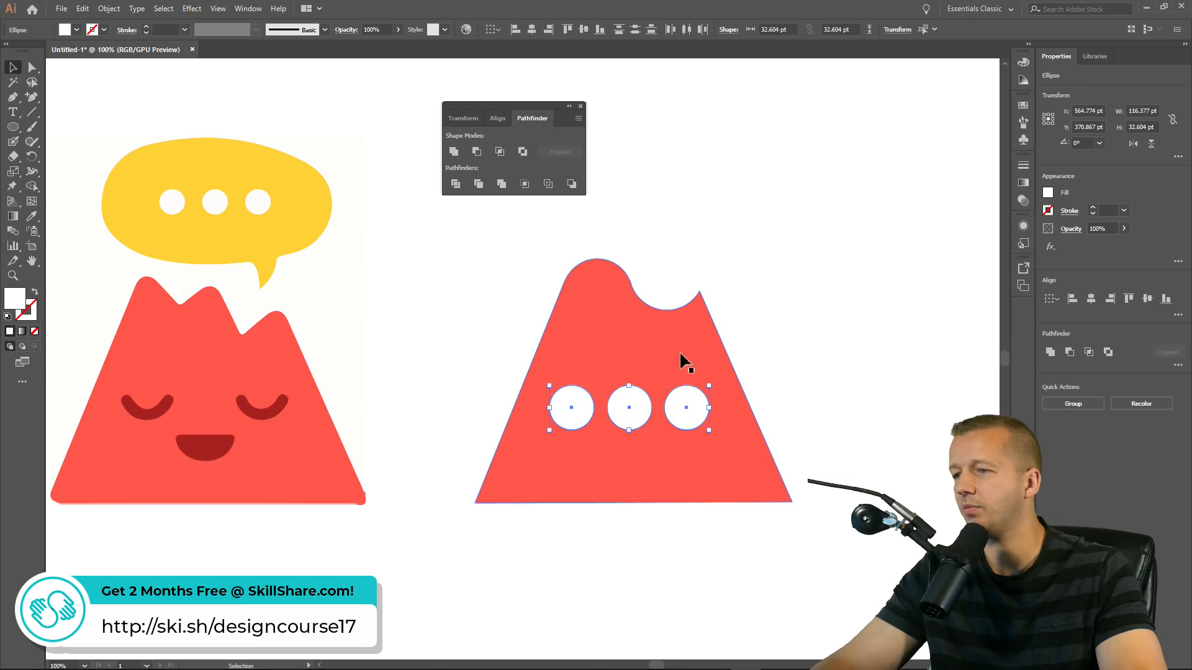
pyautogui.hotkey('ctrl', '-')
pyautogui.click(797, 314)
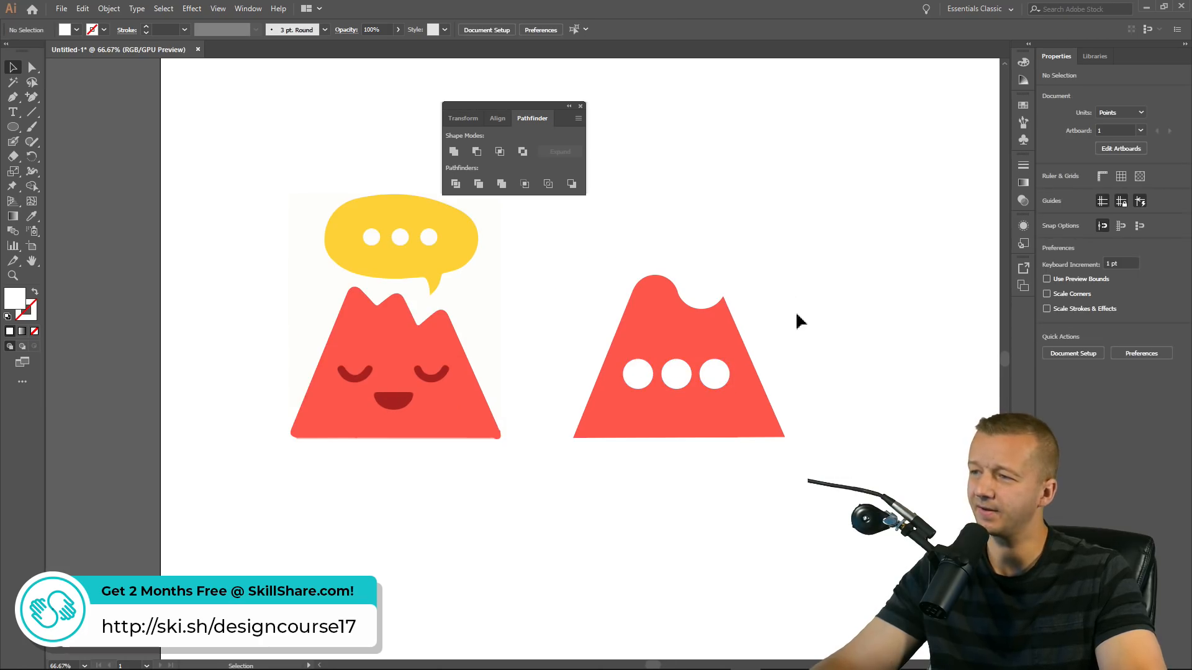
# Shrink the three white circles to about 28 pt each, keeping them in a row
pyautogui.click(675, 376)
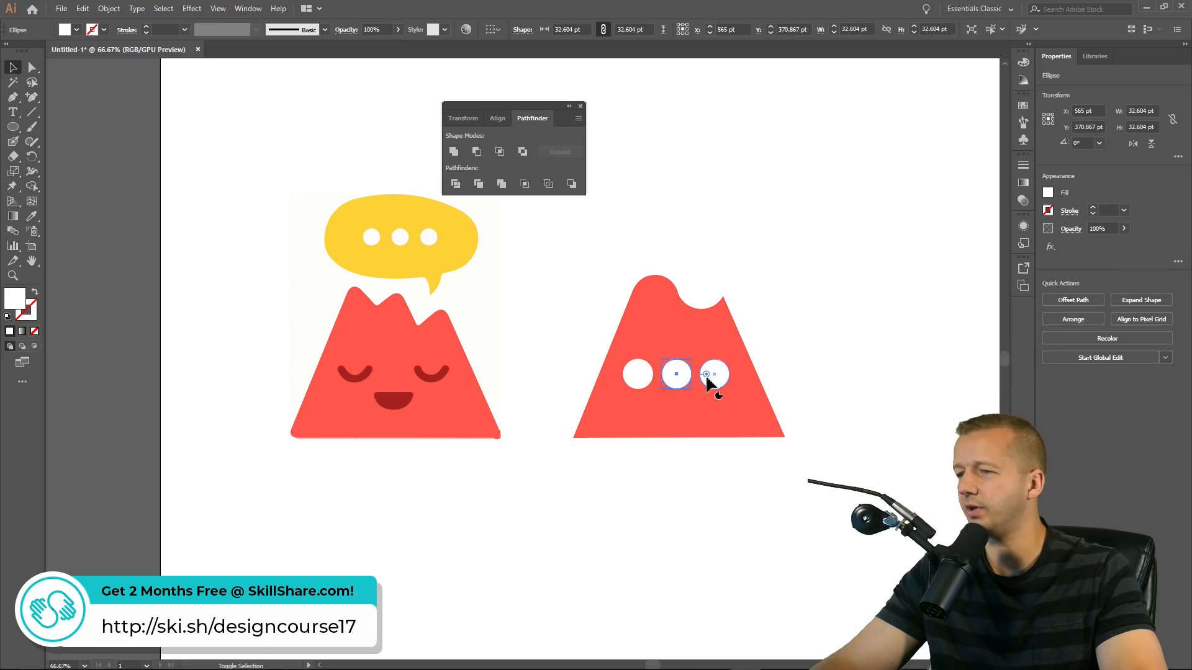
pyautogui.keyDown('shift'); pyautogui.click(643, 378); pyautogui.keyUp('shift')
pyautogui.keyDown('shift'); pyautogui.click(705, 376); pyautogui.keyUp('shift')
pyautogui.moveTo(732, 363); pyautogui.dragTo(721, 379)
pyautogui.click(782, 335)
# Space the three white circles out horizontally across the volcano body and deselect them
pyautogui.moveTo(641, 378); pyautogui.dragTo(660, 380)
pyautogui.click(801, 340)
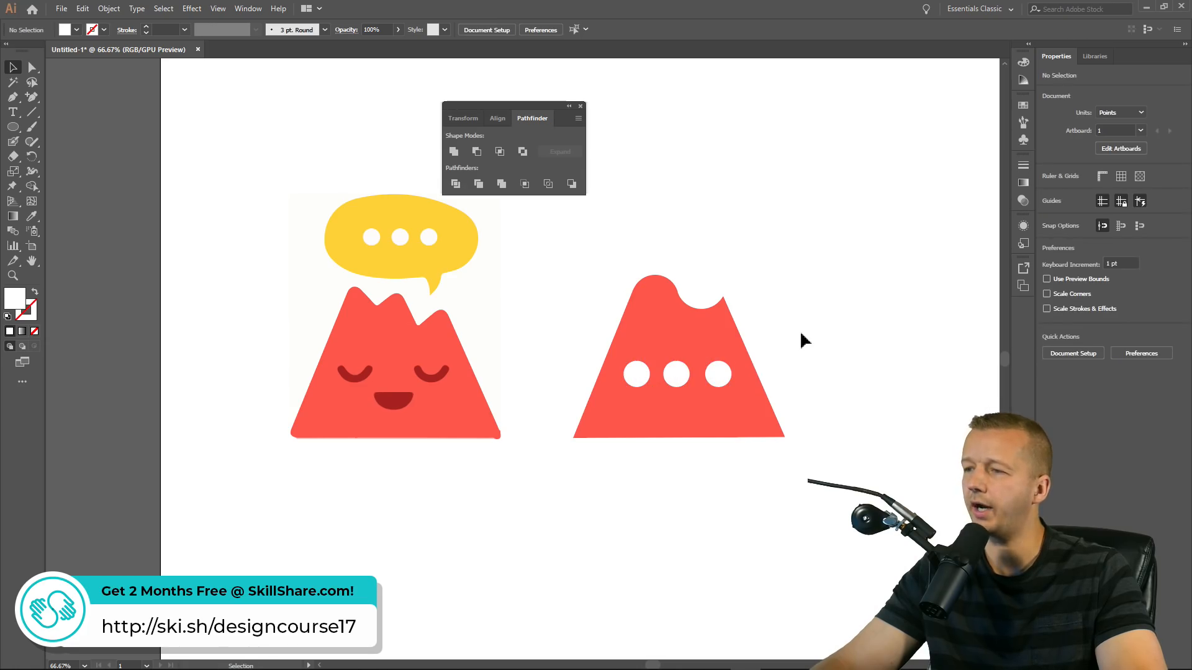
pyautogui.click(714, 378)
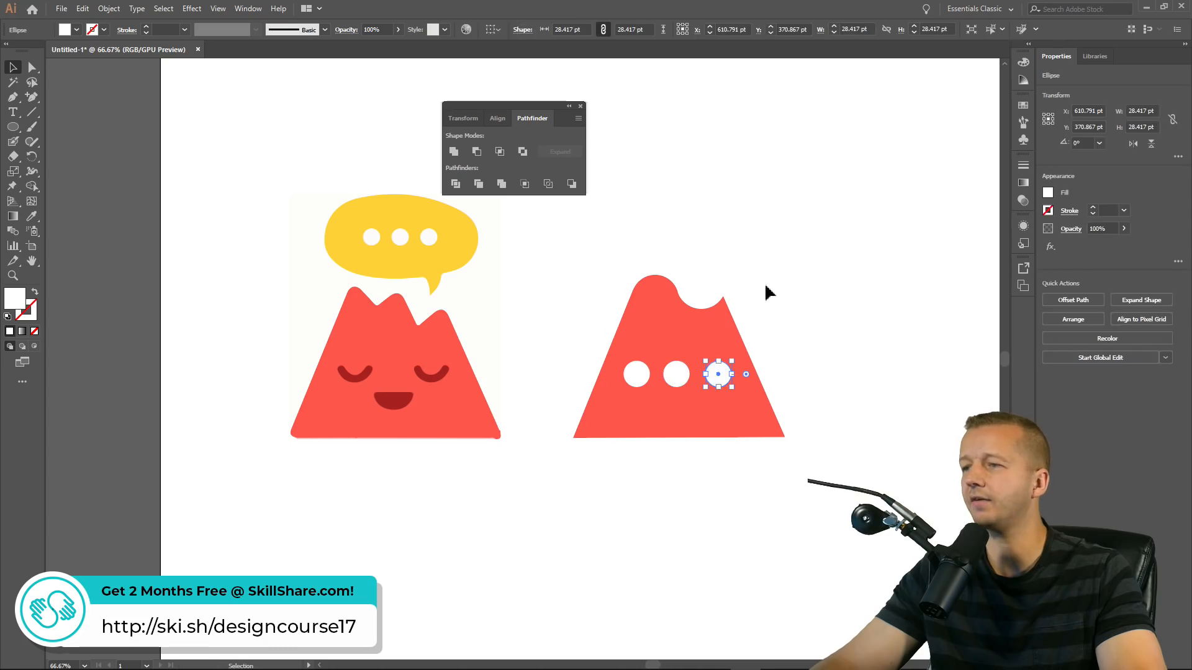
pyautogui.click(806, 272)
# Move one white circle above the crater notch, to about X 593 pt, Y 270 pt, and remove the other two
pyautogui.moveTo(829, 248); pyautogui.dragTo(696, 325)
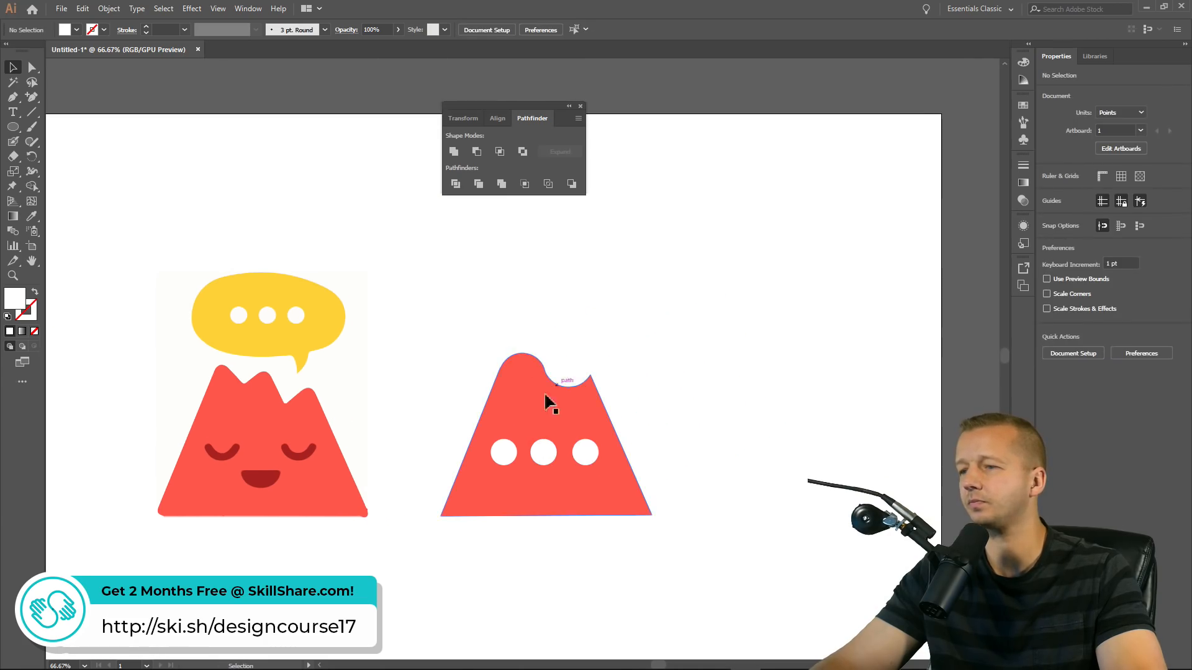
pyautogui.click(506, 456)
pyautogui.click(678, 288)
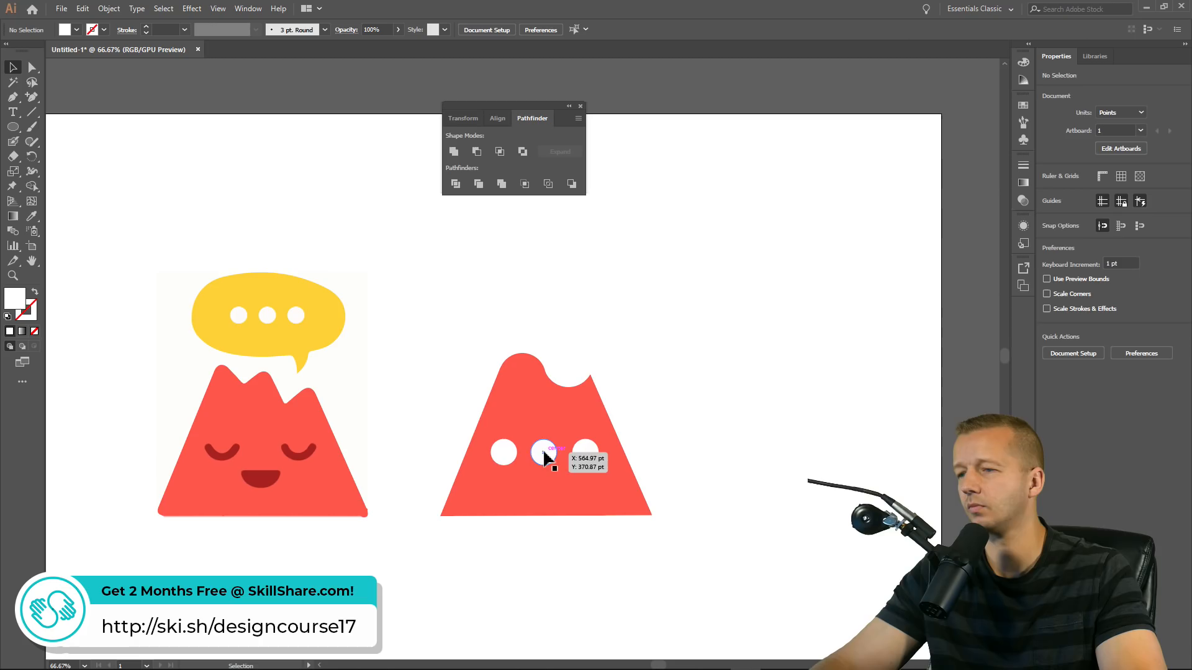
pyautogui.moveTo(578, 465); pyautogui.dragTo(561, 370)
pyautogui.click(544, 453)
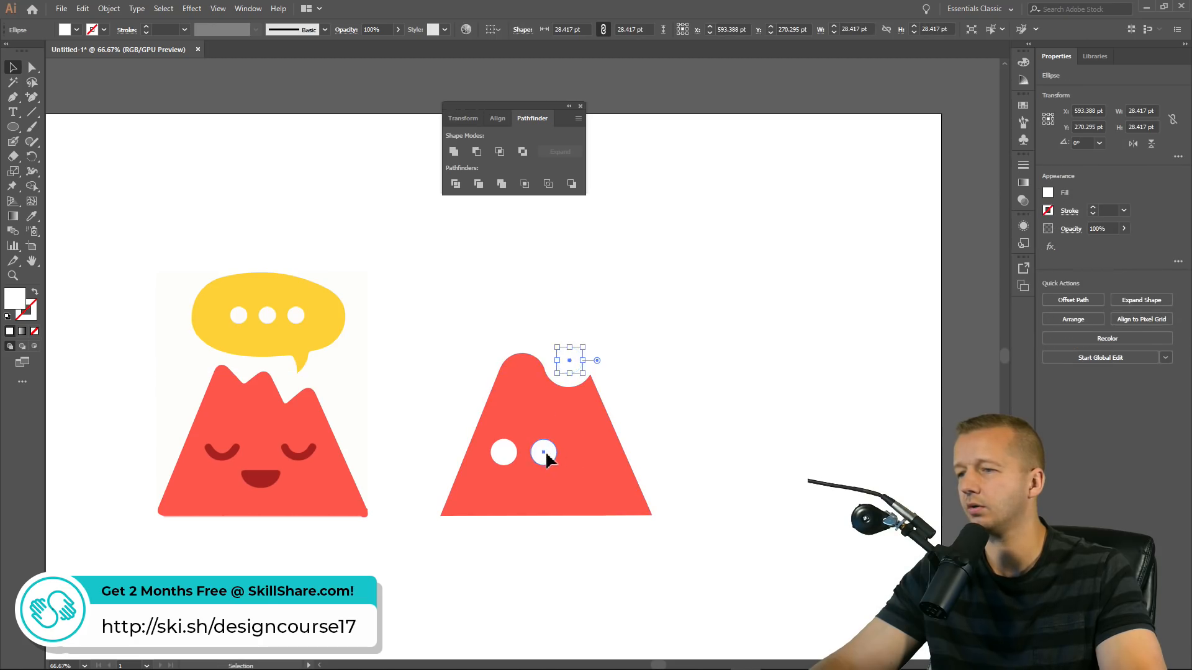
pyautogui.moveTo(511, 452); pyautogui.dragTo(577, 361)
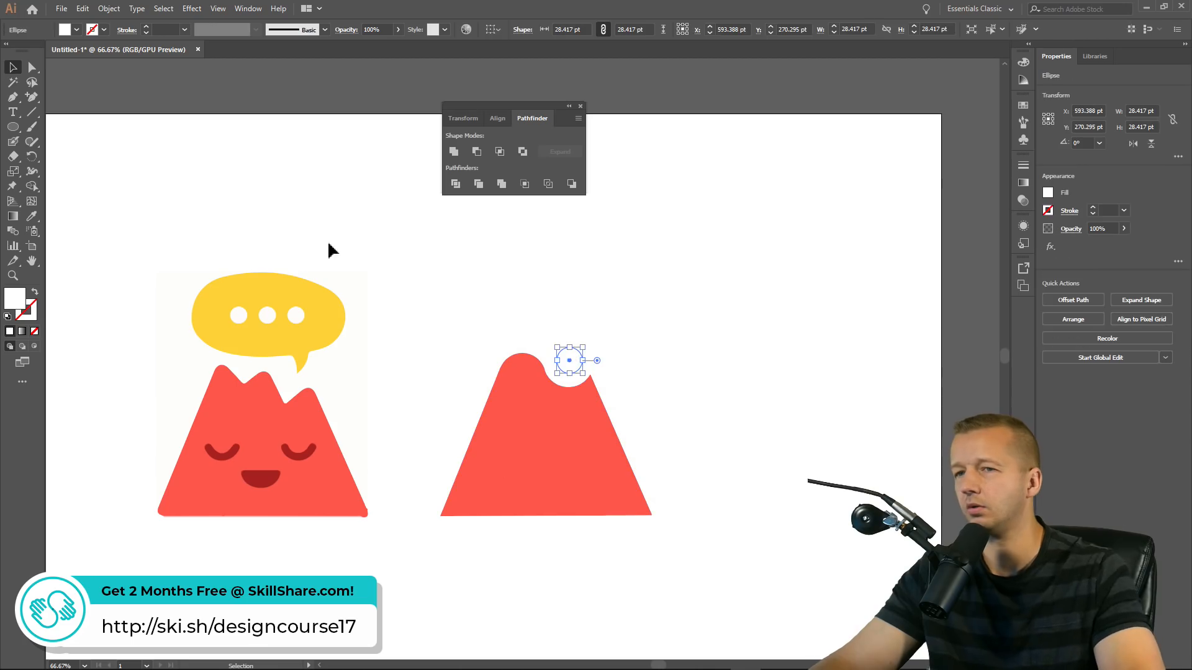
# Fill the circle above the crater notch with the volcano's red using the Eyedropper, and deselect it
pyautogui.click(32, 216)
pyautogui.click(543, 439)
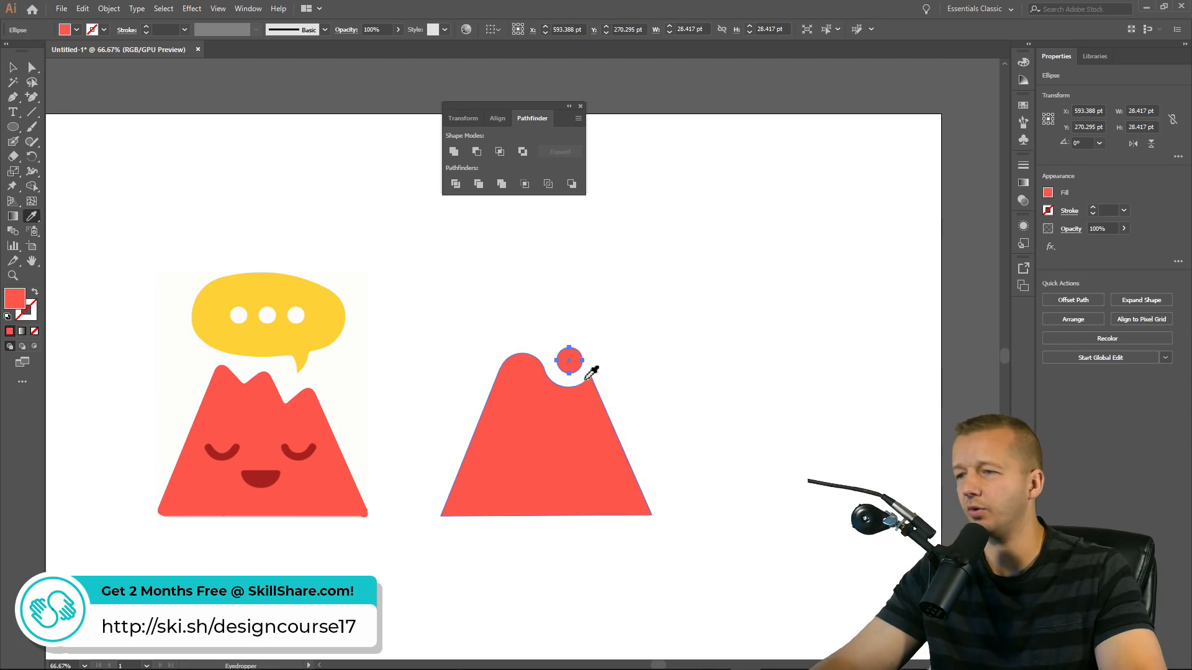
pyautogui.press('v')
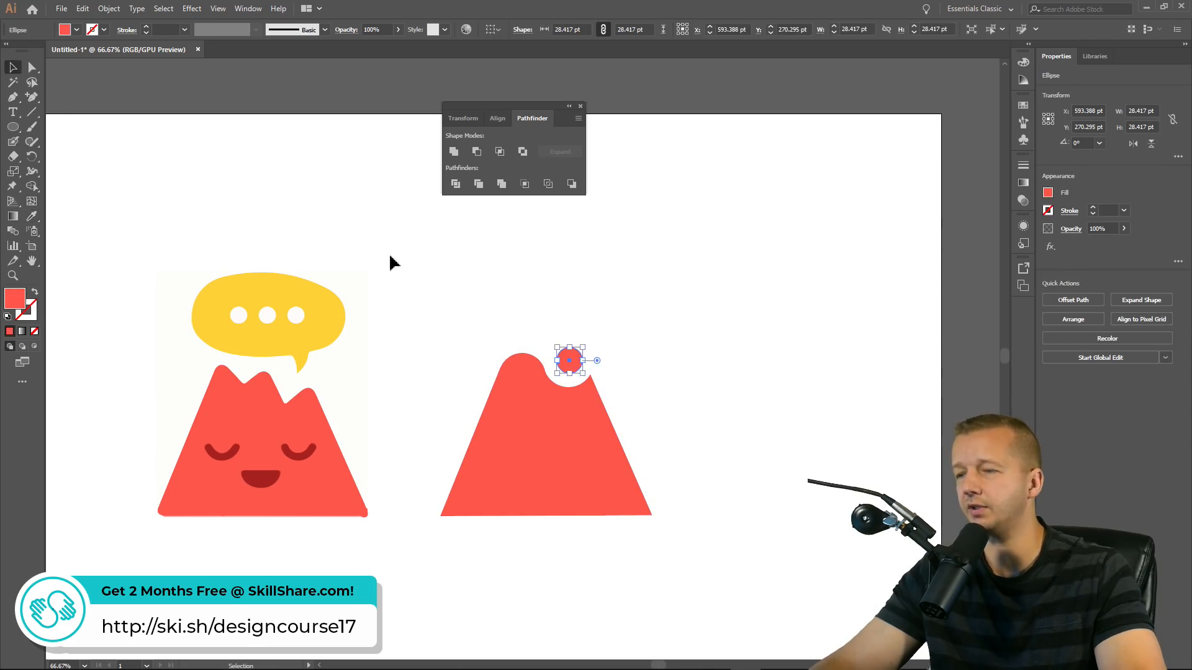
pyautogui.click(391, 261)
# Copy the red circle upward twice to form a vertical stack of three, the middle one at about Y 235 pt
pyautogui.click(569, 360)
pyautogui.moveTo(568, 360); pyautogui.dragTo(569, 296)
pyautogui.click(743, 290)
pyautogui.scroll(-1, 639, 307)
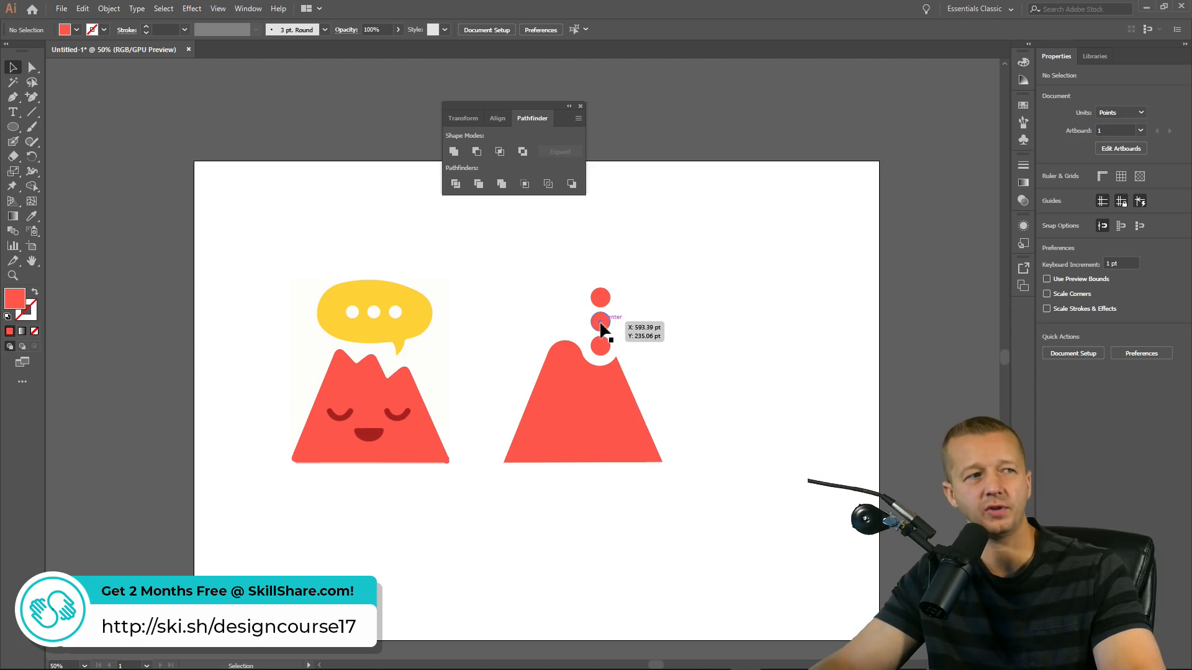
# Delete the three red circles above the crater and place a copy of the volcano body below the original
pyautogui.moveTo(586, 275); pyautogui.dragTo(615, 353)
pyautogui.press('Delete')
pyautogui.click(598, 389)
pyautogui.press('space')
pyautogui.moveTo(712, 367); pyautogui.dragTo(527, 348)
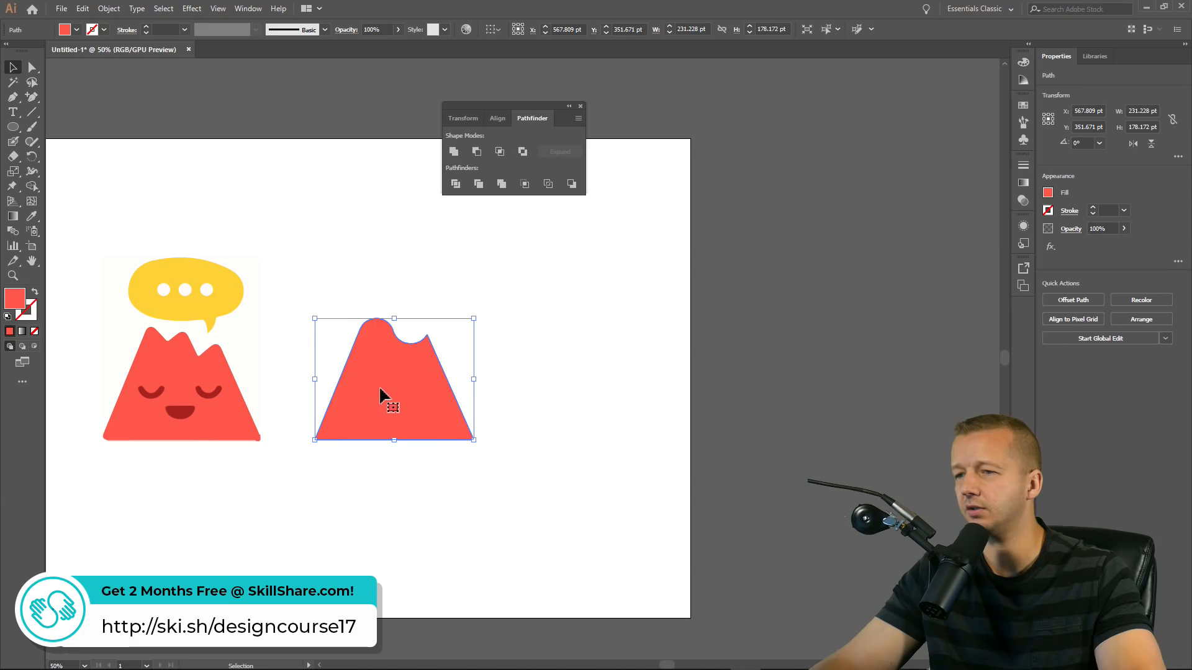
pyautogui.moveTo(405, 382); pyautogui.dragTo(296, 542)
# Scale the original volcano body down to about 193 × 149 pt
pyautogui.click(427, 333)
pyautogui.moveTo(469, 327); pyautogui.dragTo(448, 337)
pyautogui.hotkey('ctrl', '+')
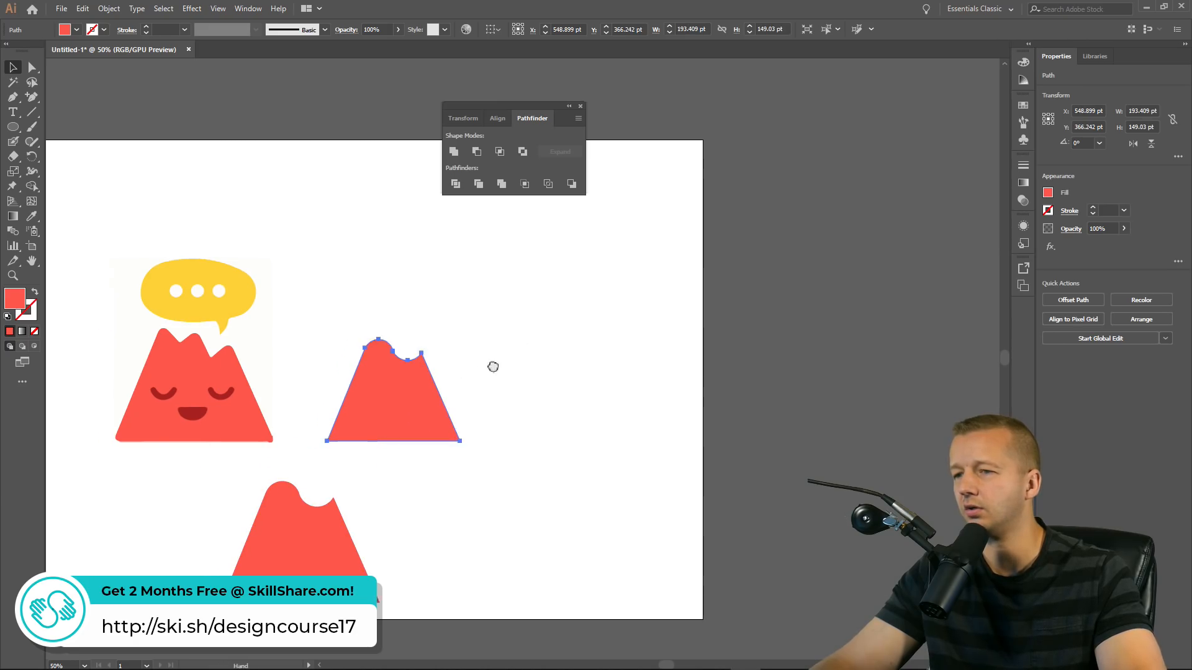
pyautogui.click(11, 98)
pyautogui.click(397, 449)
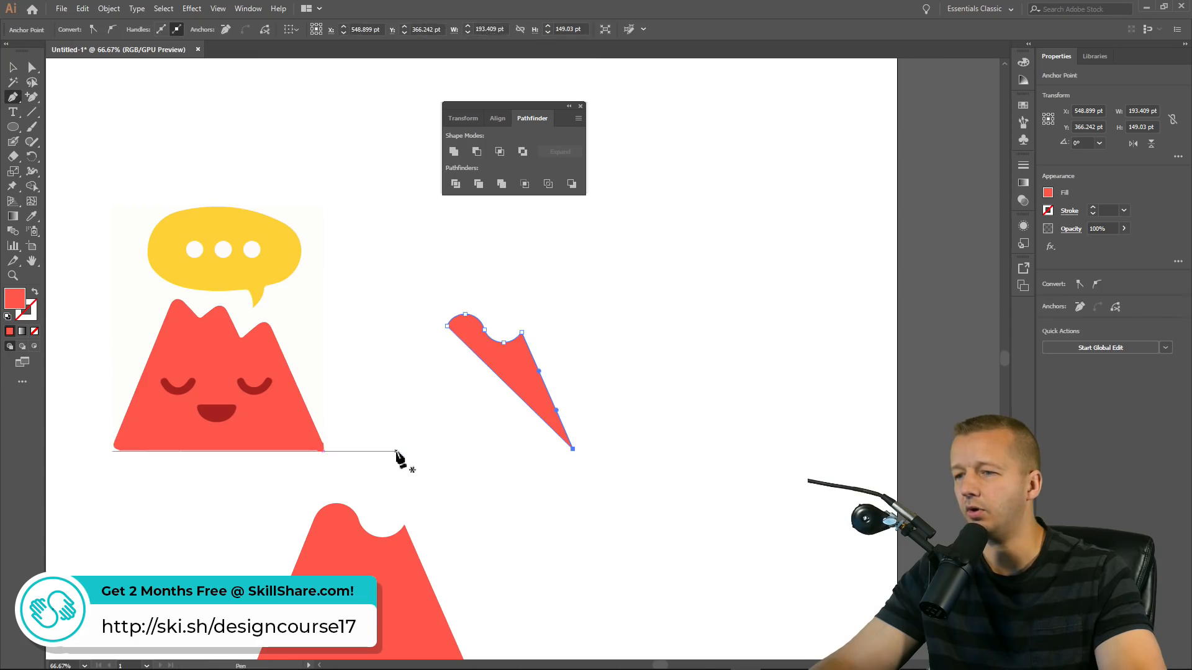
pyautogui.hotkey('ctrl', 'z')
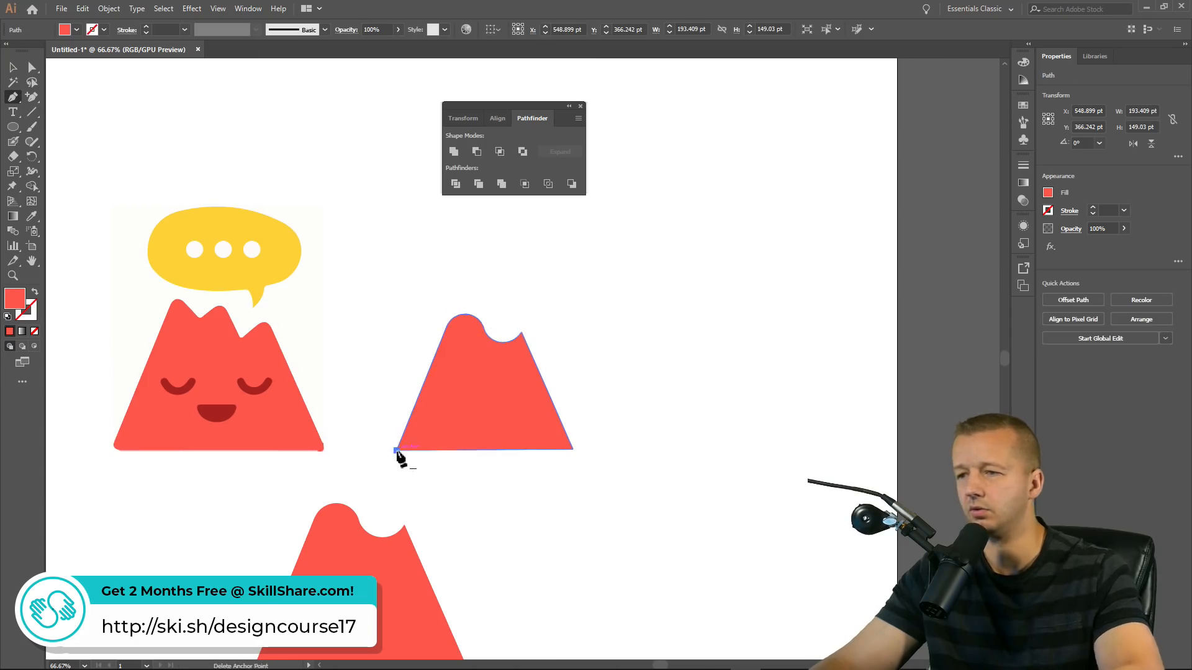
pyautogui.click(397, 450)
pyautogui.click(413, 451)
pyautogui.hotkey('ctrl', 'z')
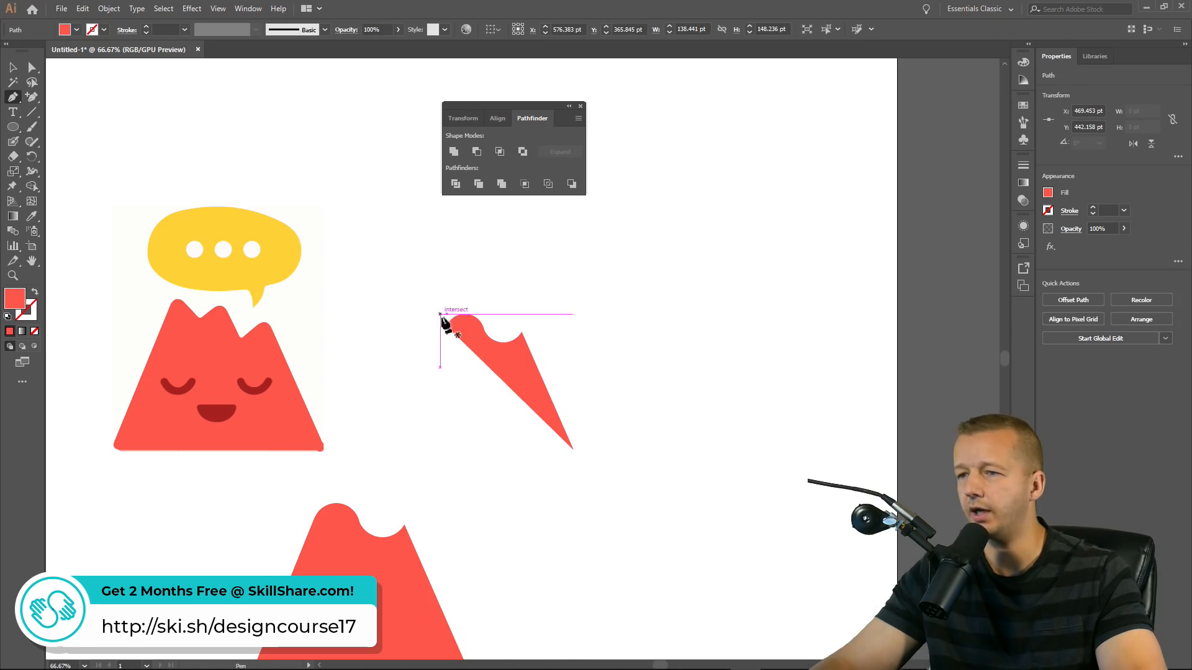
# Draw a closed Pen triangle over the traced volcano, about 235 × 315 pt, from X 141 pt, Y 441 pt to an apex at X 264 pt, Y 127 pt
pyautogui.moveTo(441, 321); pyautogui.dragTo(550, 322)
pyautogui.click(224, 448)
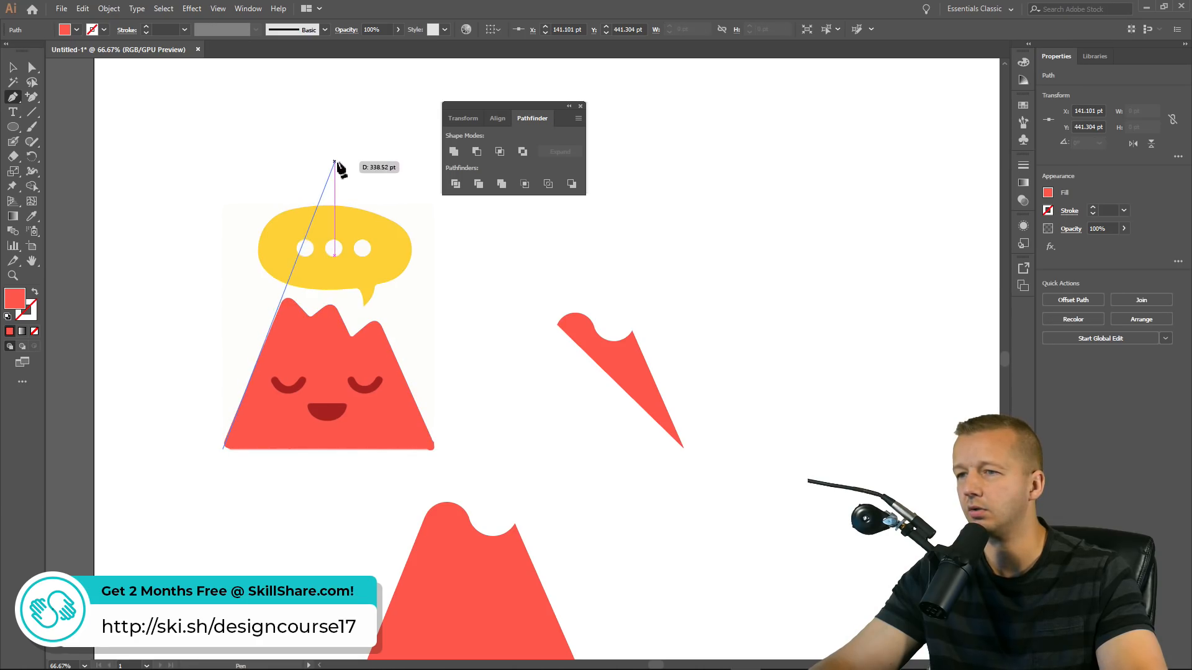
pyautogui.click(335, 163)
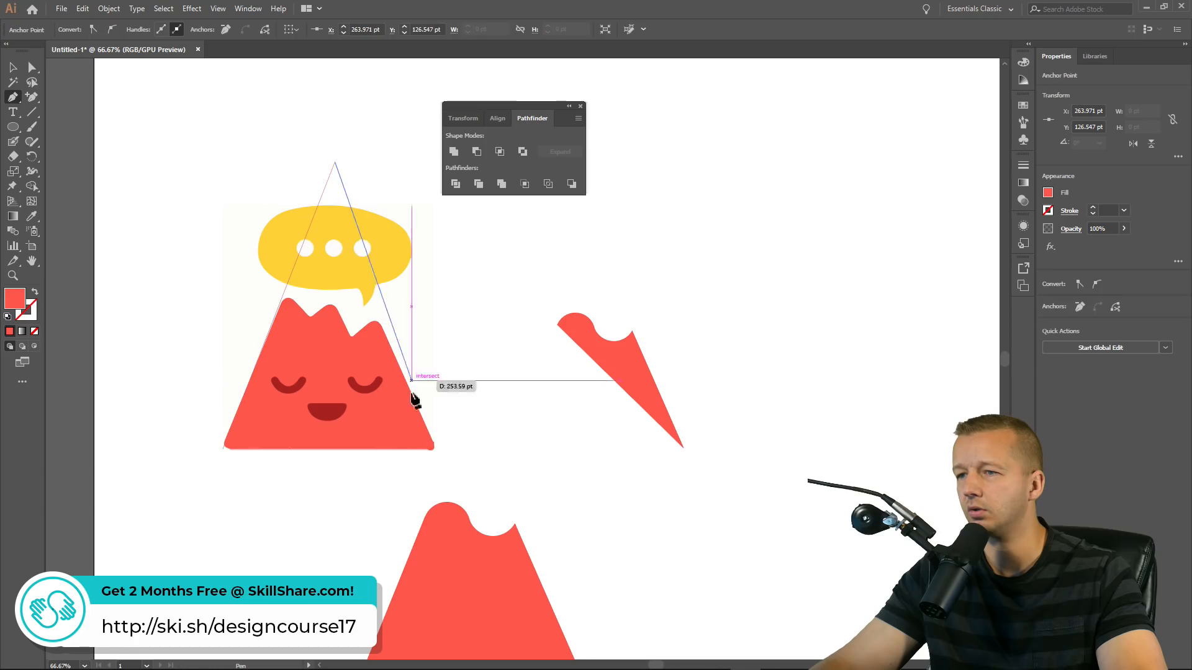
pyautogui.click(435, 449)
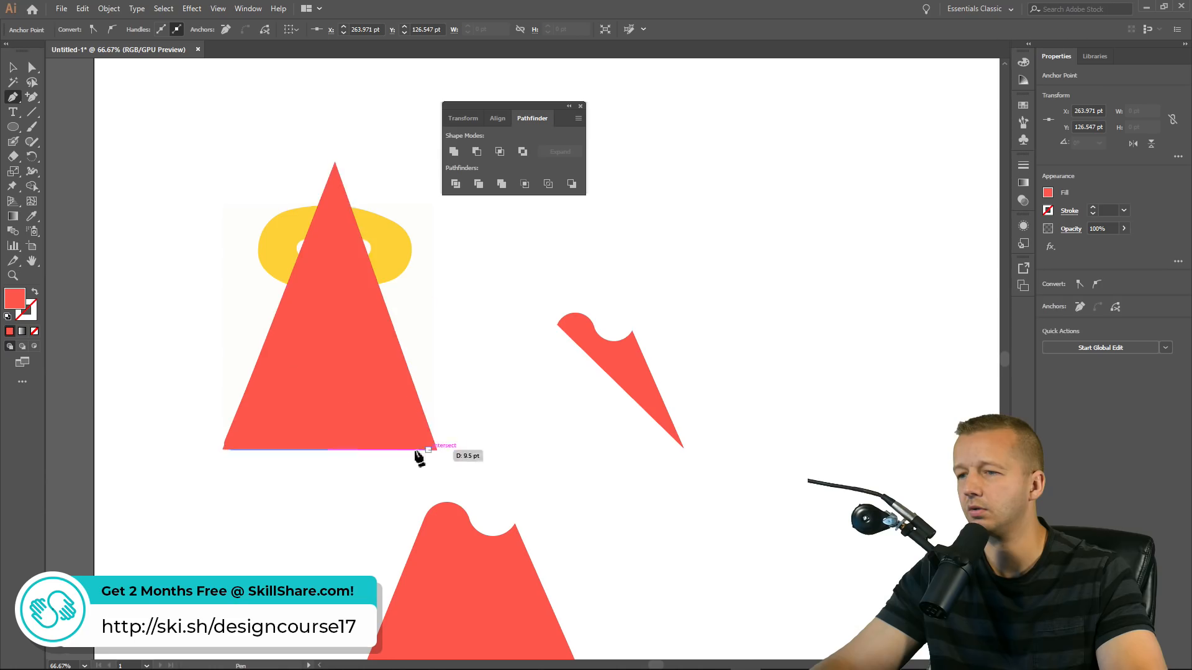
pyautogui.click(224, 449)
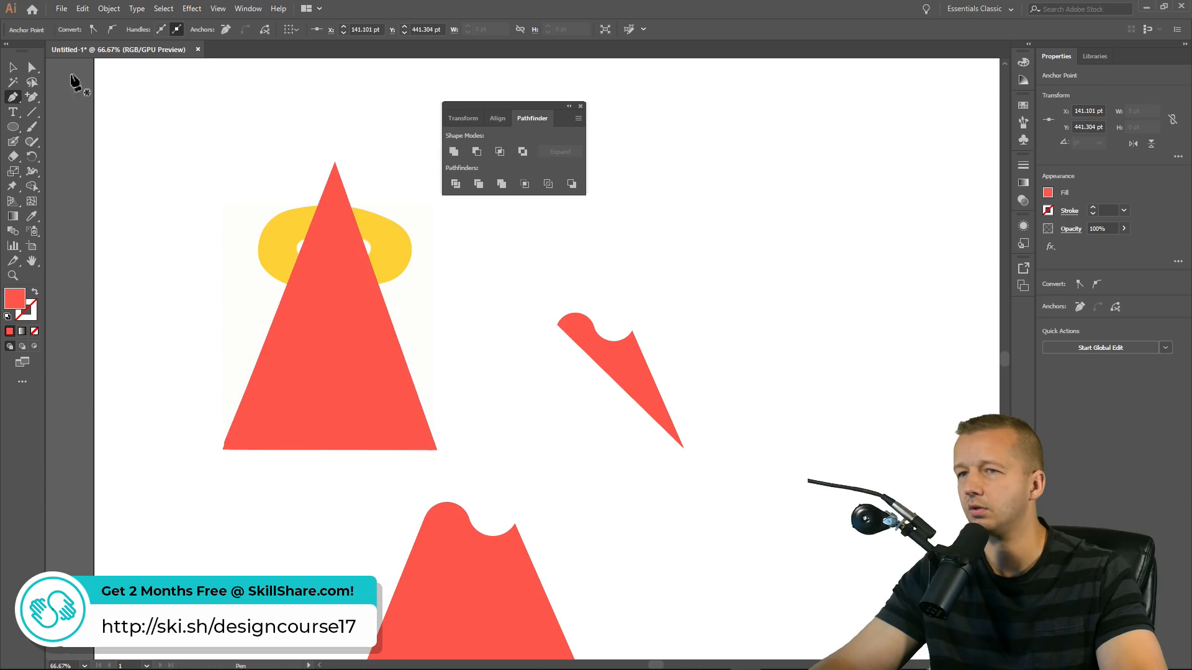
# Move the red triangle off the traced logo to empty artboard space at about X 806 pt, Y 284 pt
pyautogui.click(13, 66)
pyautogui.moveTo(391, 365)
pyautogui.mouseDown()
pyautogui.moveTo(872, 354)
pyautogui.moveTo(849, 360)
pyautogui.mouseUp()
pyautogui.hscroll(3, 849, 360)
# Lower the triangle's apex so the triangle is about 268 pt tall, and delete the leftover sliver of the small volcano
pyautogui.press('a')
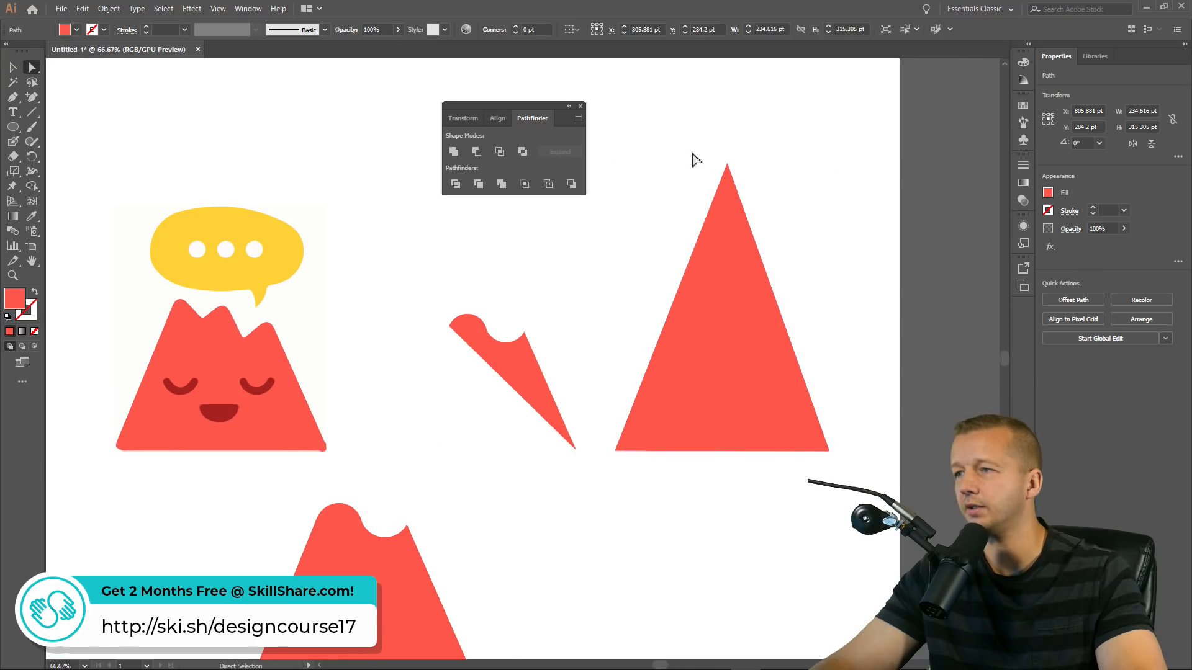
pyautogui.moveTo(754, 181); pyautogui.dragTo(725, 207)
pyautogui.click(752, 170)
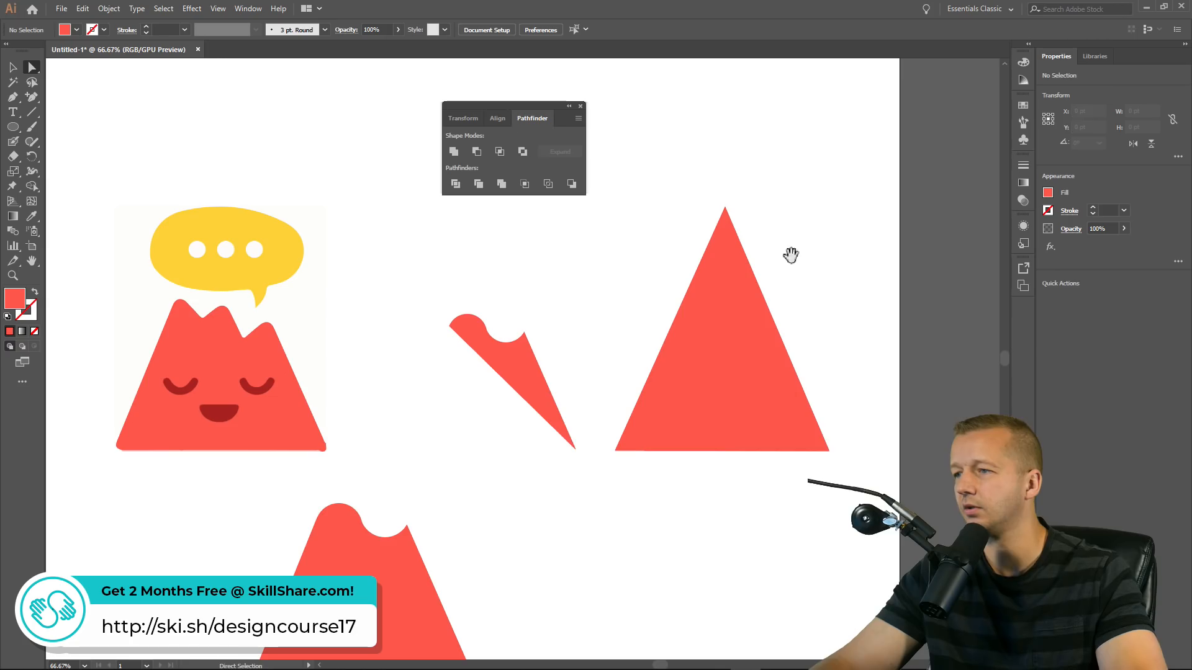
pyautogui.moveTo(790, 255); pyautogui.dragTo(757, 254)
pyautogui.press('Delete')
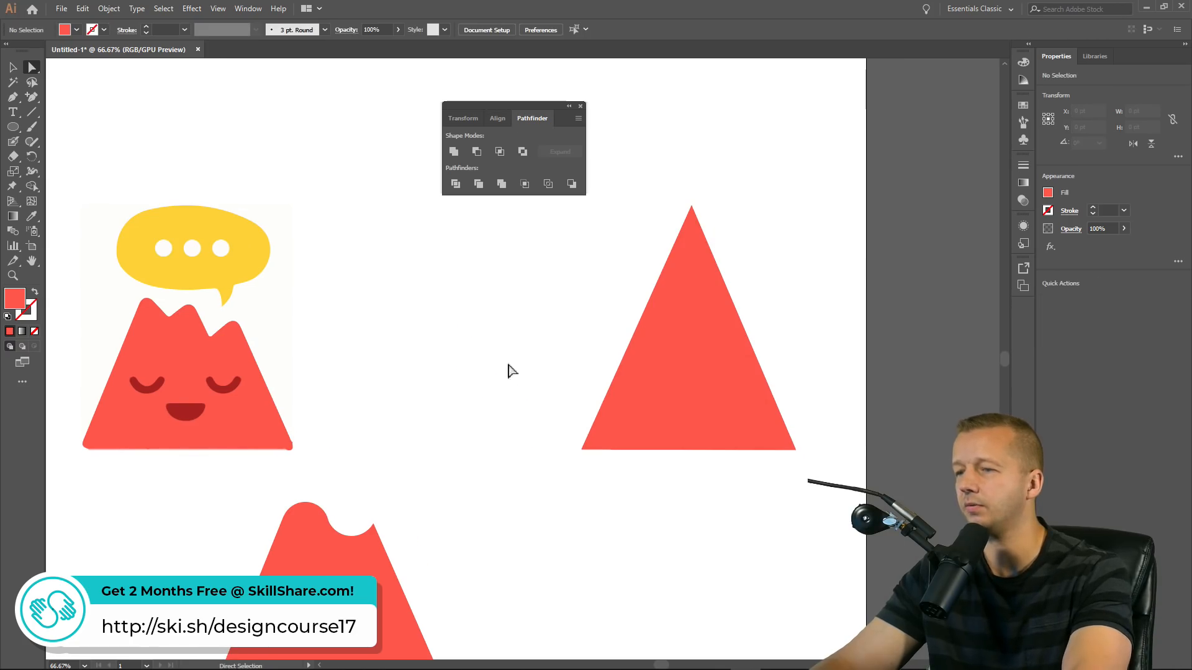
# Move the triangle to about X 639 pt, Y 319 pt, and close the floating Pathfinder options
pyautogui.moveTo(708, 325); pyautogui.dragTo(553, 333)
pyautogui.moveTo(427, 280); pyautogui.dragTo(537, 290)
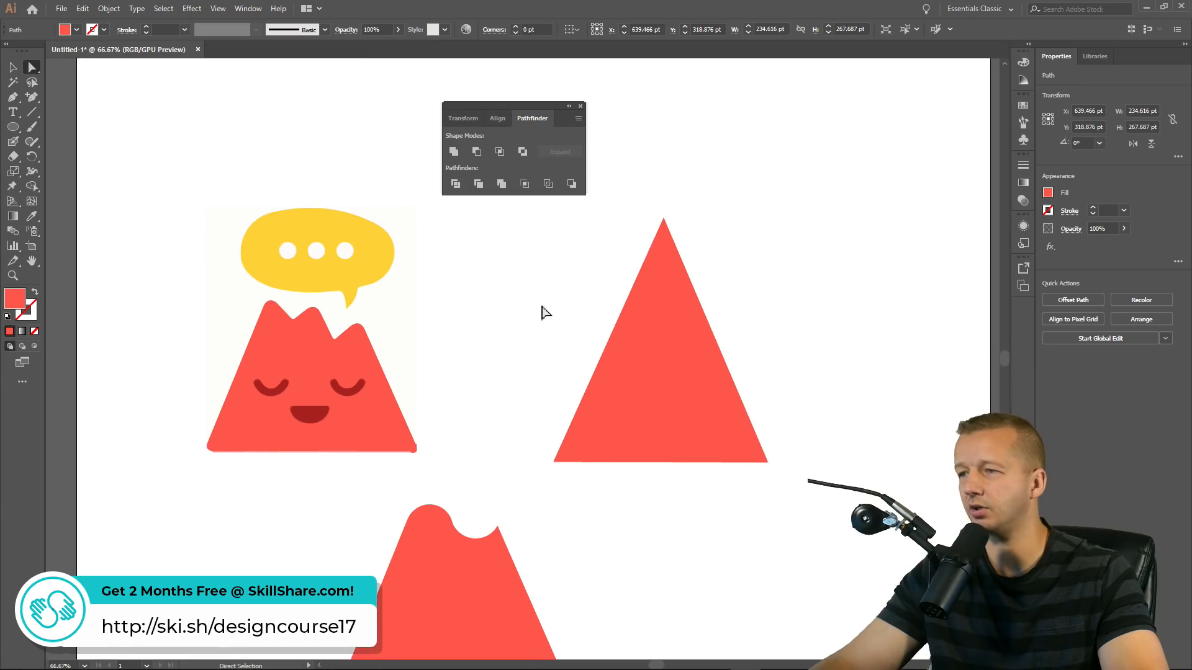
pyautogui.click(581, 105)
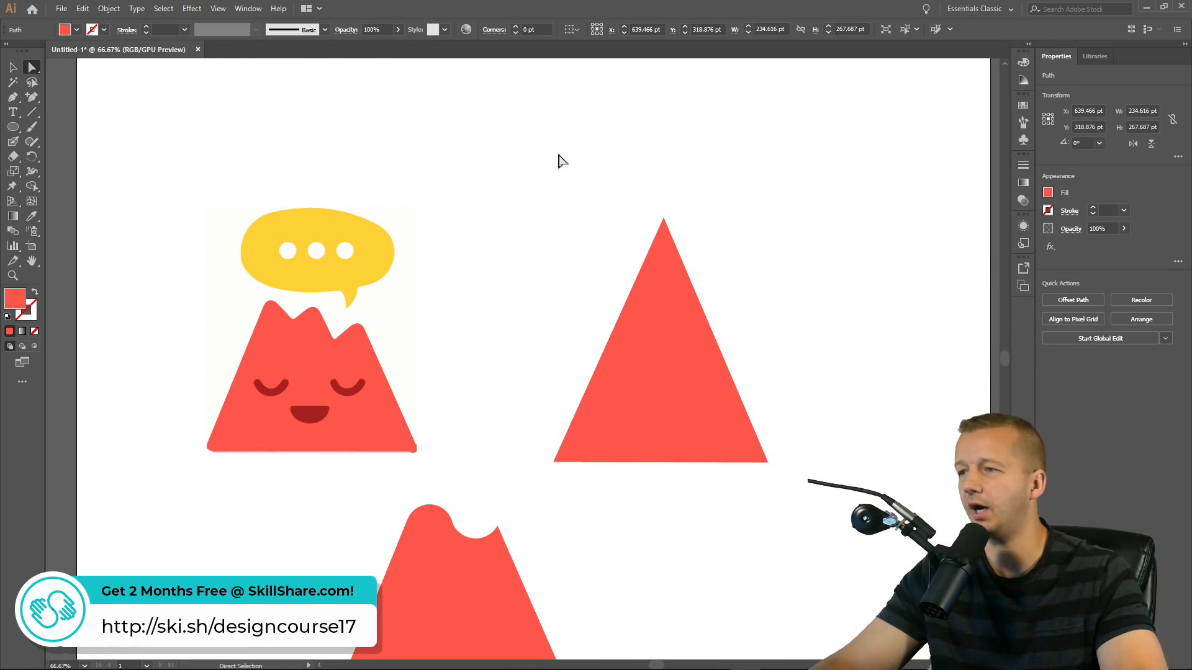
pyautogui.click(16, 97)
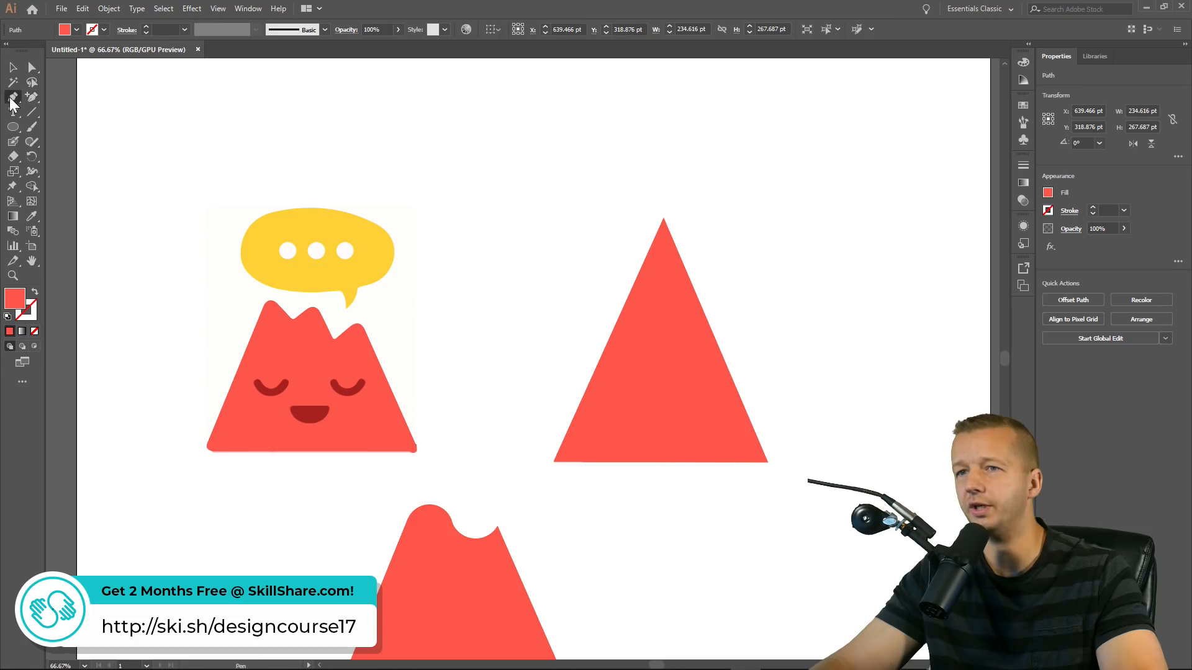
pyautogui.click(616, 325)
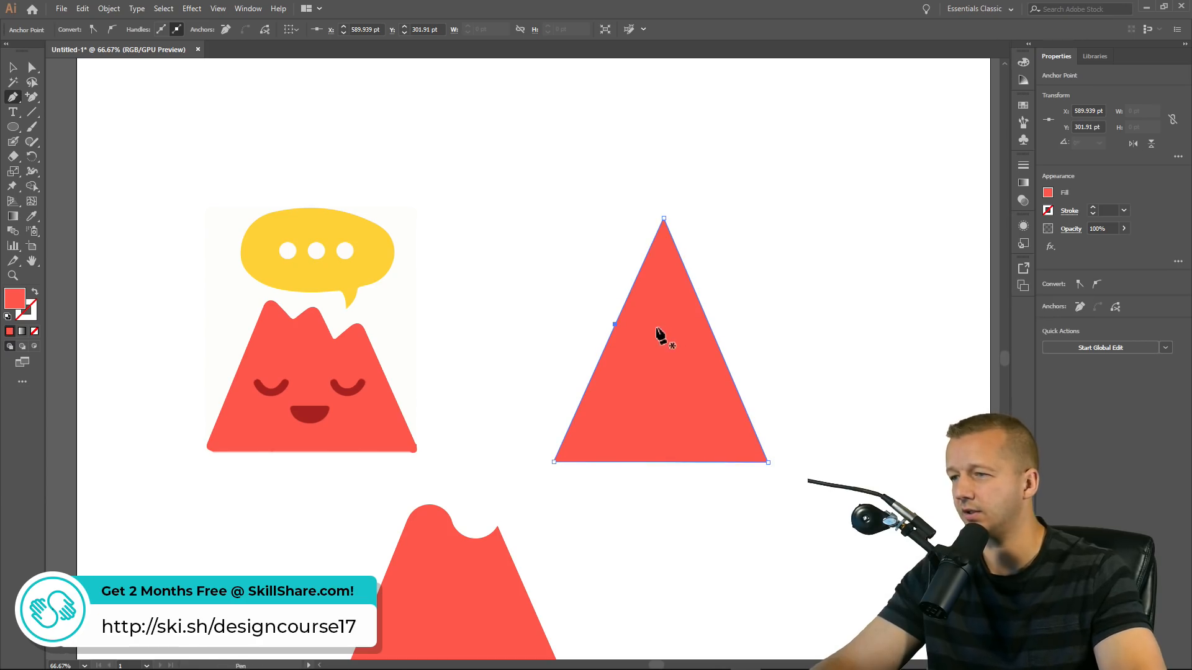
pyautogui.moveTo(659, 324); pyautogui.dragTo(670, 338)
pyautogui.hotkey('ctrl', 'z')
pyautogui.click(615, 325)
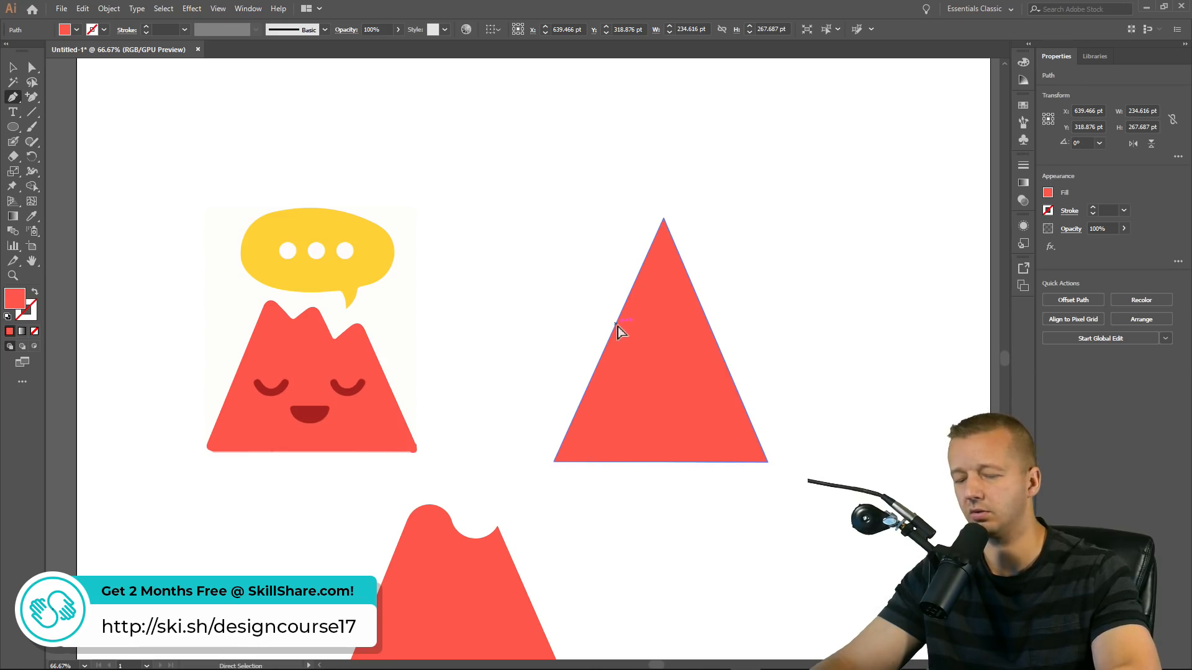
pyautogui.press('ctrl')
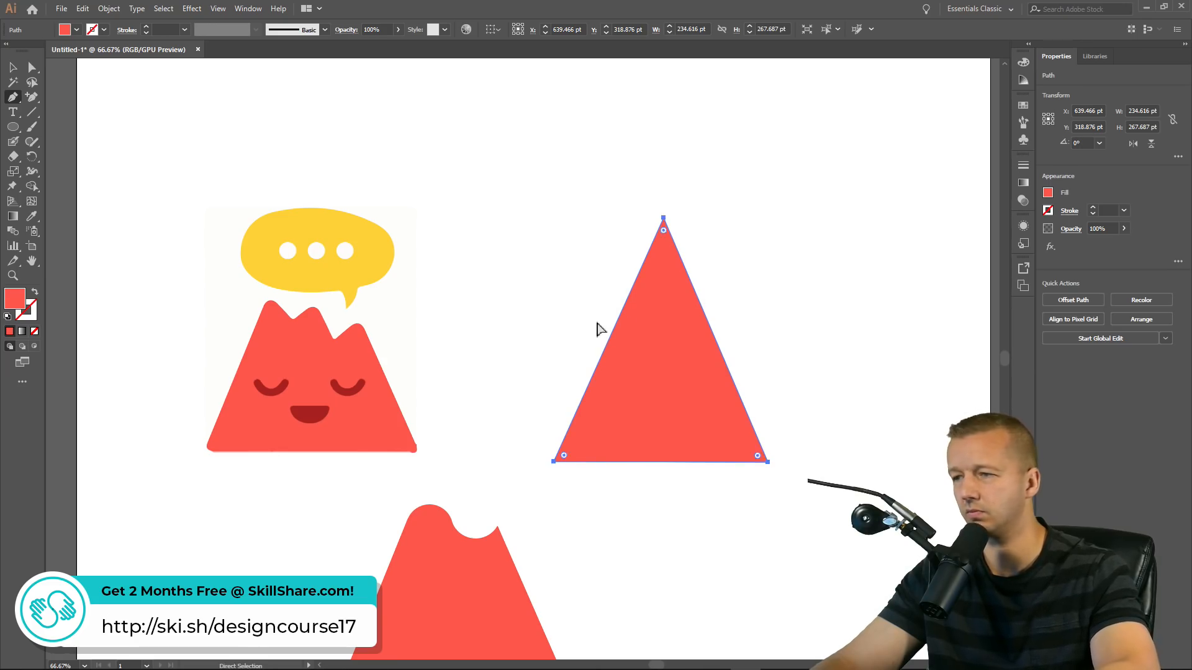
pyautogui.keyDown('ctrl'); pyautogui.click(615, 326); pyautogui.keyUp('ctrl')
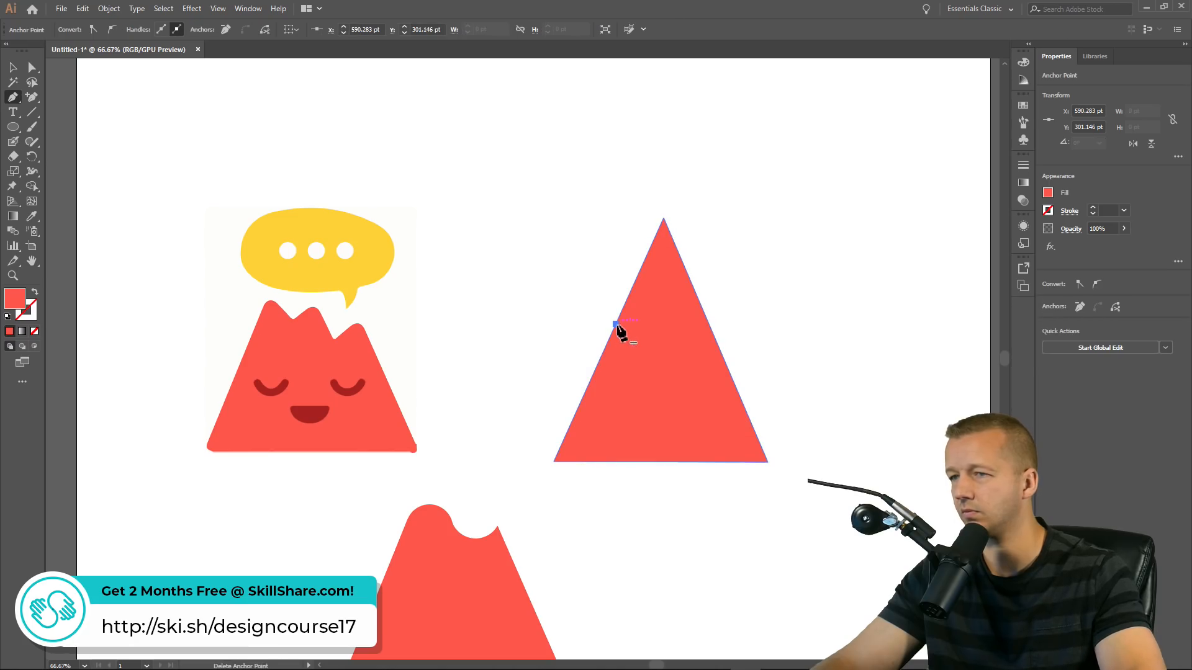
pyautogui.hotkey('ctrl', 'h')
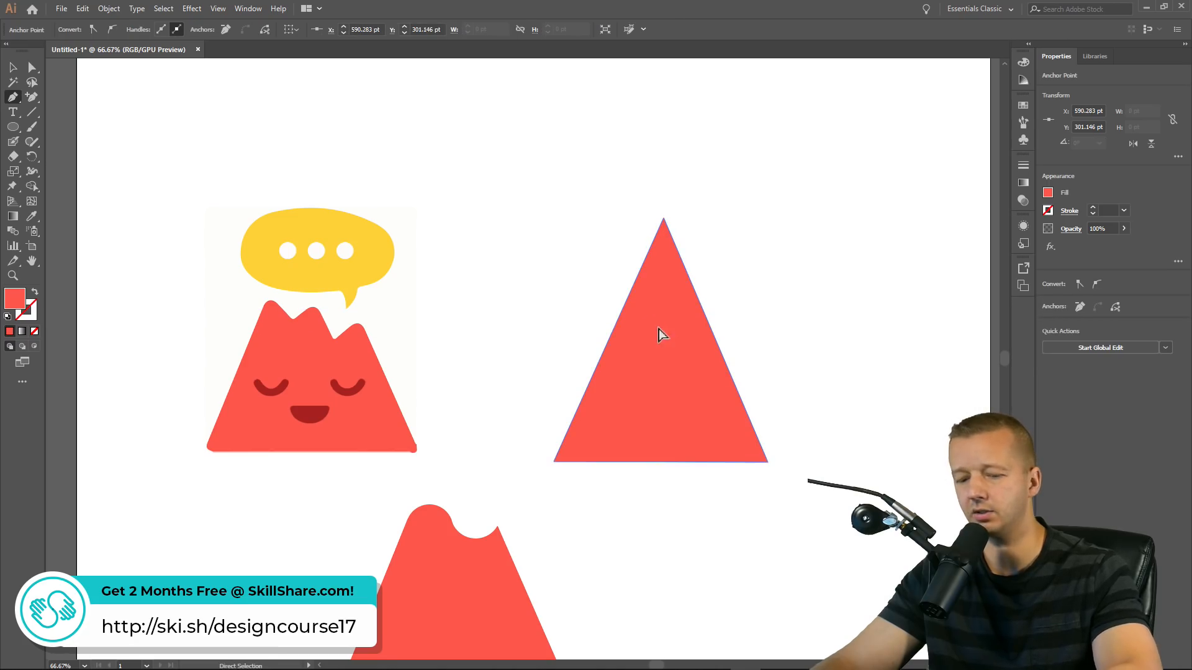
pyautogui.hotkey('ctrl', 'h')
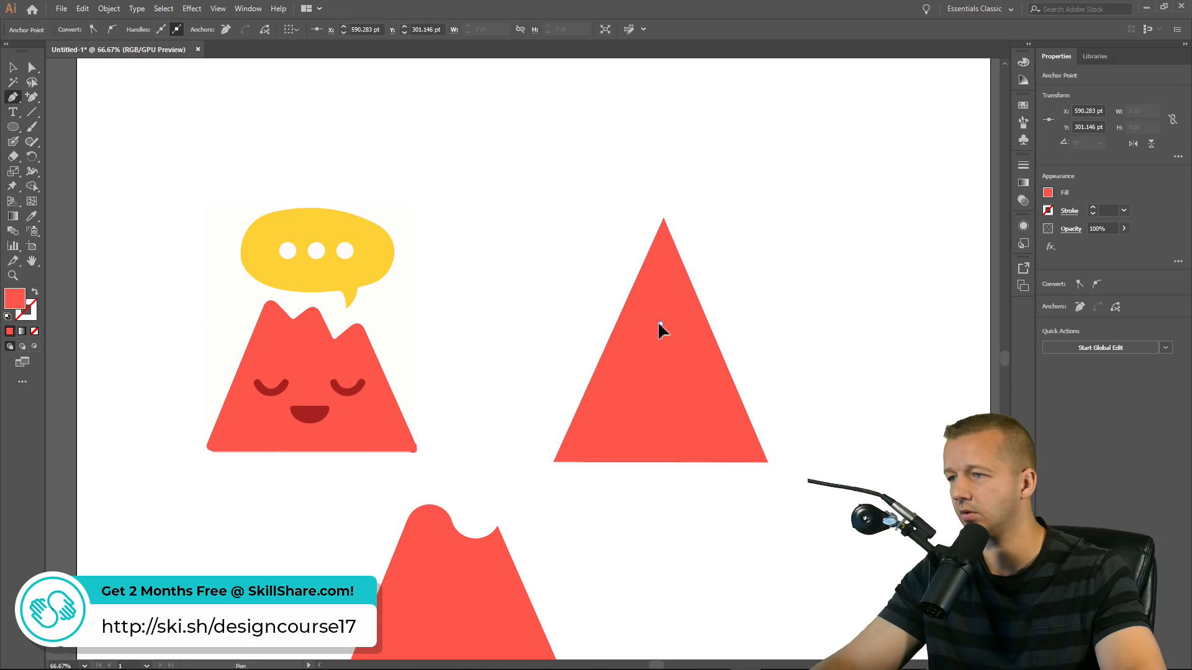
pyautogui.hotkey('ctrl', 'z')
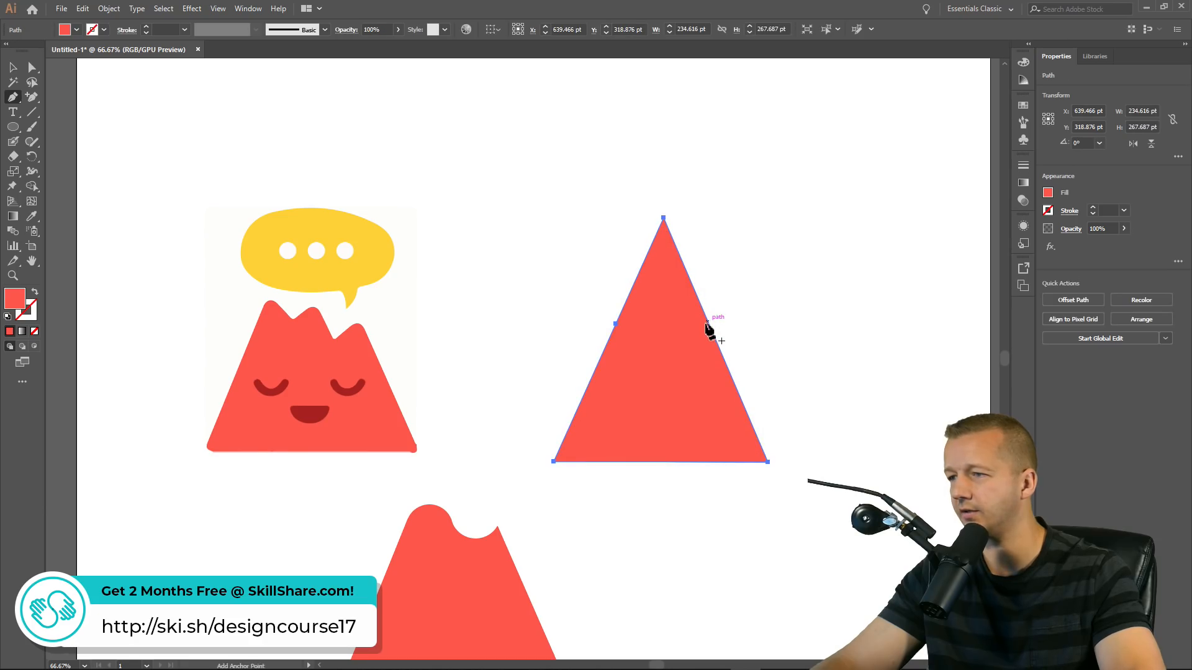
pyautogui.hotkey('ctrl', 'h')
# Draw a wavy Pen path across the triangle from about X 582 pt, Y 302 pt through X 639 pt to X 700 pt, Y 295 pt
pyautogui.moveTo(608, 325); pyautogui.dragTo(659, 324)
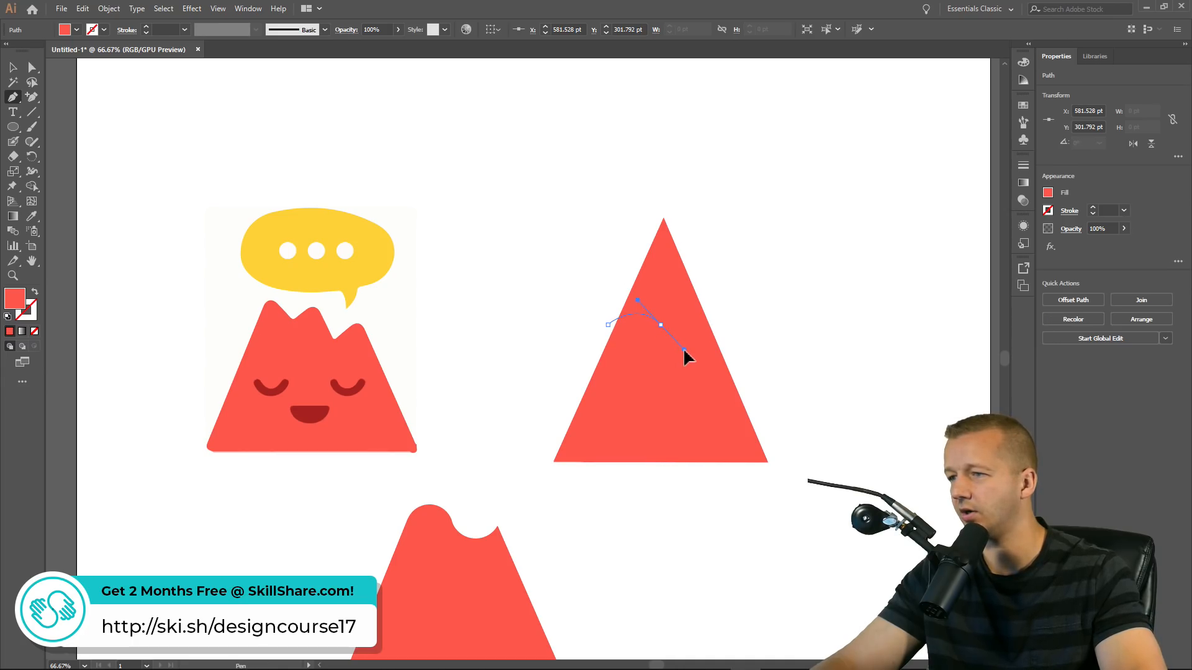
pyautogui.moveTo(684, 352); pyautogui.dragTo(685, 352)
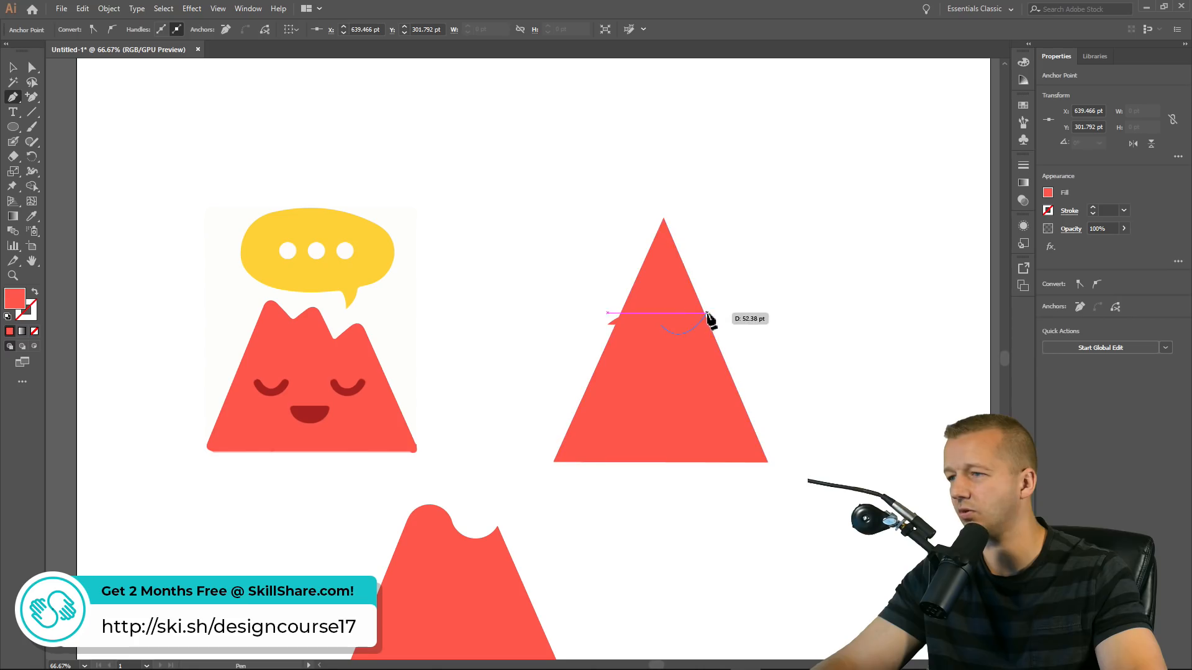
pyautogui.moveTo(715, 314); pyautogui.dragTo(719, 319)
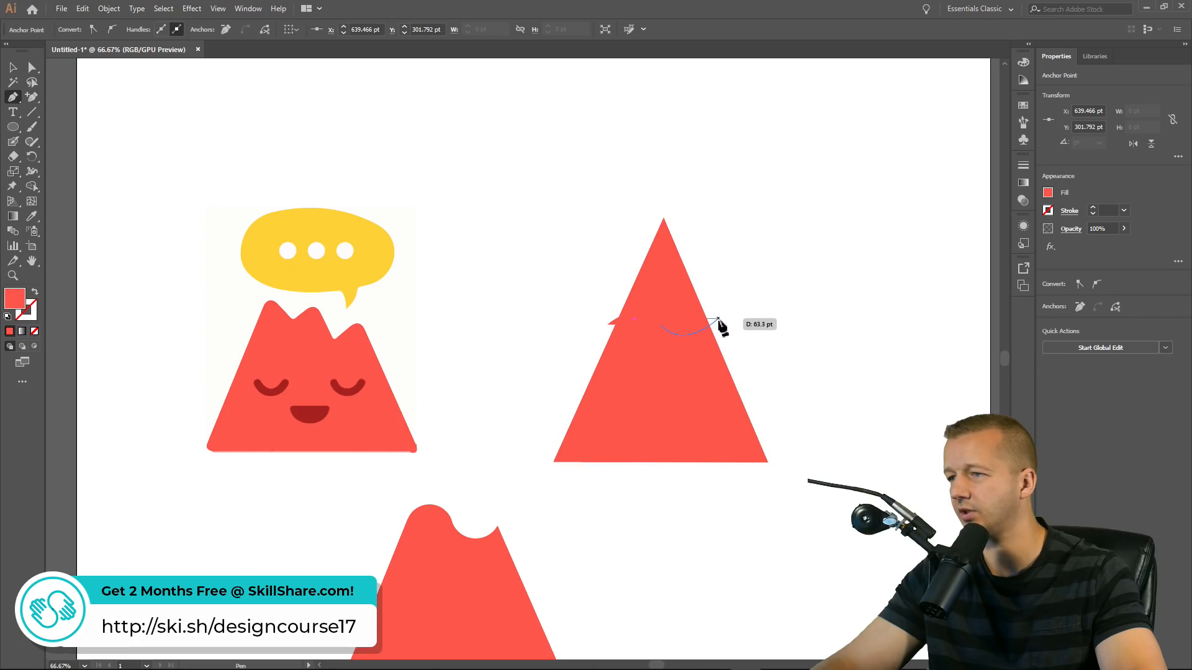
pyautogui.moveTo(717, 320); pyautogui.dragTo(758, 290)
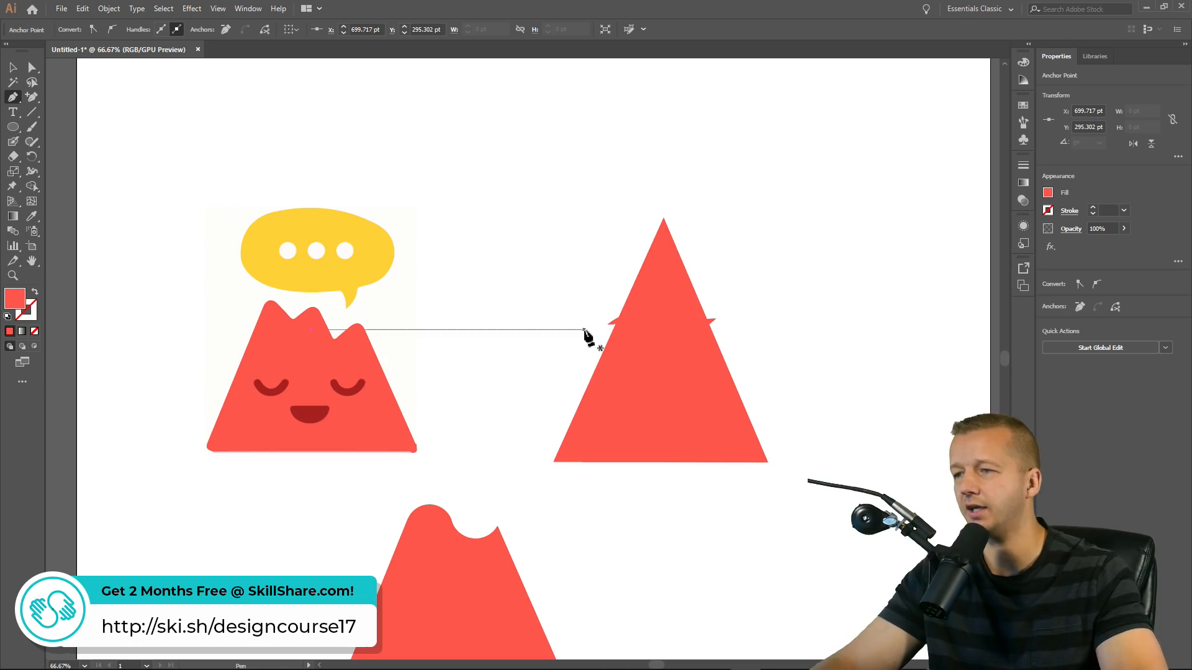
# Undo the last Pen action and give the wavy path across the triangle no fill and a white 20 pt stroke
pyautogui.hotkey('ctrl', 'z')
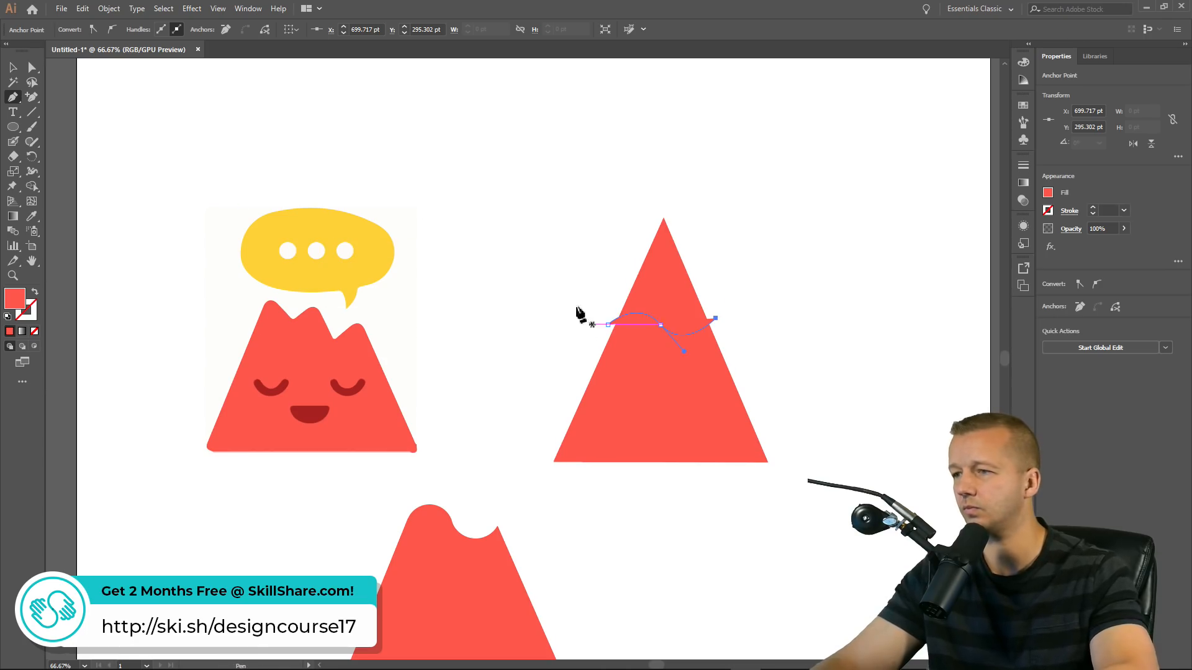
pyautogui.click(12, 70)
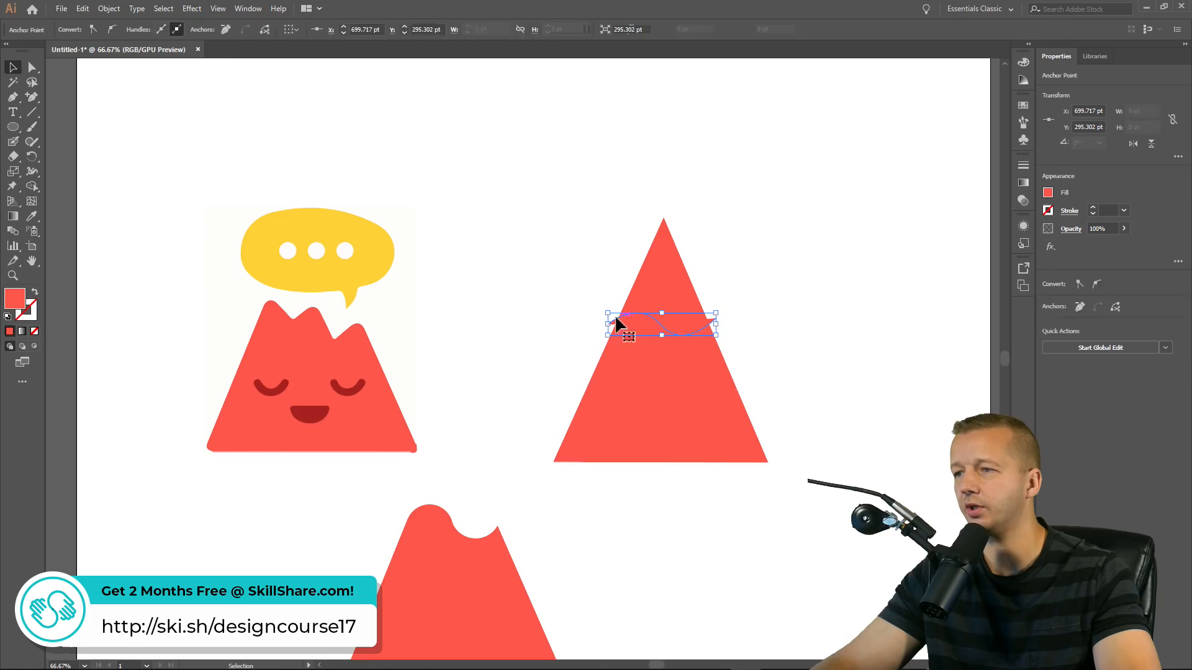
pyautogui.click(617, 323)
pyautogui.click(76, 29)
pyautogui.click(8, 51)
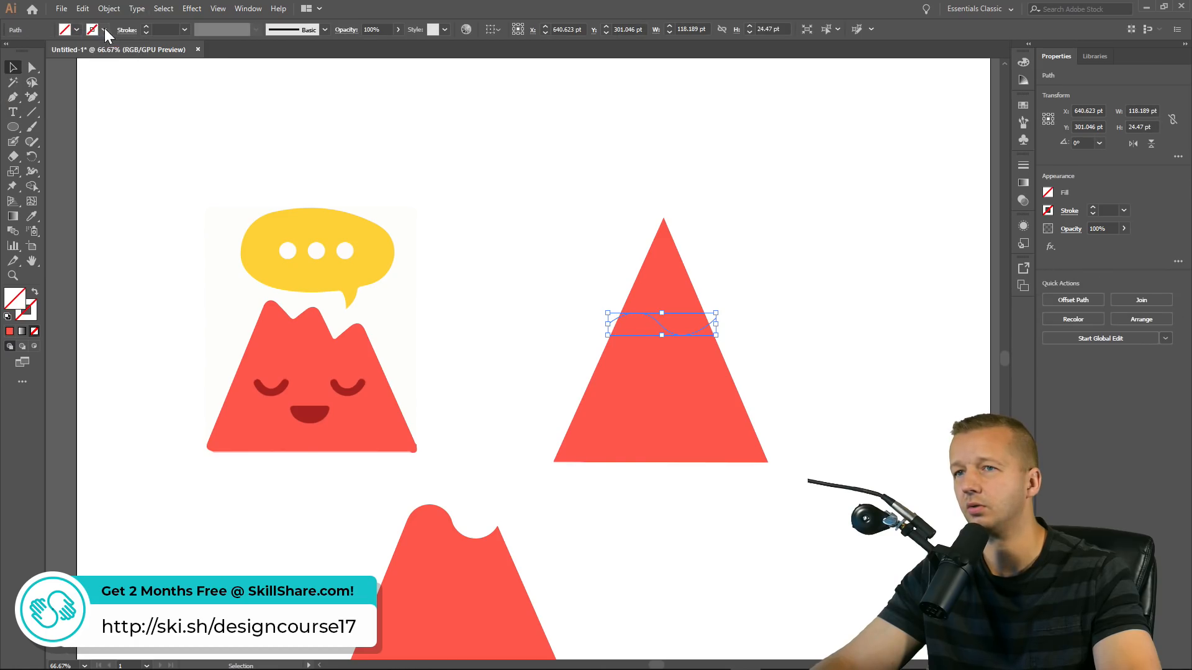
pyautogui.click(104, 29)
pyautogui.click(25, 52)
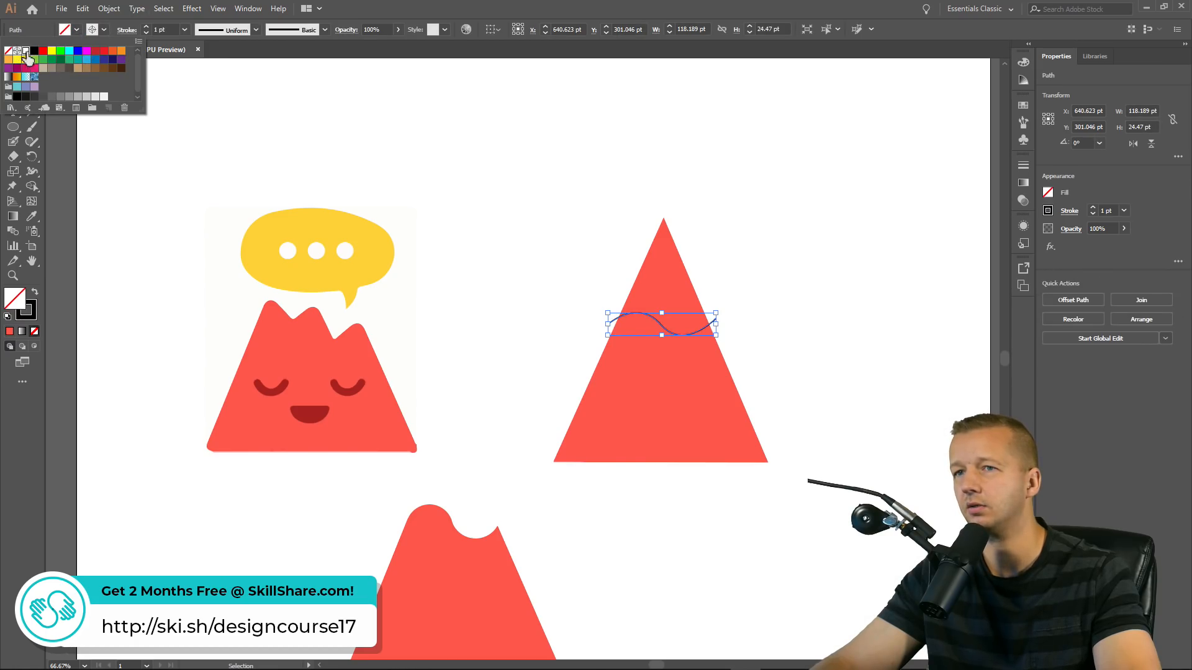
pyautogui.click(146, 26)
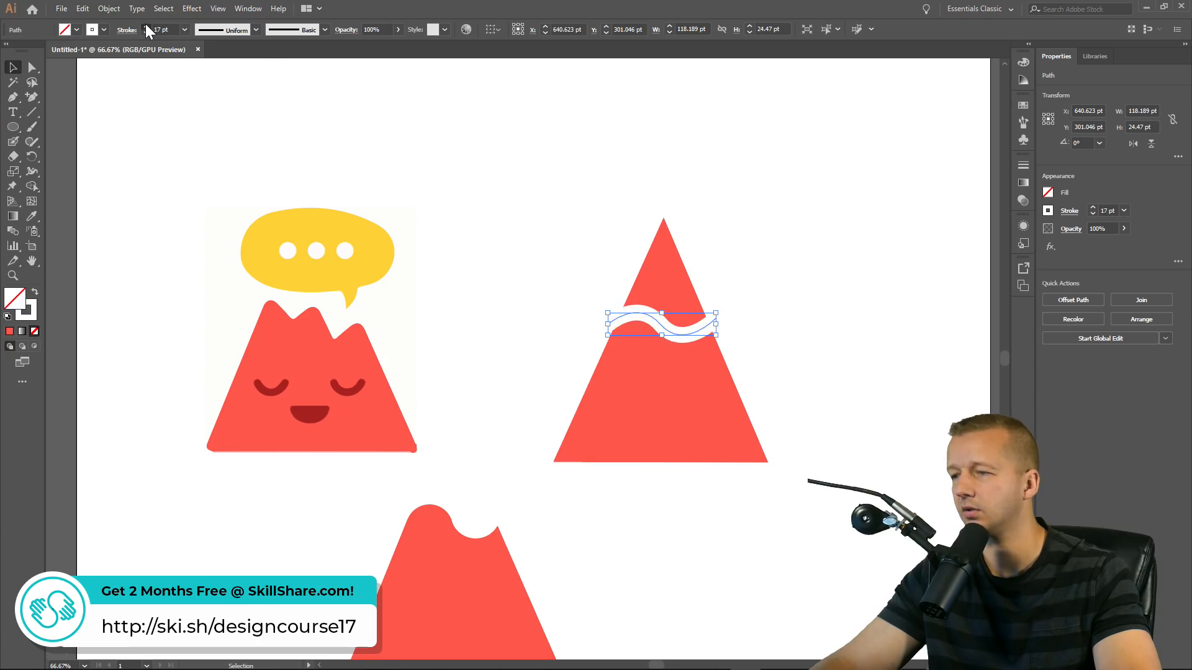
# Widen the white wavy stripe symmetrically about its centre to about 140 pt so it extends past both triangle sides
pyautogui.click(31, 67)
pyautogui.click(652, 218)
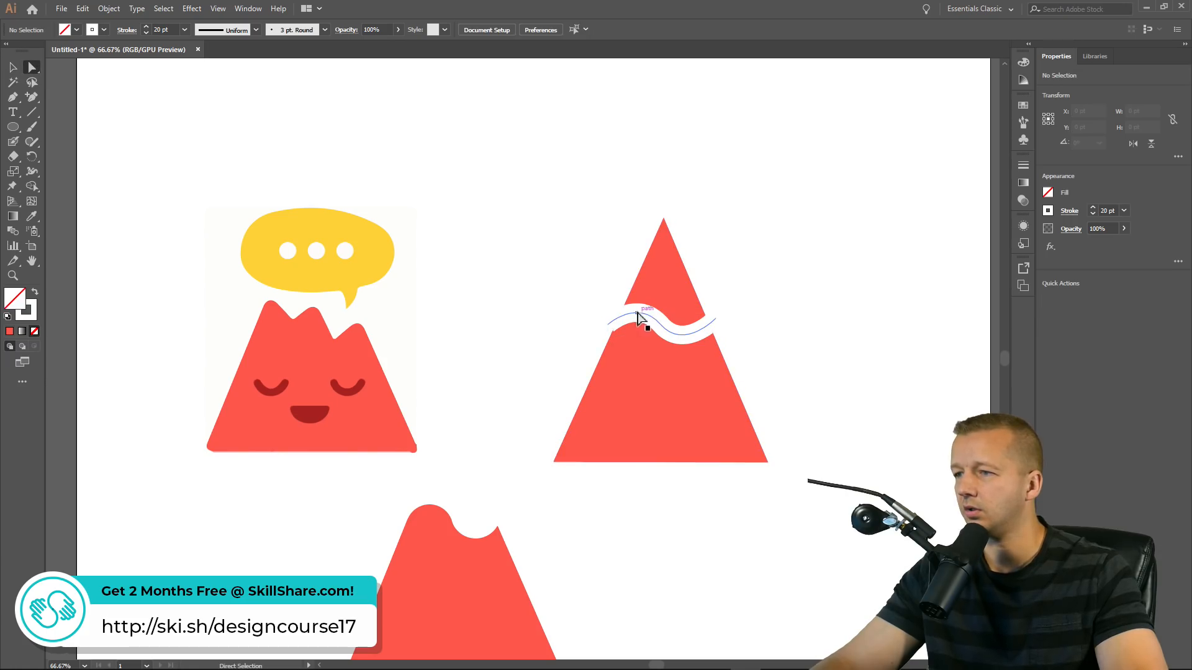
pyautogui.click(629, 320)
pyautogui.click(13, 67)
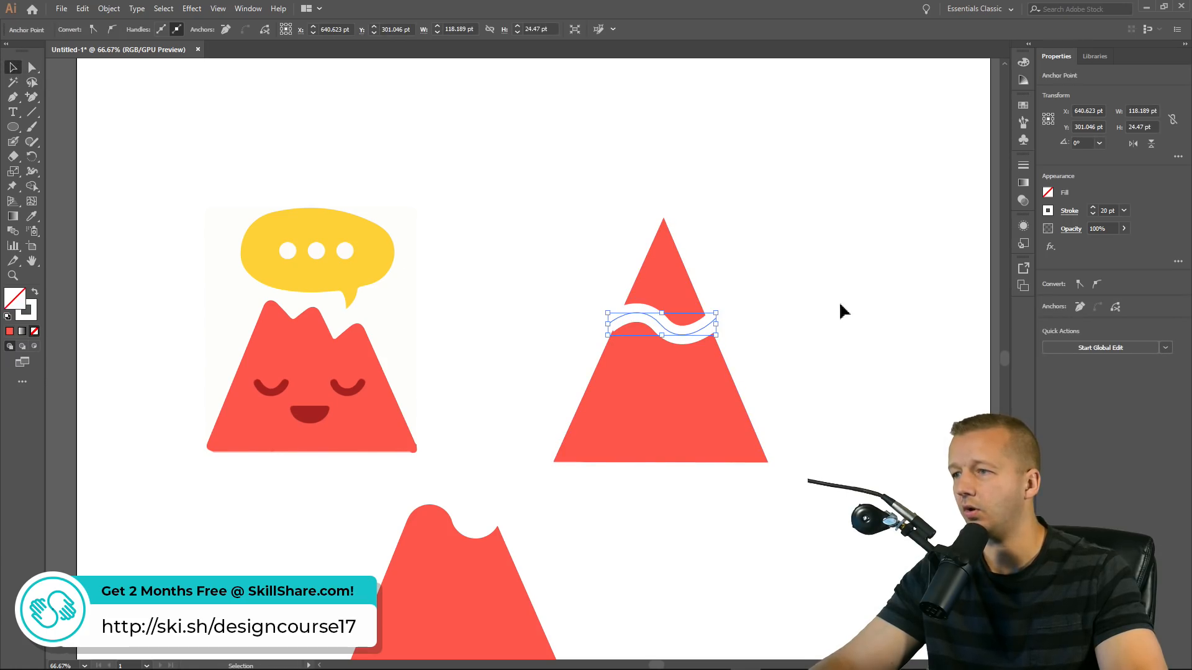
pyautogui.moveTo(718, 326); pyautogui.dragTo(746, 325)
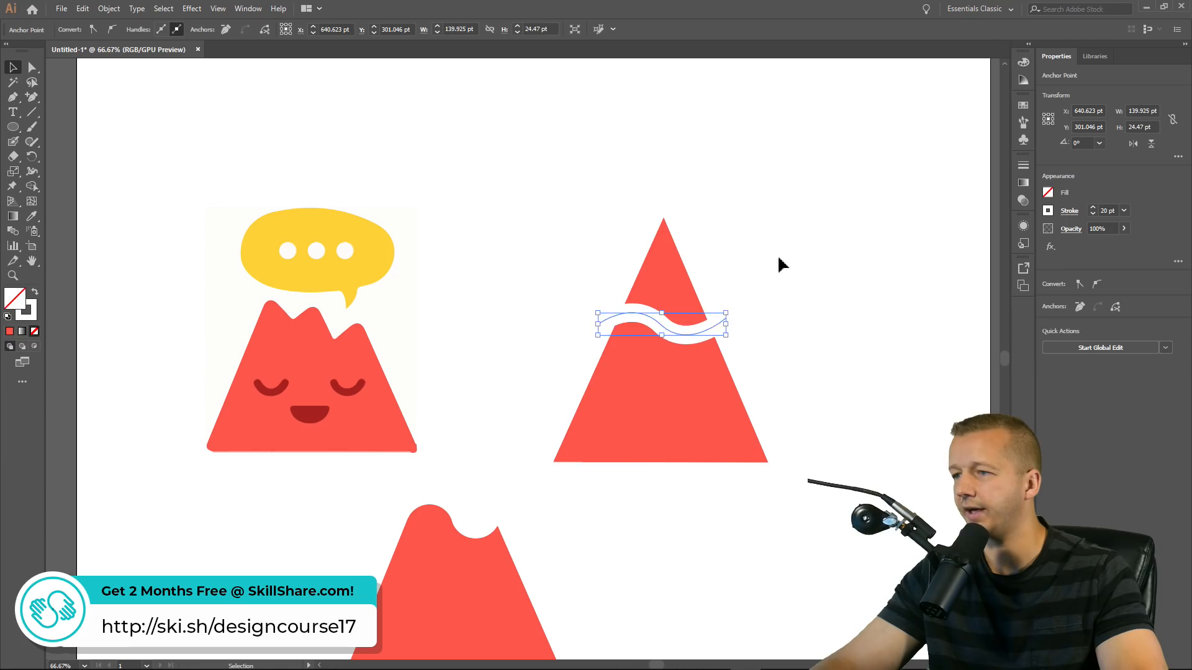
pyautogui.click(780, 255)
# Duplicate the wavy stripe above the original and place the copy at about X 652 pt, Y 266 pt
pyautogui.click(669, 328)
pyautogui.click(663, 328)
pyautogui.moveTo(668, 328); pyautogui.dragTo(720, 291)
pyautogui.press('Right')
pyautogui.press('Right')
pyautogui.press('Right')
pyautogui.press('Right')
pyautogui.press('Right')
pyautogui.press('Right')
pyautogui.press('Right')
pyautogui.press('Right')
pyautogui.press('Right')
pyautogui.press('Right')
pyautogui.press('Right')
pyautogui.press('Right')
pyautogui.press('Right')
pyautogui.press('Down')
pyautogui.press('Down')
pyautogui.press('Down')
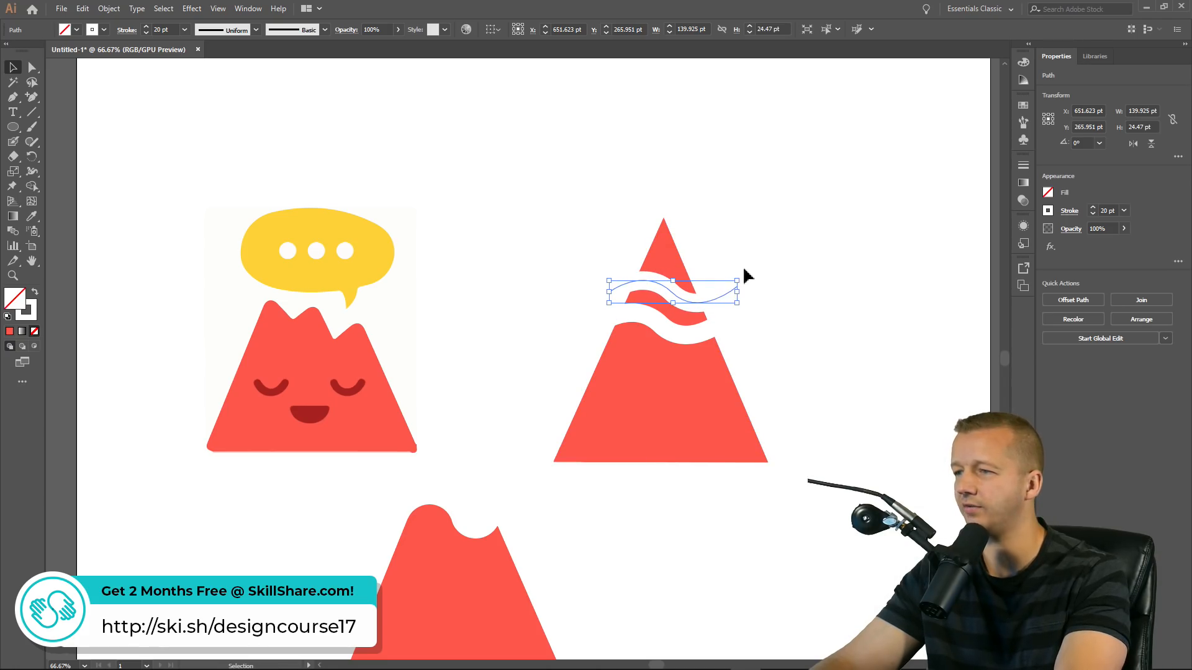
pyautogui.click(736, 228)
# Duplicate the second wavy stripe higher up the triangle, placing the third stripe at about X 659 pt, Y 228 pt
pyautogui.click(656, 281)
pyautogui.moveTo(656, 280); pyautogui.dragTo(667, 254)
pyautogui.press('Right')
pyautogui.press('Right')
pyautogui.press('Right')
pyautogui.press('Right')
pyautogui.press('Down')
pyautogui.press('Down')
pyautogui.press('Right')
pyautogui.press('Right')
pyautogui.press('Right')
pyautogui.press('Down')
pyautogui.press('Down')
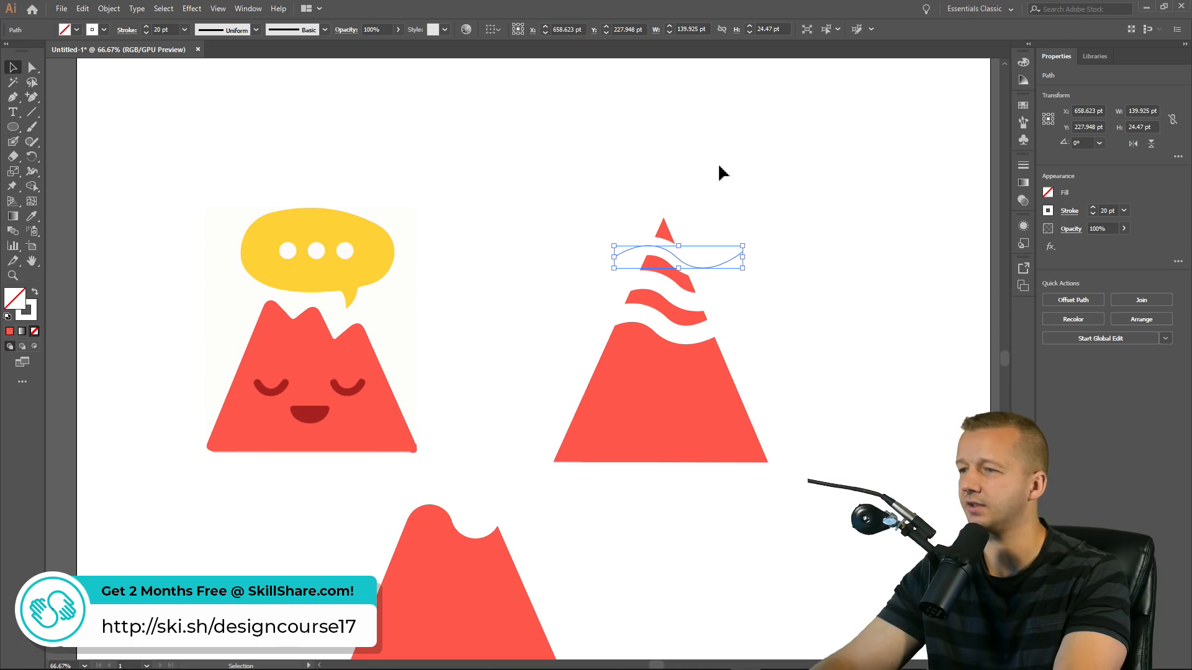
pyautogui.click(720, 172)
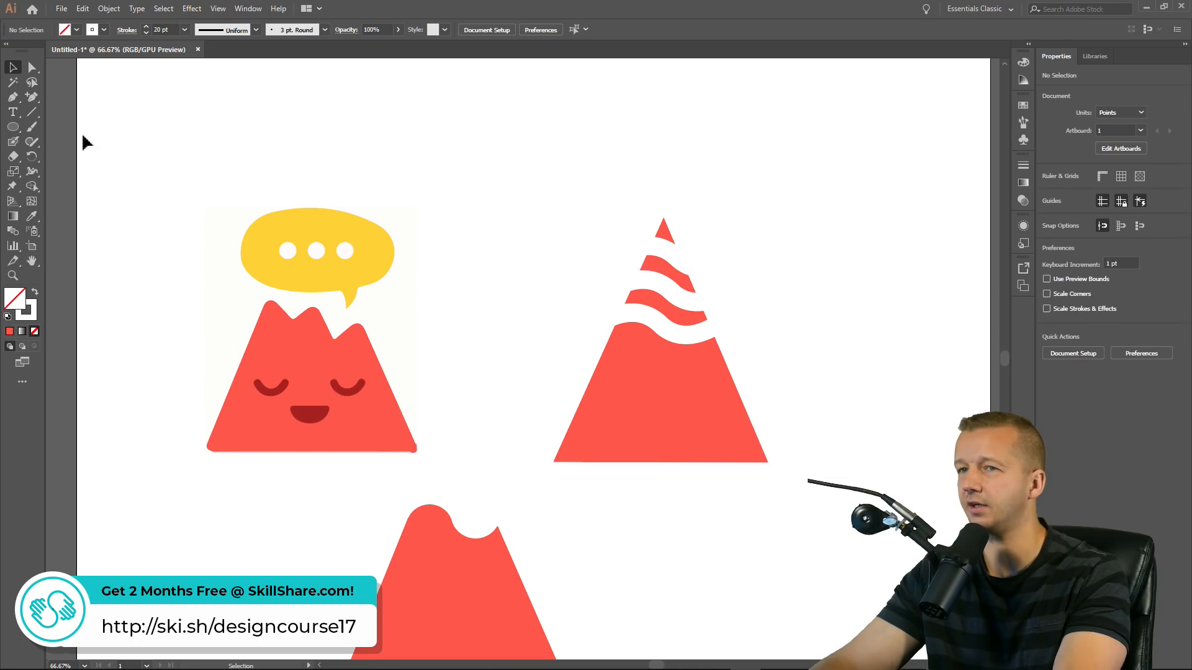
# Add an anchor point on each triangle side within the topmost stripe, and delete the triangle's apex point
pyautogui.click(666, 404)
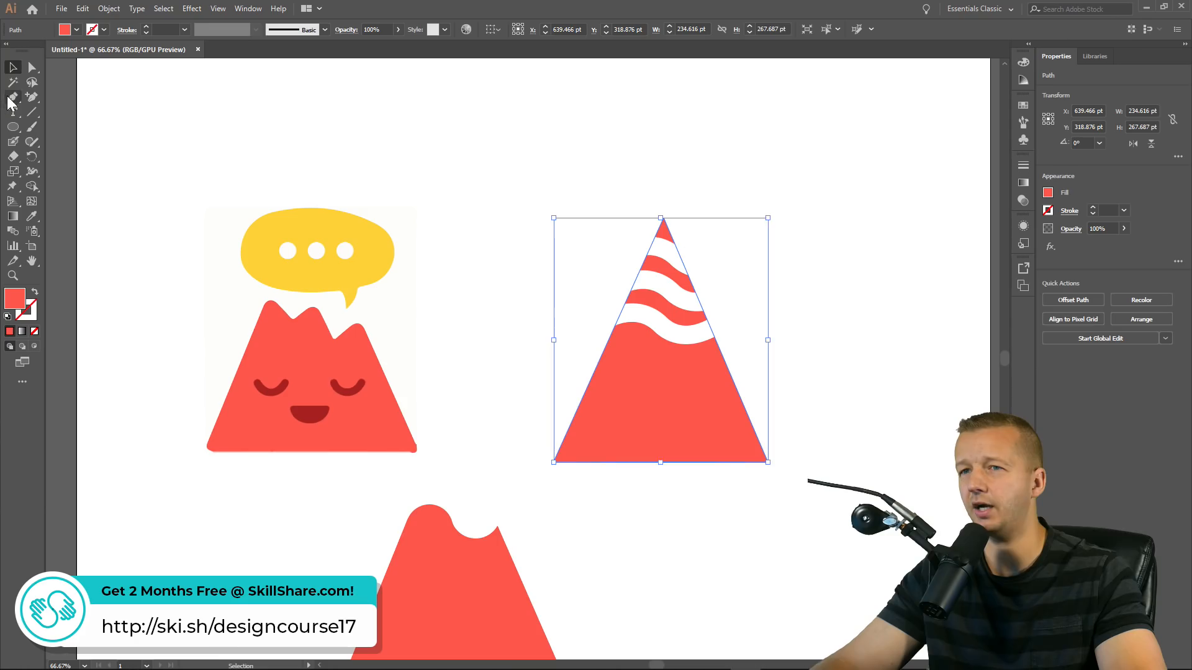
pyautogui.click(15, 84)
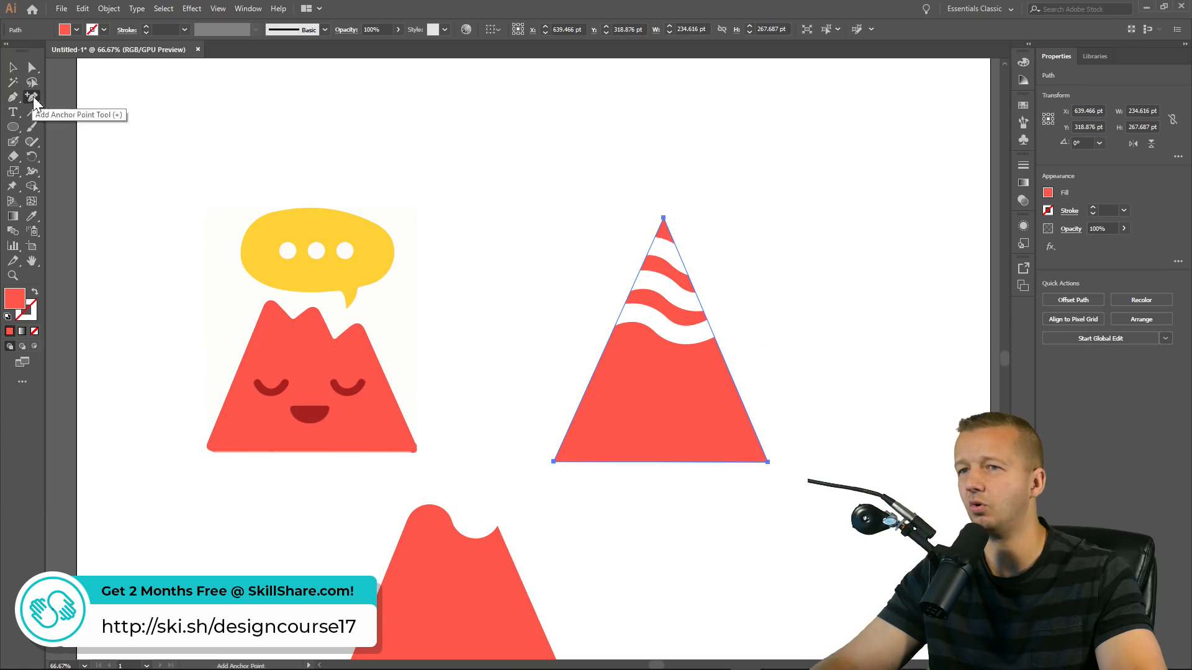
pyautogui.click(648, 249)
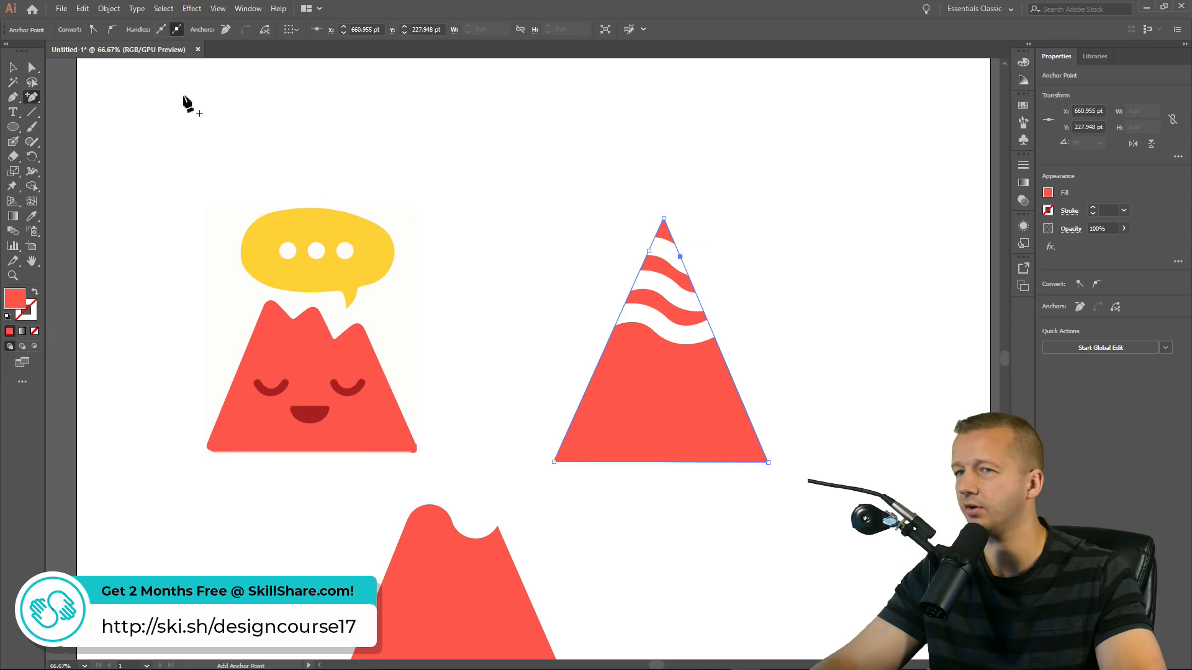
pyautogui.press('a')
pyautogui.moveTo(685, 167); pyautogui.dragTo(658, 226)
pyautogui.press('Delete')
# Nudge the topmost wavy stripe to about Y 231 pt and the middle one to about X 651 pt, Y 267 pt
pyautogui.scroll(-4, 781, 217)
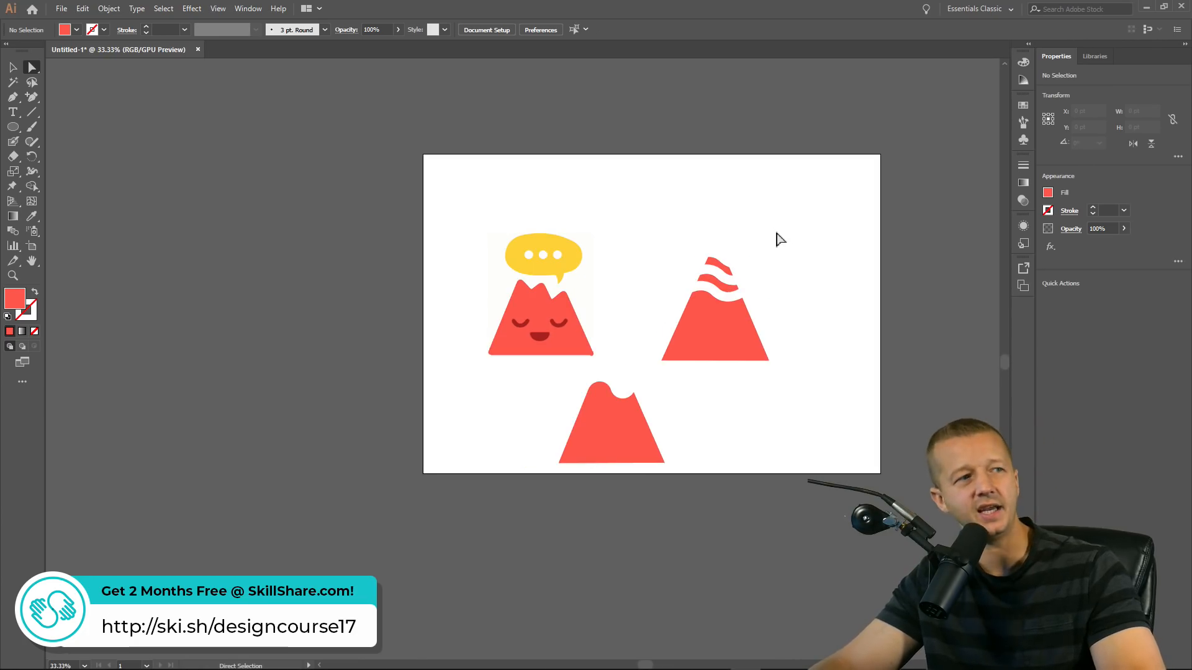
pyautogui.scroll(2, 746, 272)
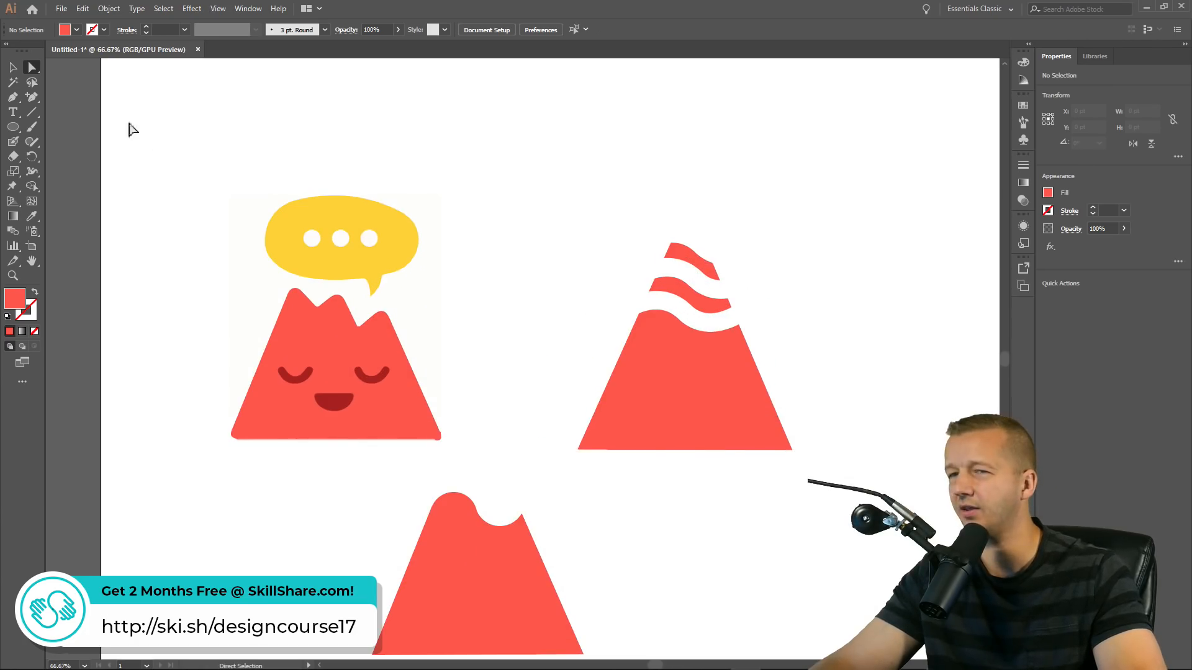
pyautogui.click(14, 67)
pyautogui.click(687, 273)
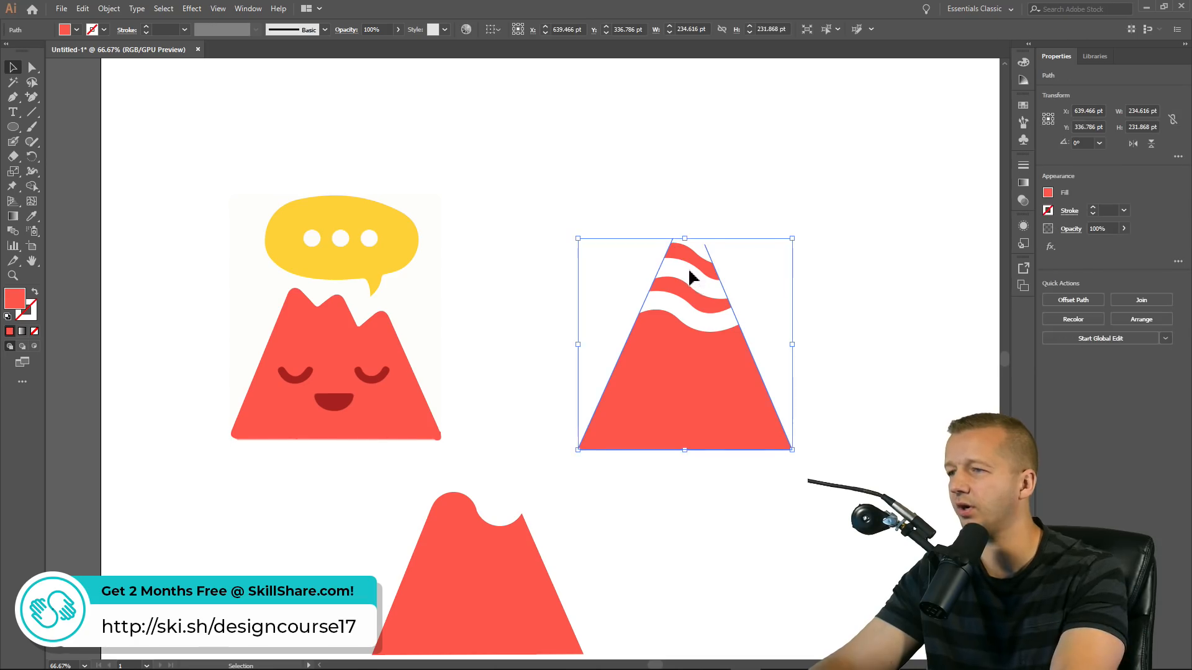
pyautogui.click(689, 275)
pyautogui.press('Down')
pyautogui.press('Down')
pyautogui.press('Down')
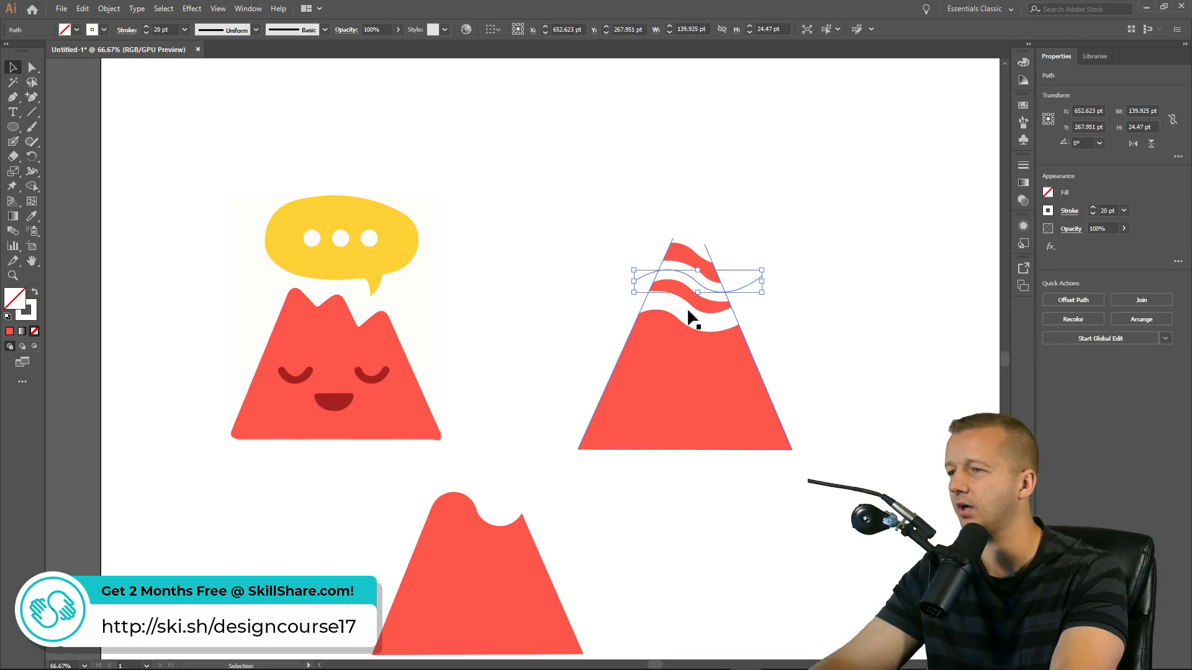
pyautogui.moveTo(685, 278); pyautogui.dragTo(694, 245)
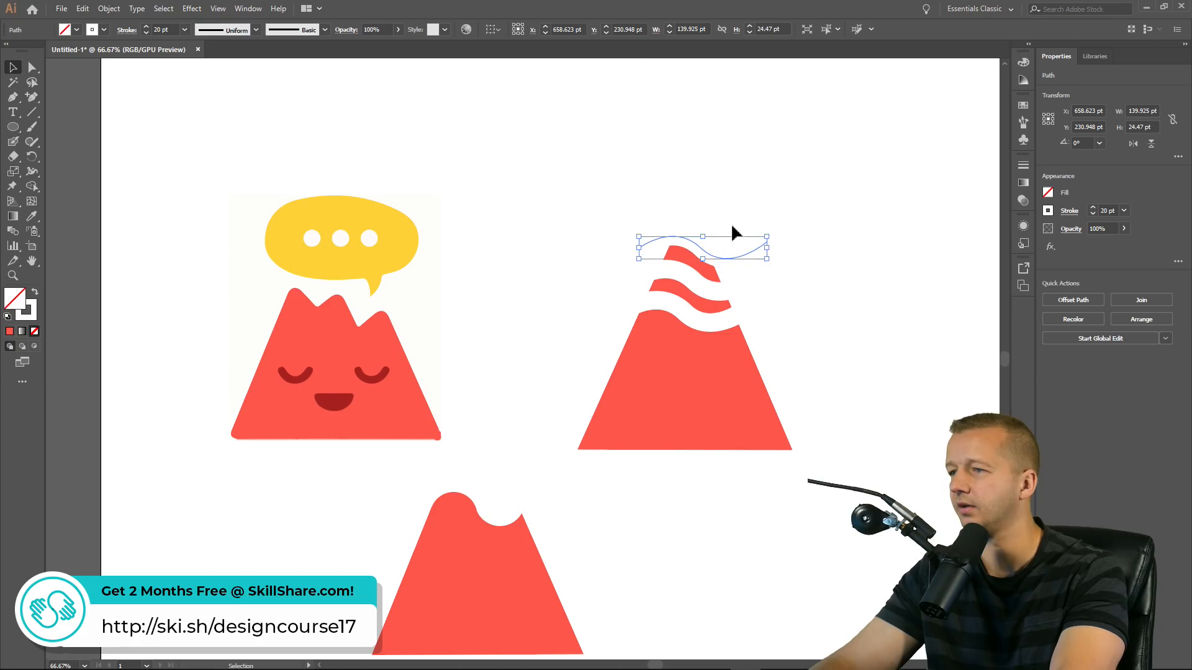
pyautogui.click(700, 285)
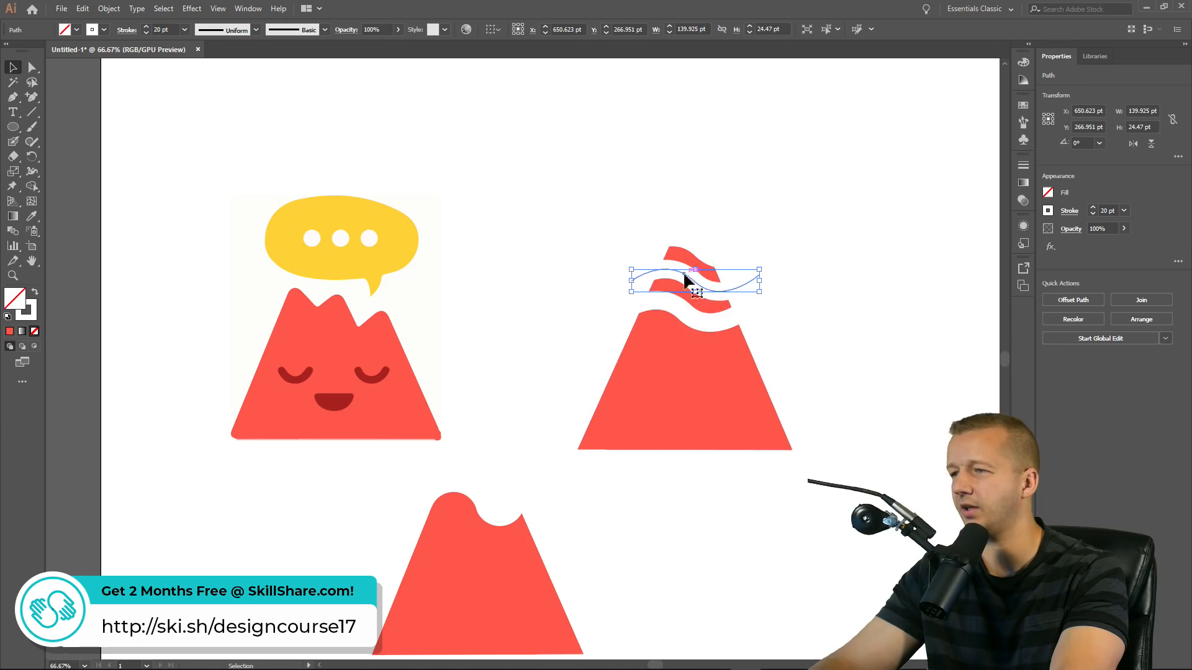
pyautogui.click(768, 200)
# Compare the traced logo, the striped volcano and the lower volcano with the curved crater, both up close and side by side
pyautogui.scroll(-2, 780, 311)
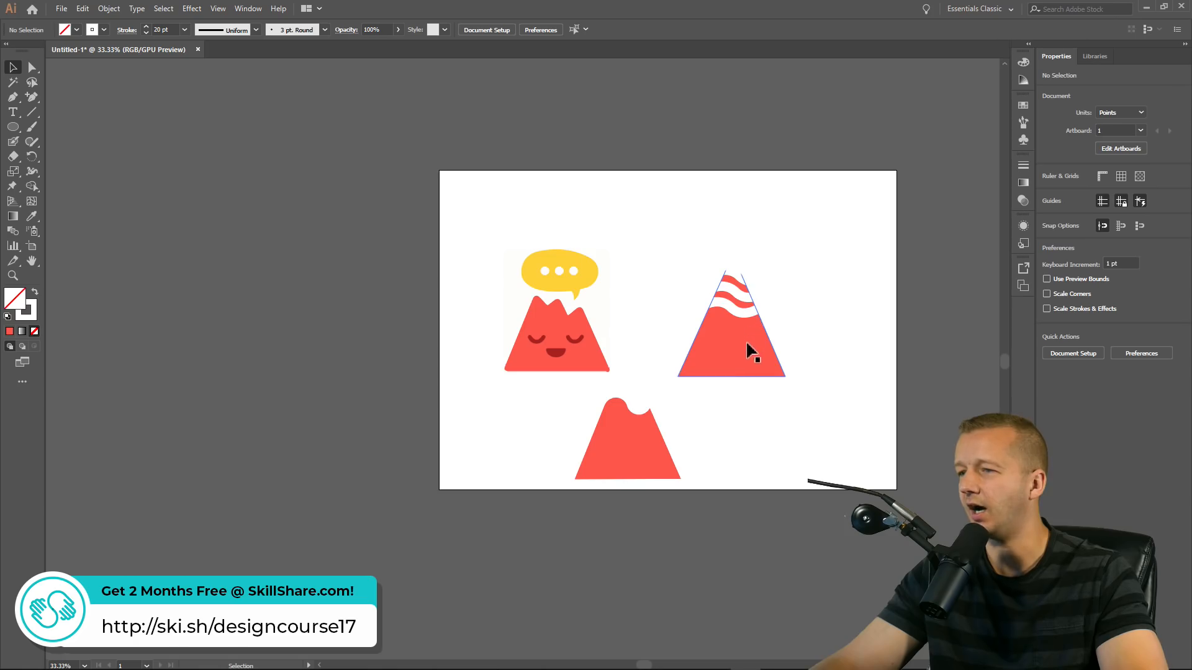
pyautogui.click(655, 451)
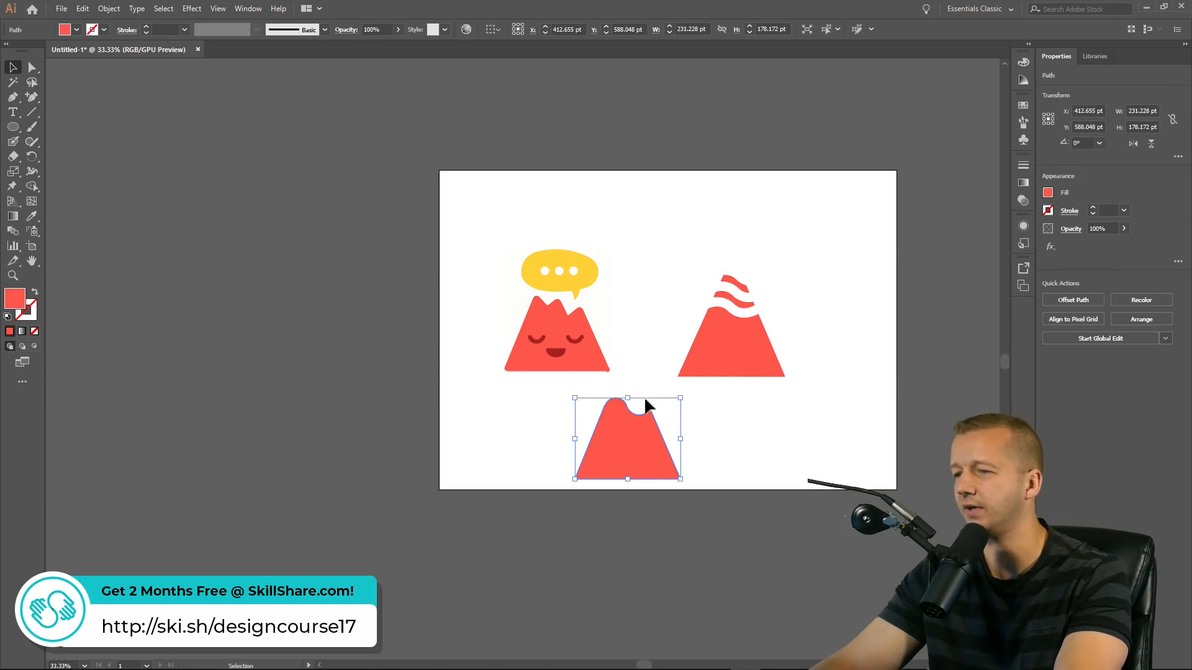
pyautogui.click(566, 419)
pyautogui.scroll(3, 630, 385)
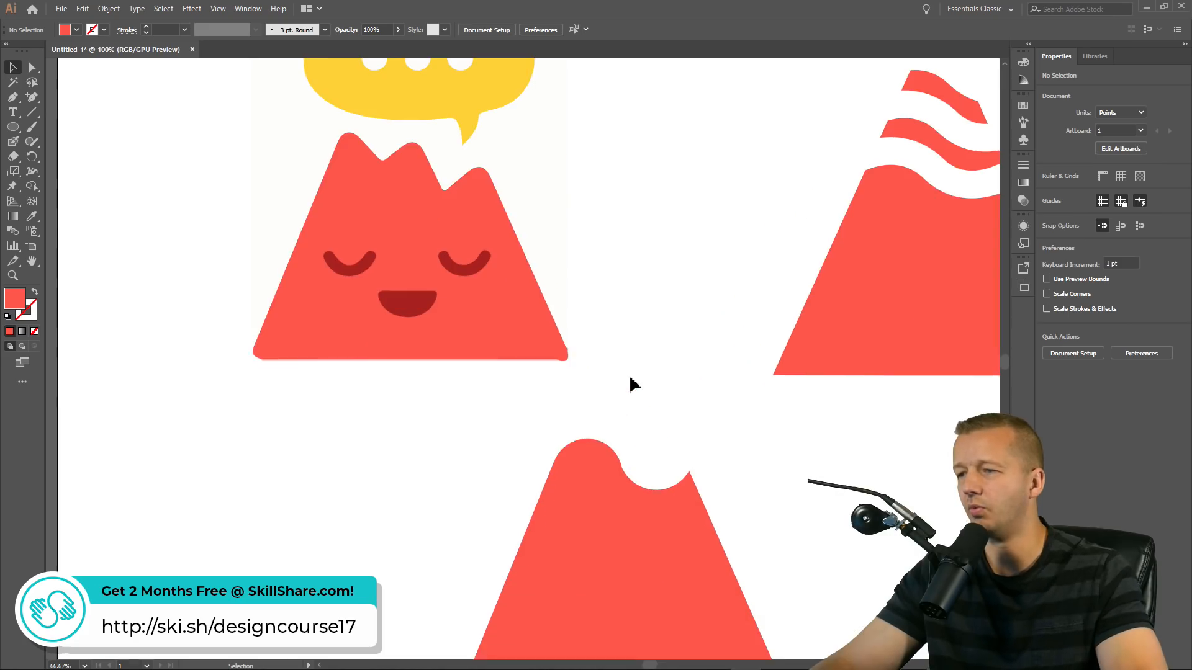
pyautogui.moveTo(606, 272); pyautogui.dragTo(666, 302)
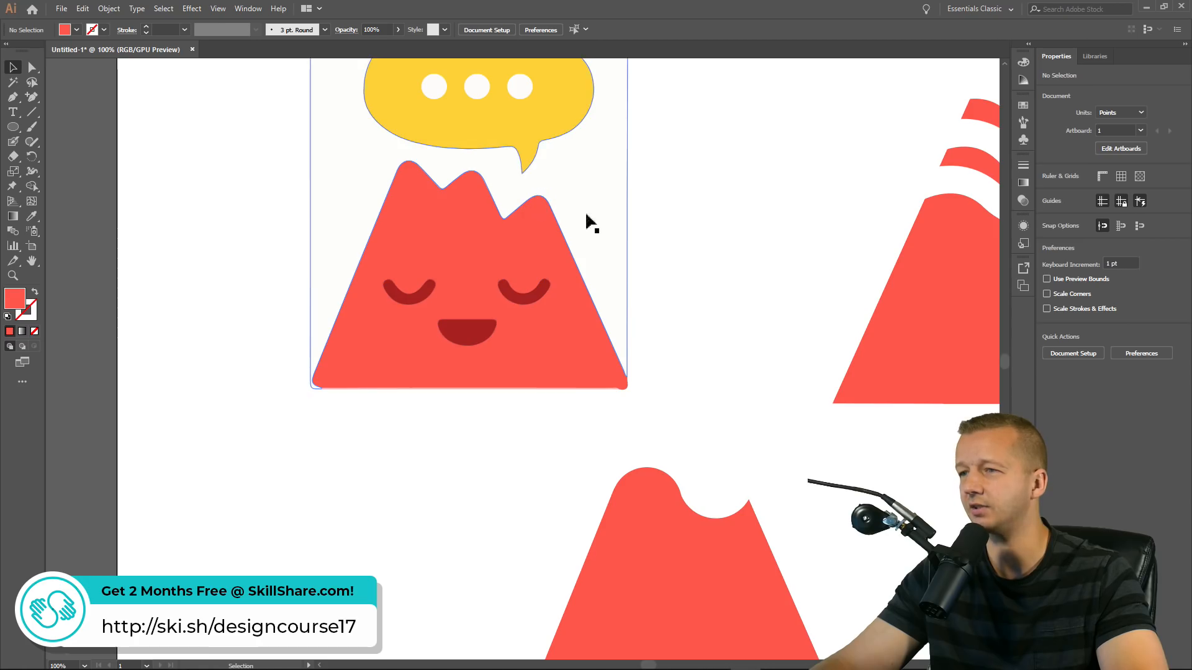
pyautogui.moveTo(725, 370); pyautogui.dragTo(631, 251)
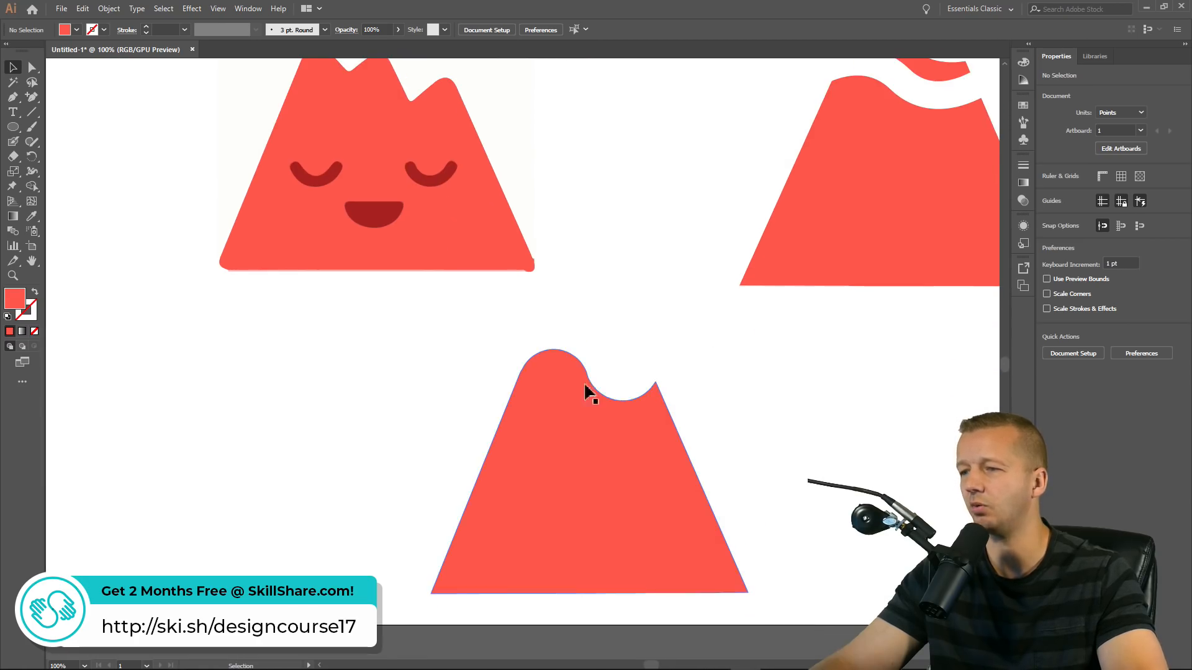
pyautogui.scroll(-2, 702, 371)
pyautogui.moveTo(798, 365); pyautogui.dragTo(707, 464)
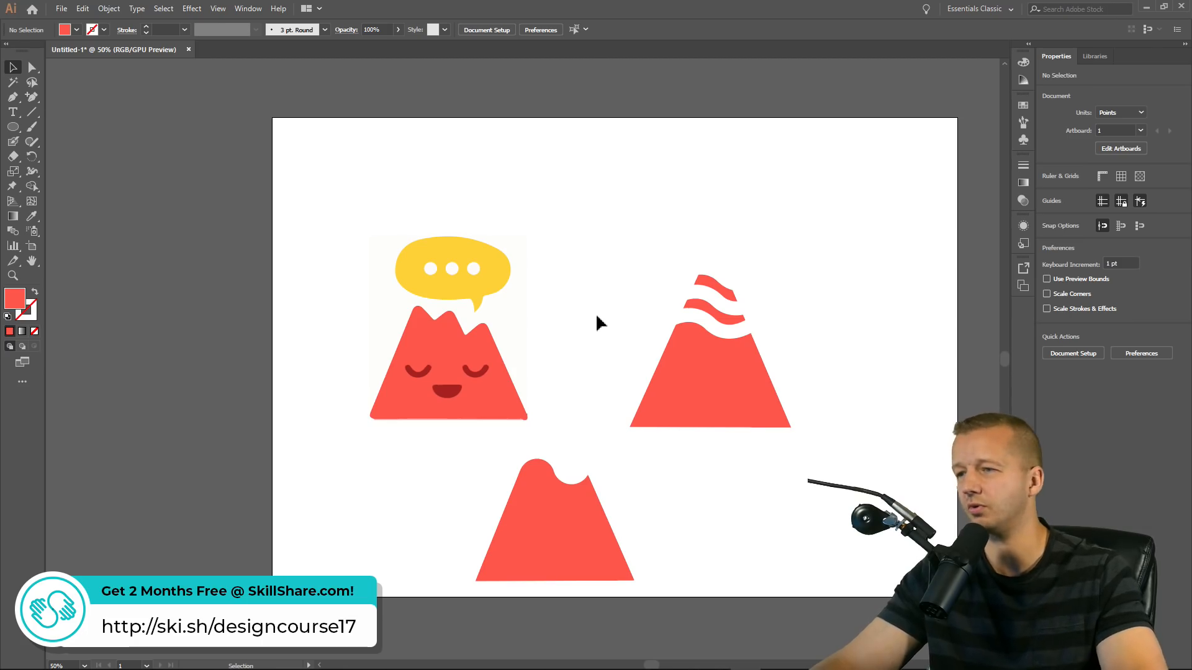
# Switch to Discord's review-submissions channel to reread the Voiceano logo brief, and check recent messages in the YouTube live chat
pyautogui.click(1147, 12)
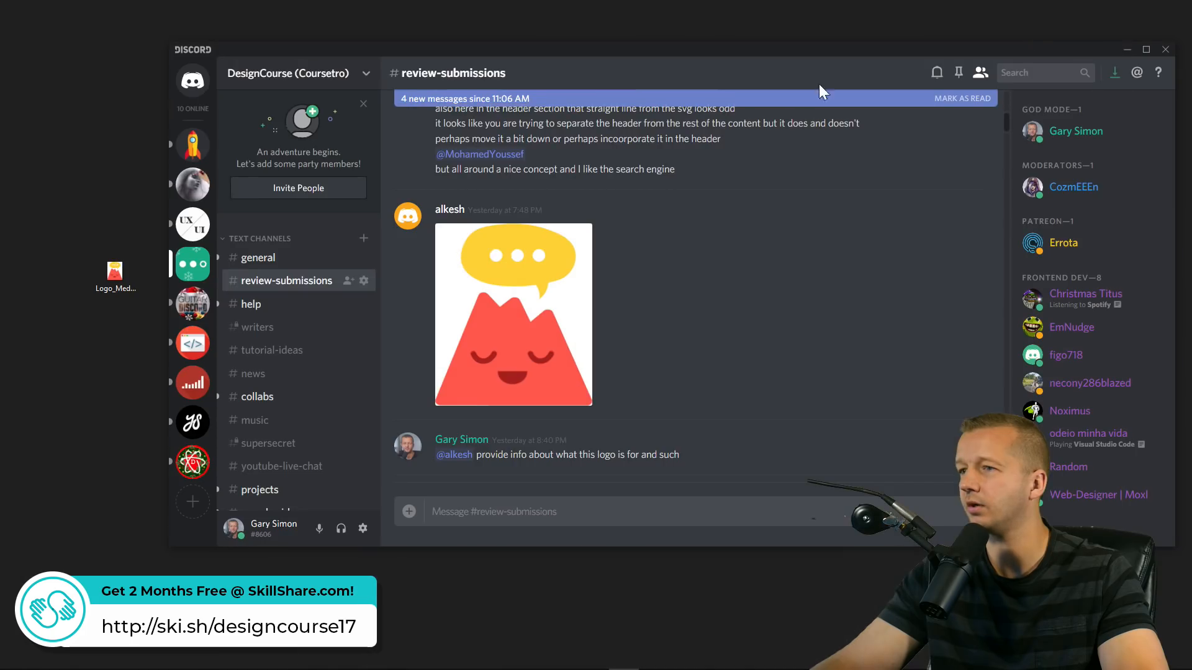
pyautogui.scroll(-1, 683, 311)
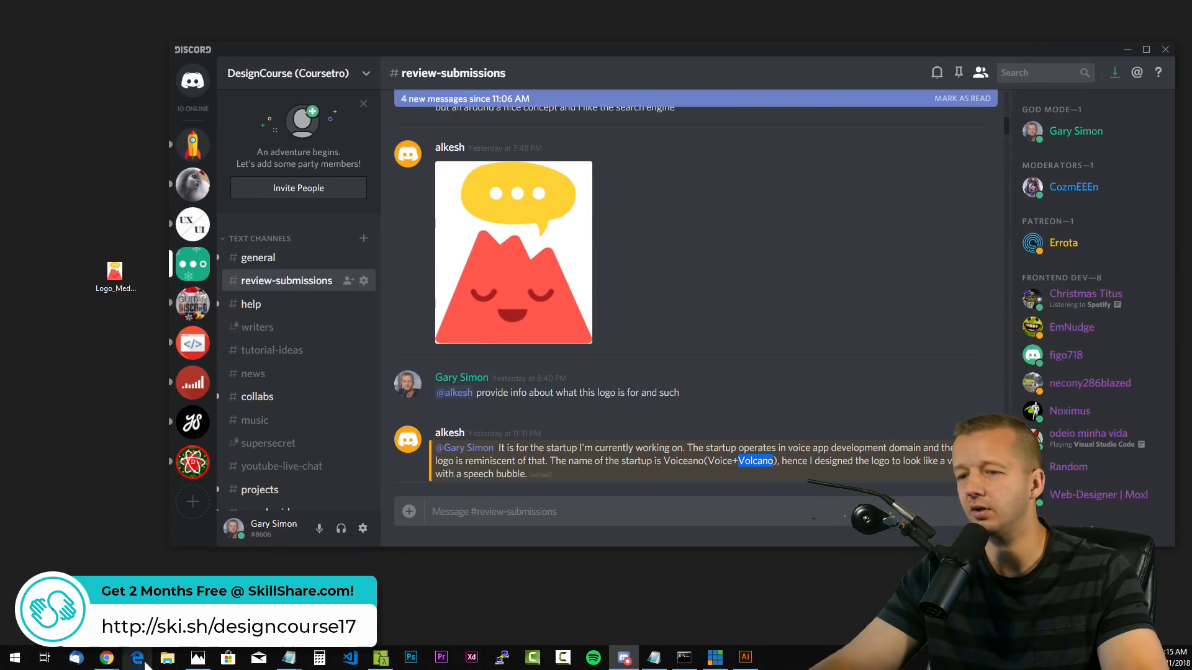
pyautogui.click(109, 658)
pyautogui.click(283, 605)
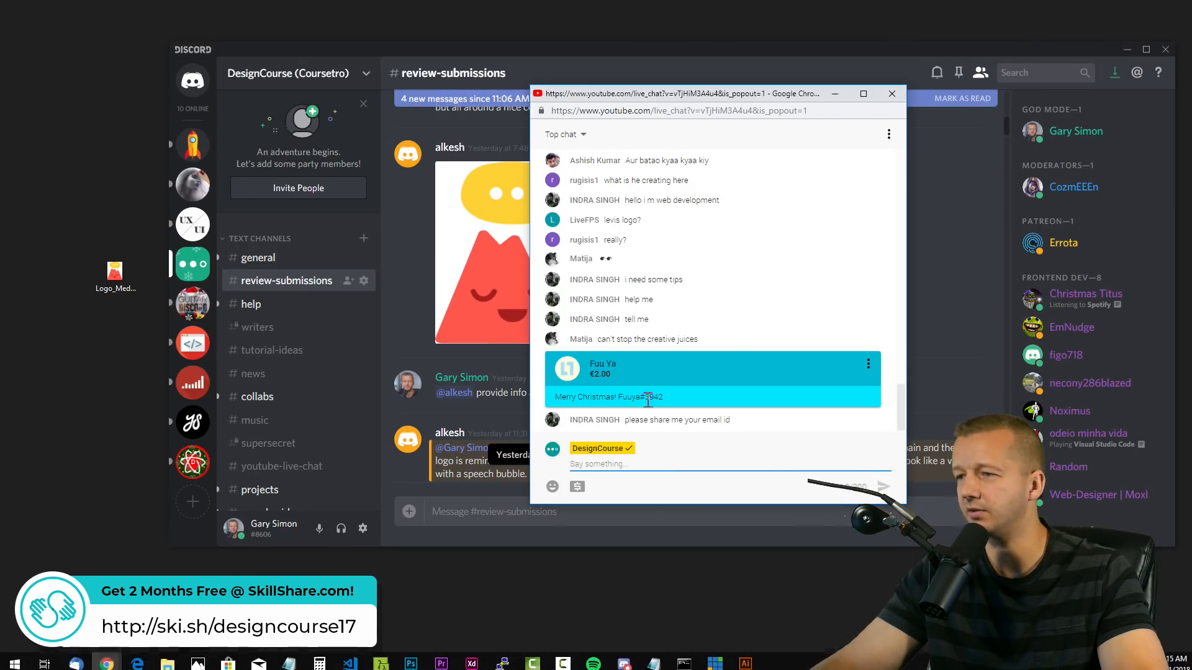
pyautogui.scroll(3, 727, 395)
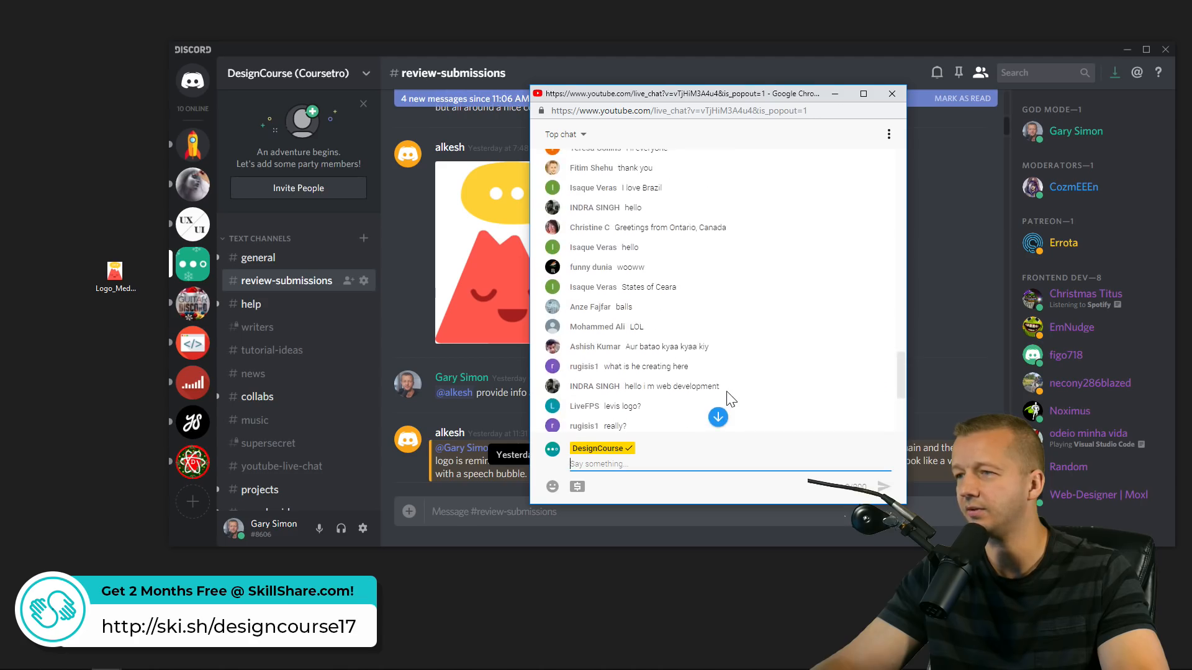
pyautogui.scroll(-3, 729, 397)
pyautogui.click(835, 93)
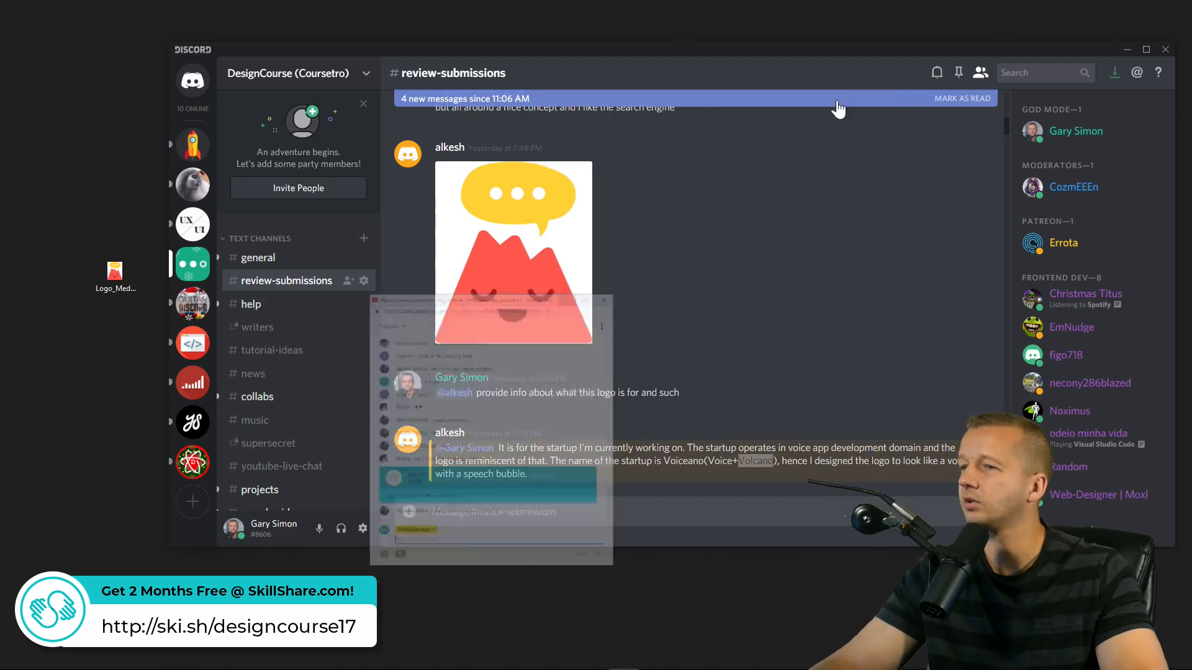
# View the extruex Consulting logo submission in the Discord channel, and reopen the YouTube live chat to read through its messages
pyautogui.scroll(-3, 739, 332)
pyautogui.scroll(-2, 739, 332)
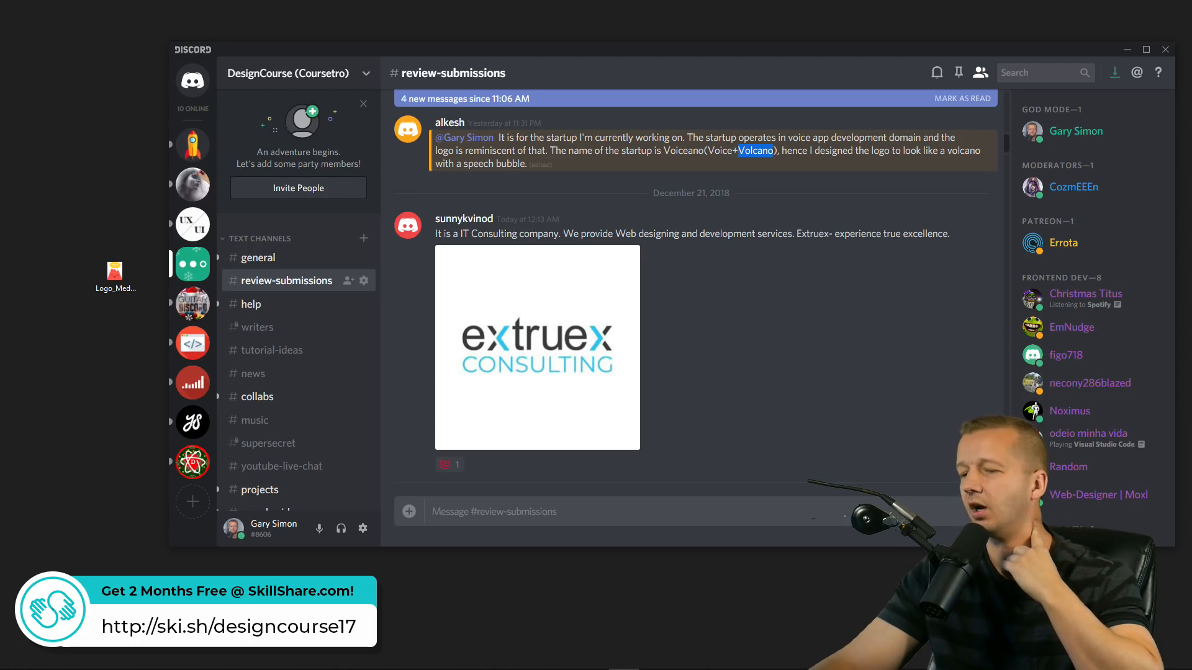
pyautogui.moveTo(107, 659)
pyautogui.click(285, 566)
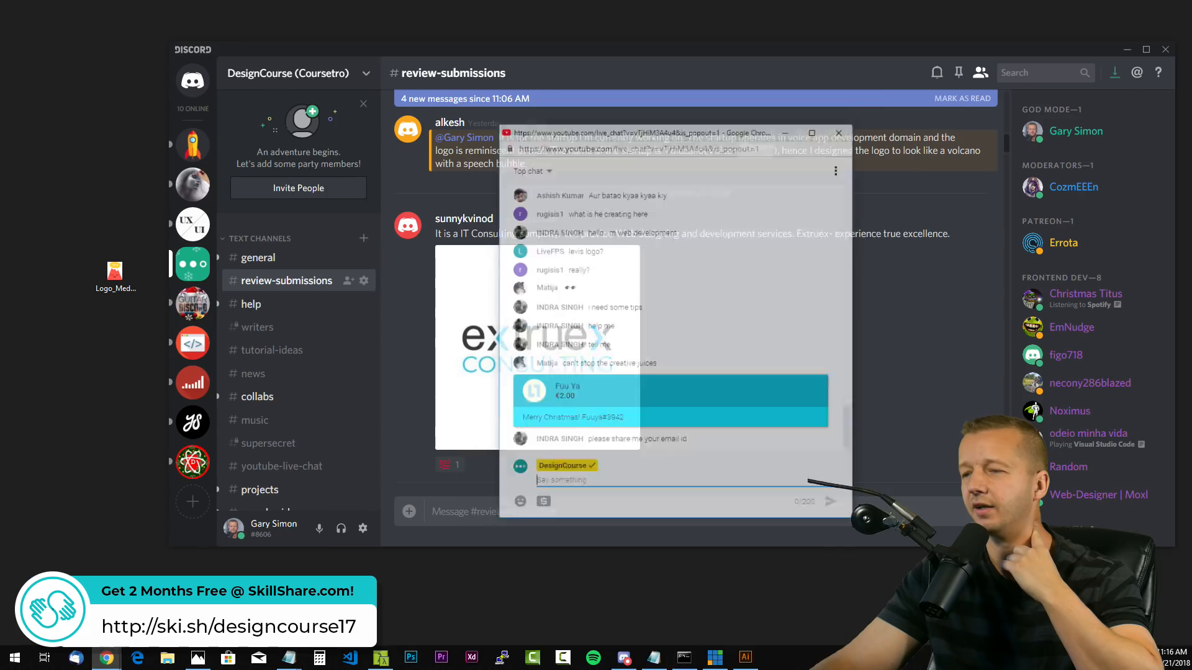
pyautogui.moveTo(589, 364); pyautogui.dragTo(601, 363)
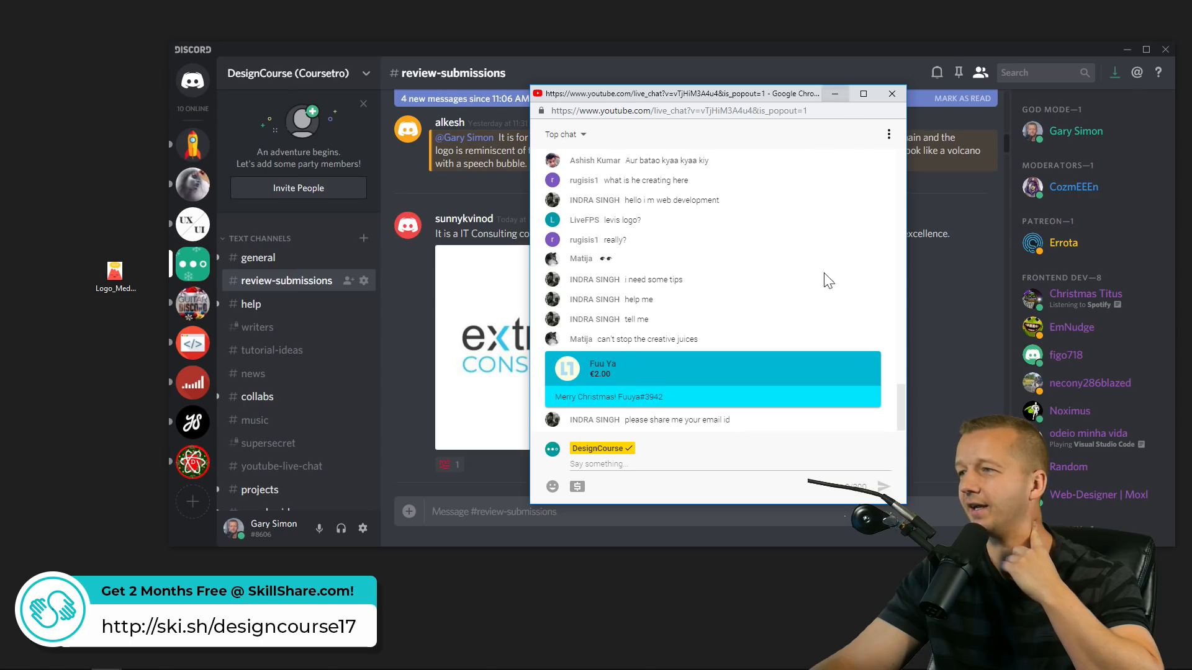
pyautogui.scroll(14, 816, 306)
pyautogui.scroll(-15, 816, 288)
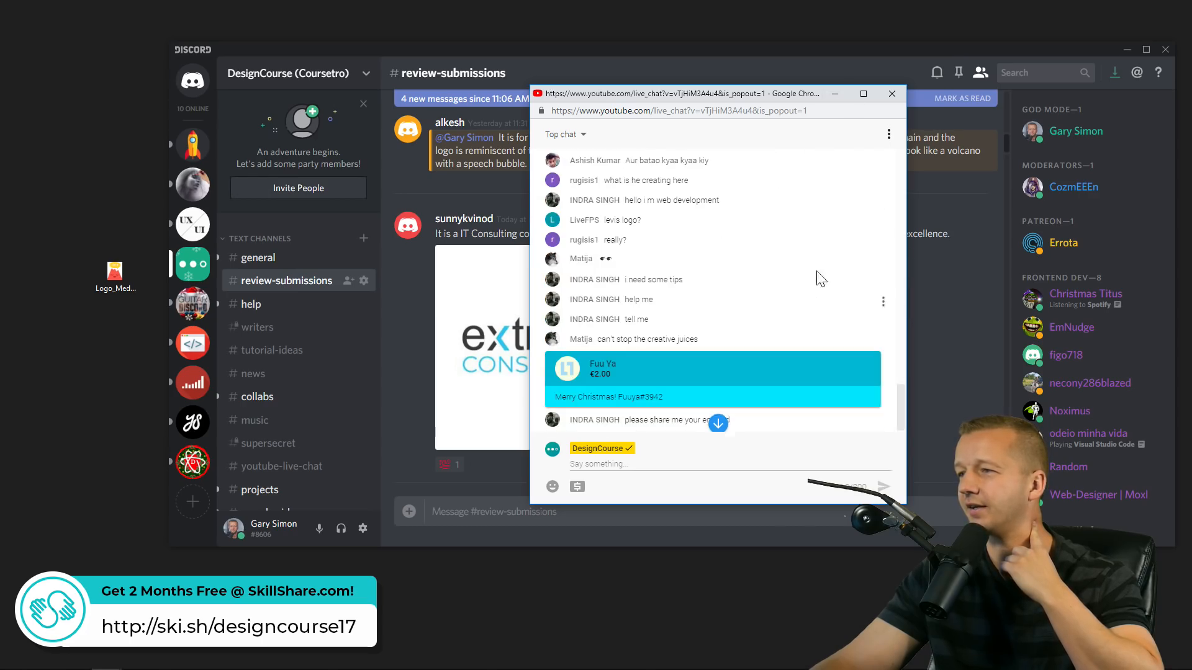
# Put away the live chat window and inspect the extruex Consulting logo at enlarged size
pyautogui.click(835, 94)
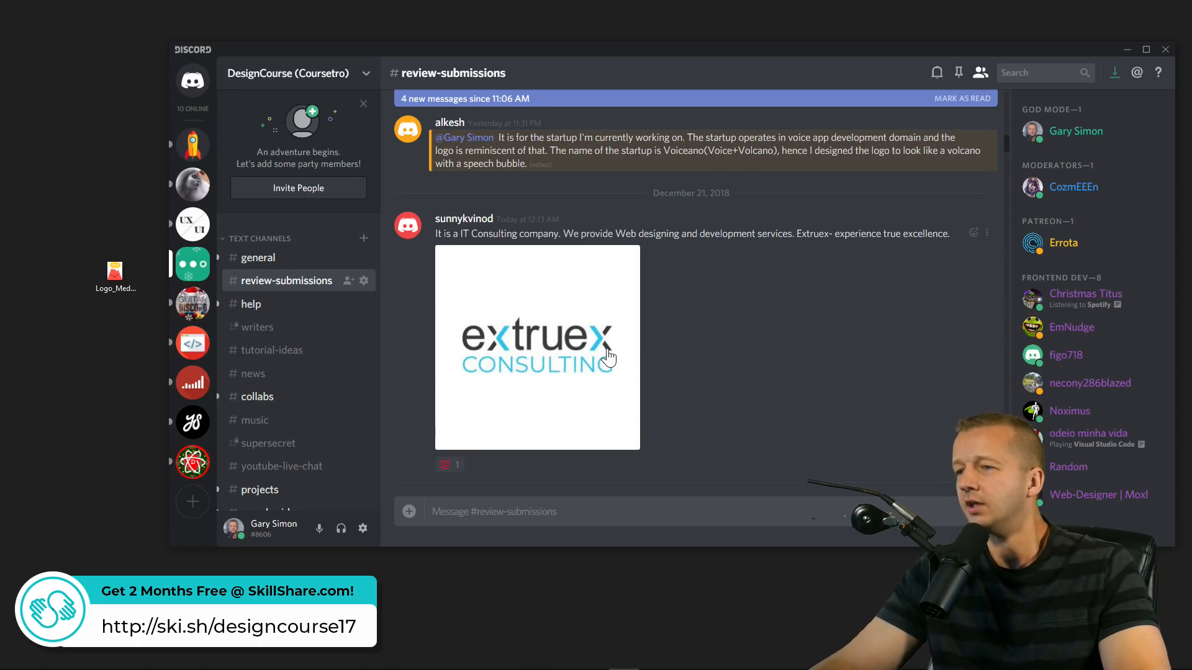
pyautogui.click(590, 353)
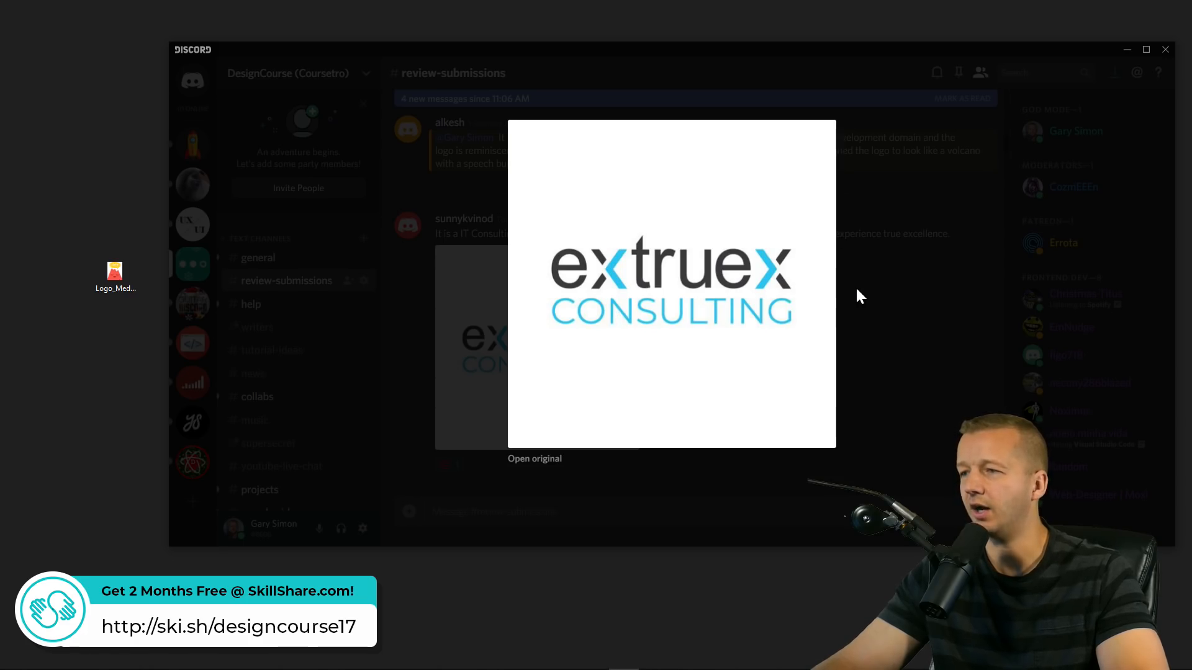
pyautogui.click(857, 267)
# Find the Dozto logo submission further along the Discord channel and open its original image in the browser
pyautogui.scroll(-5, 726, 434)
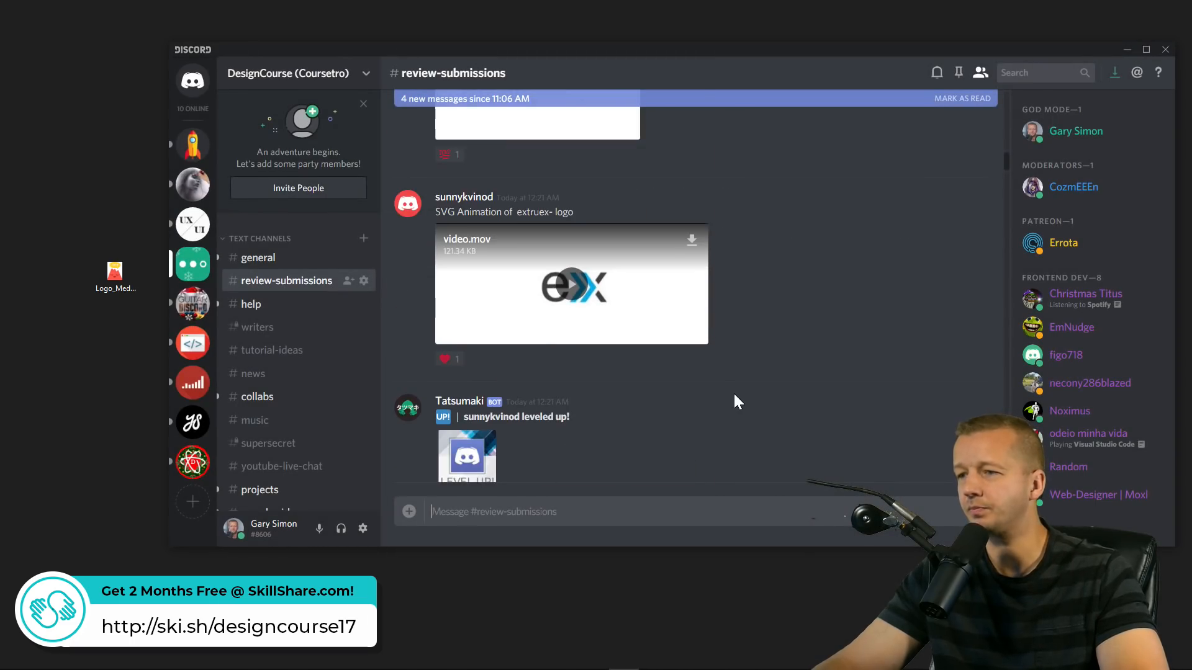
pyautogui.scroll(-5, 734, 397)
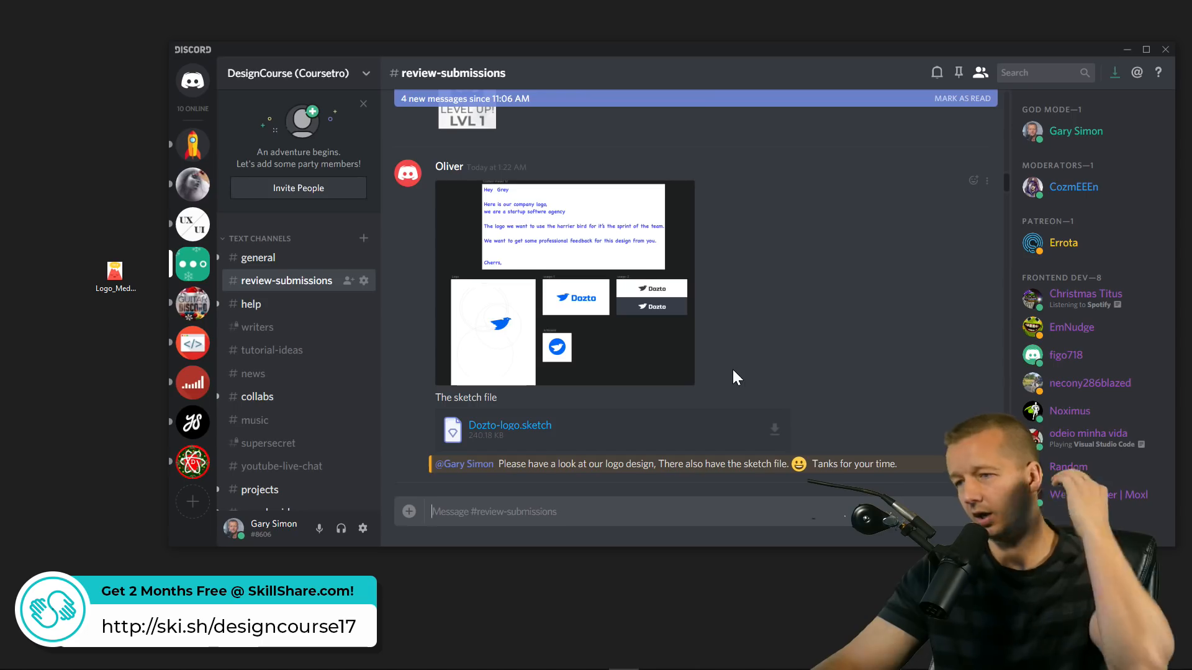
pyautogui.click(576, 332)
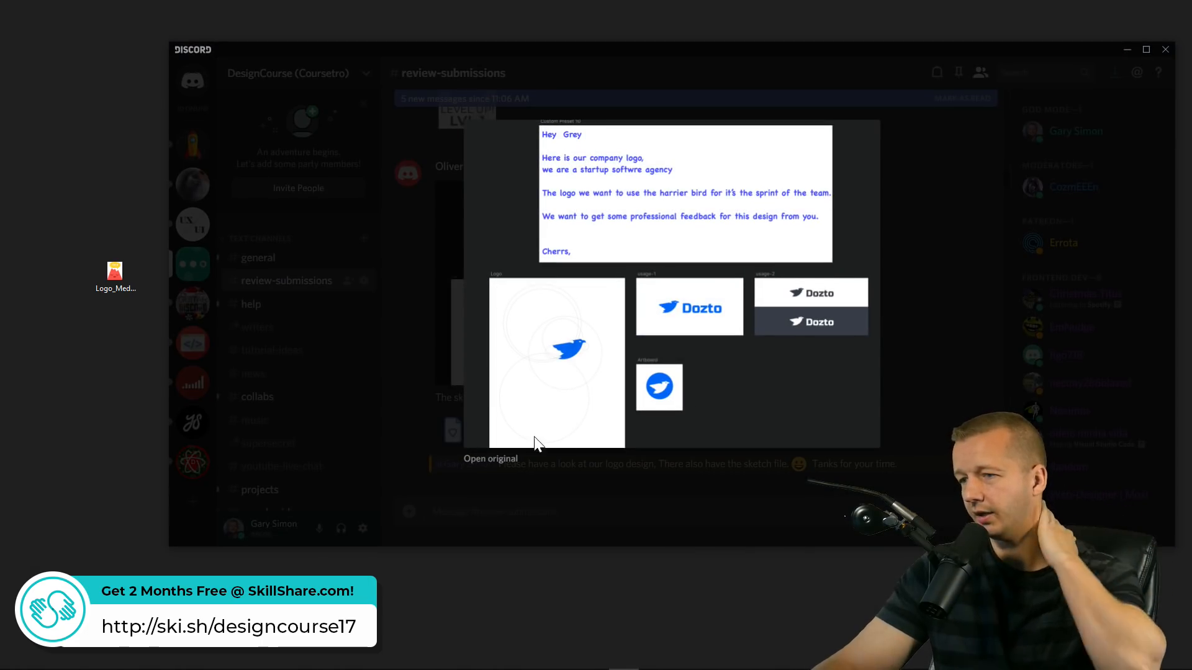
pyautogui.click(491, 459)
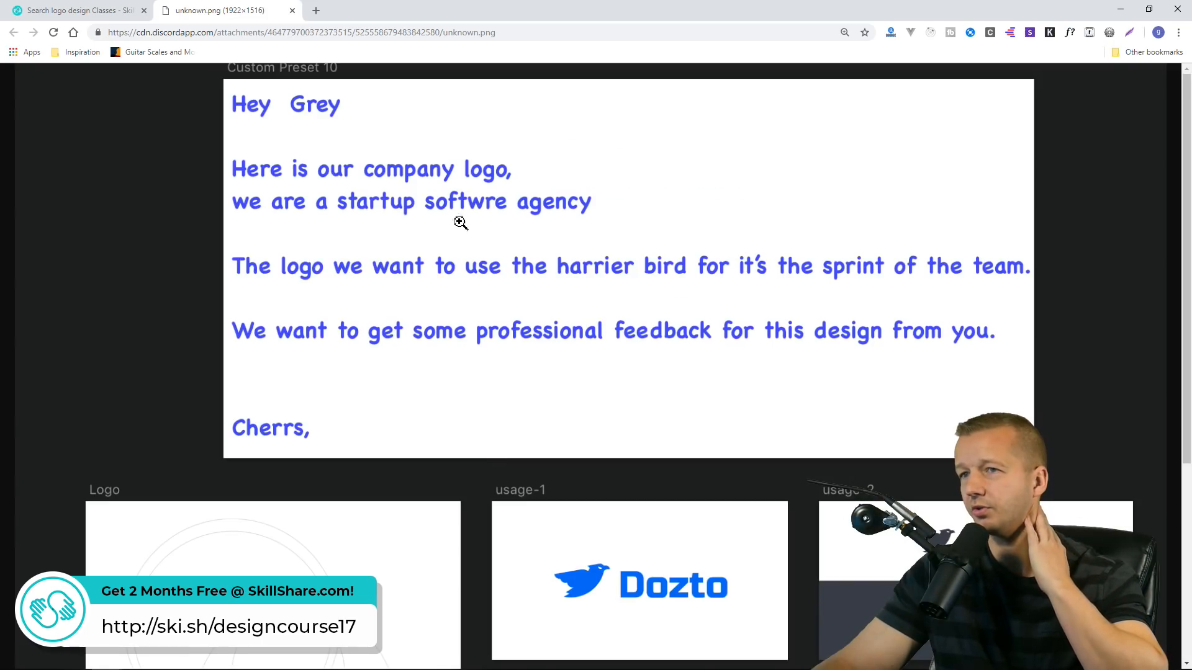
# Examine the Dozto bird logo's construction circles and its usage artboards at a larger zoom
pyautogui.scroll(-4, 532, 259)
pyautogui.scroll(-1, 533, 259)
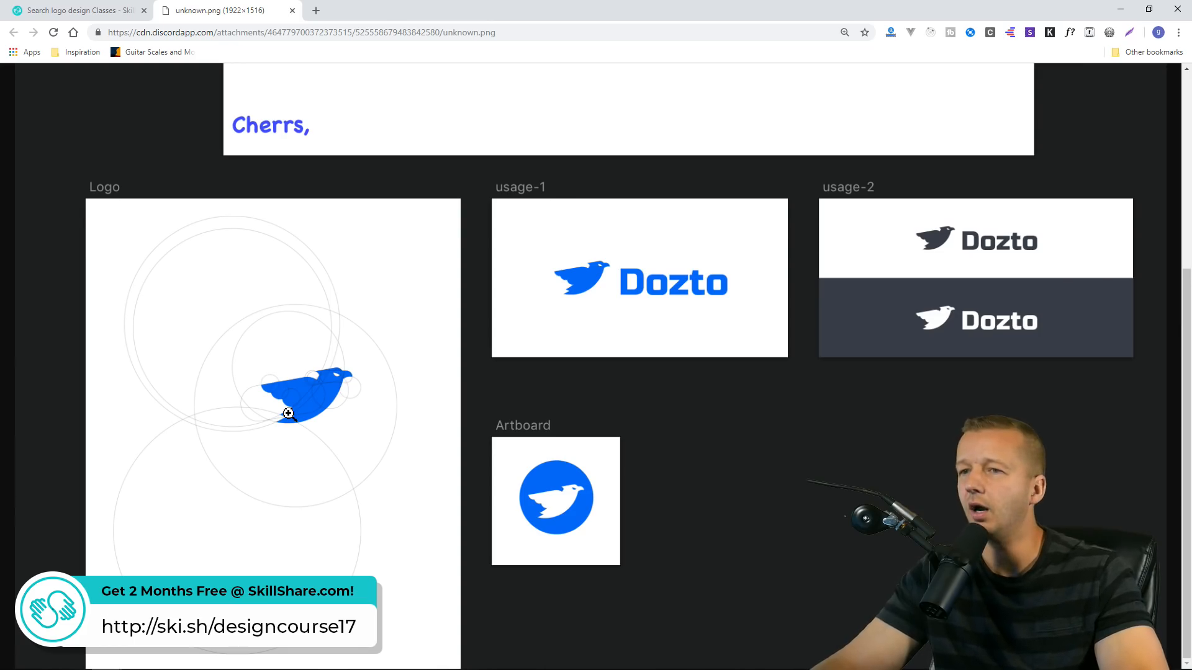
pyautogui.hotkey('ctrl', '+')
pyautogui.scroll(-2, 310, 415)
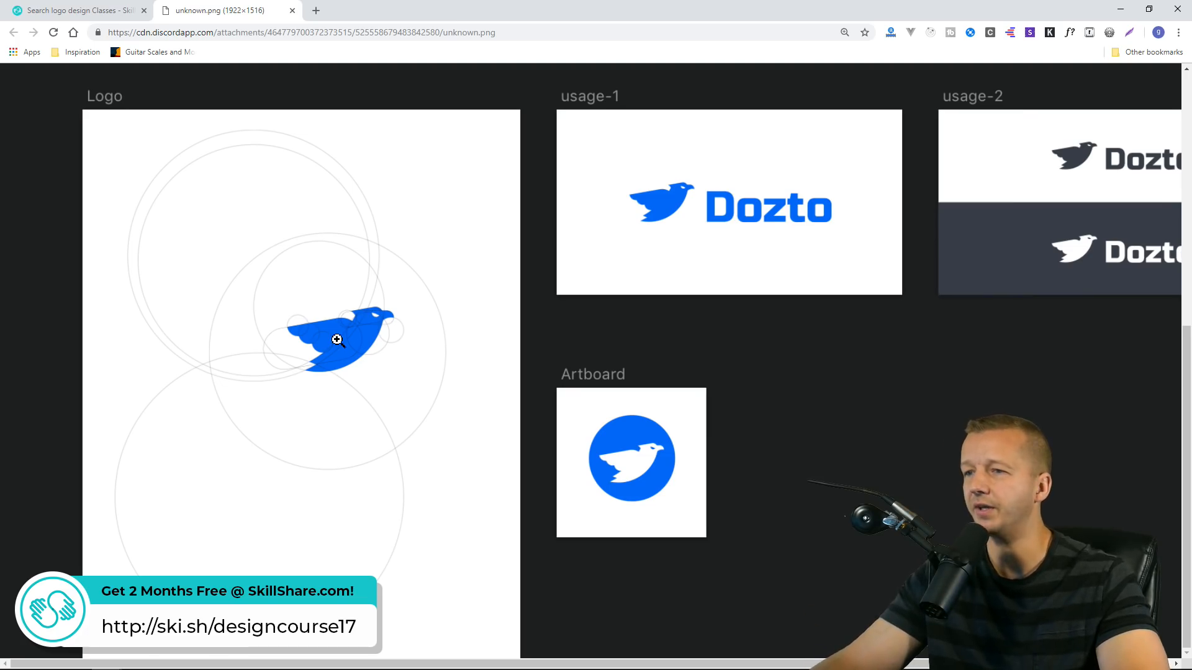
# Browse the Skillshare search results for logo design classes
pyautogui.click(127, 14)
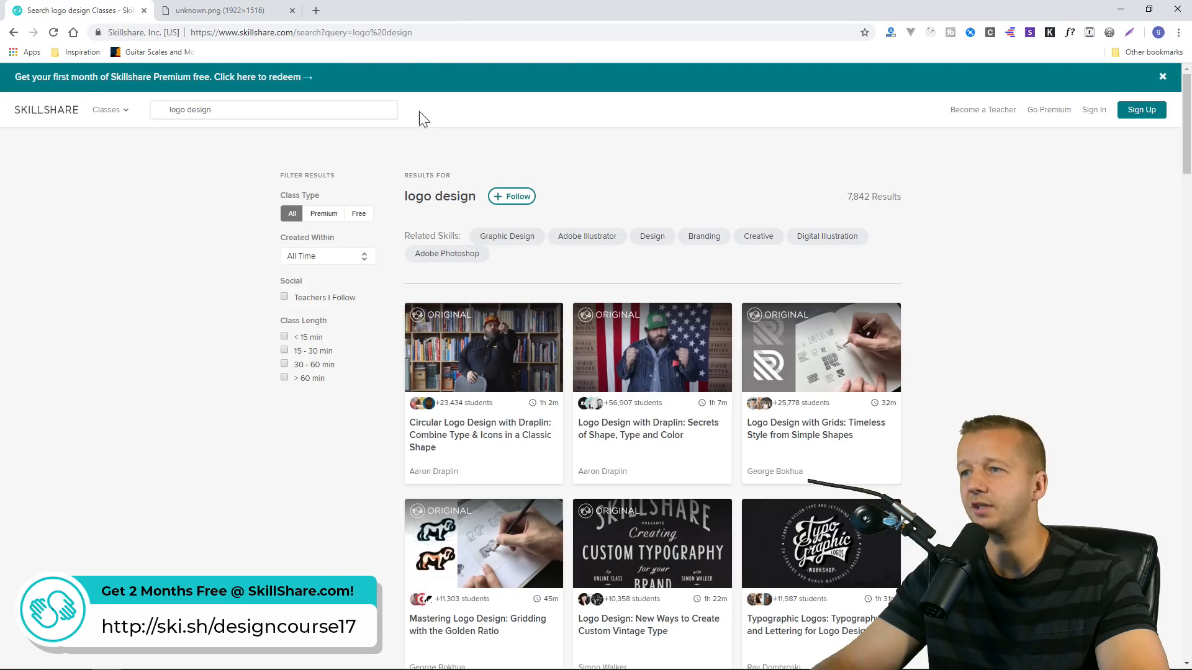
pyautogui.scroll(-3, 980, 380)
pyautogui.scroll(-2, 977, 374)
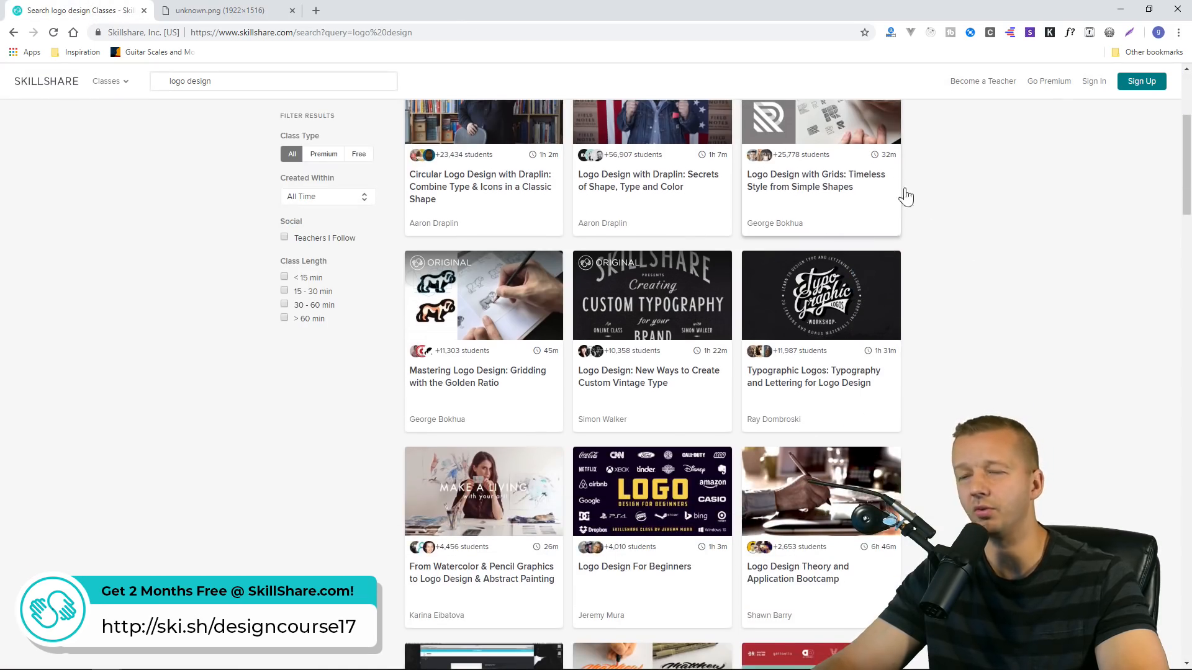
pyautogui.scroll(-2, 1031, 401)
pyautogui.scroll(-5, 1031, 408)
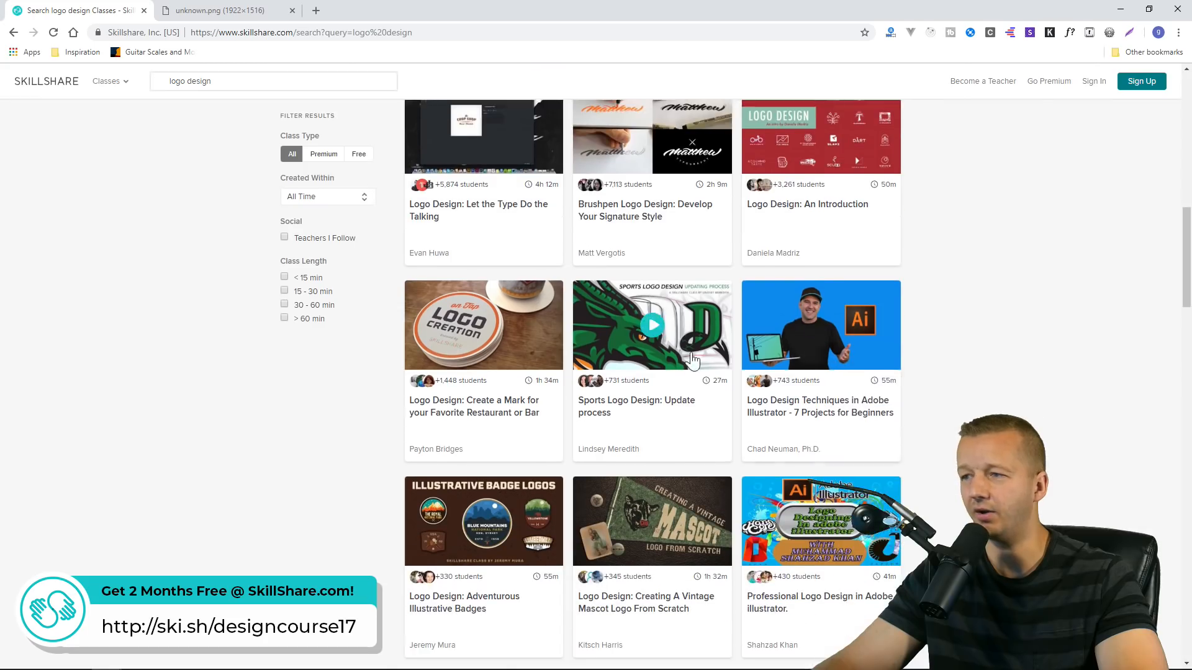
# Look at the Dozto logo image once more, close it and return to the submissions in Discord
pyautogui.click(214, 10)
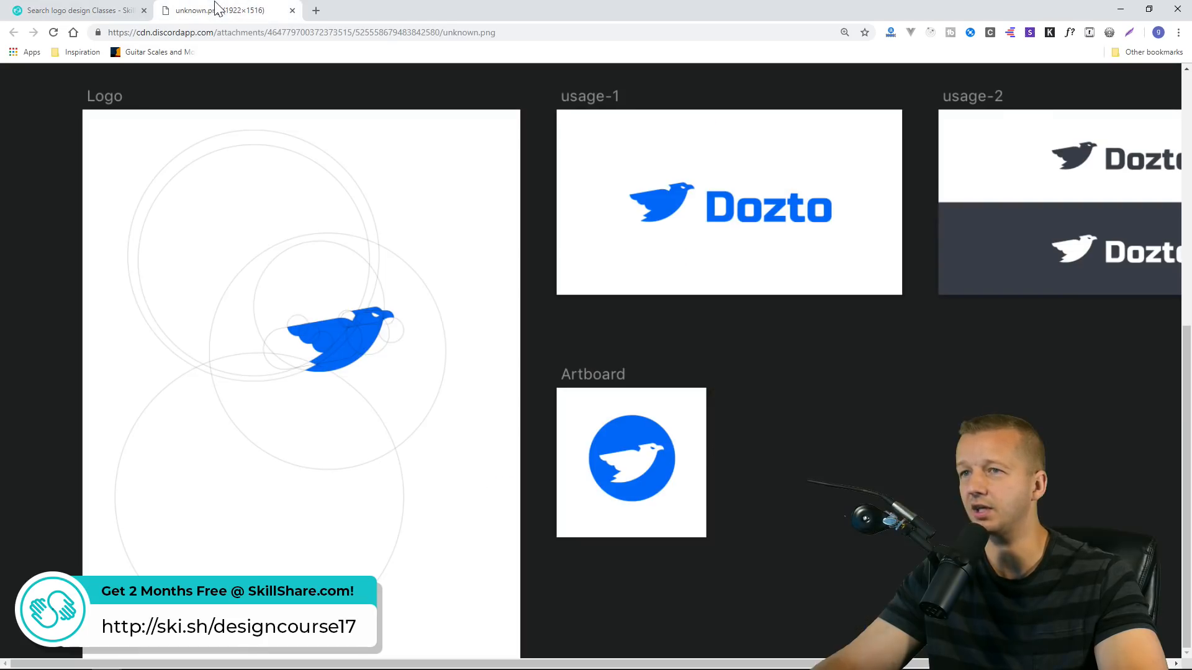
pyautogui.scroll(1, 652, 359)
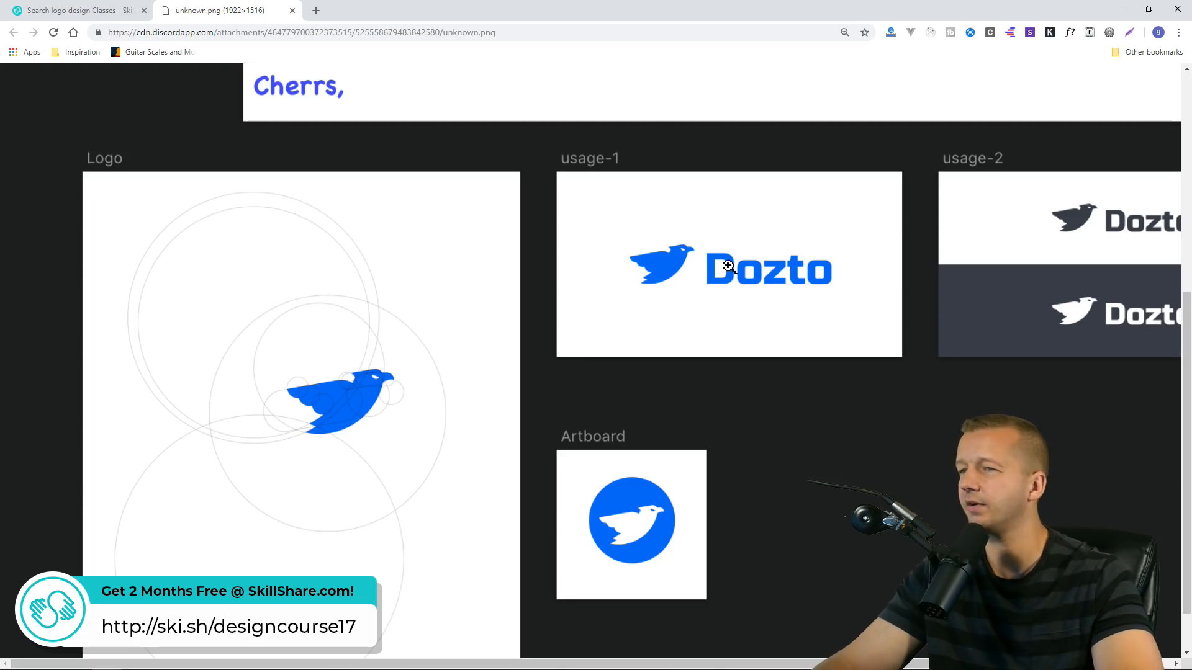
pyautogui.moveTo(987, 12); pyautogui.dragTo(982, 90)
pyautogui.click(381, 85)
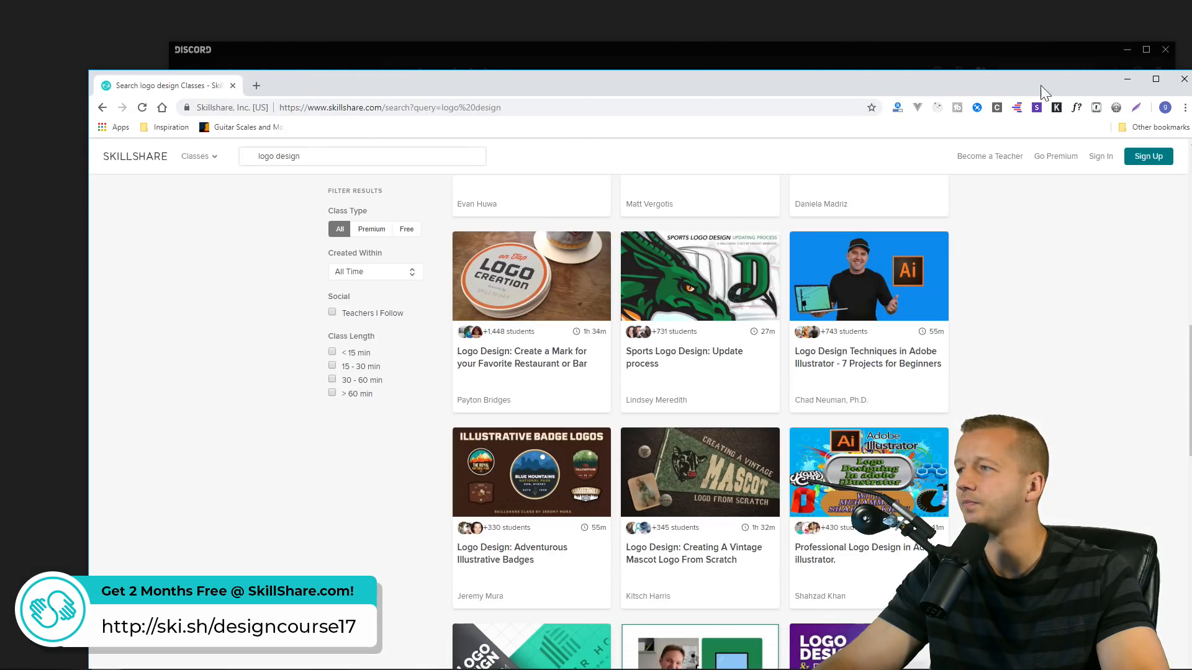
pyautogui.click(1127, 82)
pyautogui.click(980, 254)
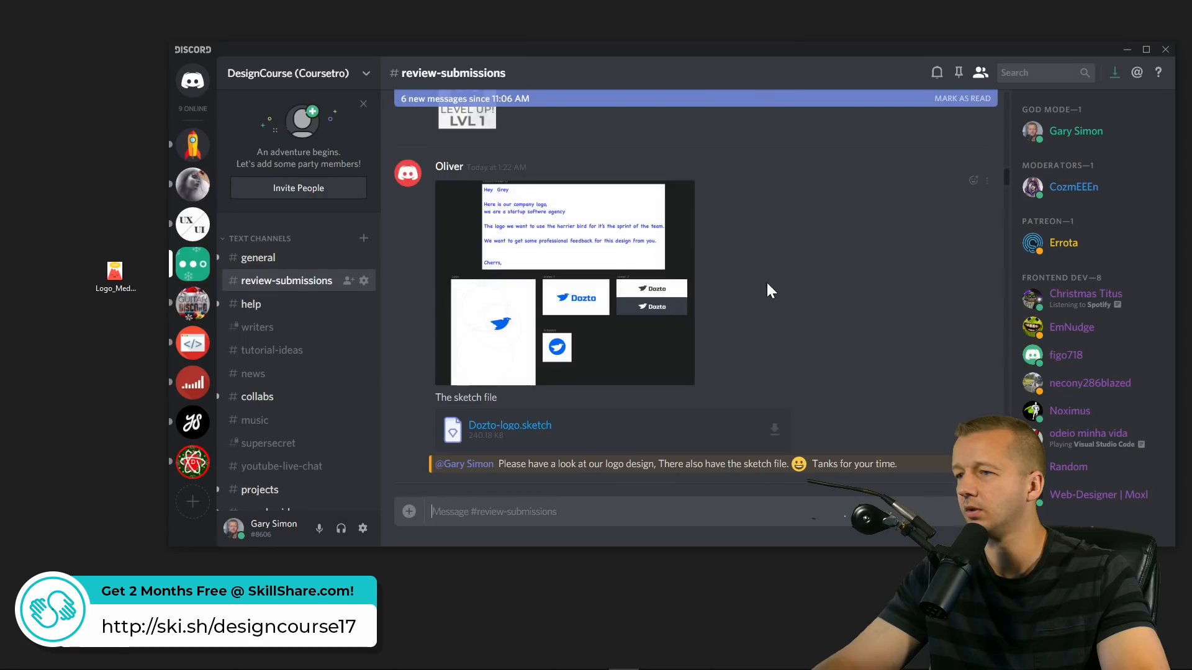
# Review the red Preme HP logos and the purple HP Bots logo submitted in the Discord channel
pyautogui.scroll(-5, 762, 287)
pyautogui.scroll(-3, 762, 291)
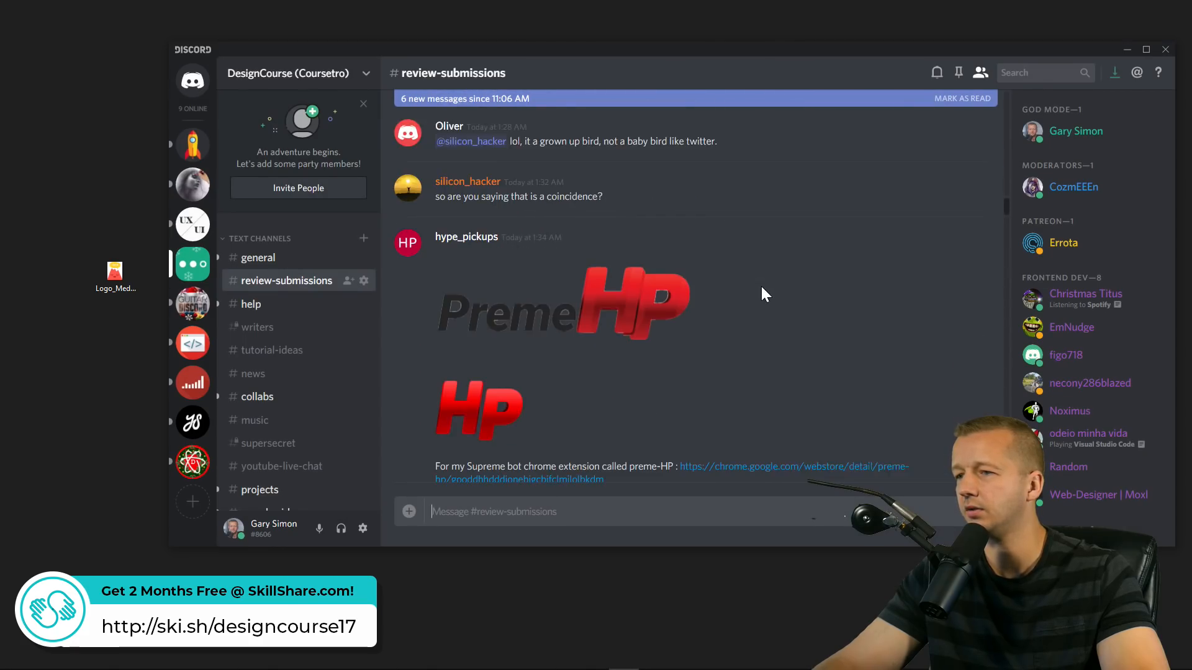
pyautogui.scroll(-1, 766, 280)
pyautogui.scroll(1, 766, 280)
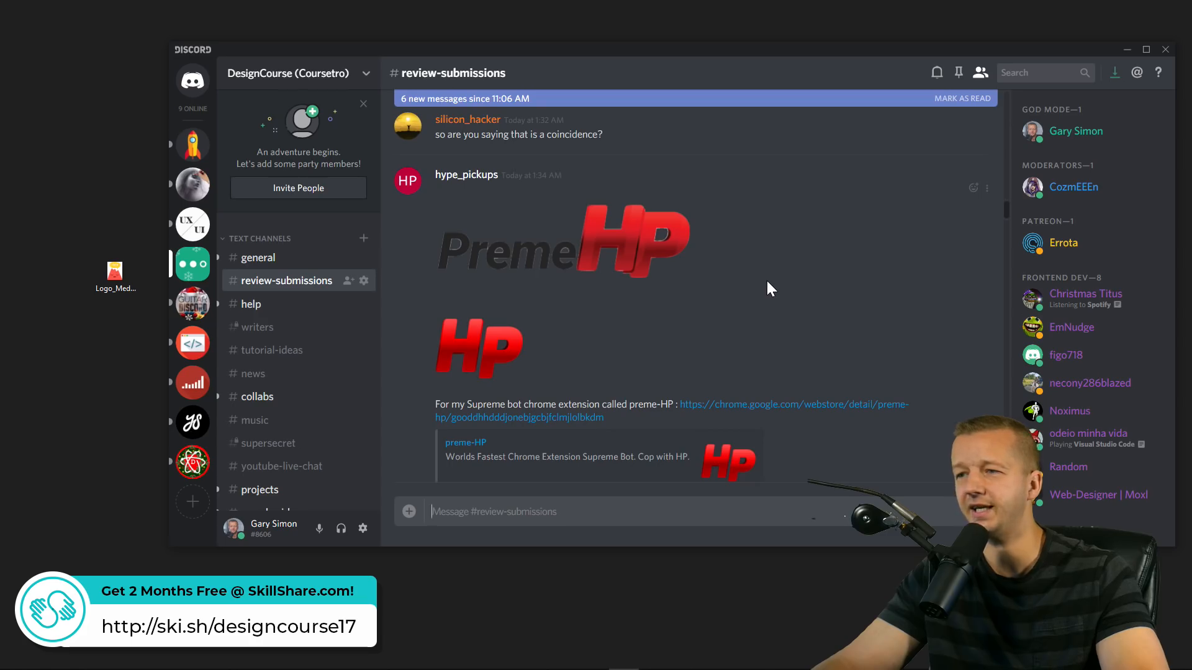
pyautogui.scroll(-7, 768, 283)
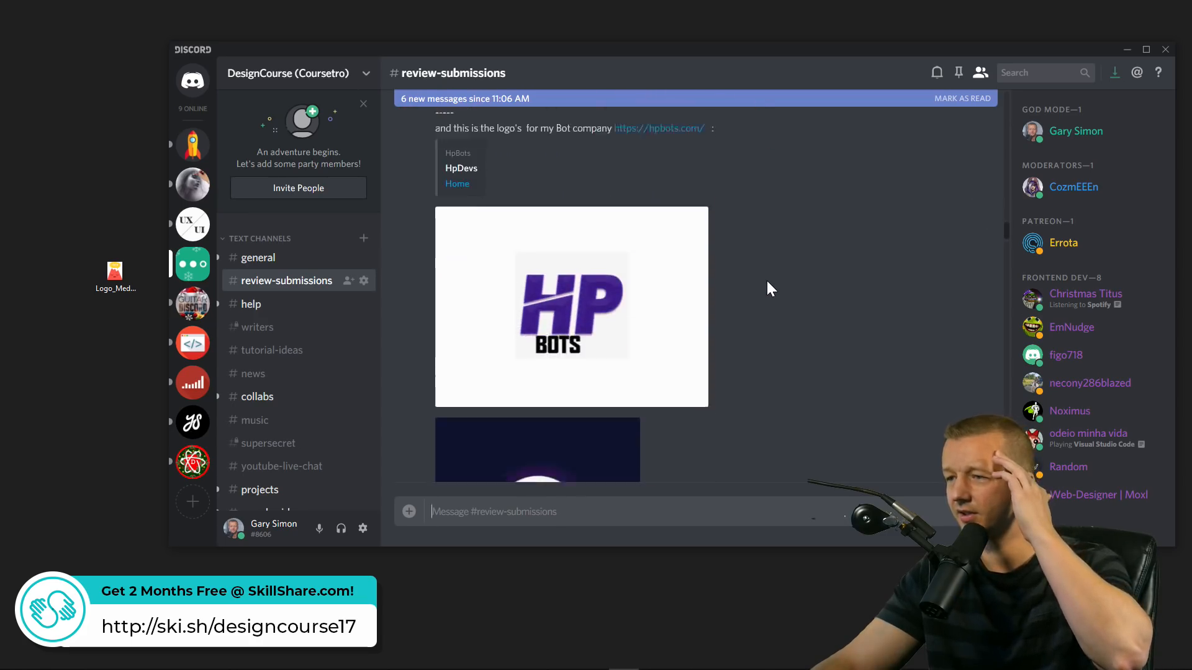
pyautogui.scroll(7, 768, 286)
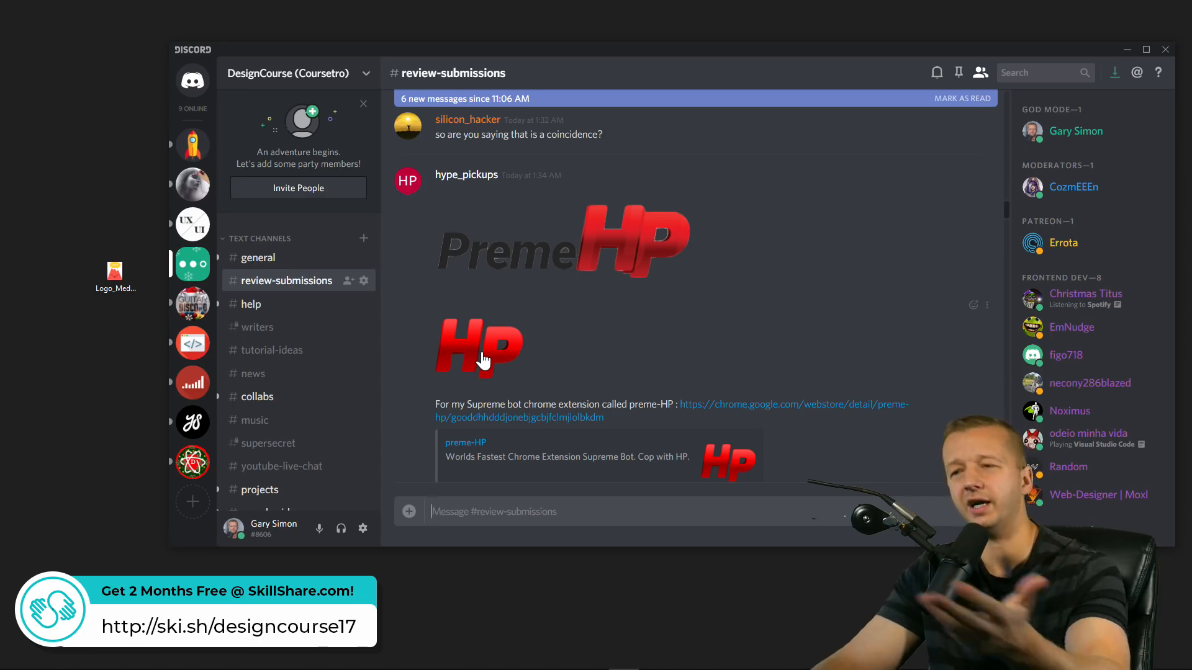
# Switch to the Chrome browser and search Google Images for "hp logo"
pyautogui.moveTo(107, 669)
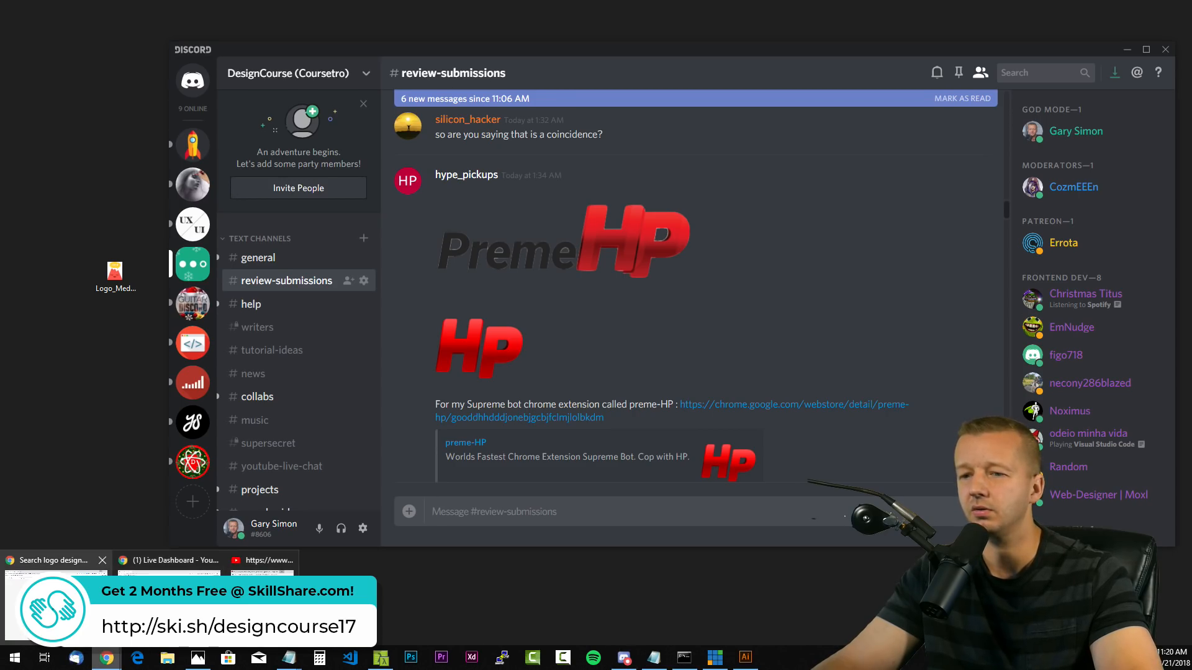
pyautogui.click(55, 604)
pyautogui.moveTo(368, 93); pyautogui.dragTo(341, 69)
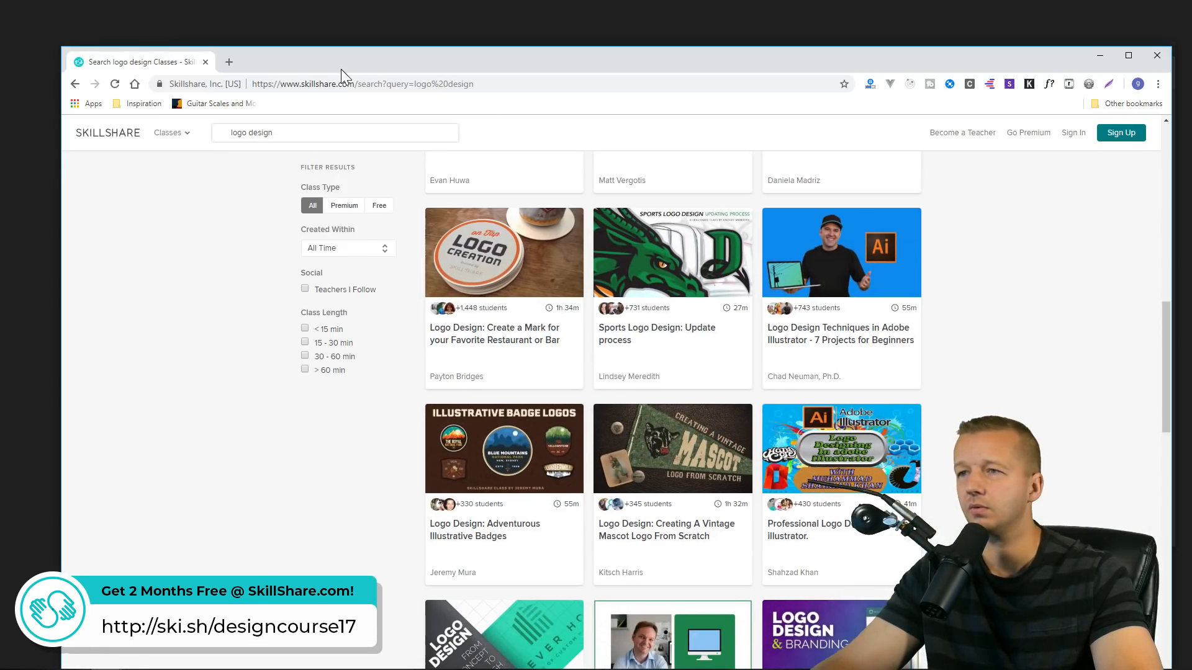
pyautogui.hotkey('ctrl', 't')
pyautogui.write('hp logo')
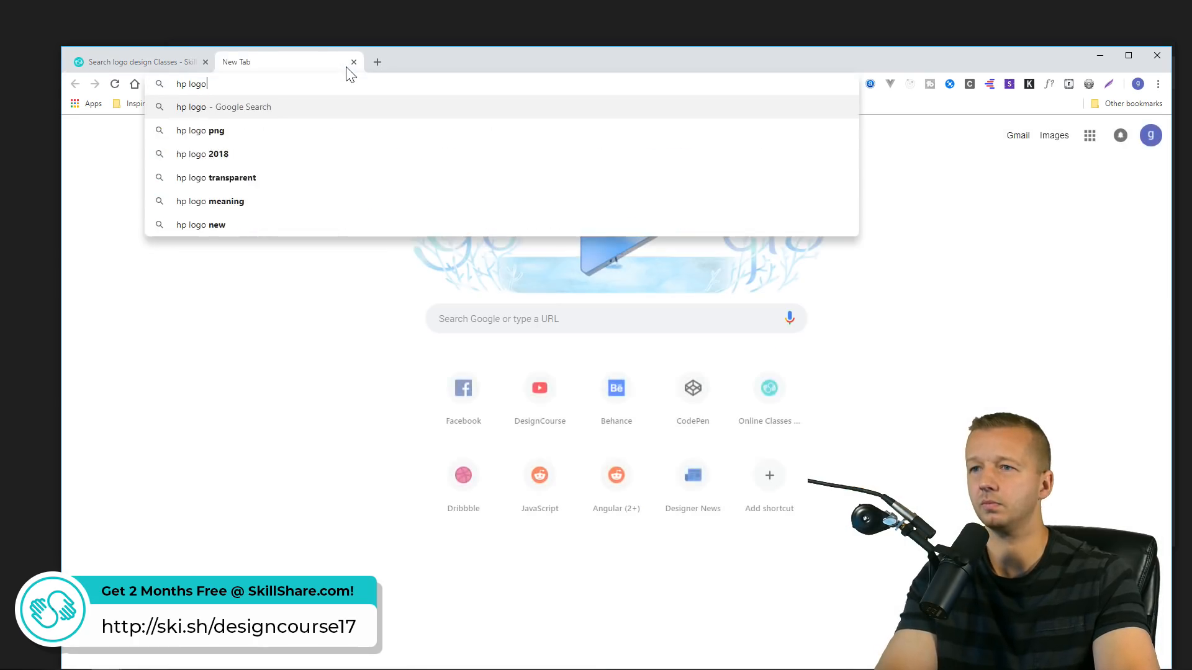
pyautogui.press('Return')
pyautogui.click(225, 182)
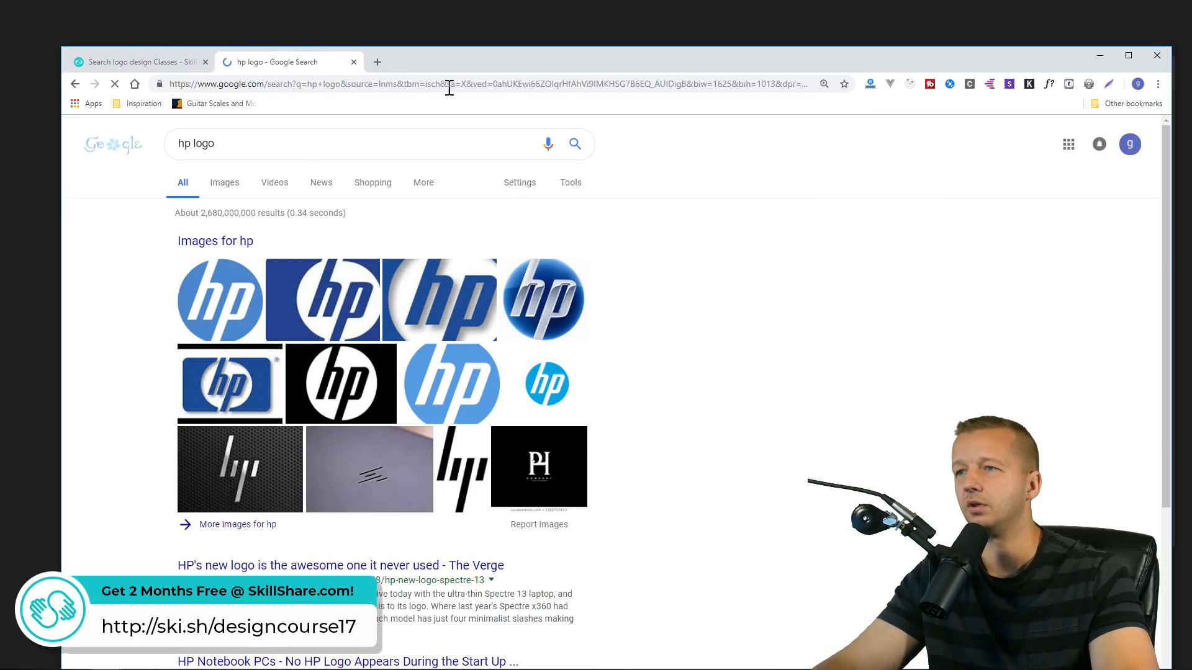
# Place the hp logo image results beside Discord and compare them with the submitted red HP logo
pyautogui.moveTo(469, 56); pyautogui.dragTo(997, 87)
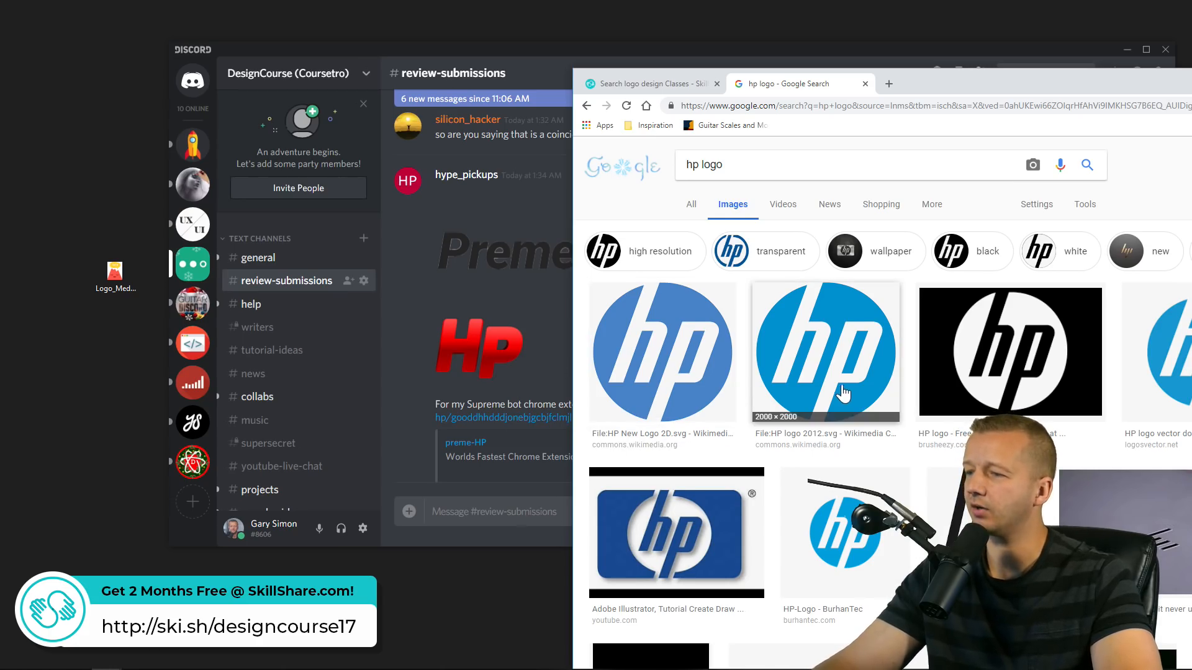
pyautogui.scroll(-2, 844, 391)
pyautogui.scroll(1, 845, 392)
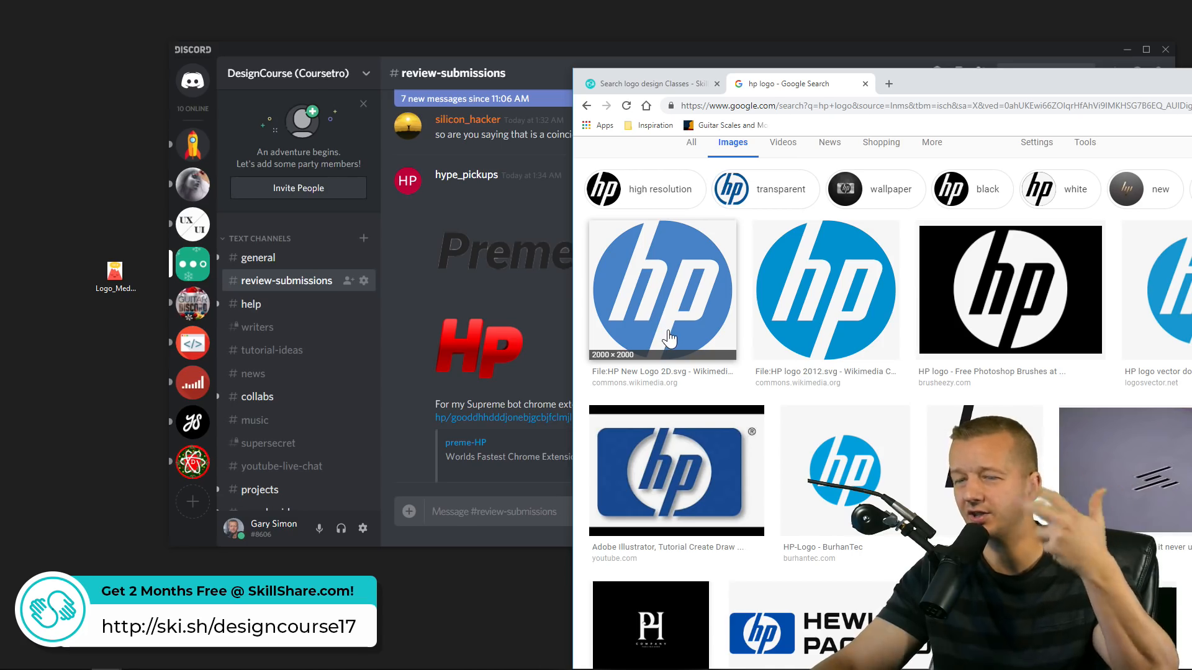
pyautogui.moveTo(914, 83); pyautogui.dragTo(767, 143)
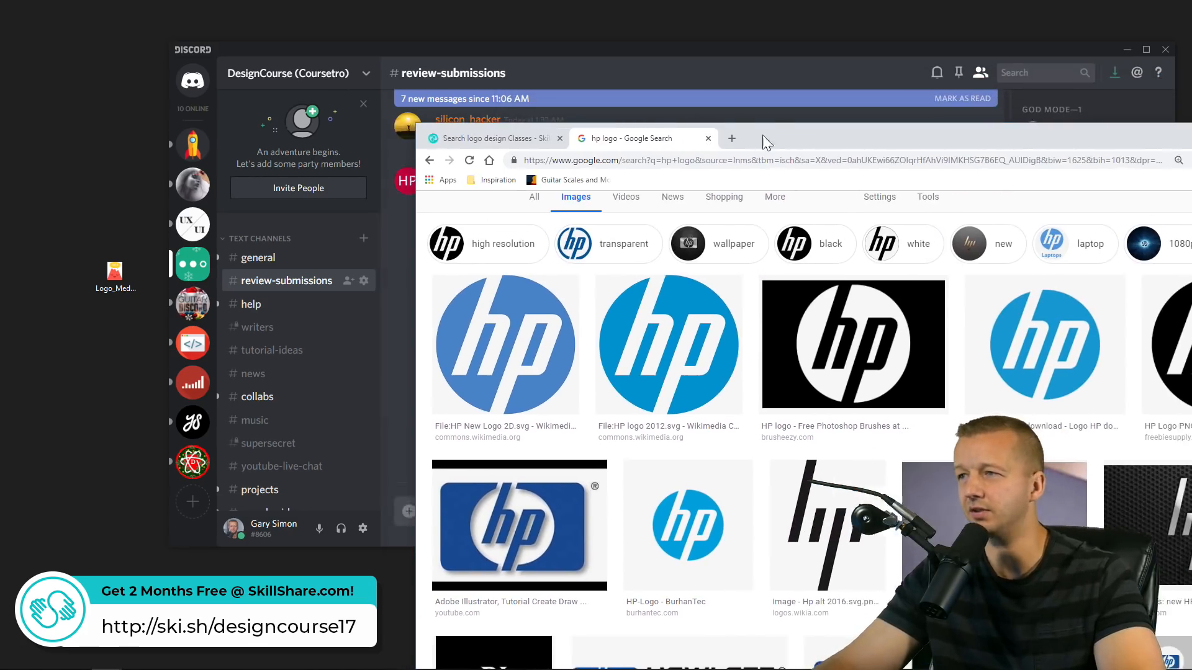
pyautogui.click(717, 51)
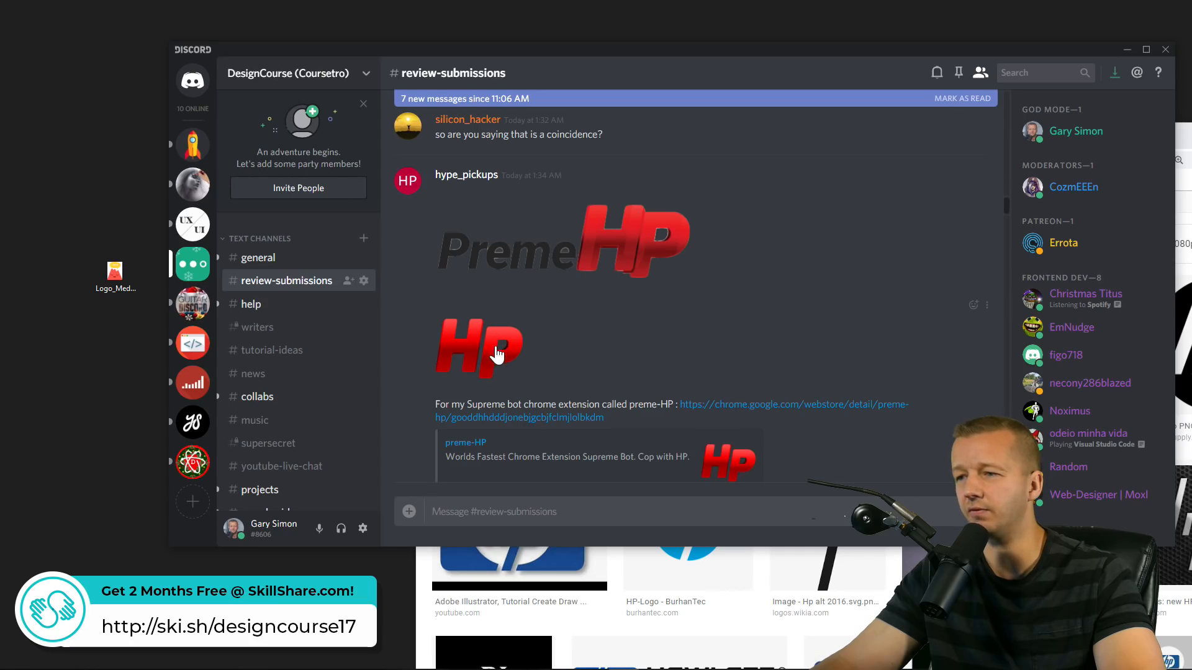
# Open the preme-HP extension's Chrome Web Store page from its submission, look through it and close it
pyautogui.click(731, 405)
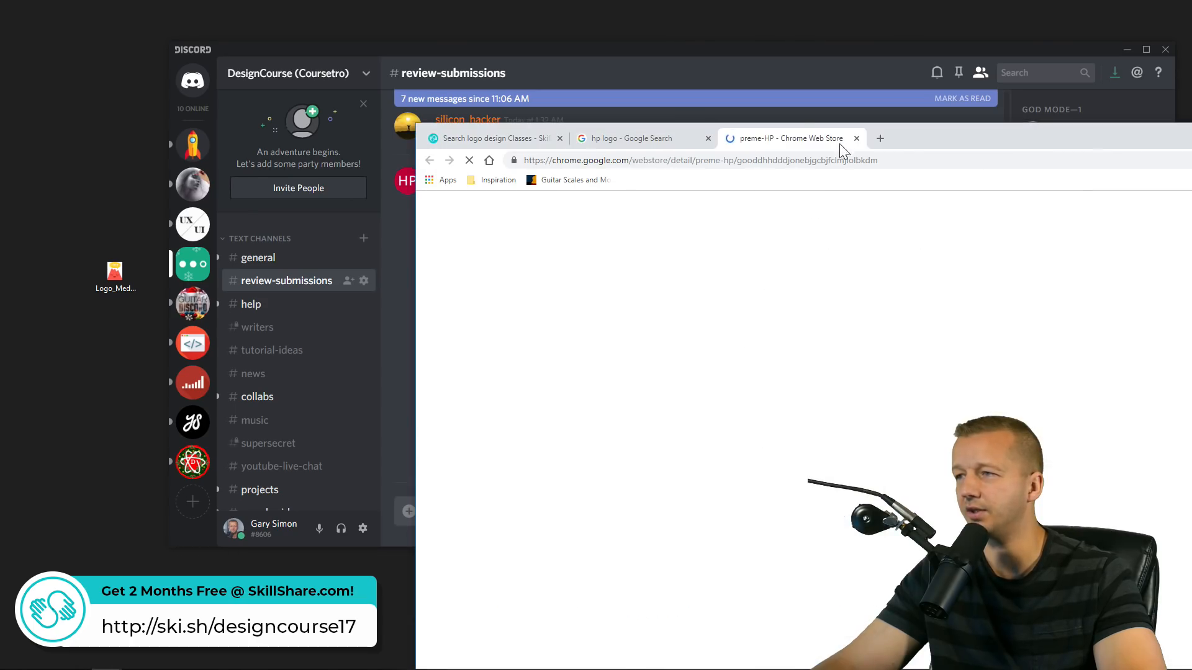
pyautogui.moveTo(914, 132); pyautogui.dragTo(625, 77)
pyautogui.scroll(-4, 370, 359)
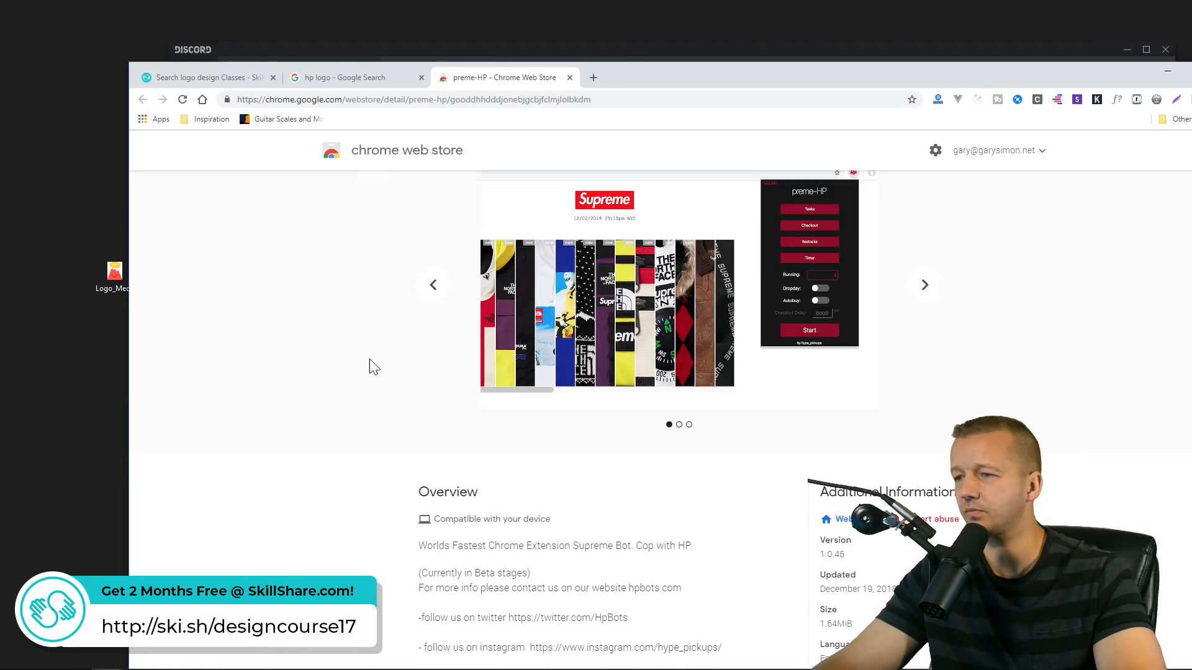
pyautogui.scroll(4, 345, 373)
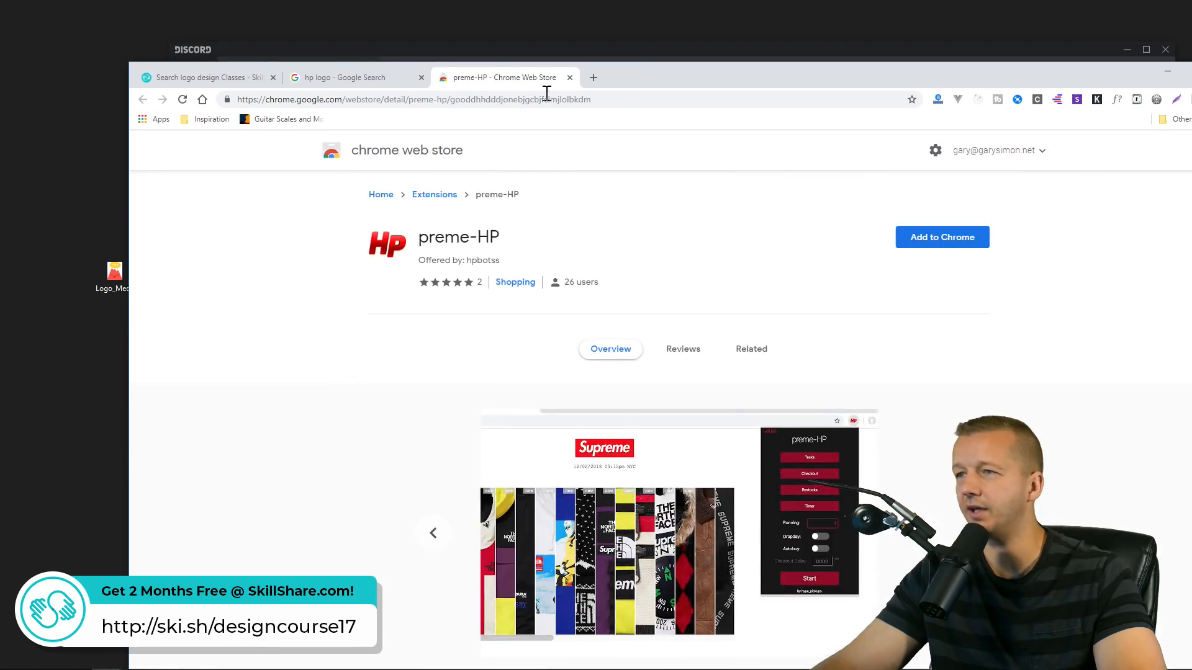
pyautogui.click(569, 77)
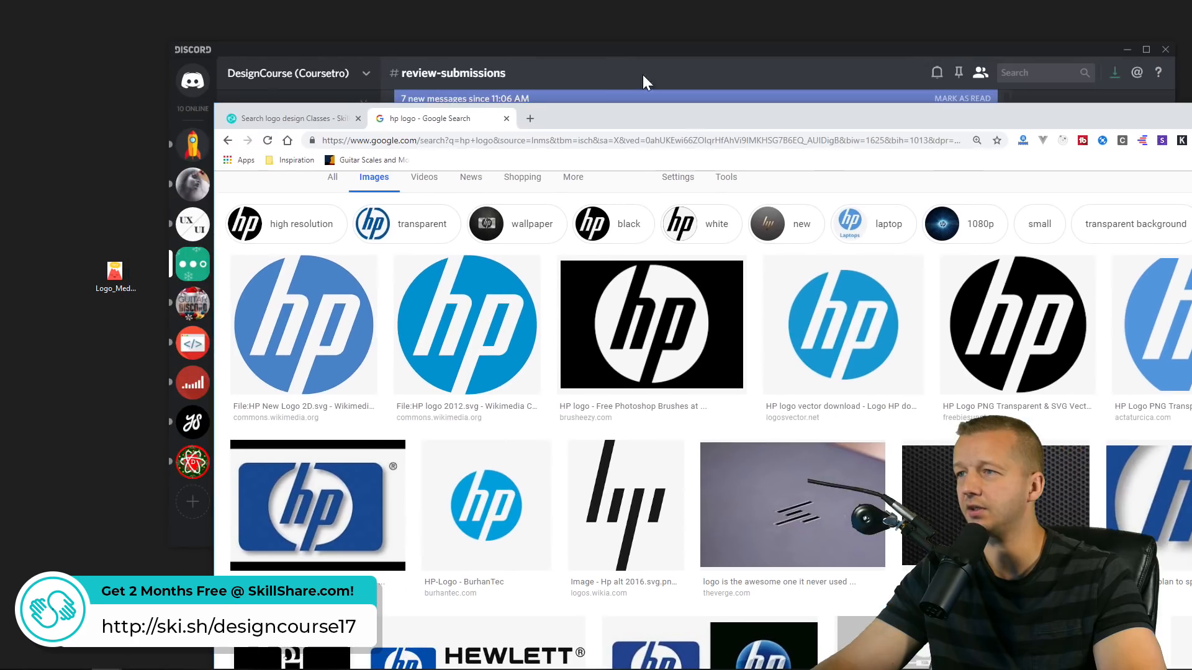
# Return to Discord and view the HP Bots robot logo, continuing to the GF logo submitted for Graphified
pyautogui.click(642, 74)
pyautogui.scroll(-10, 753, 240)
pyautogui.scroll(-5, 763, 242)
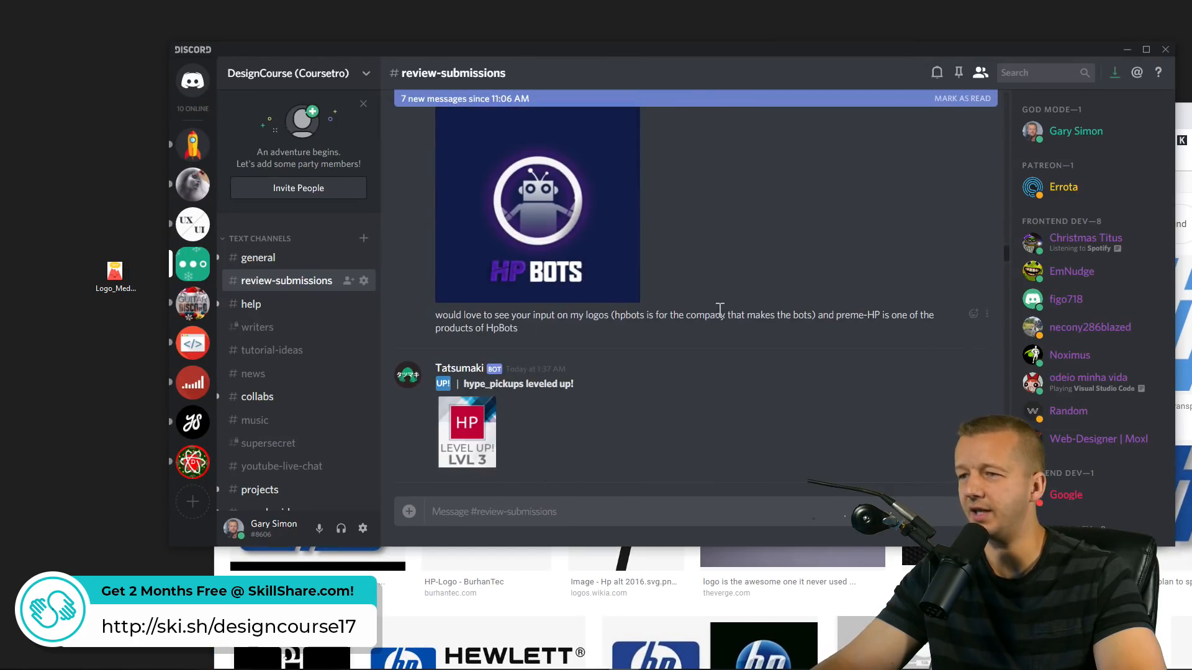
pyautogui.scroll(-10, 720, 308)
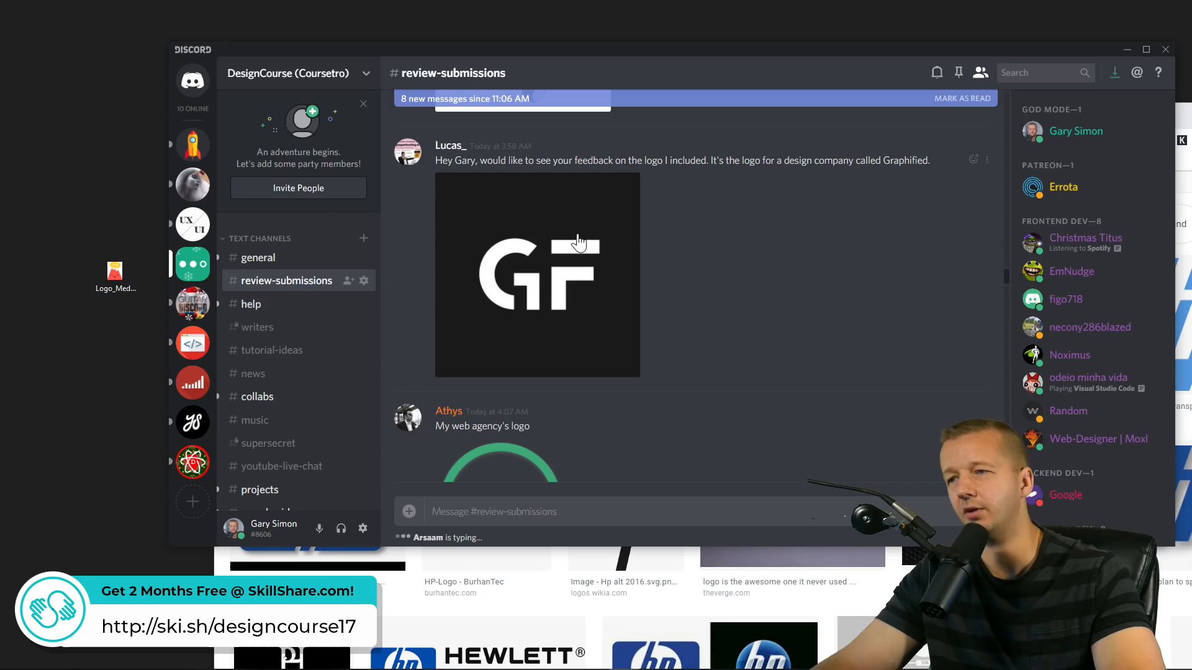
# Switch back to the Chrome browser, close the hp logo image results and reposition the browser window
pyautogui.click(689, 603)
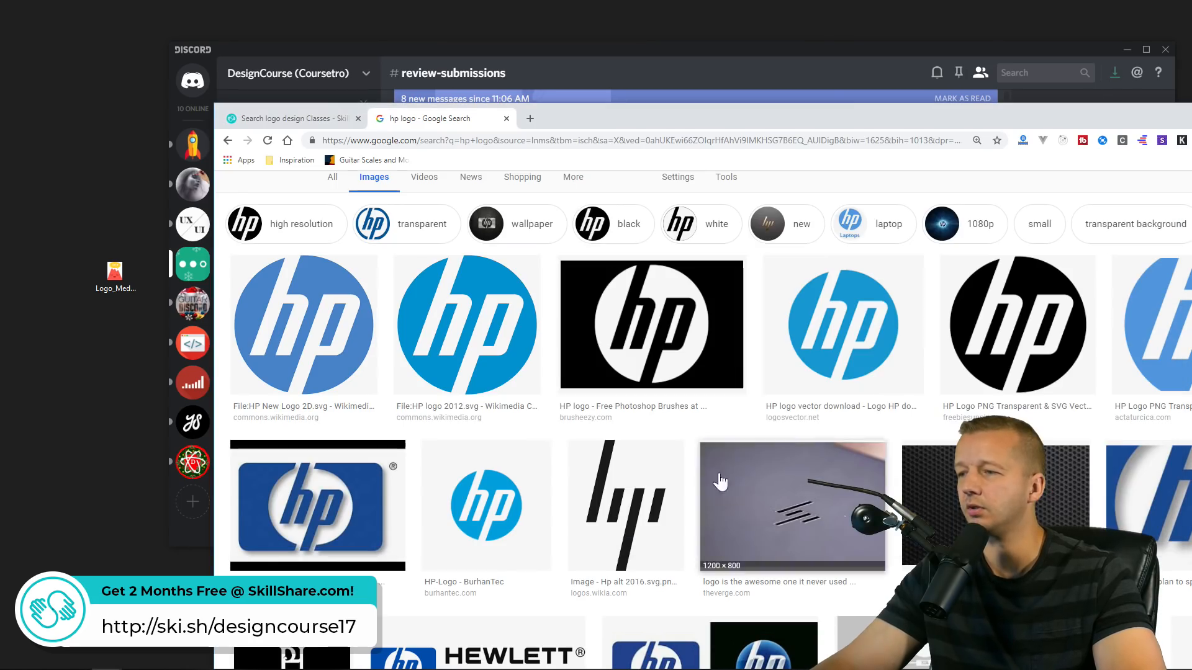
pyautogui.click(506, 118)
pyautogui.moveTo(578, 117); pyautogui.dragTo(553, 72)
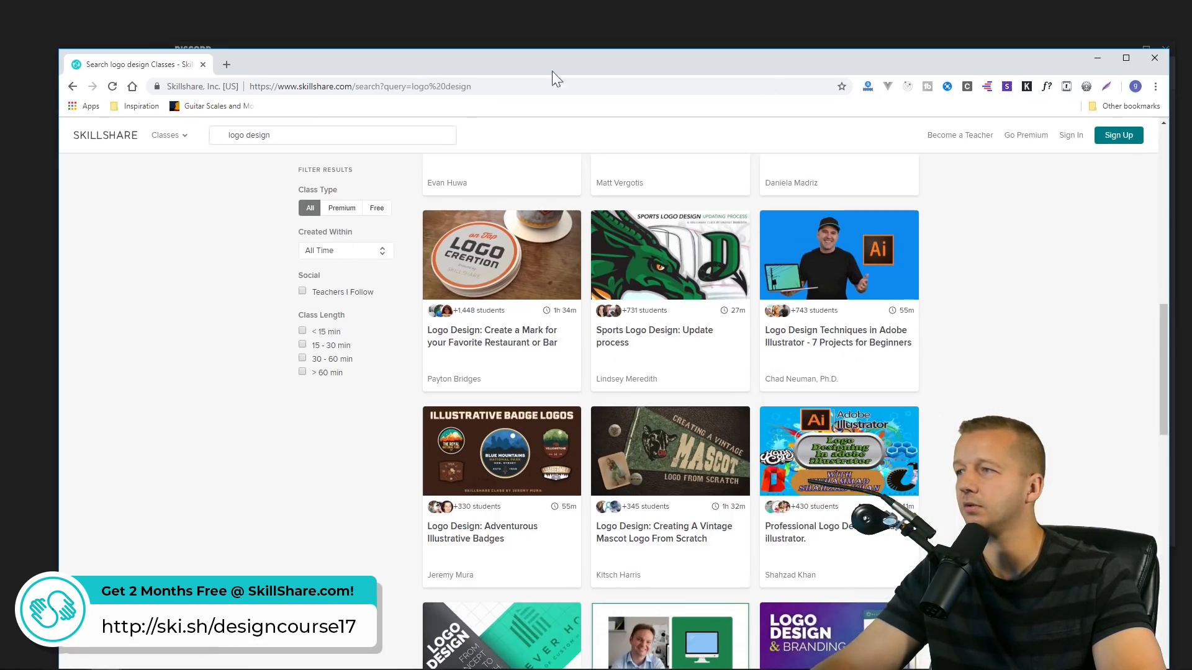
# Return to Discord and read the GF logo submission, focusing on the design company's name, Graphified
pyautogui.click(1096, 58)
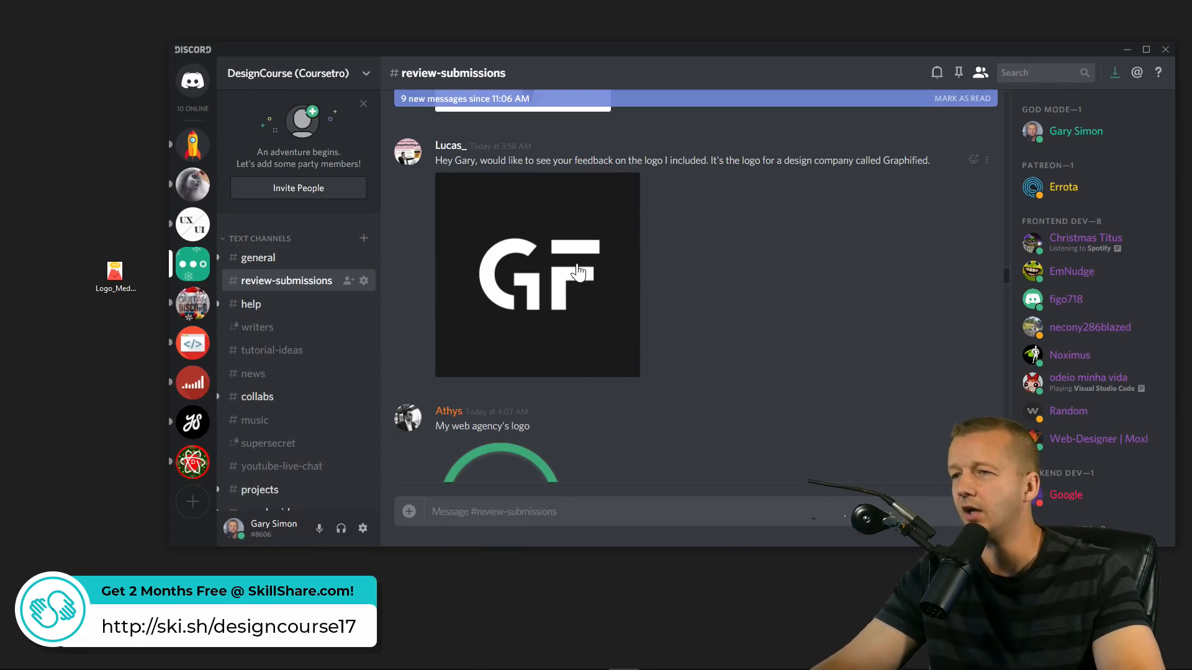
pyautogui.moveTo(523, 161); pyautogui.dragTo(643, 159)
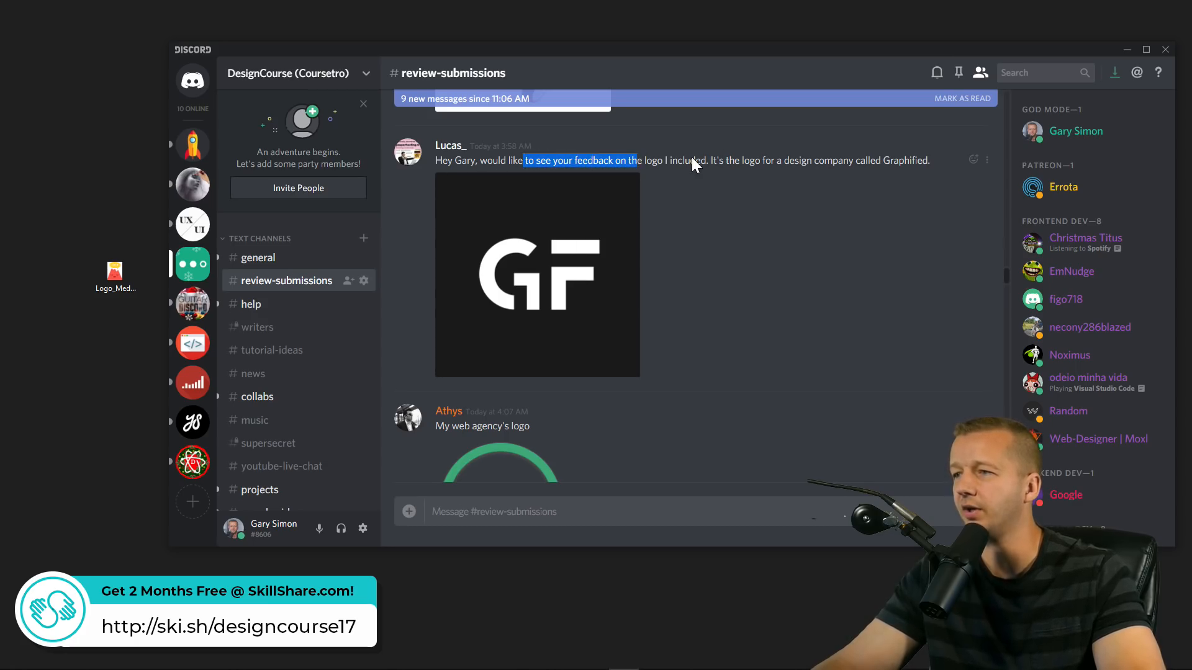
pyautogui.click(737, 159)
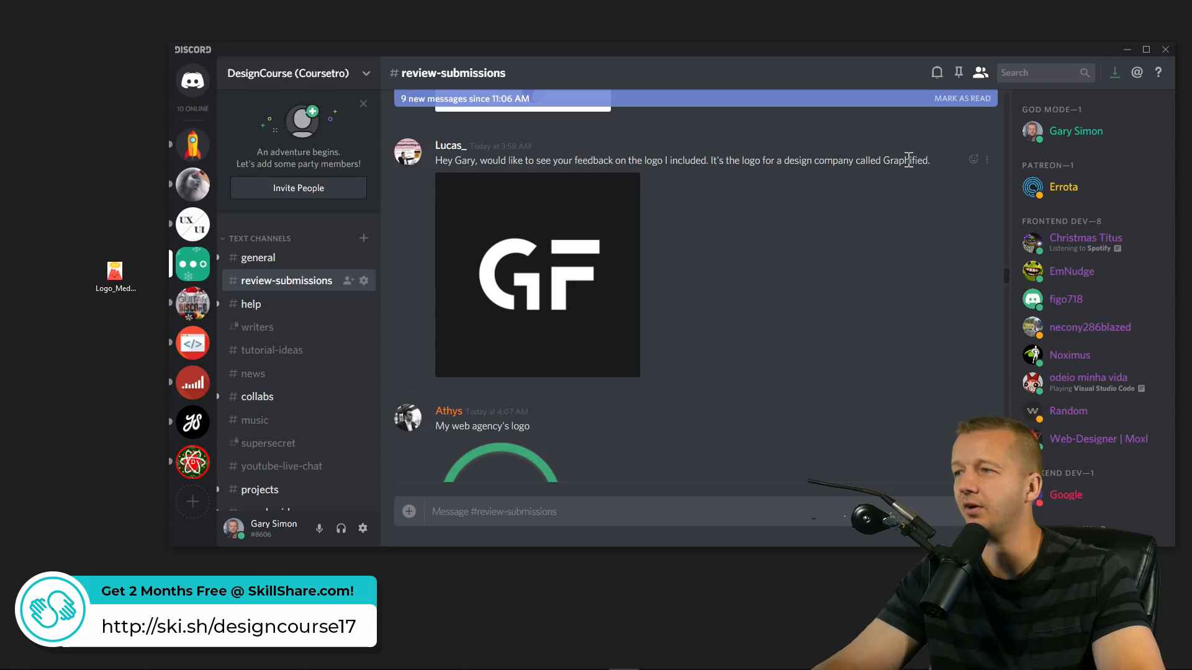
pyautogui.moveTo(885, 160); pyautogui.dragTo(909, 160)
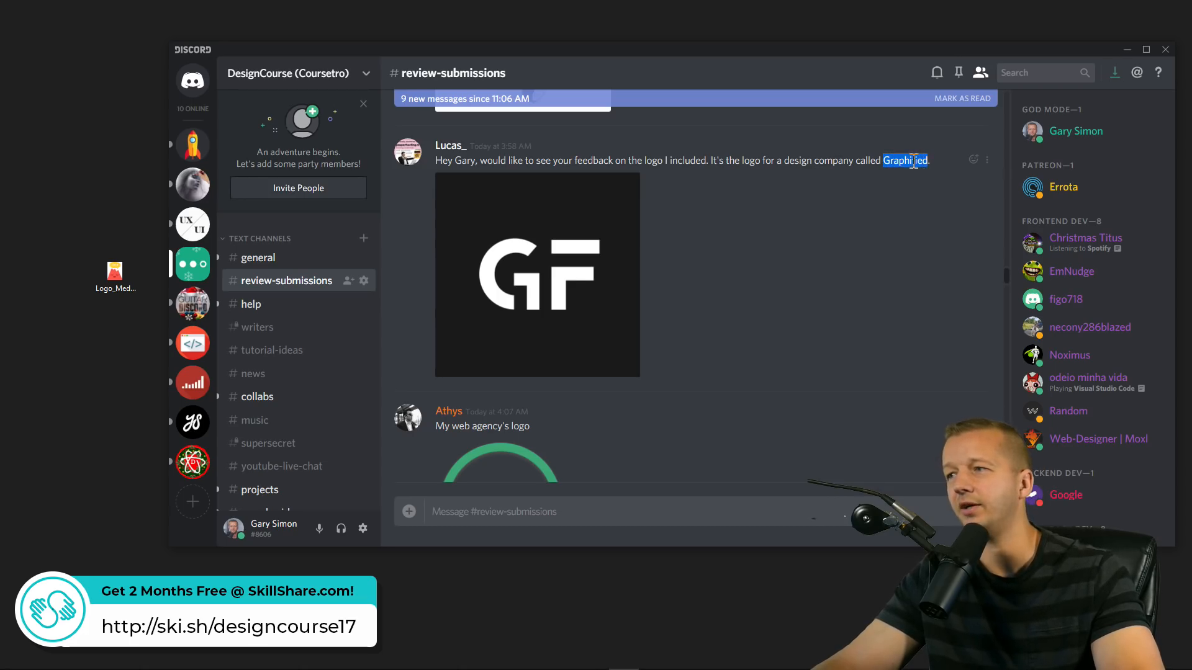
pyautogui.click(913, 161)
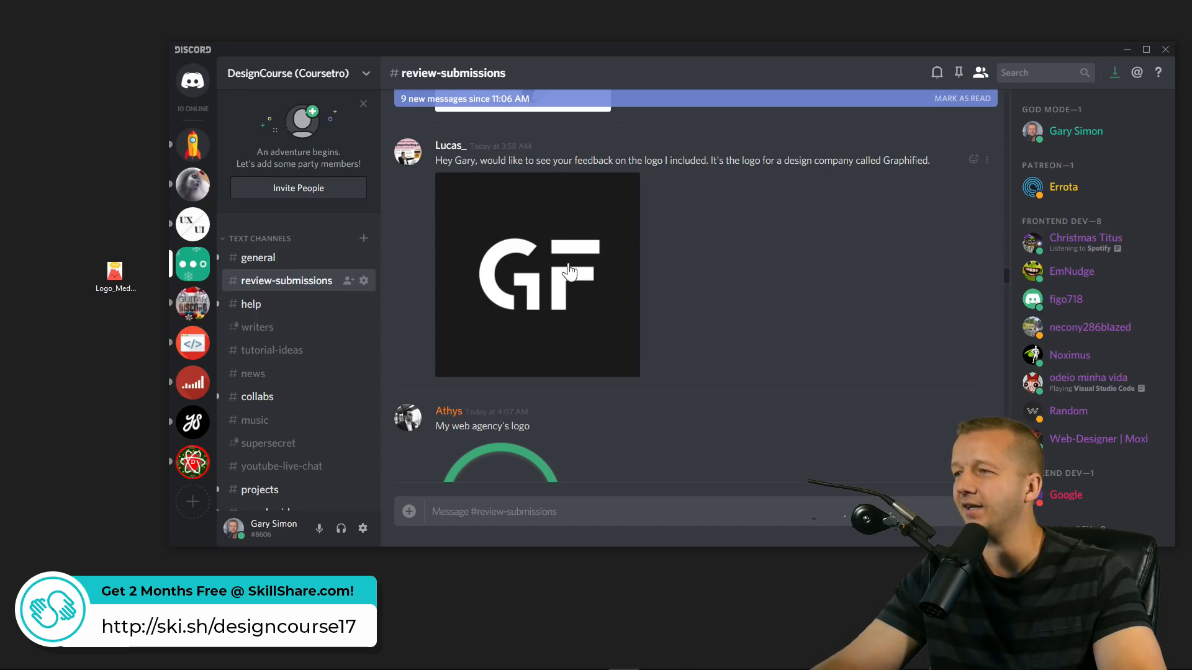
pyautogui.moveTo(881, 161); pyautogui.dragTo(928, 161)
pyautogui.click(926, 161)
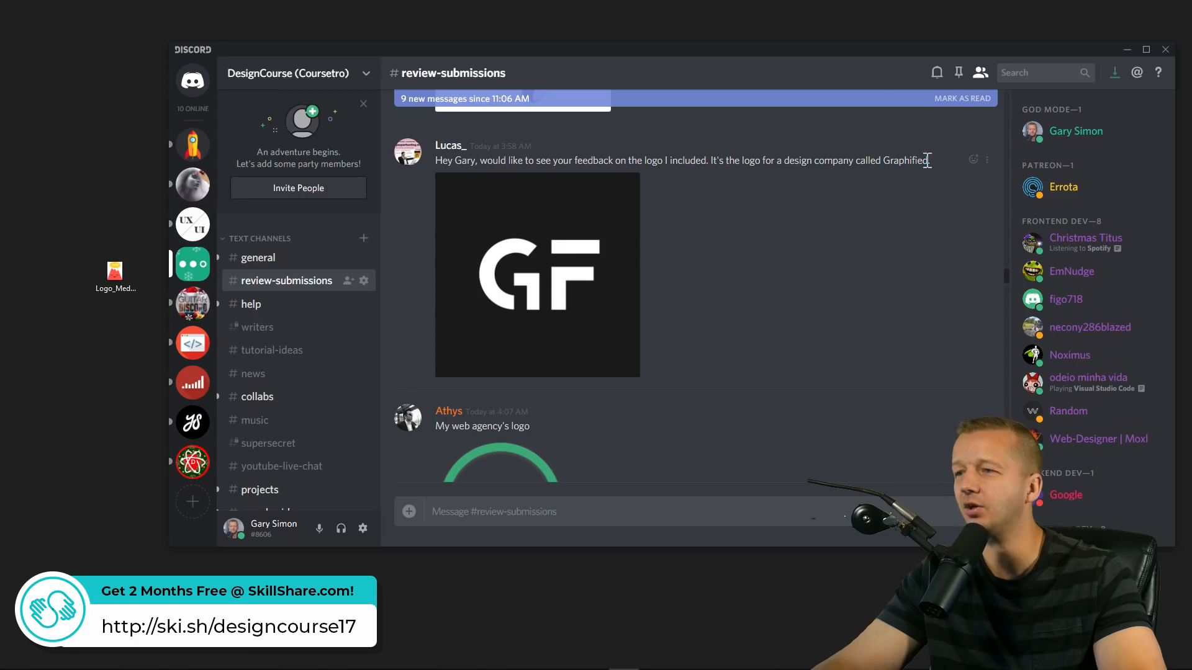
# Enlarge the submitted GF logo, save a copy of the image to the desktop and close the preview
pyautogui.click(554, 289)
pyautogui.rightClick(675, 252)
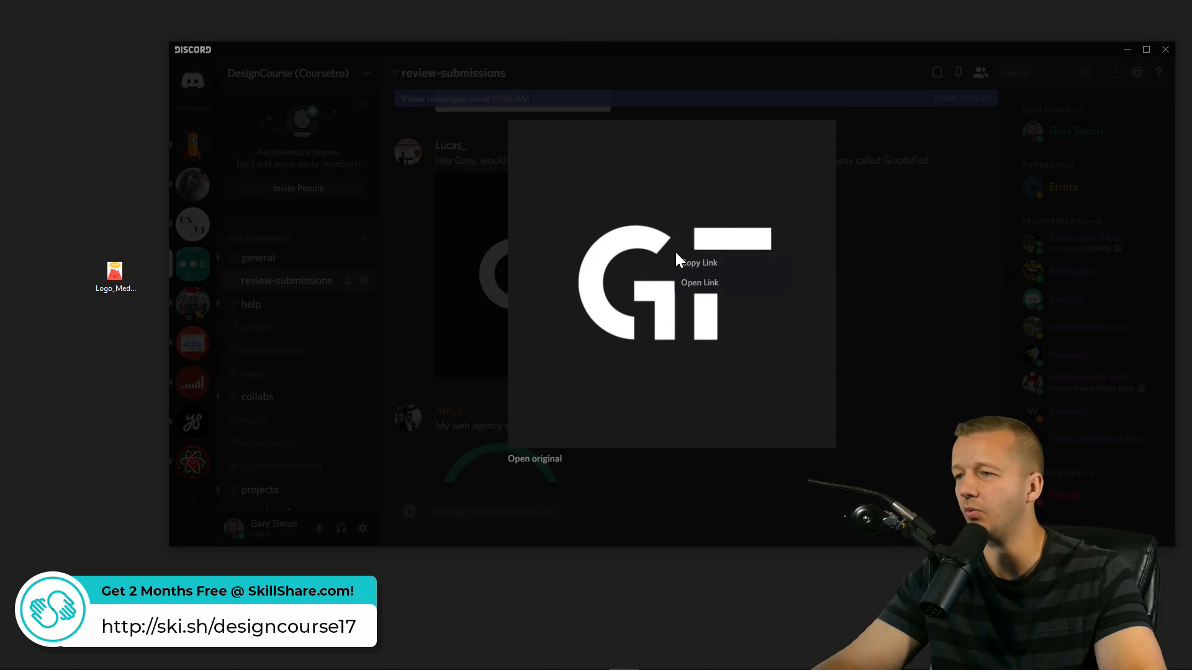
pyautogui.moveTo(650, 237); pyautogui.dragTo(113, 178)
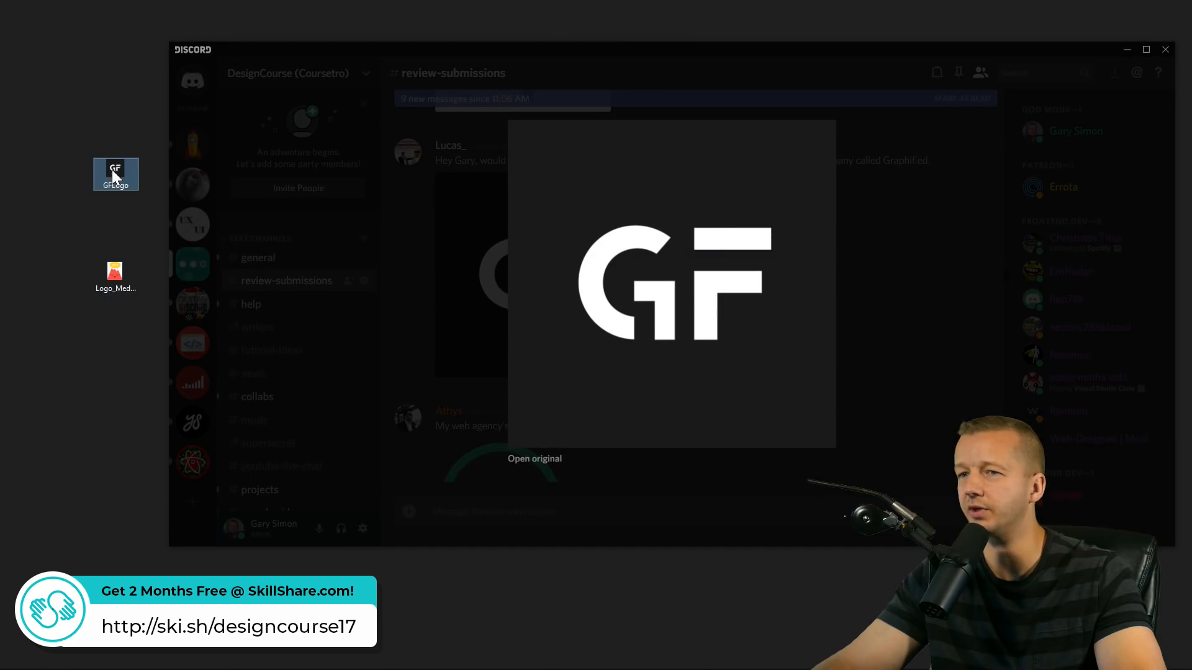
pyautogui.click(870, 249)
# Switch to Illustrator and delete all the volcano artwork from the artboard
pyautogui.moveTo(503, 666)
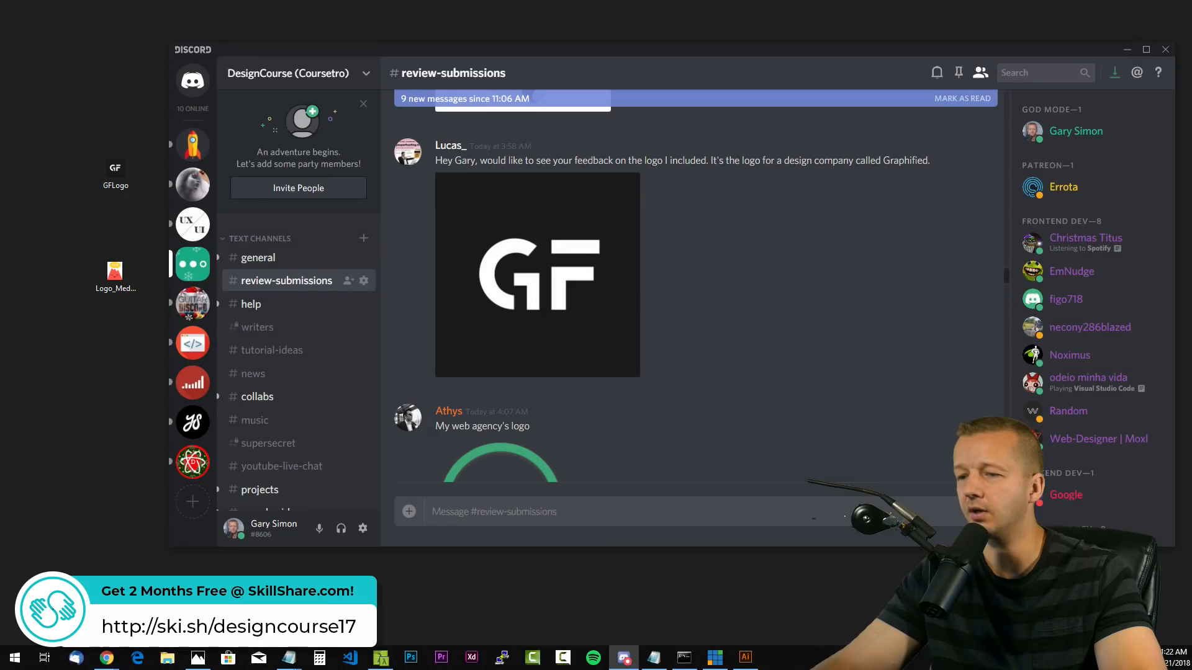
pyautogui.click(745, 657)
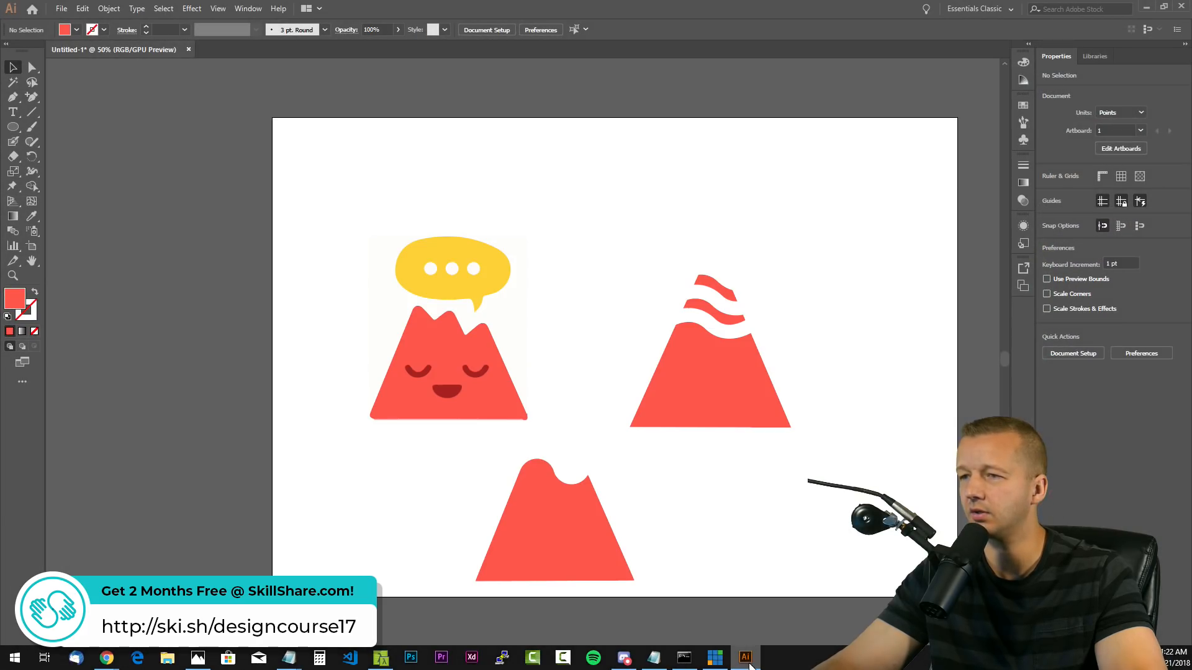
pyautogui.moveTo(833, 551); pyautogui.dragTo(474, 263)
pyautogui.press('Delete')
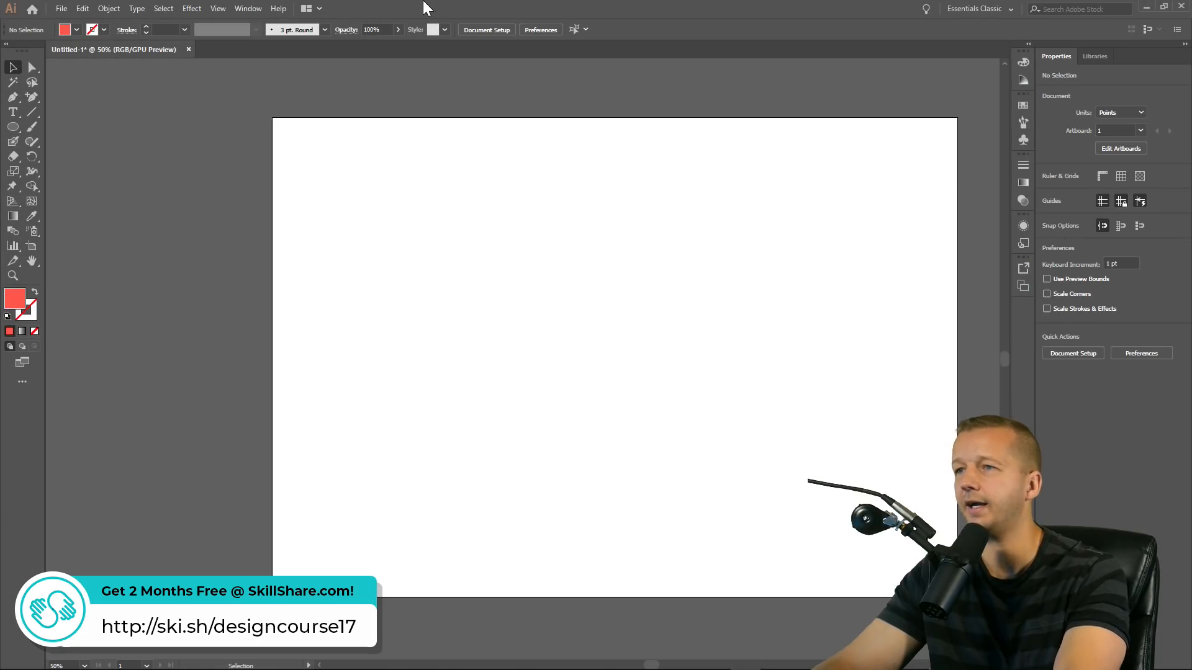
# Place the GFLogo image from the desktop into the Illustrator document and position it on the artboard
pyautogui.doubleClick(420, 16)
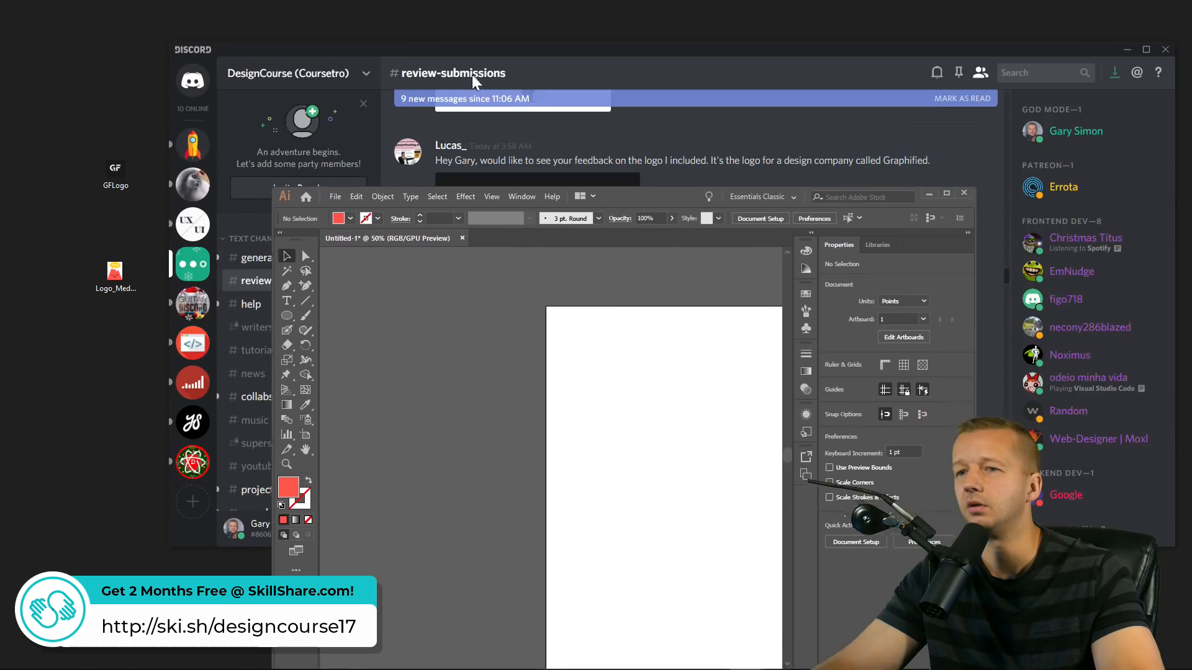
pyautogui.moveTo(114, 170); pyautogui.dragTo(571, 391)
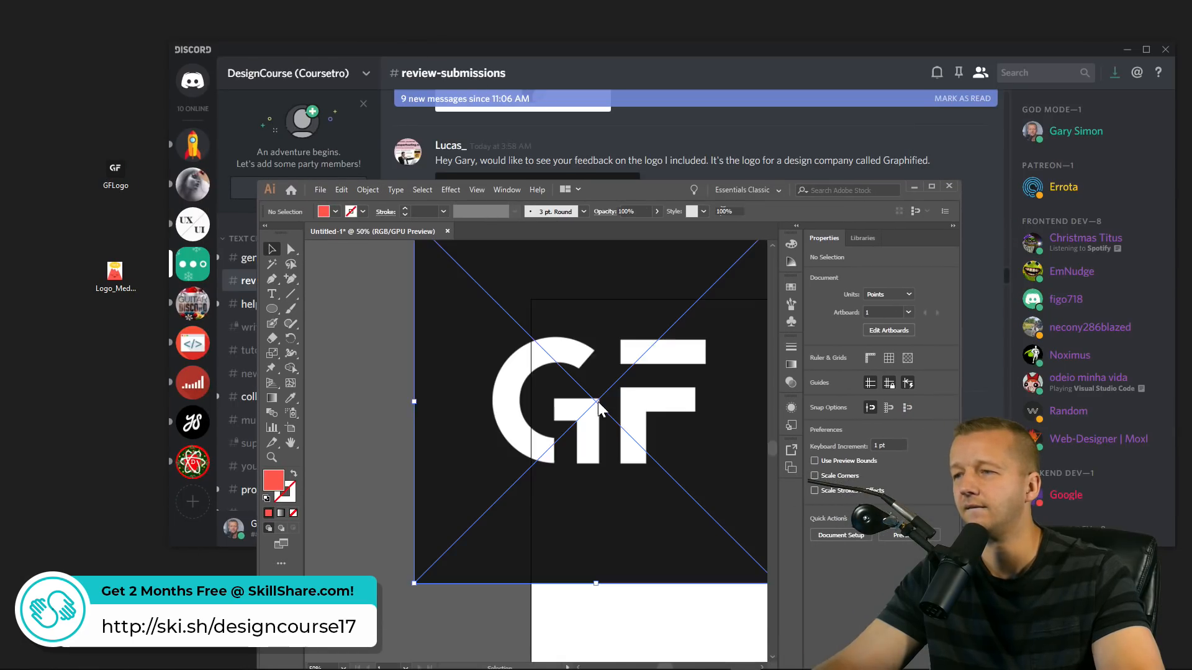
pyautogui.doubleClick(656, 192)
pyautogui.moveTo(342, 231)
pyautogui.mouseDown()
pyautogui.moveTo(515, 293)
pyautogui.moveTo(550, 359)
pyautogui.mouseUp()
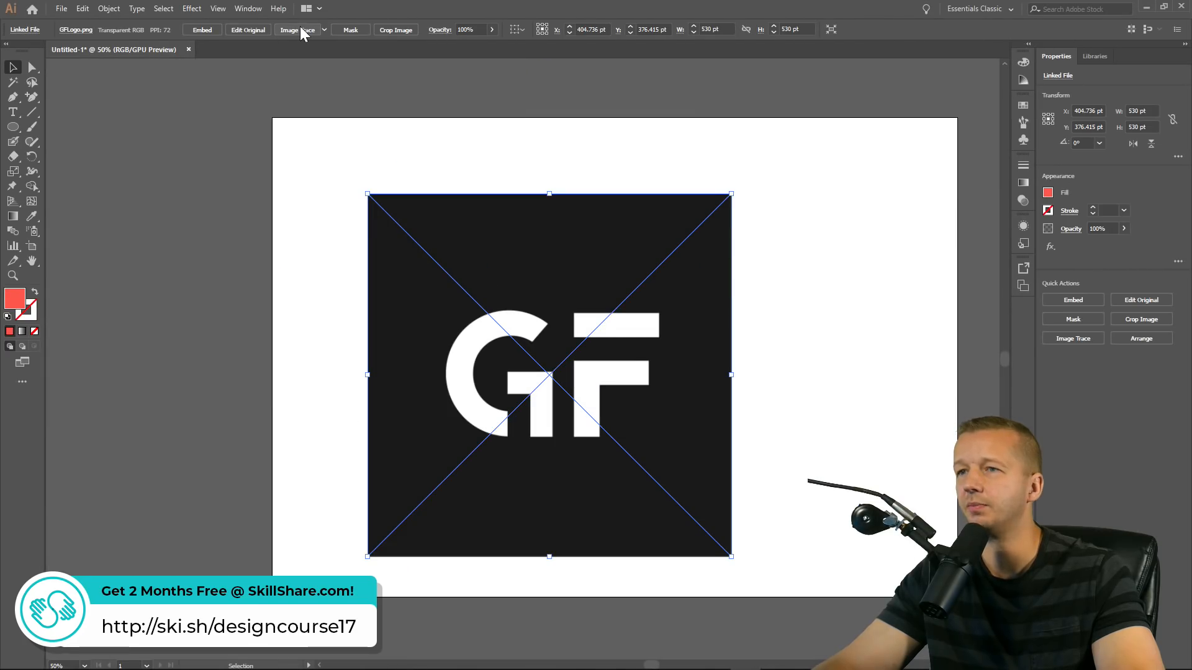
# Image Trace the GF logo, expand the tracing and delete its black background
pyautogui.click(298, 30)
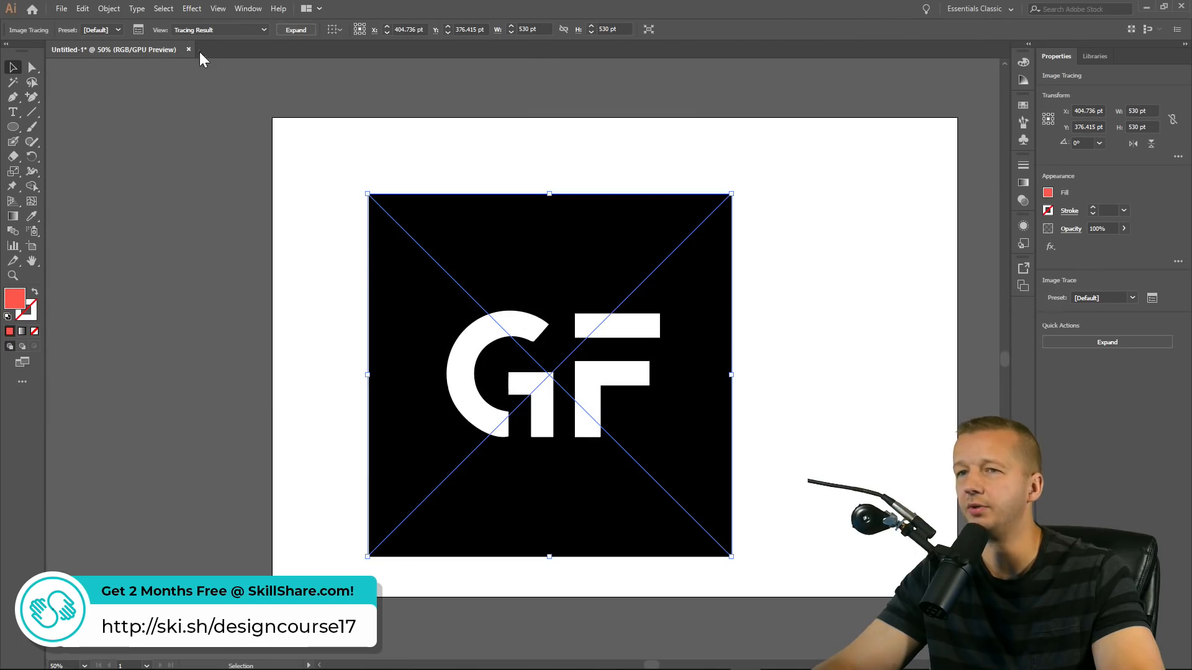
pyautogui.click(293, 31)
pyautogui.click(31, 67)
pyautogui.moveTo(293, 121); pyautogui.dragTo(802, 227)
pyautogui.press('Delete')
pyautogui.press('Delete')
# Fill all the traced GF letter shapes with black and deselect them
pyautogui.moveTo(375, 231); pyautogui.dragTo(778, 520)
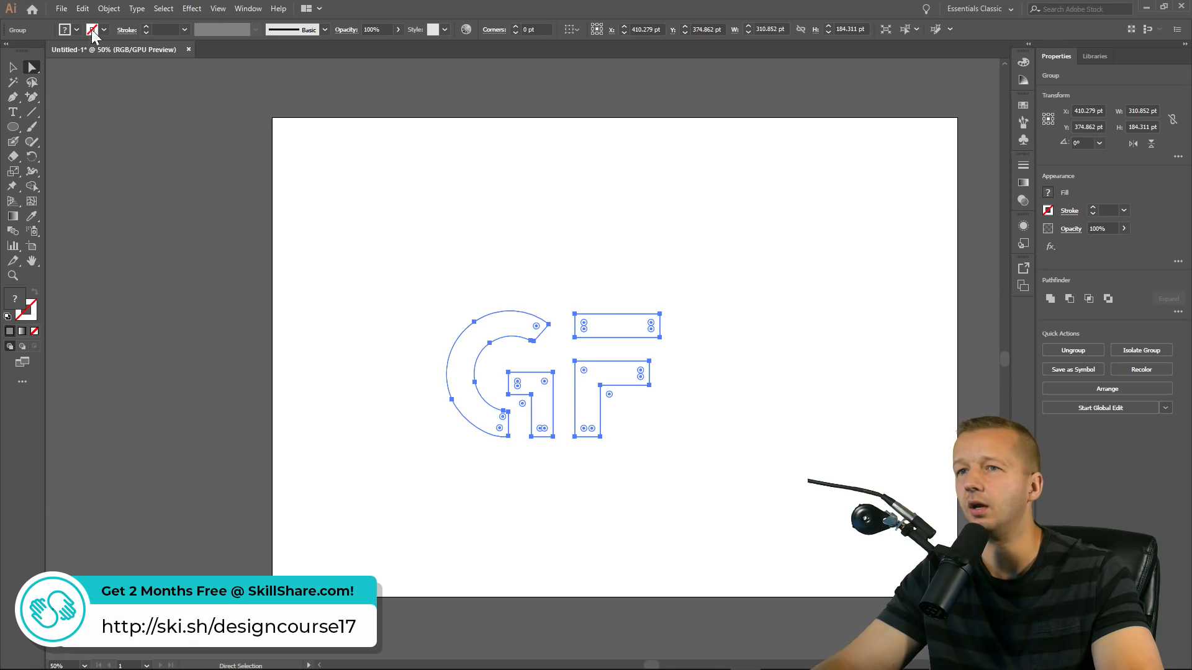
pyautogui.click(76, 29)
pyautogui.click(34, 50)
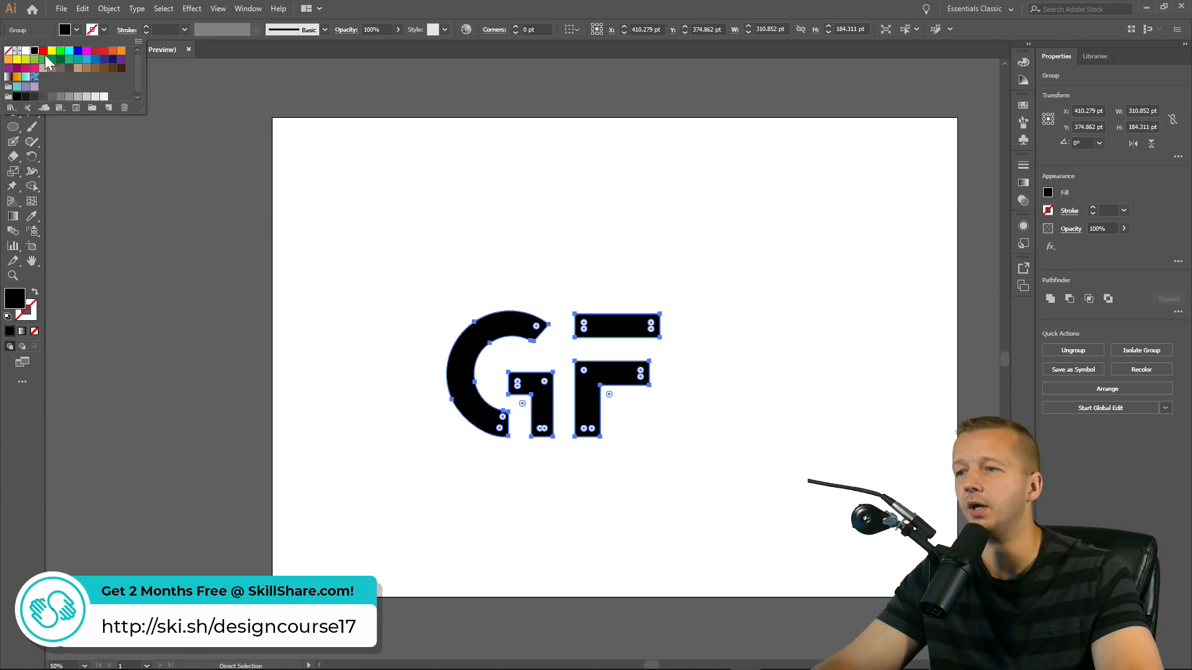
pyautogui.click(273, 204)
pyautogui.click(379, 213)
# Move the whole black GF logo up and to the left on the artboard
pyautogui.click(12, 67)
pyautogui.moveTo(440, 208); pyautogui.dragTo(664, 450)
pyautogui.moveTo(587, 392); pyautogui.dragTo(502, 339)
pyautogui.moveTo(640, 340); pyautogui.dragTo(555, 342)
pyautogui.moveTo(422, 333)
pyautogui.mouseDown()
pyautogui.moveTo(460, 322)
pyautogui.moveTo(467, 334)
pyautogui.moveTo(440, 348)
pyautogui.mouseUp()
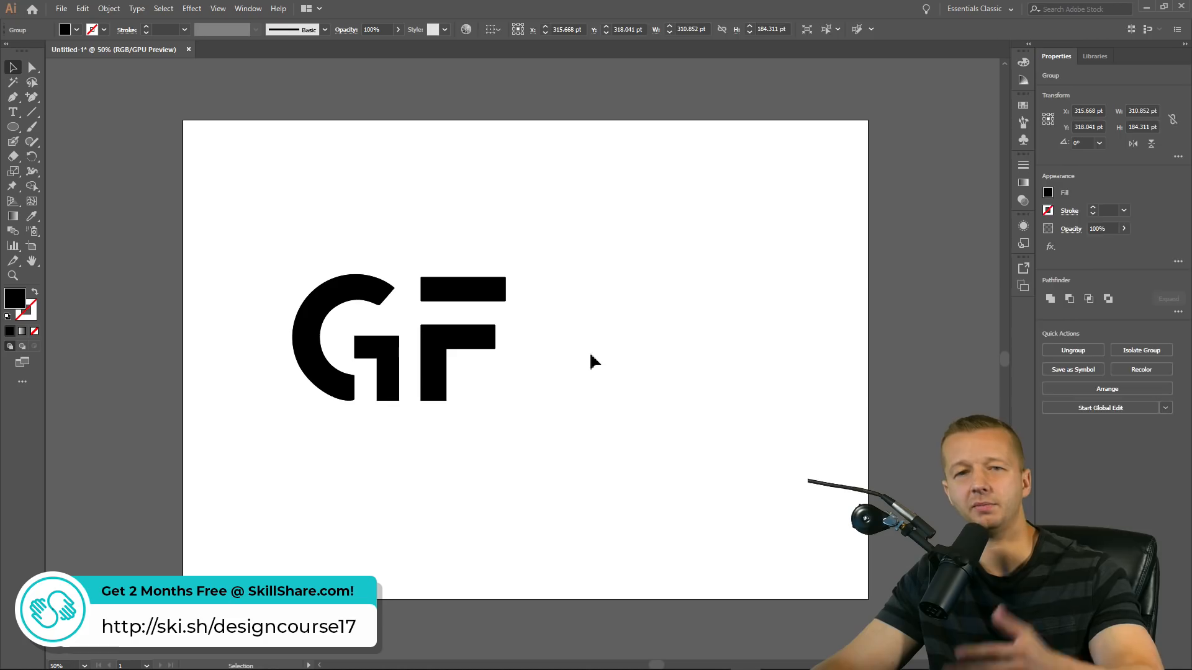
# Examine the G and F letterforms of the traced logo and the spacing between them
pyautogui.click(593, 361)
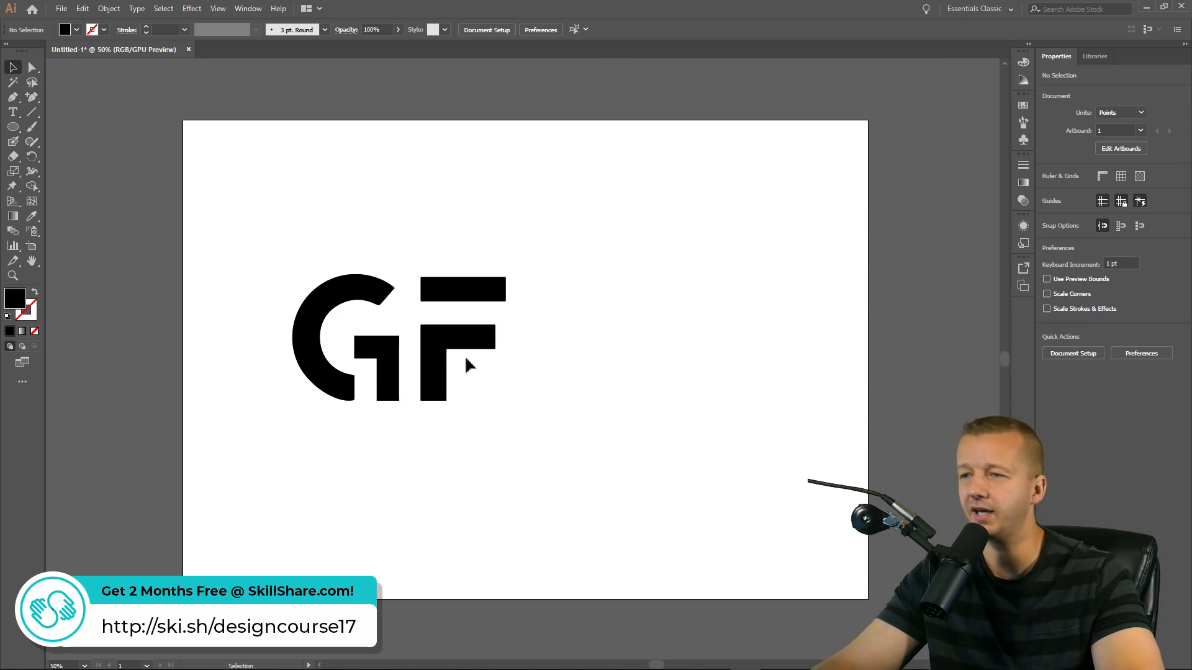
pyautogui.moveTo(566, 389); pyautogui.dragTo(608, 426)
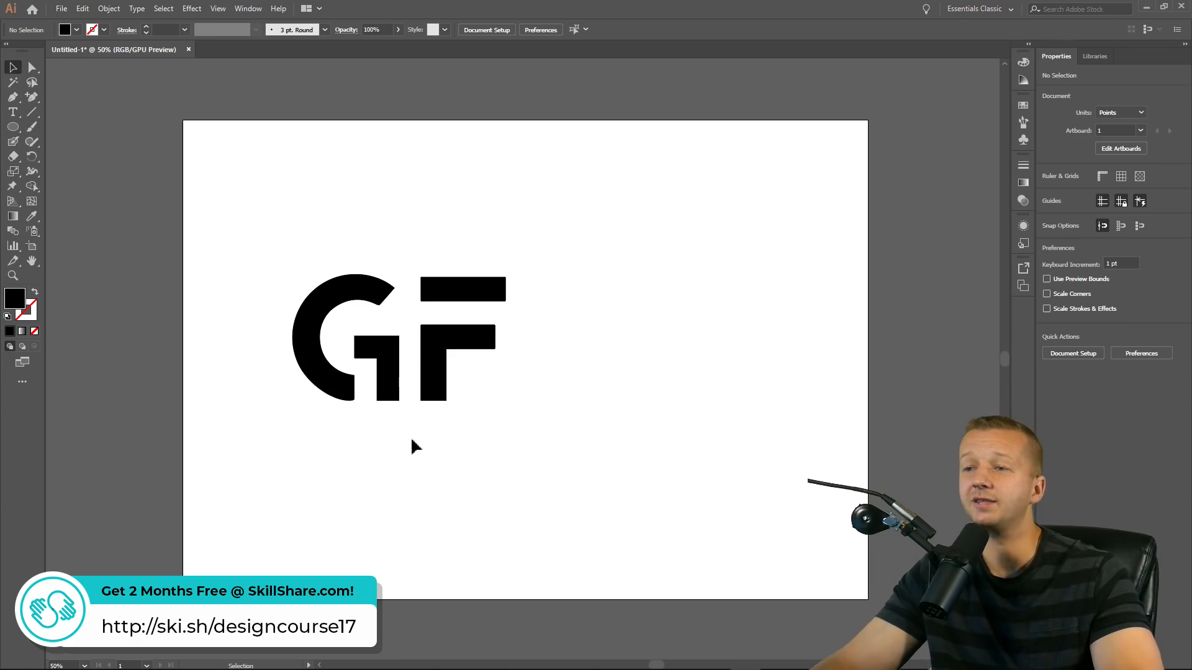
pyautogui.moveTo(305, 260); pyautogui.dragTo(405, 447)
pyautogui.moveTo(419, 227); pyautogui.dragTo(505, 452)
pyautogui.click(543, 457)
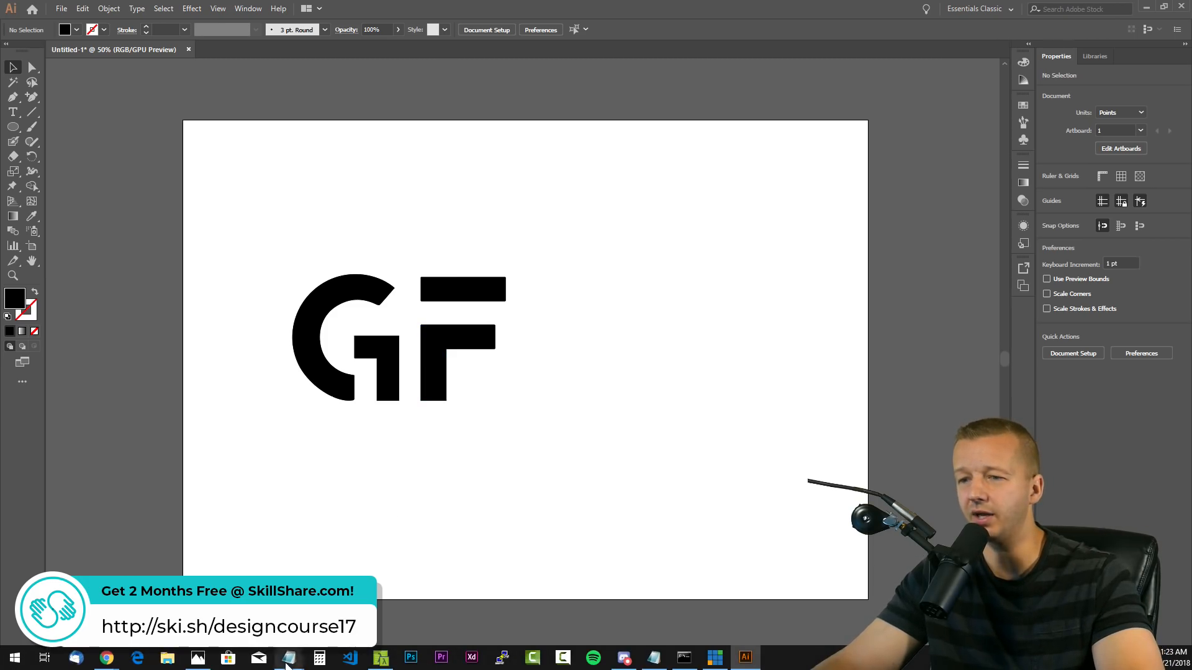
# Switch to Discord to reread the Graphified logo description, and return to Illustrator
pyautogui.moveTo(114, 663)
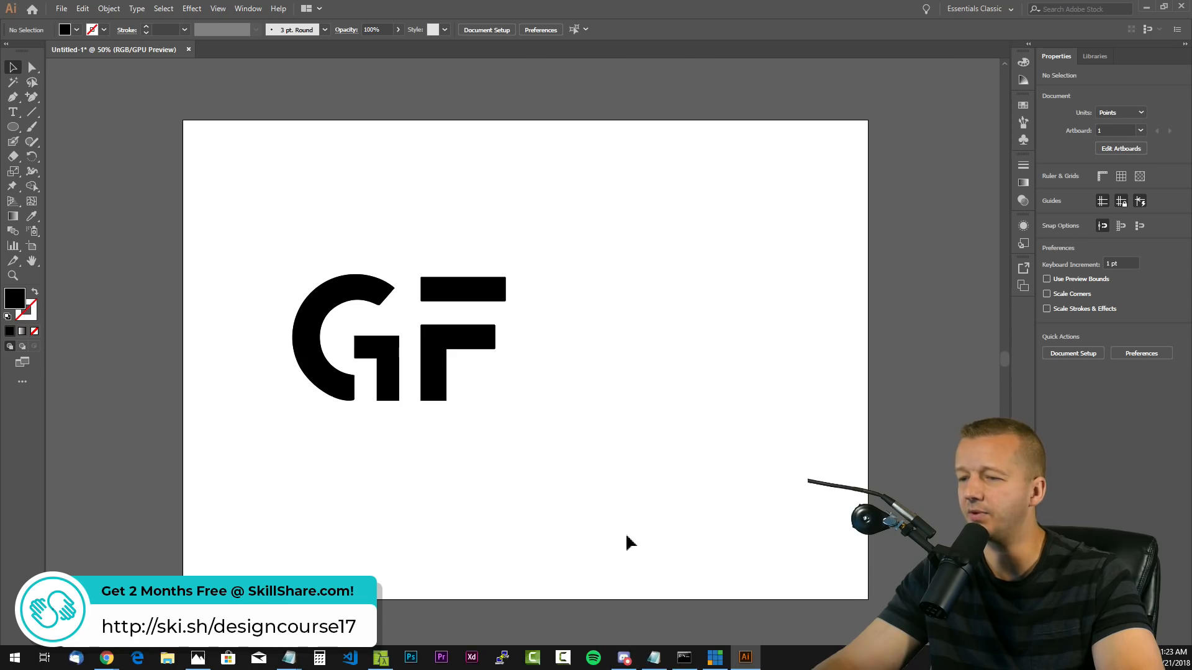
pyautogui.click(626, 659)
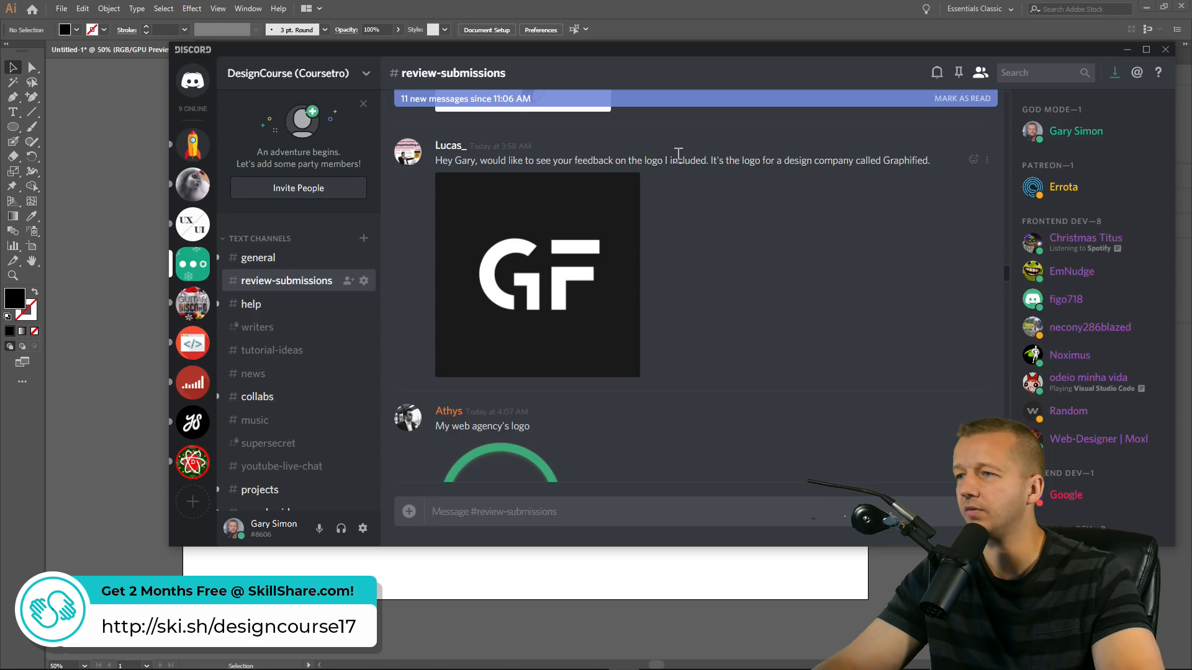
pyautogui.click(918, 159)
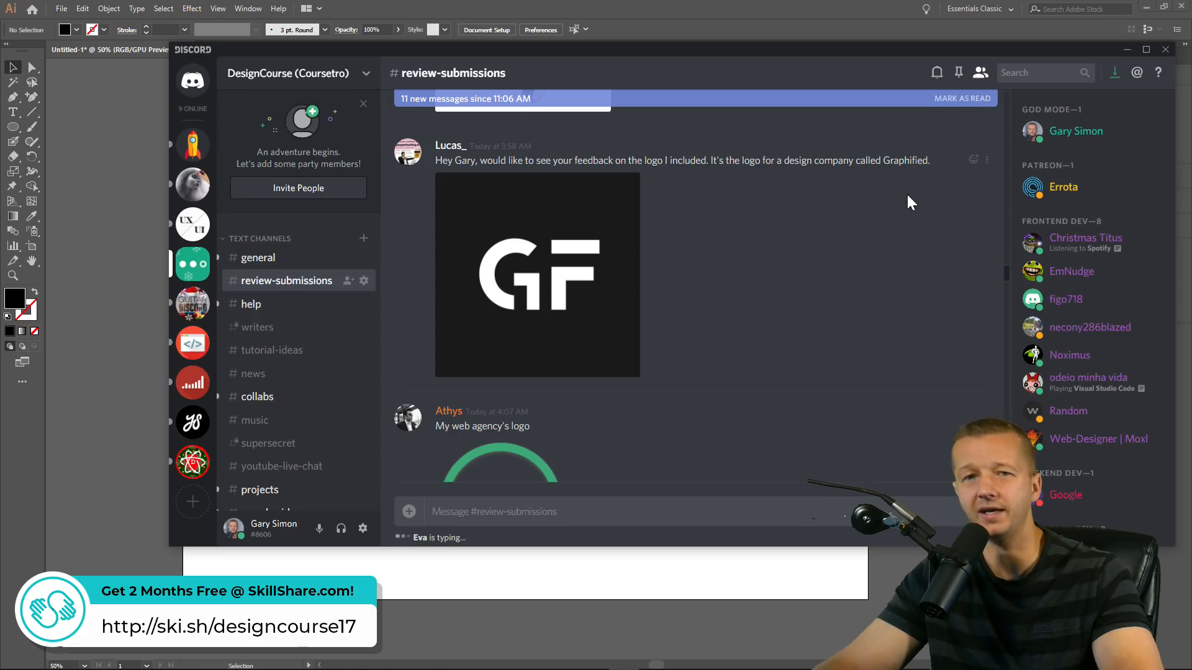
pyautogui.click(123, 208)
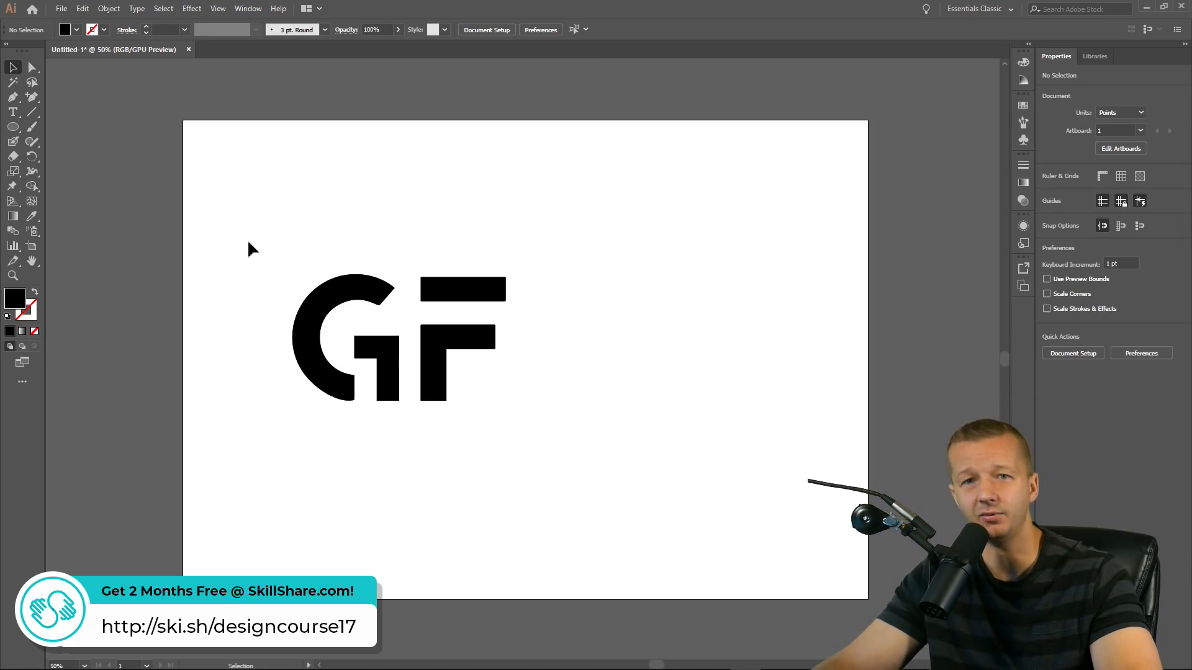
# Inspect the separated bars of the F in the traced GF logo
pyautogui.moveTo(522, 256); pyautogui.dragTo(574, 298)
pyautogui.click(505, 234)
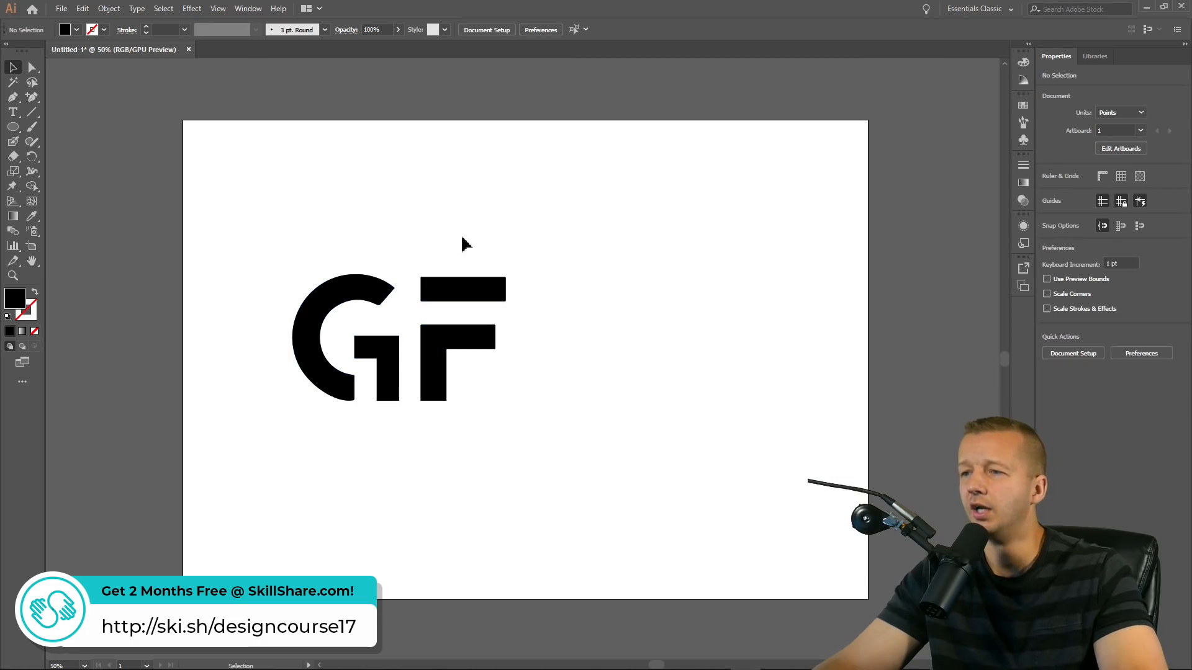
pyautogui.click(467, 298)
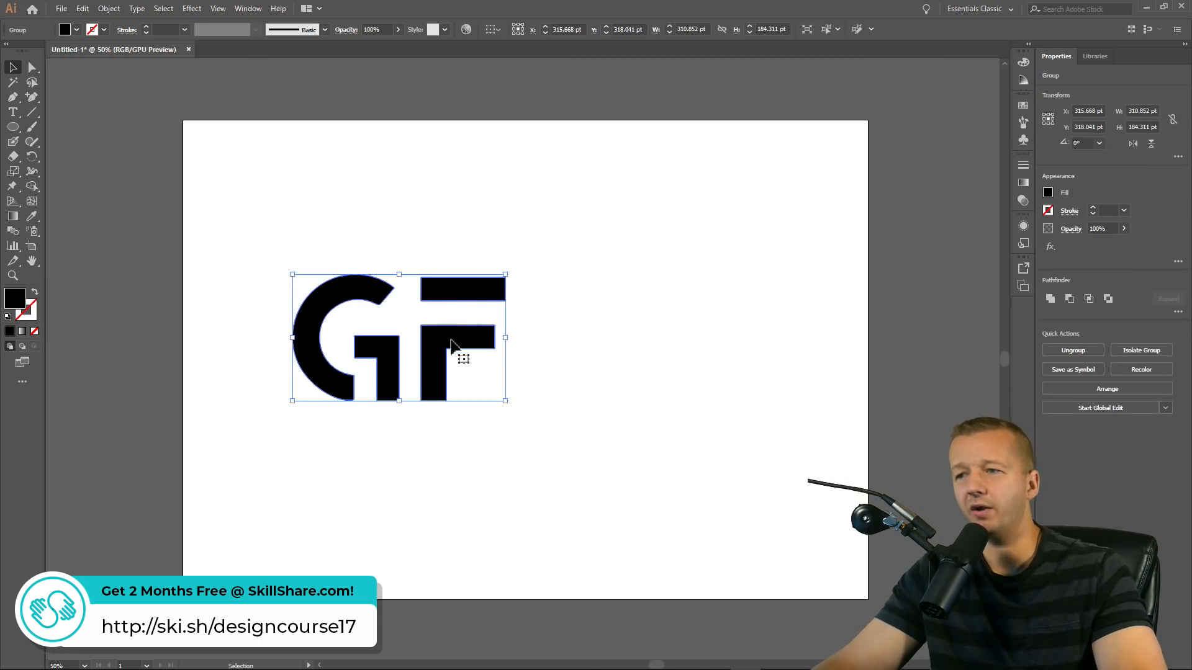
pyautogui.click(538, 323)
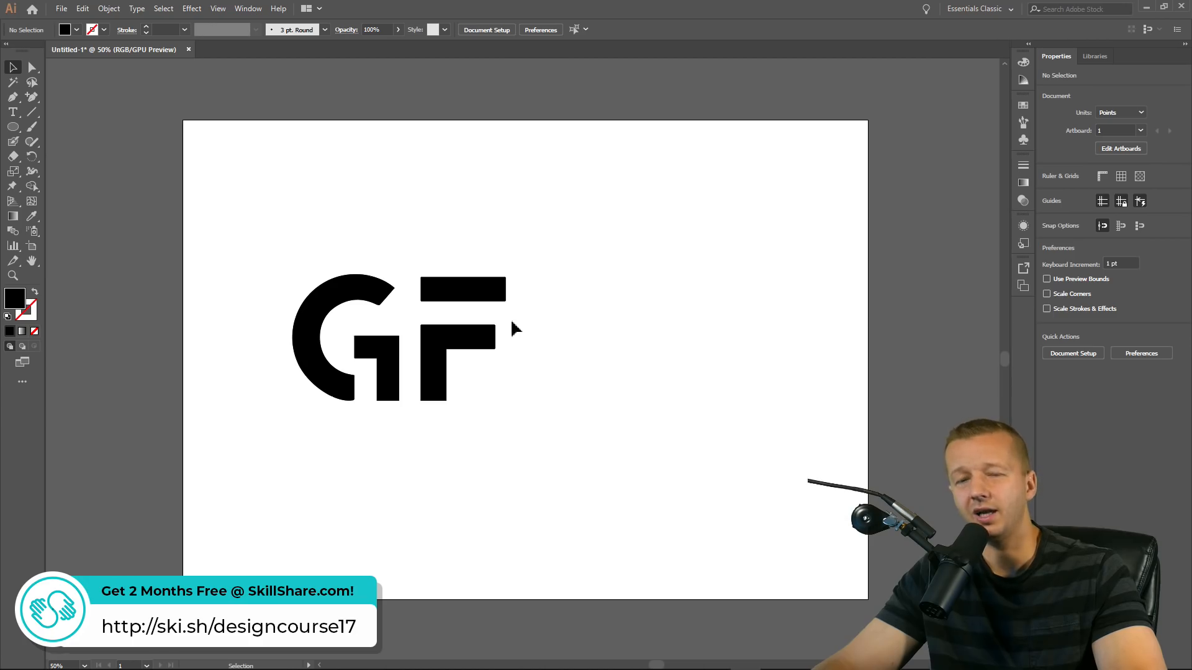
pyautogui.click(473, 352)
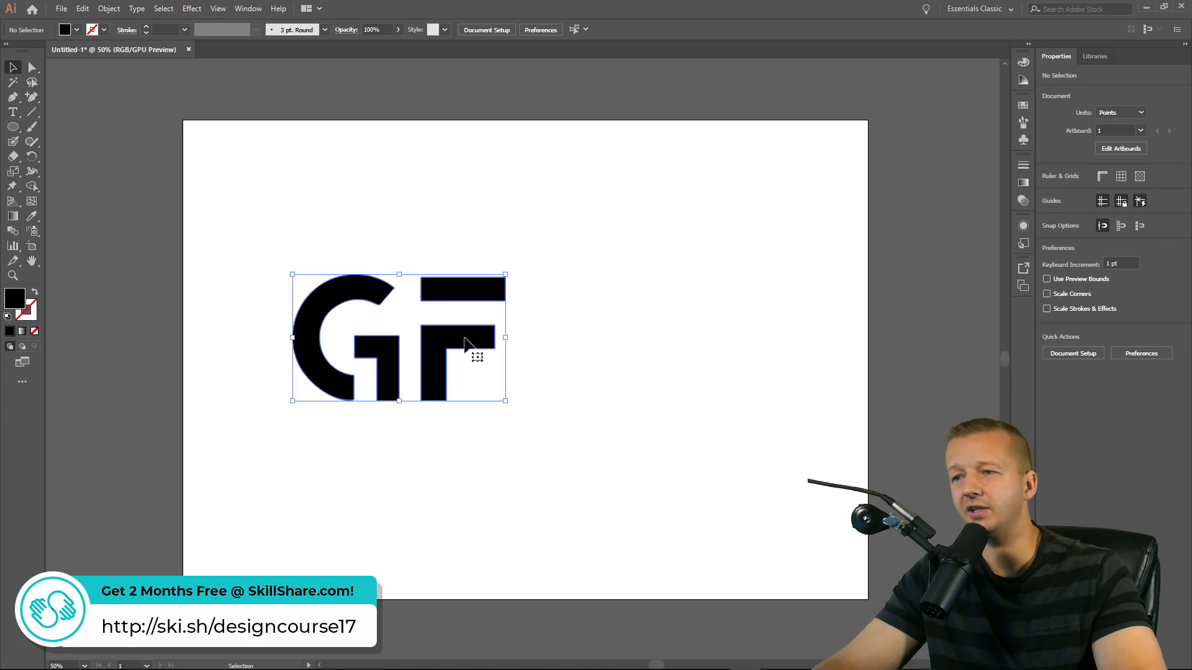
pyautogui.click(549, 326)
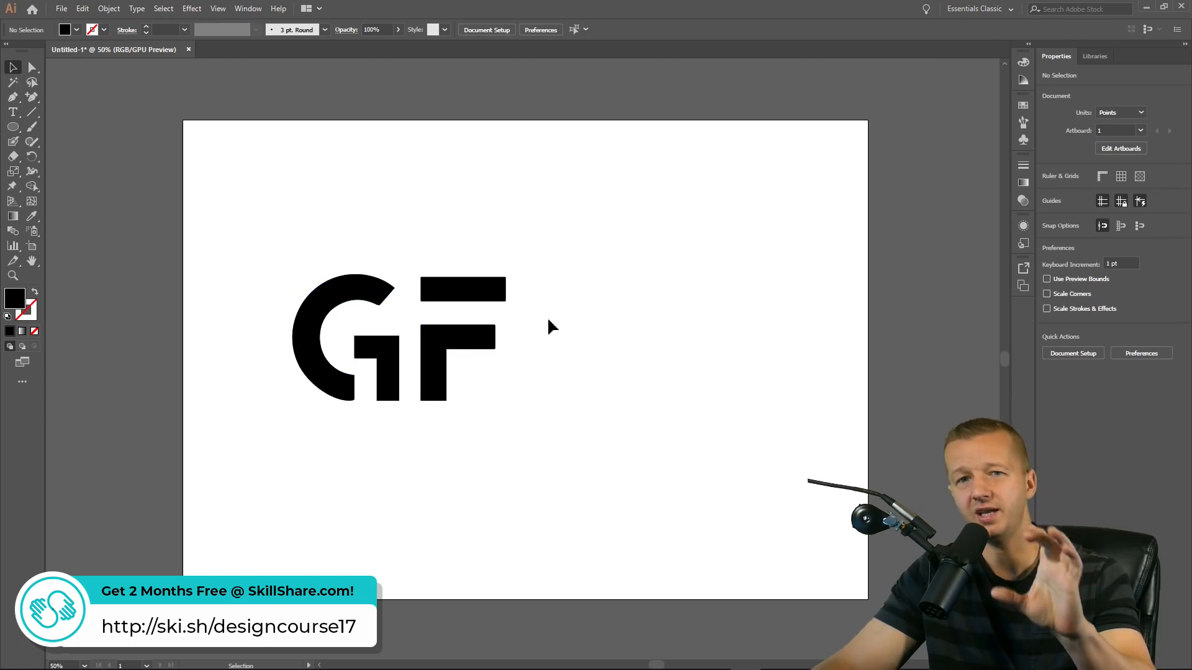
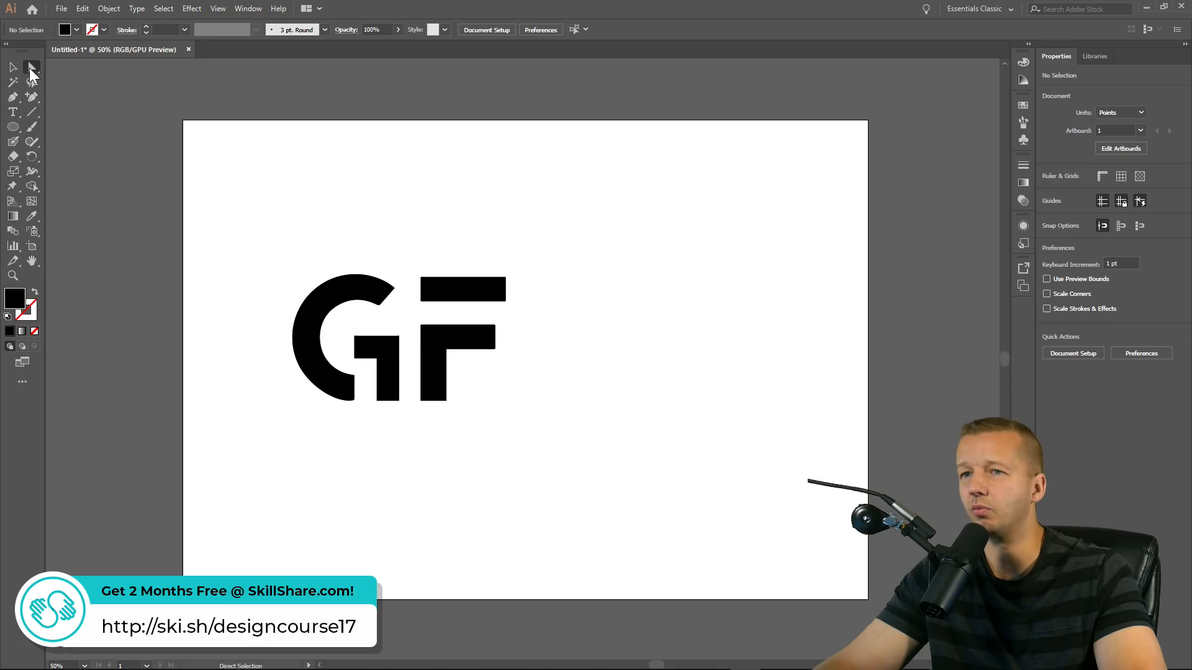
# Duplicate the GF logo to the right of the original and ungroup the copy
pyautogui.moveTo(412, 221); pyautogui.dragTo(467, 260)
pyautogui.moveTo(372, 229)
pyautogui.mouseDown()
pyautogui.moveTo(458, 237)
pyautogui.moveTo(353, 217)
pyautogui.mouseUp()
pyautogui.press('v')
pyautogui.click(304, 273)
pyautogui.moveTo(304, 274); pyautogui.dragTo(541, 261)
pyautogui.rightClick(540, 261)
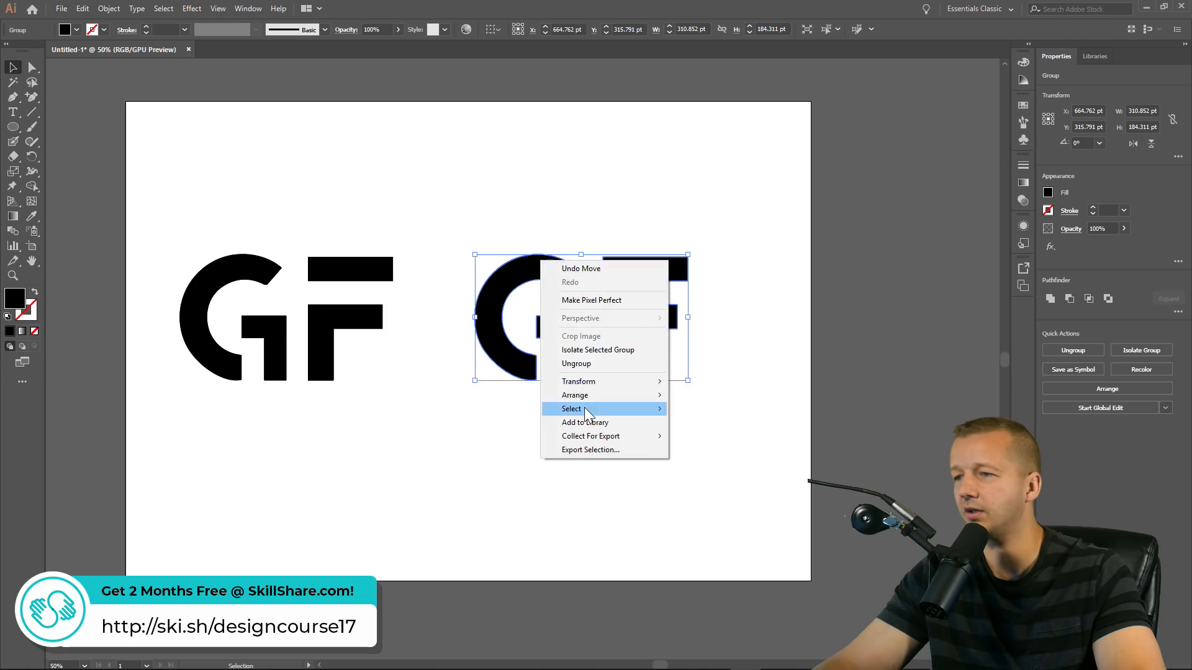
pyautogui.click(586, 363)
pyautogui.click(644, 226)
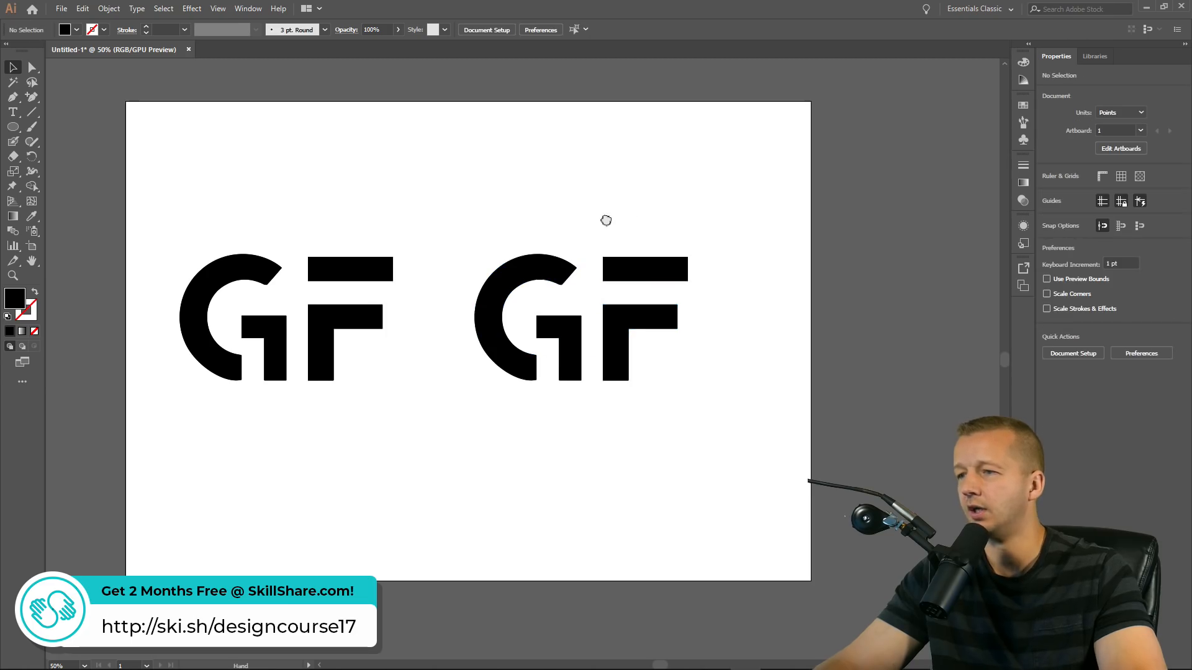
pyautogui.moveTo(606, 220); pyautogui.dragTo(625, 221)
pyautogui.click(570, 263)
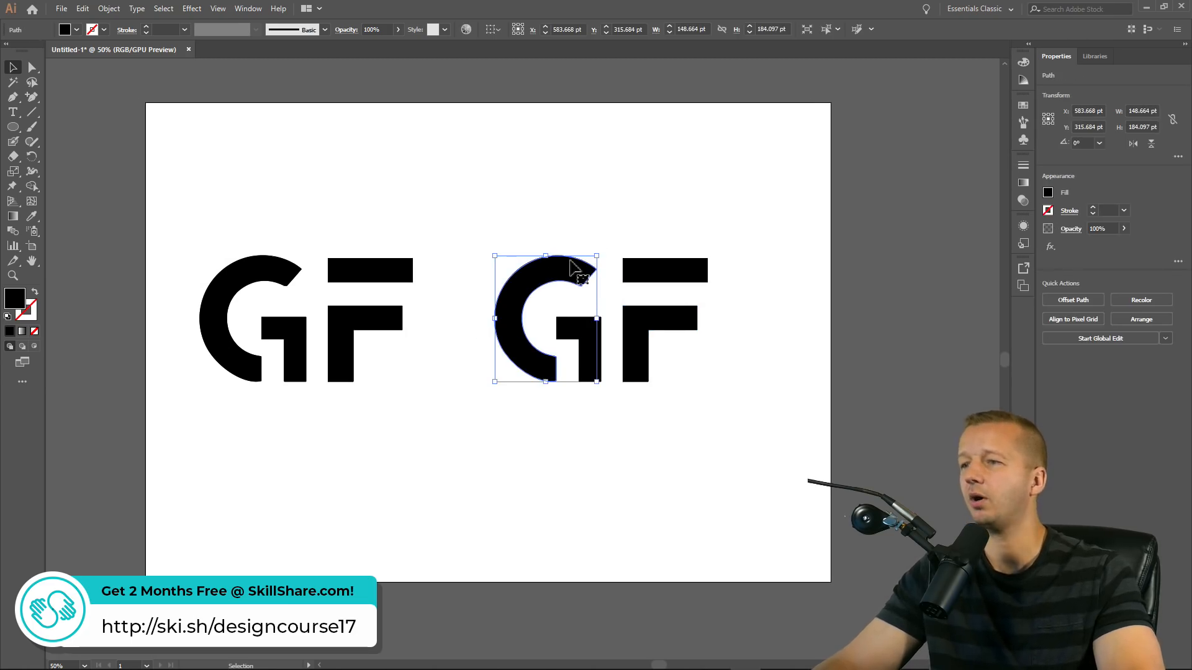
pyautogui.doubleClick(655, 277)
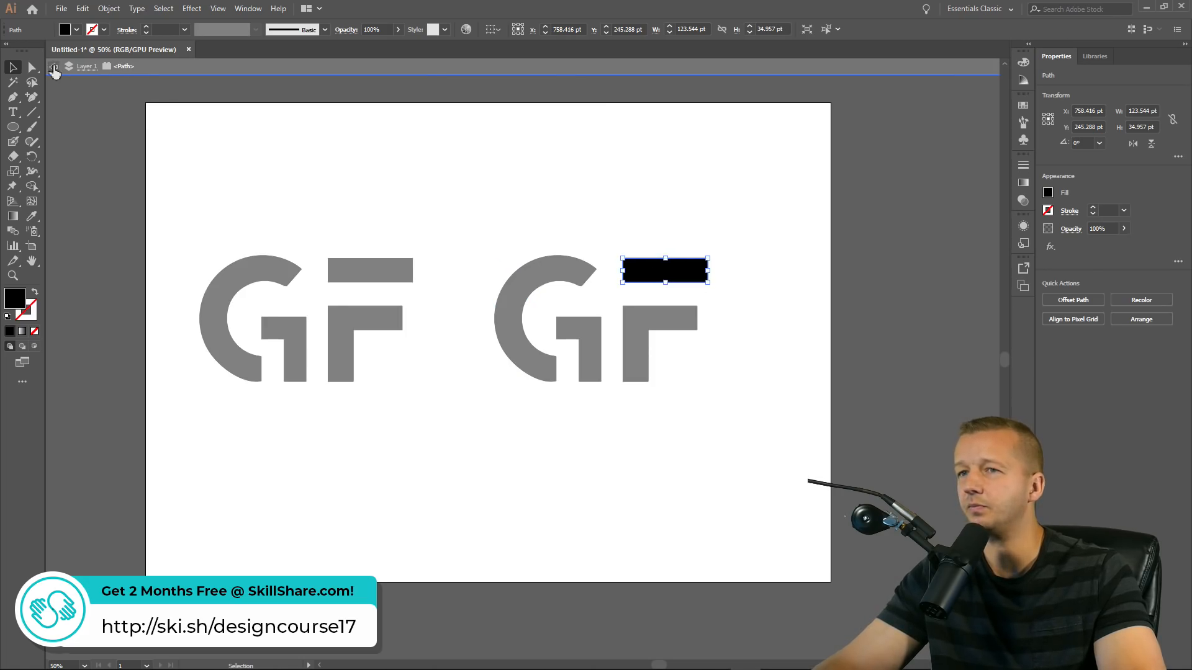
pyautogui.click(54, 67)
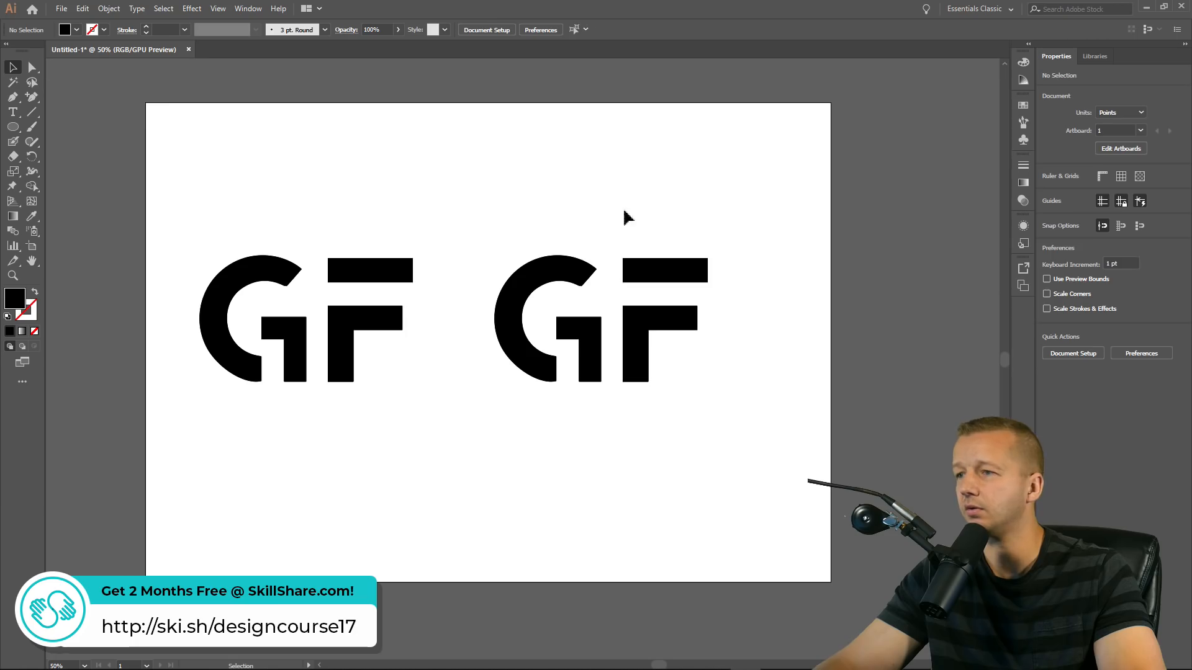
# Try overlaying a copy of the F's top bar on the G's upper arm, and delete that copy
pyautogui.moveTo(650, 280); pyautogui.dragTo(588, 267)
pyautogui.scroll(3, 578, 231)
pyautogui.click(818, 357)
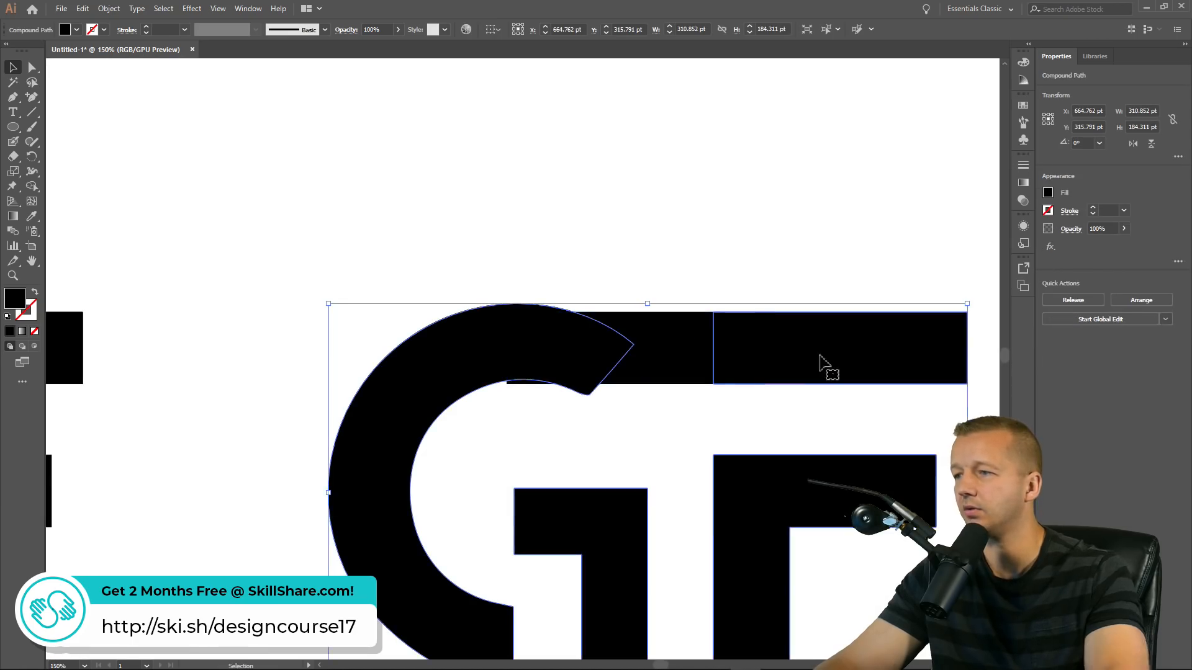
pyautogui.click(698, 354)
pyautogui.press('Delete')
# Release the compound path of the duplicated GF logo into separate pieces
pyautogui.click(797, 352)
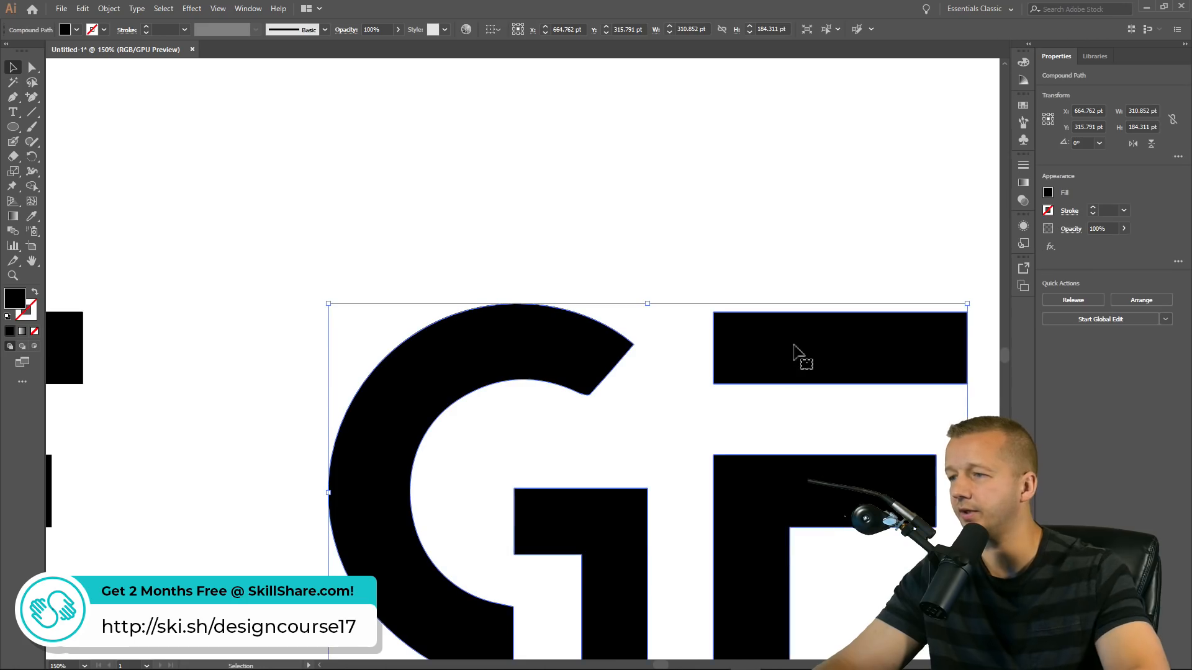
pyautogui.rightClick(797, 352)
pyautogui.click(845, 435)
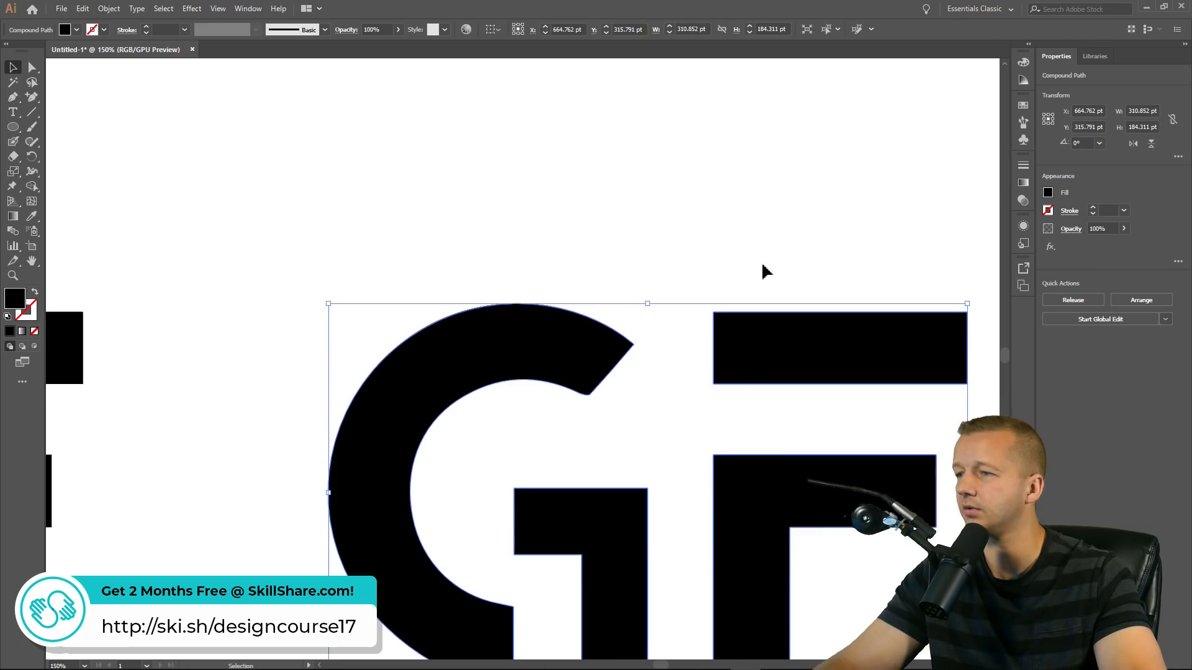
pyautogui.scroll(-1, 782, 270)
pyautogui.click(818, 286)
pyautogui.hscroll(3, 818, 287)
pyautogui.scroll(-1, 818, 287)
pyautogui.click(718, 292)
pyautogui.rightClick(720, 297)
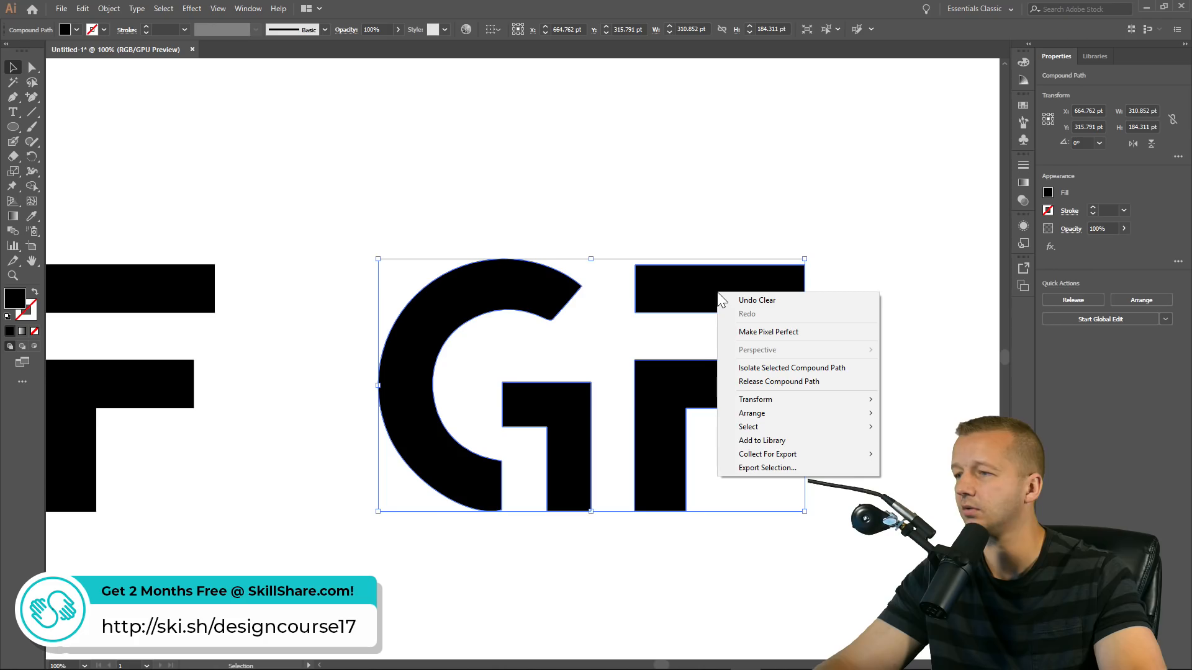
pyautogui.click(763, 381)
pyautogui.click(665, 248)
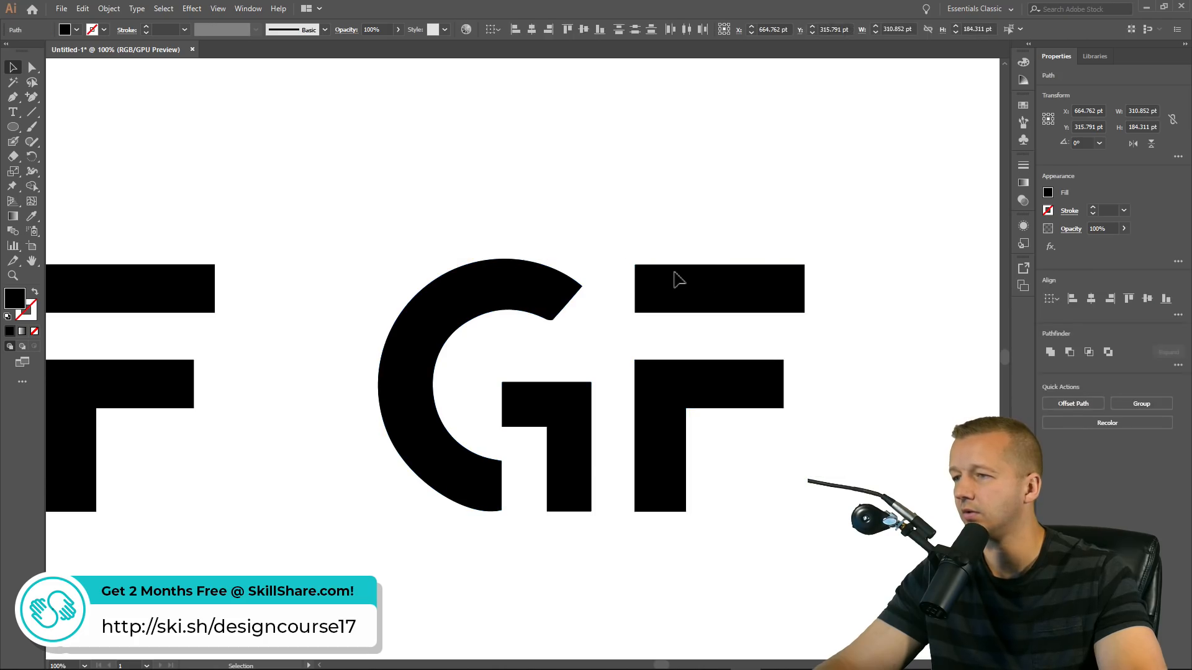
# Move the F's top bar onto the G's upper arm, align it with the curve, and make it about 37 pt high
pyautogui.click(676, 279)
pyautogui.moveTo(718, 294); pyautogui.dragTo(615, 314)
pyautogui.scroll(1, 540, 316)
pyautogui.press('Right')
pyautogui.press('Right')
pyautogui.press('Right')
pyautogui.press('Left')
pyautogui.press('Left')
pyautogui.scroll(4, 540, 312)
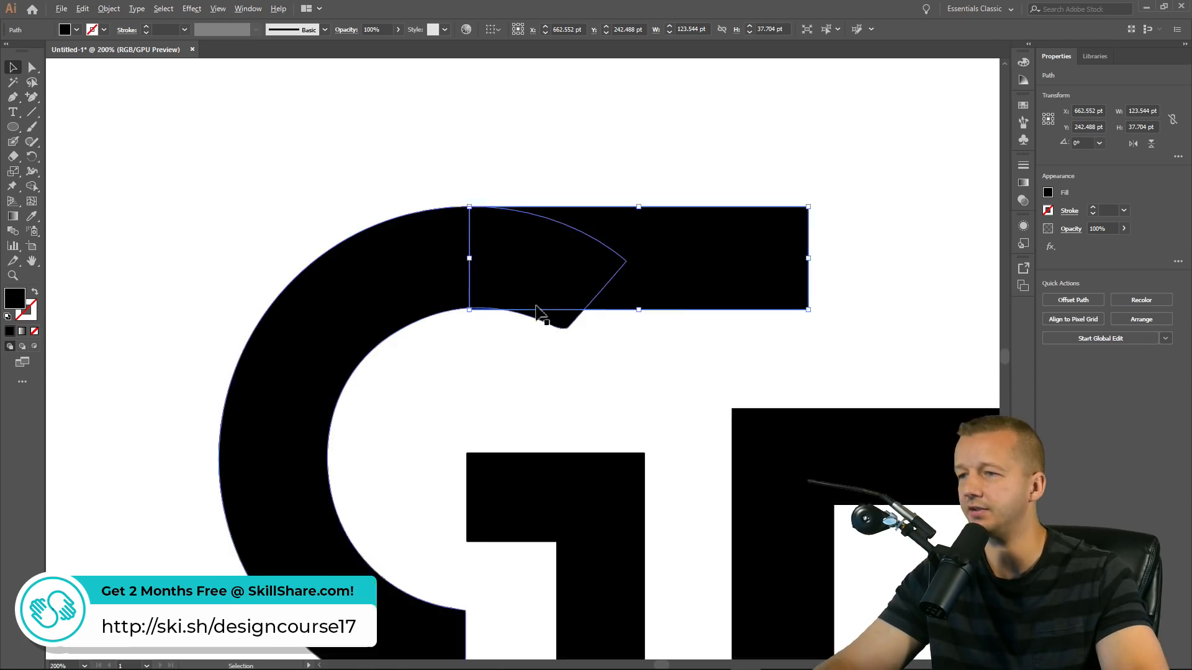
pyautogui.moveTo(841, 314); pyautogui.dragTo(851, 309)
pyautogui.click(766, 376)
pyautogui.scroll(-6, 768, 377)
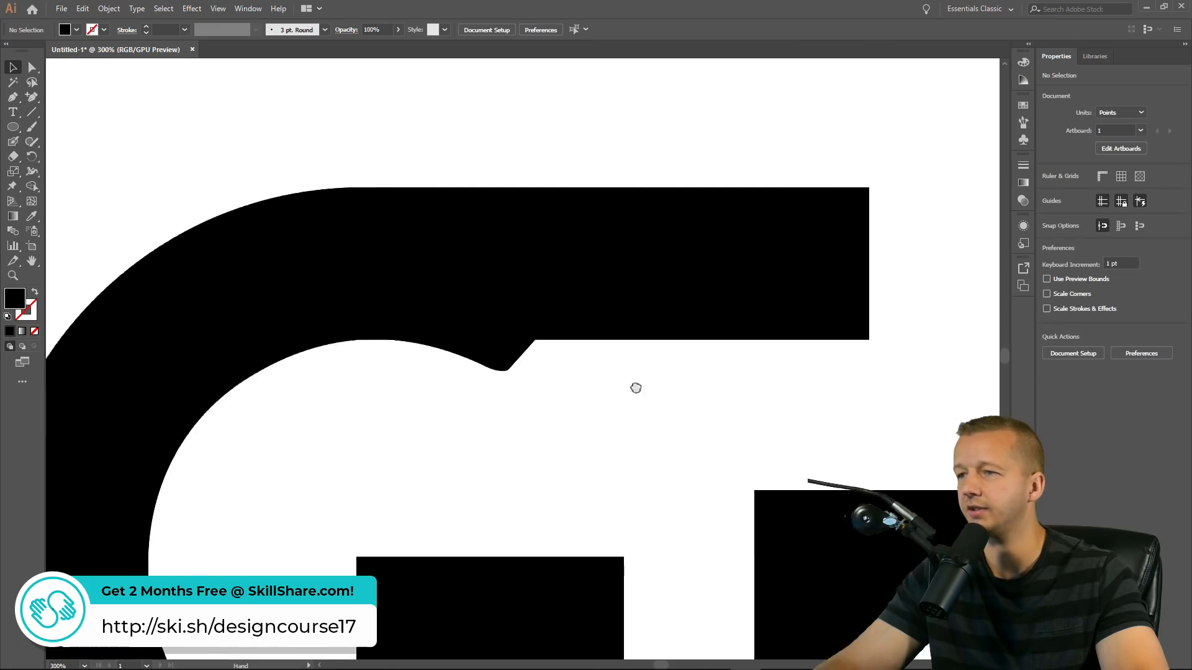
# Extend the merged top bar's free end with the Direct Selection tool to line up with the end of the F's lower arm
pyautogui.click(31, 67)
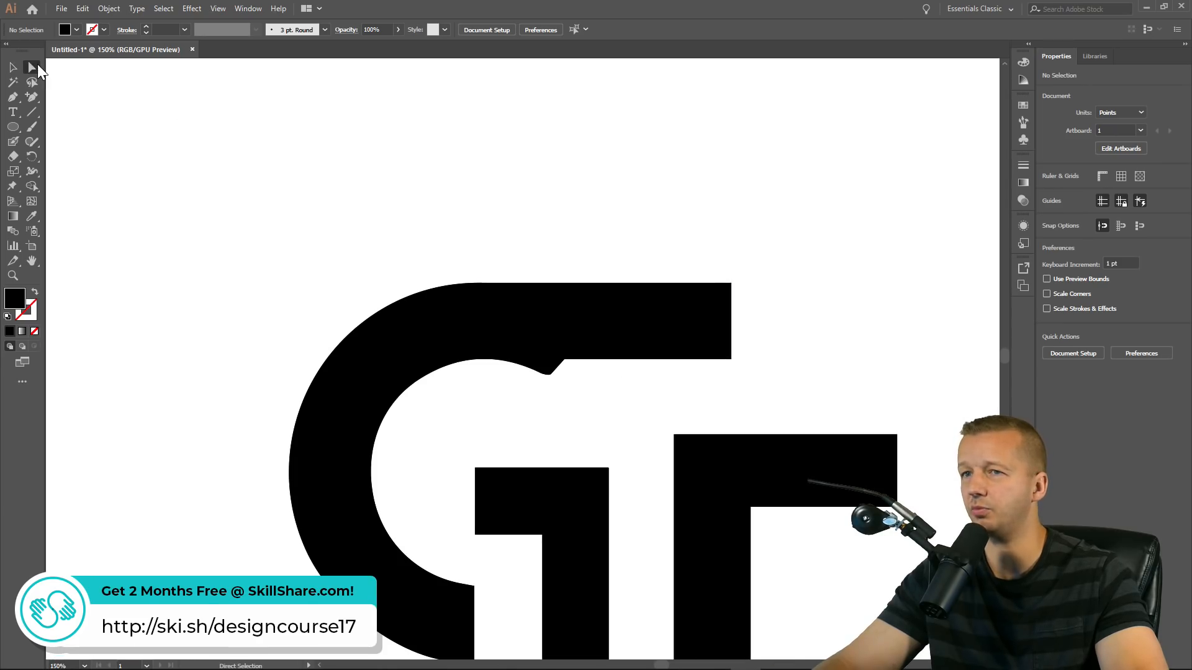
pyautogui.moveTo(853, 287); pyautogui.dragTo(728, 341)
pyautogui.moveTo(748, 247); pyautogui.dragTo(730, 353)
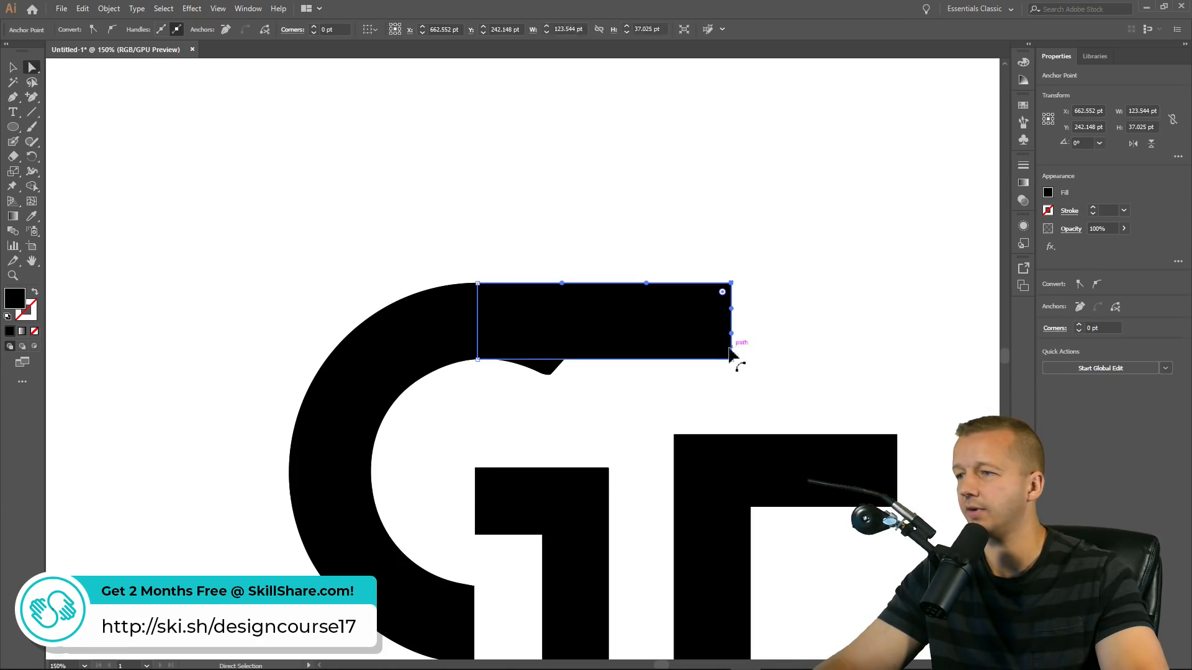
pyautogui.moveTo(759, 242); pyautogui.dragTo(896, 378)
pyautogui.click(843, 239)
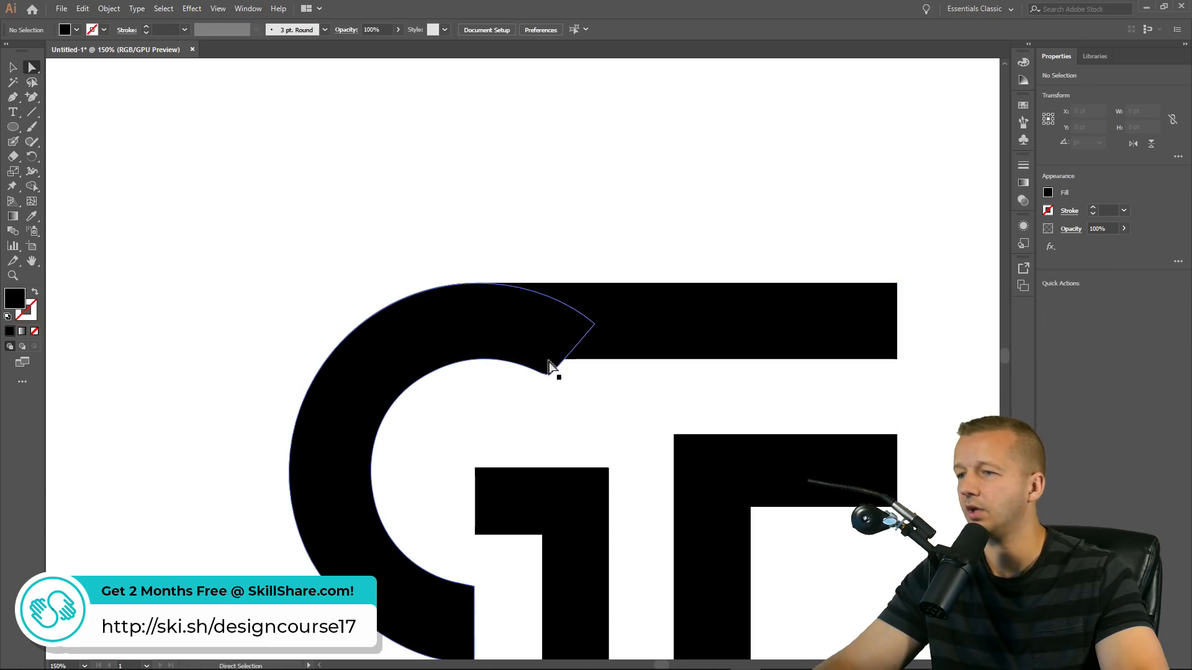
# Try deleting the anchor points at the G's angled terminal, and undo the deletions
pyautogui.click(553, 371)
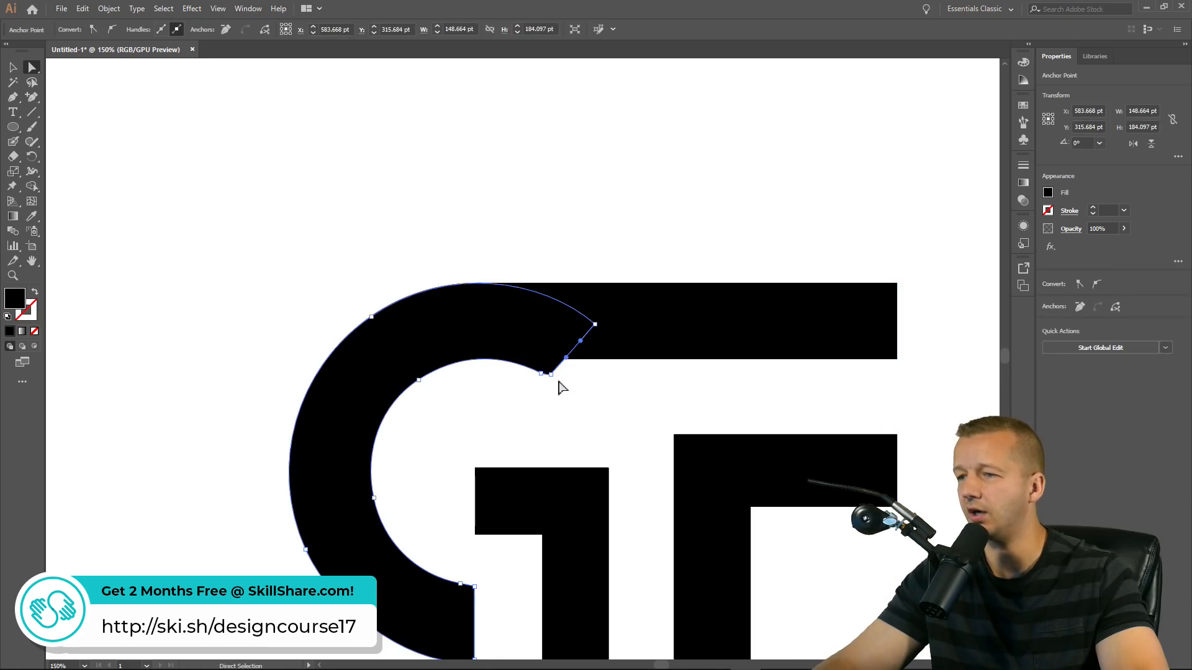
pyautogui.press('Delete')
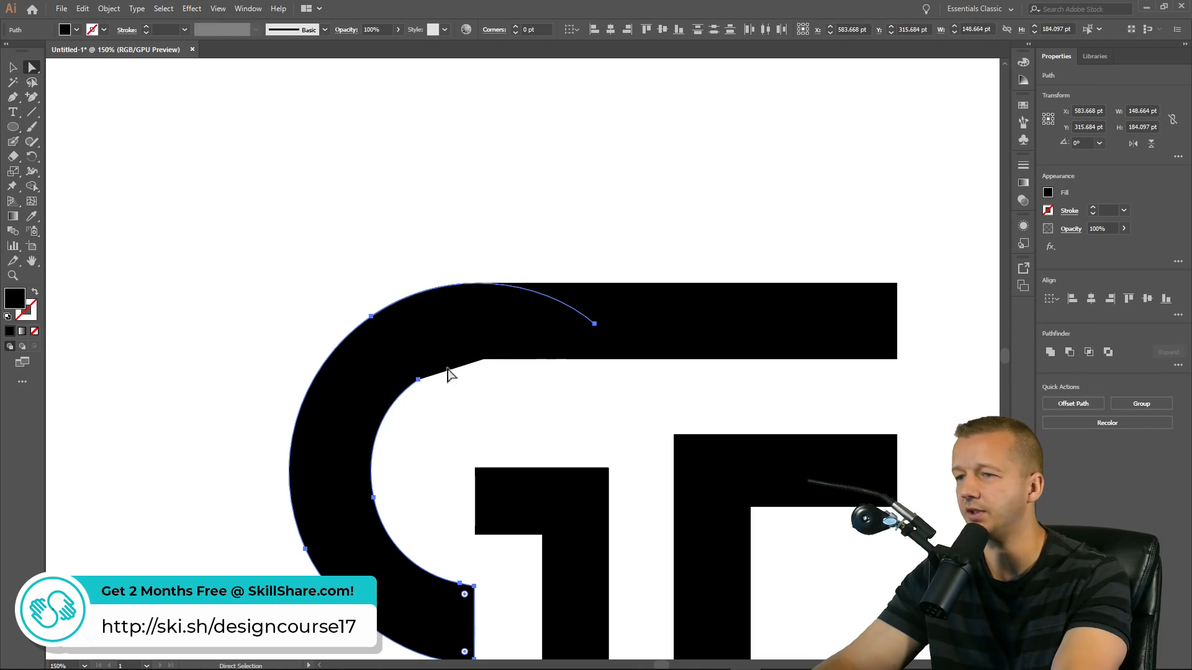
pyautogui.hotkey('ctrl', 'z')
pyautogui.hotkey('ctrl', 'z')
# Reposition the anchor points of the G's angled terminal inside the top bar to give the inner curve a smooth join
pyautogui.moveTo(548, 373); pyautogui.dragTo(546, 362)
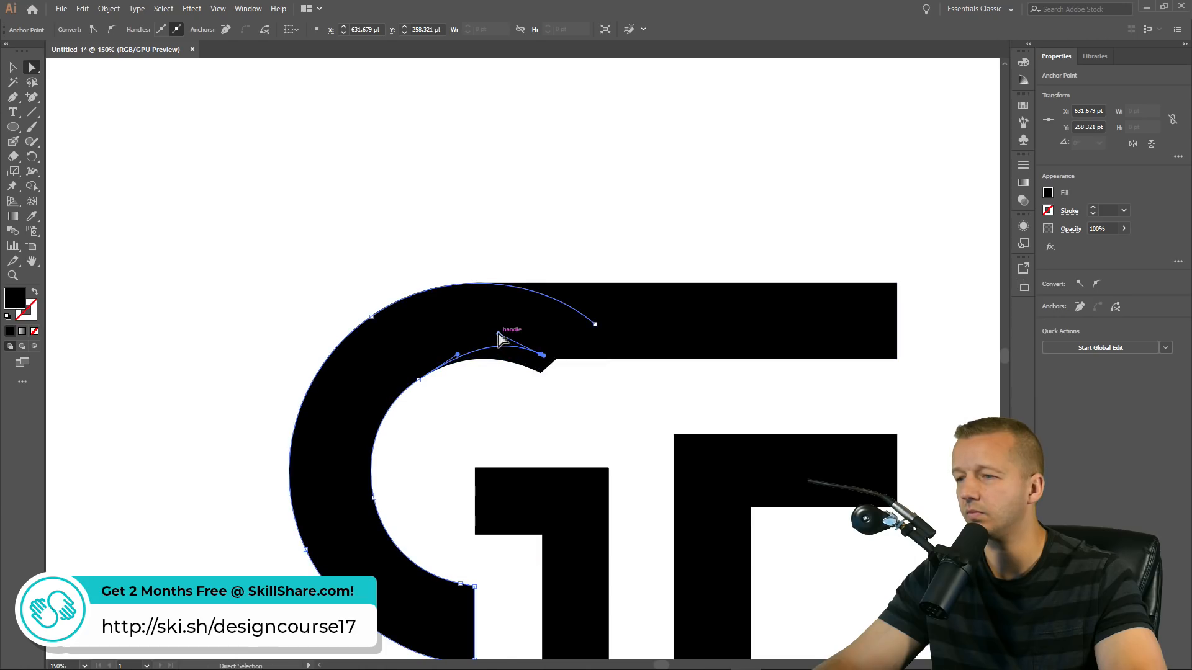
pyautogui.click(559, 389)
pyautogui.moveTo(544, 373); pyautogui.dragTo(481, 354)
pyautogui.click(538, 410)
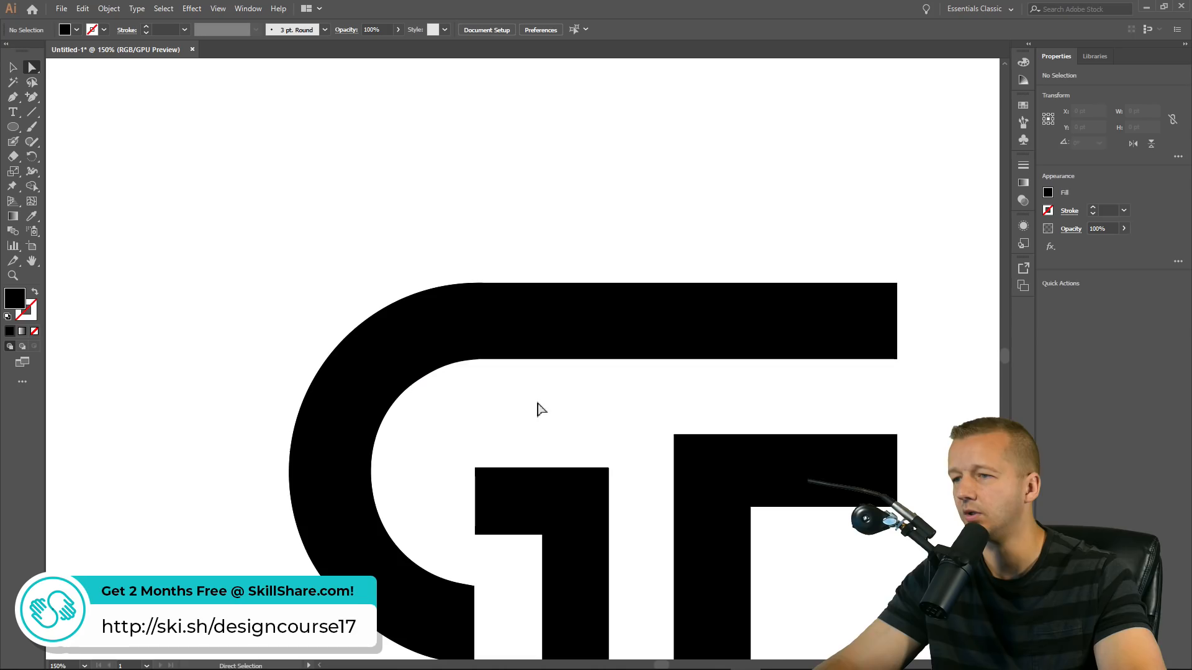
# Delete the separate lower piece of the F from the redesigned logo
pyautogui.moveTo(601, 401); pyautogui.dragTo(522, 298)
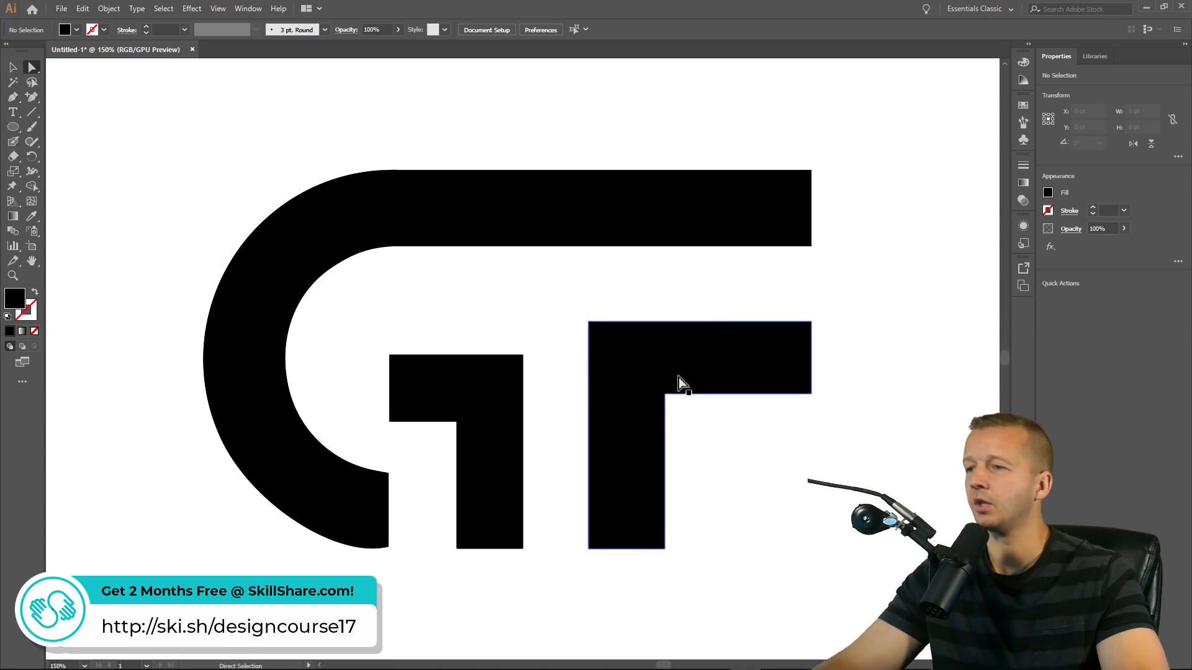
pyautogui.scroll(-2, 709, 357)
pyautogui.scroll(-1, 709, 356)
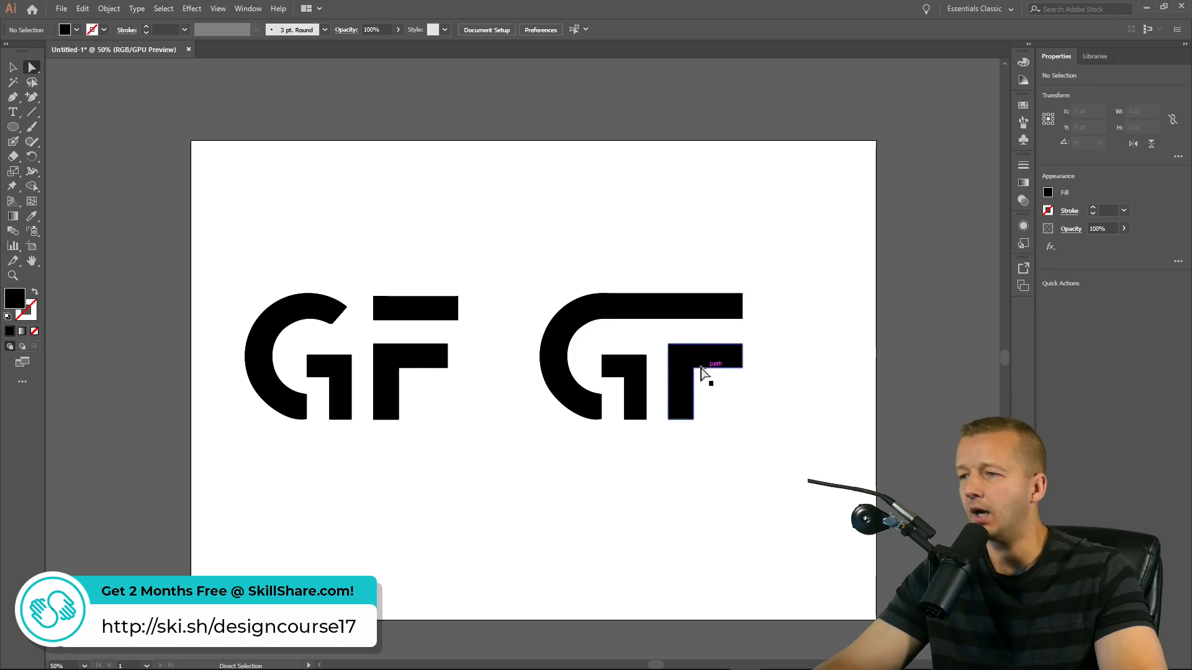
pyautogui.click(682, 369)
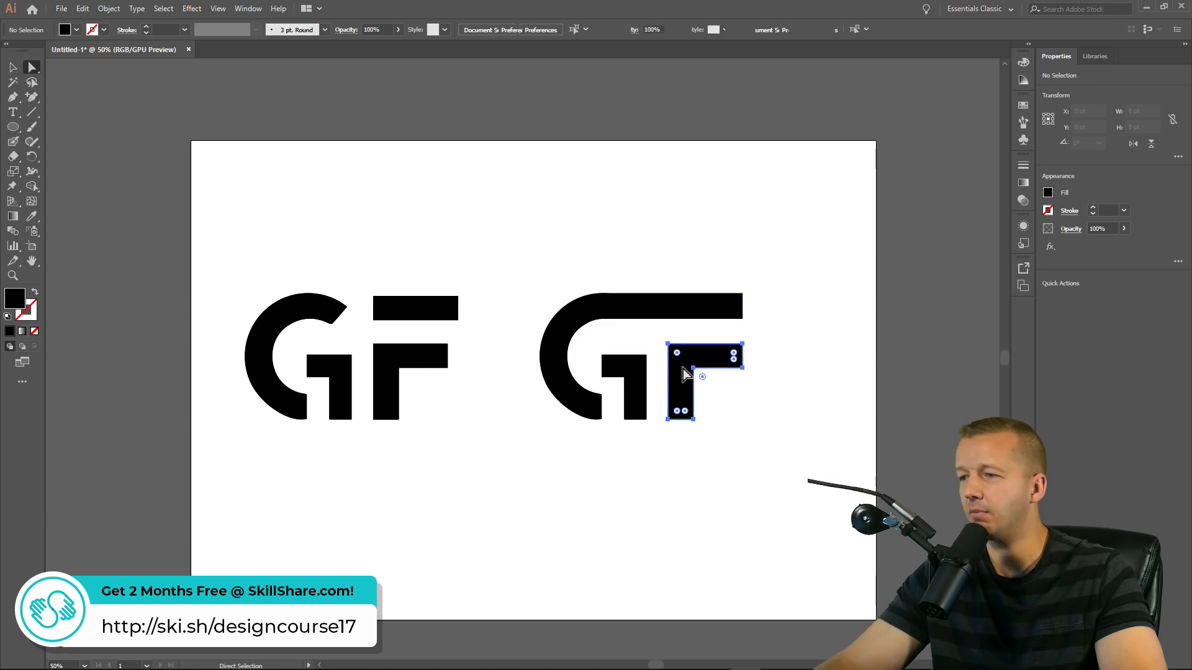
pyautogui.scroll(2, 629, 379)
pyautogui.scroll(1, 684, 363)
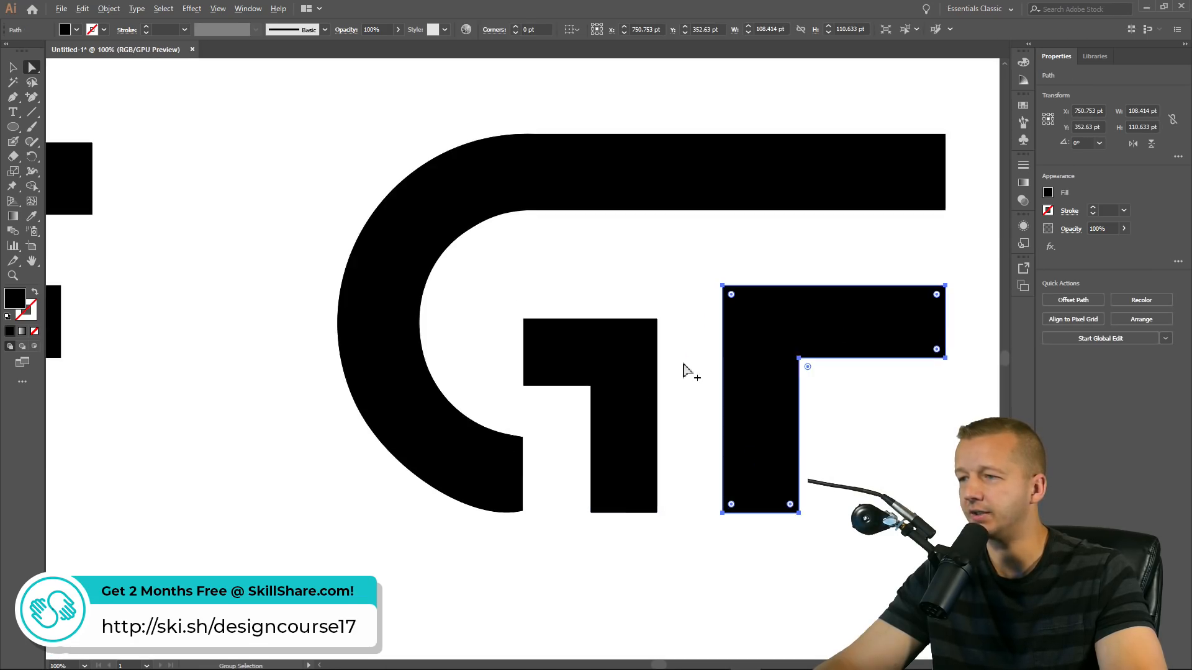
pyautogui.click(629, 386)
pyautogui.click(751, 366)
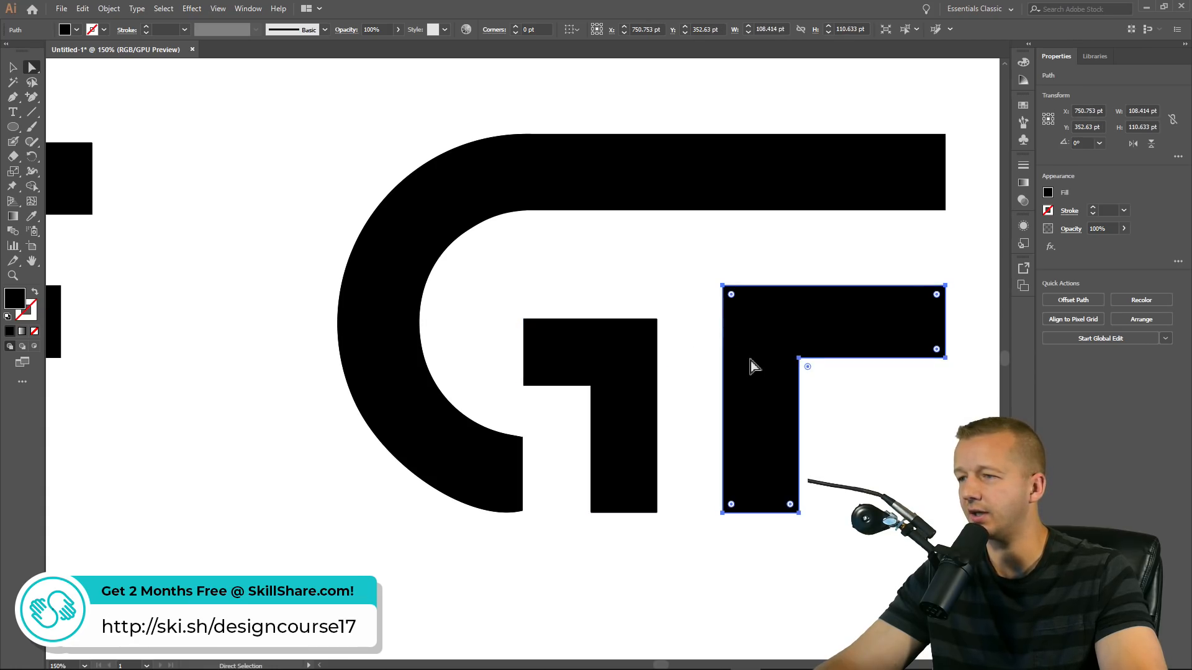
pyautogui.hotkey('ctrl', 'shift', 'a')
pyautogui.click(762, 375)
pyautogui.press('Delete')
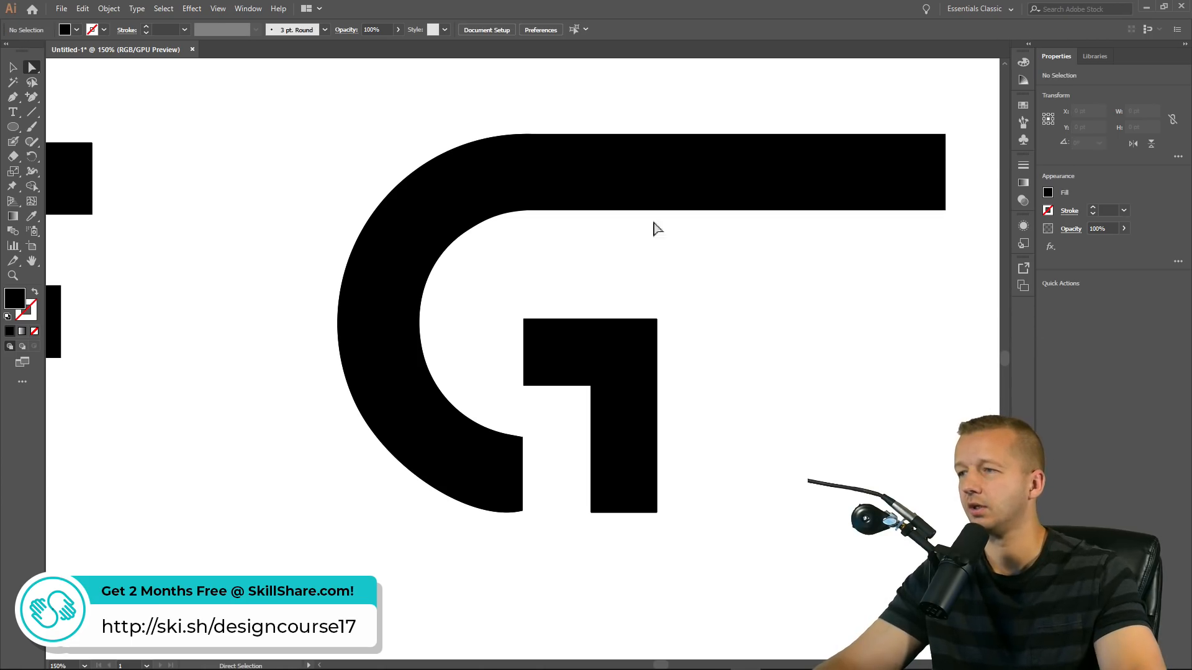
# Shorten the top bar and draw a rectangle about 157 pt wide over the G's inner crossbar, extending it to match the top bar
pyautogui.moveTo(959, 119)
pyautogui.mouseDown()
pyautogui.moveTo(922, 249)
pyautogui.moveTo(895, 216)
pyautogui.moveTo(845, 213)
pyautogui.mouseUp()
pyautogui.click(728, 386)
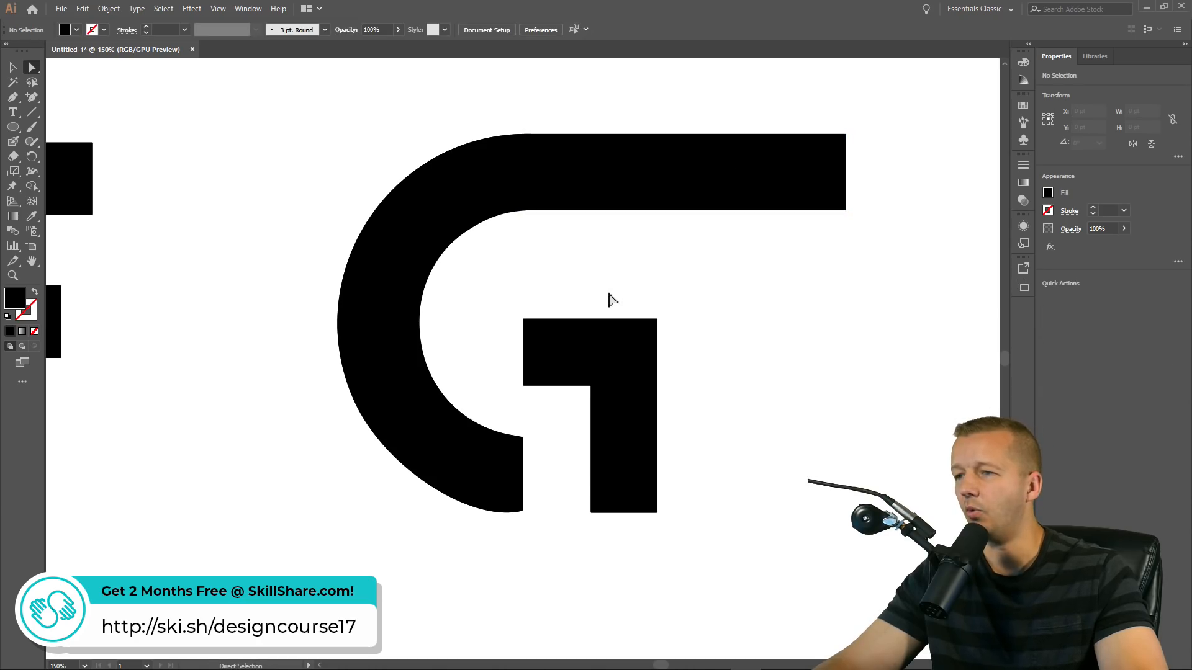
pyautogui.moveTo(11, 131); pyautogui.dragTo(62, 126)
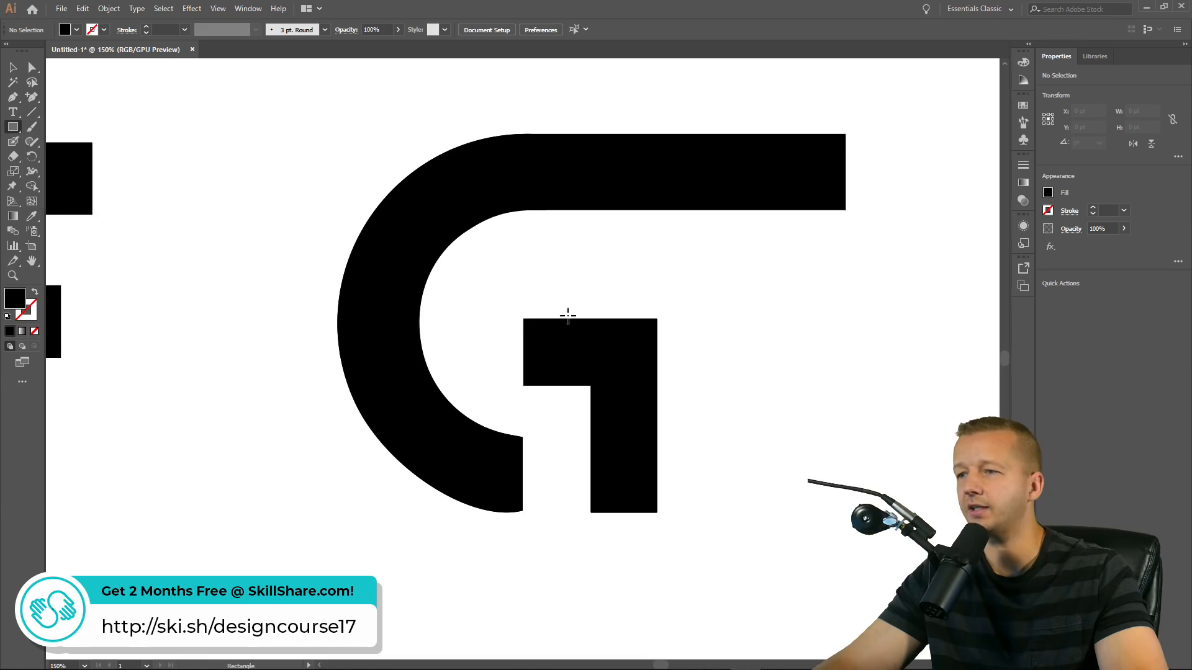
pyautogui.moveTo(523, 319); pyautogui.dragTo(850, 387)
pyautogui.click(13, 68)
pyautogui.click(285, 196)
# Raise the crossbar of the redesigned mark toward the top bar, stretching the stem while its base stays in place
pyautogui.scroll(-3, 332, 248)
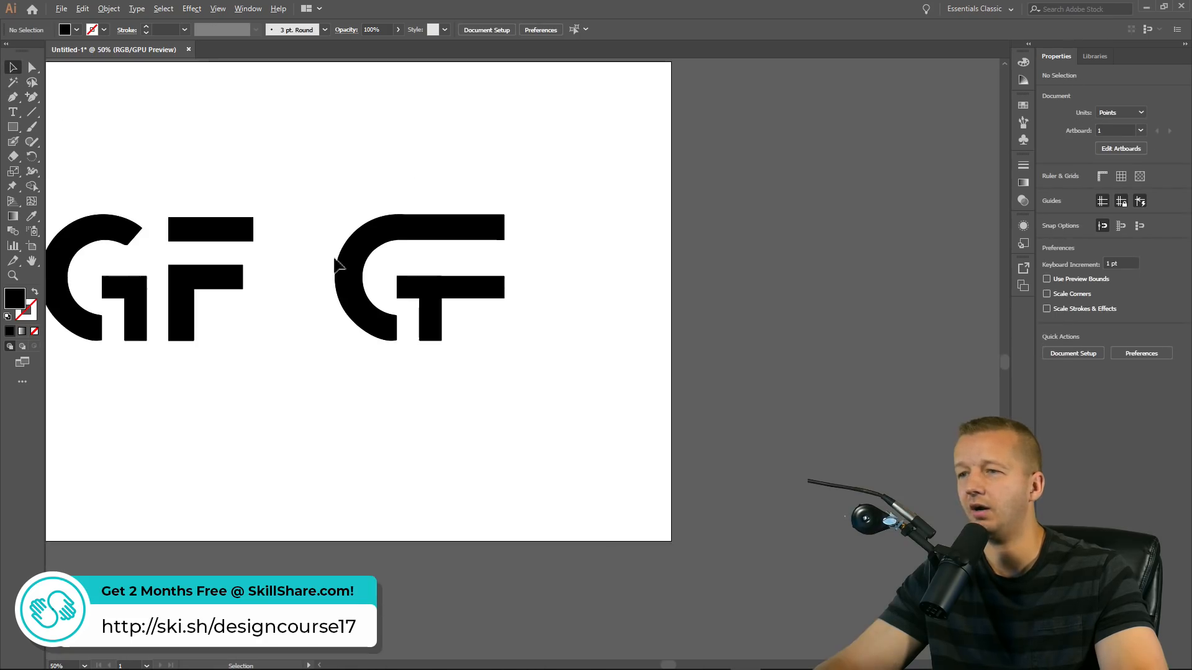
pyautogui.scroll(1, 317, 261)
pyautogui.moveTo(294, 203); pyautogui.dragTo(465, 210)
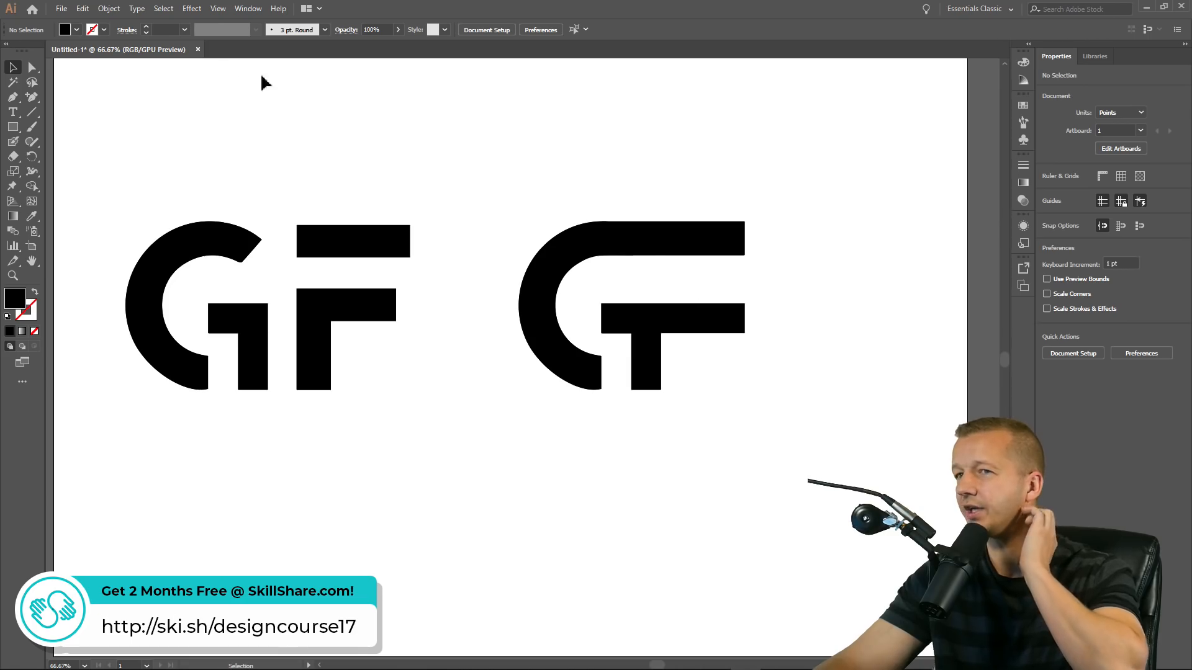
pyautogui.click(32, 67)
pyautogui.moveTo(596, 292); pyautogui.dragTo(790, 341)
pyautogui.press('Up')
pyautogui.press('Up')
pyautogui.press('Up')
pyautogui.press('Up')
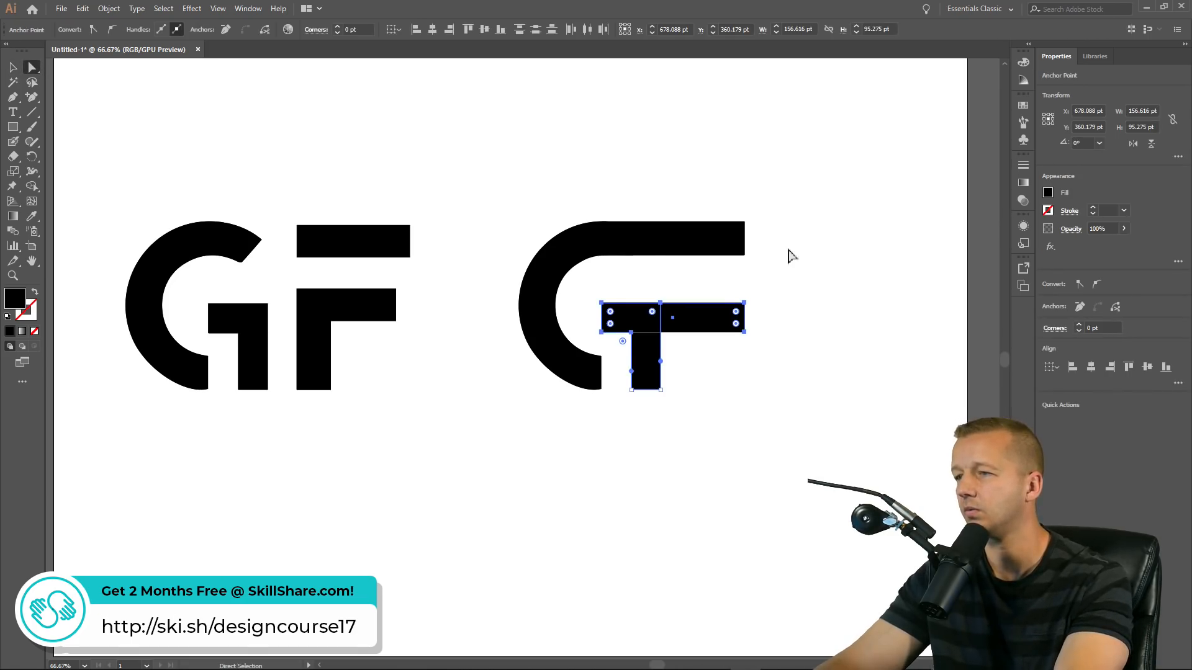
pyautogui.press('Down')
pyautogui.press('Down')
pyautogui.press('Up')
pyautogui.press('Up')
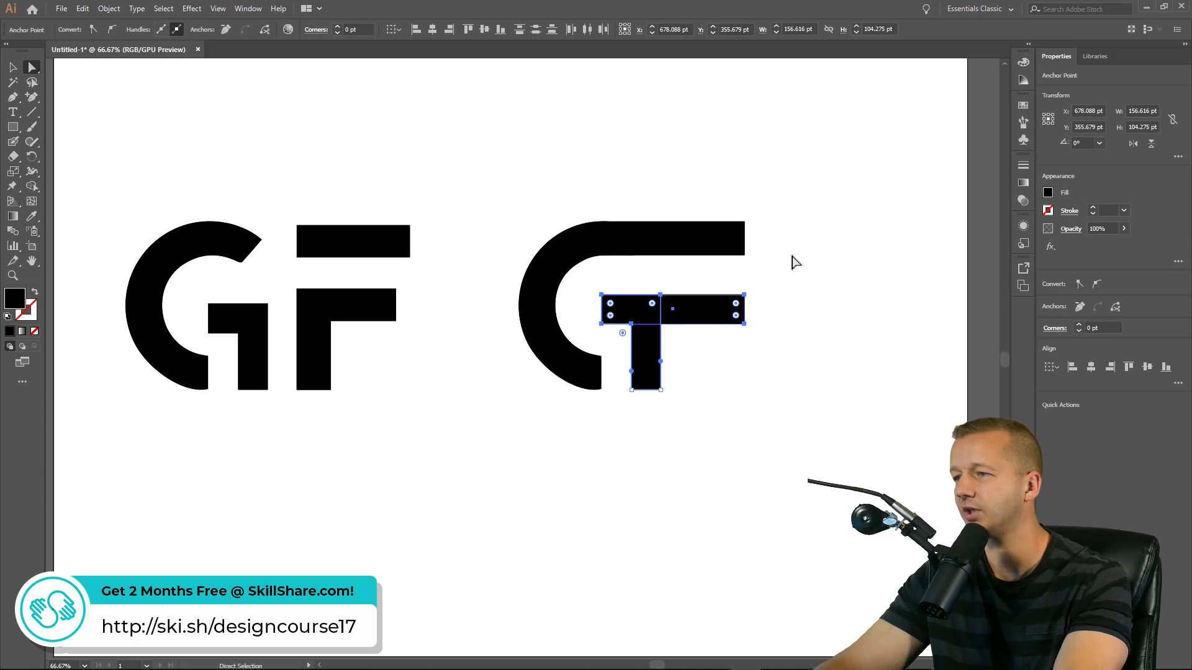
pyautogui.click(799, 312)
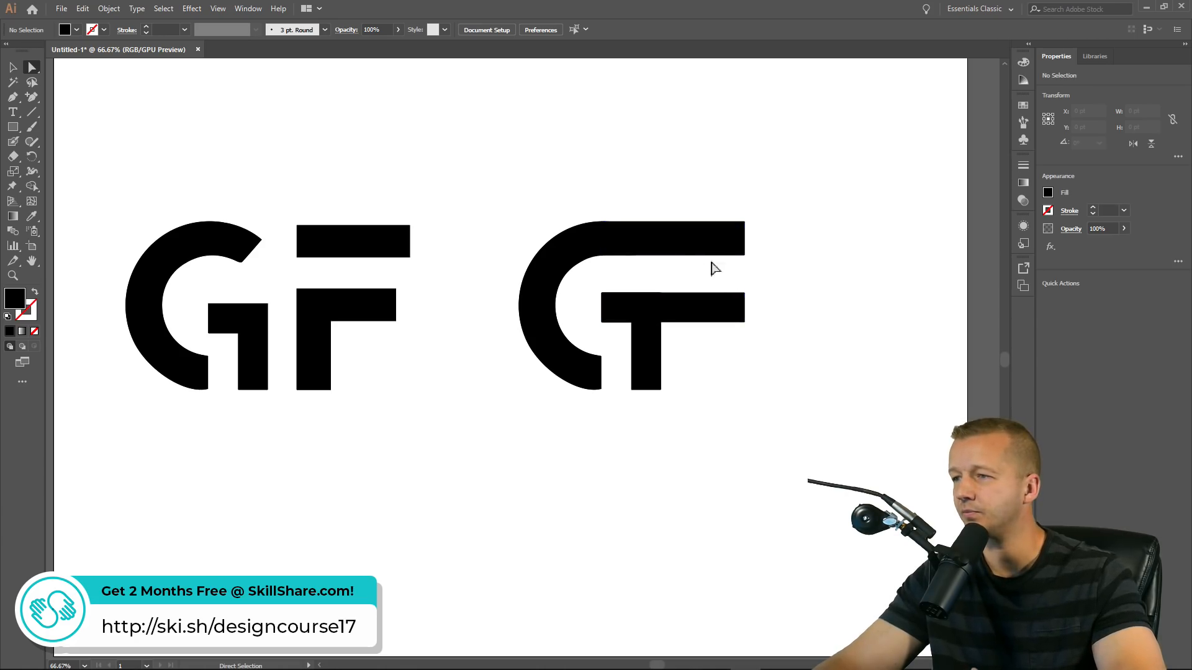
# Shorten the top bar and crossbar together by moving their free ends inward equally
pyautogui.moveTo(809, 288); pyautogui.dragTo(594, 345)
pyautogui.click(747, 344)
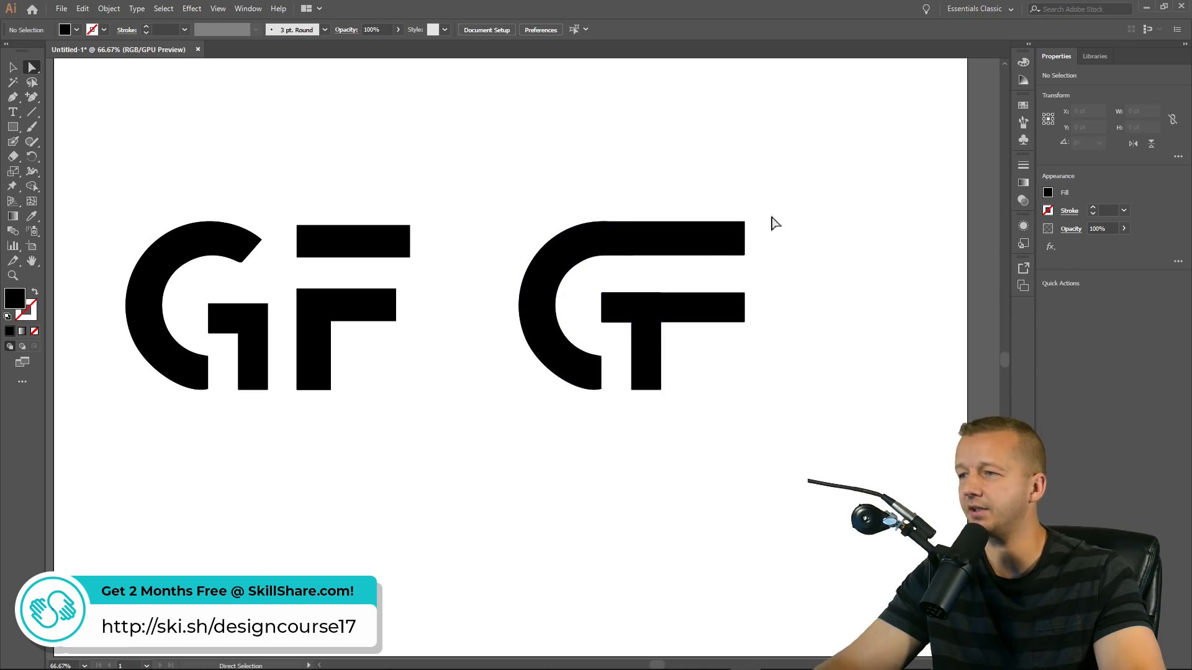
pyautogui.moveTo(771, 218); pyautogui.dragTo(724, 383)
pyautogui.hotkey('shift', 'Left')
pyautogui.hotkey('shift', 'Left')
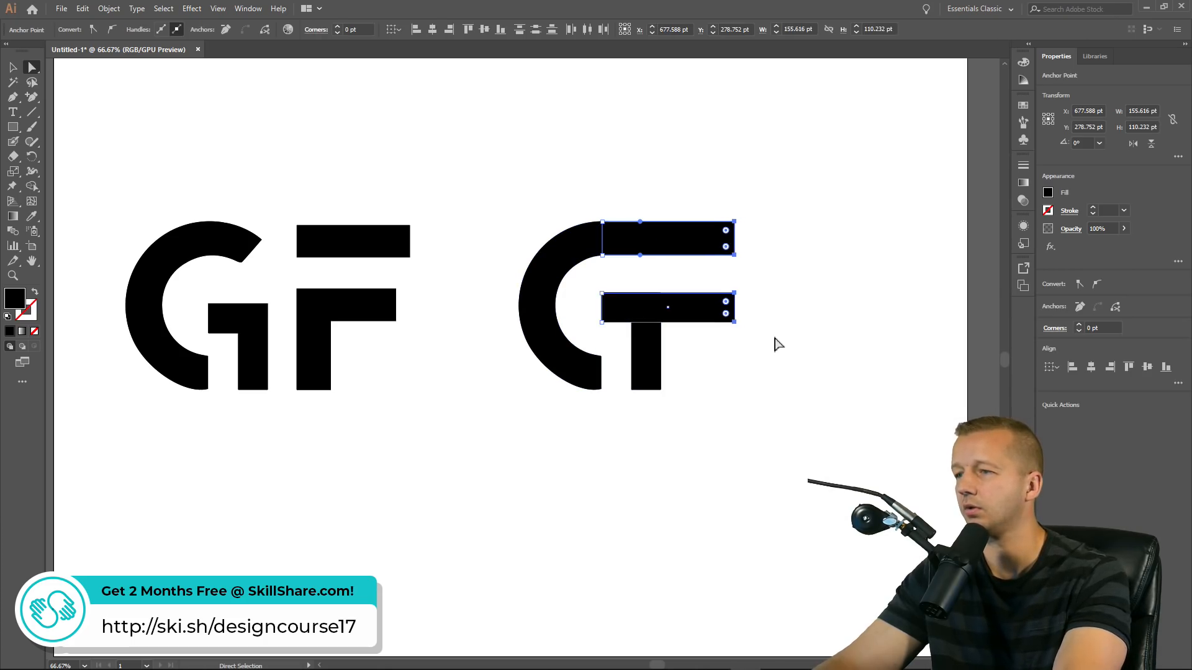
pyautogui.click(752, 359)
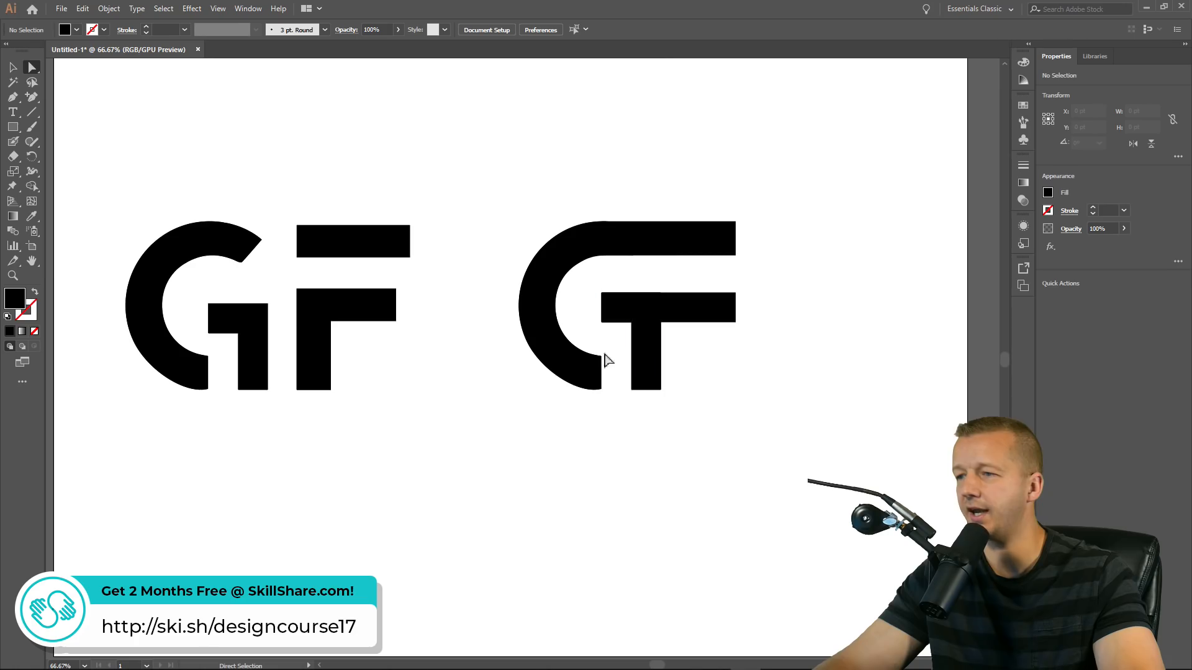
pyautogui.click(13, 275)
pyautogui.click(663, 361)
pyautogui.click(495, 380)
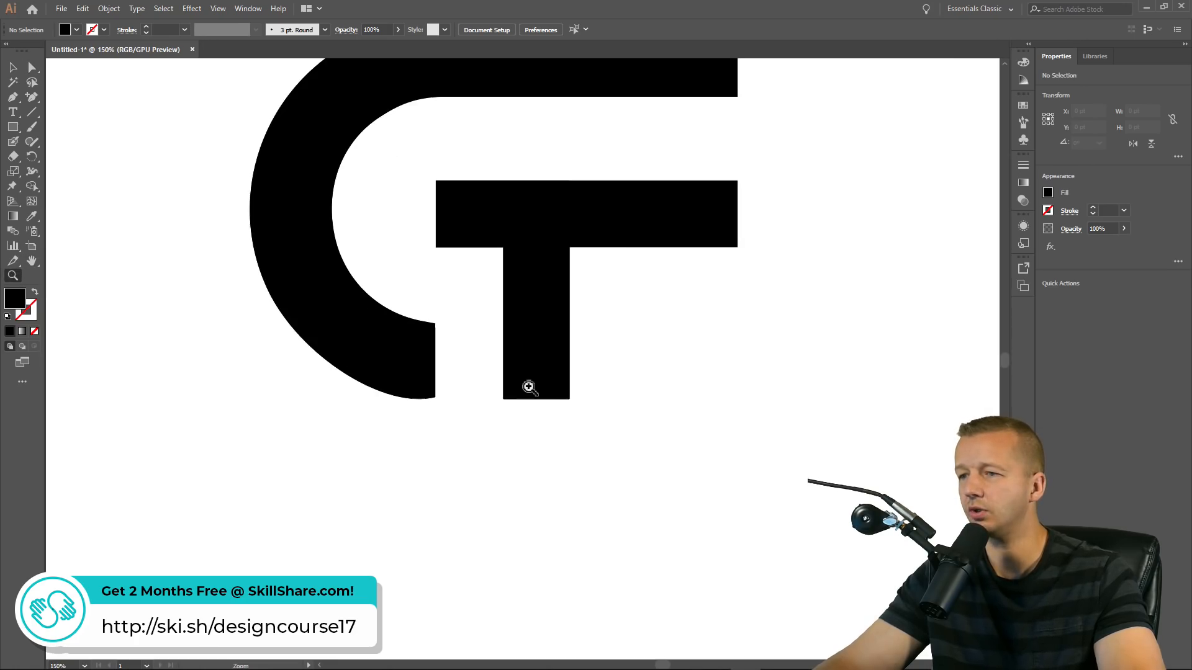
pyautogui.click(13, 127)
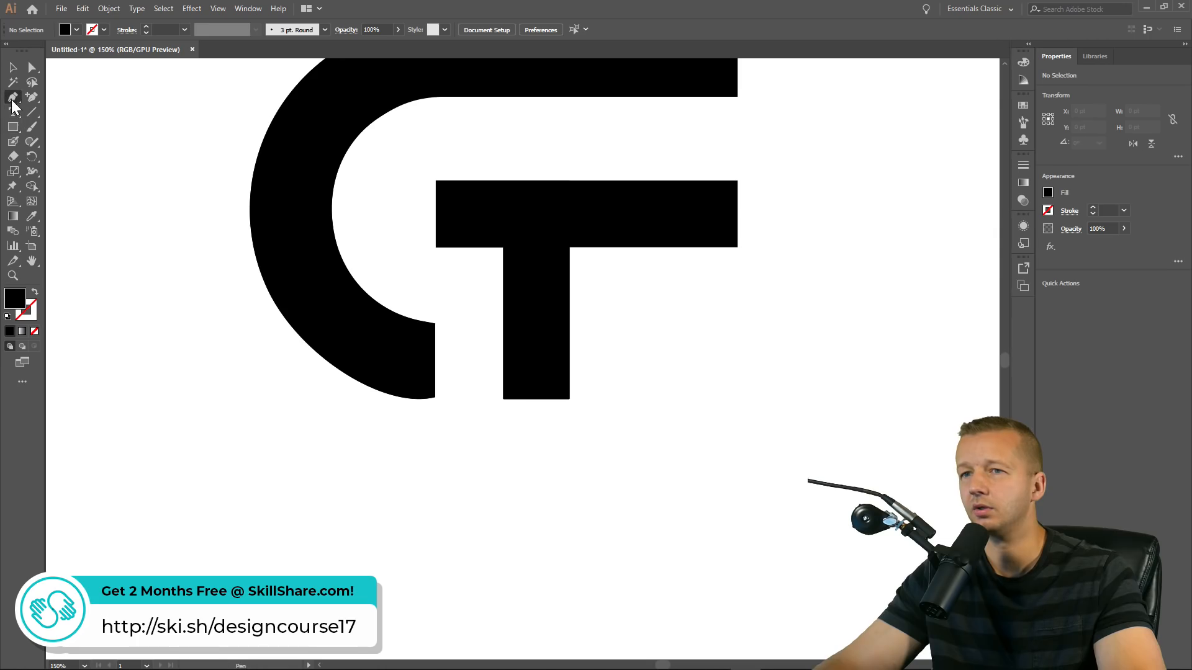
pyautogui.moveTo(107, 657)
pyautogui.click(291, 562)
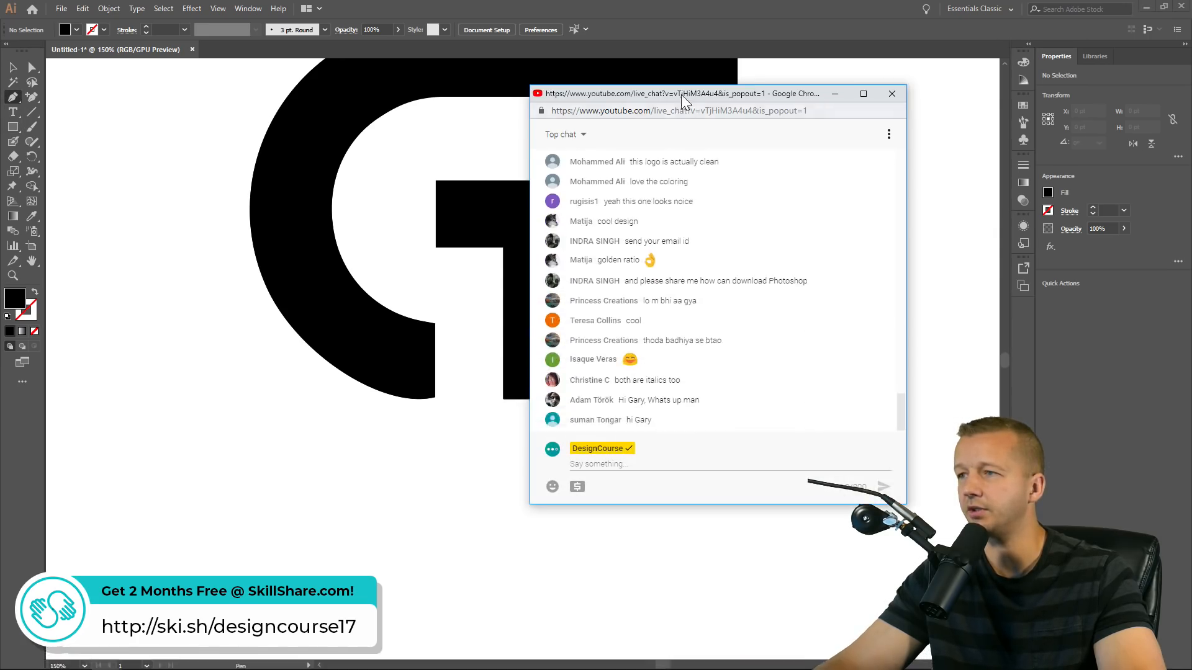
pyautogui.click(681, 93)
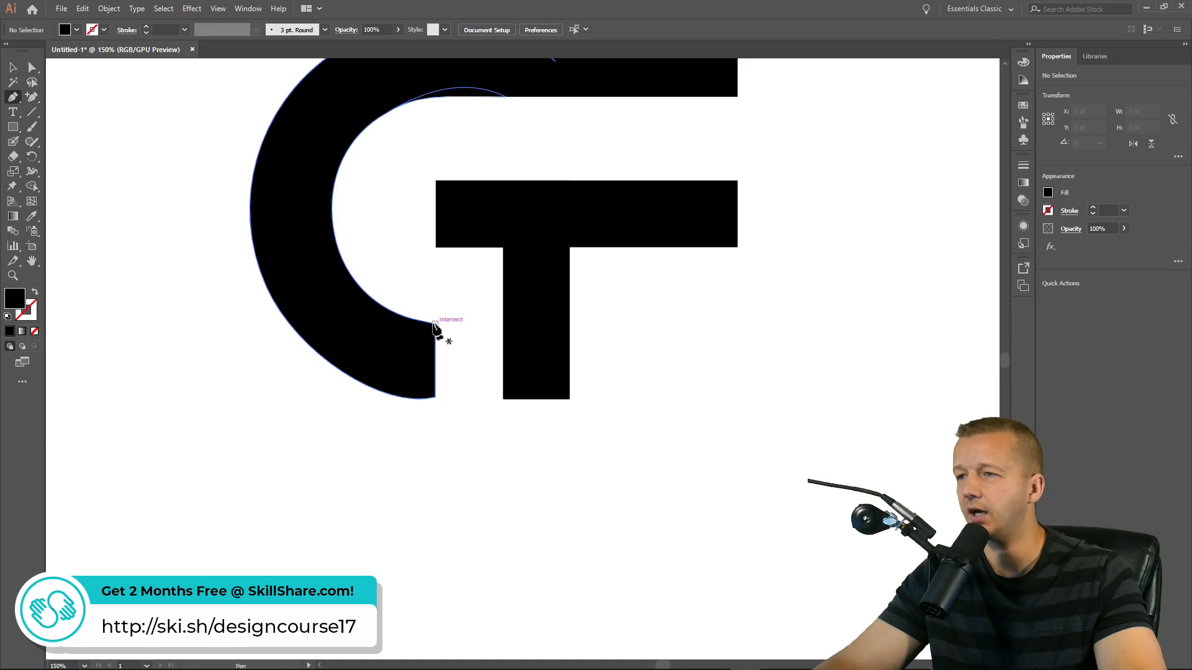
# Copy the crossbar down to the base of the mark and resize it to bridge the gap between the G's curve and the stem
pyautogui.click(12, 68)
pyautogui.click(707, 233)
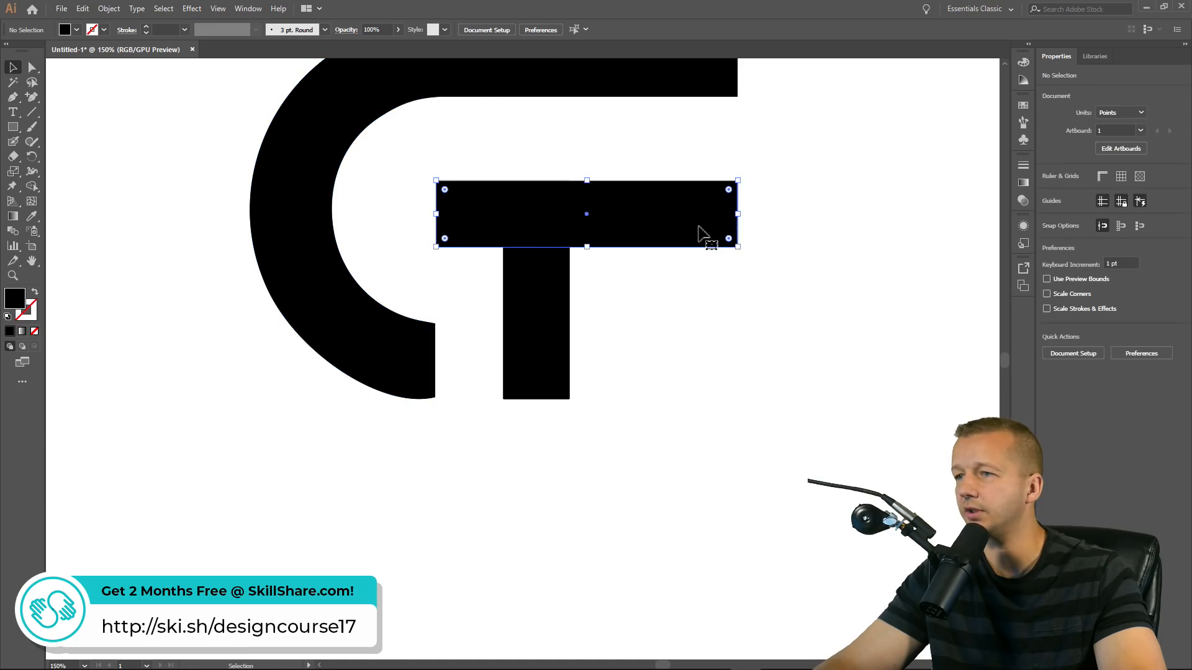
pyautogui.moveTo(648, 231); pyautogui.dragTo(578, 399)
pyautogui.moveTo(733, 363); pyautogui.dragTo(570, 361)
pyautogui.click(695, 383)
pyautogui.press('space')
pyautogui.moveTo(680, 312); pyautogui.dragTo(724, 430)
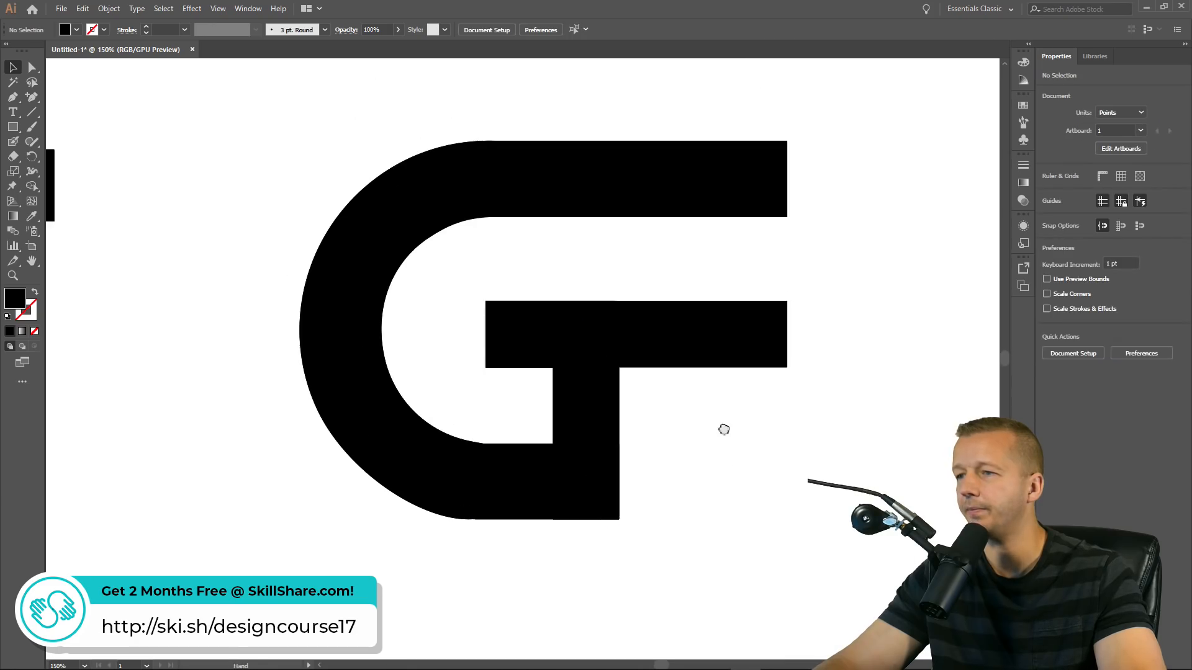
pyautogui.scroll(-2, 784, 431)
pyautogui.moveTo(801, 431); pyautogui.dragTo(715, 390)
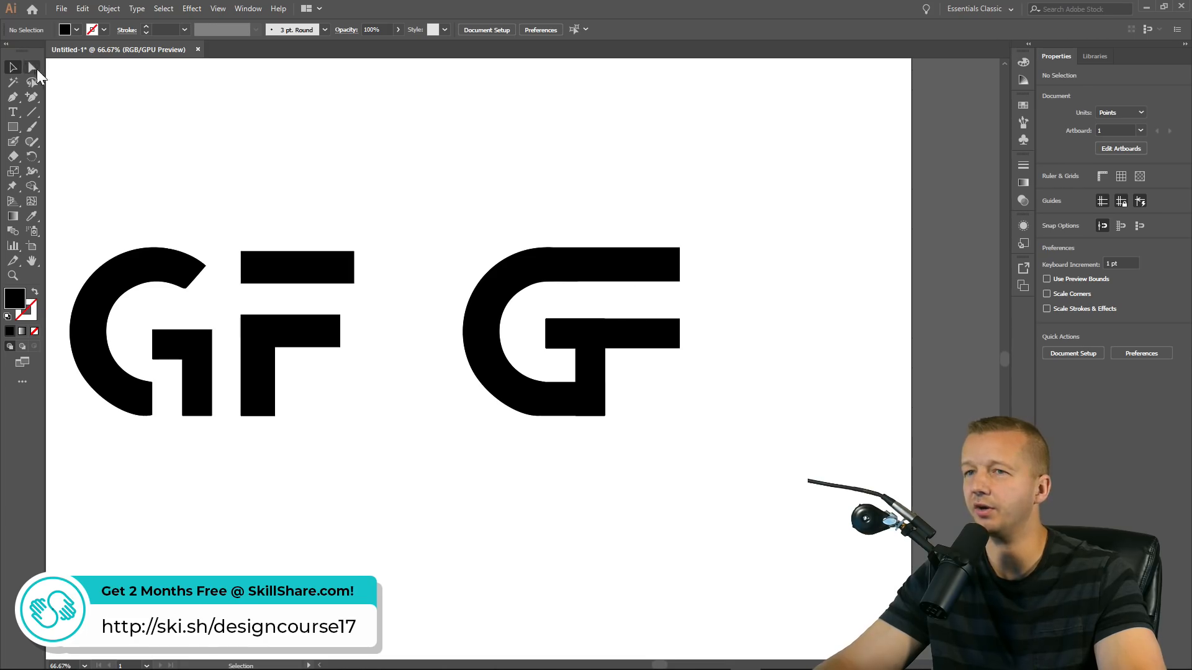
# Raise the redesigned mark's crossbar together with the stem's upper end by about 3 pt, keeping the stem's base in place
pyautogui.click(32, 67)
pyautogui.moveTo(726, 356); pyautogui.dragTo(524, 319)
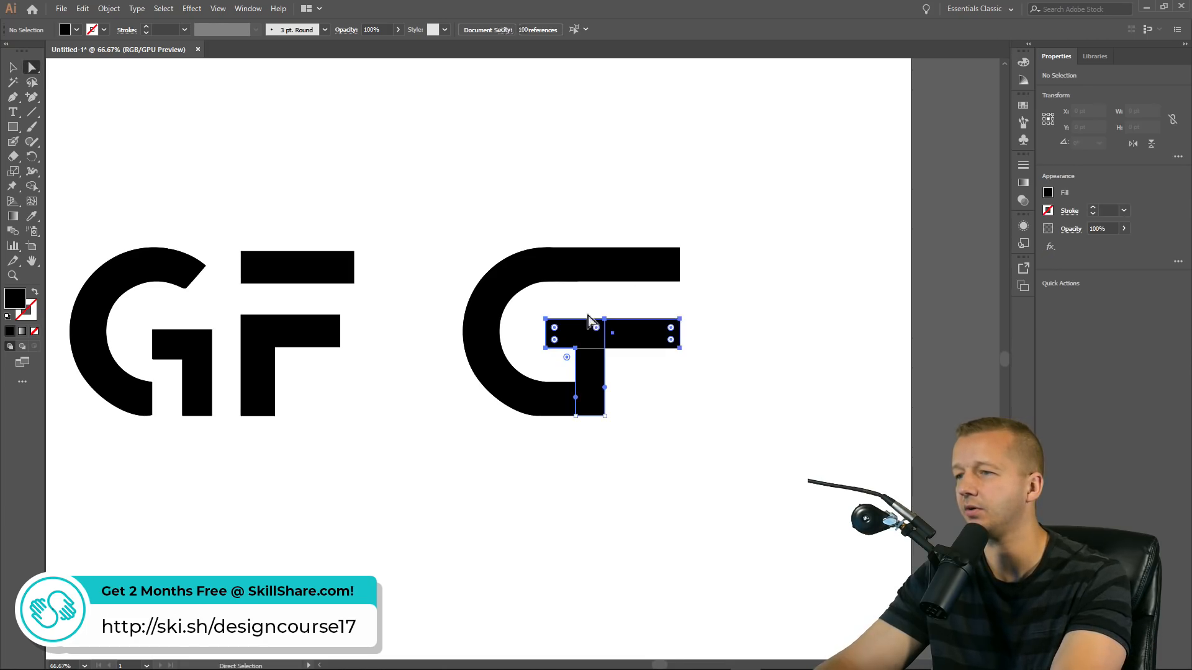
pyautogui.press('Up')
pyautogui.press('Up')
pyautogui.press('Up')
pyautogui.press('Up')
pyautogui.press('Down')
pyautogui.click(716, 371)
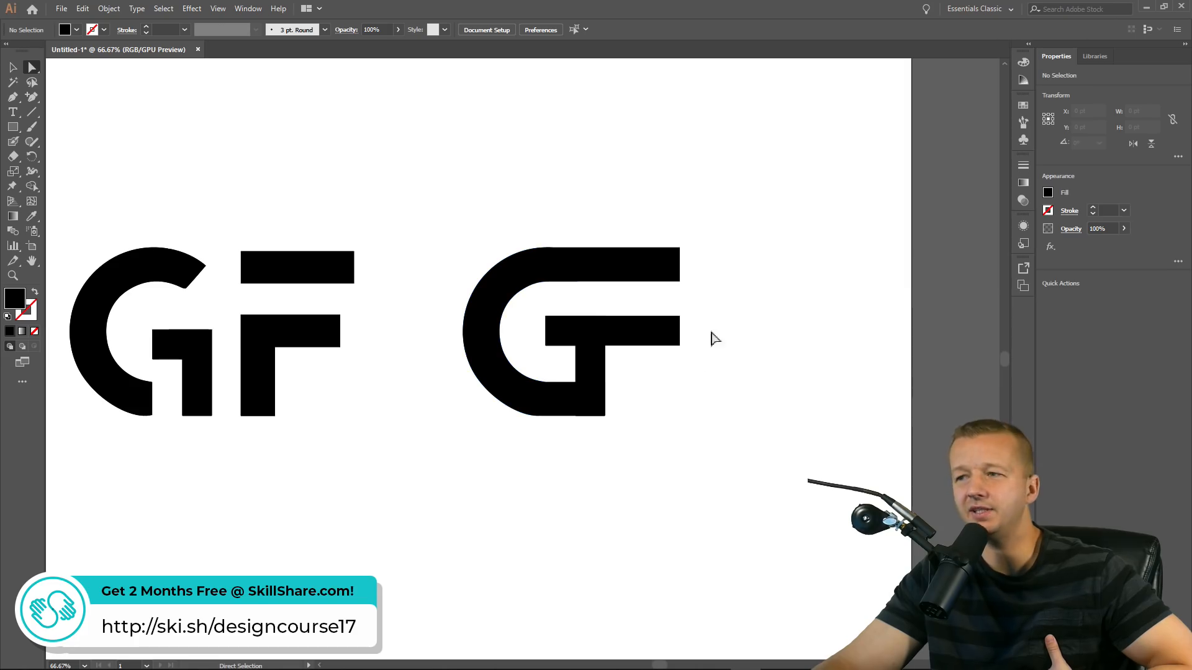
# Sample white from the artboard as the fill and draw a triangle about 37 × 39 pt cutting diagonally across the crossbar's inner end
pyautogui.press('p')
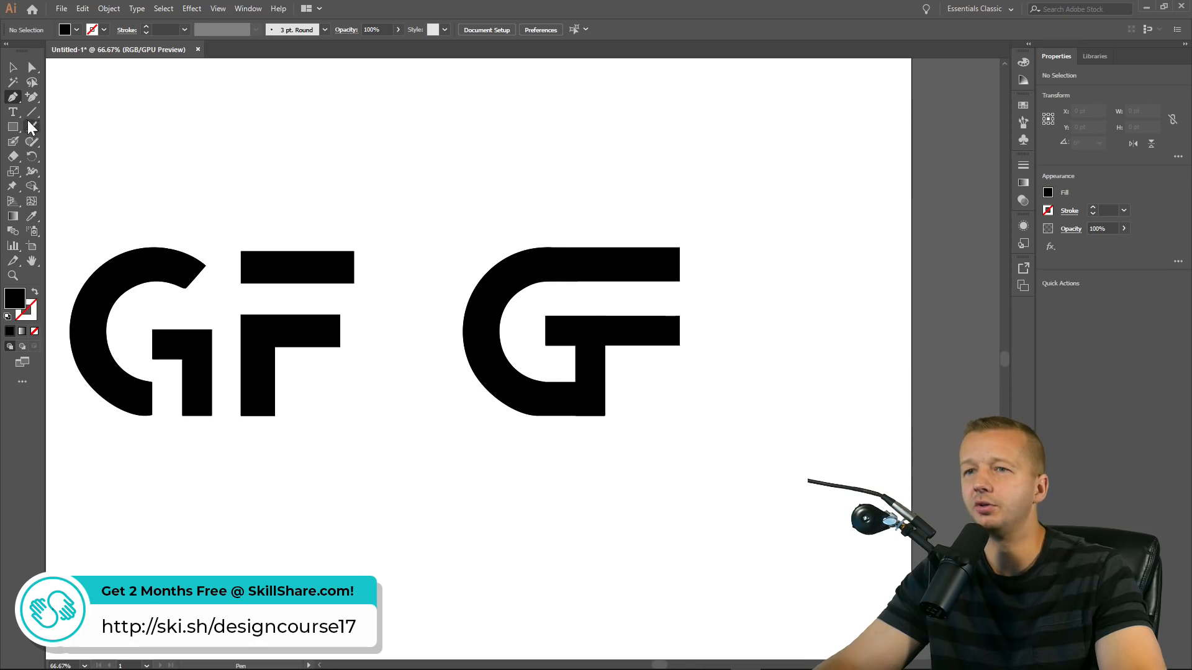
pyautogui.press('i')
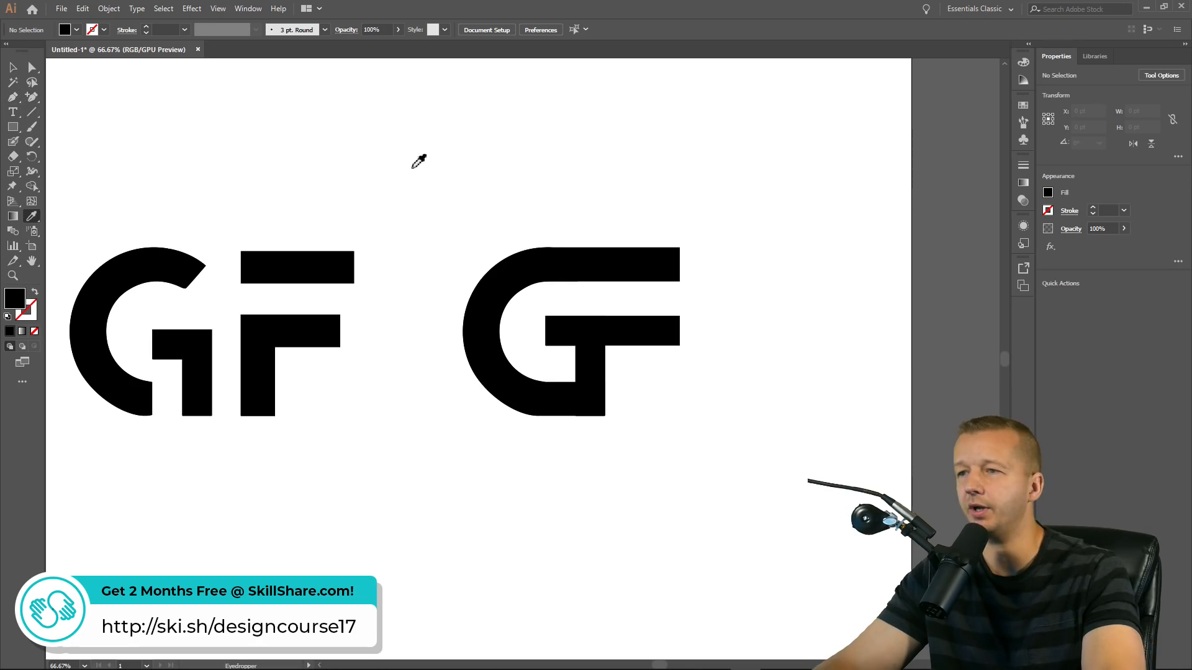
pyautogui.click(412, 160)
pyautogui.click(12, 100)
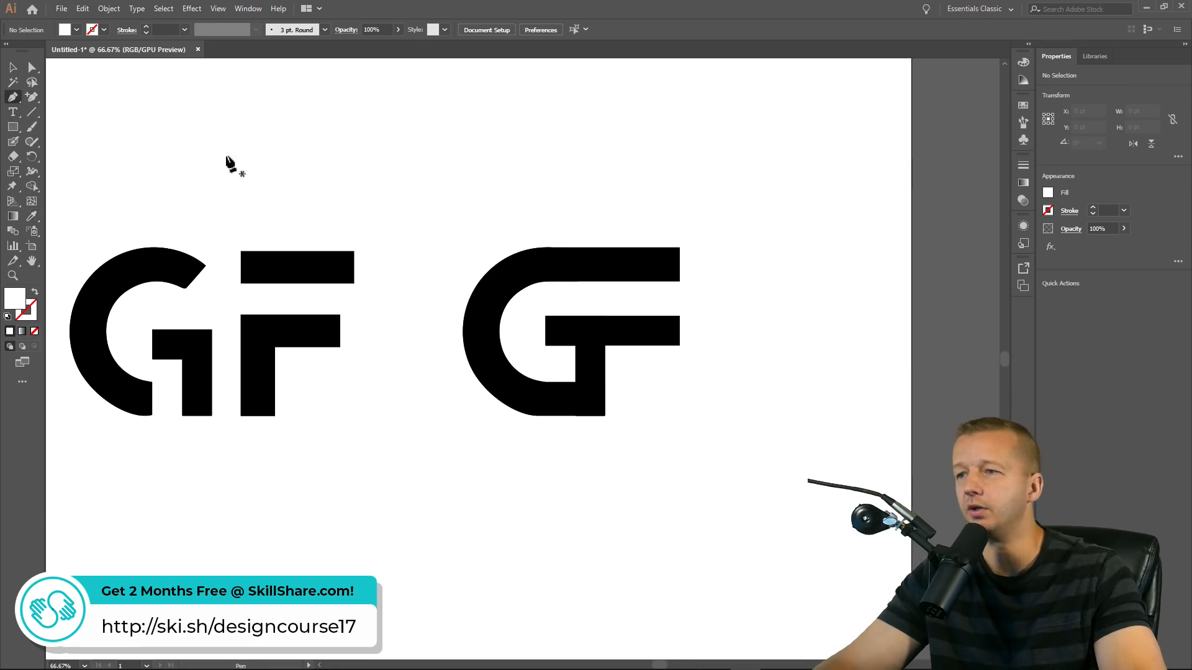
pyautogui.scroll(3, 673, 370)
pyautogui.moveTo(552, 370); pyautogui.dragTo(693, 455)
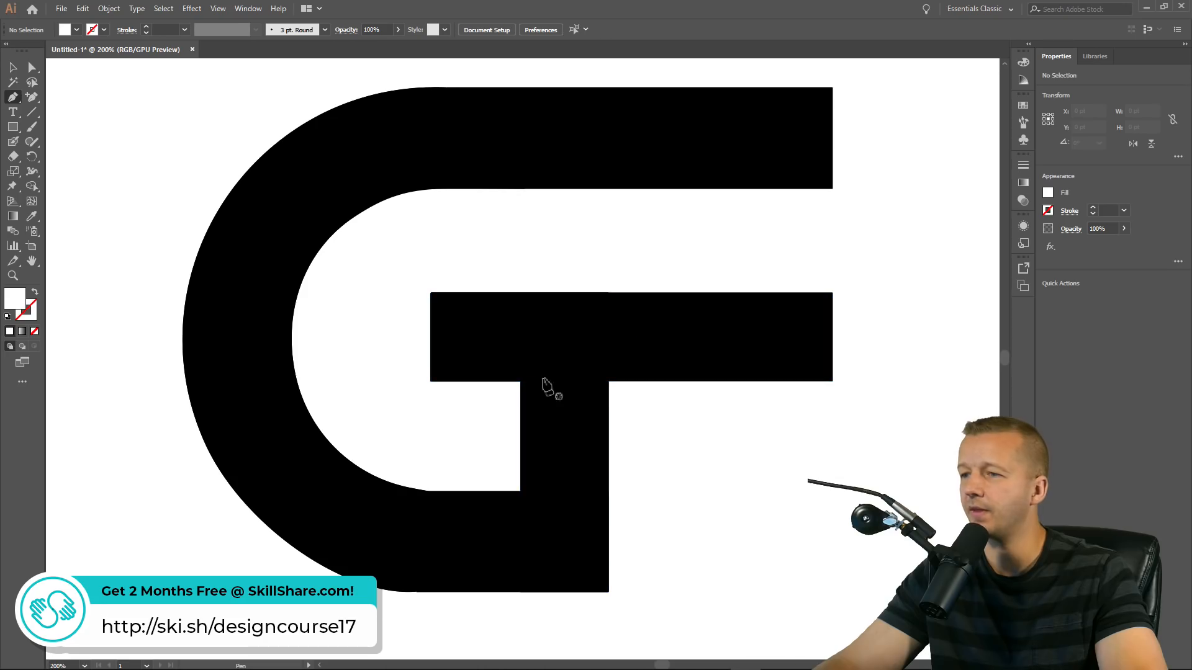
pyautogui.click(520, 382)
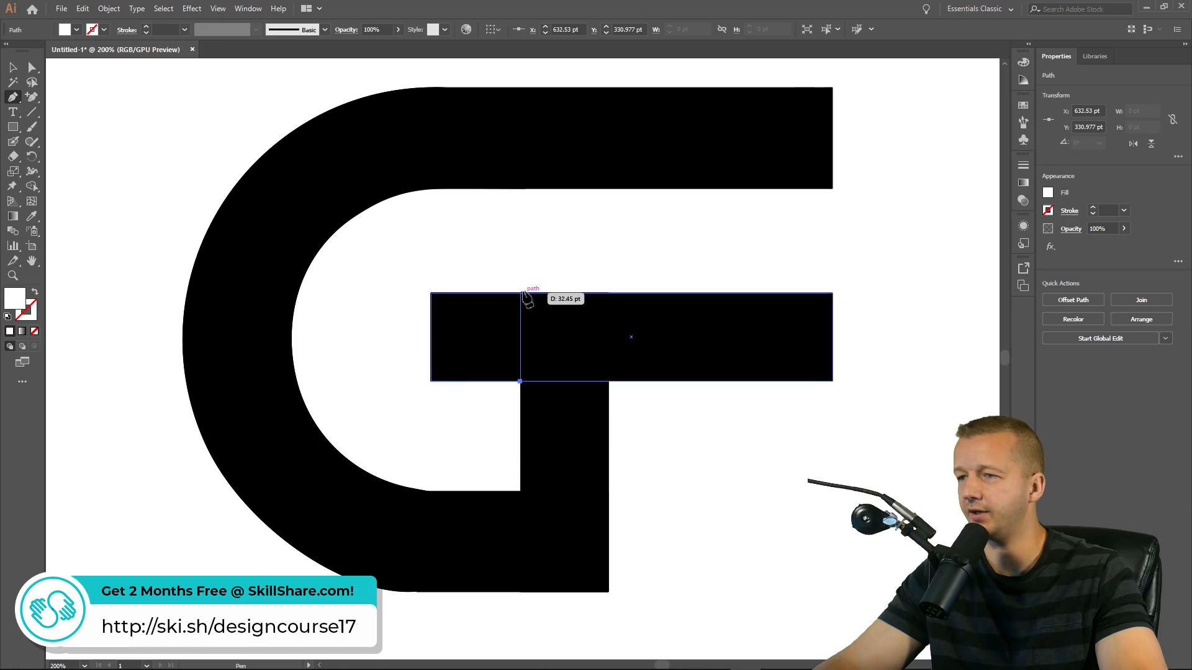
pyautogui.click(520, 293)
pyautogui.hotkey('ctrl', 'z')
pyautogui.click(520, 287)
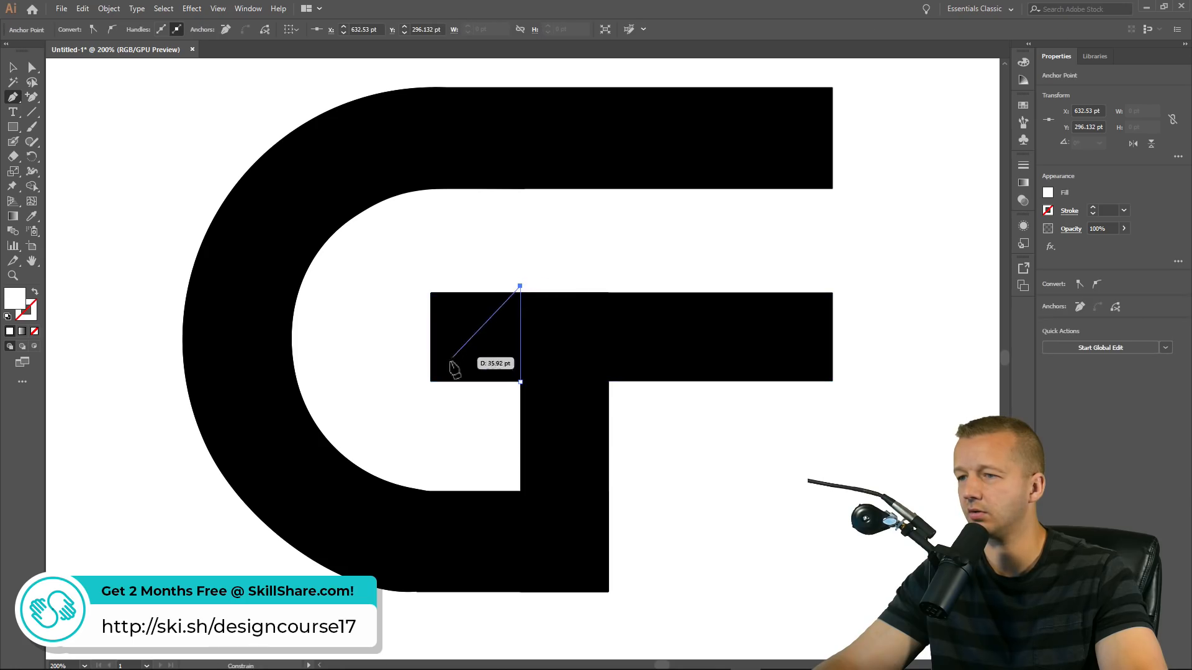
pyautogui.click(419, 394)
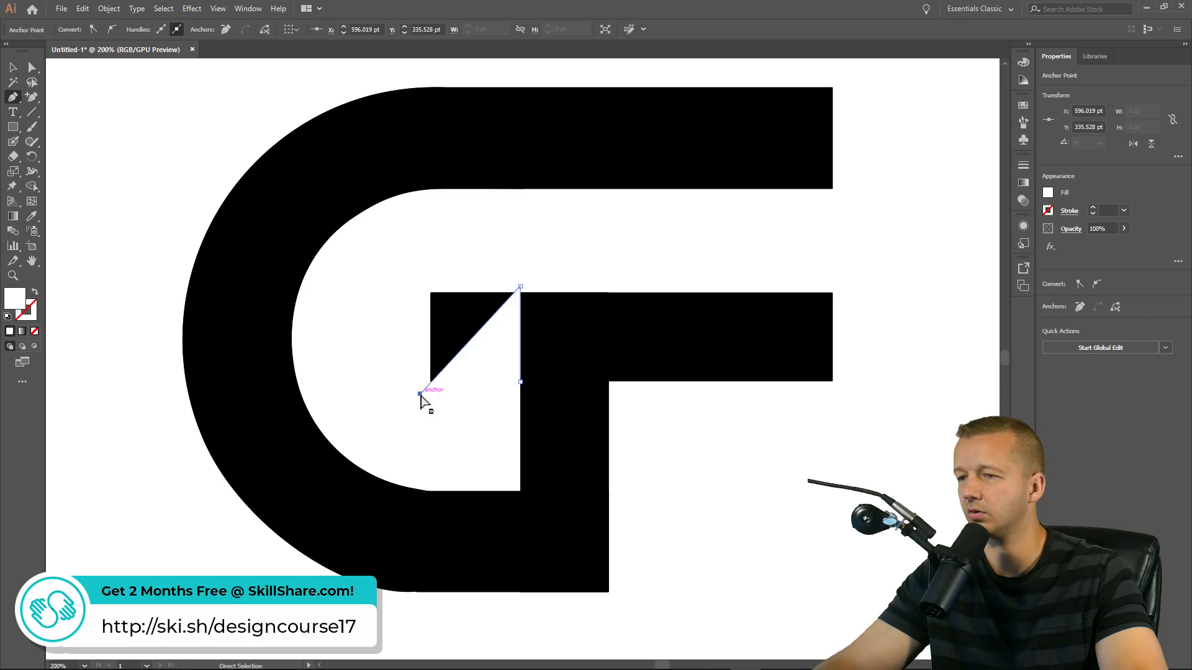
pyautogui.click(520, 382)
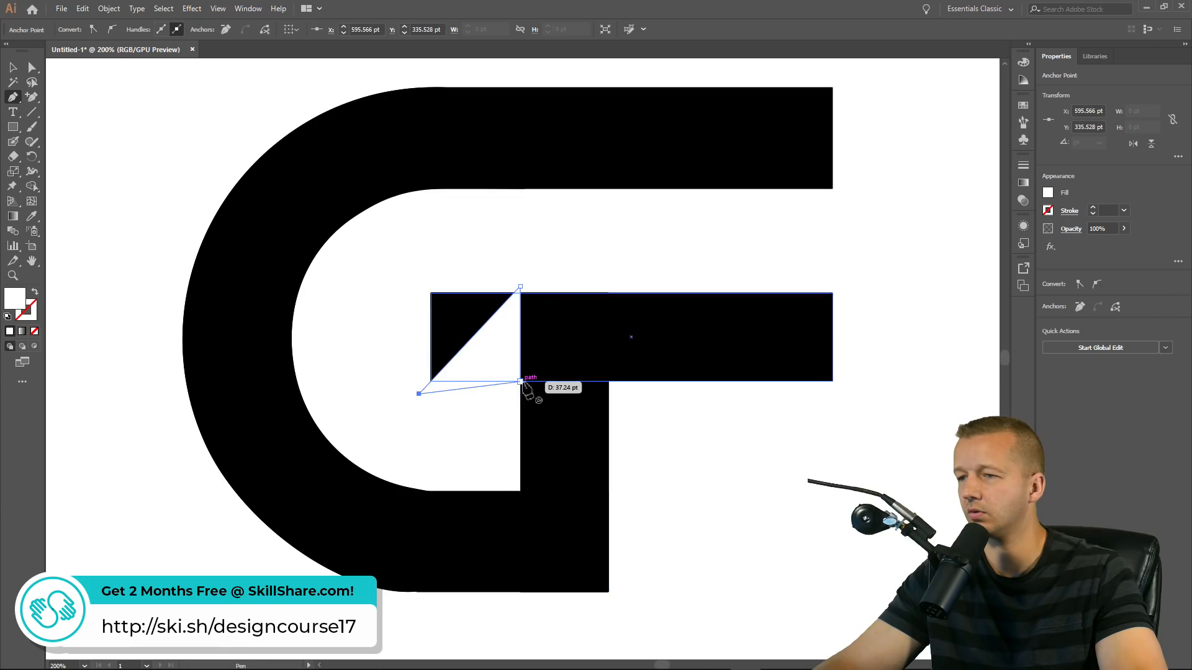
pyautogui.click(32, 67)
pyautogui.click(189, 192)
# Examine the diagonal cut at the crossbar's inner end, both up close and within the whole mark
pyautogui.scroll(-4, 211, 234)
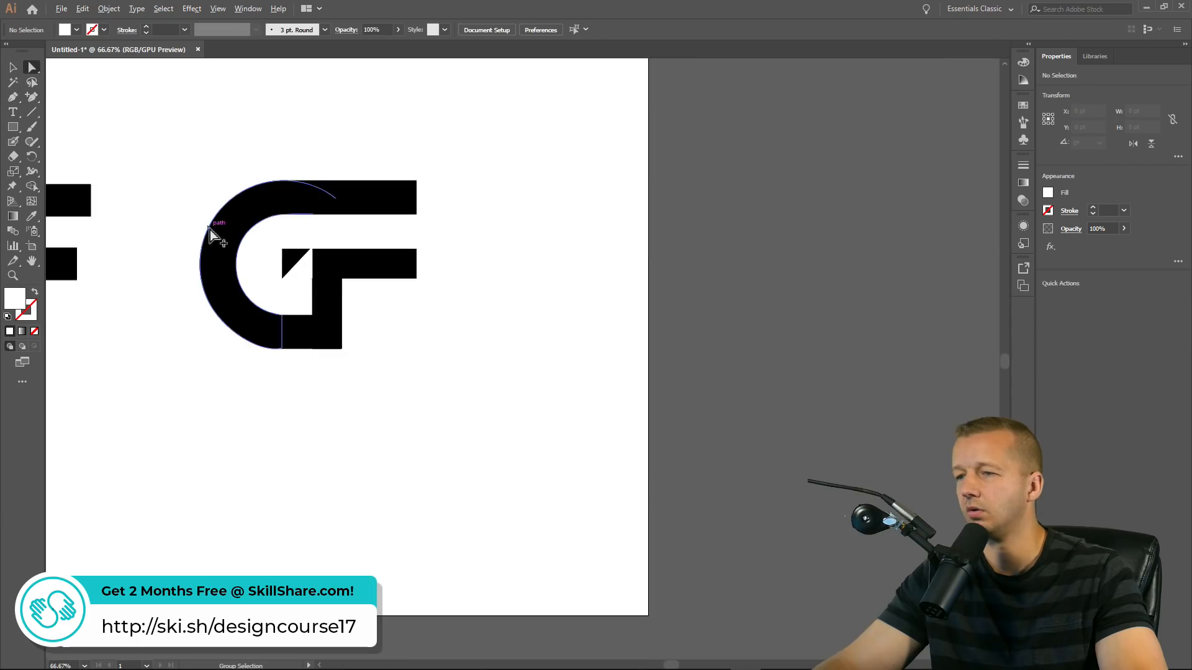
pyautogui.moveTo(218, 163); pyautogui.dragTo(532, 202)
pyautogui.scroll(5, 495, 217)
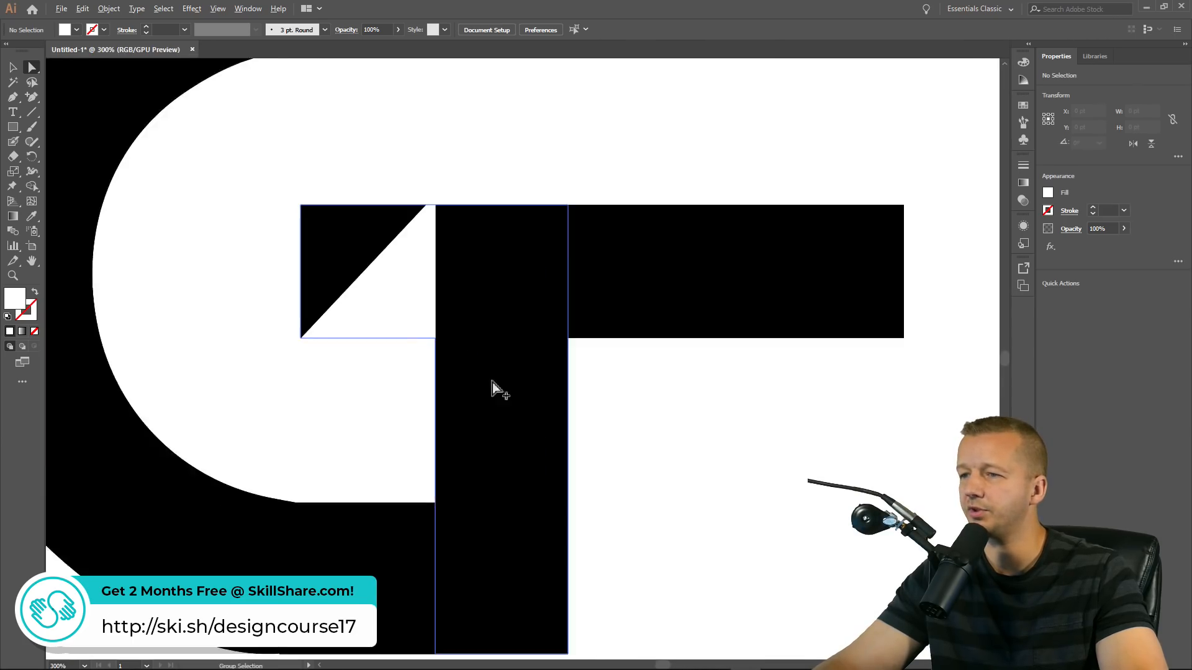
pyautogui.scroll(1, 393, 315)
pyautogui.click(391, 316)
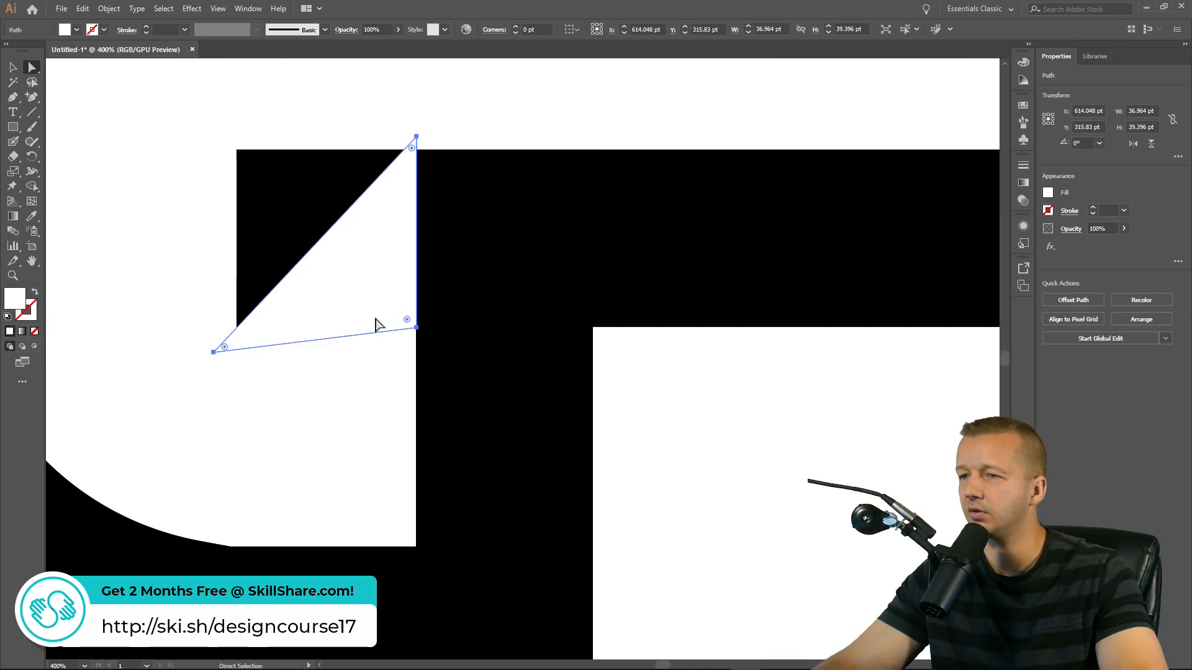
pyautogui.scroll(-4, 321, 379)
pyautogui.click(500, 434)
pyautogui.scroll(-2, 500, 429)
pyautogui.moveTo(504, 426); pyautogui.dragTo(697, 428)
# Scale the original GF and the redesigned mark down together to about 507 × 140 pt and move them up slightly on the artboard
pyautogui.moveTo(187, 250); pyautogui.dragTo(472, 445)
pyautogui.moveTo(199, 255); pyautogui.dragTo(788, 535)
pyautogui.click(12, 67)
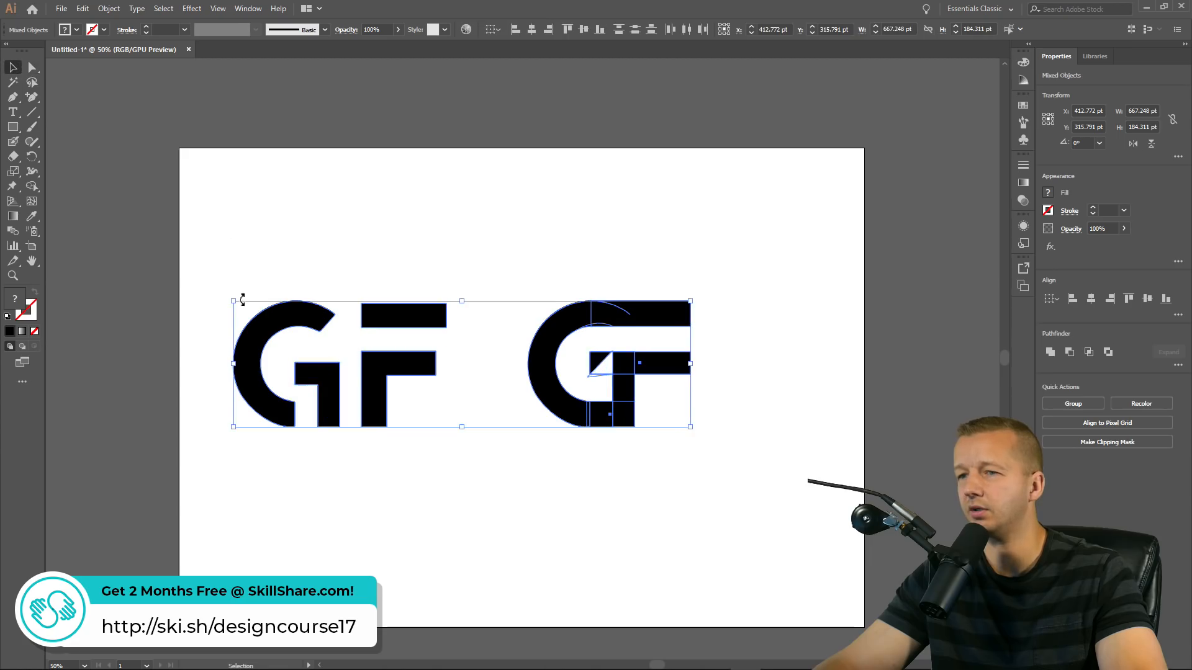
pyautogui.moveTo(233, 300); pyautogui.dragTo(343, 332)
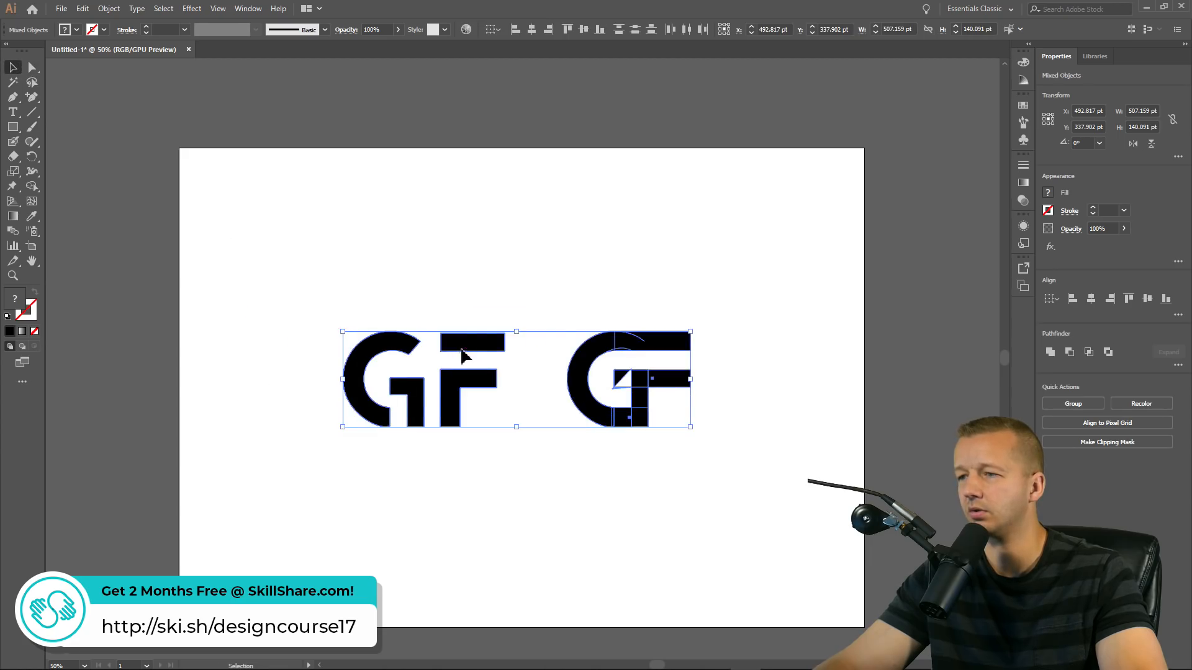
pyautogui.moveTo(462, 348); pyautogui.dragTo(446, 325)
pyautogui.click(514, 270)
pyautogui.scroll(1, 494, 271)
pyautogui.moveTo(575, 285); pyautogui.dragTo(561, 228)
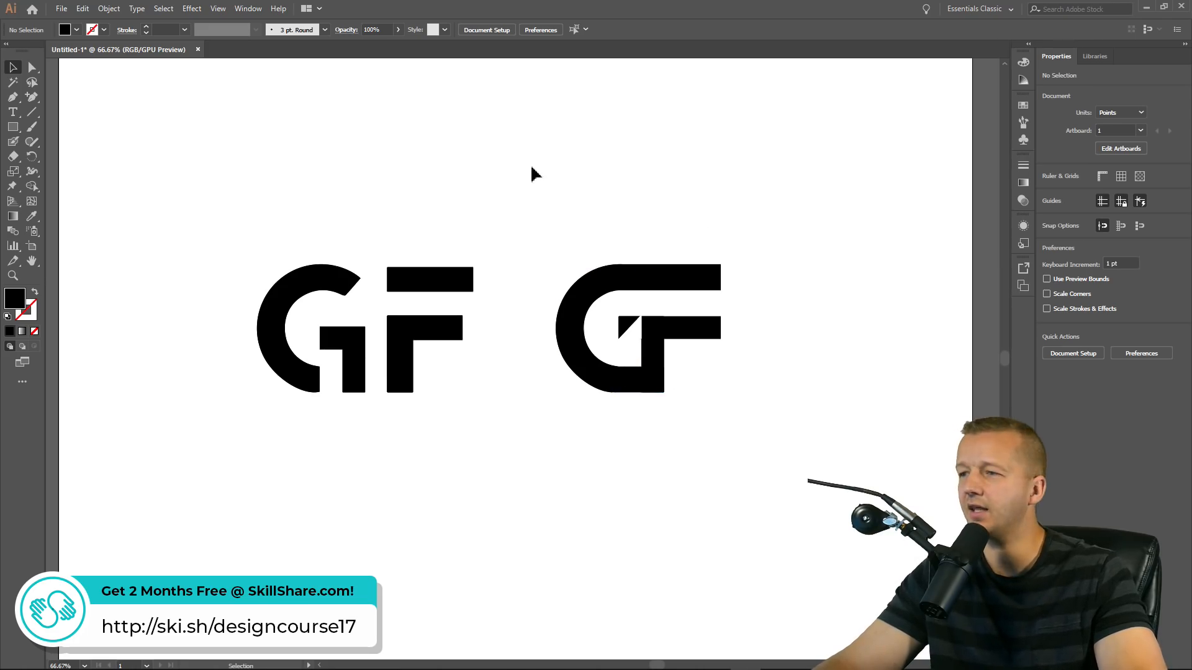
# Shorten the redesigned mark's crossbar to about 92 pt wide by moving its free end toward the stem
pyautogui.click(32, 67)
pyautogui.moveTo(743, 312); pyautogui.dragTo(714, 359)
pyautogui.hotkey('shift', 'Left')
pyautogui.hotkey('shift', 'Left')
pyautogui.hotkey('shift', 'Left')
pyautogui.hotkey('shift', 'Left')
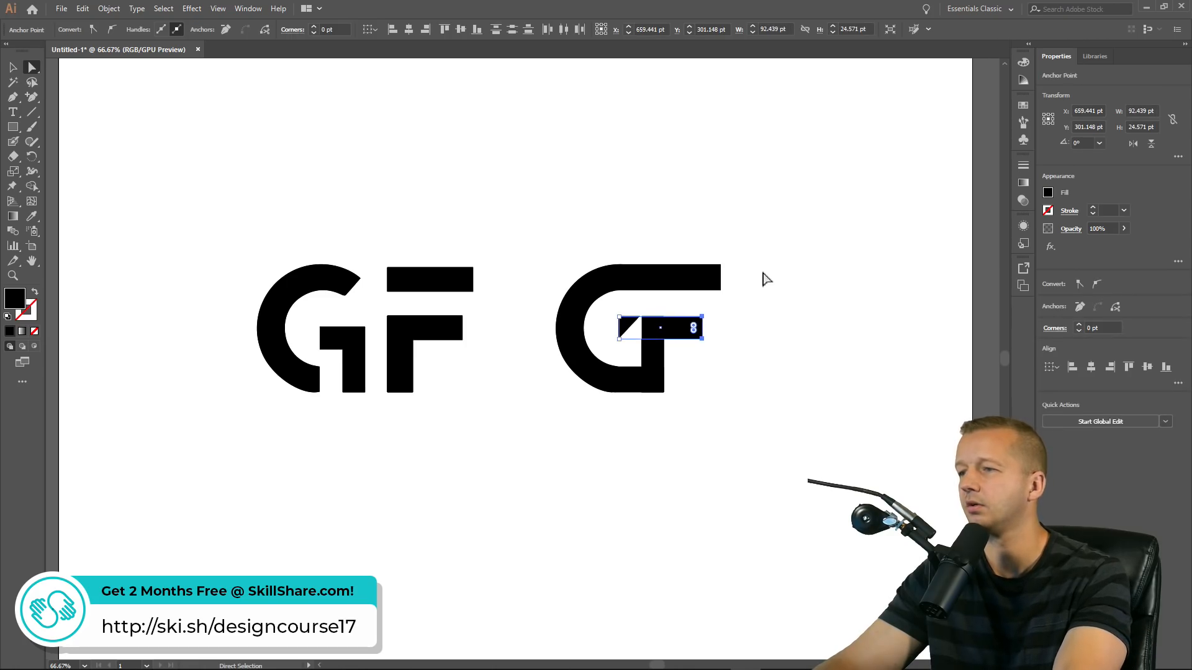
# Extend the free end of the lower F arm in the combined GF mark slightly outward using its end anchors
pyautogui.click(766, 279)
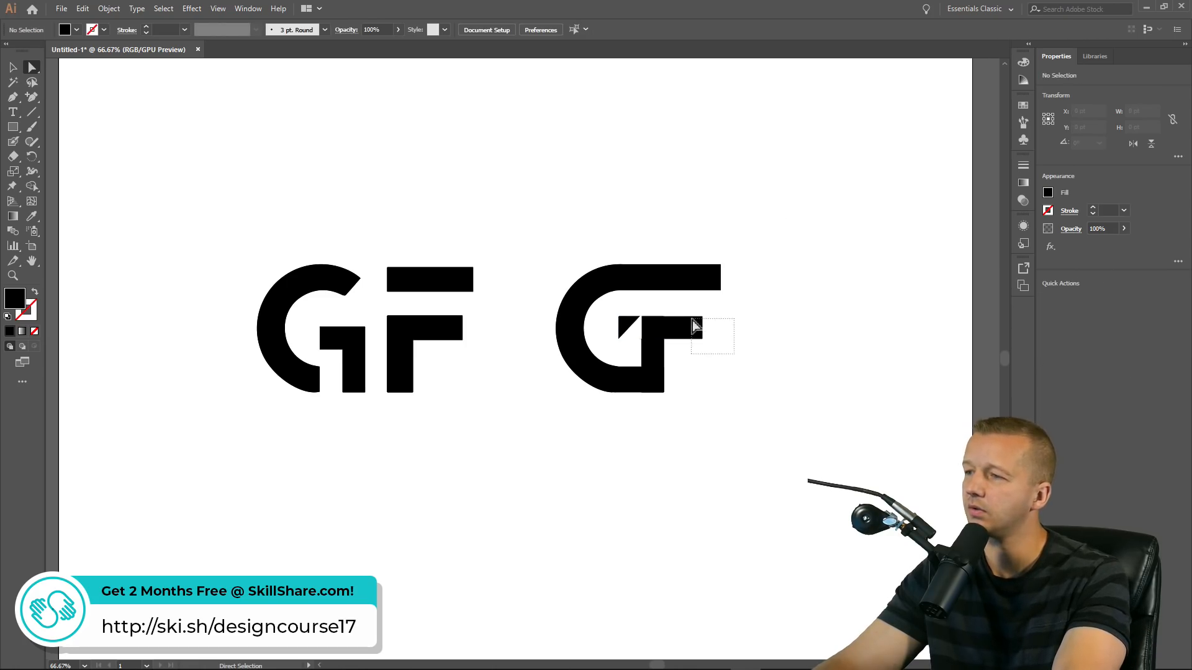
pyautogui.moveTo(692, 320); pyautogui.dragTo(691, 316)
pyautogui.click(807, 304)
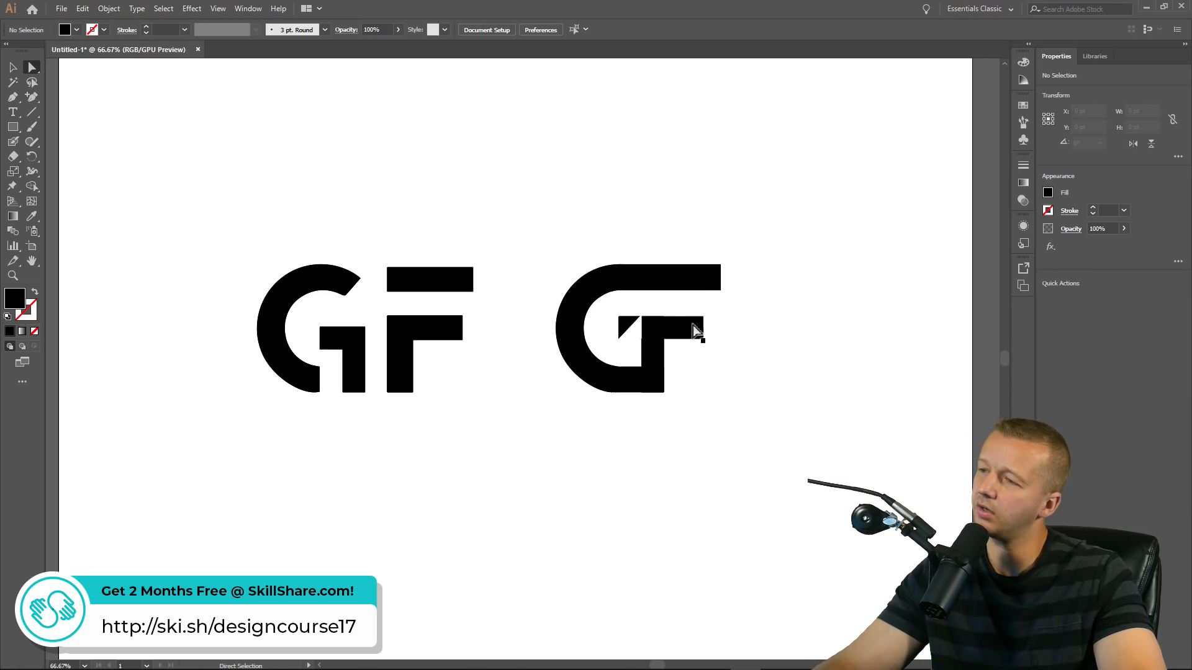
# Move the white triangular cutout from the G's crossbar onto the F's lower arm beside the stem and reflect it horizontally
pyautogui.click(631, 334)
pyautogui.scroll(3, 677, 351)
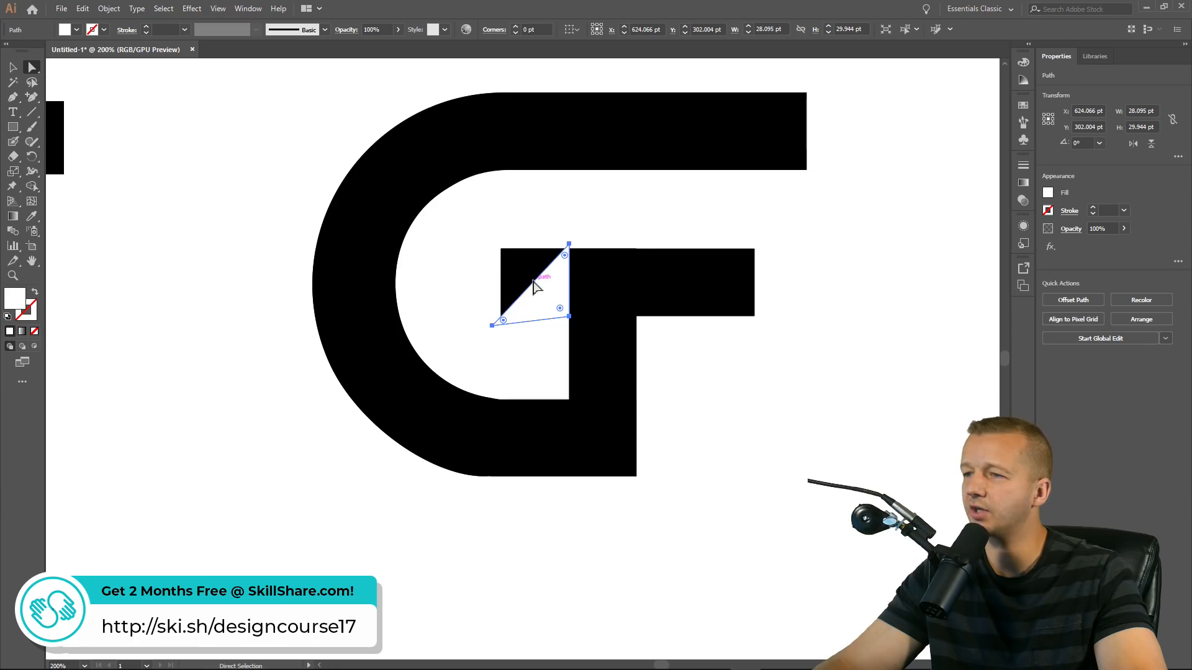
pyautogui.click(13, 67)
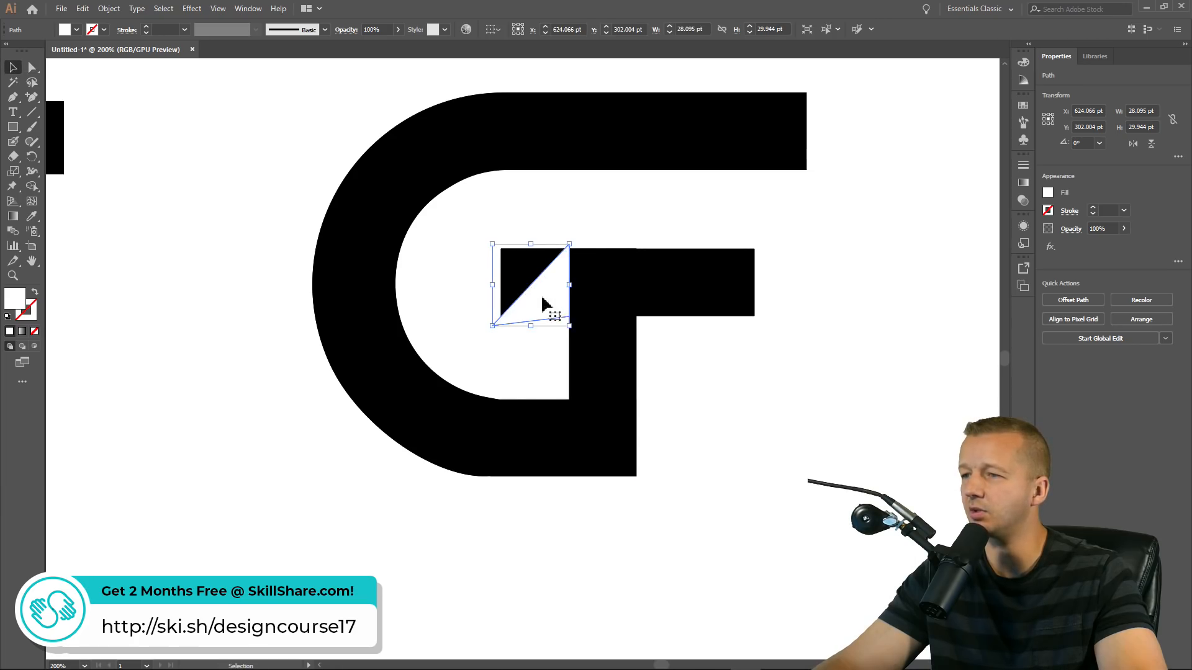
pyautogui.moveTo(554, 304); pyautogui.dragTo(702, 307)
pyautogui.rightClick(701, 308)
pyautogui.moveTo(738, 488)
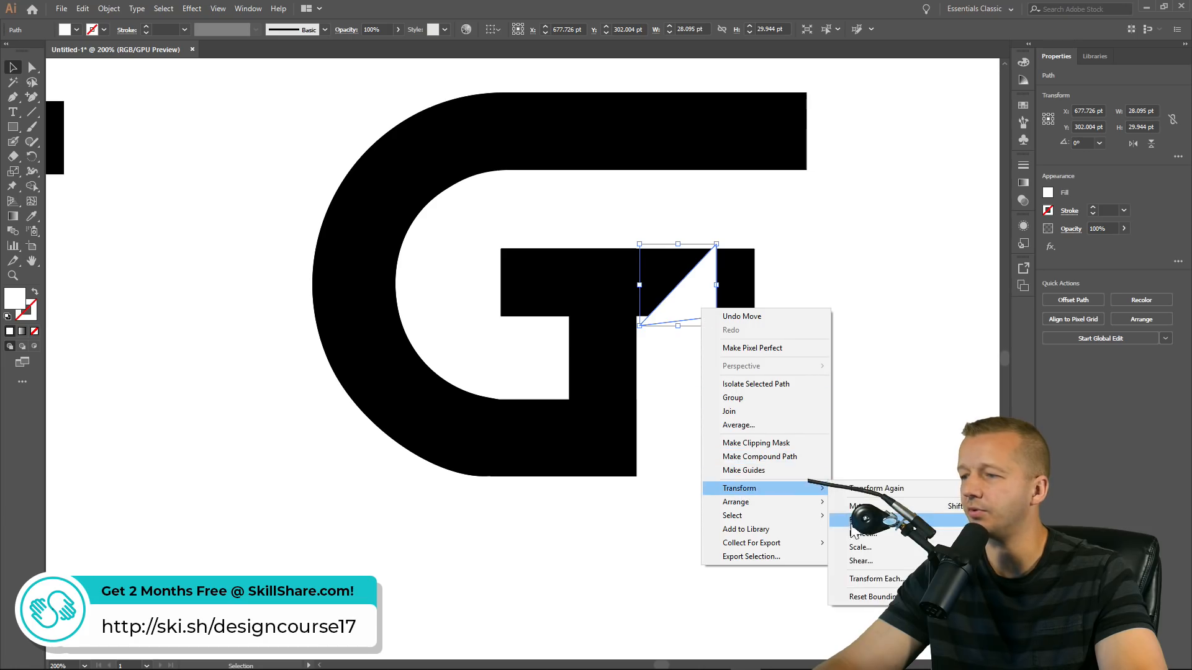
pyautogui.click(860, 533)
pyautogui.click(608, 417)
# Position the reflected white triangle close to the stem so it cuts a diagonal into the F's lower arm
pyautogui.moveTo(661, 288); pyautogui.dragTo(657, 292)
pyautogui.press('Left')
pyautogui.press('Left')
pyautogui.press('Right')
pyautogui.click(822, 254)
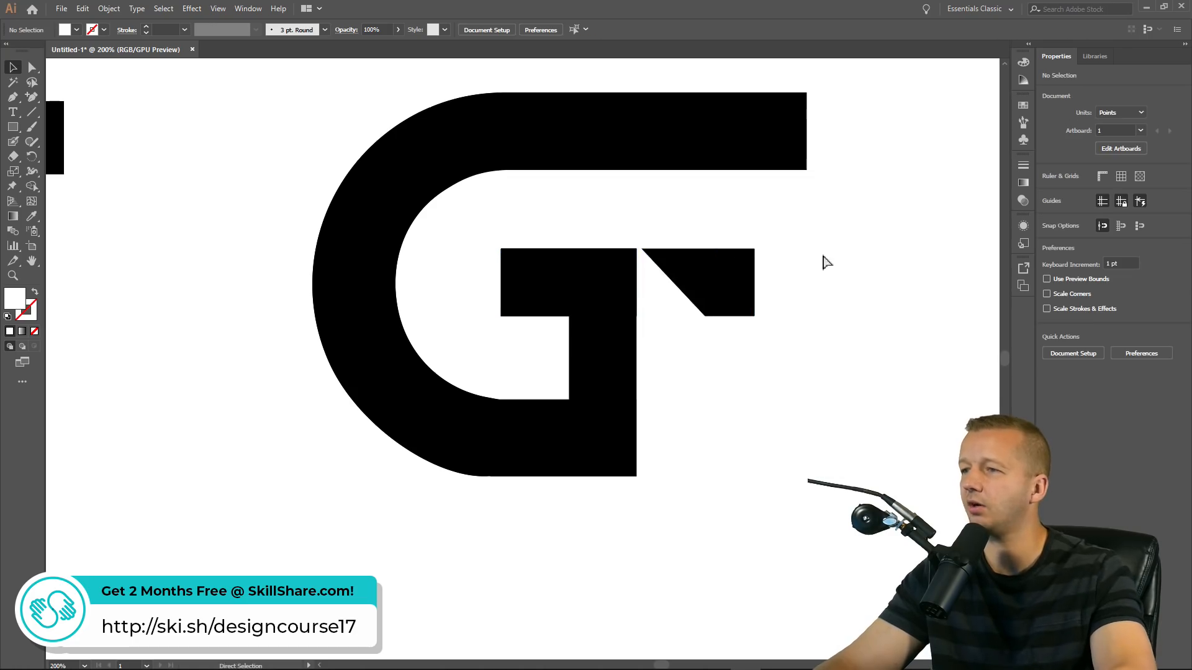
# Undo the move, reflection and repositioning of the white triangle in the combined GF mark
pyautogui.scroll(-5, 822, 258)
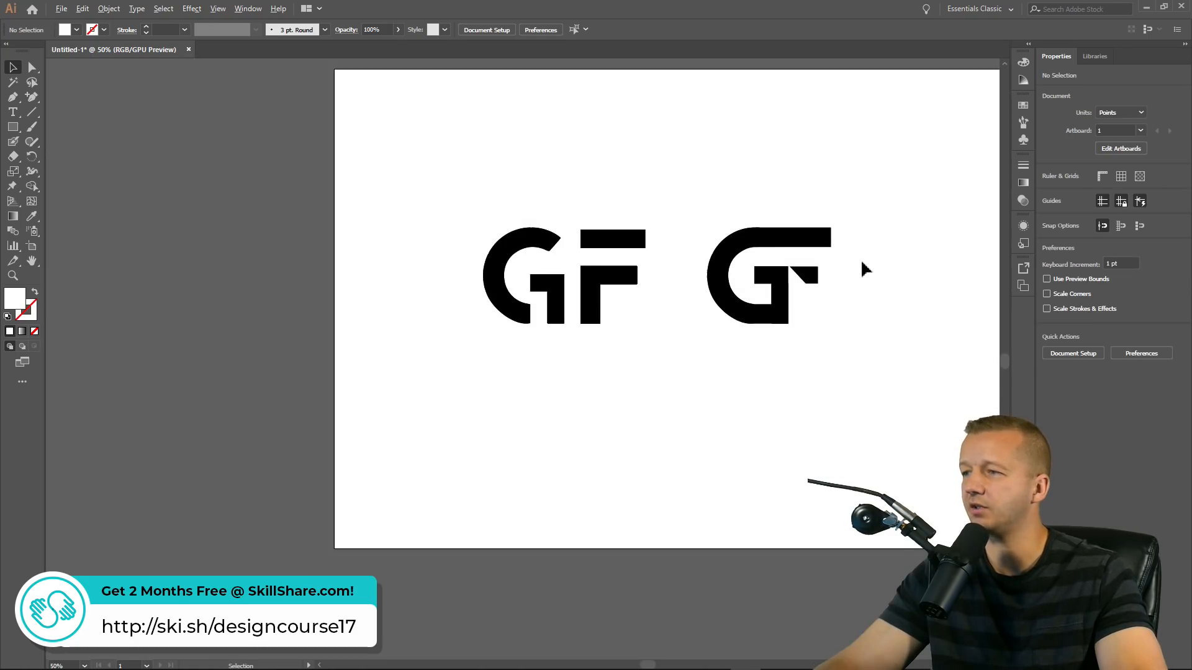
pyautogui.scroll(1, 856, 264)
pyautogui.click(780, 292)
pyautogui.hotkey('ctrl', 'z')
pyautogui.hotkey('ctrl', 'z')
pyautogui.hotkey('ctrl', 'z')
pyautogui.hotkey('ctrl', 'z')
pyautogui.hotkey('ctrl', 'z')
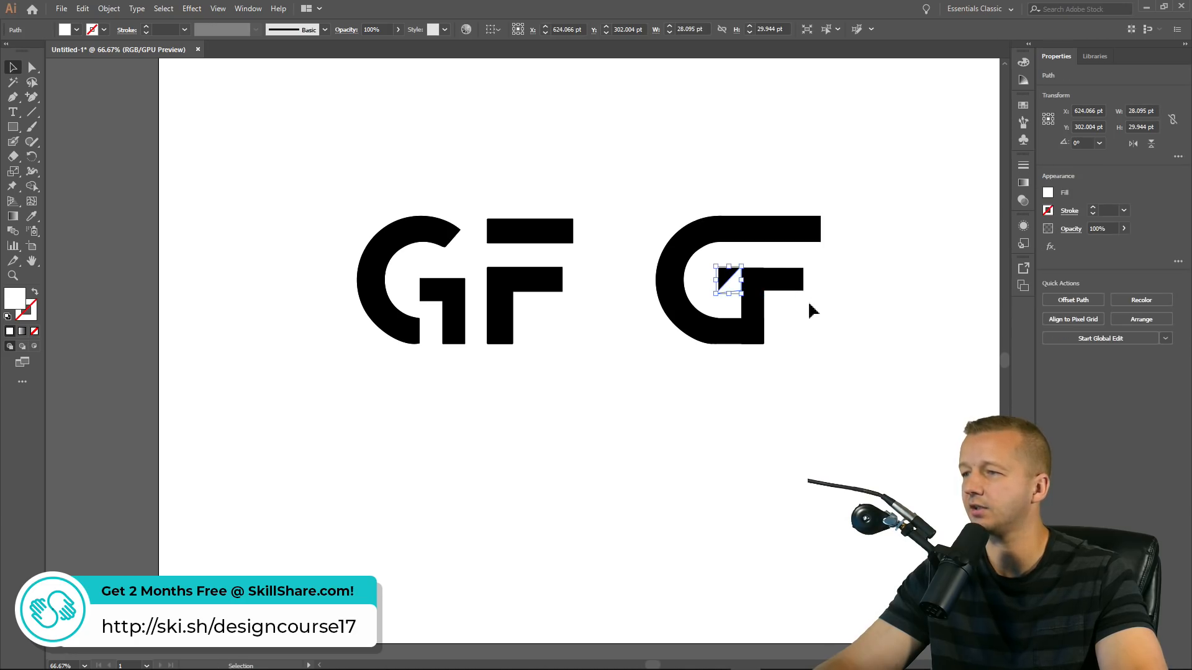
pyautogui.click(807, 320)
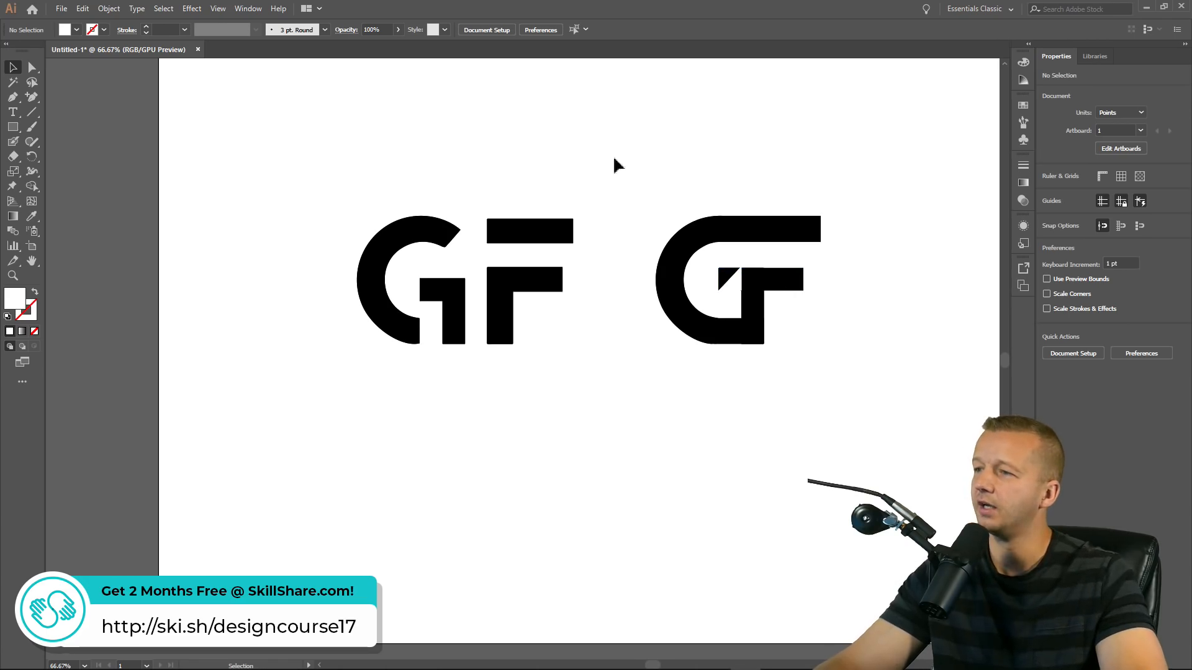
# Move the separate G and F letters slightly farther from the combined GF mark
pyautogui.moveTo(540, 133); pyautogui.dragTo(412, 185)
pyautogui.moveTo(533, 226); pyautogui.dragTo(649, 337)
pyautogui.click(472, 194)
pyautogui.moveTo(205, 211); pyautogui.dragTo(461, 435)
pyautogui.click(497, 164)
pyautogui.scroll(-1, 497, 164)
pyautogui.press('space')
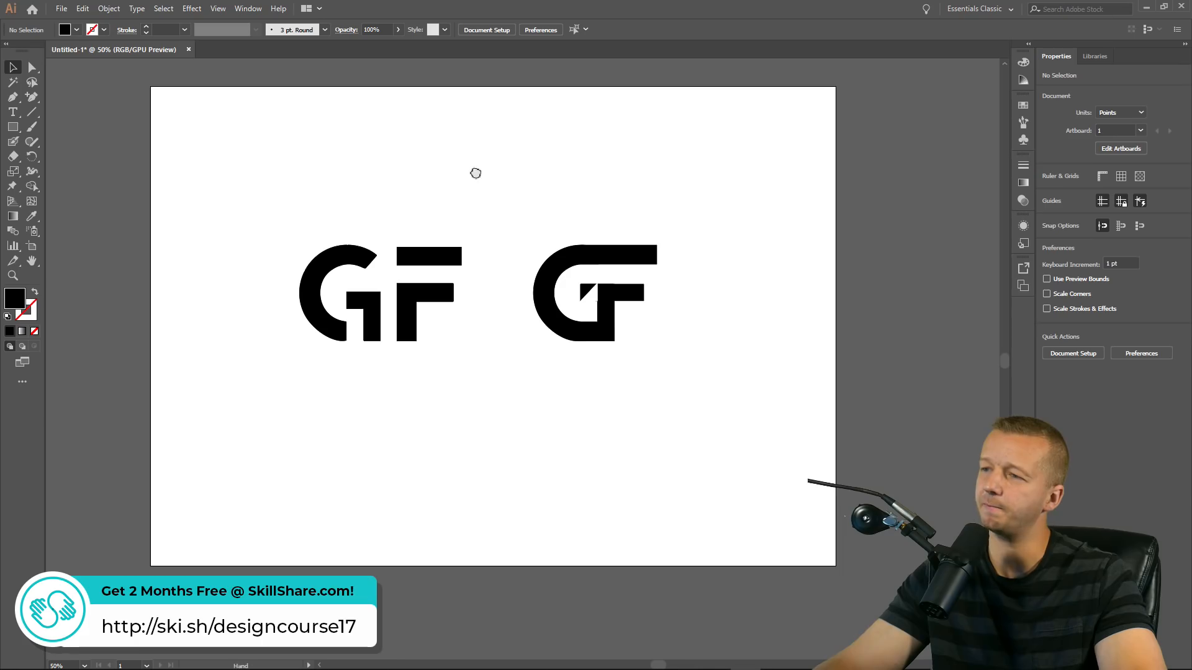
pyautogui.moveTo(476, 173); pyautogui.dragTo(496, 192)
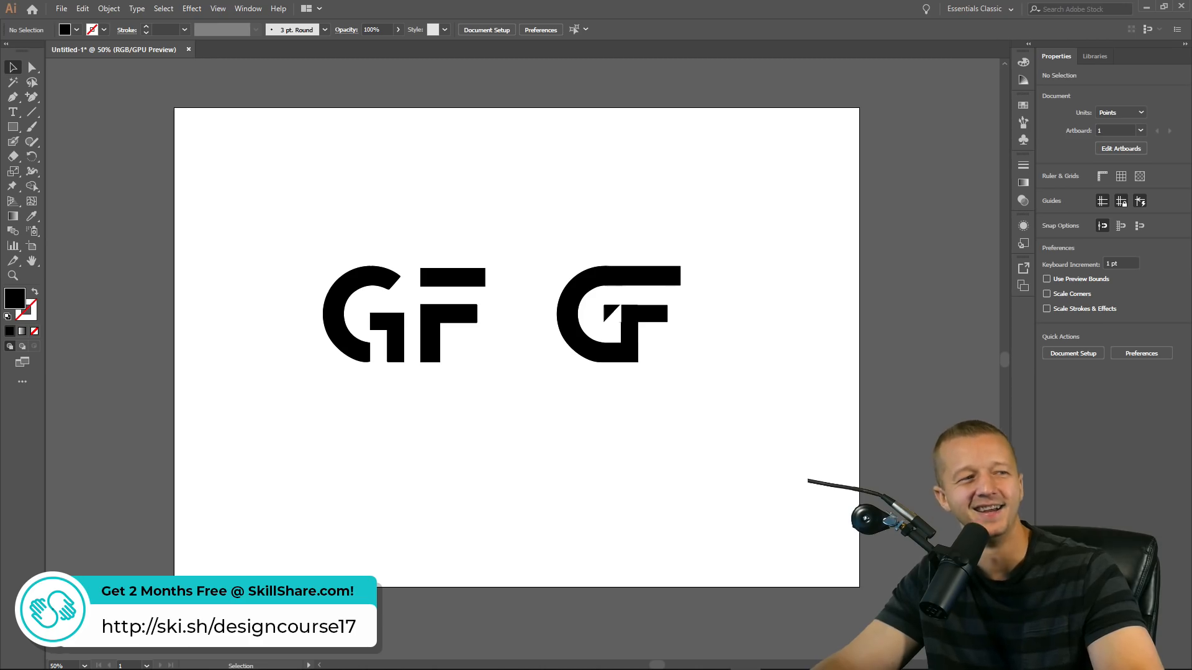
# Switch to Discord and look through the review-submissions logo posts down to the logo for the "aly" startup
pyautogui.click(1142, 8)
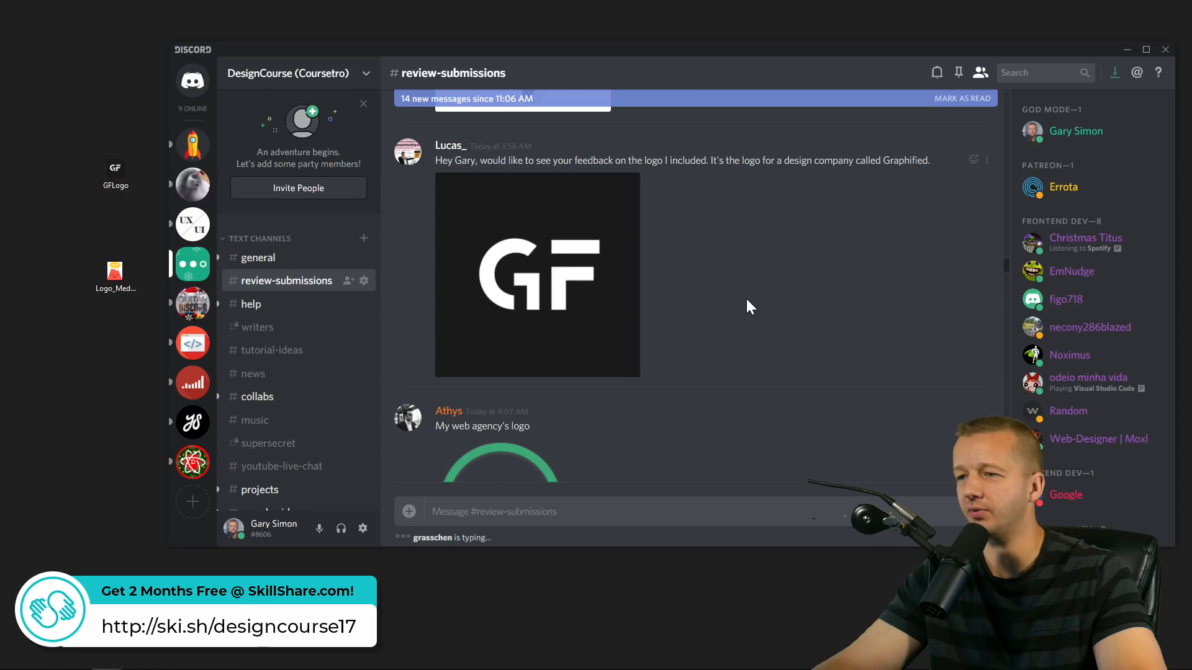
pyautogui.doubleClick(642, 53)
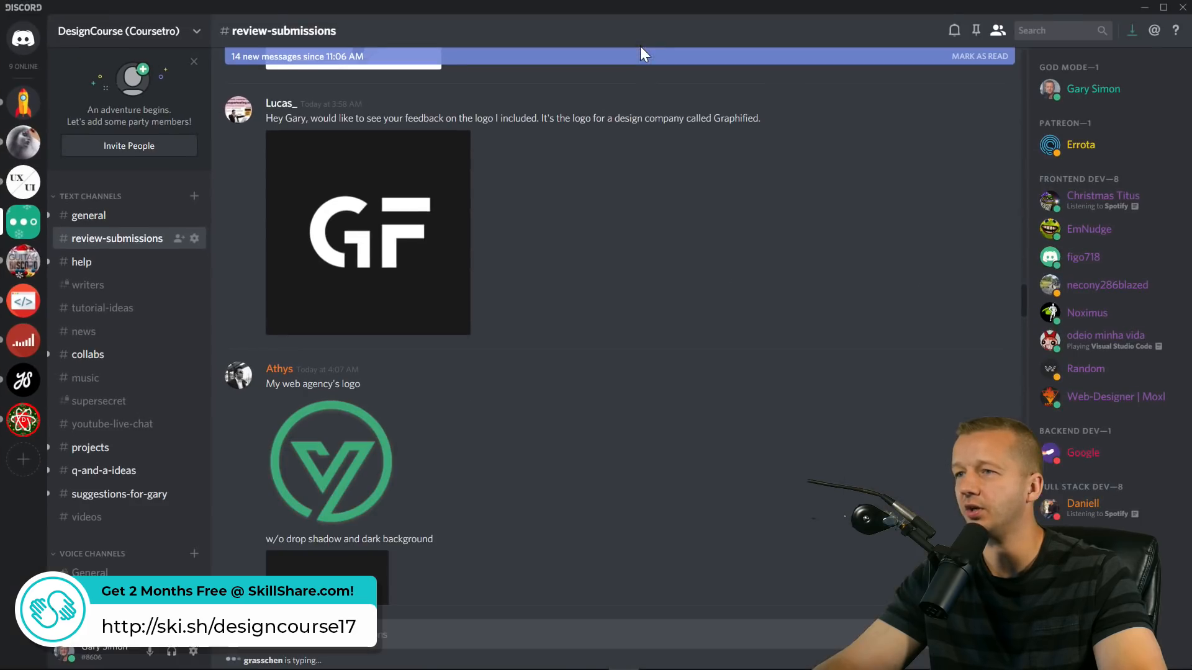
pyautogui.scroll(-1, 612, 310)
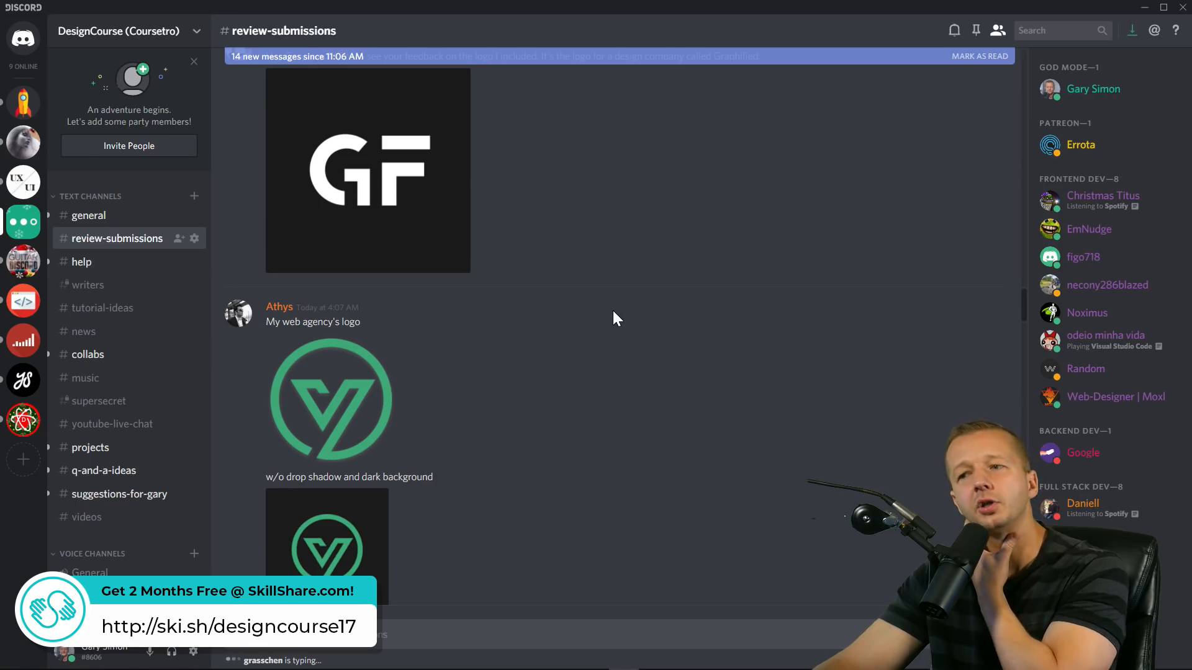
pyautogui.scroll(2, 613, 310)
pyautogui.scroll(-3, 613, 310)
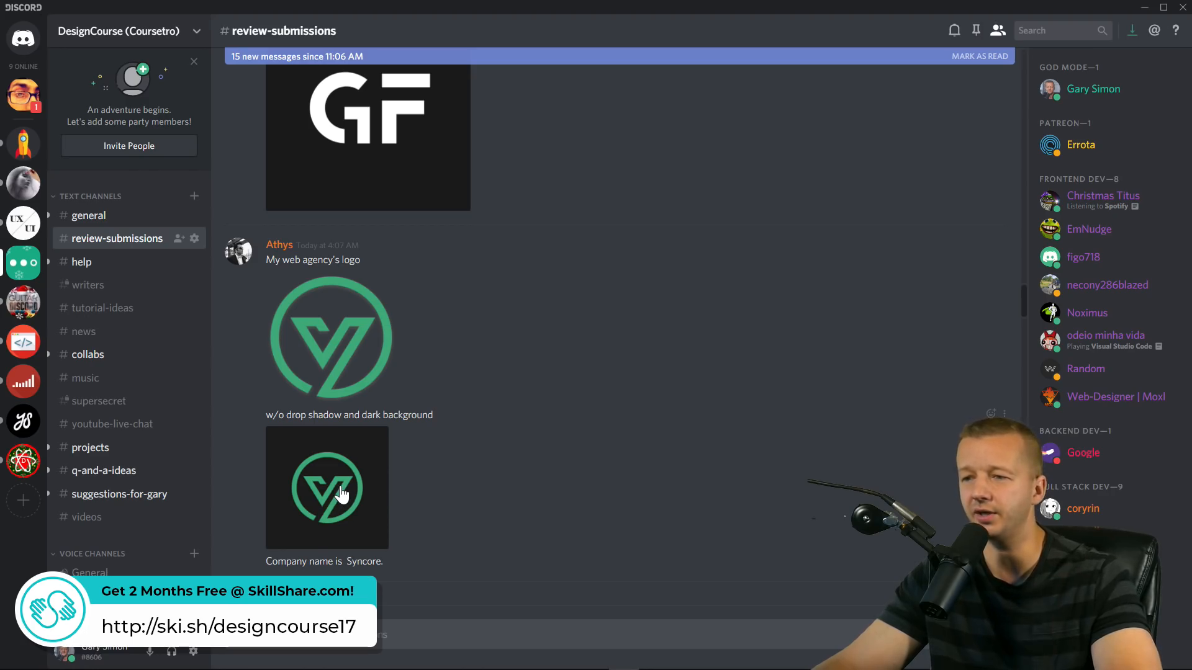
pyautogui.scroll(-1, 339, 466)
pyautogui.scroll(-3, 521, 399)
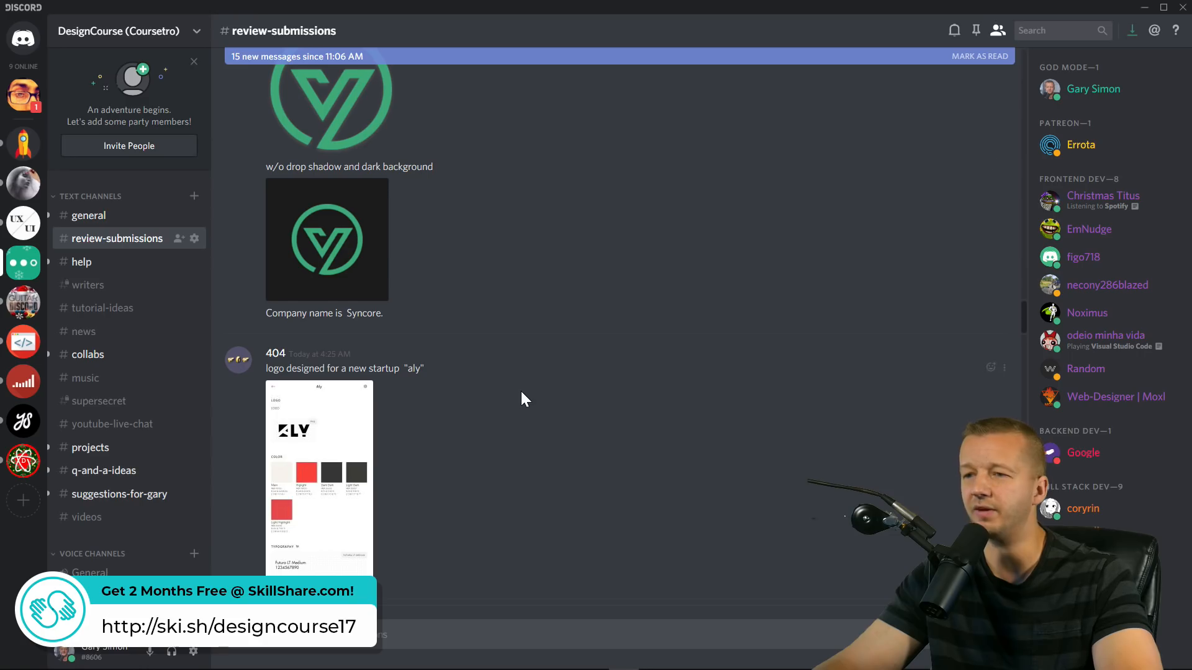
pyautogui.scroll(-3, 520, 391)
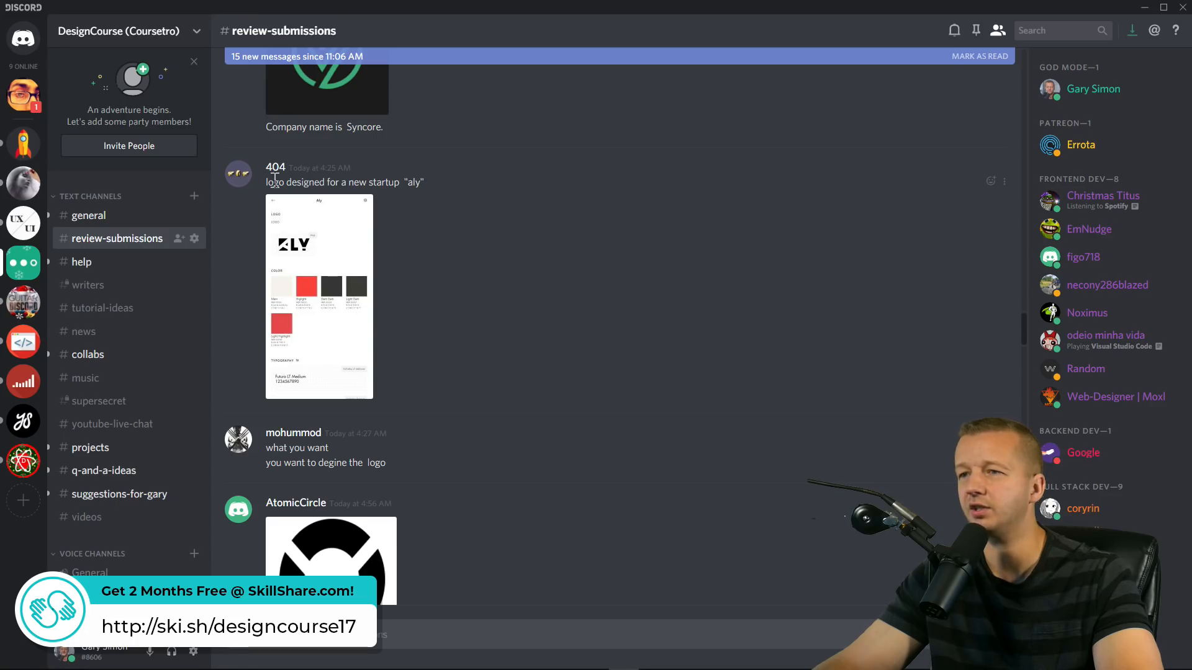
# Read the "aly" logo post's description and examine its screenshot enlarged
pyautogui.moveTo(268, 181); pyautogui.dragTo(436, 188)
pyautogui.click(438, 198)
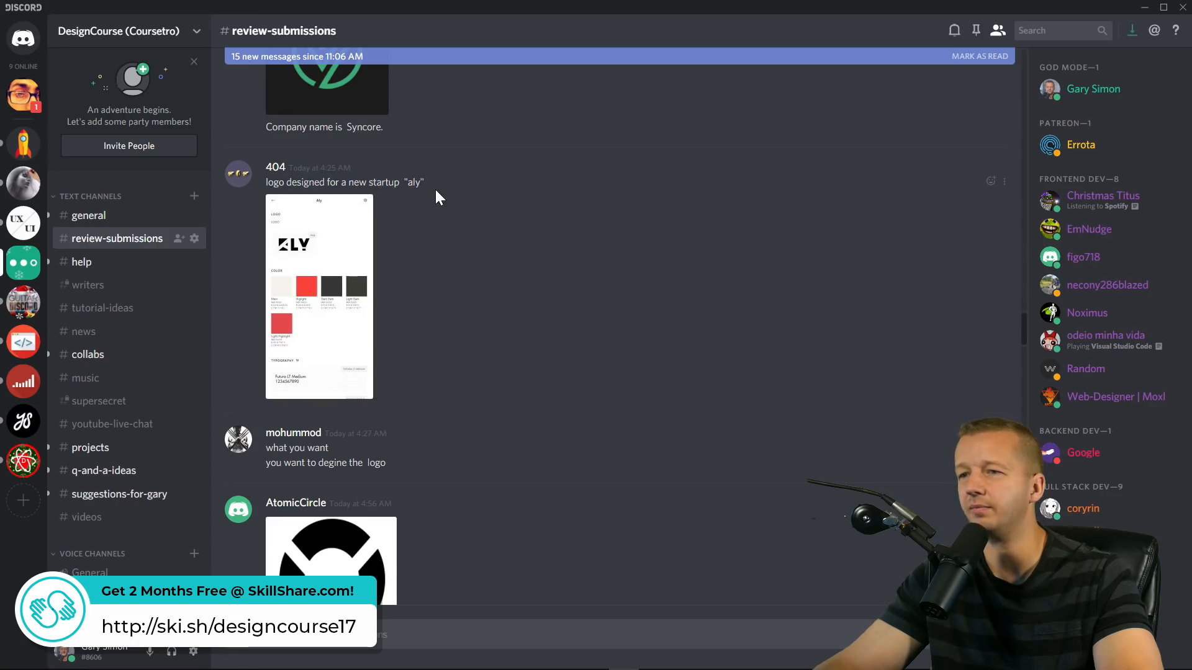
pyautogui.click(313, 284)
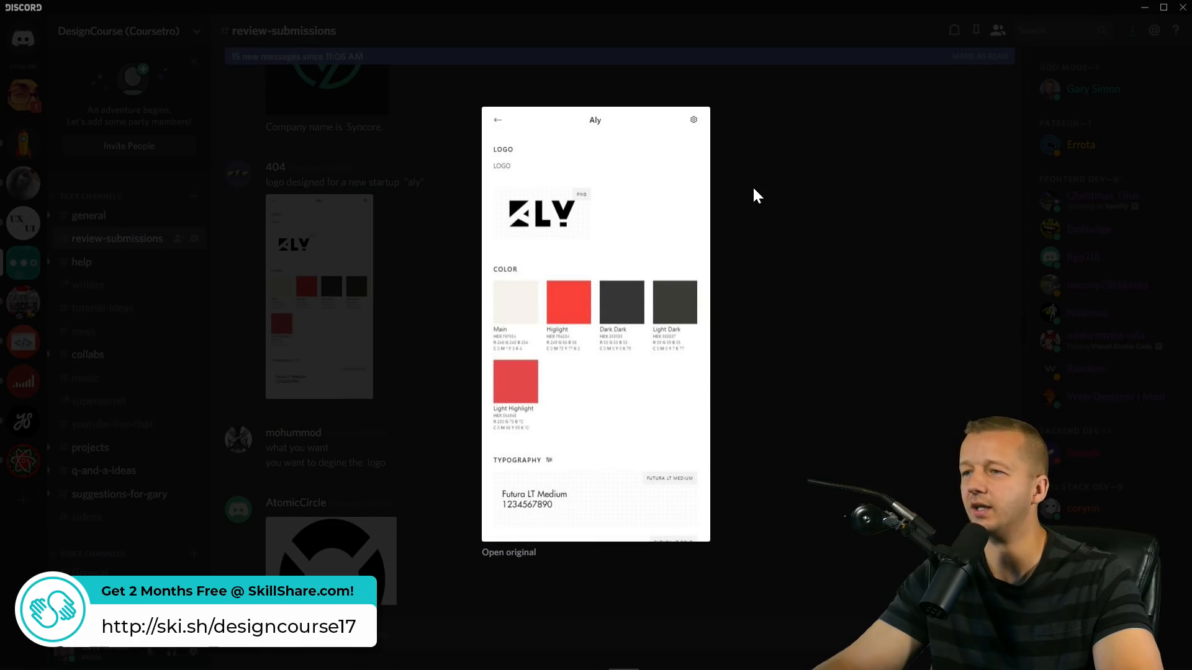
pyautogui.click(745, 203)
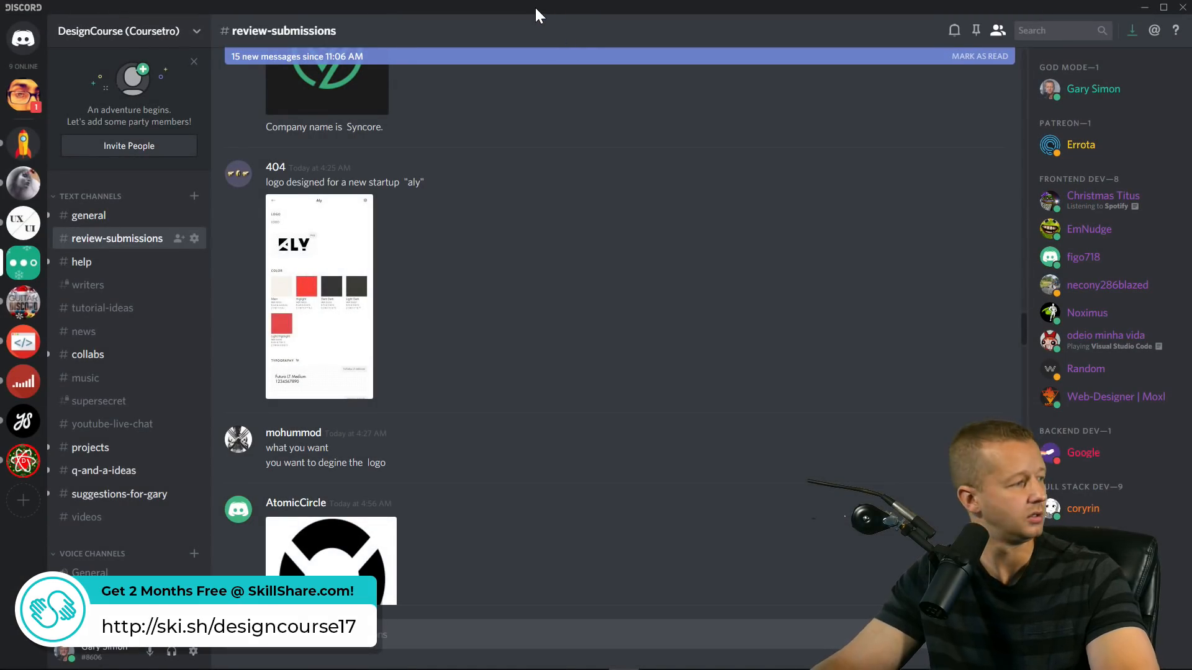
# Save the preview image of the "aly" logo post to the desktop
pyautogui.moveTo(534, 5); pyautogui.dragTo(702, 72)
pyautogui.moveTo(478, 377); pyautogui.dragTo(128, 85)
# Switch to Illustrator and place the desktop image Screenshot_6 on the artboard beside the separate GF letters
pyautogui.moveTo(197, 661)
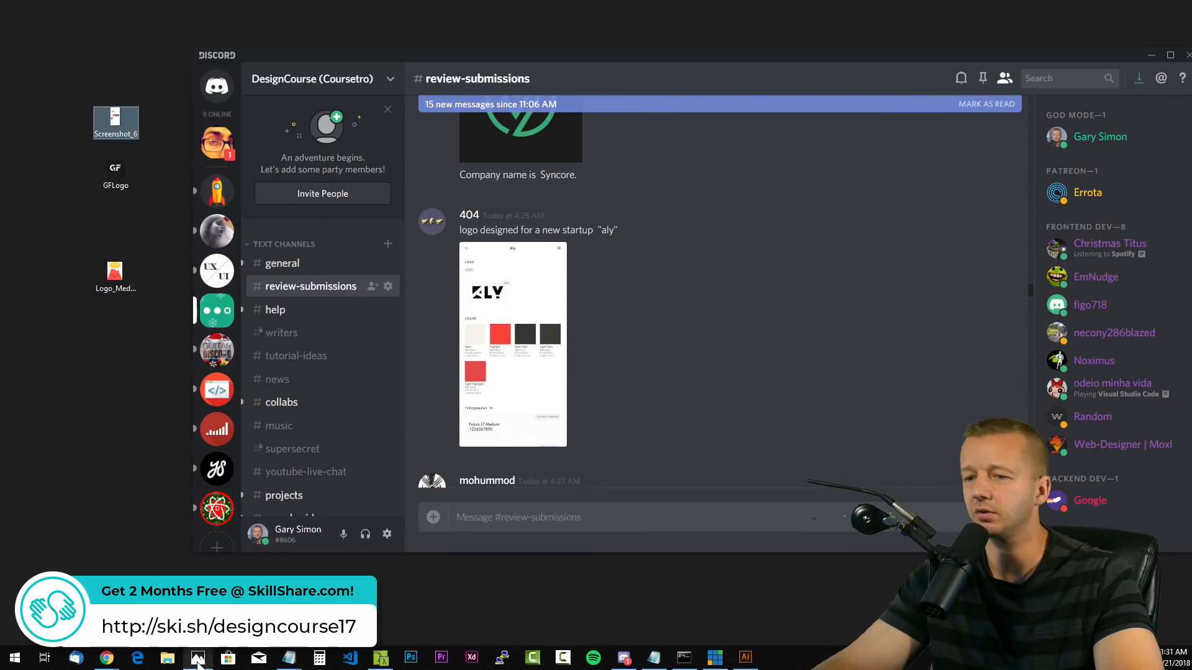
pyautogui.click(747, 659)
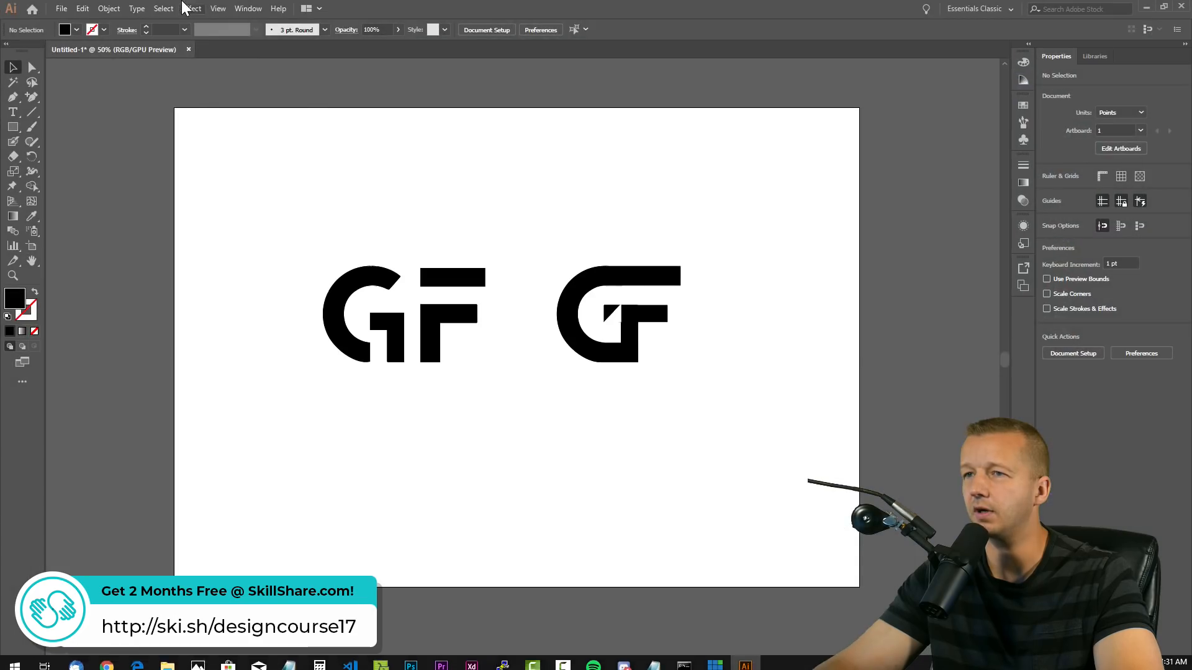
pyautogui.doubleClick(370, 9)
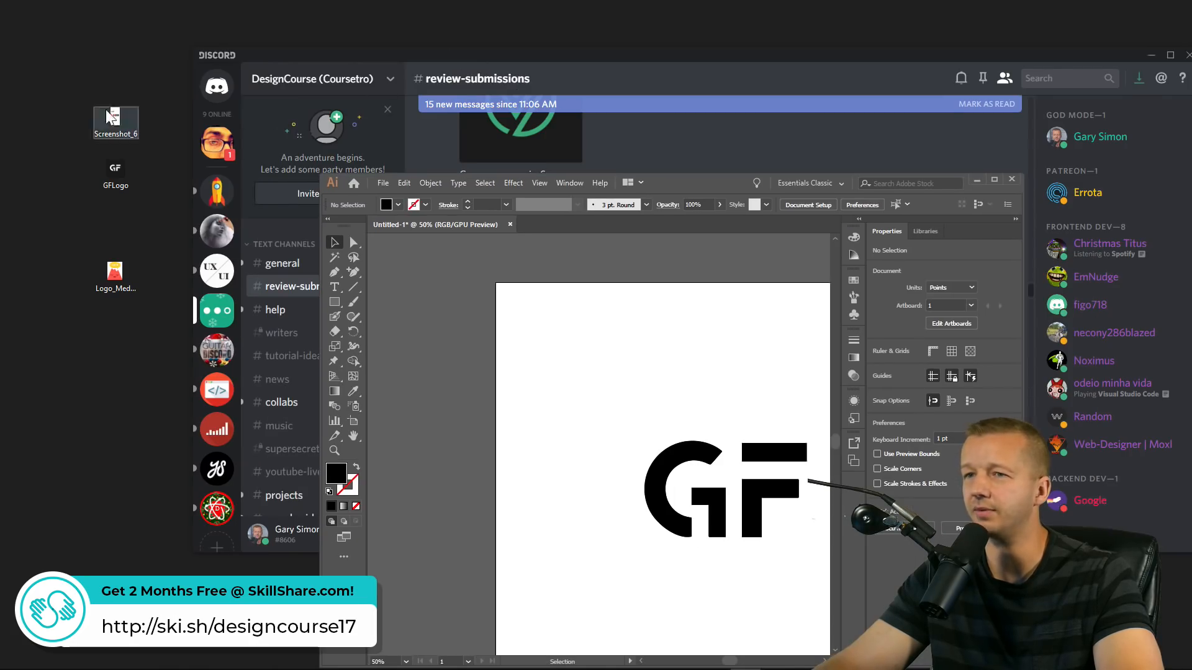
pyautogui.click(117, 124)
pyautogui.moveTo(118, 129); pyautogui.dragTo(556, 371)
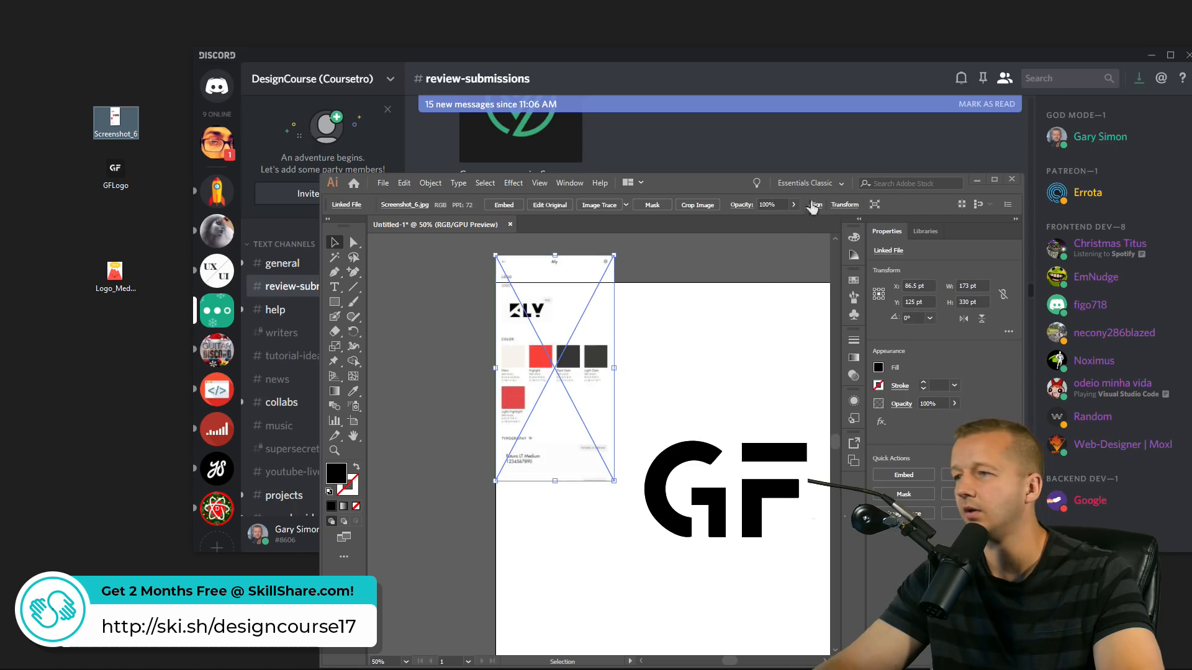
pyautogui.doubleClick(725, 184)
pyautogui.moveTo(242, 176); pyautogui.dragTo(287, 313)
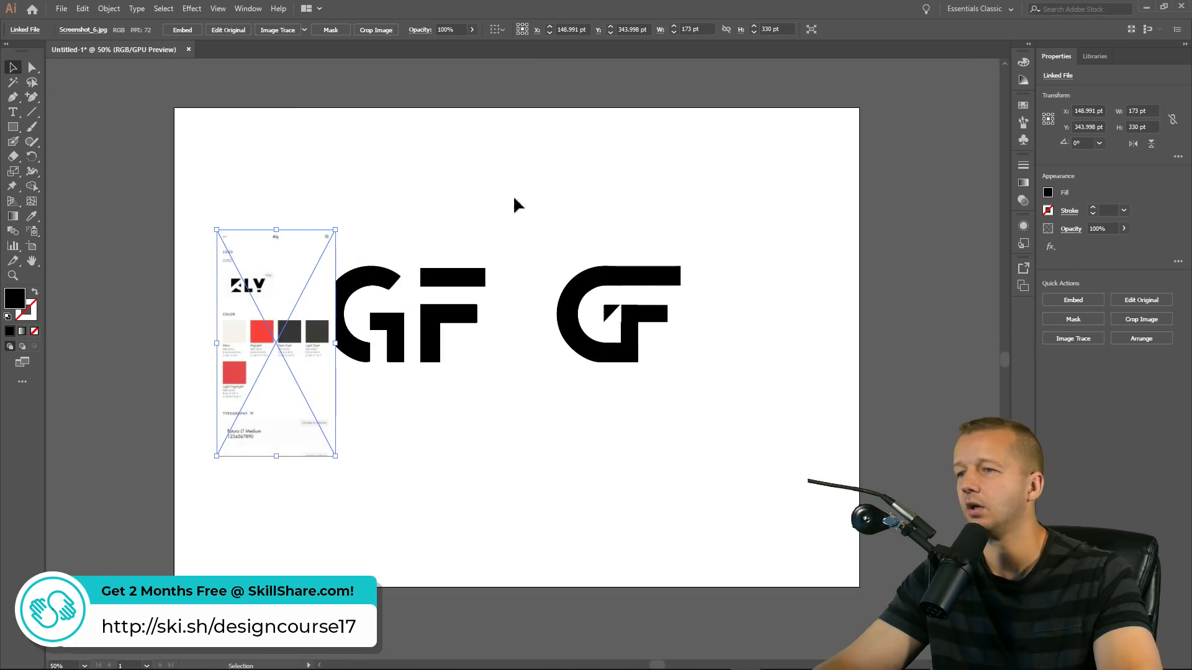
# Delete both GF logo versions from the artboard, keeping the placed screenshot
pyautogui.moveTo(659, 177); pyautogui.dragTo(405, 397)
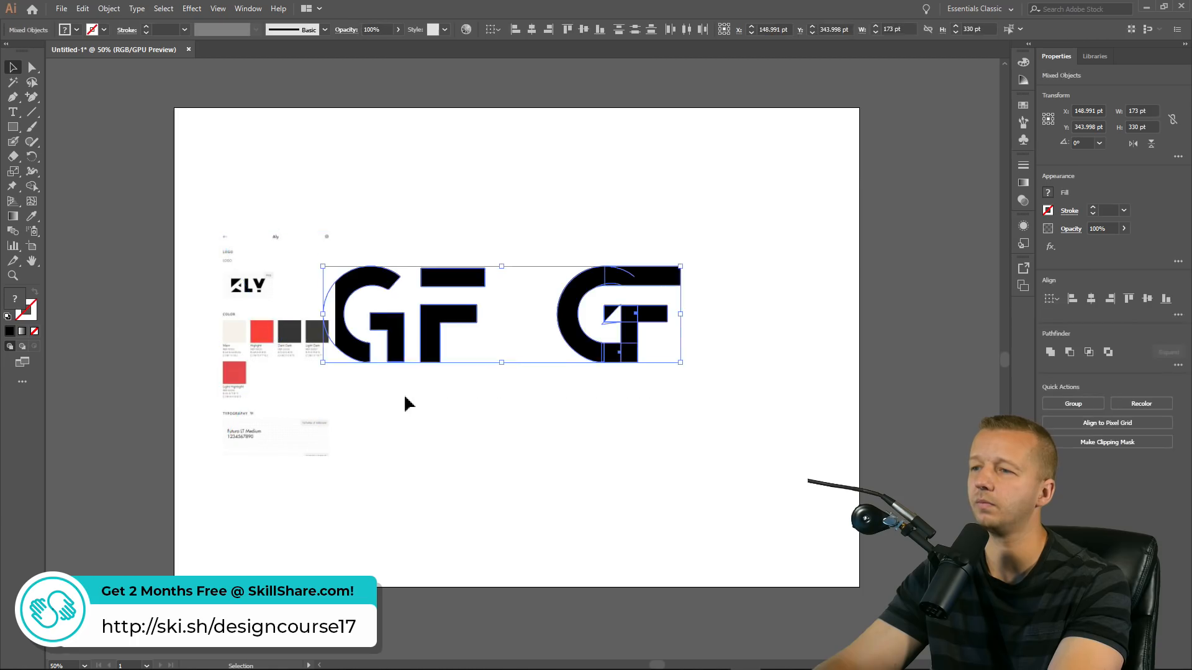
pyautogui.press('Delete')
# Enlarge the placed preview screenshot on the artboard to about 426 × 813 pt and delete it
pyautogui.moveTo(252, 285); pyautogui.dragTo(343, 261)
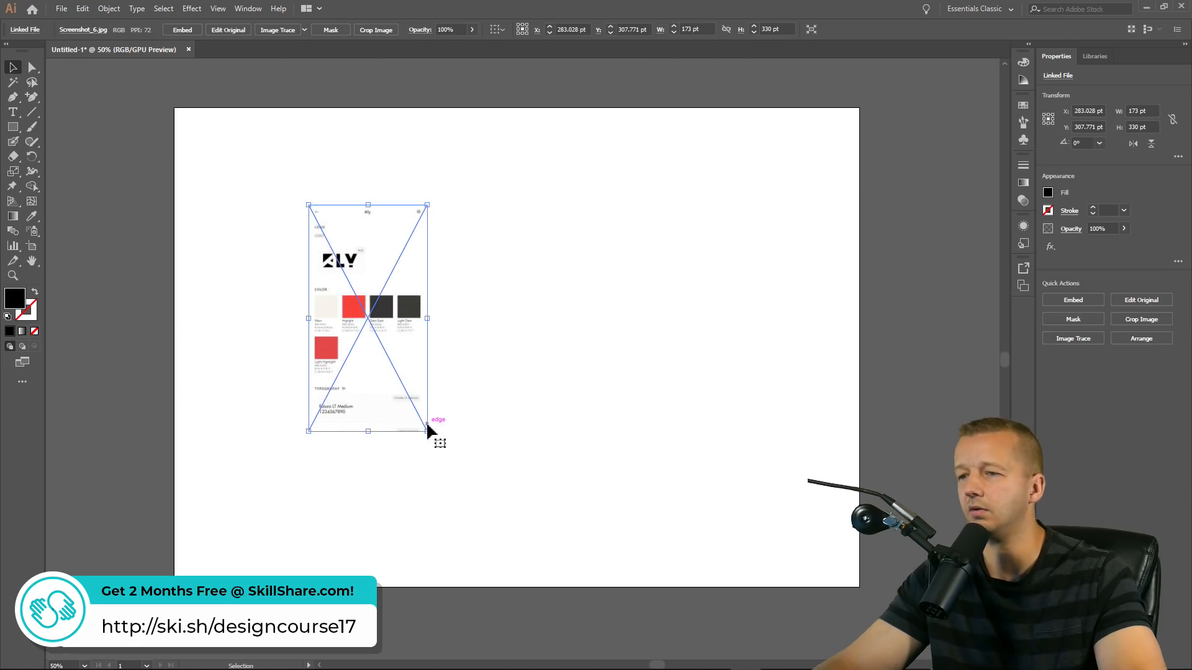
pyautogui.moveTo(428, 429); pyautogui.dragTo(525, 617)
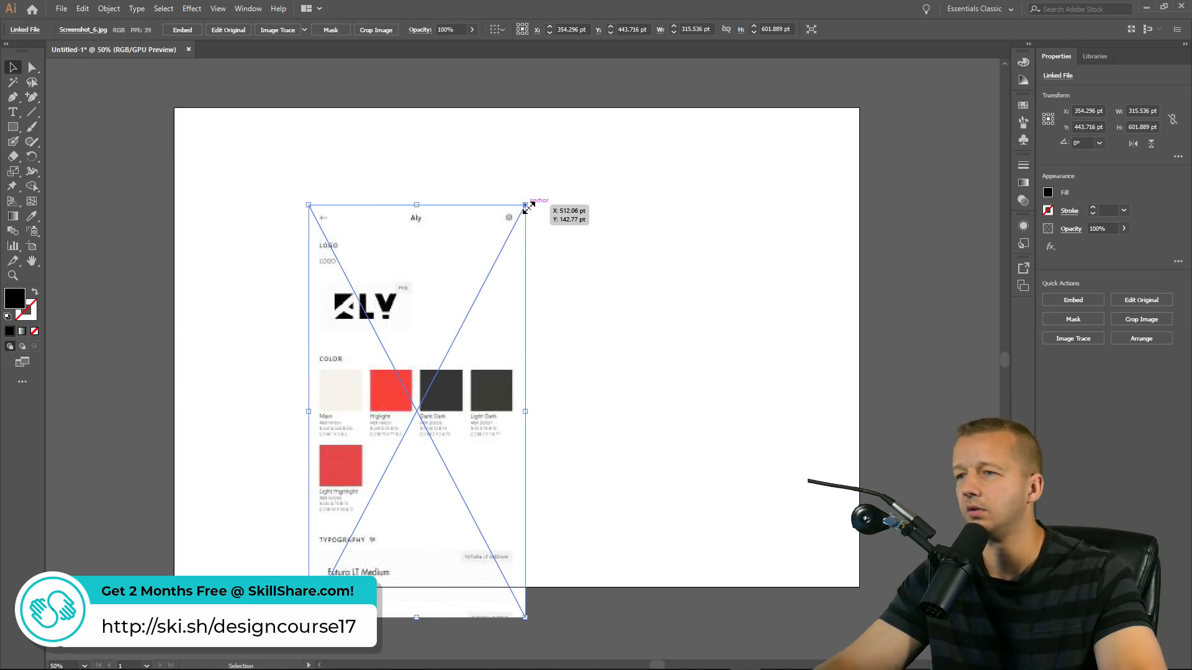
pyautogui.moveTo(525, 205); pyautogui.dragTo(633, 138)
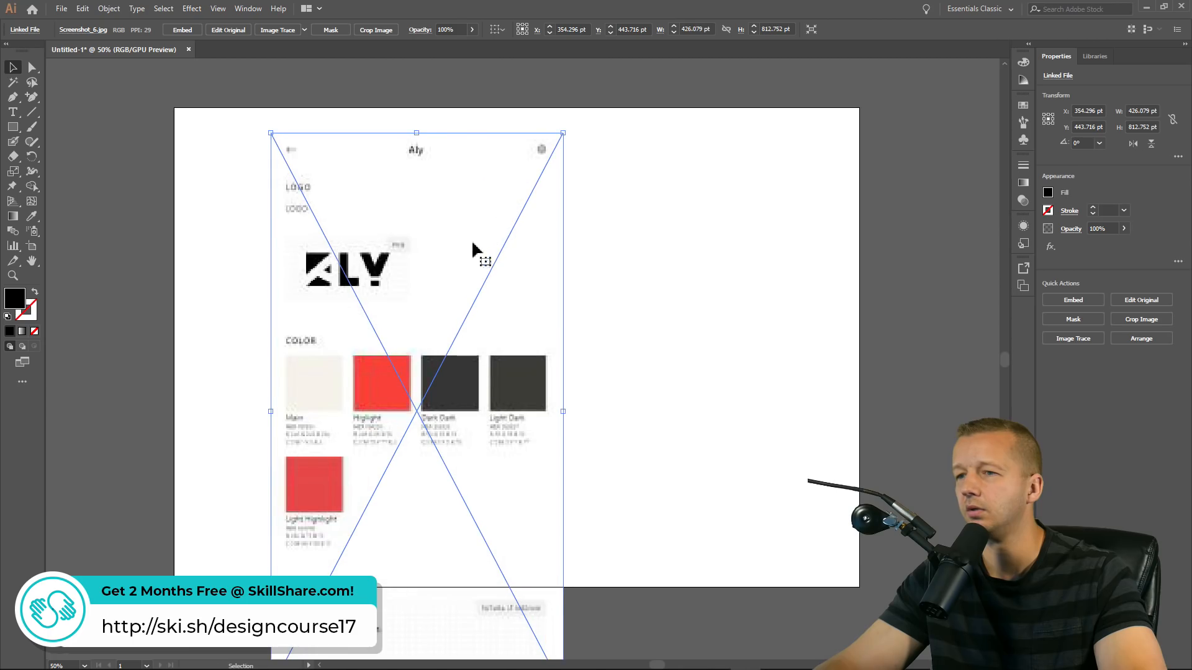
pyautogui.press('Delete')
# Return to Discord, open the "aly" post's original full-size image in the browser, and save it to the desktop
pyautogui.doubleClick(946, 9)
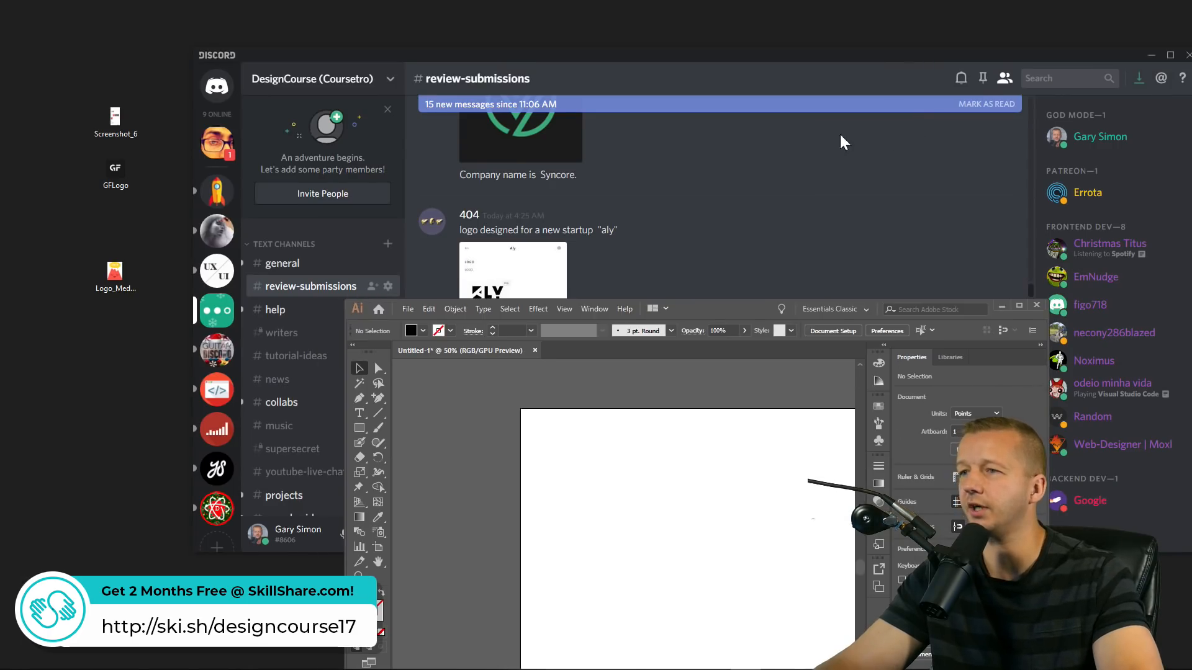
pyautogui.click(603, 233)
pyautogui.click(492, 390)
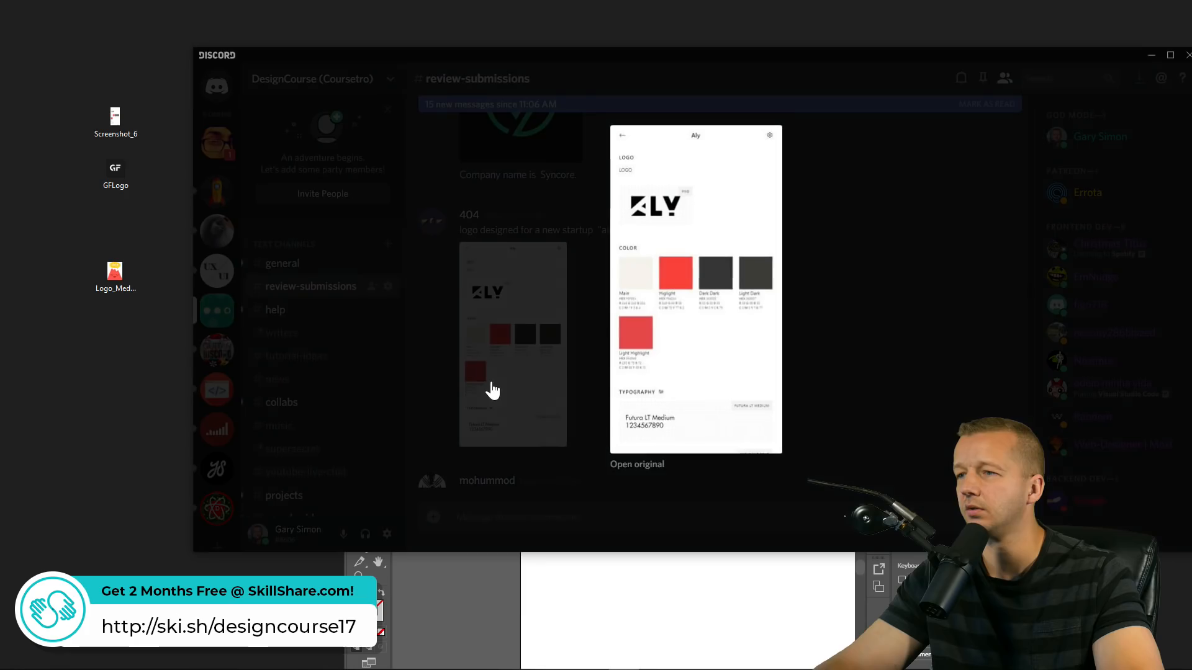
pyautogui.click(624, 466)
pyautogui.moveTo(494, 361); pyautogui.dragTo(123, 29)
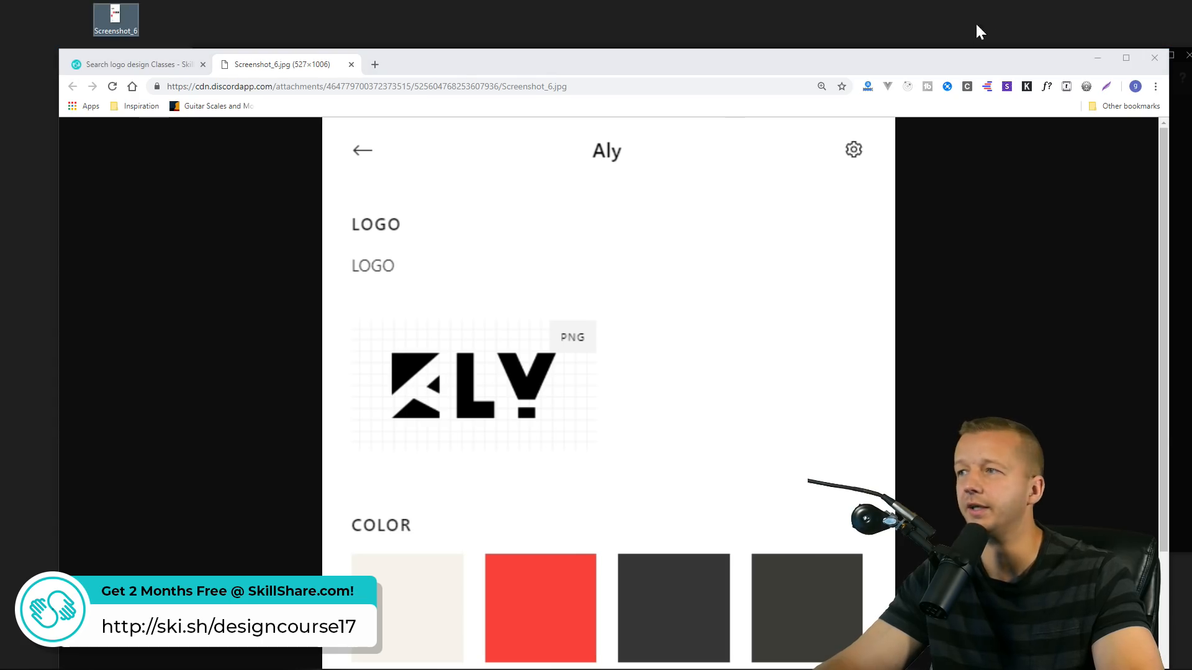
# Place the full-size Screenshot_6 image in the Illustrator document and position it over the left half of the artboard
pyautogui.click(1096, 57)
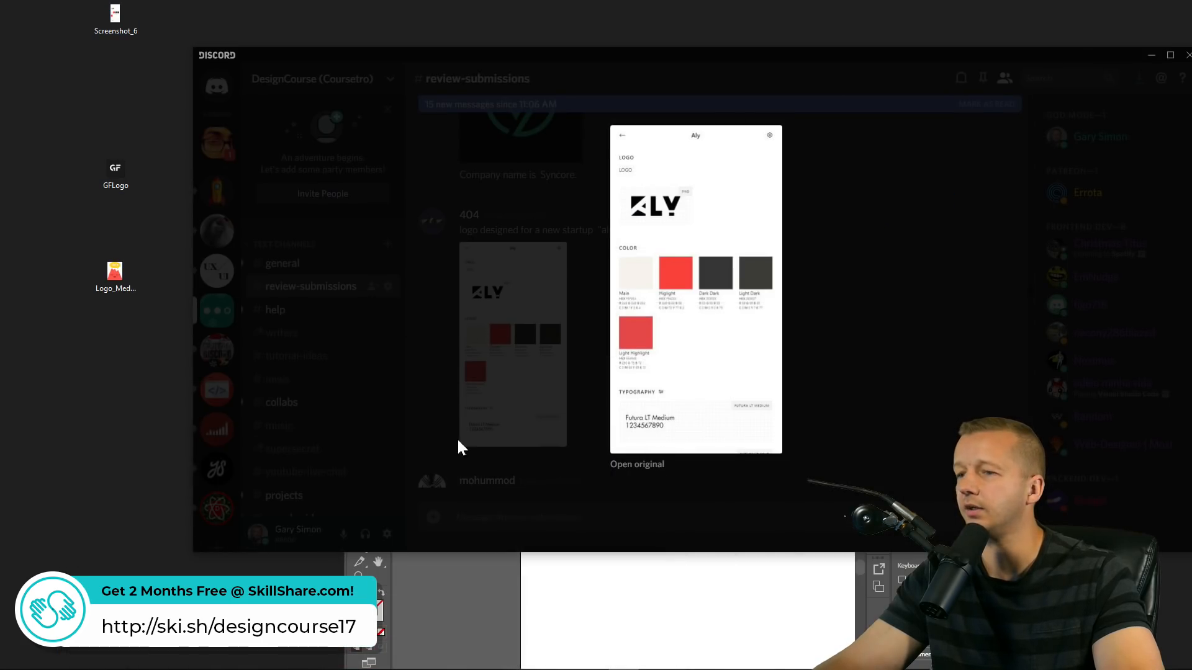
pyautogui.click(668, 595)
pyautogui.moveTo(115, 13); pyautogui.dragTo(591, 494)
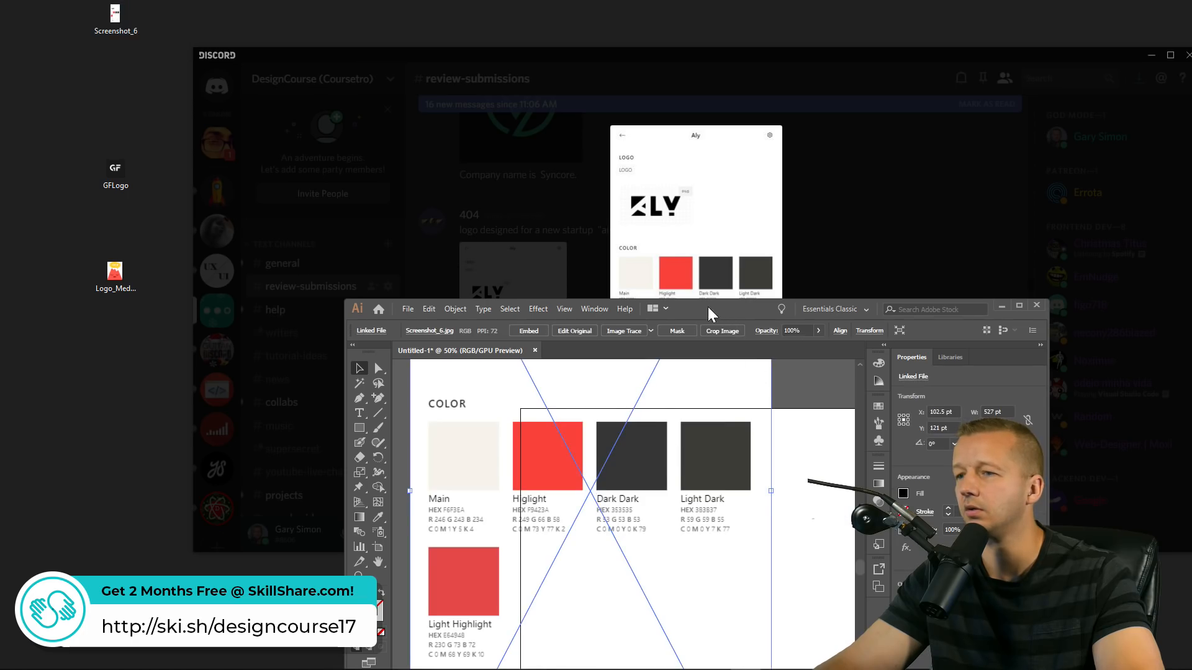
pyautogui.doubleClick(707, 307)
pyautogui.moveTo(337, 227); pyautogui.dragTo(544, 445)
pyautogui.moveTo(389, 268); pyautogui.dragTo(318, 306)
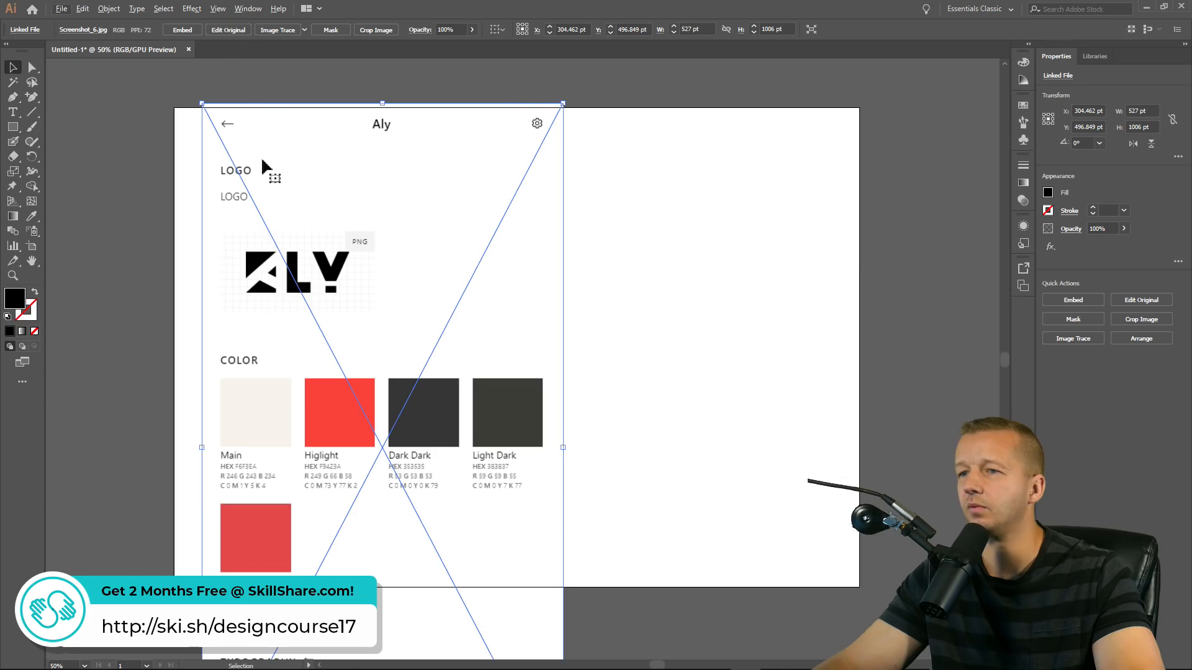
# Try tracing the placed screenshot with the 16 Colors Image Trace preset, and undo the trace
pyautogui.scroll(1, 282, 281)
pyautogui.scroll(-1, 318, 268)
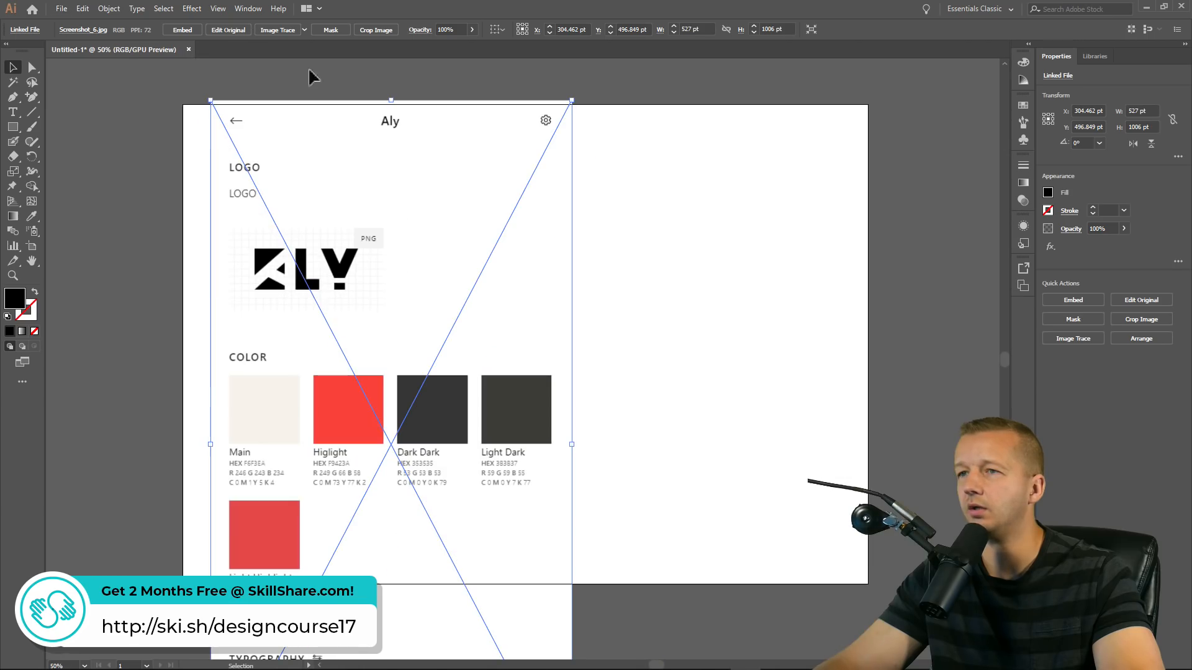
pyautogui.click(304, 30)
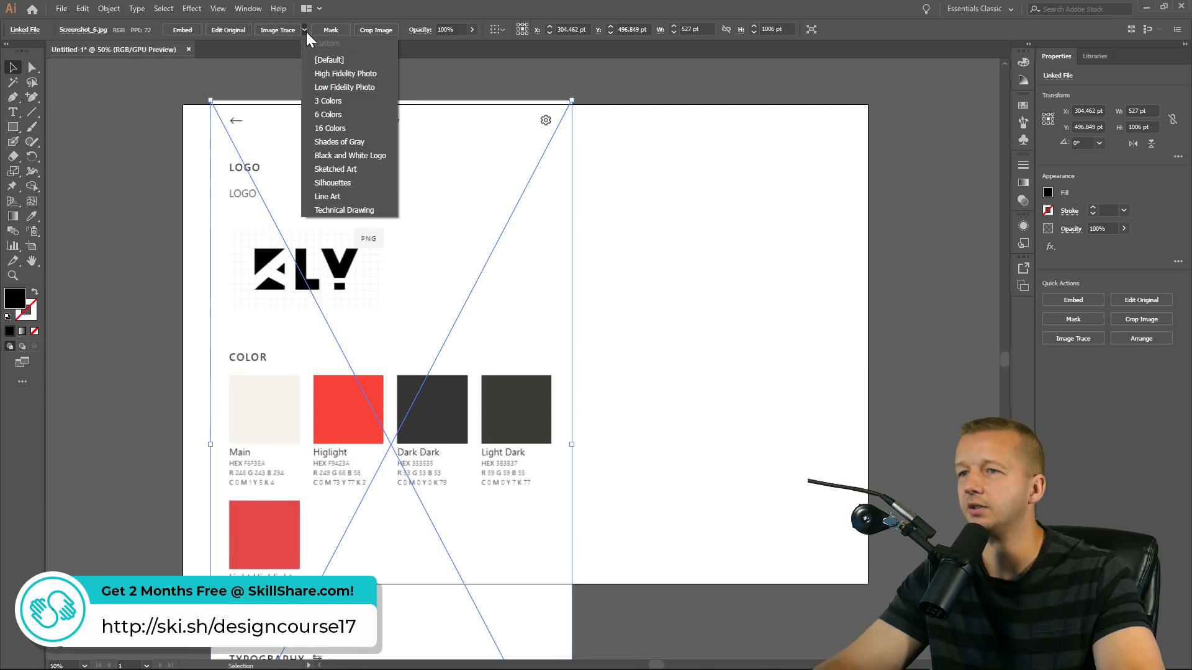
pyautogui.click(322, 129)
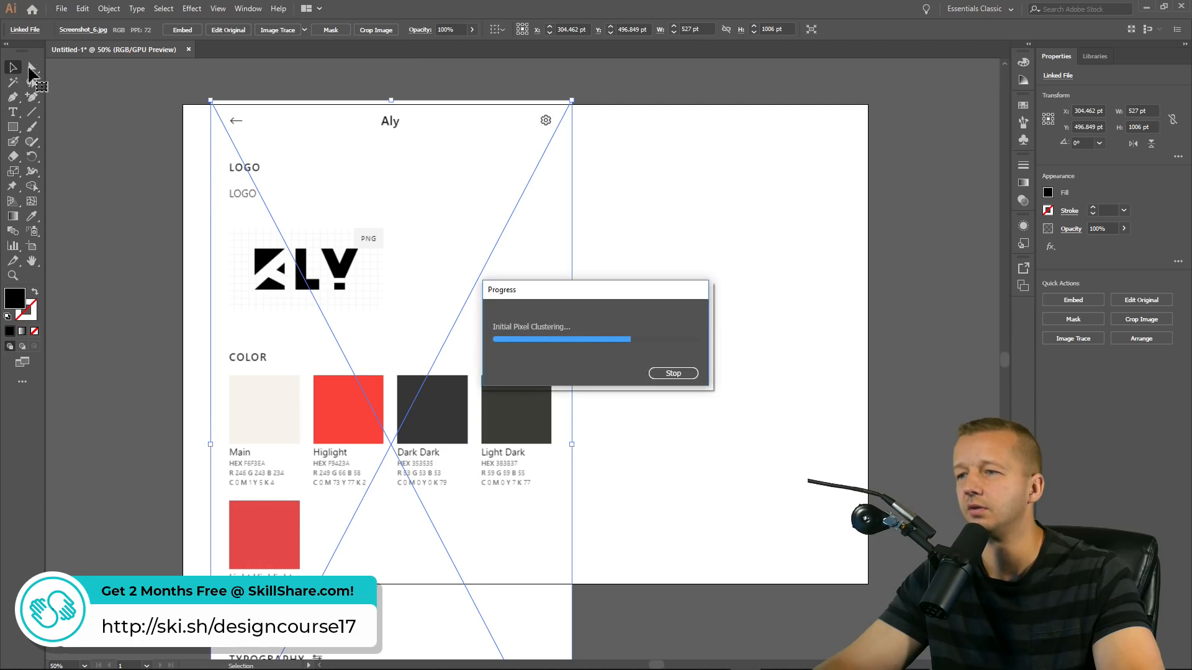
pyautogui.click(30, 70)
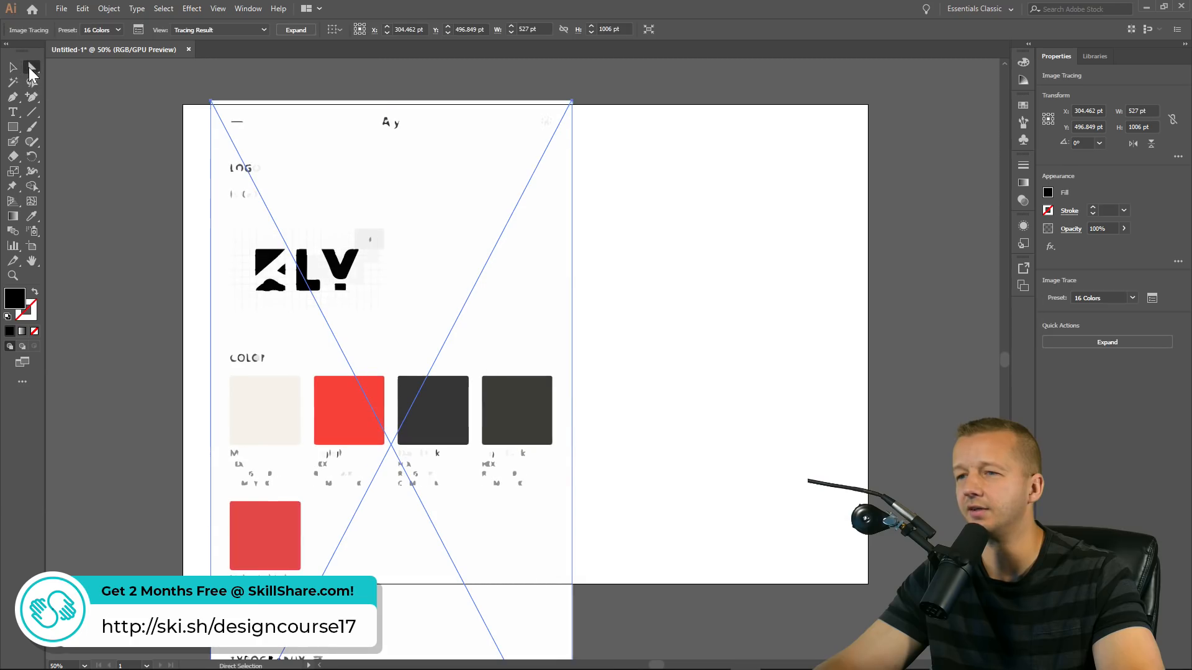
pyautogui.hotkey('ctrl', 'z')
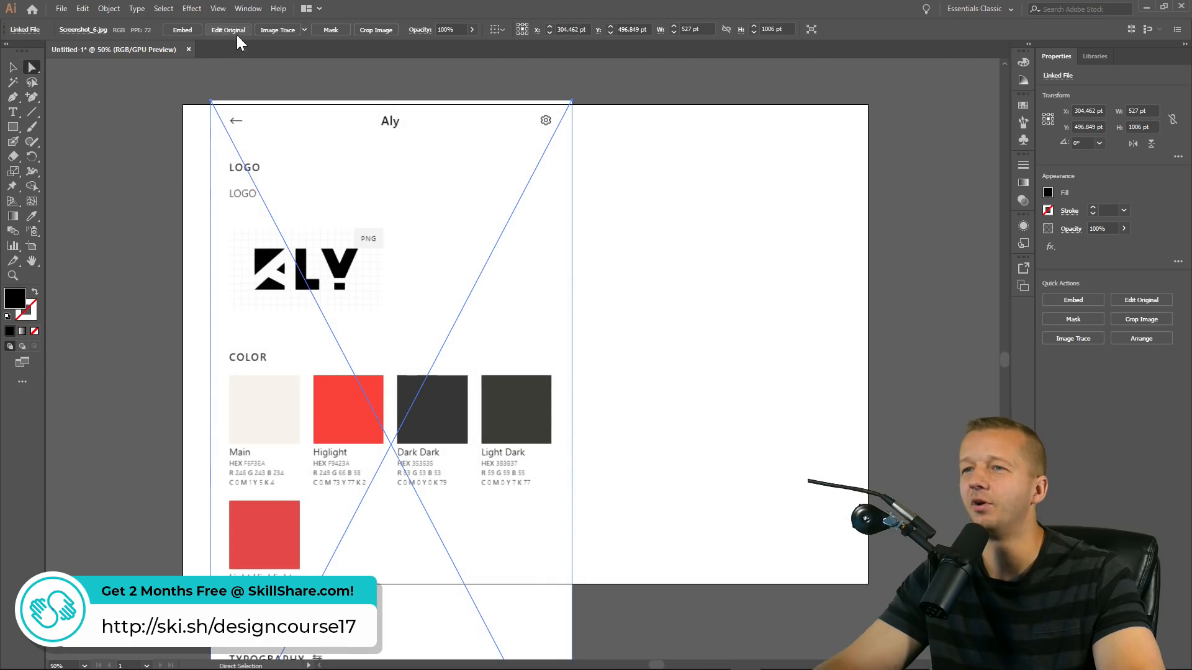
# Trace the placed screenshot with the Default preset and expand the result into editable paths
pyautogui.click(286, 29)
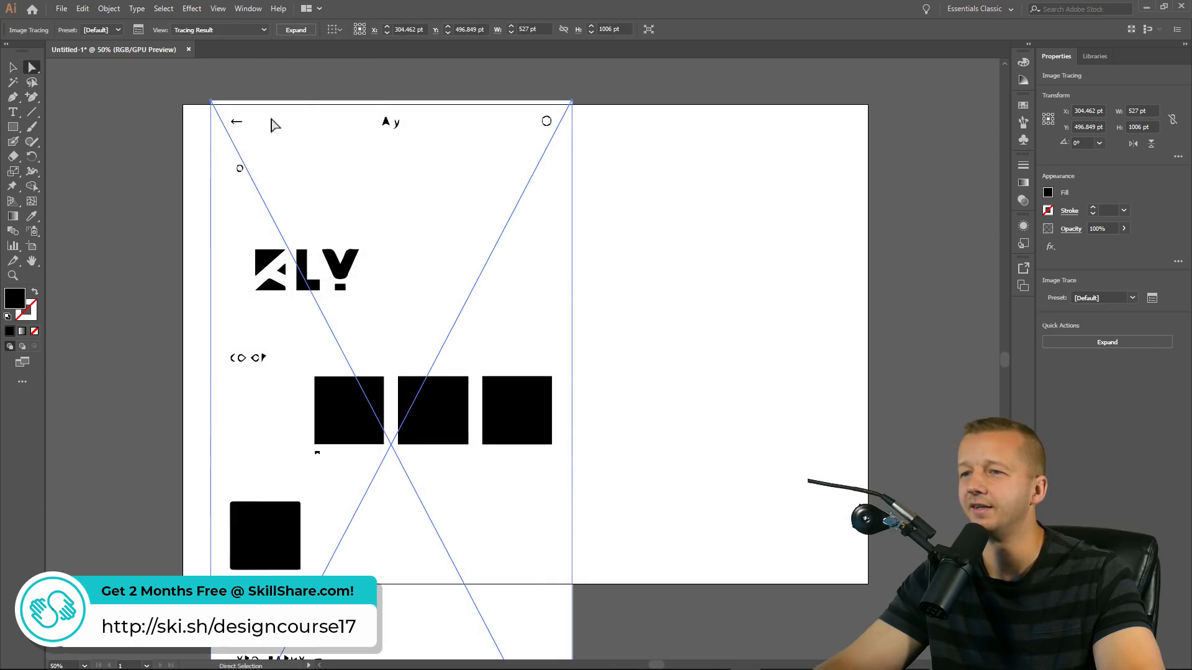
pyautogui.click(149, 89)
pyautogui.hotkey('ctrl', 'a')
pyautogui.click(285, 31)
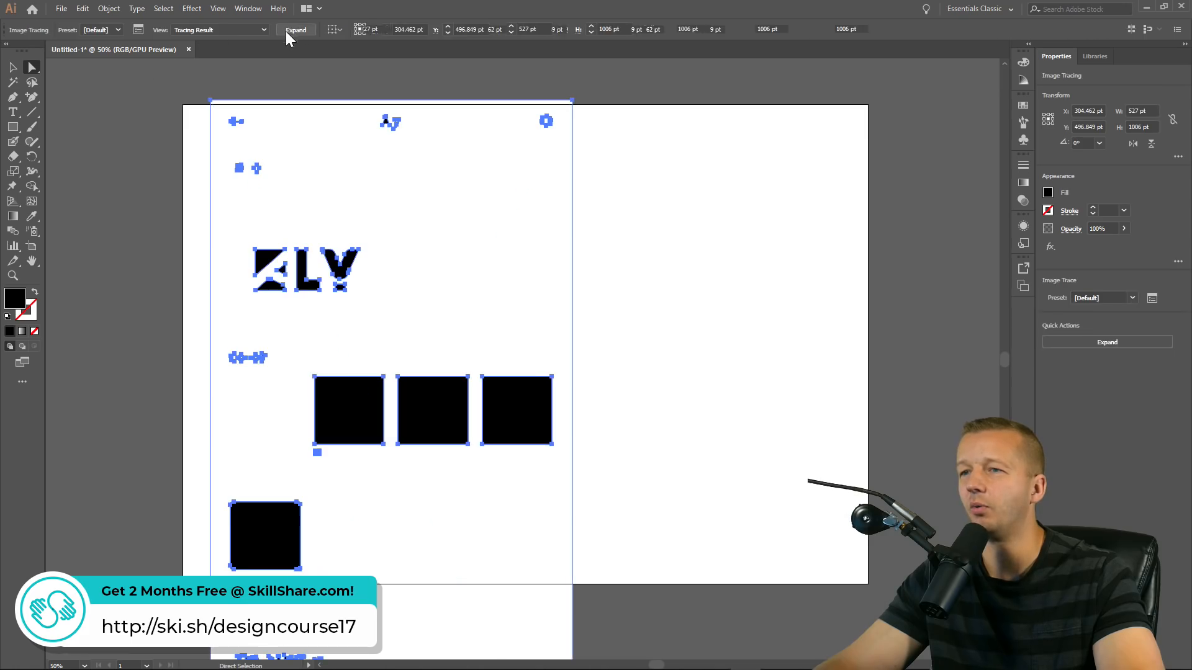
# Delete all the traced shapes above and below the ALY logo, including those beyond the artboard, keeping only the logo
pyautogui.moveTo(125, 85)
pyautogui.mouseDown()
pyautogui.moveTo(608, 231)
pyautogui.moveTo(652, 218)
pyautogui.mouseUp()
pyautogui.press('Delete')
pyautogui.moveTo(169, 339); pyautogui.dragTo(683, 607)
pyautogui.press('Delete')
pyautogui.scroll(-6, 599, 394)
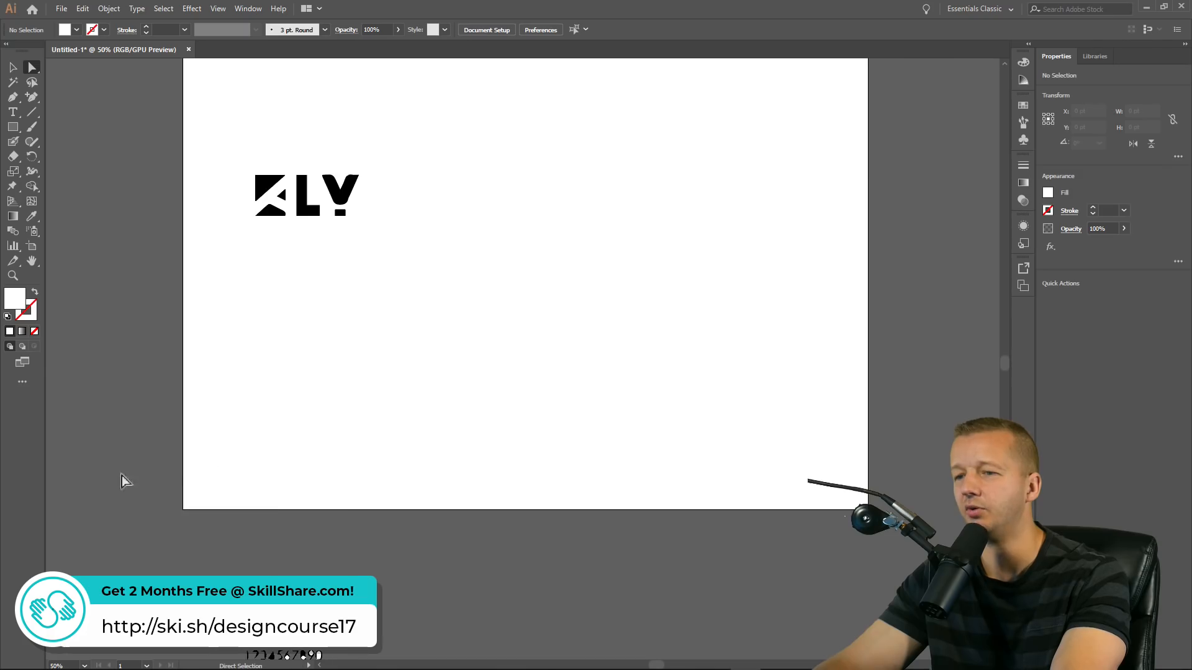
pyautogui.moveTo(554, 537); pyautogui.dragTo(643, 584)
pyautogui.press('Delete')
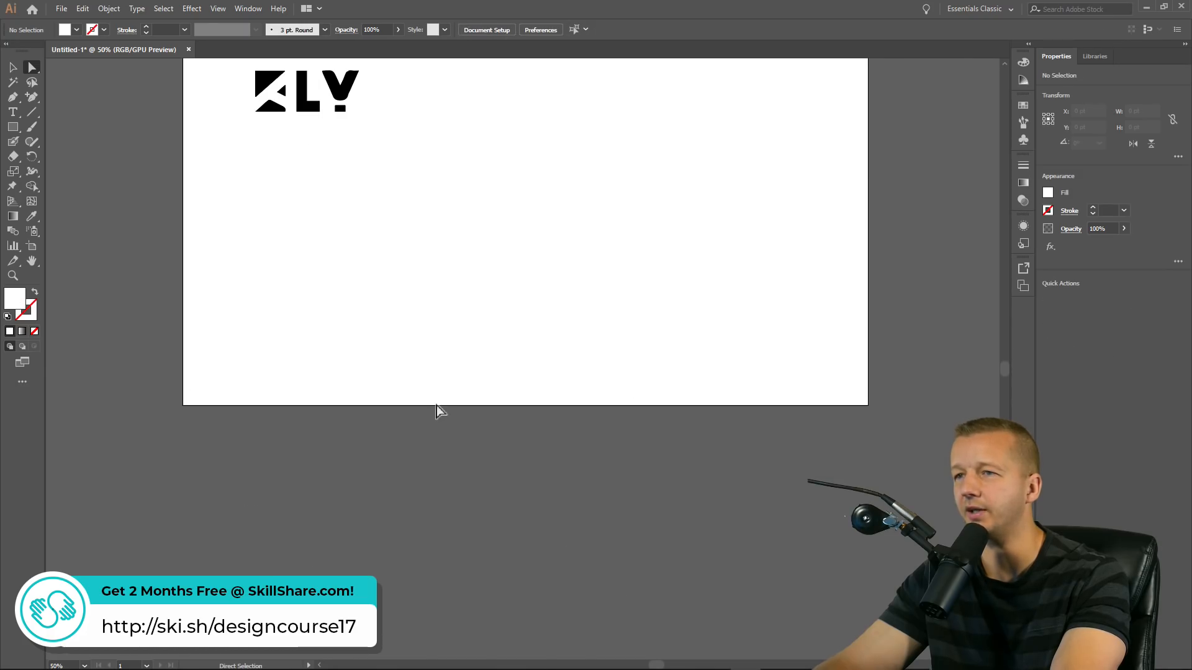
# Duplicate the traced ALY logo beside the original, on the same horizontal line
pyautogui.scroll(6, 439, 411)
pyautogui.press('v')
pyautogui.moveTo(217, 224); pyautogui.dragTo(397, 316)
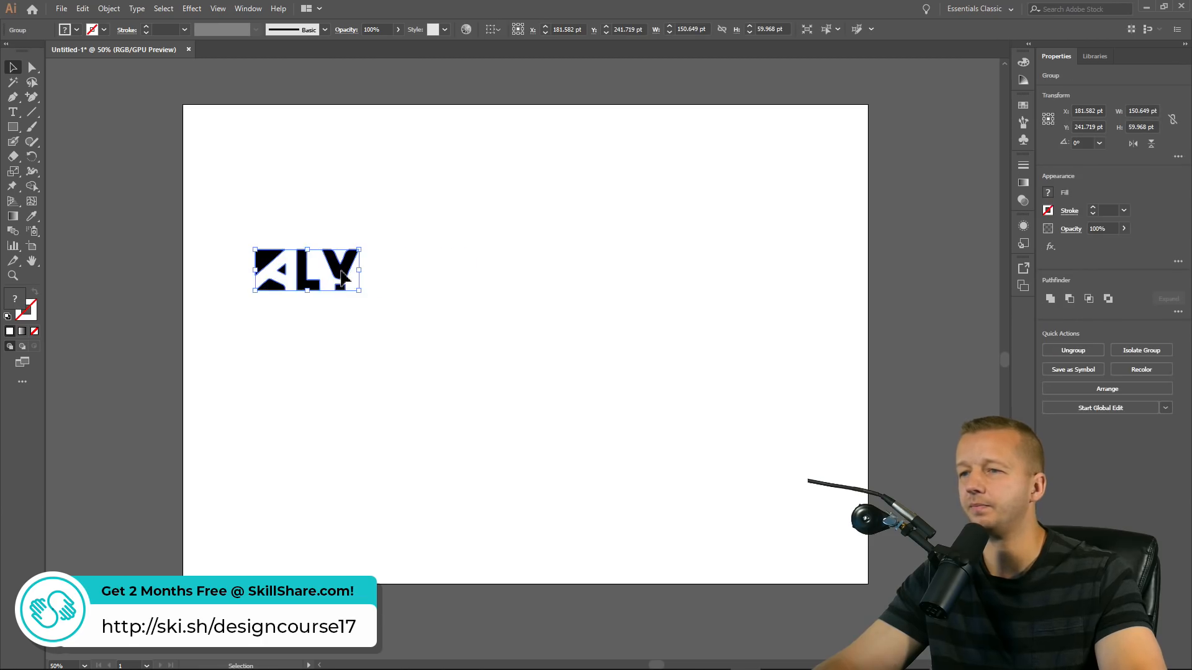
pyautogui.moveTo(351, 273); pyautogui.dragTo(547, 273)
pyautogui.click(572, 339)
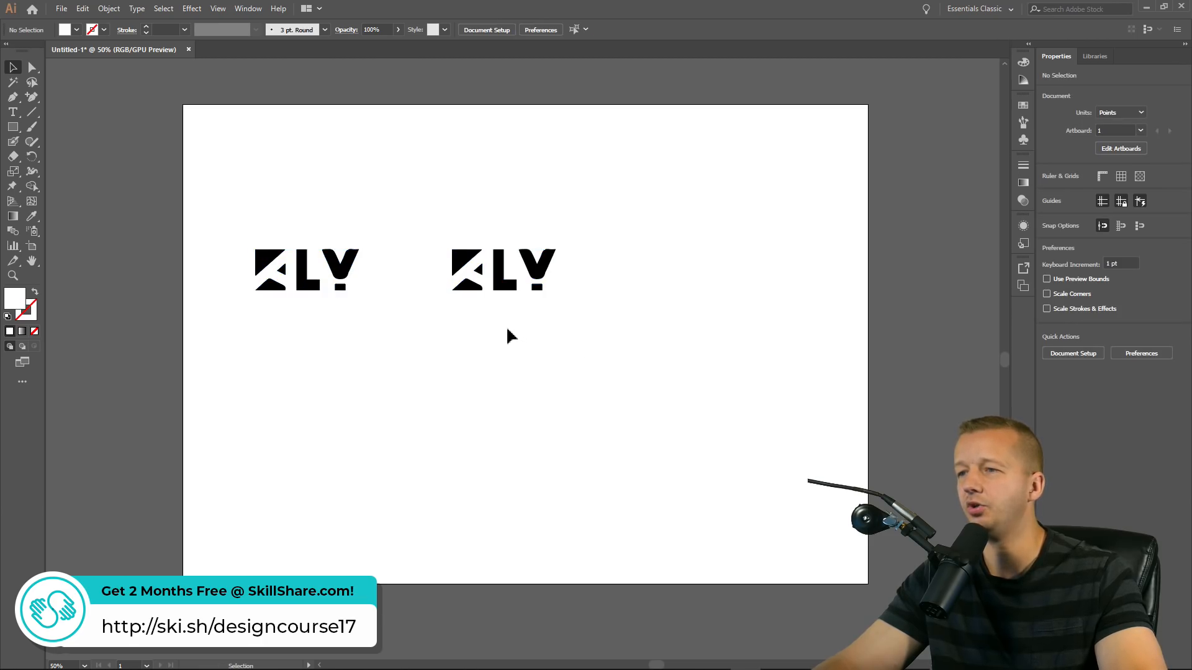
# Place the Screenshot_6 image in the document again to compare the original ALY logo with the traced letters
pyautogui.scroll(2, 502, 317)
pyautogui.moveTo(510, 283); pyautogui.dragTo(526, 354)
pyautogui.scroll(1, 525, 361)
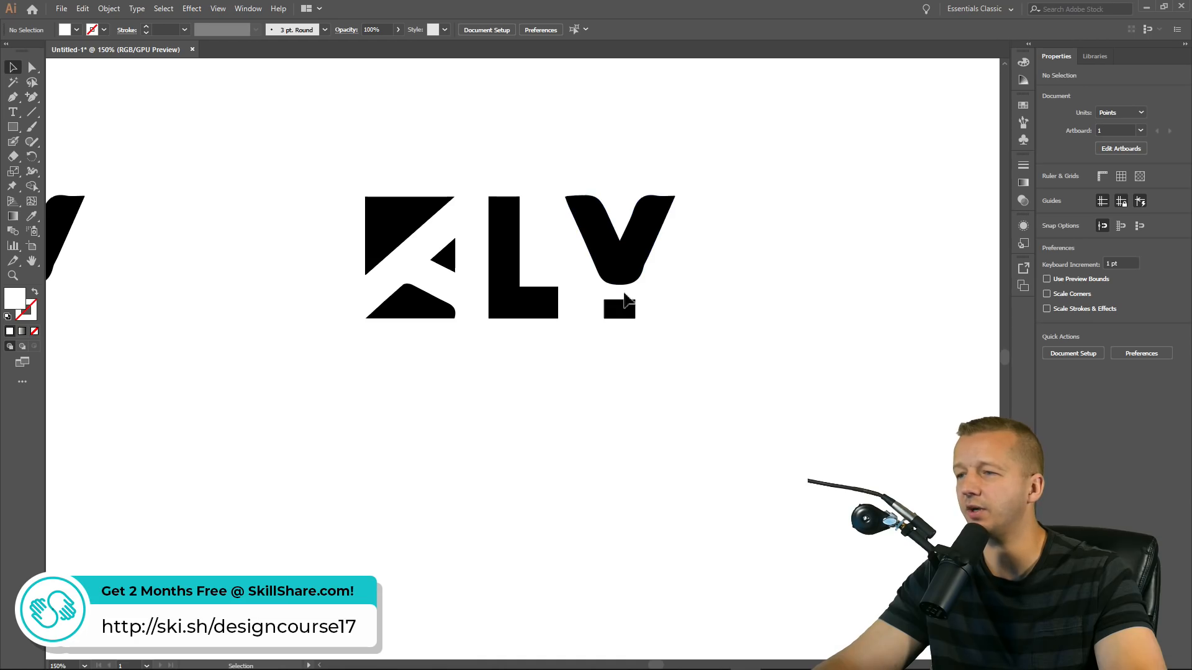
pyautogui.doubleClick(410, 6)
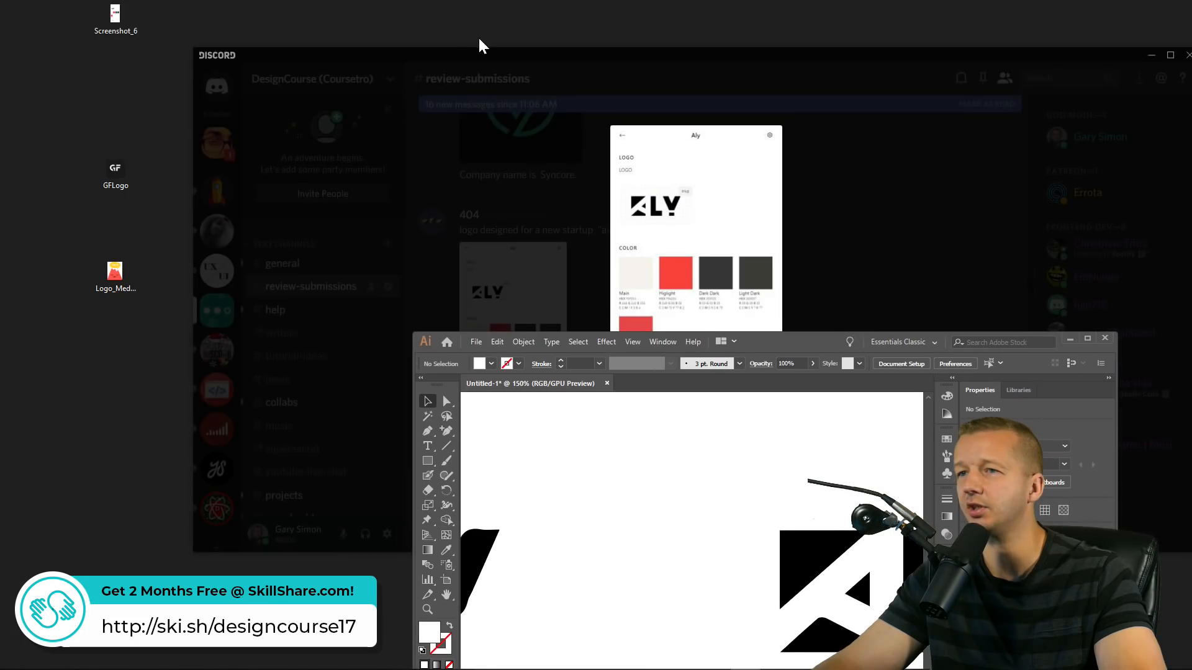
pyautogui.moveTo(123, 20); pyautogui.dragTo(566, 476)
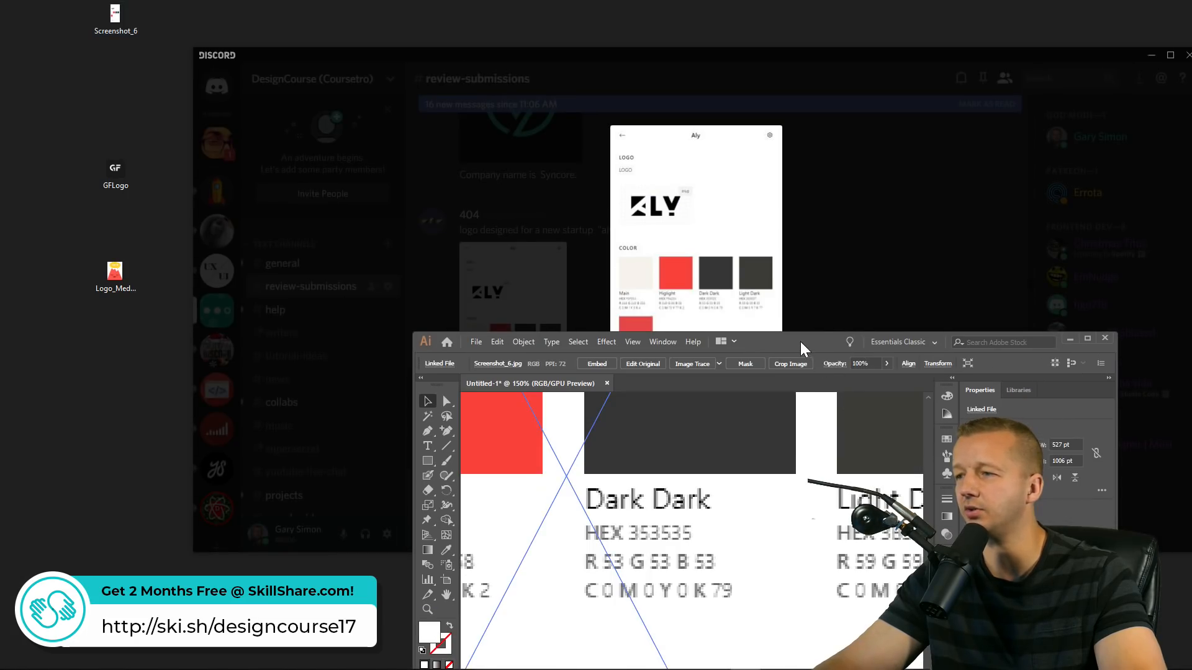
pyautogui.doubleClick(803, 343)
pyautogui.scroll(-2, 370, 214)
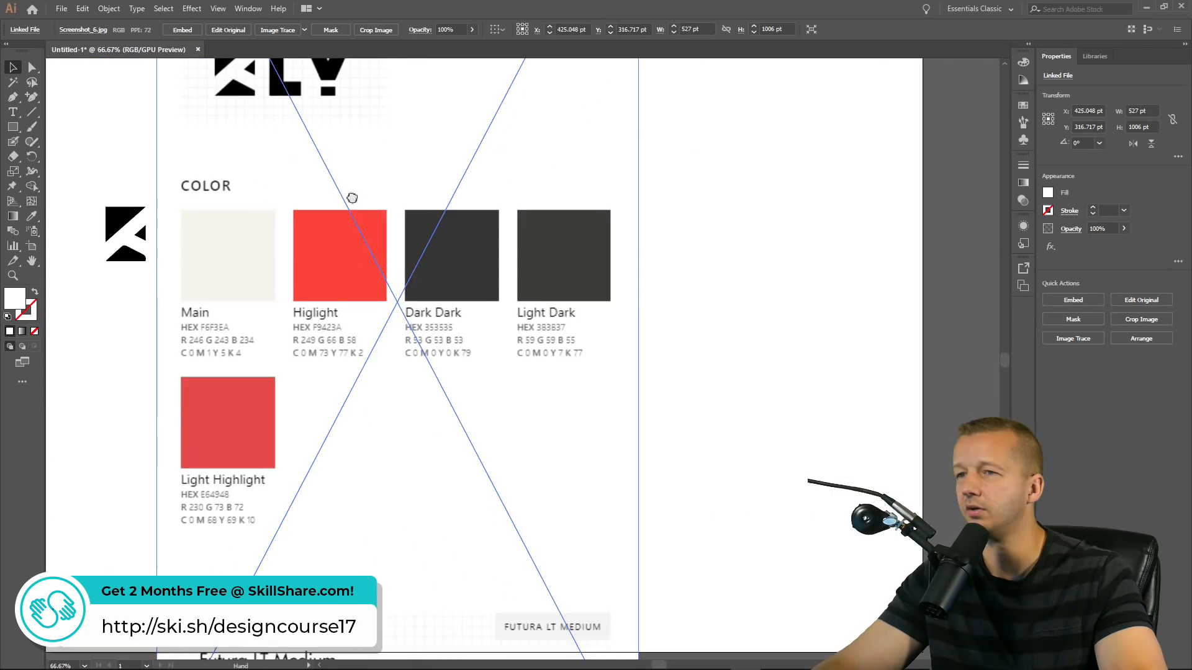
pyautogui.moveTo(274, 132); pyautogui.dragTo(308, 329)
pyautogui.scroll(1, 307, 328)
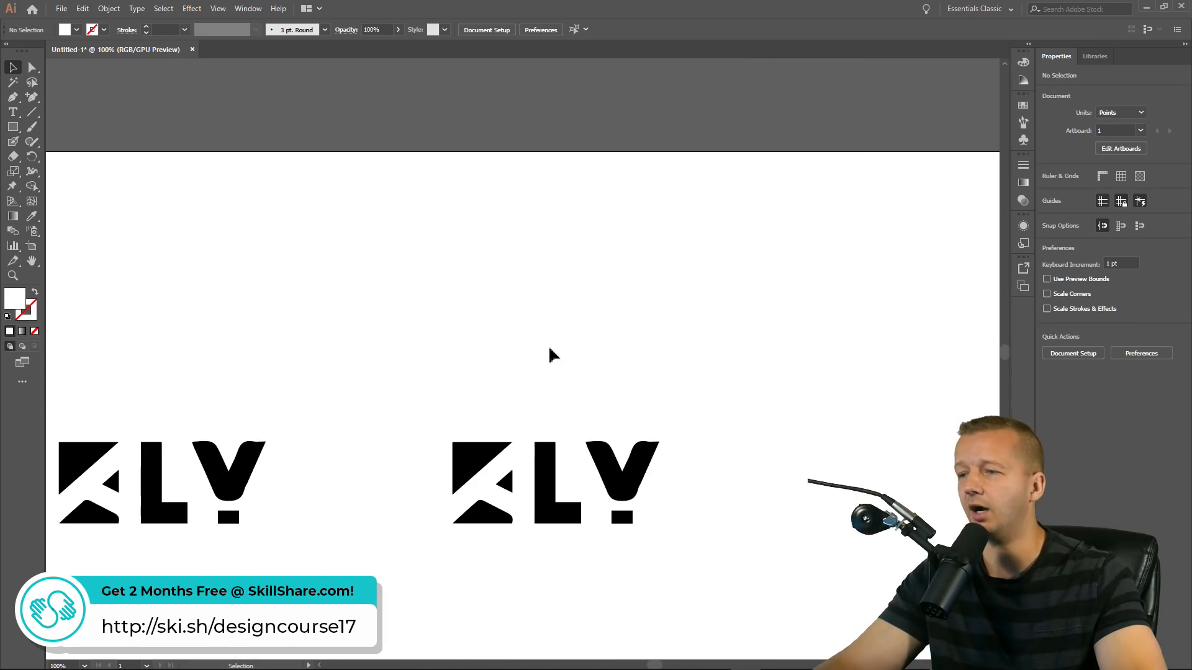
# Add a new text letter "Y" above the copied ALY logo
pyautogui.scroll(1, 590, 385)
pyautogui.moveTo(619, 418); pyautogui.dragTo(625, 241)
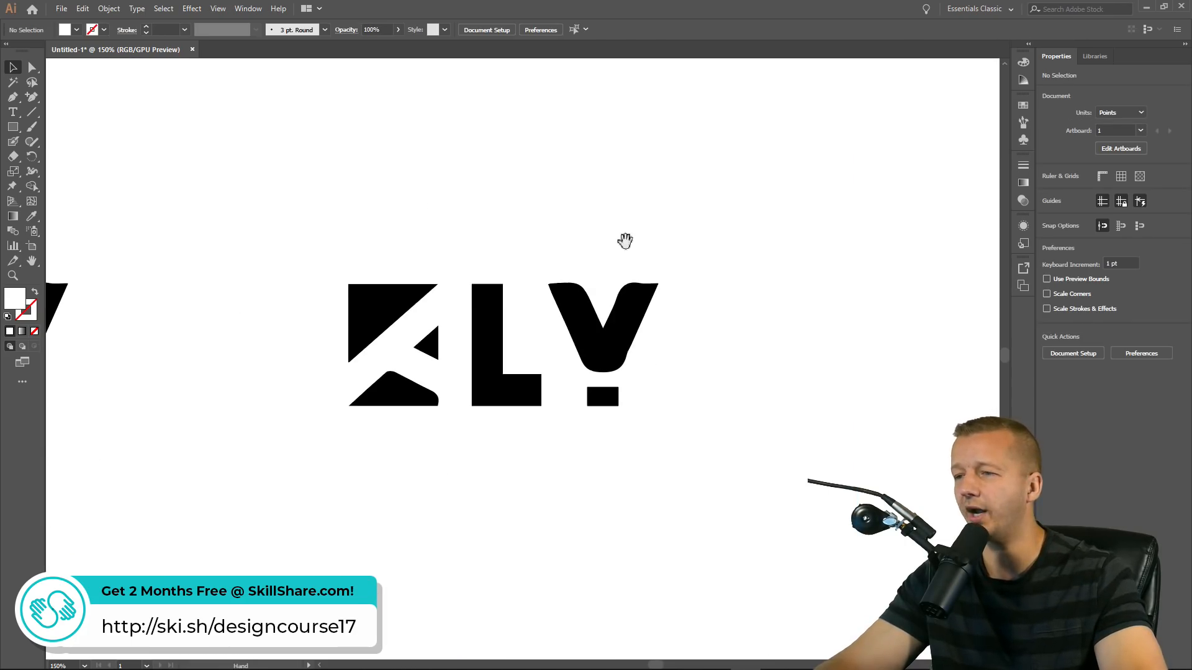
pyautogui.click(12, 111)
pyautogui.click(402, 163)
pyautogui.write('Y')
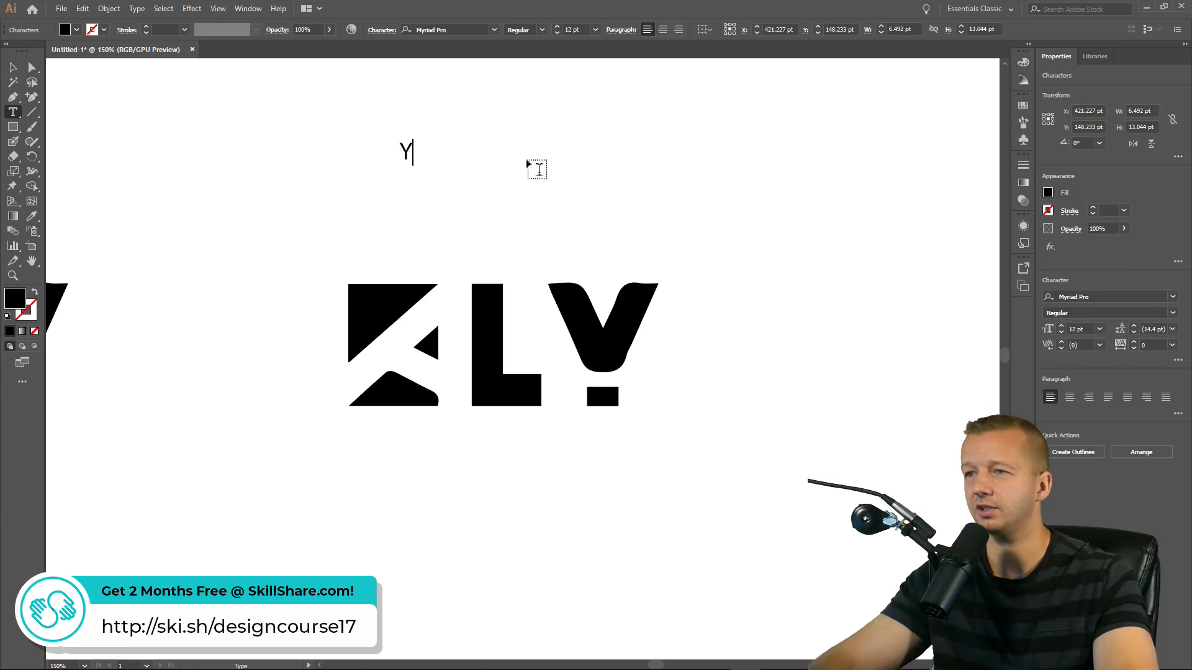
# Set the new Y in Montserrat ExtraBold and enlarge it to about 84 pt, matching the height of the logo's letters
pyautogui.click(14, 67)
pyautogui.click(465, 29)
pyautogui.click(495, 35)
pyautogui.moveTo(464, 30); pyautogui.dragTo(415, 29)
pyautogui.write('mi')
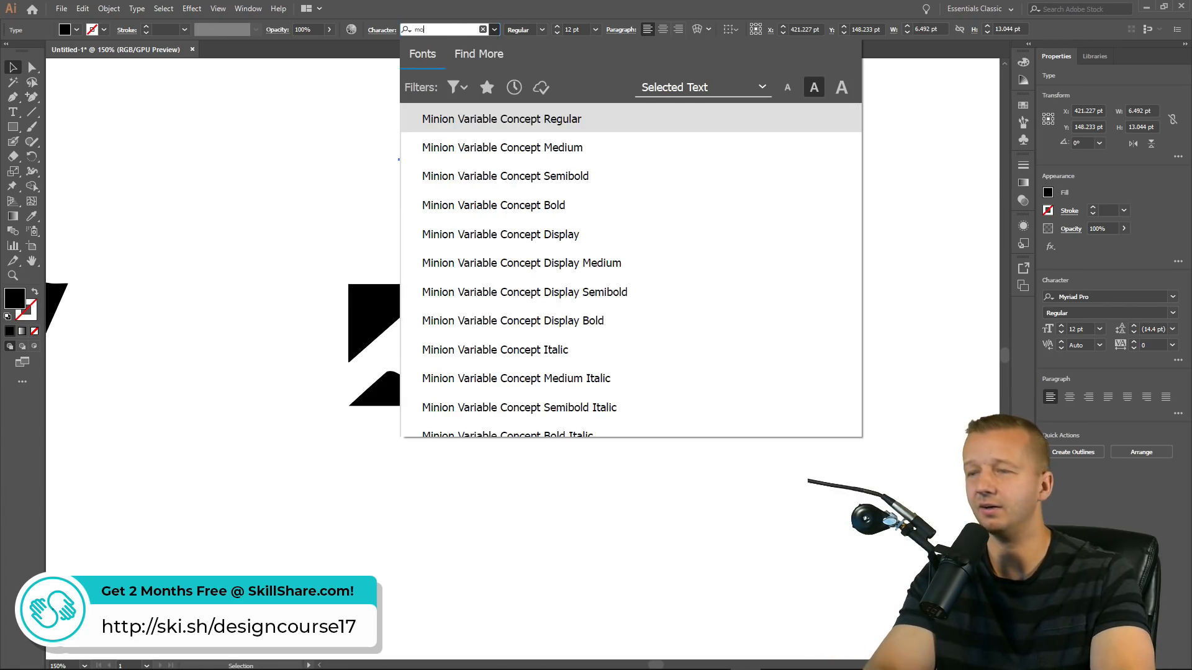
pyautogui.write('ntserrat')
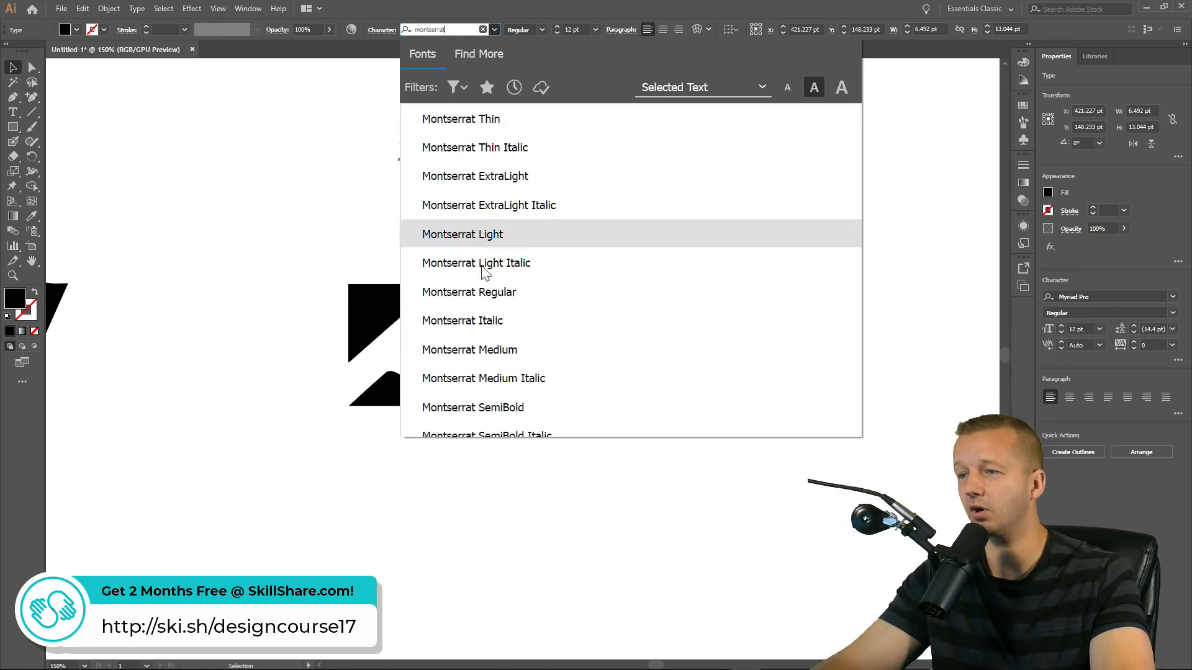
pyautogui.scroll(-3, 505, 338)
pyautogui.scroll(-1, 501, 407)
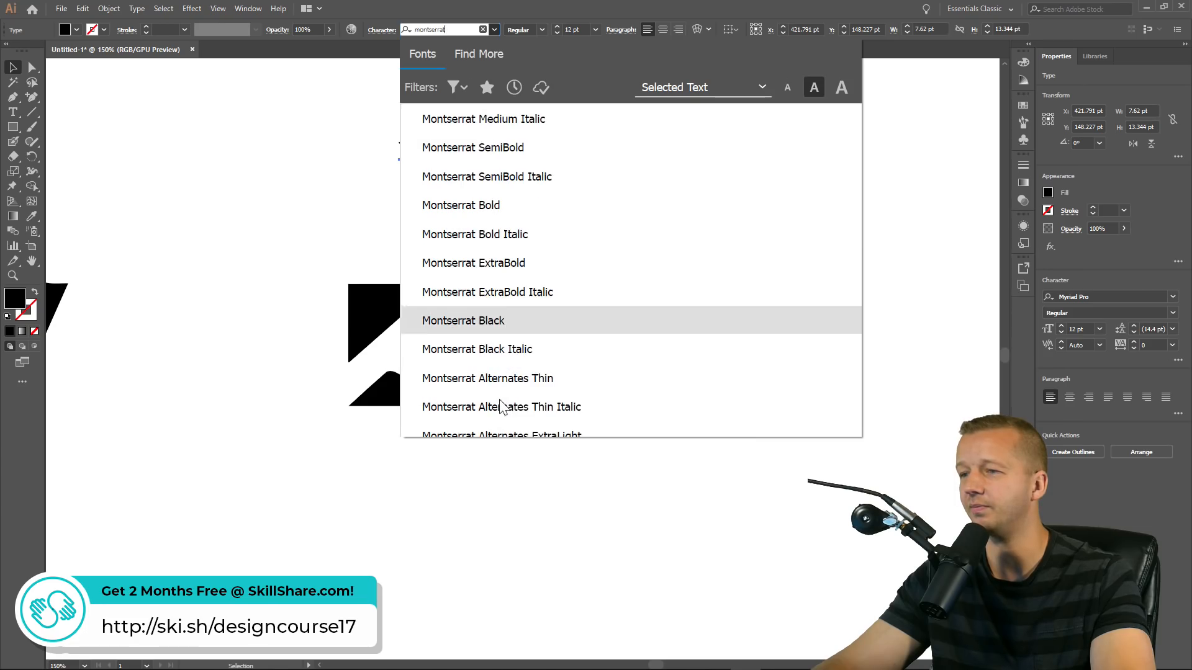
pyautogui.click(484, 263)
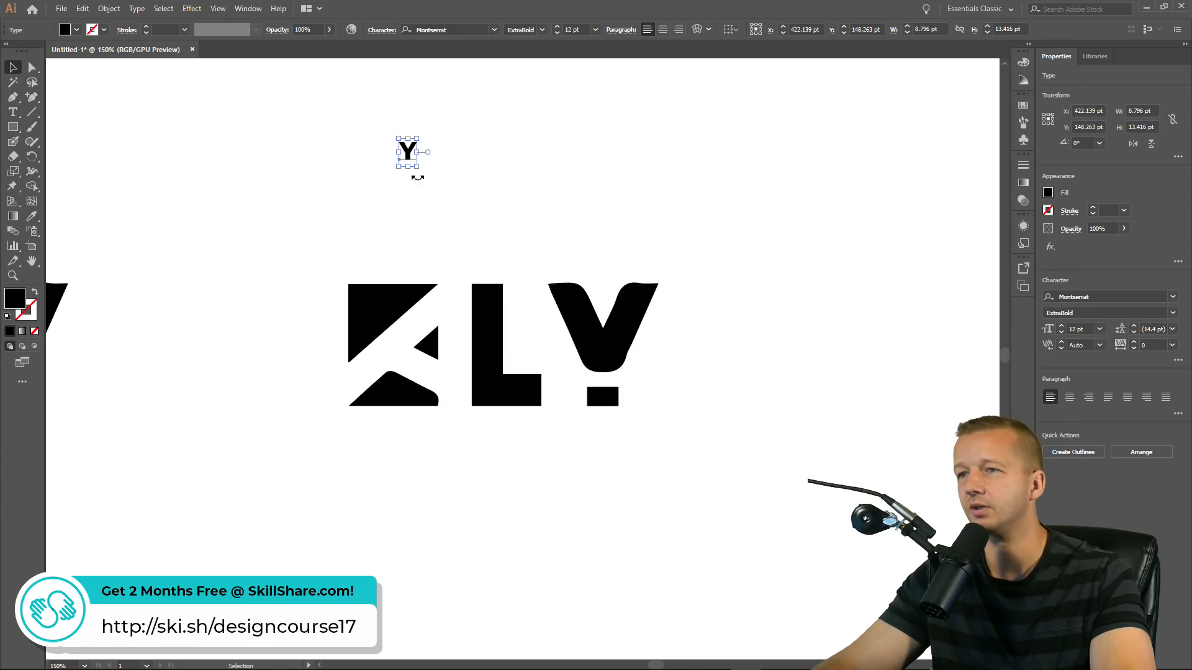
pyautogui.moveTo(417, 167); pyautogui.dragTo(525, 331)
pyautogui.moveTo(455, 231); pyautogui.dragTo(525, 346)
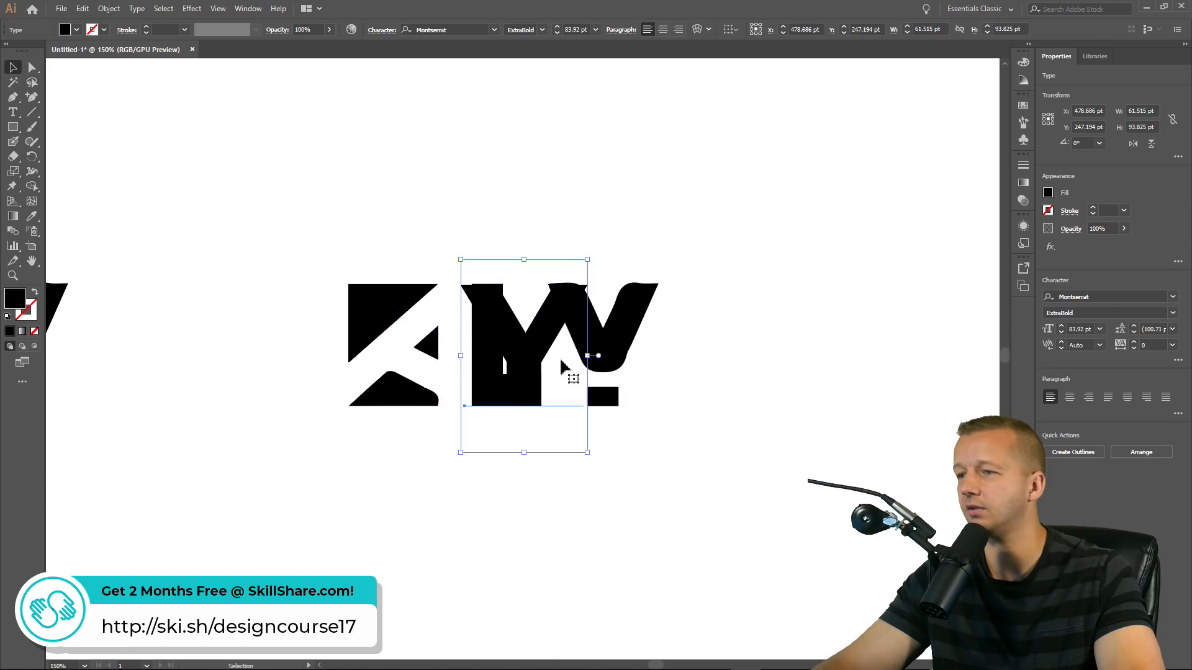
# Ungroup the copied logo and replace its two-piece traced Y with the Montserrat Y, tucked close to the L
pyautogui.click(621, 360)
pyautogui.rightClick(620, 360)
pyautogui.click(669, 461)
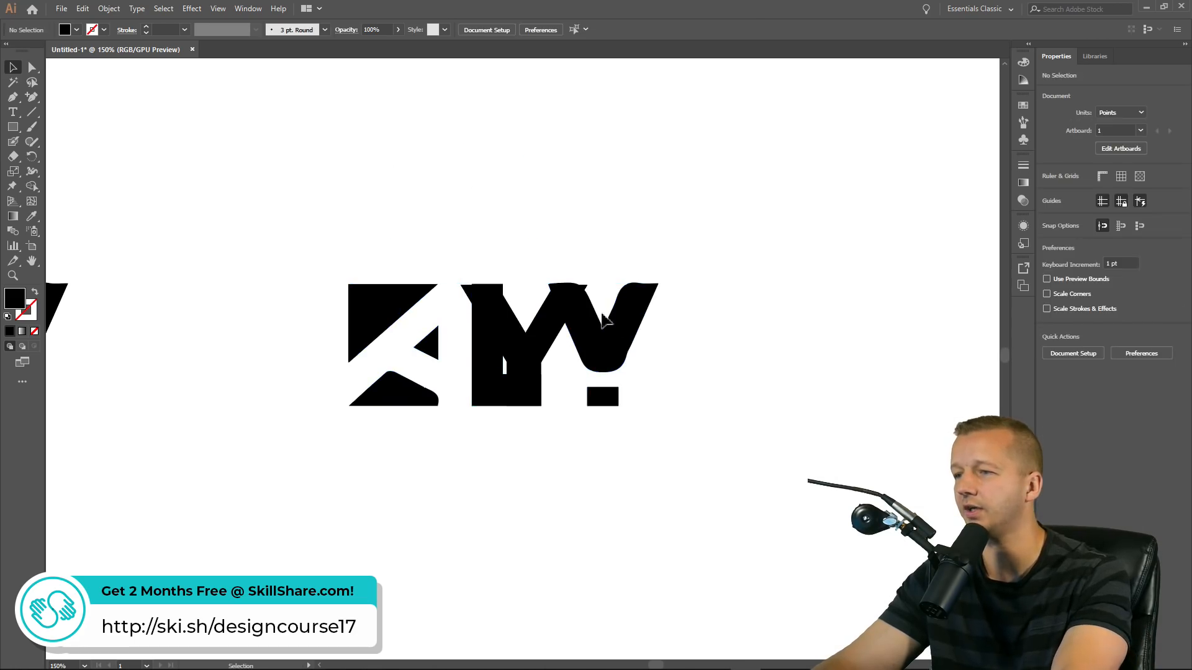
pyautogui.click(599, 339)
pyautogui.press('Delete')
pyautogui.click(608, 397)
pyautogui.press('Delete')
pyautogui.moveTo(541, 345); pyautogui.dragTo(606, 346)
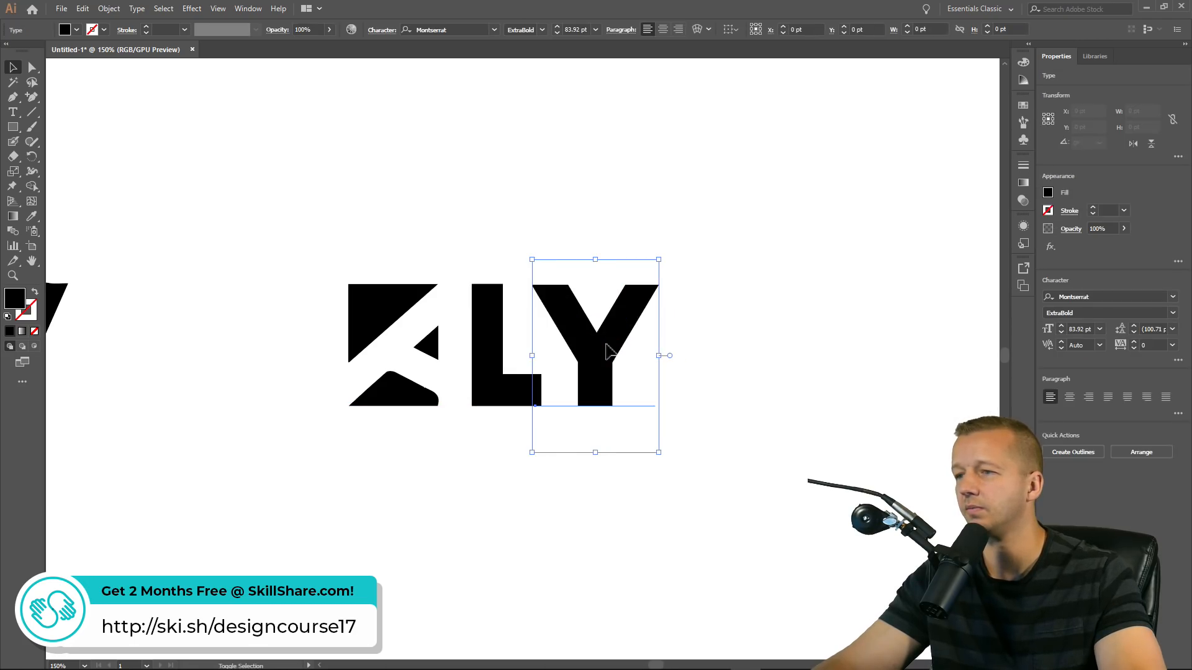
pyautogui.click(618, 226)
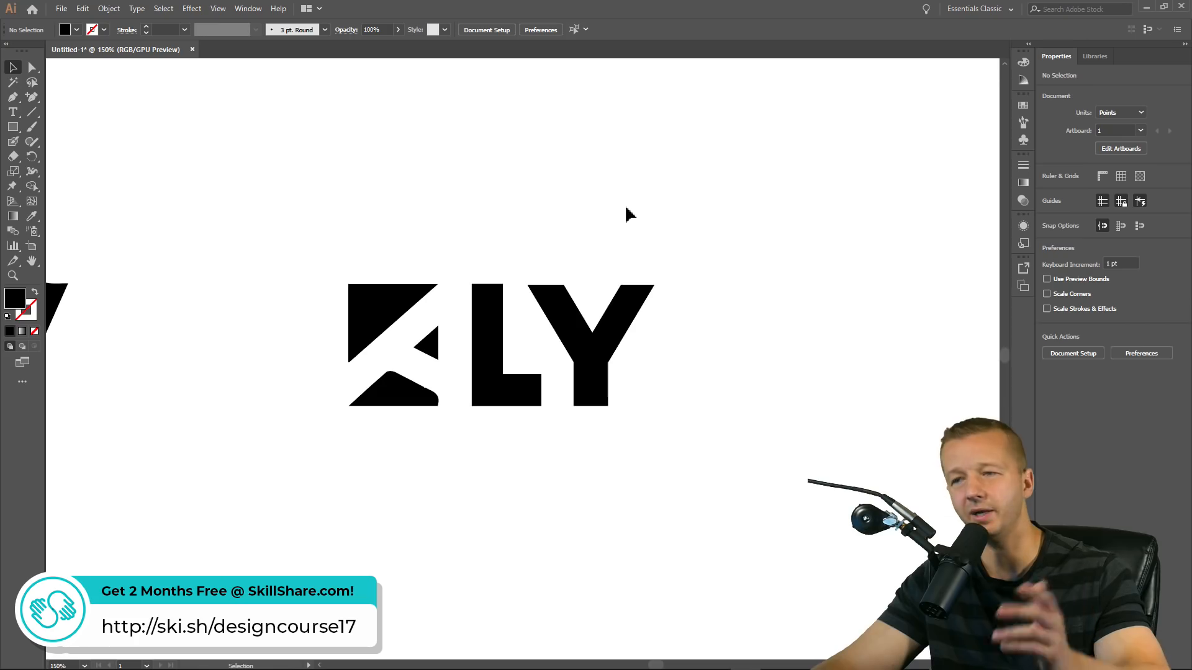
# Delete the original traced ALY logo, keeping only the version with the Montserrat Y
pyautogui.scroll(-2, 399, 234)
pyautogui.moveTo(336, 198); pyautogui.dragTo(506, 212)
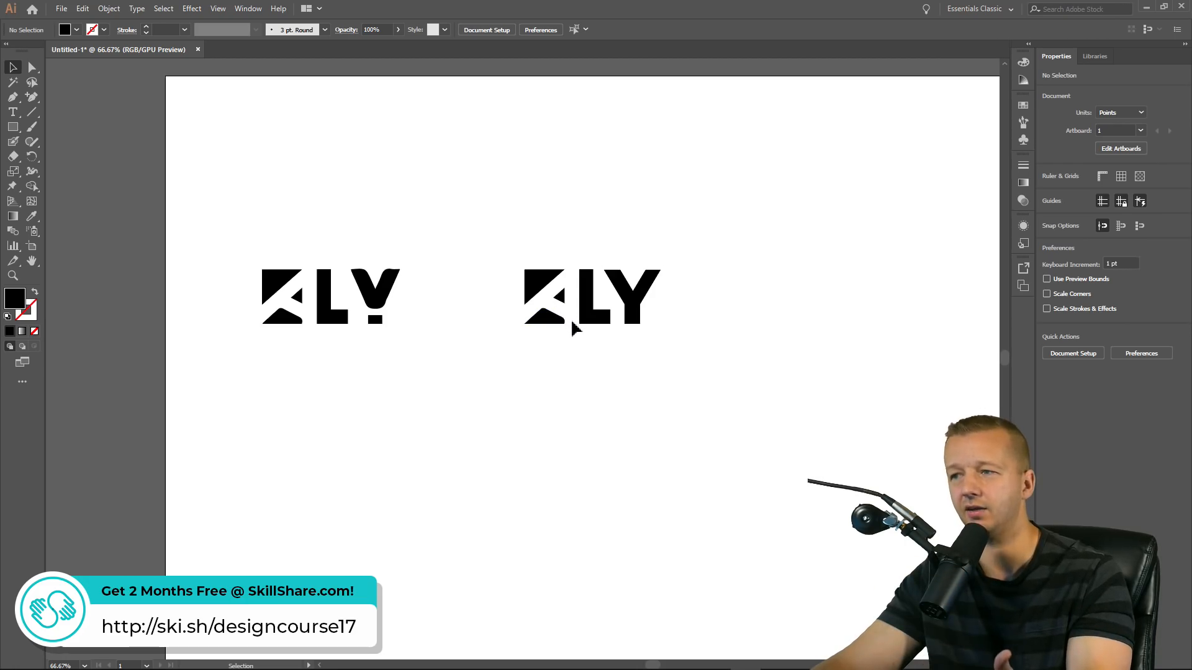
pyautogui.moveTo(199, 245); pyautogui.dragTo(453, 368)
pyautogui.press('Delete')
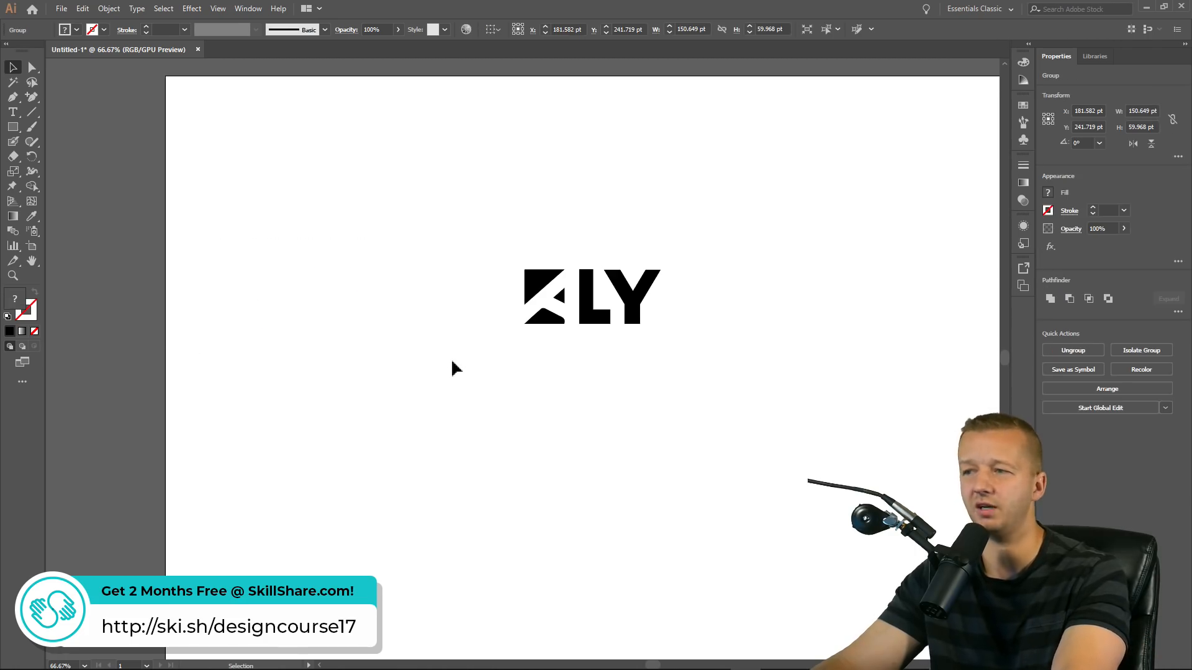
pyautogui.hotkey('ctrl', '-')
pyautogui.hotkey('ctrl', '-')
pyautogui.moveTo(426, 208); pyautogui.dragTo(453, 366)
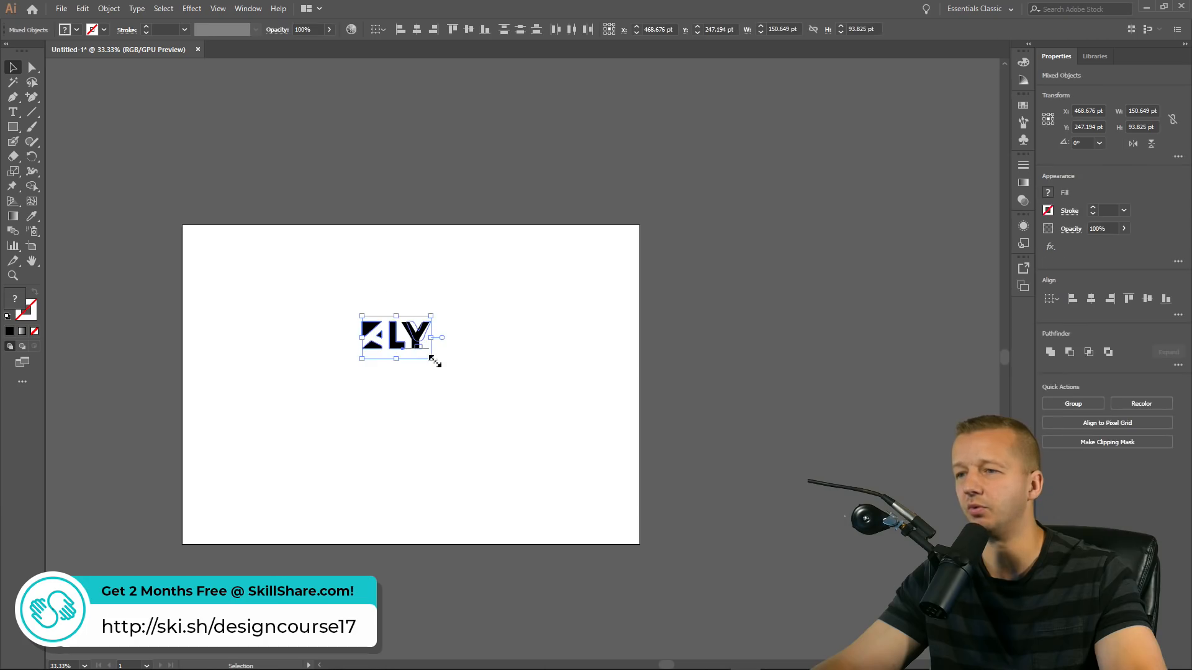
pyautogui.click(433, 322)
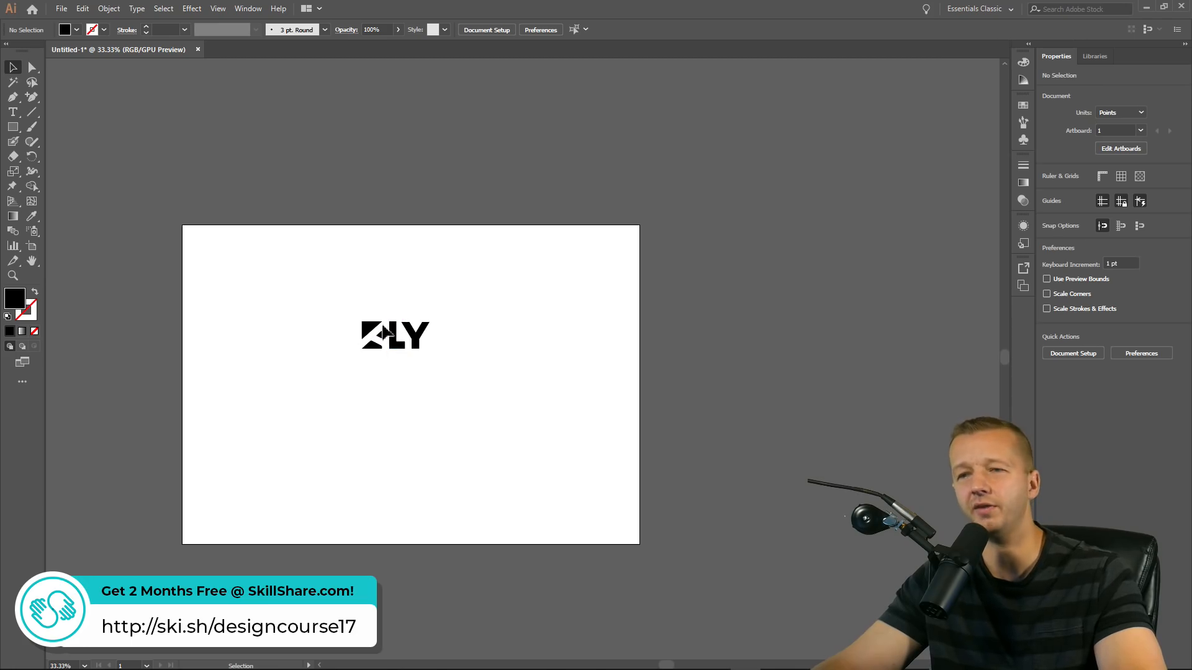
# Fill the three pieces of the logo's A with green (00A86D), using an RGB color spectrum
pyautogui.scroll(3, 371, 345)
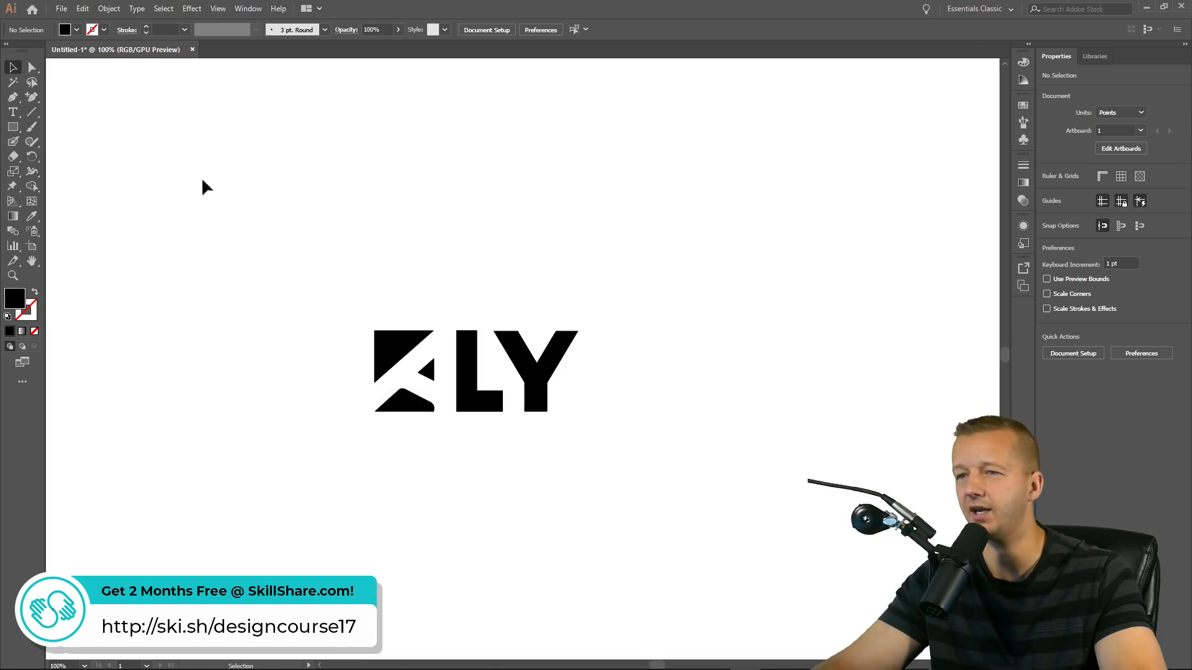
pyautogui.click(29, 69)
pyautogui.moveTo(237, 175); pyautogui.dragTo(441, 465)
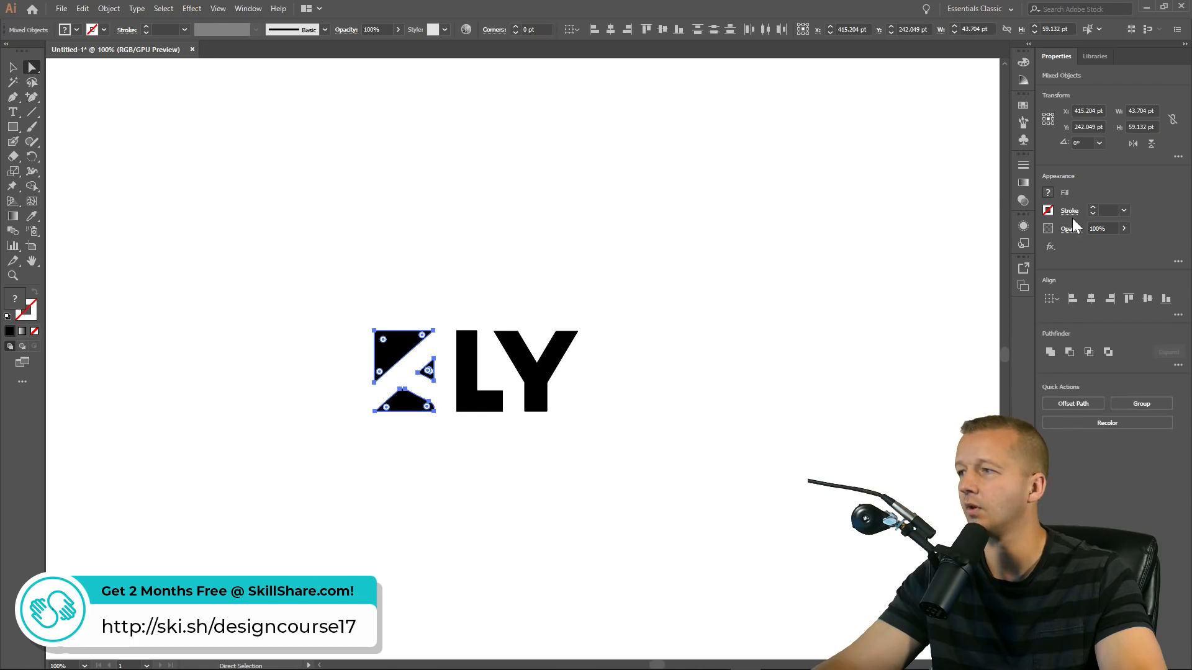
pyautogui.click(807, 262)
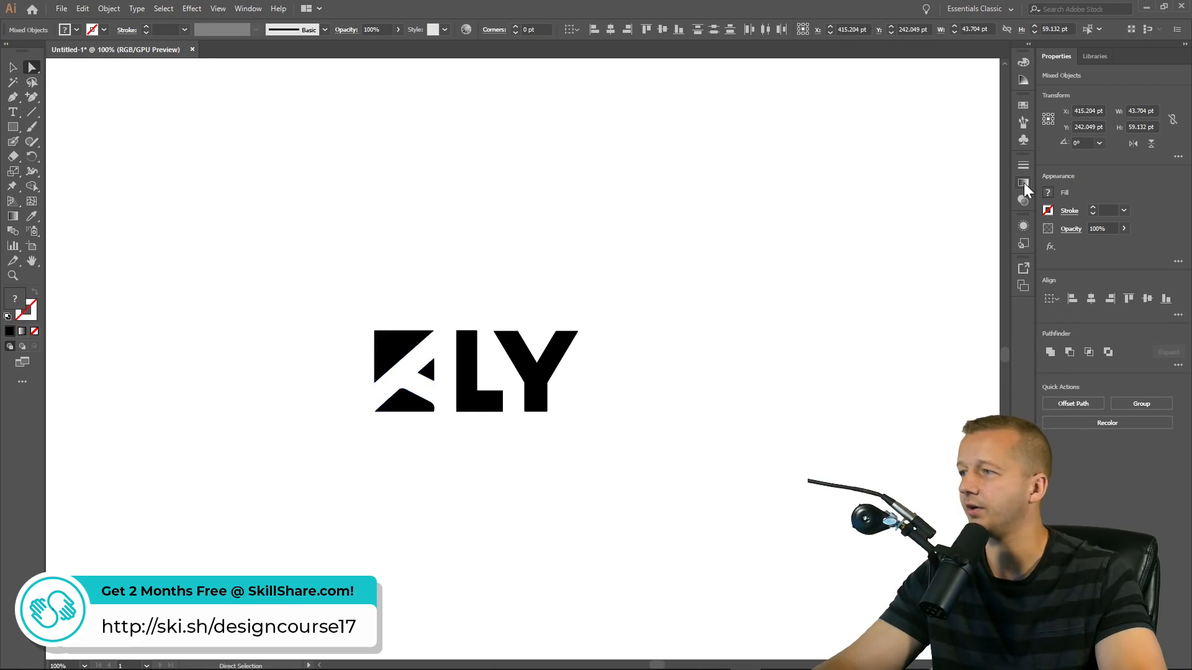
pyautogui.click(1023, 79)
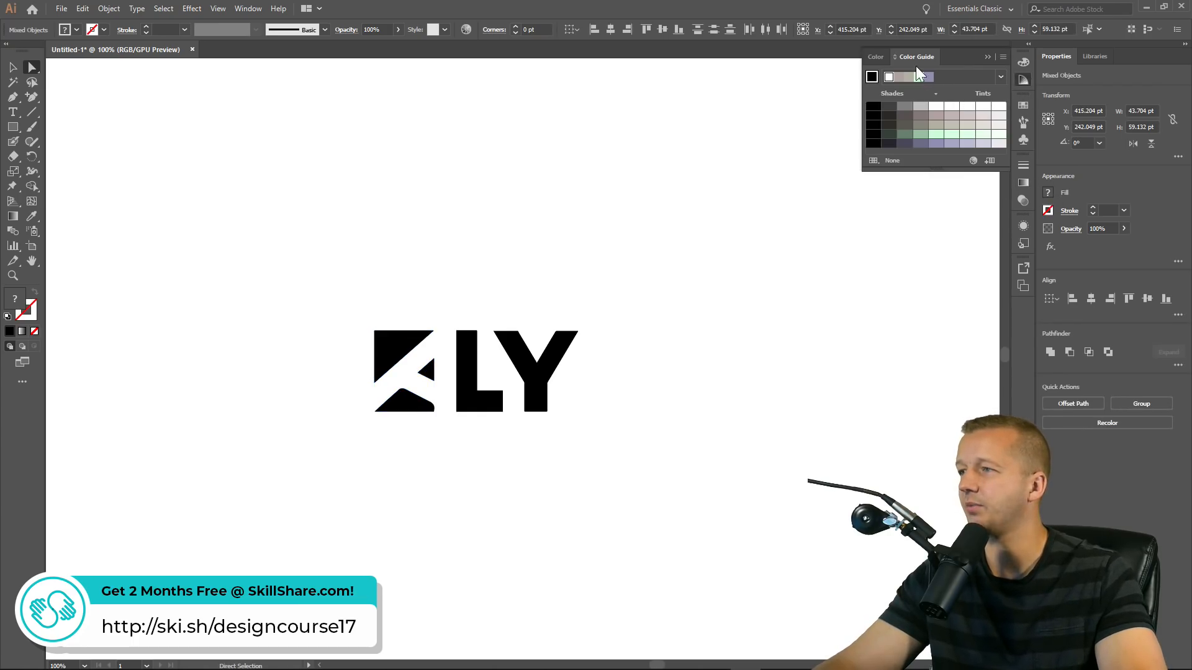
pyautogui.click(876, 56)
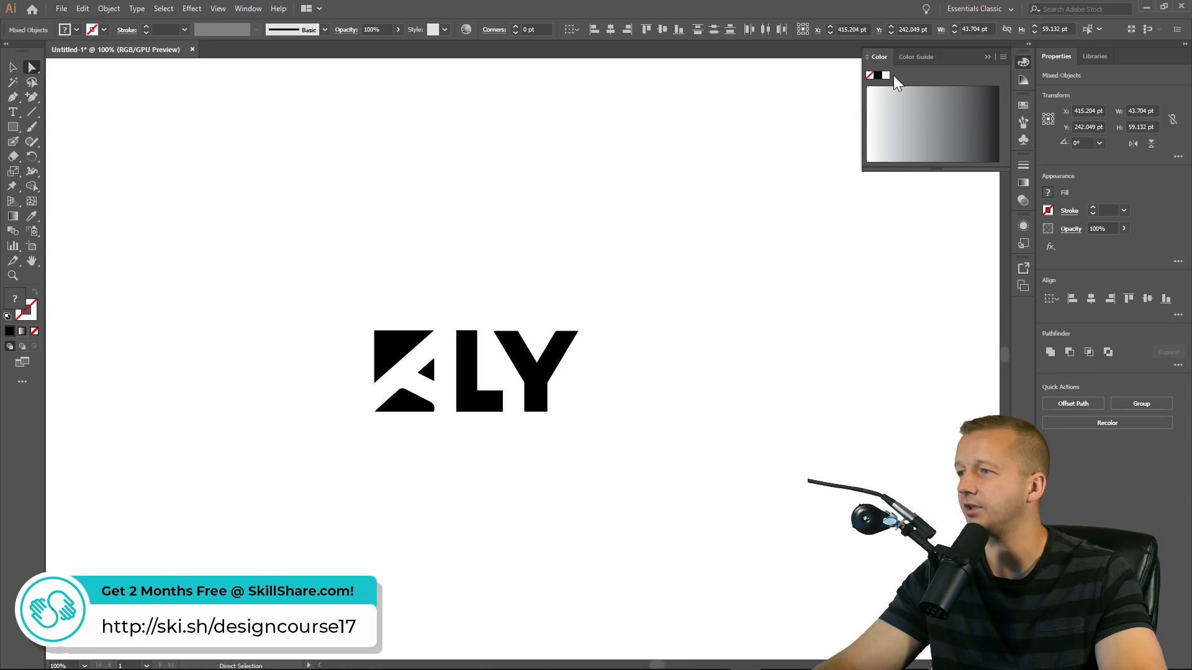
pyautogui.click(1003, 56)
pyautogui.click(1032, 93)
pyautogui.moveTo(921, 132); pyautogui.dragTo(924, 140)
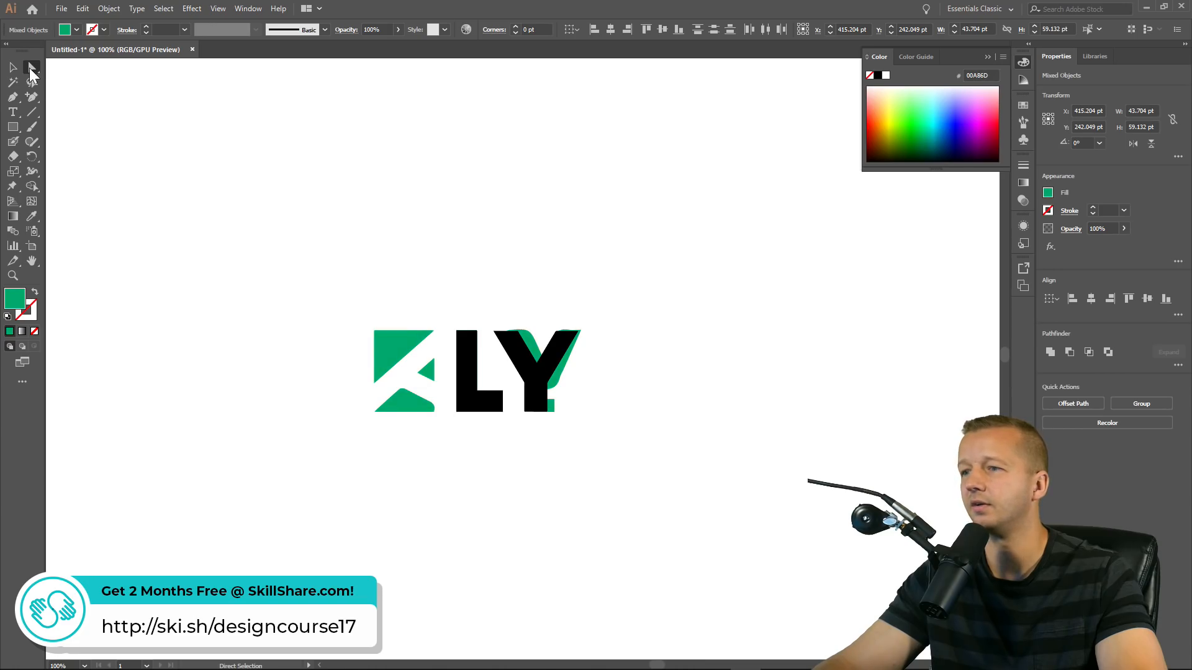
# Remove the green Y remnants behind the black Montserrat Y and place the black Y beside the L
pyautogui.click(29, 69)
pyautogui.moveTo(567, 373); pyautogui.dragTo(542, 380)
pyautogui.click(546, 372)
# Search for "tennis channel logo" in a new Chrome window, compare the results with the green A, and close the window
pyautogui.rightClick(107, 657)
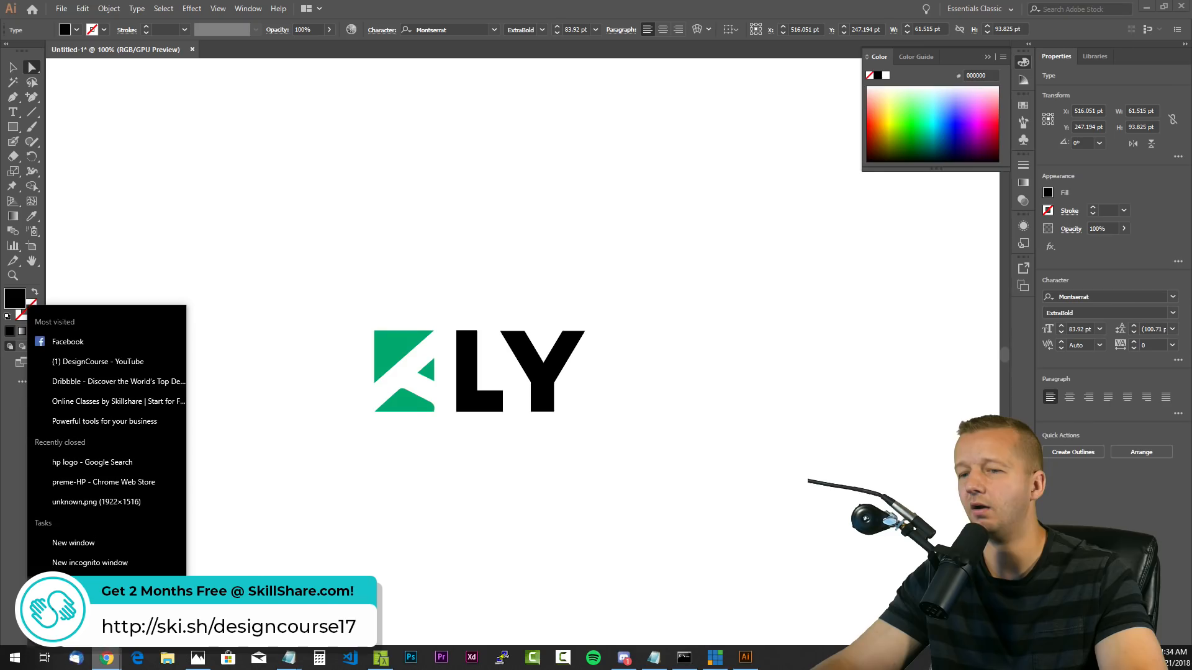
pyautogui.click(73, 542)
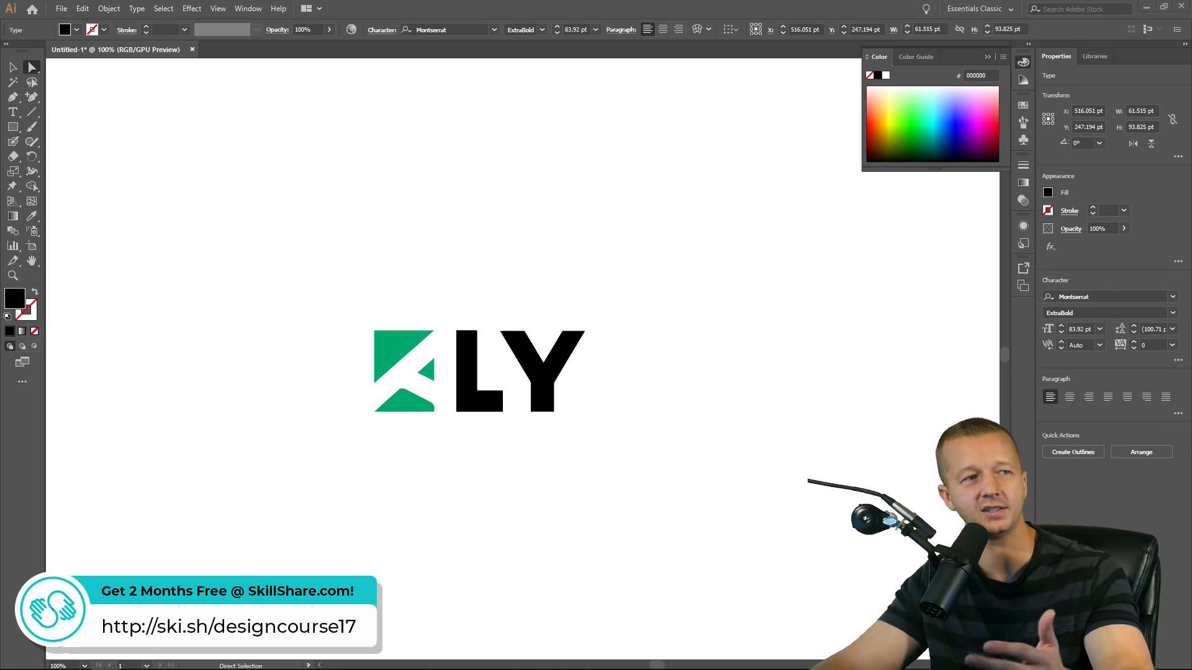
pyautogui.moveTo(732, 184); pyautogui.dragTo(885, 119)
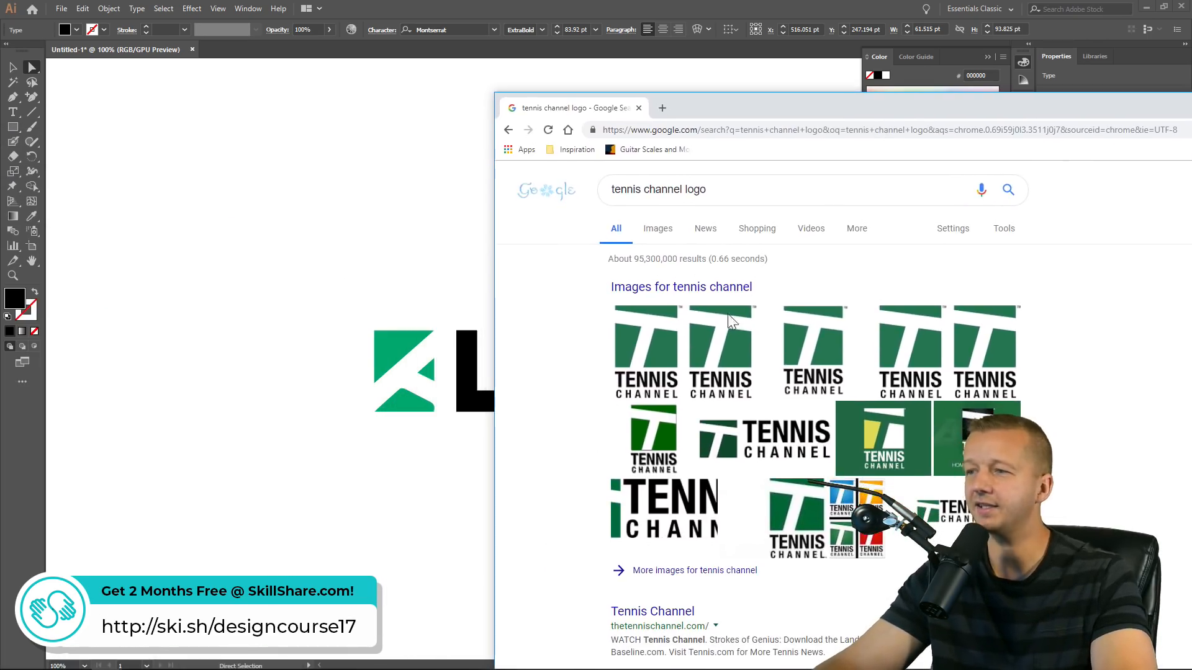
pyautogui.moveTo(675, 110); pyautogui.dragTo(715, 101)
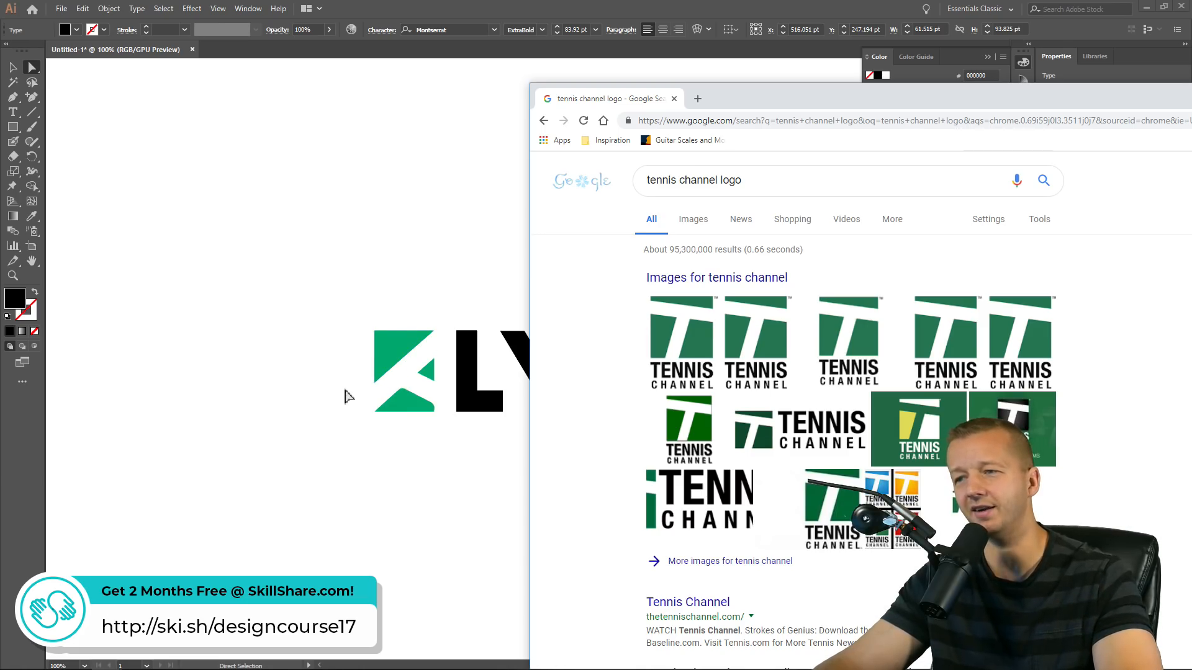
pyautogui.moveTo(773, 102); pyautogui.dragTo(590, 126)
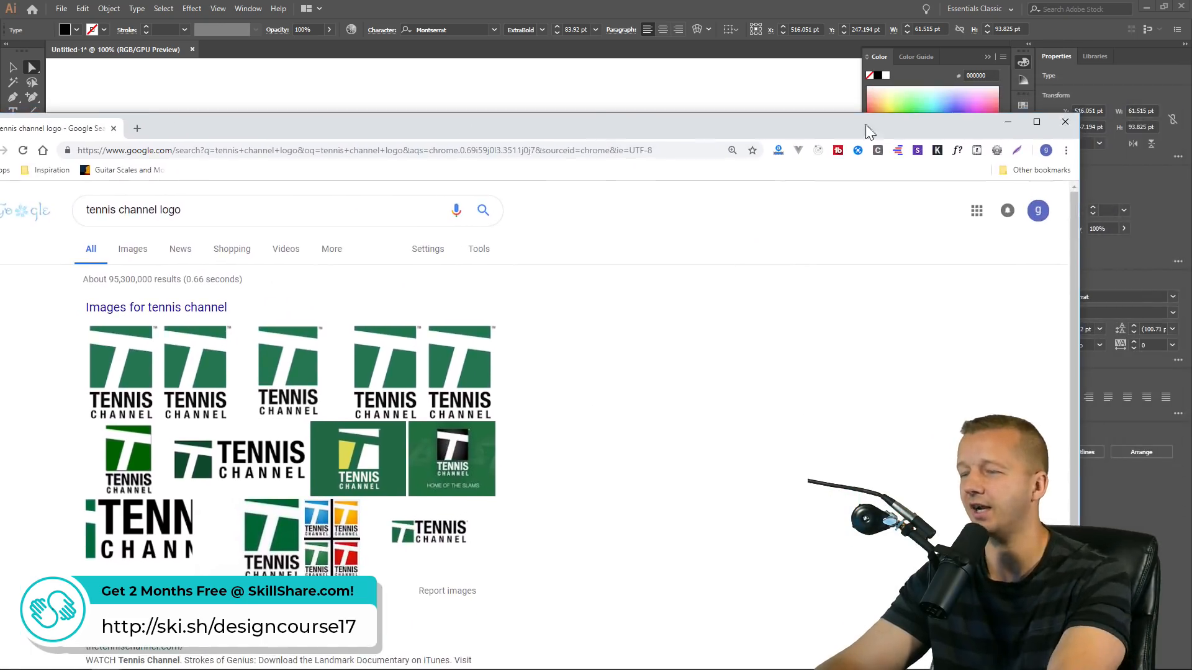
pyautogui.click(1065, 122)
# Undo the Y's last move and reposition it slightly closer to the L, level with the other letters
pyautogui.click(348, 255)
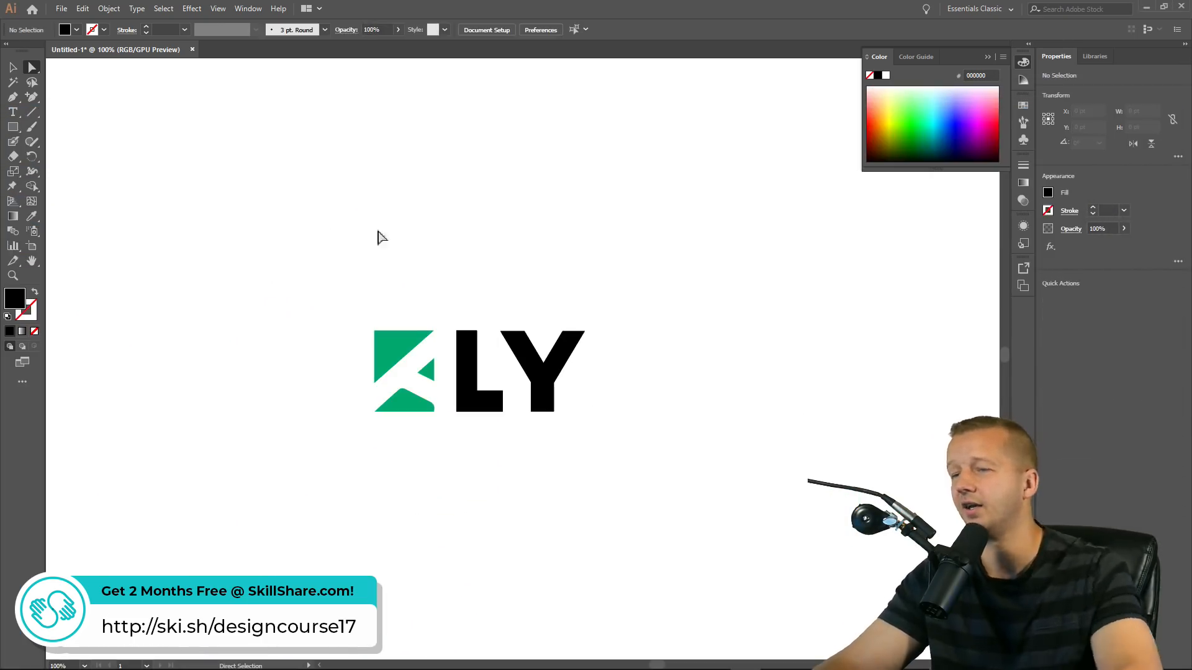
pyautogui.hotkey('ctrl', 'z')
pyautogui.click(311, 189)
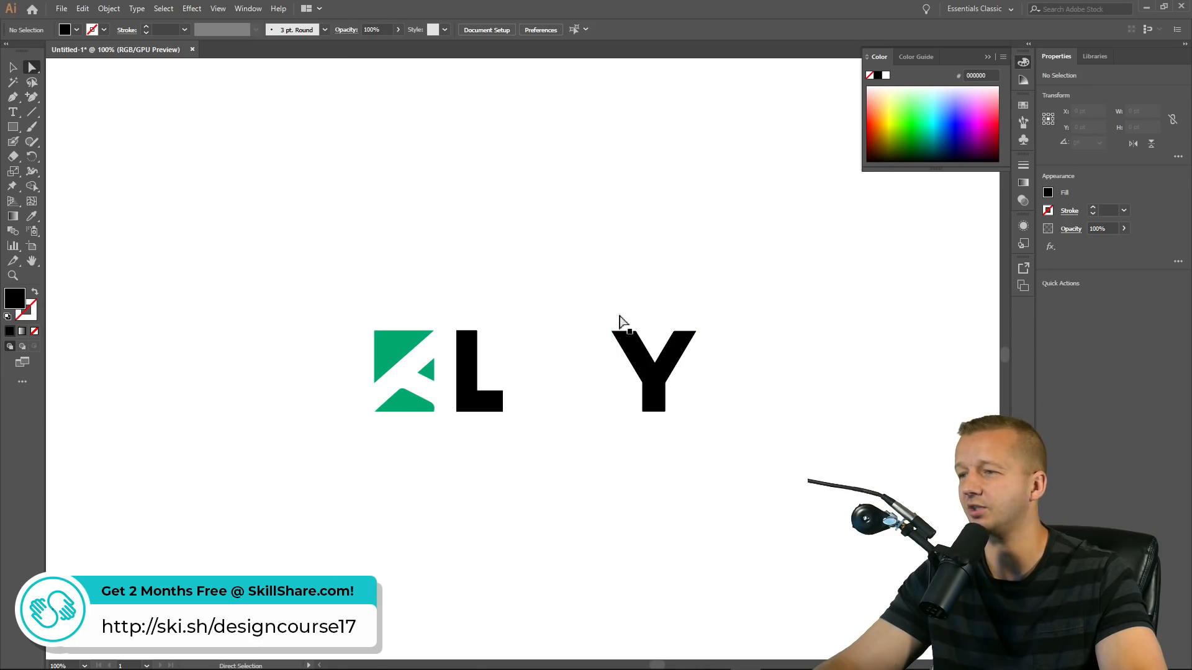
pyautogui.moveTo(649, 365); pyautogui.dragTo(540, 365)
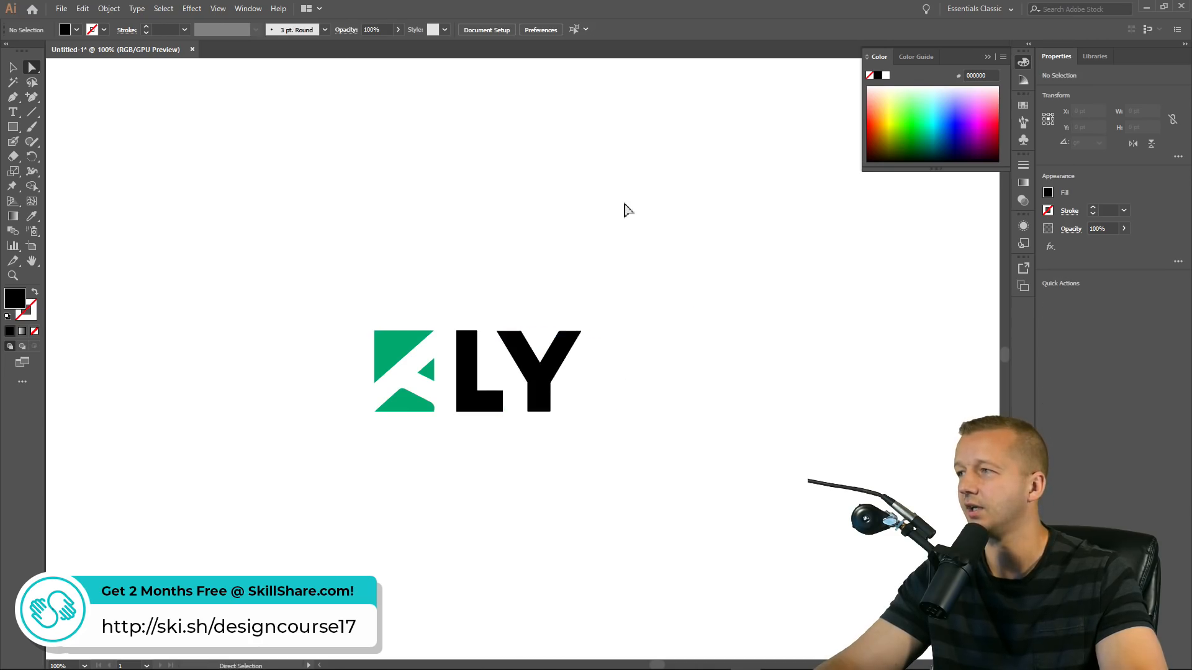
pyautogui.hotkey('ctrl', '-')
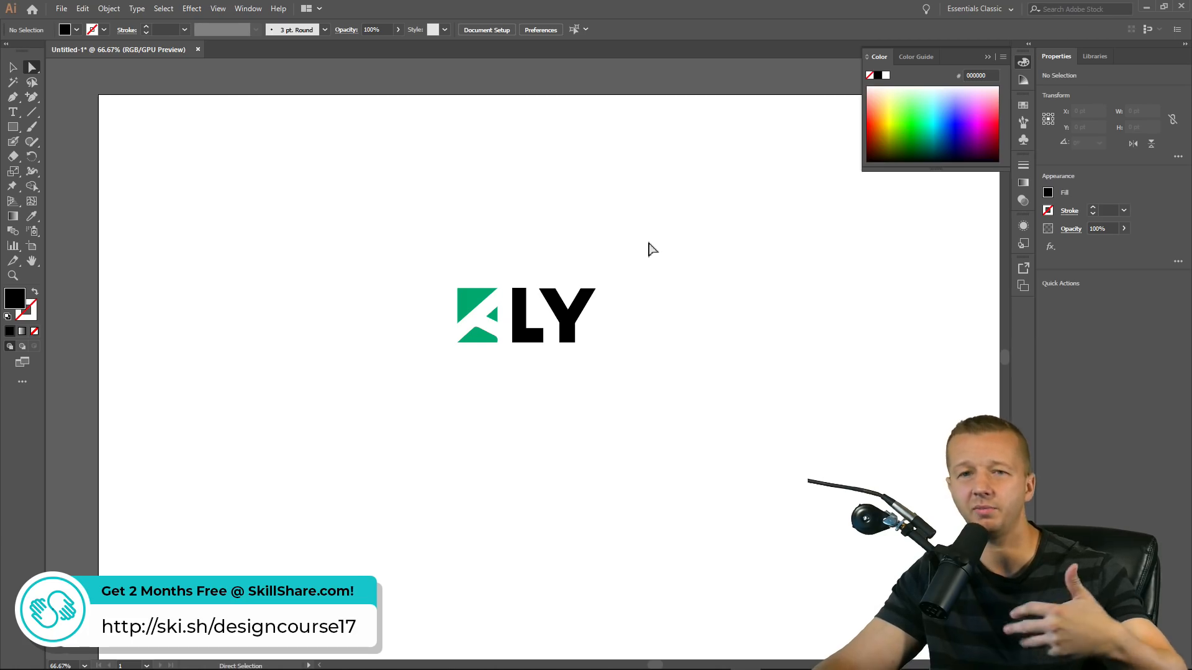
# Delete the whole recolored ALY logo, leaving the artboard empty
pyautogui.moveTo(444, 258); pyautogui.dragTo(640, 373)
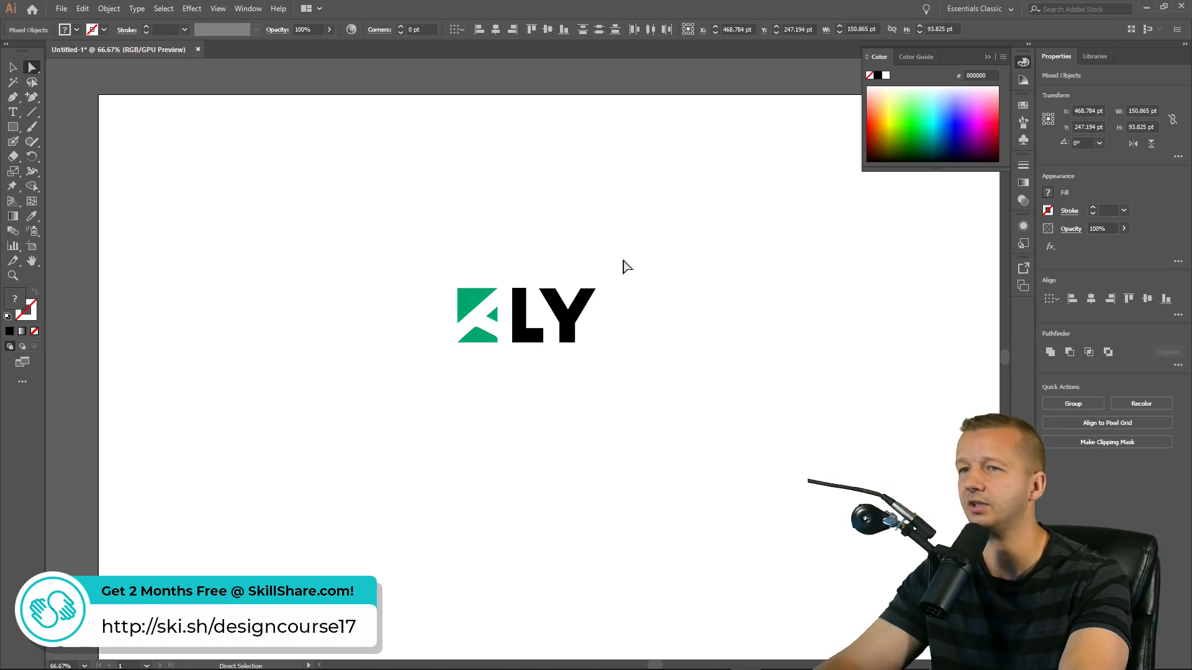
pyautogui.press('v')
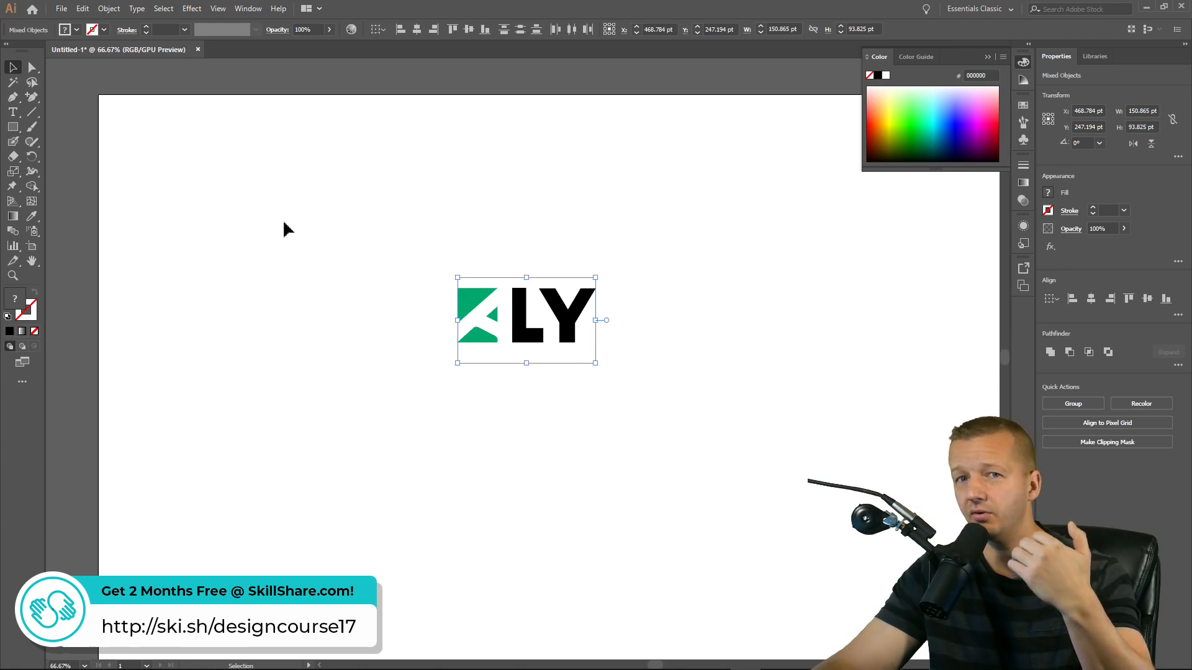
pyautogui.moveTo(324, 240); pyautogui.dragTo(591, 418)
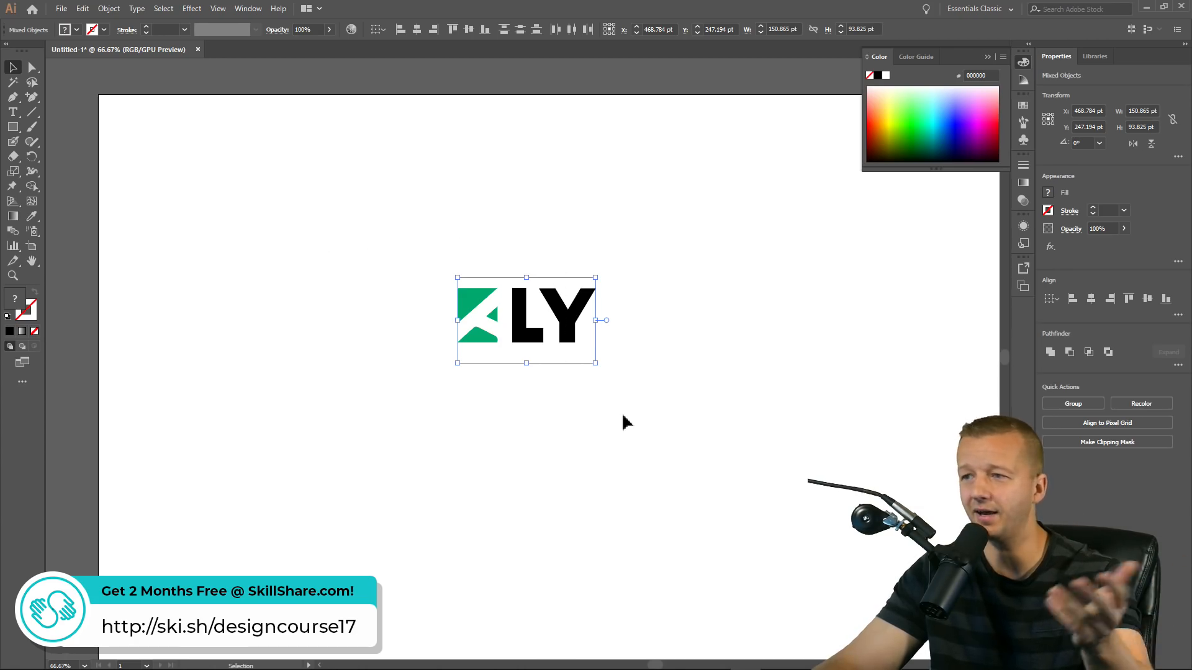
pyautogui.press('Delete')
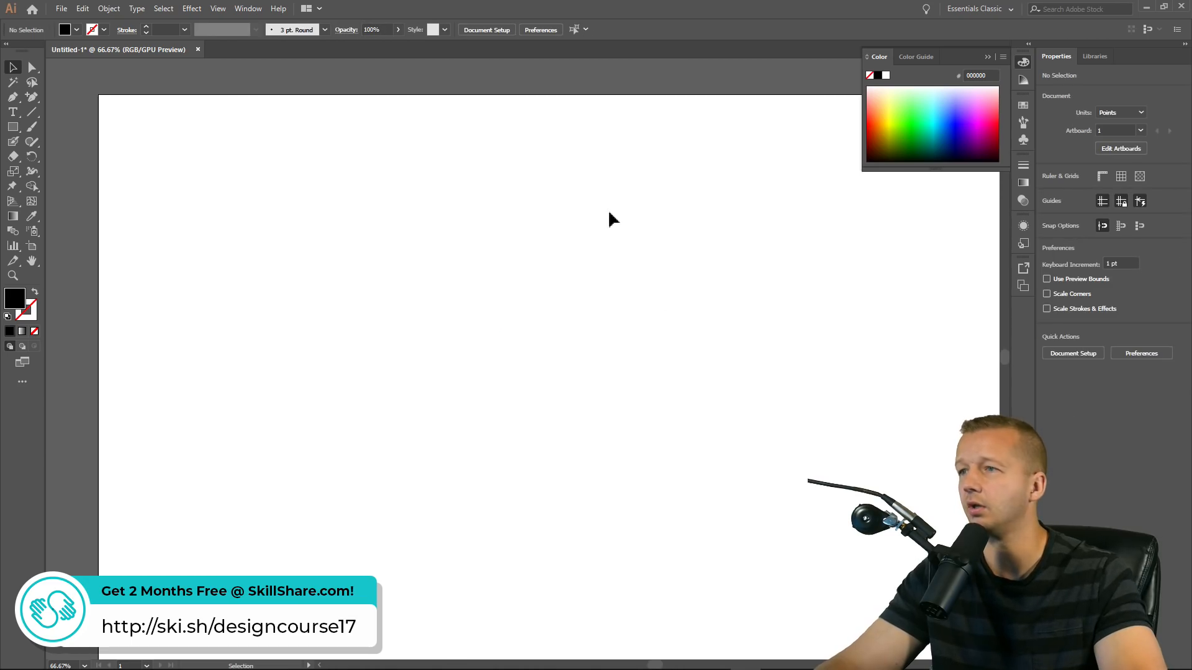
pyautogui.scroll(-1, 608, 218)
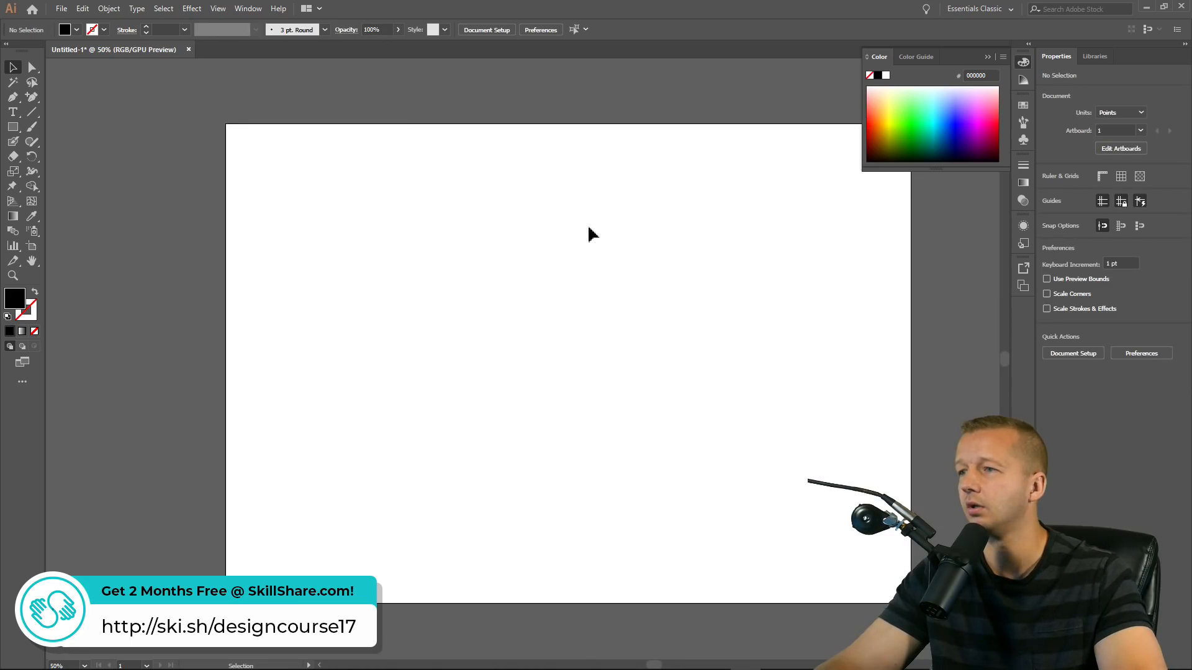
# Switch to Discord's review-submissions channel and save the black circular logo with the red arrow to the desktop
pyautogui.click(1146, 7)
pyautogui.click(586, 236)
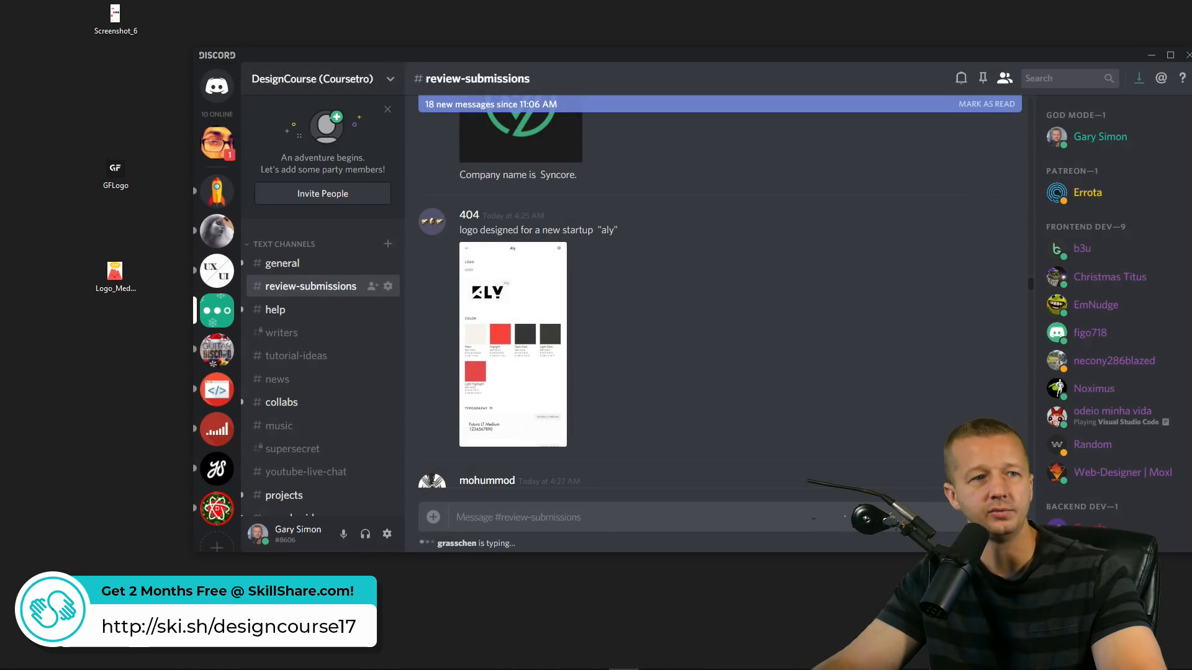
pyautogui.scroll(-4, 756, 434)
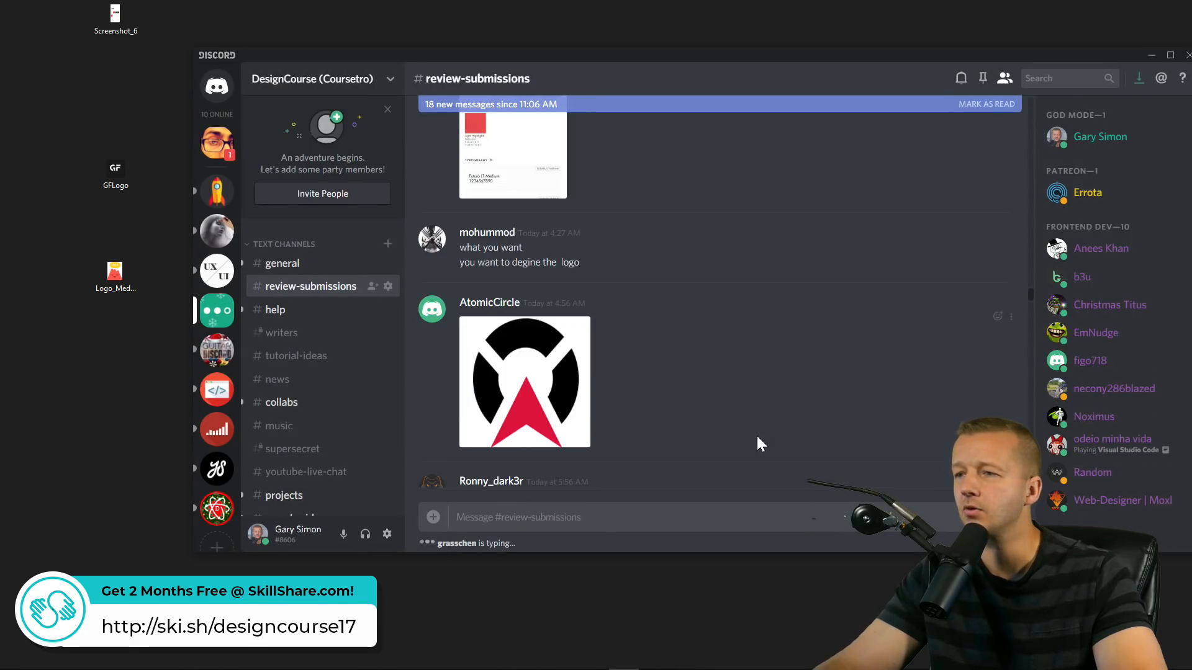
pyautogui.scroll(-1, 757, 437)
pyautogui.scroll(1, 758, 437)
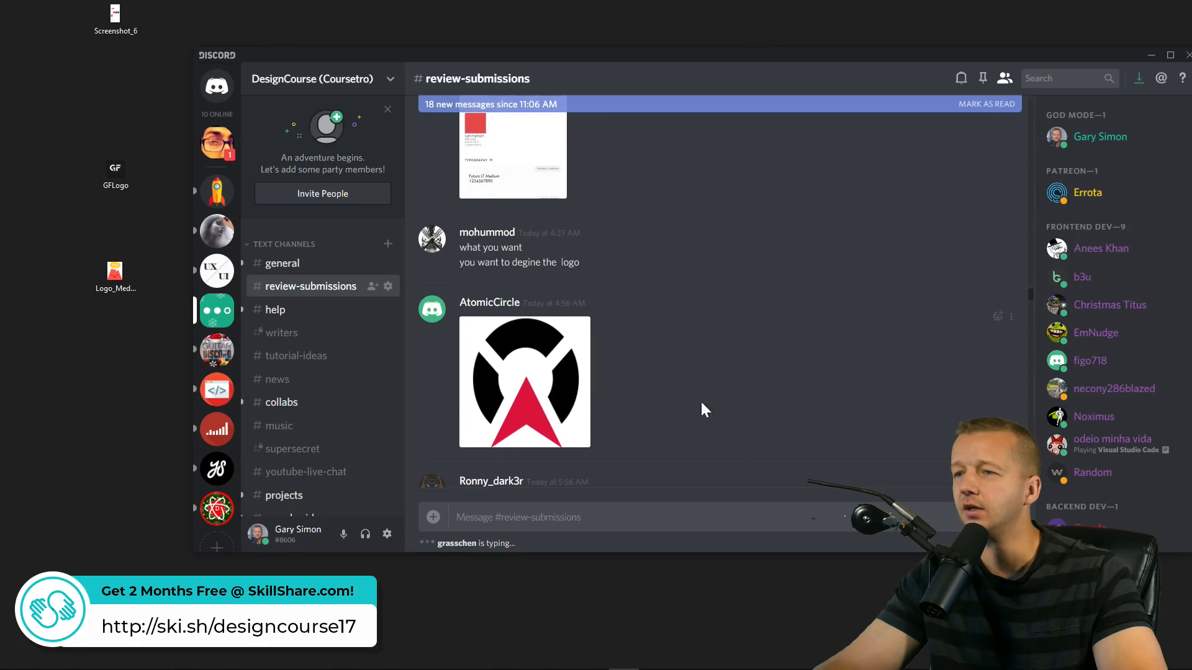
pyautogui.scroll(-4, 652, 386)
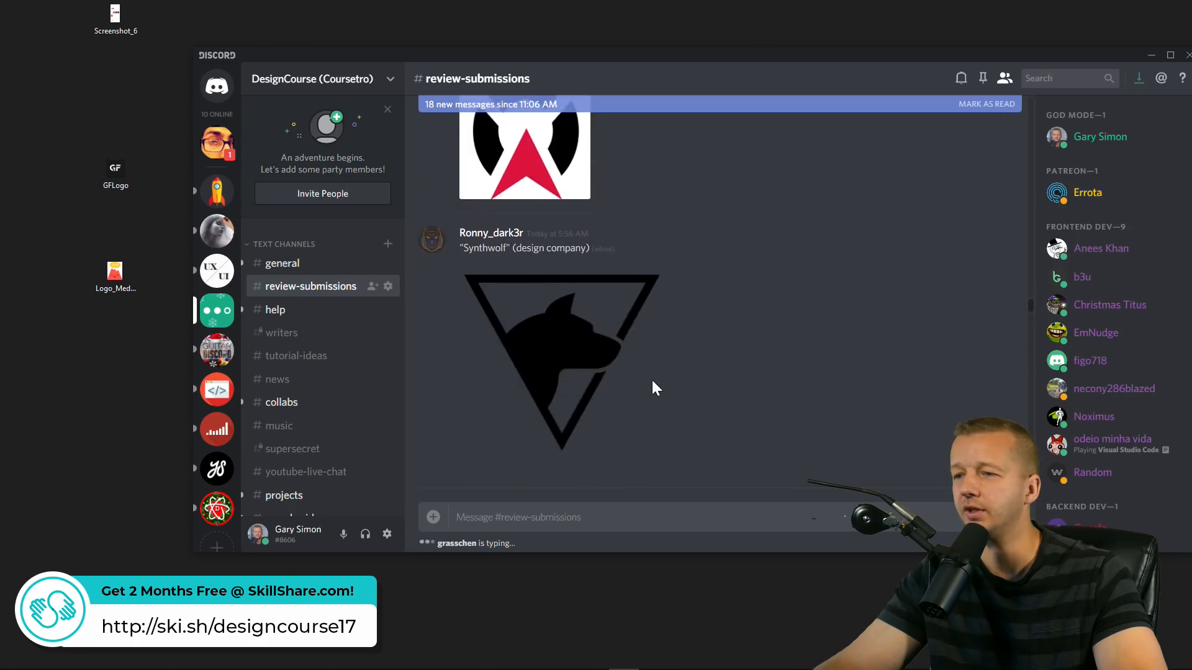
pyautogui.scroll(-15, 652, 381)
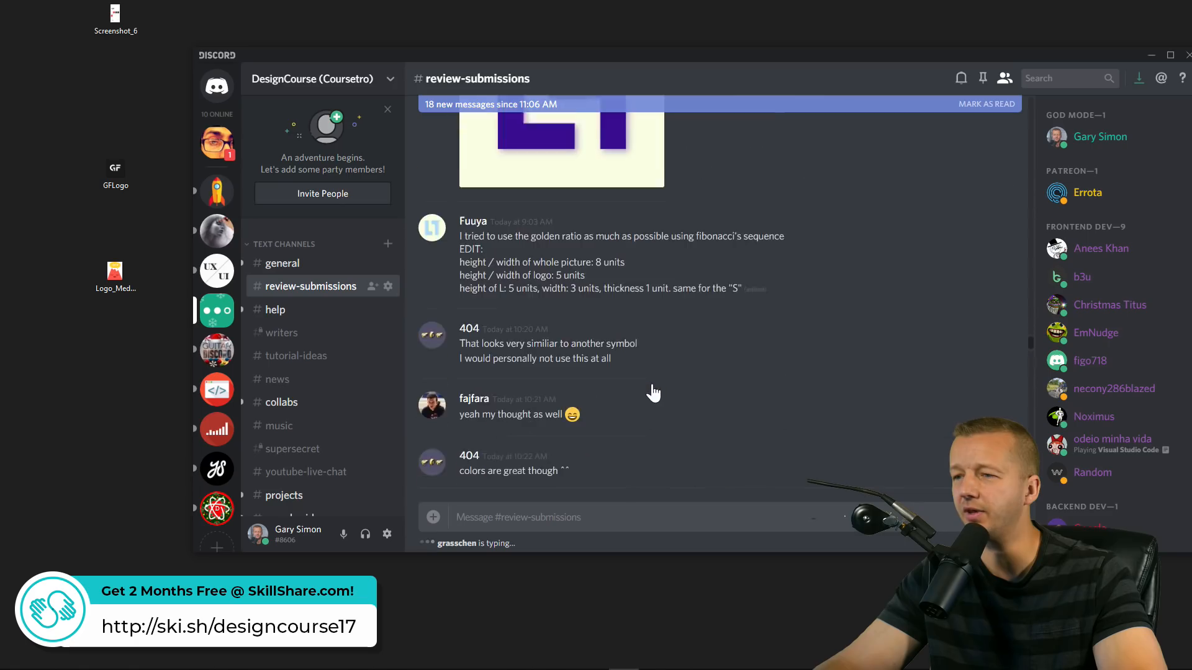
pyautogui.scroll(14, 653, 392)
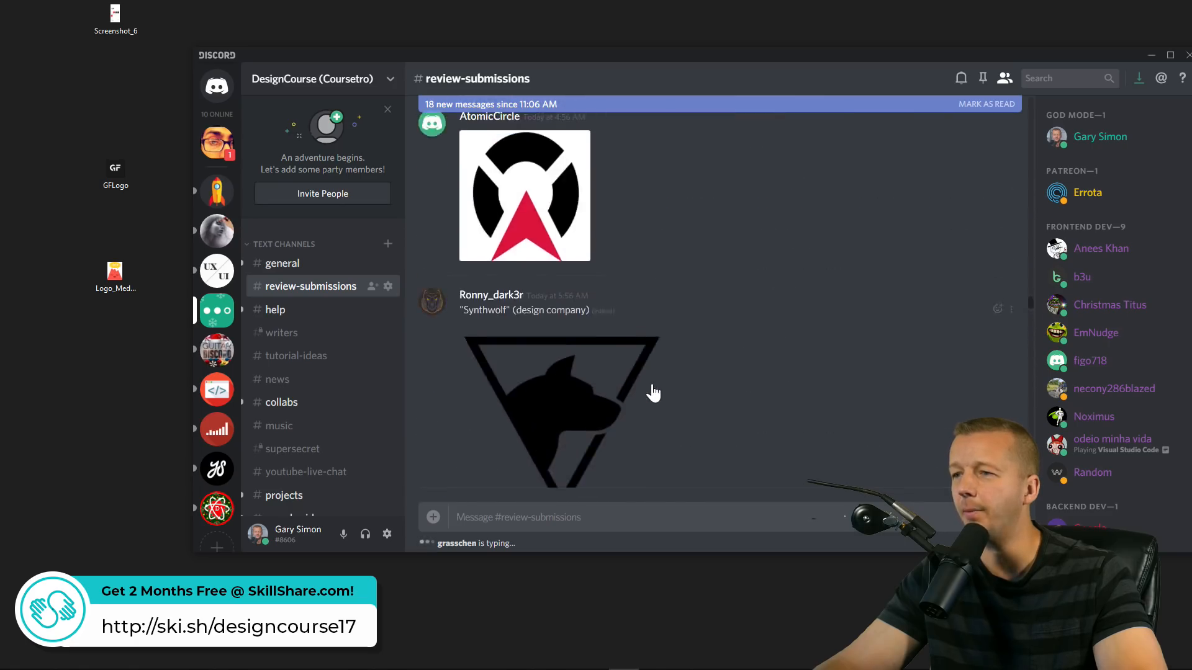
pyautogui.scroll(2, 634, 372)
pyautogui.moveTo(537, 304); pyautogui.dragTo(106, 367)
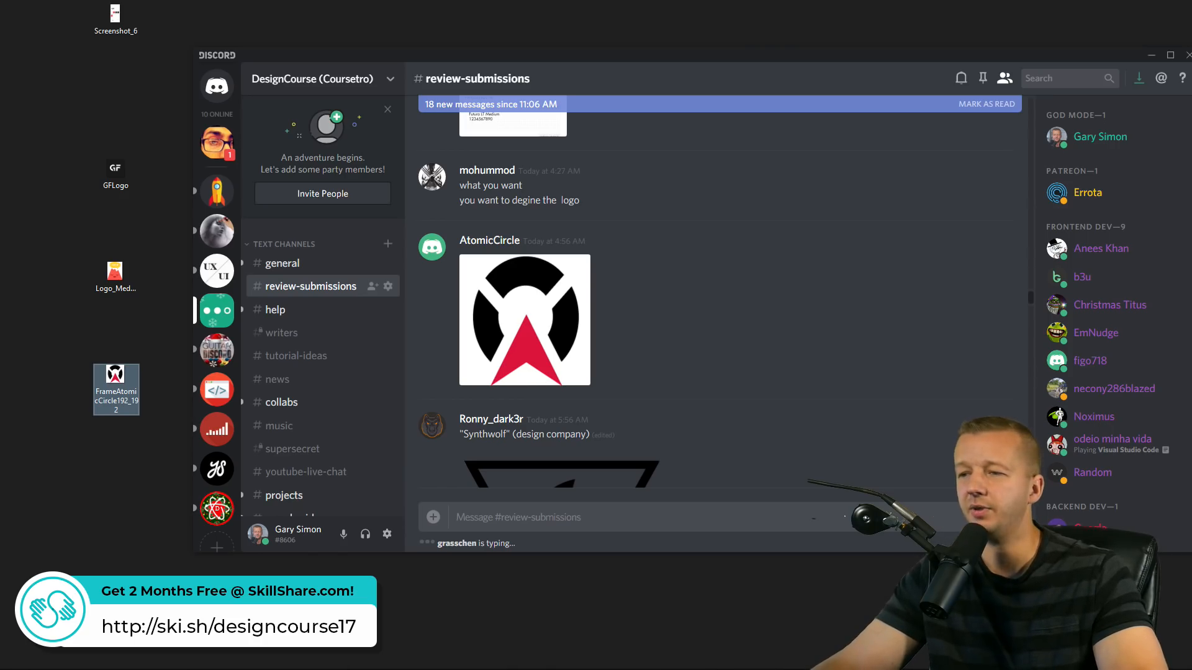
pyautogui.click(91, 459)
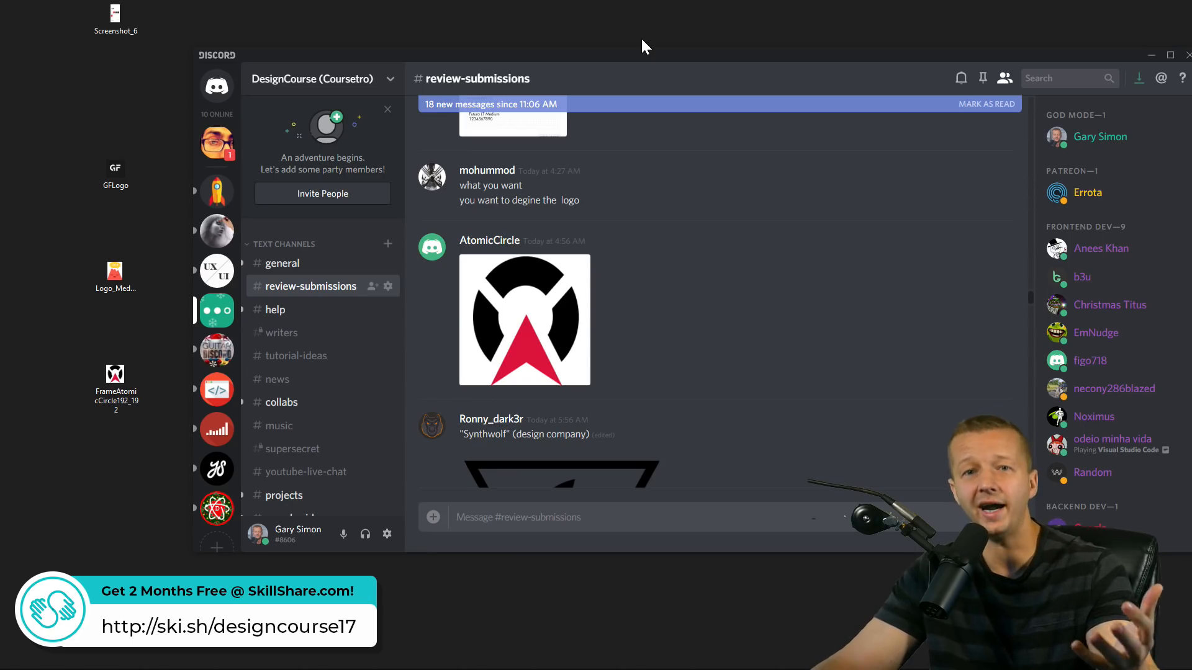
# Switch to the Chrome window with Skillshare's "logo design" results, maximize it and look through the listed classes
pyautogui.moveTo(434, 669)
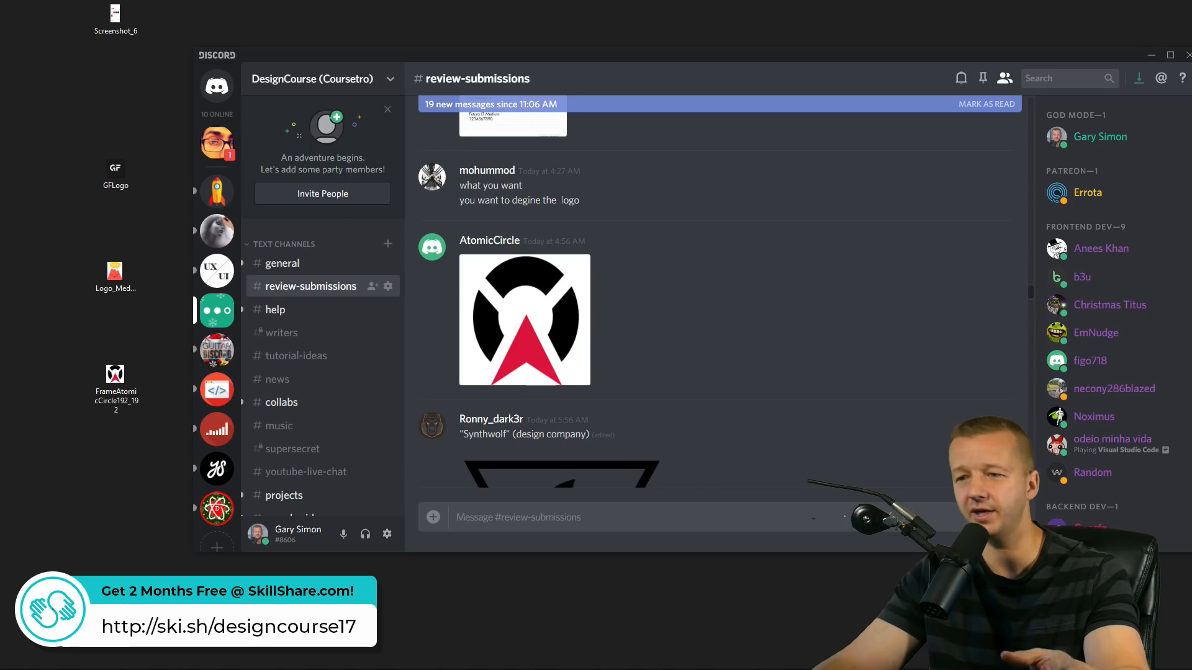
pyautogui.moveTo(168, 668)
pyautogui.click(111, 659)
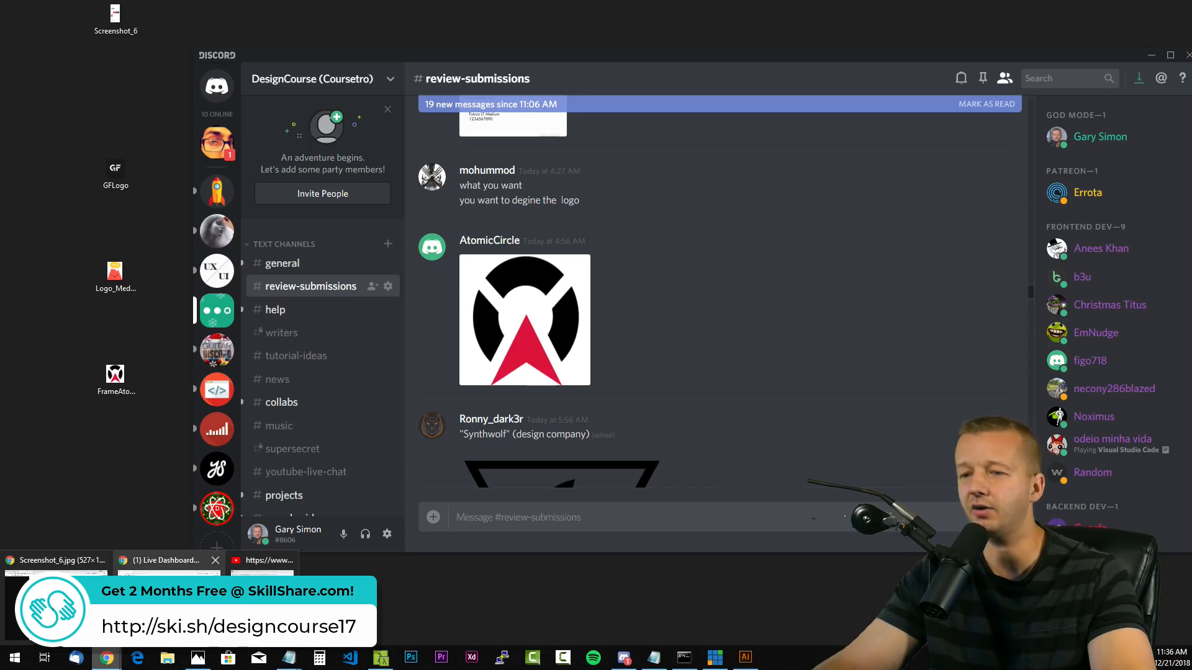
pyautogui.click(56, 599)
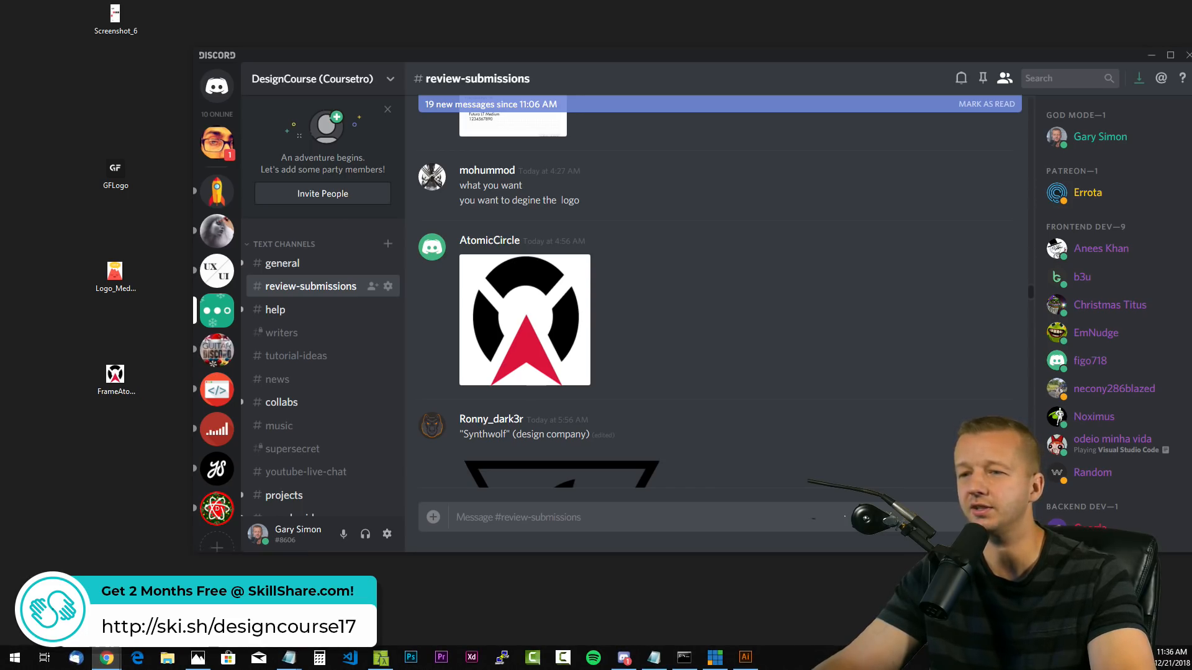
pyautogui.click(158, 66)
pyautogui.doubleClick(445, 63)
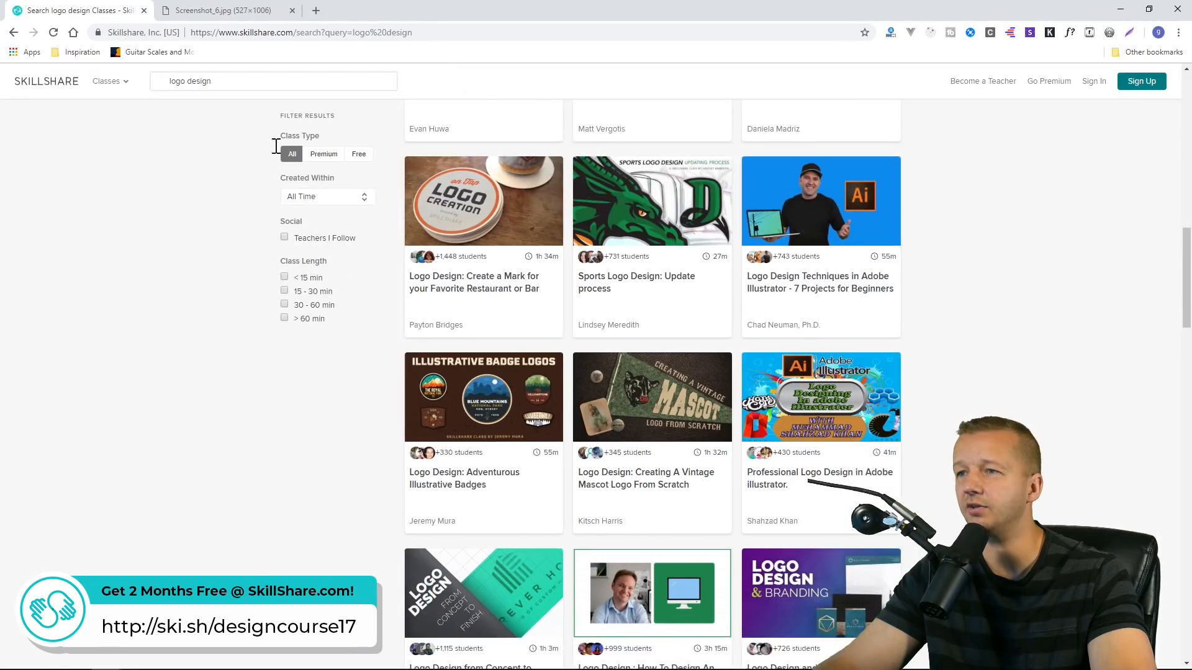
pyautogui.scroll(10, 210, 204)
pyautogui.scroll(-10, 210, 204)
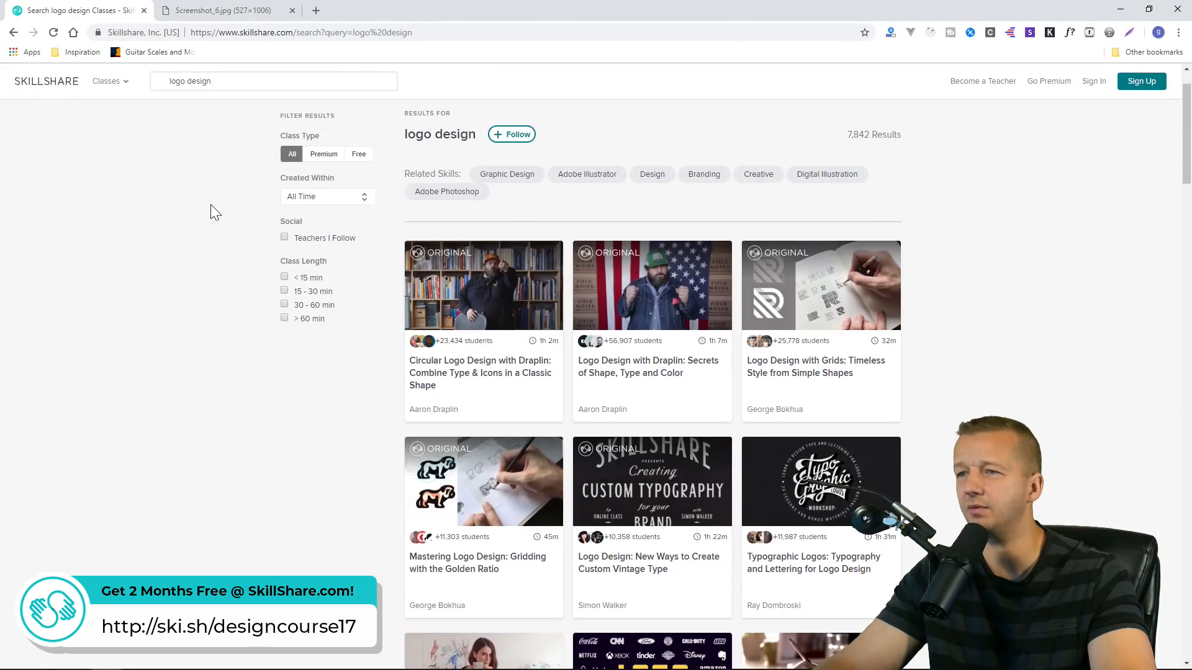
pyautogui.scroll(-8, 208, 208)
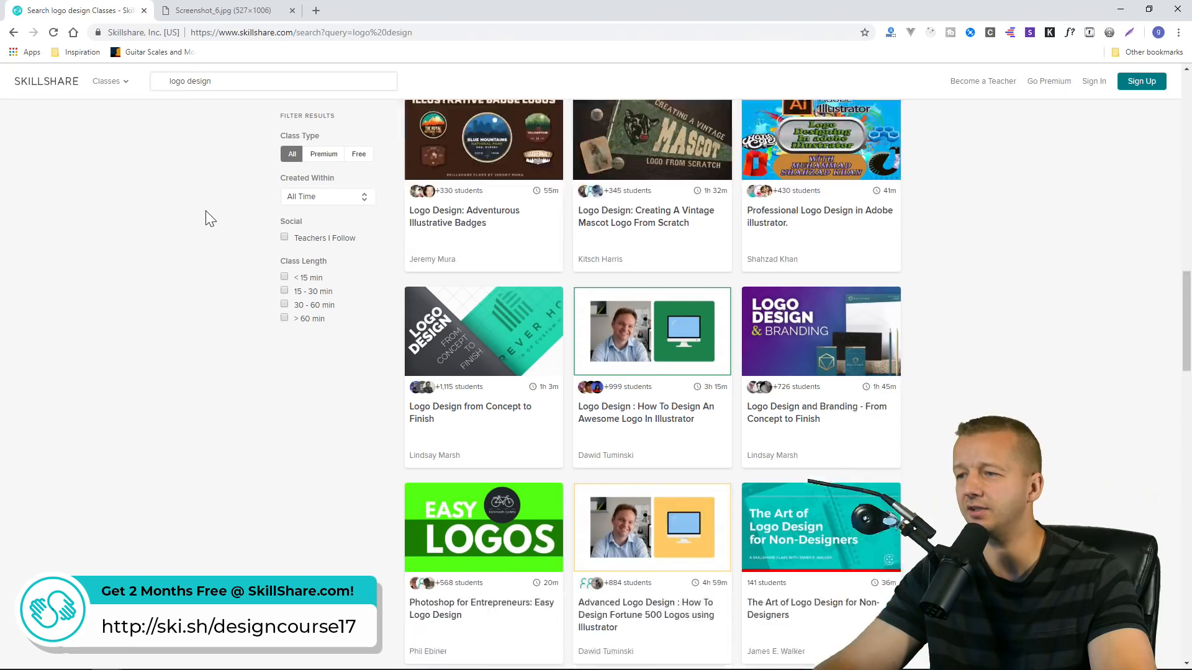
# Minimize the browser, return to Discord's review-submissions channel and maximize the Discord window
pyautogui.click(1120, 12)
pyautogui.doubleClick(761, 45)
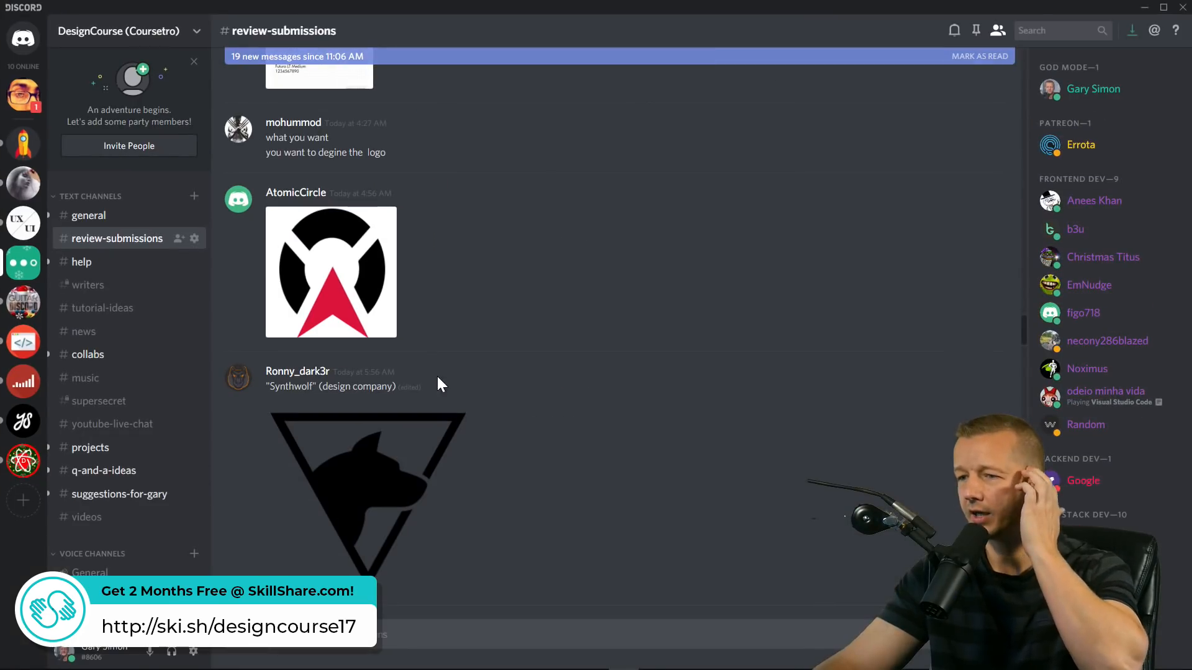
# Move the Discord window aside, bring up Illustrator and arrange both windows so the desktop files stay reachable
pyautogui.moveTo(426, 8); pyautogui.dragTo(640, 56)
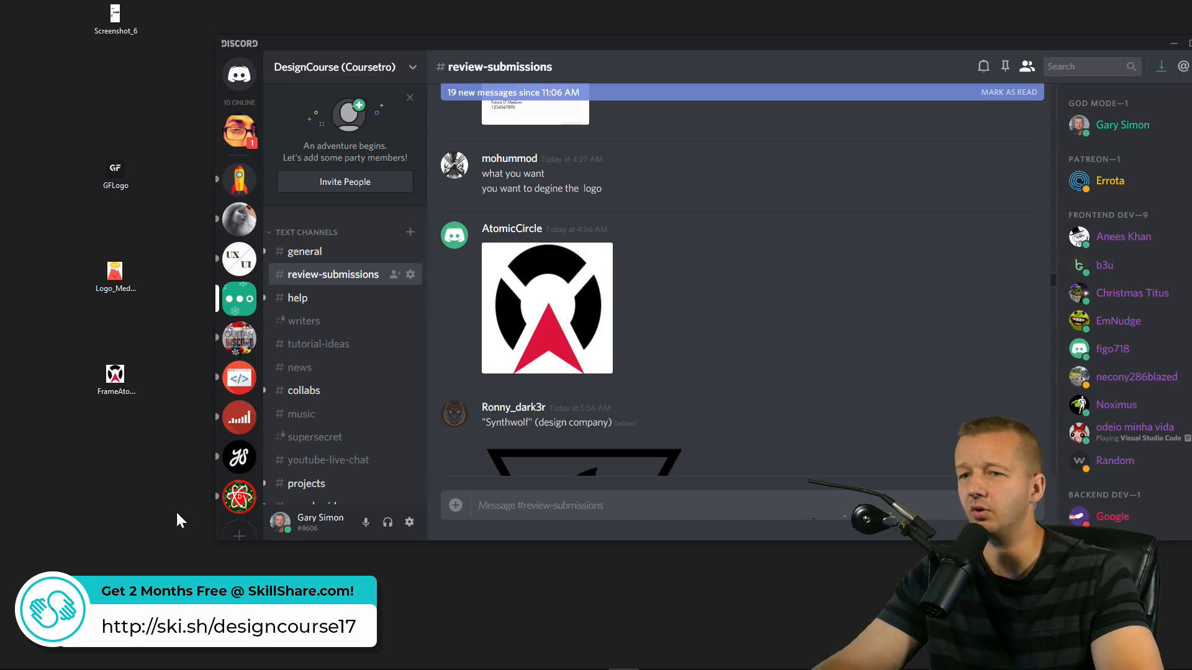
pyautogui.moveTo(167, 669)
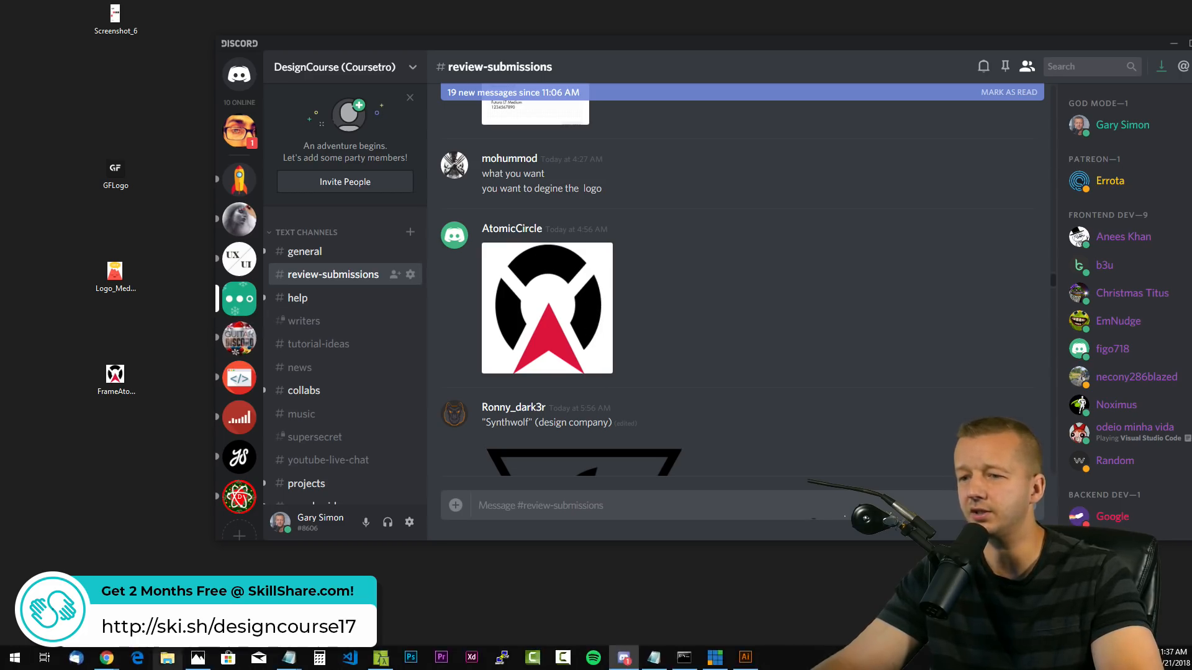
pyautogui.click(743, 666)
pyautogui.moveTo(365, 10); pyautogui.dragTo(545, 11)
pyautogui.doubleClick(550, 8)
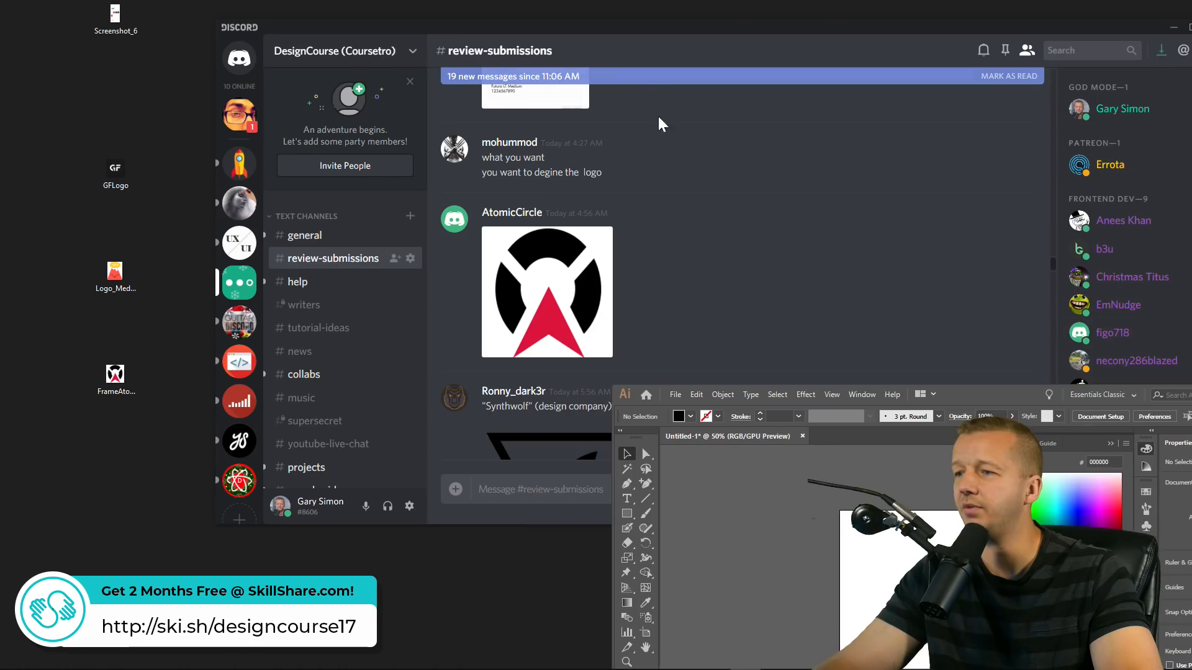
pyautogui.moveTo(965, 399); pyautogui.dragTo(754, 201)
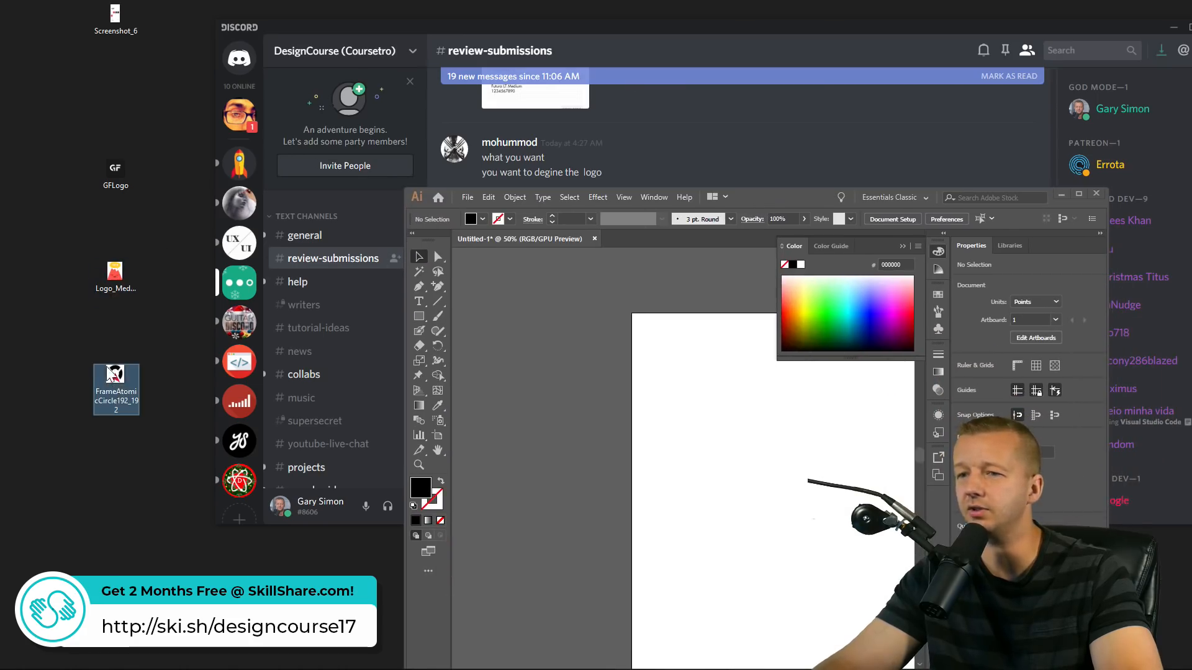
# Place the saved FrameAtomicCircle192_192 logo from the desktop on the empty artboard and maximize the Illustrator window
pyautogui.moveTo(116, 381); pyautogui.dragTo(801, 397)
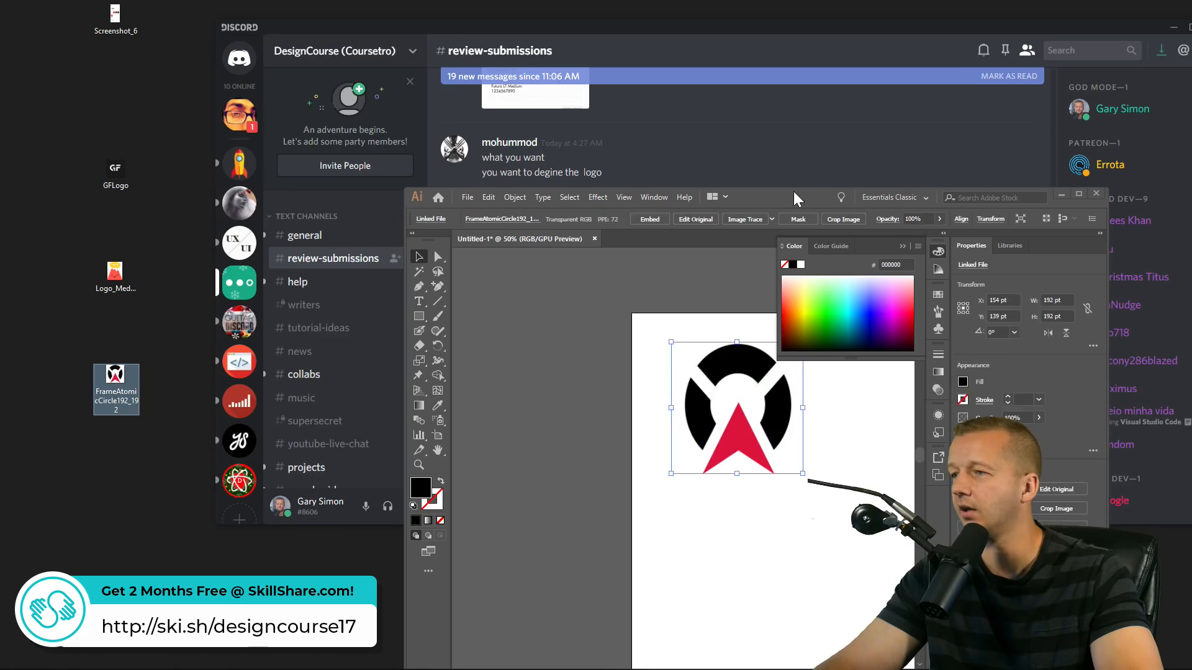
pyautogui.moveTo(793, 197); pyautogui.dragTo(577, 96)
pyautogui.doubleClick(578, 96)
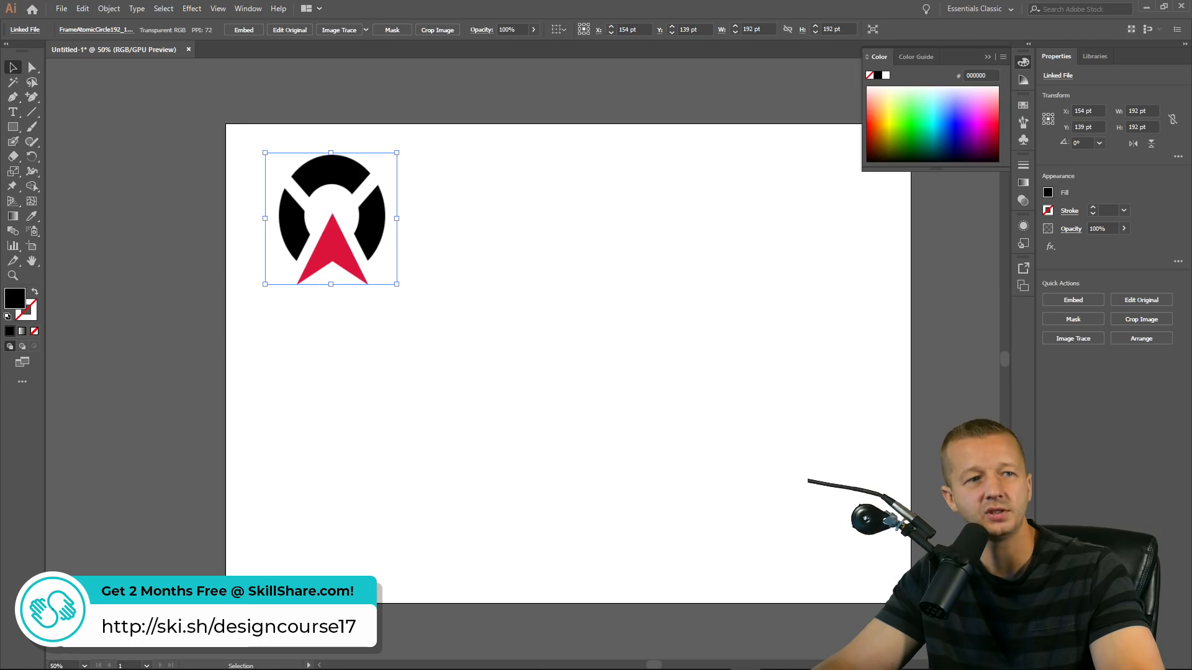
# Bring the YouTube live chat window into view, read the latest messages and move it out of the way
pyautogui.moveTo(0, 138); pyautogui.dragTo(548, 140)
pyautogui.scroll(-5, 585, 332)
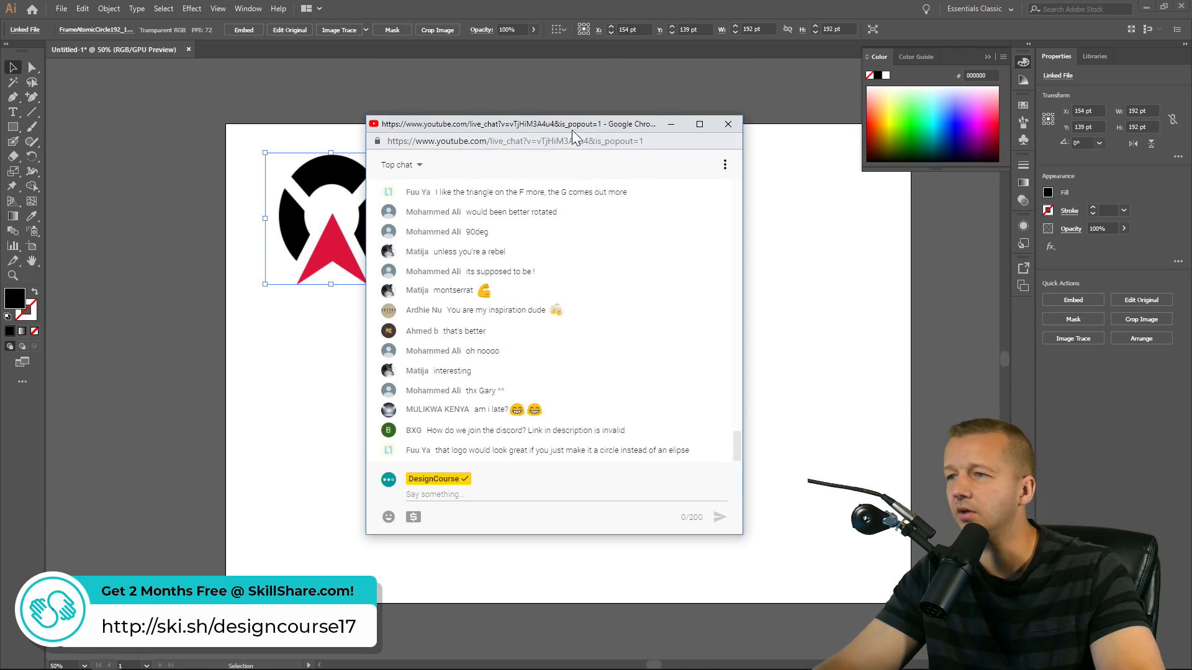
pyautogui.moveTo(476, 128); pyautogui.dragTo(0, 171)
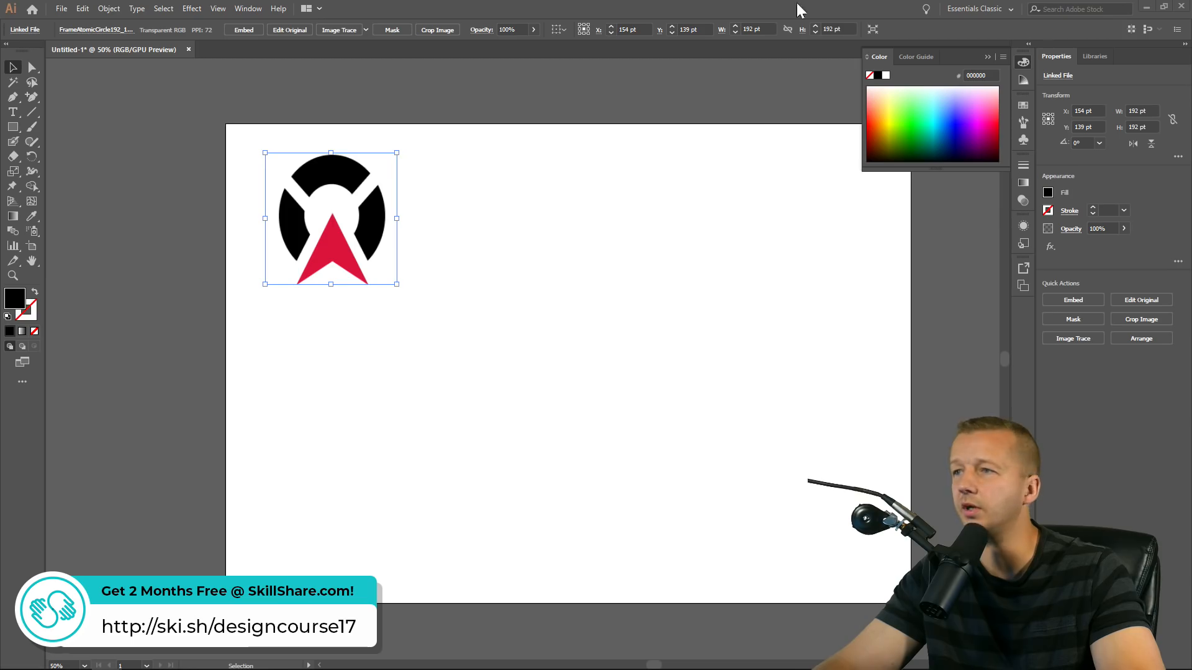
# Minimize Illustrator, switch to Discord's general channel and open the people invitation dialog for the DesignCourse server
pyautogui.click(1147, 7)
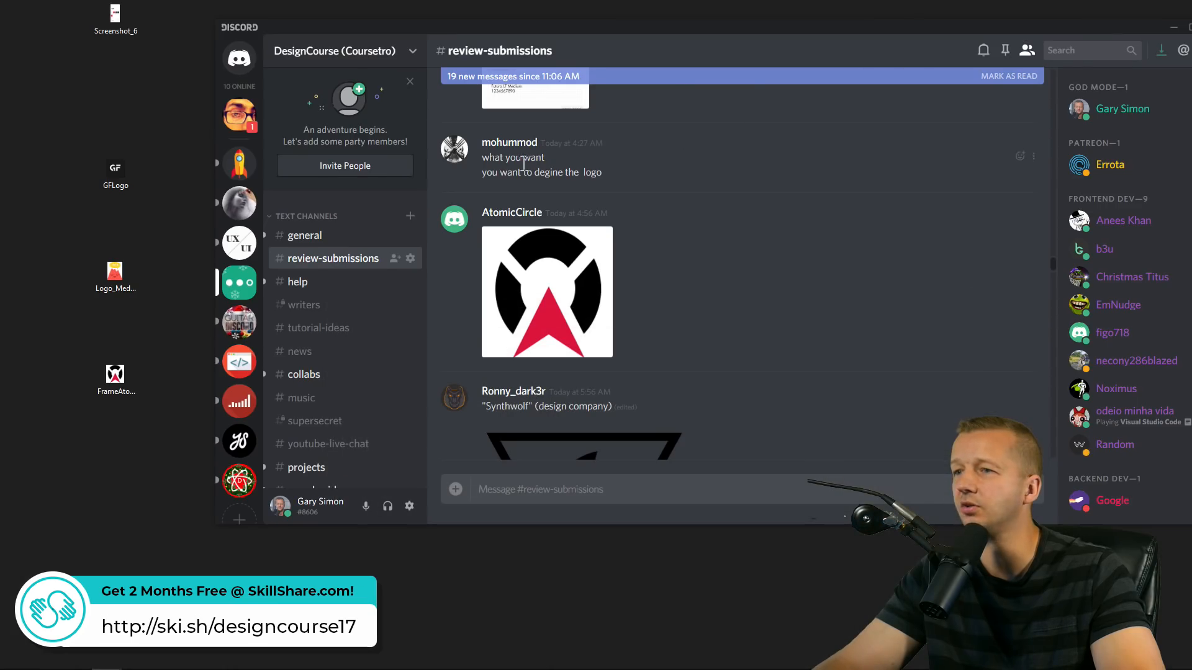
pyautogui.click(314, 242)
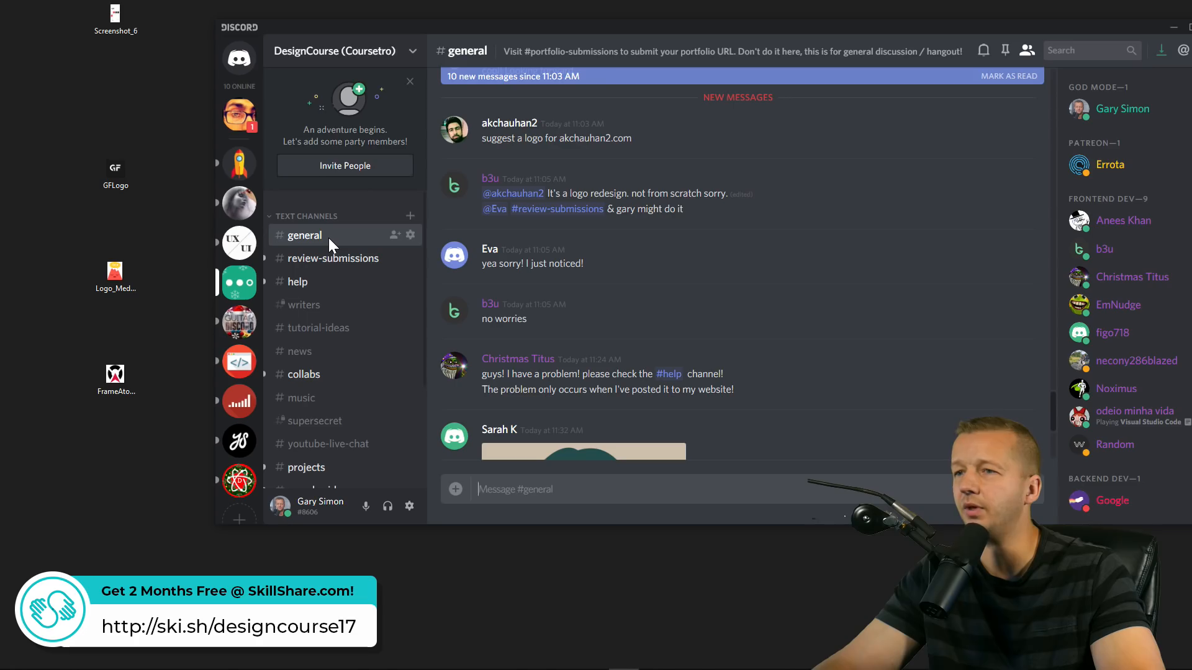
pyautogui.rightClick(329, 238)
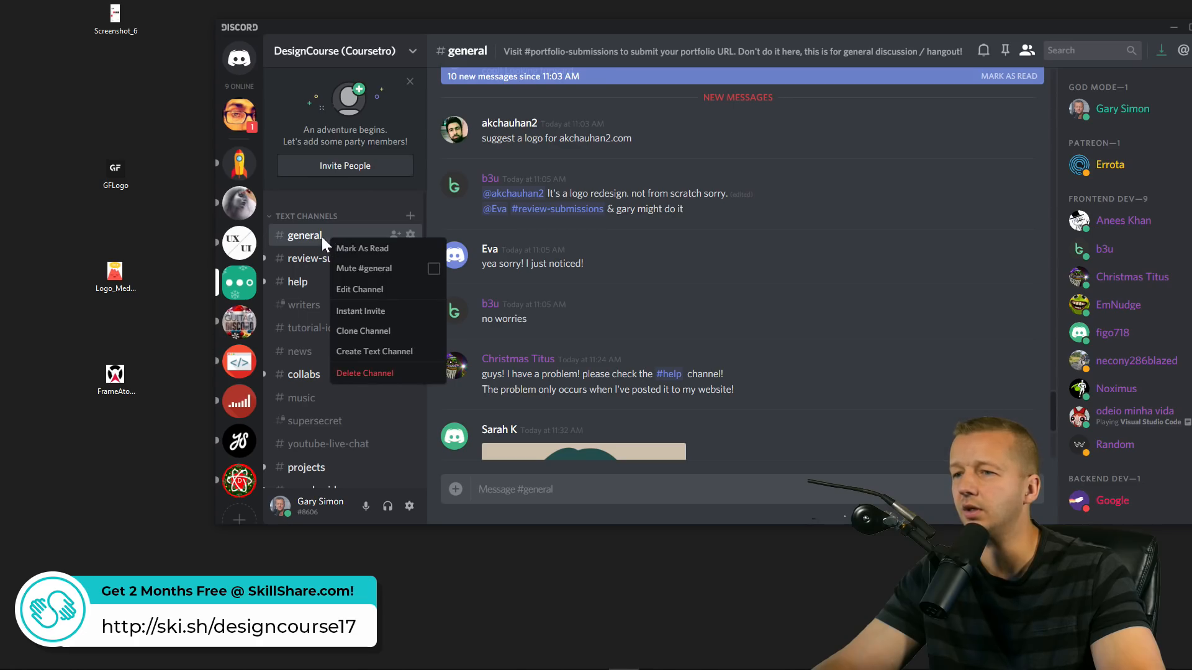
pyautogui.rightClick(244, 279)
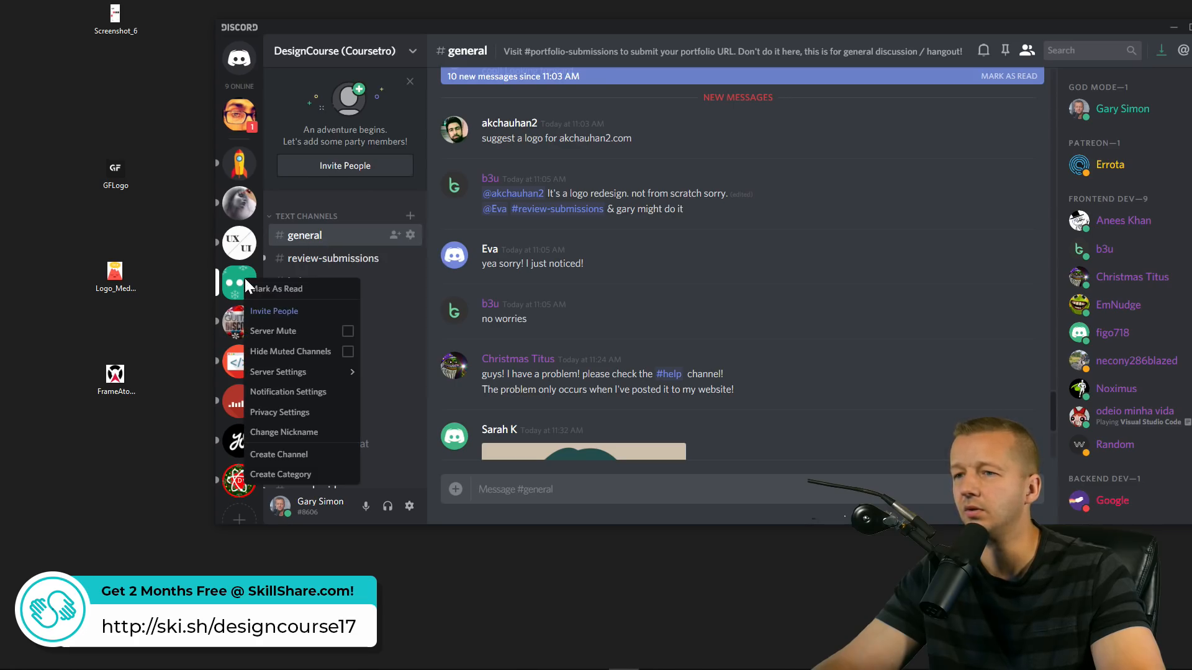
pyautogui.click(264, 311)
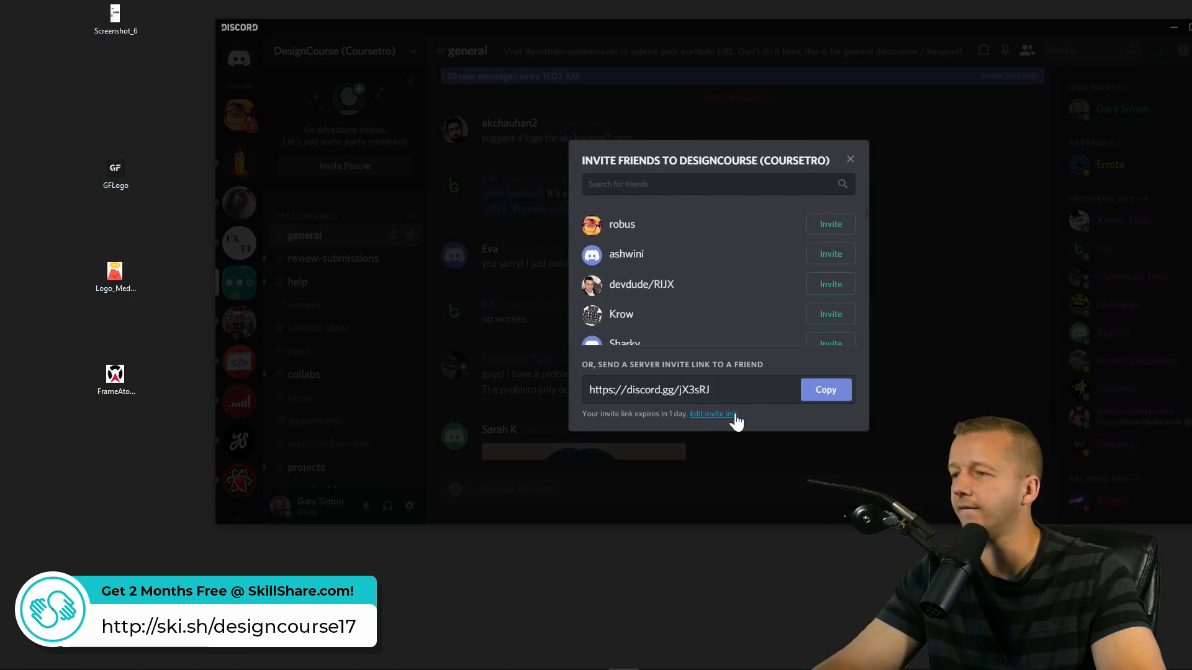
# Generate a new server invite link that never expires, copy the link and close the invitation dialog
pyautogui.click(720, 414)
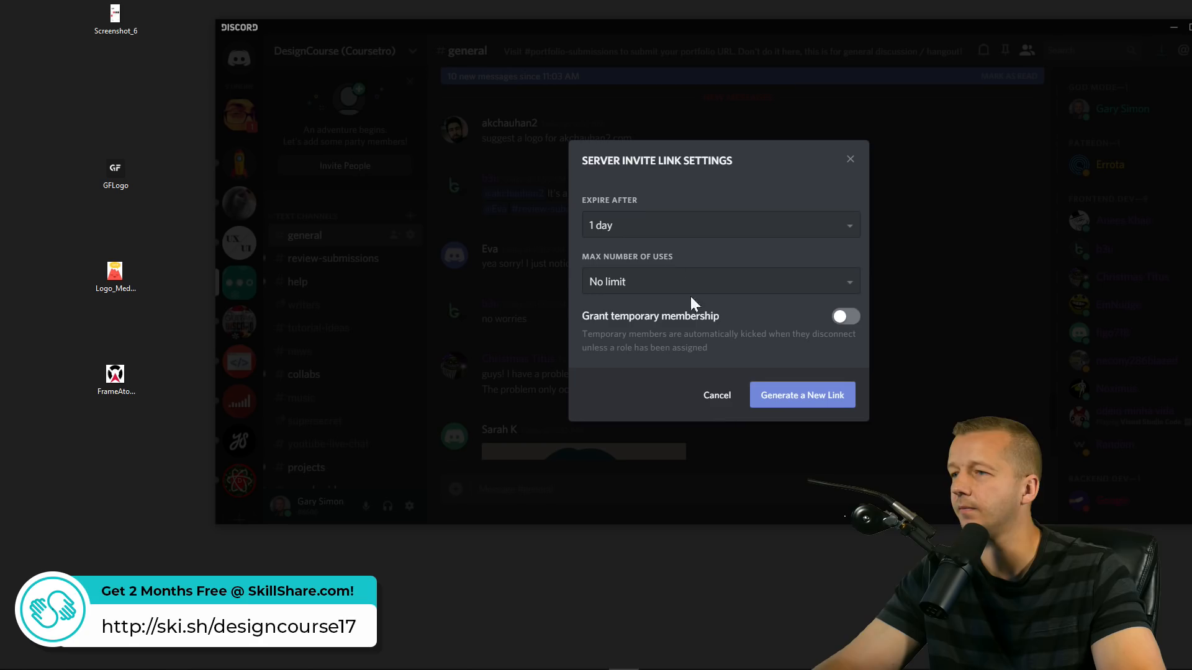
pyautogui.click(643, 221)
pyautogui.click(642, 358)
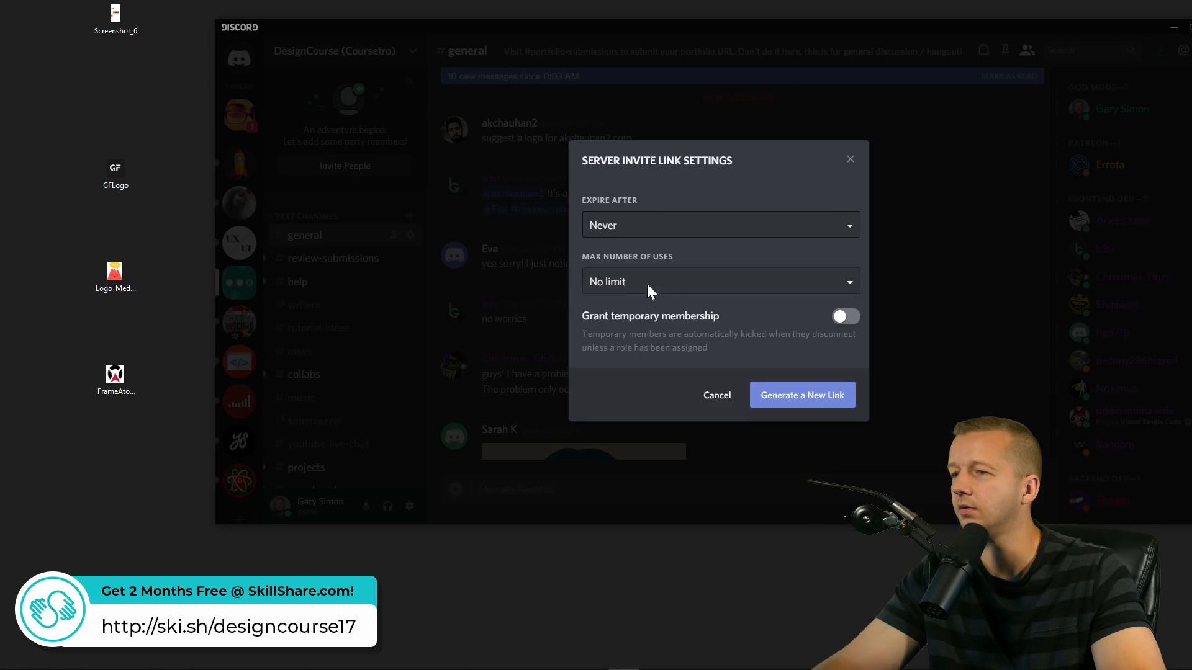
pyautogui.click(772, 398)
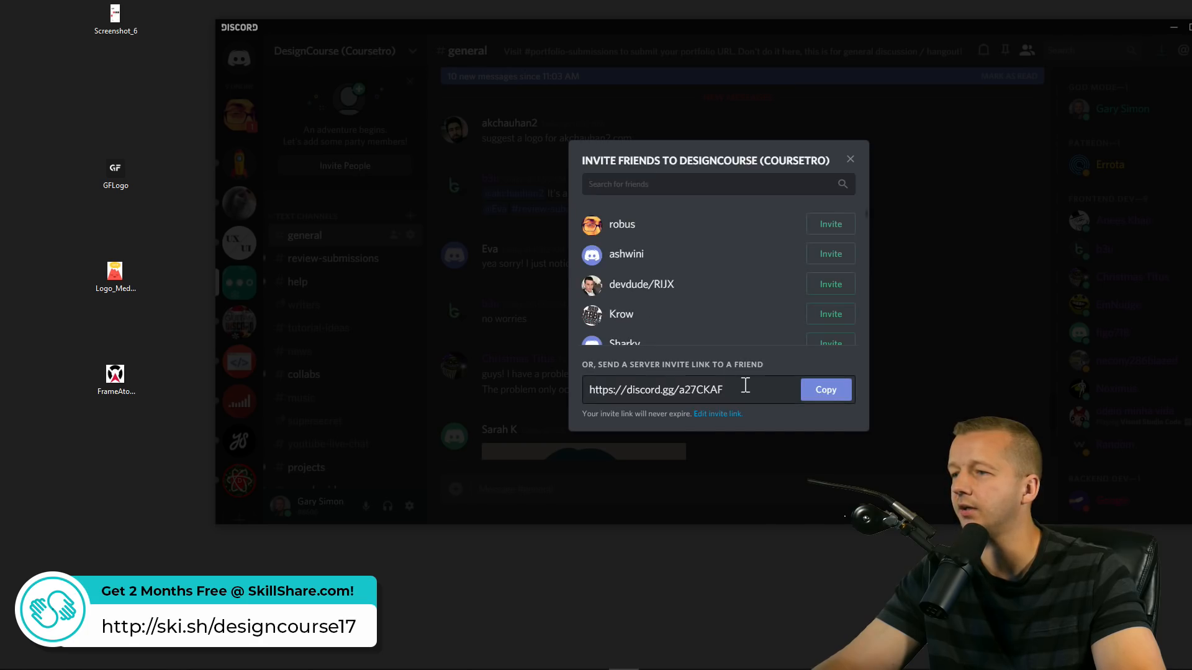
pyautogui.moveTo(744, 390); pyautogui.dragTo(601, 392)
pyautogui.click(850, 159)
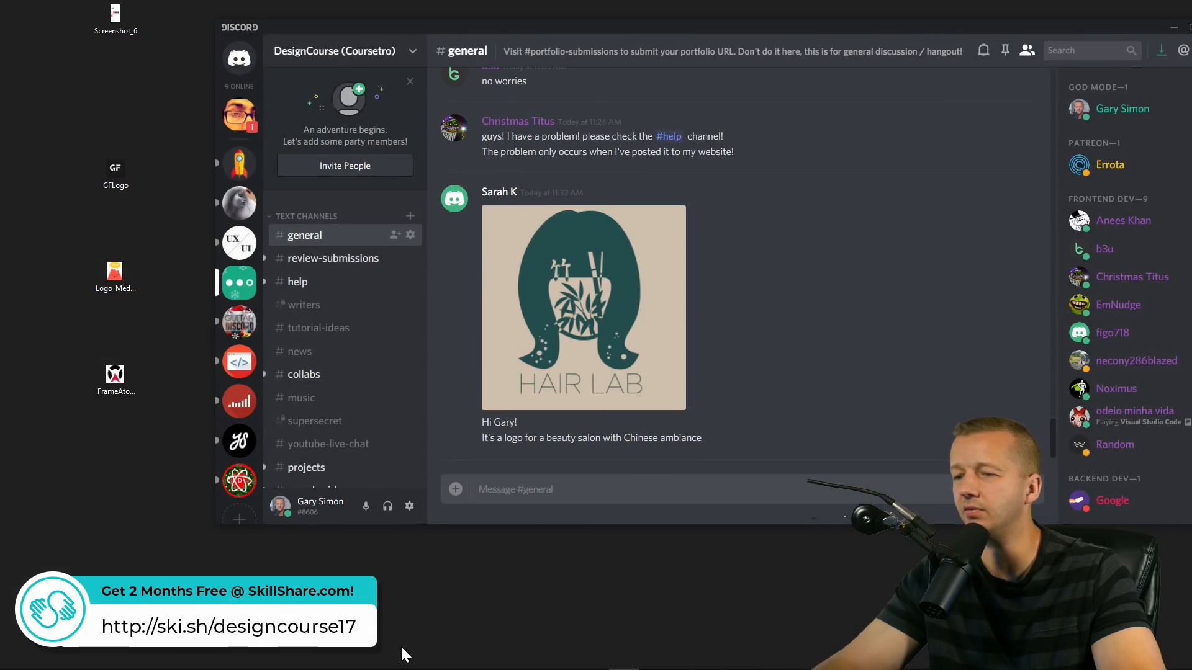
# Bring in the YouTube live chat window, post the new Discord invite link in the chat and minimize the window
pyautogui.moveTo(0, 124); pyautogui.dragTo(423, 92)
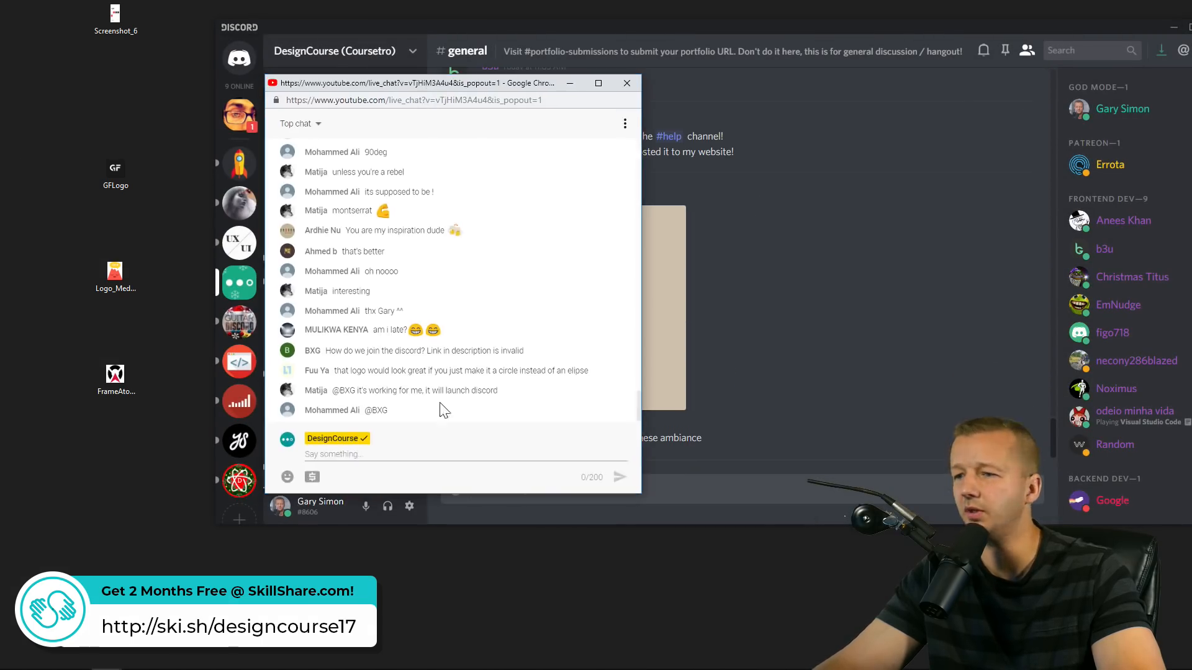
pyautogui.scroll(3, 439, 405)
pyautogui.click(340, 454)
pyautogui.write('https://discord.gg/a27CKAF')
pyautogui.press('Return')
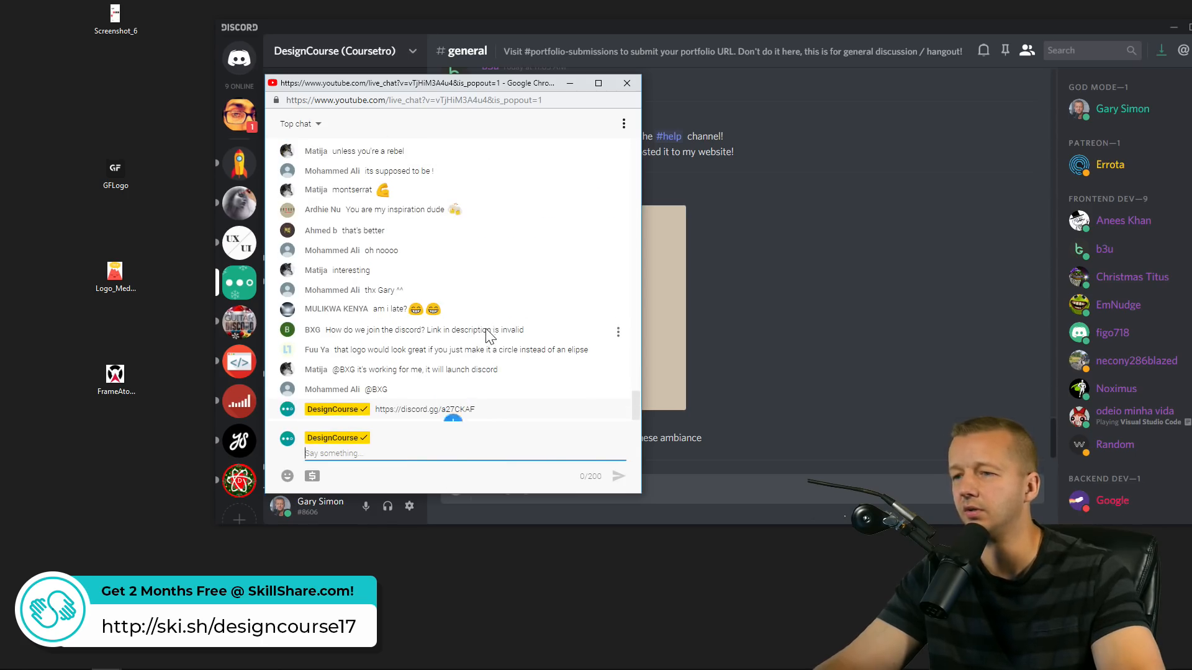
pyautogui.click(567, 83)
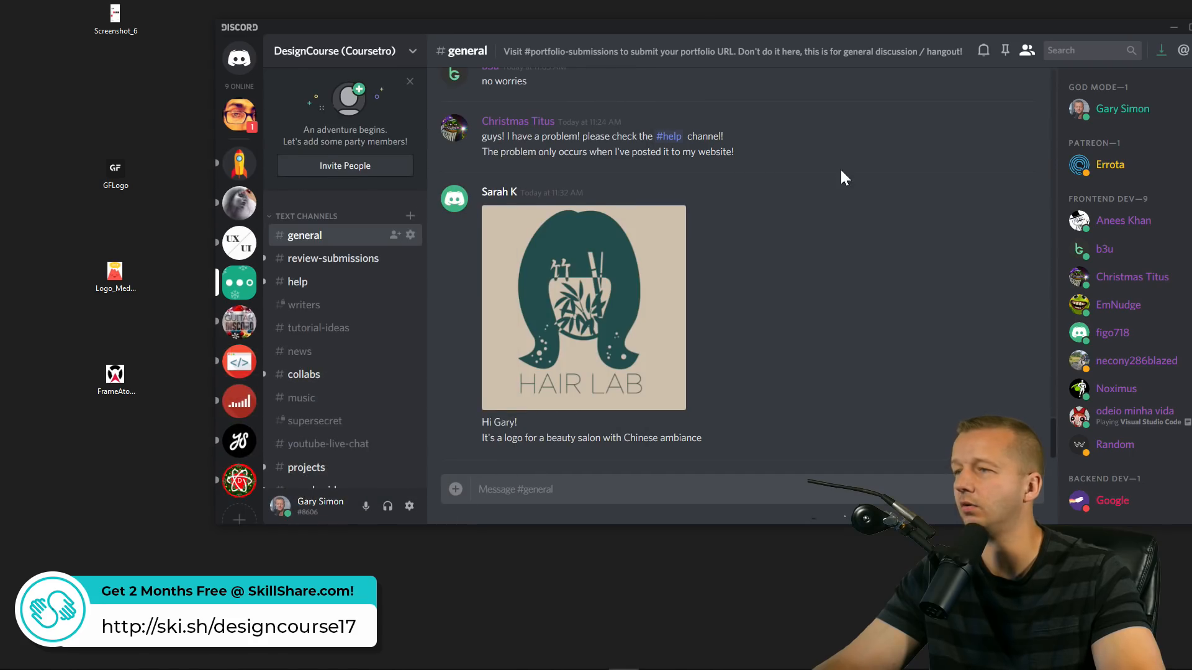
# Maximize Discord, switch to Illustrator and move the arrow logo to about X 270 pt, Y 313 pt on the artboard
pyautogui.moveTo(702, 27); pyautogui.dragTo(646, 37)
pyautogui.doubleClick(645, 35)
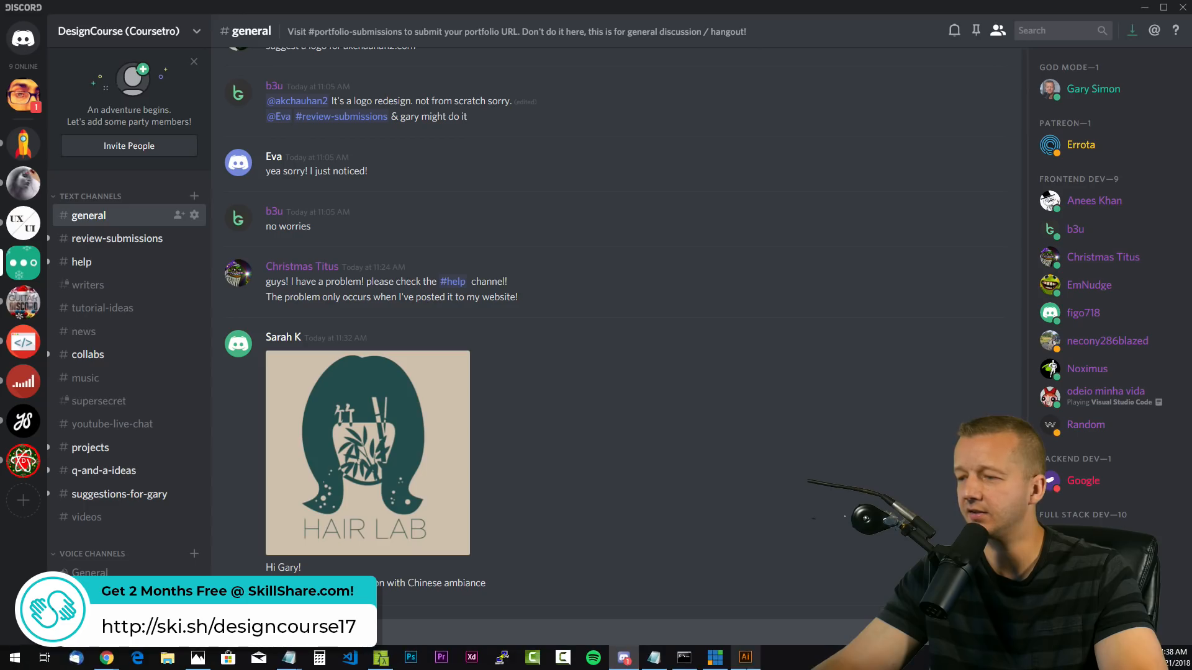
pyautogui.click(745, 657)
pyautogui.moveTo(341, 216); pyautogui.dragTo(420, 335)
pyautogui.click(534, 235)
pyautogui.click(458, 308)
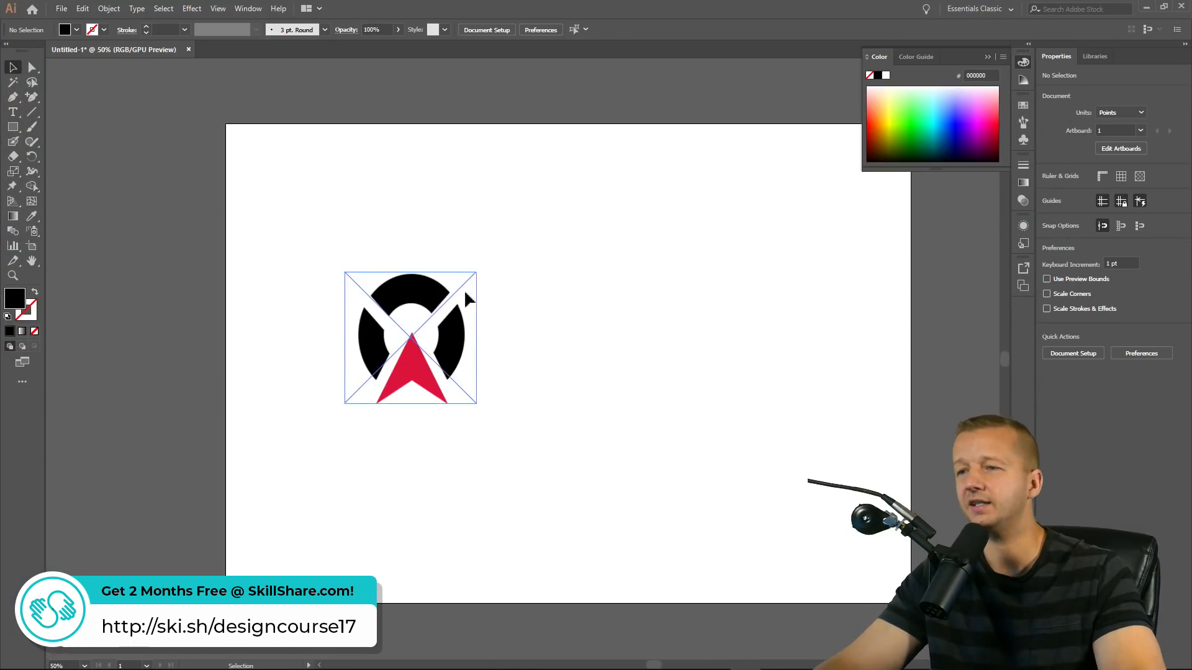
pyautogui.click(551, 272)
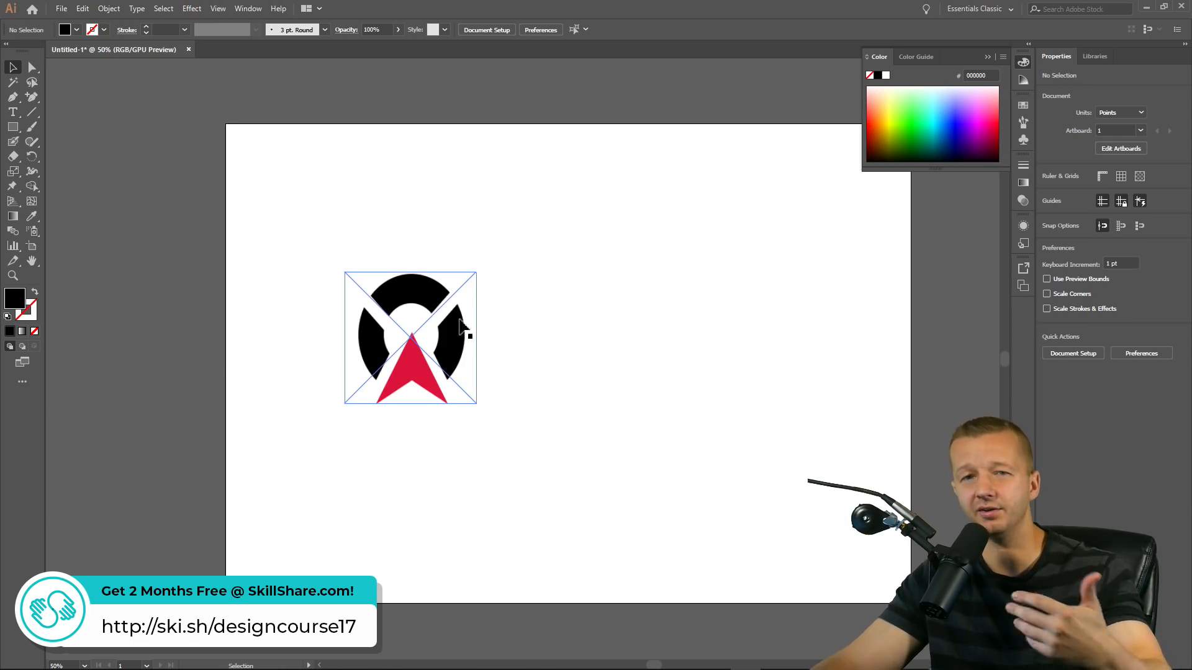
# Try squashing the logo vertically to make its oval ring circular, and undo the resize
pyautogui.click(460, 321)
pyautogui.moveTo(412, 273); pyautogui.dragTo(412, 282)
pyautogui.click(450, 236)
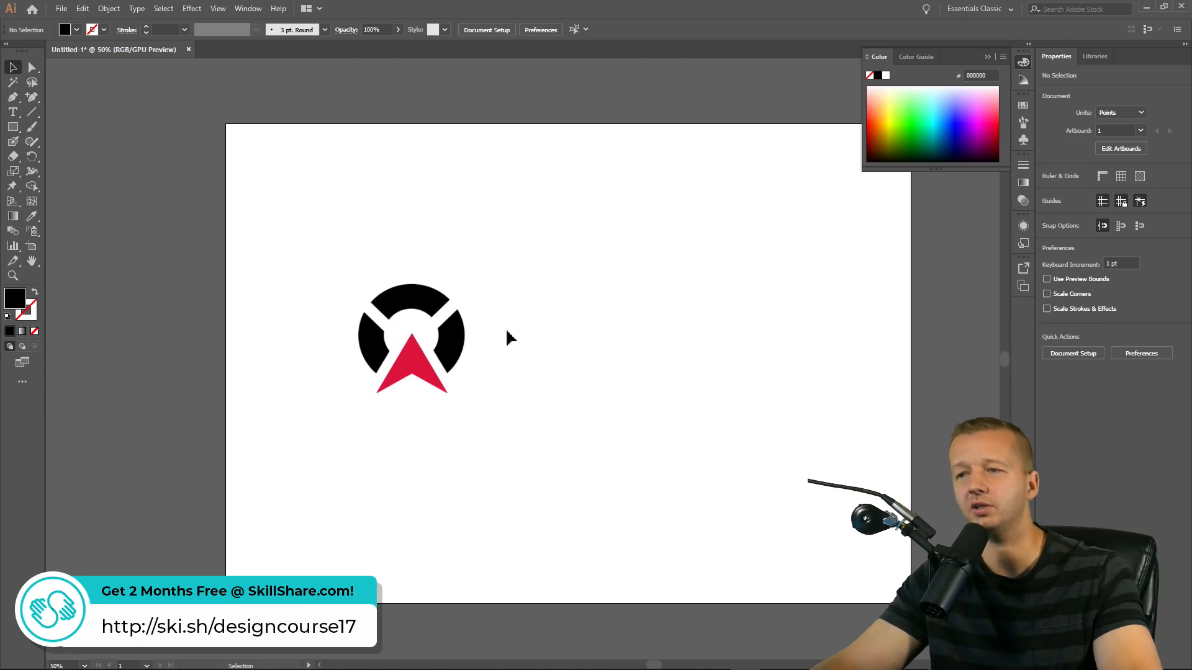
pyautogui.moveTo(557, 311); pyautogui.dragTo(588, 346)
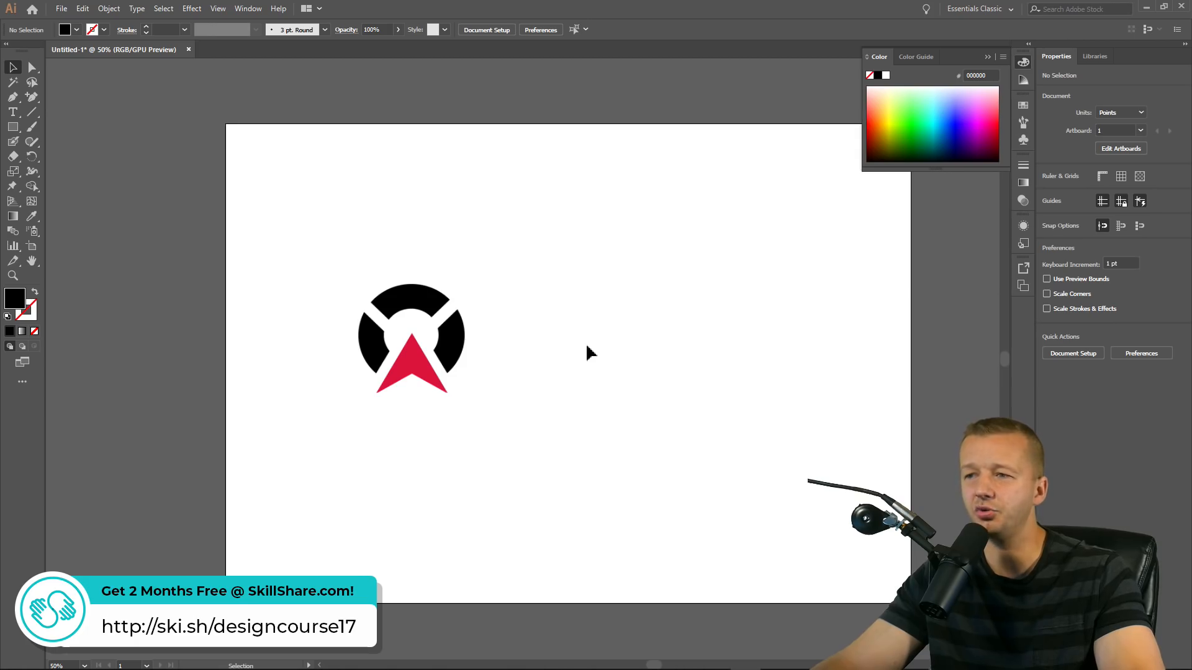
pyautogui.hotkey('ctrl', 'z')
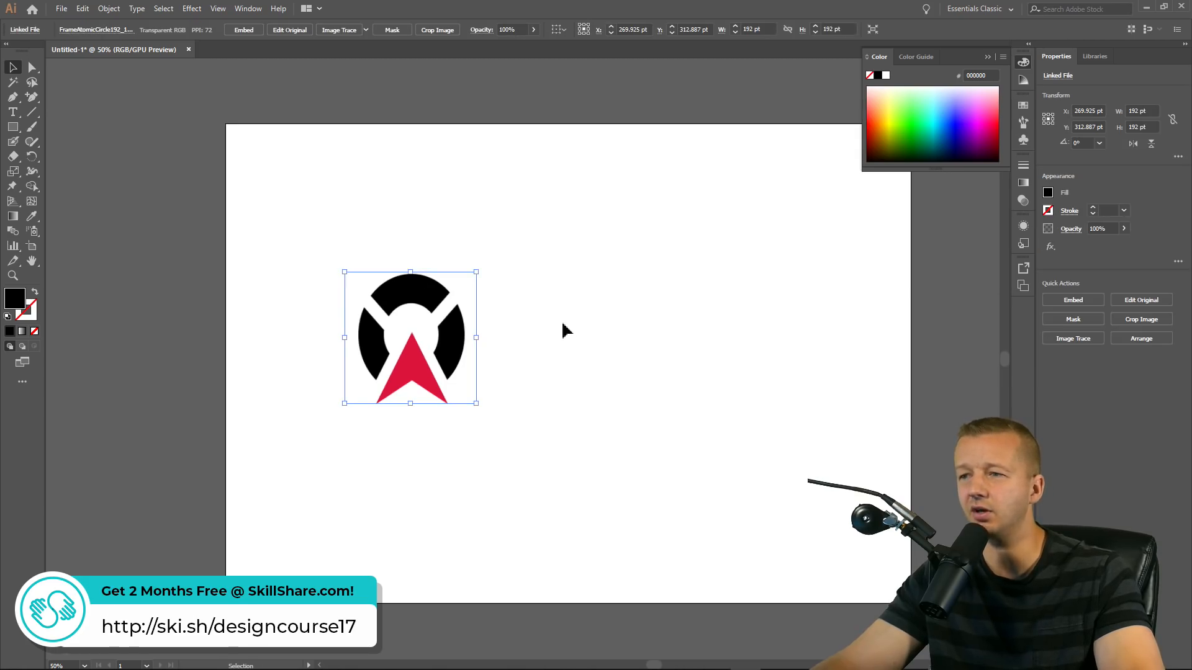
pyautogui.click(564, 330)
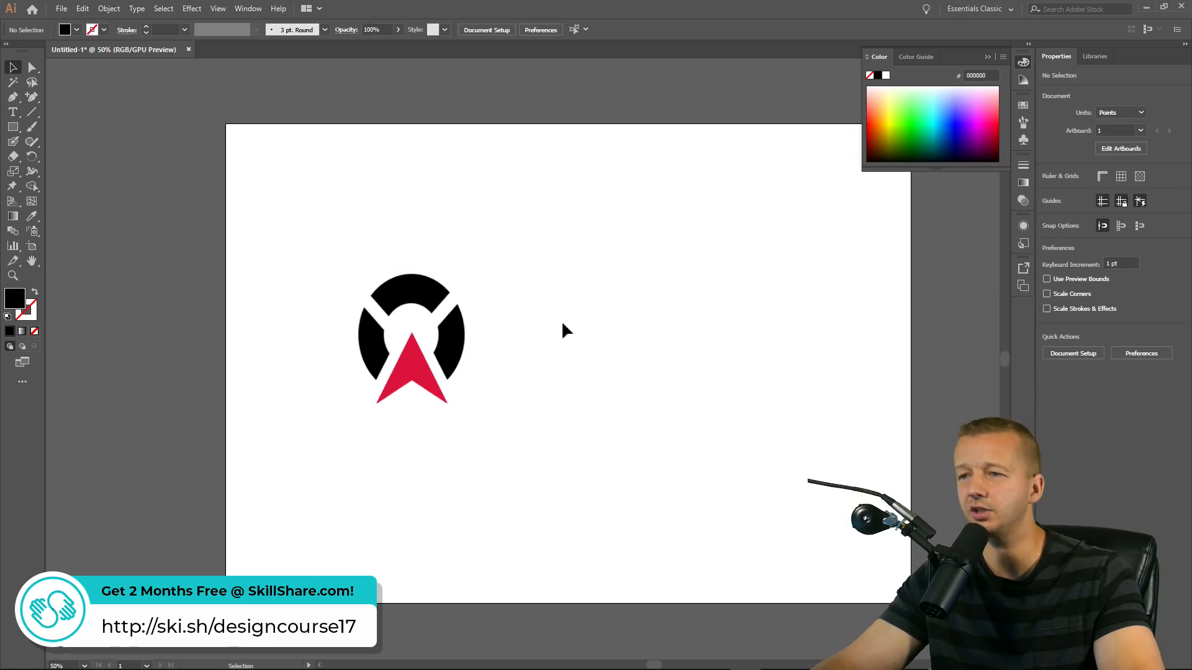
# Draw a circle about 179 pt in diameter beside the logo with the Ellipse tool
pyautogui.click(13, 127)
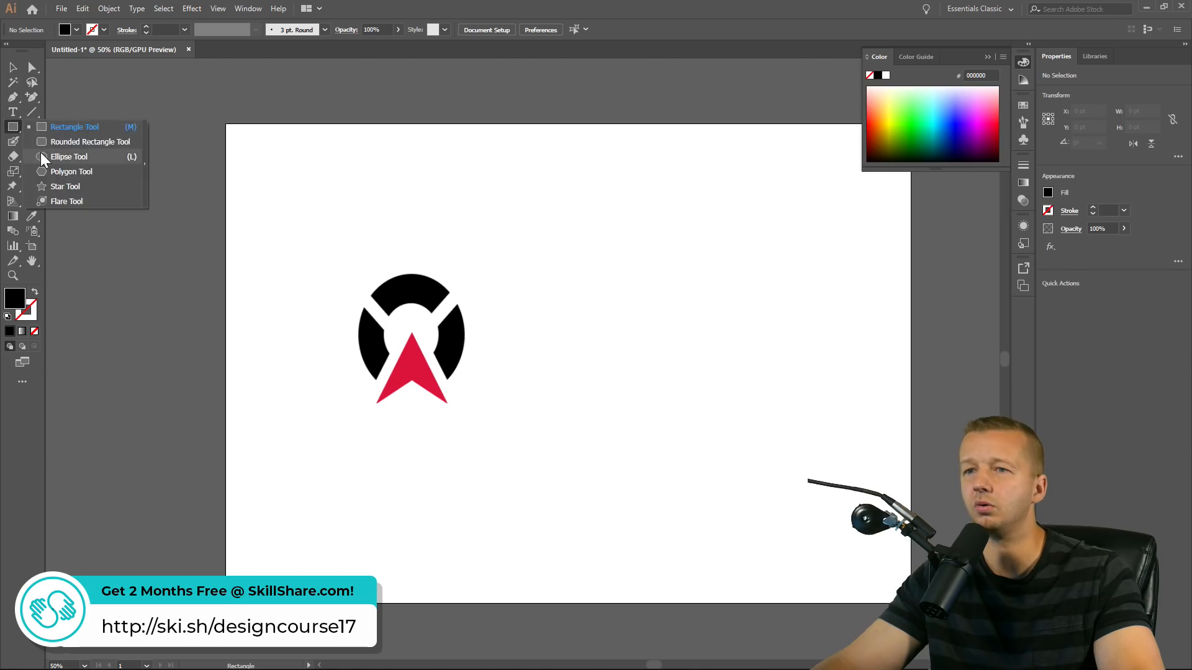
pyautogui.click(62, 157)
pyautogui.moveTo(631, 336); pyautogui.dragTo(683, 345)
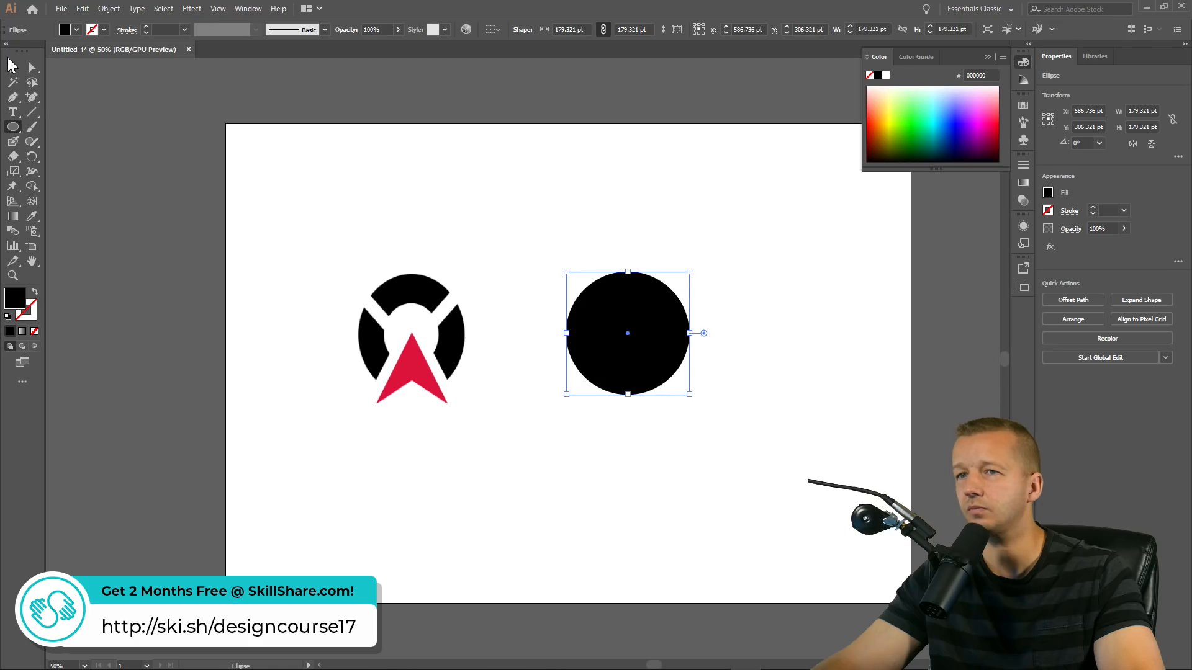
# Give the new circle no fill and a 40 pt black stroke, and scale it down slightly
pyautogui.press('v')
pyautogui.click(8, 50)
pyautogui.click(104, 29)
pyautogui.click(35, 51)
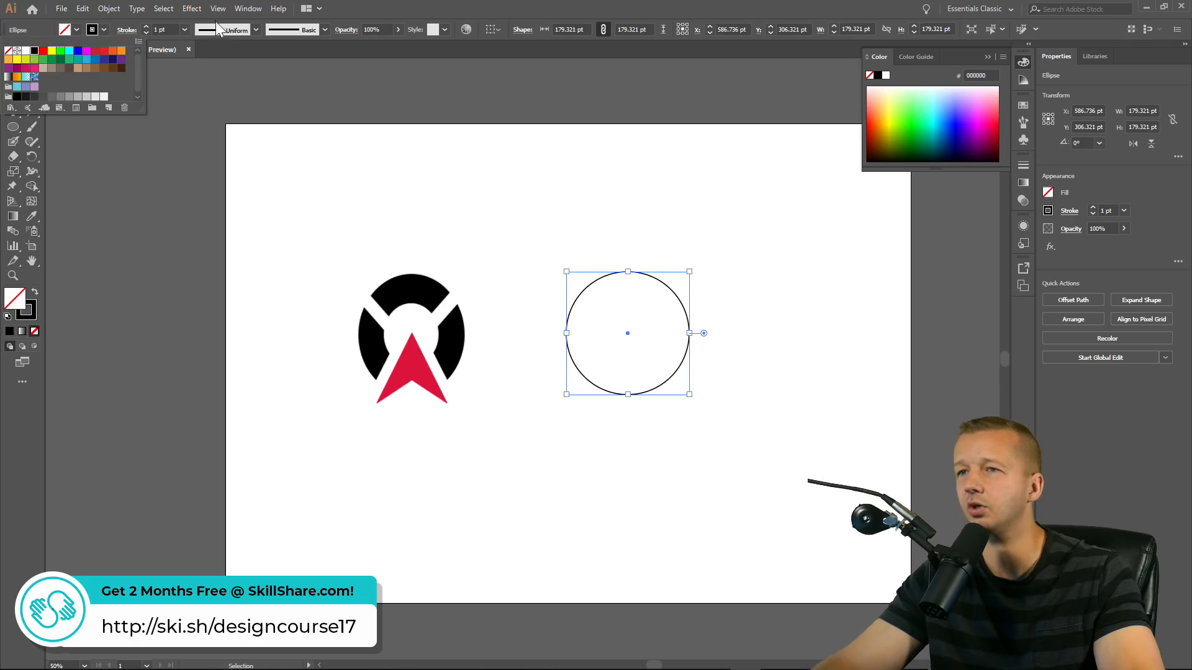
pyautogui.click(383, 8)
pyautogui.click(144, 26)
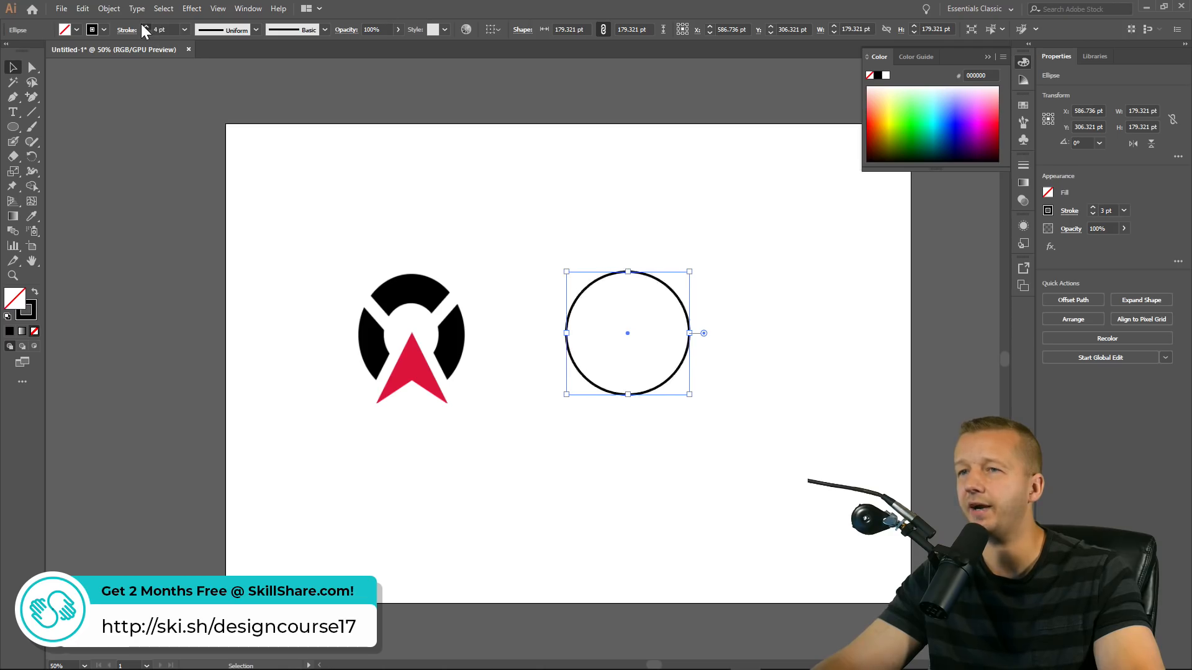
pyautogui.moveTo(144, 26); pyautogui.dragTo(144, 27)
pyautogui.click(146, 33)
pyautogui.click(146, 33)
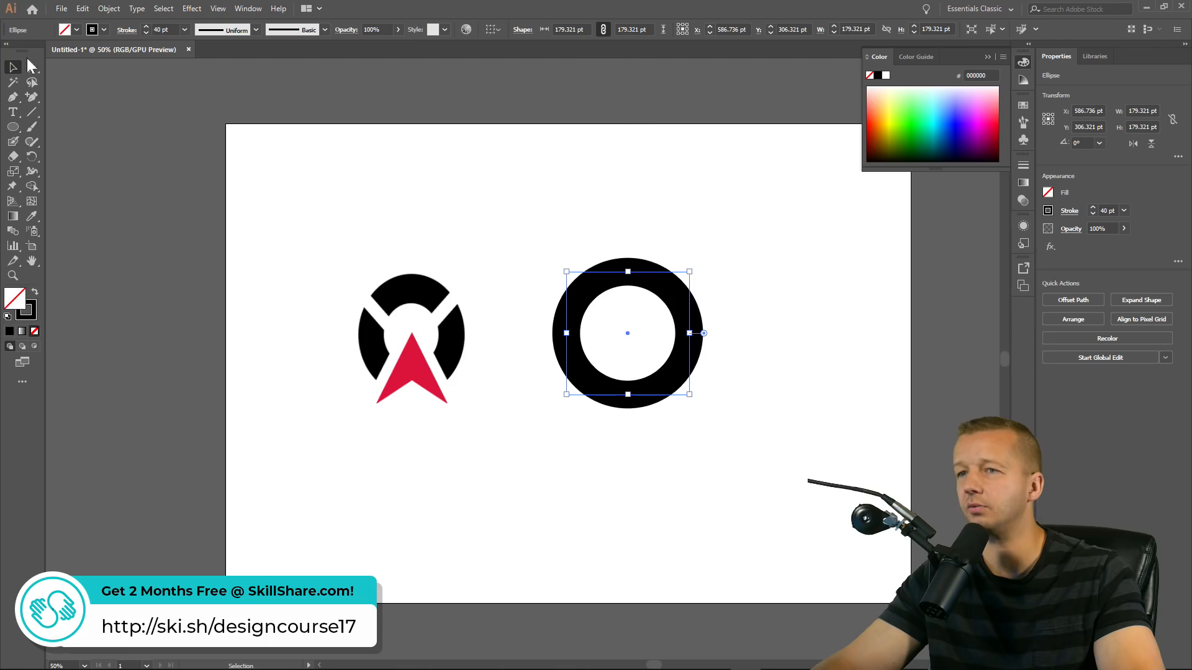
pyautogui.moveTo(658, 279); pyautogui.dragTo(686, 280)
pyautogui.click(709, 261)
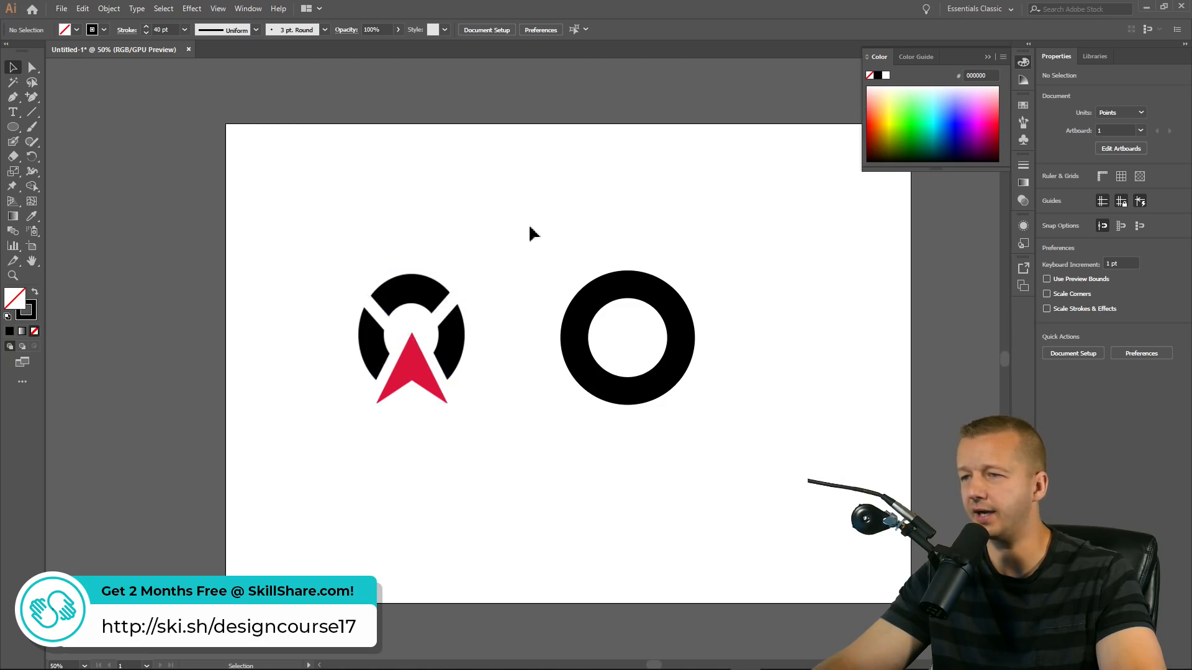
# Draw a horizontal rectangle about 255 by 32 pt centred on the ring and extending past both its sides
pyautogui.moveTo(12, 127); pyautogui.dragTo(65, 124)
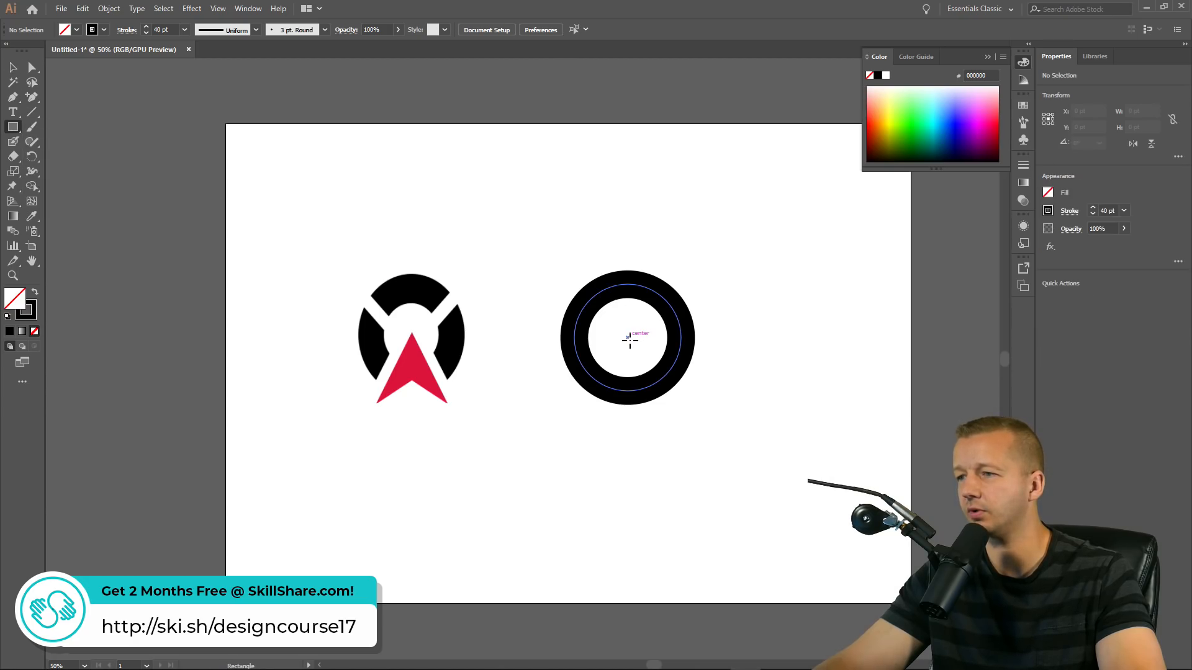
pyautogui.moveTo(629, 340); pyautogui.dragTo(718, 352)
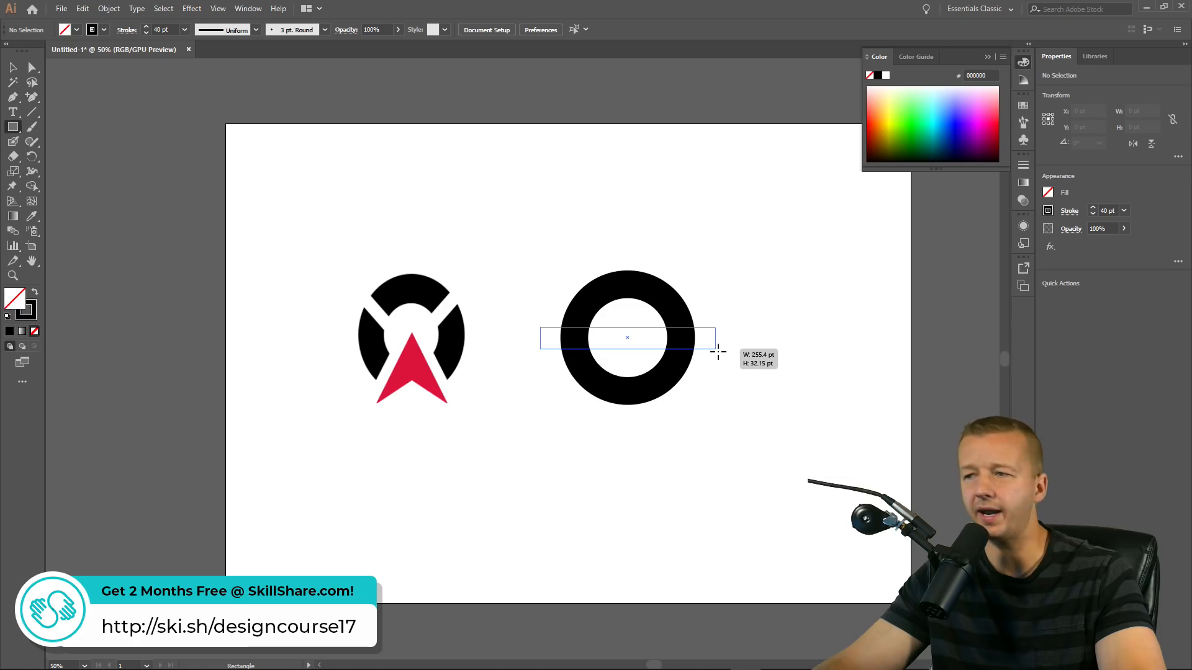
pyautogui.moveTo(719, 352); pyautogui.dragTo(718, 351)
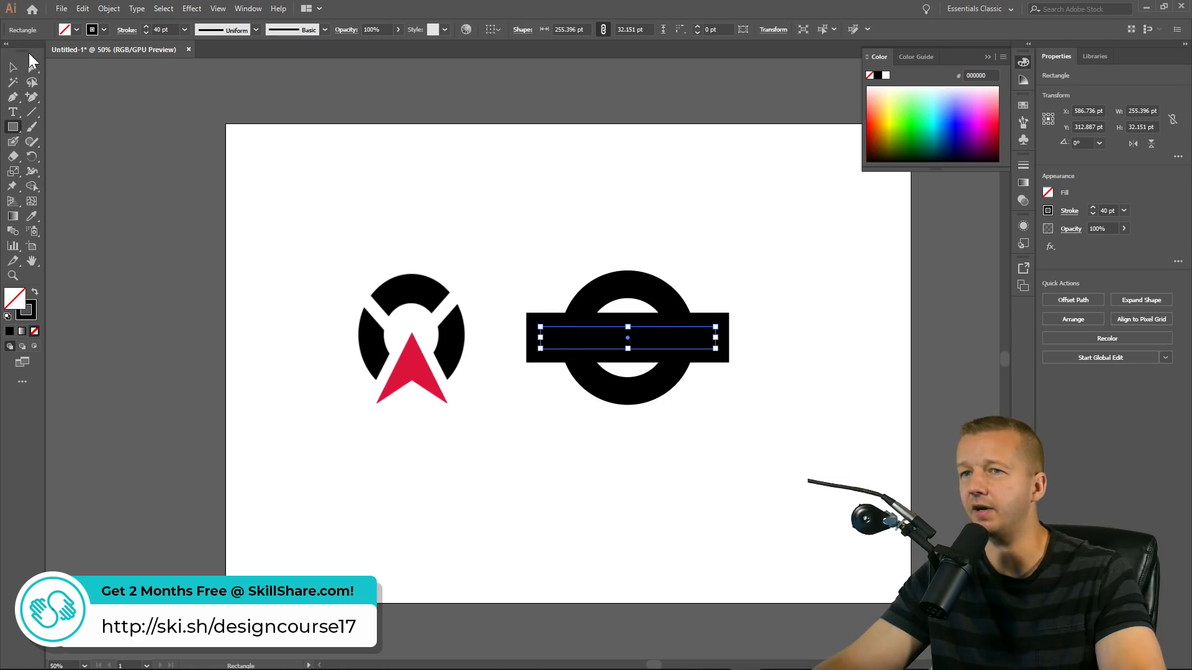
# Remove the rectangle's stroke and give it a white fill
pyautogui.click(12, 66)
pyautogui.click(66, 29)
pyautogui.click(10, 51)
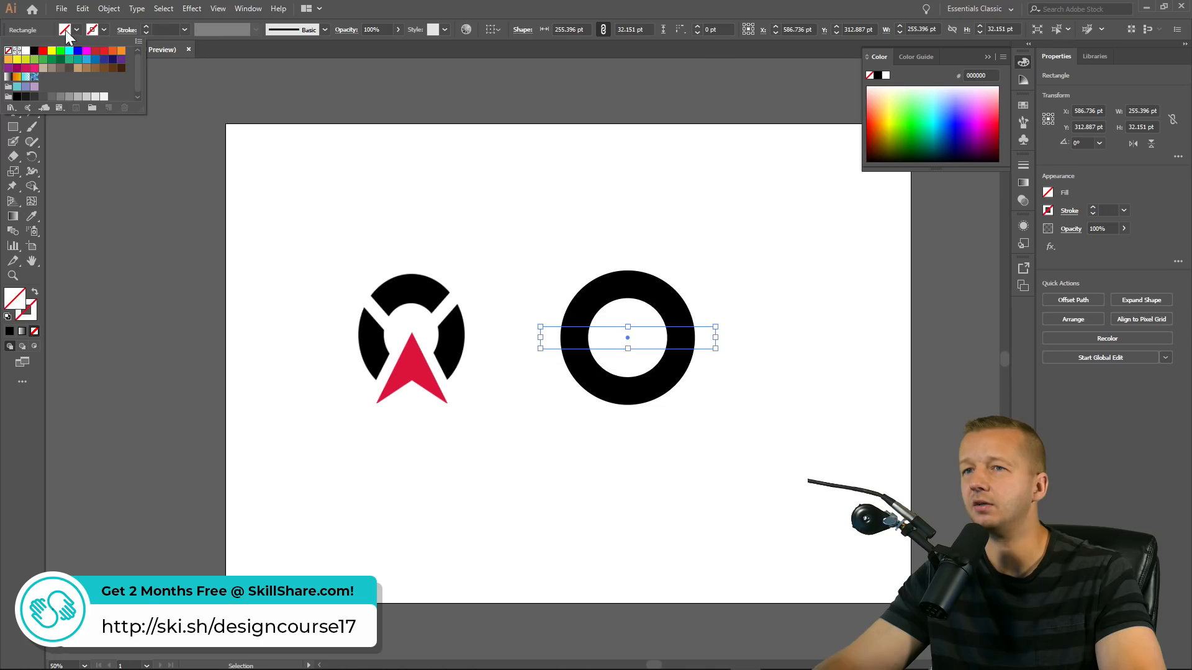
pyautogui.click(27, 51)
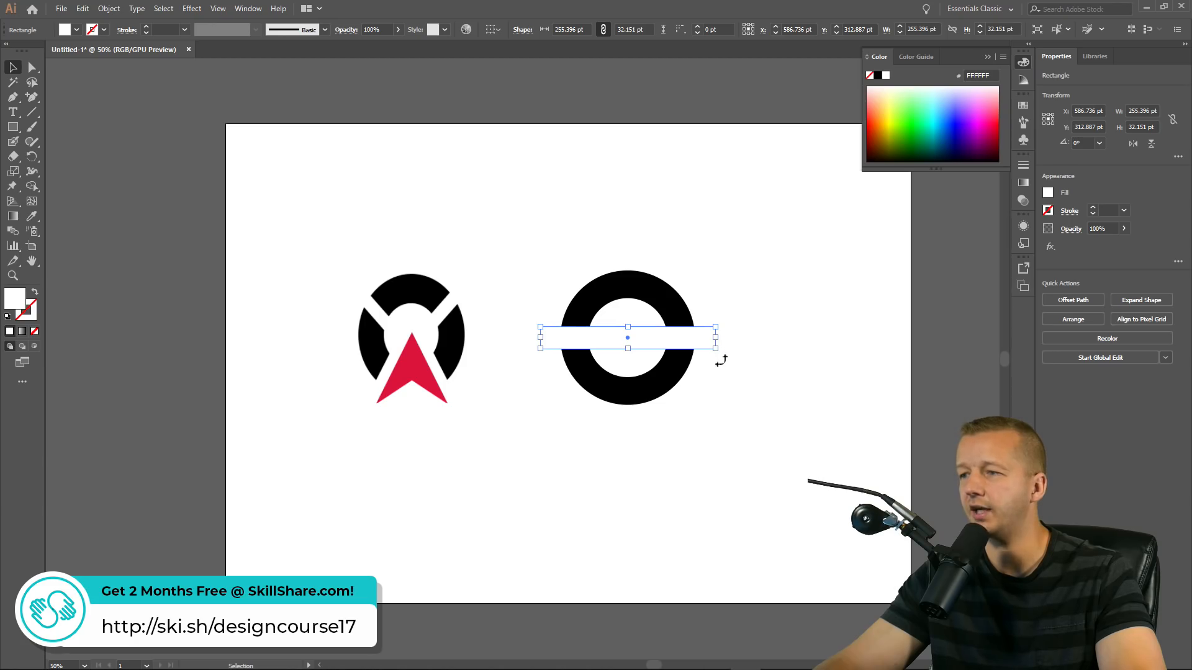
# Rotate the white bar to 315° and add a copy rotated to 45°, forming an X across the ring
pyautogui.moveTo(720, 360); pyautogui.dragTo(708, 396)
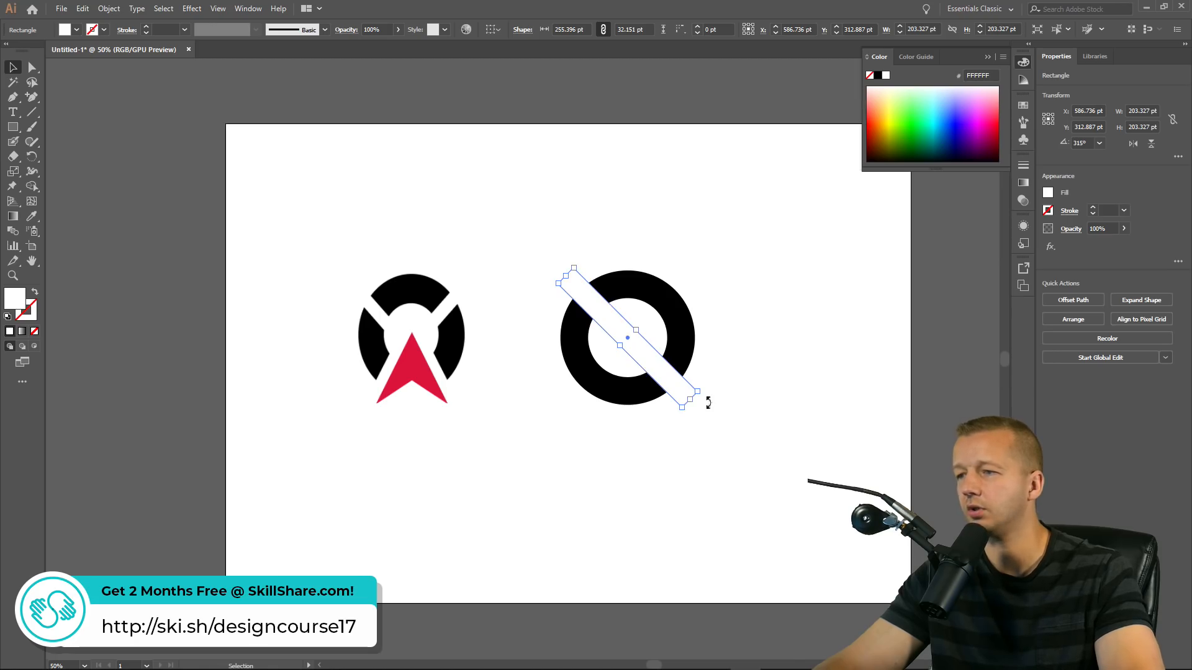
pyautogui.moveTo(688, 417); pyautogui.dragTo(754, 273)
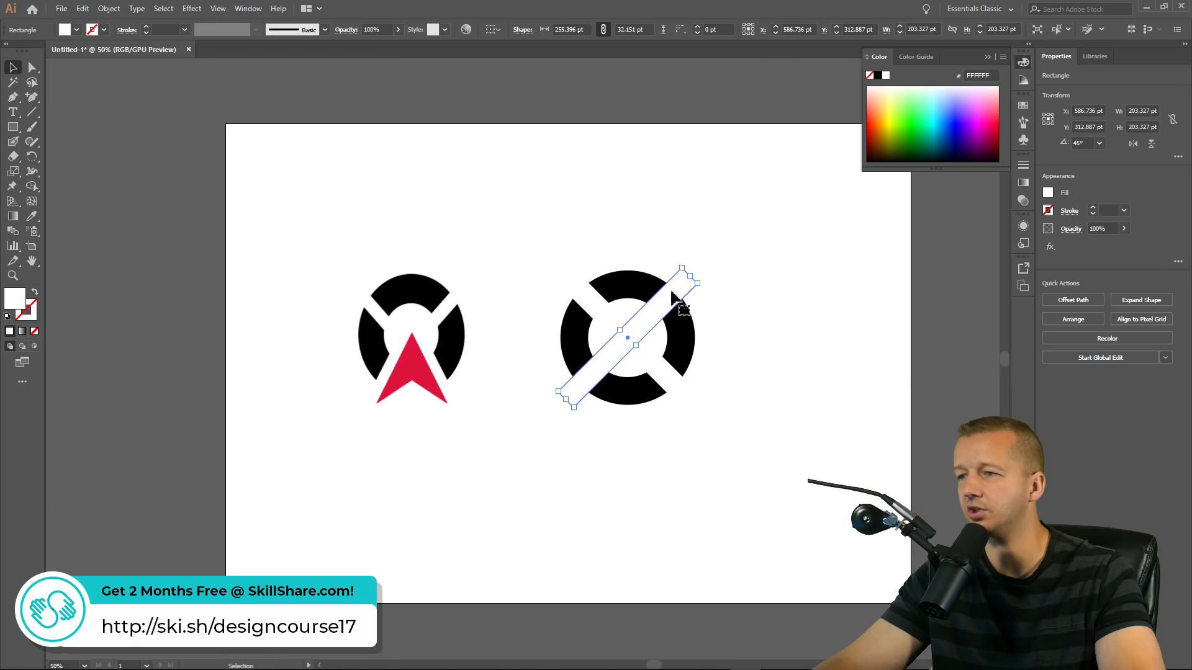
pyautogui.click(767, 311)
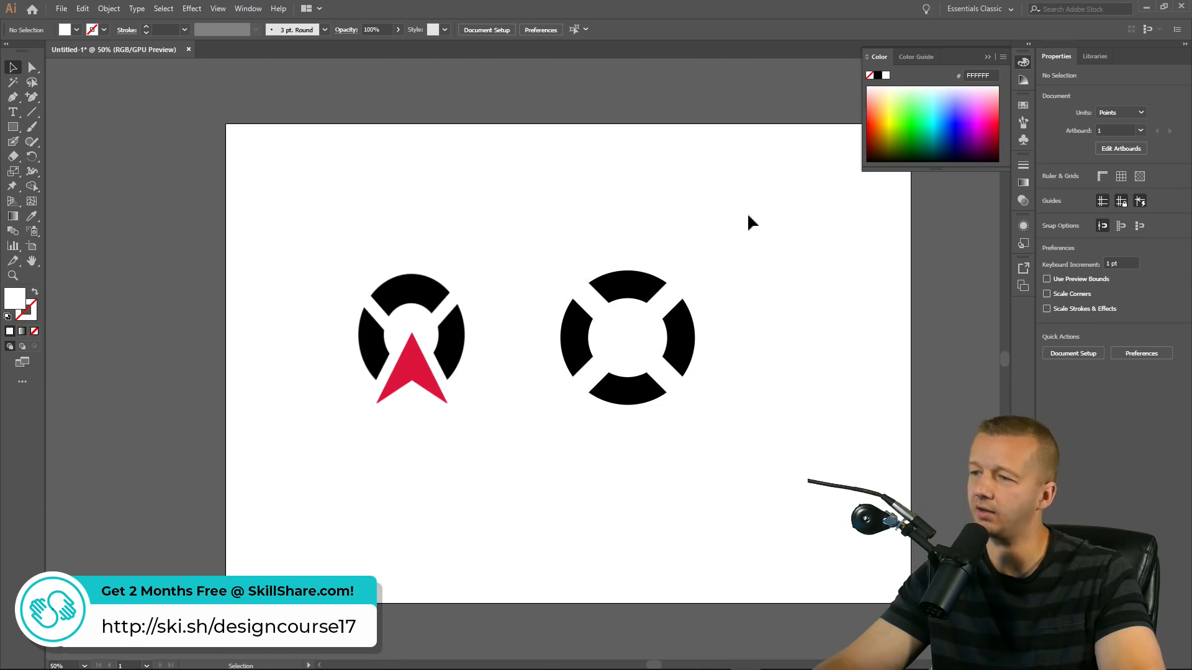
# Select both crossed white bars and unite them into one shape with Pathfinder
pyautogui.click(660, 391)
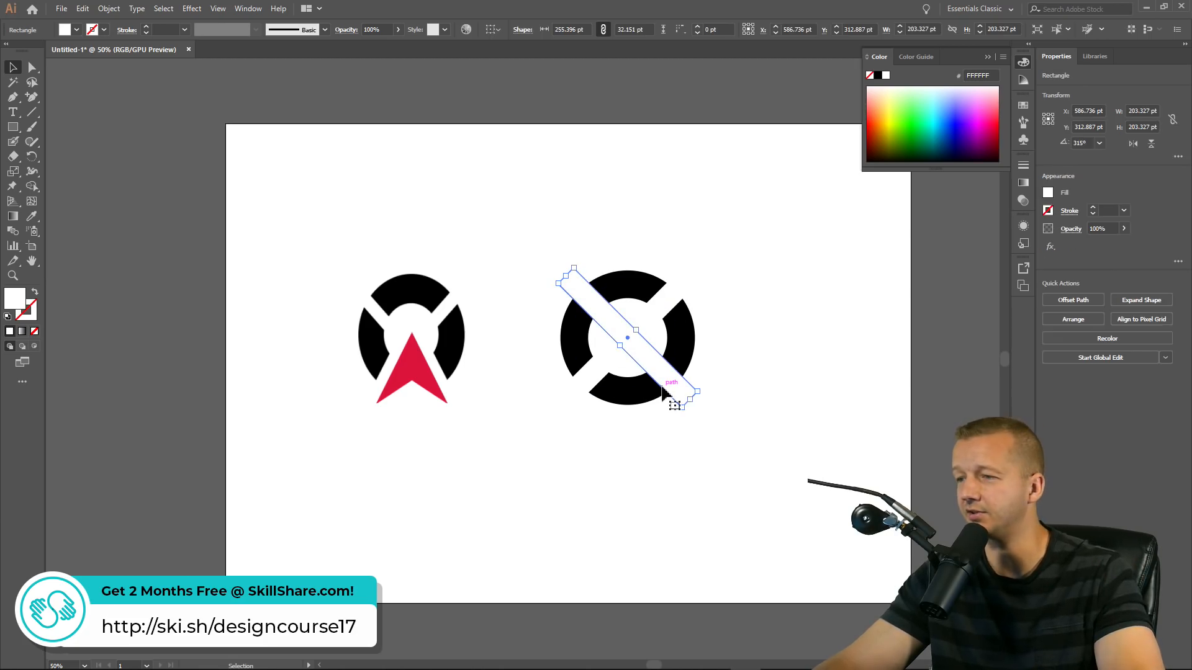
pyautogui.click(657, 314)
pyautogui.keyDown('shift'); pyautogui.click(614, 316); pyautogui.keyUp('shift')
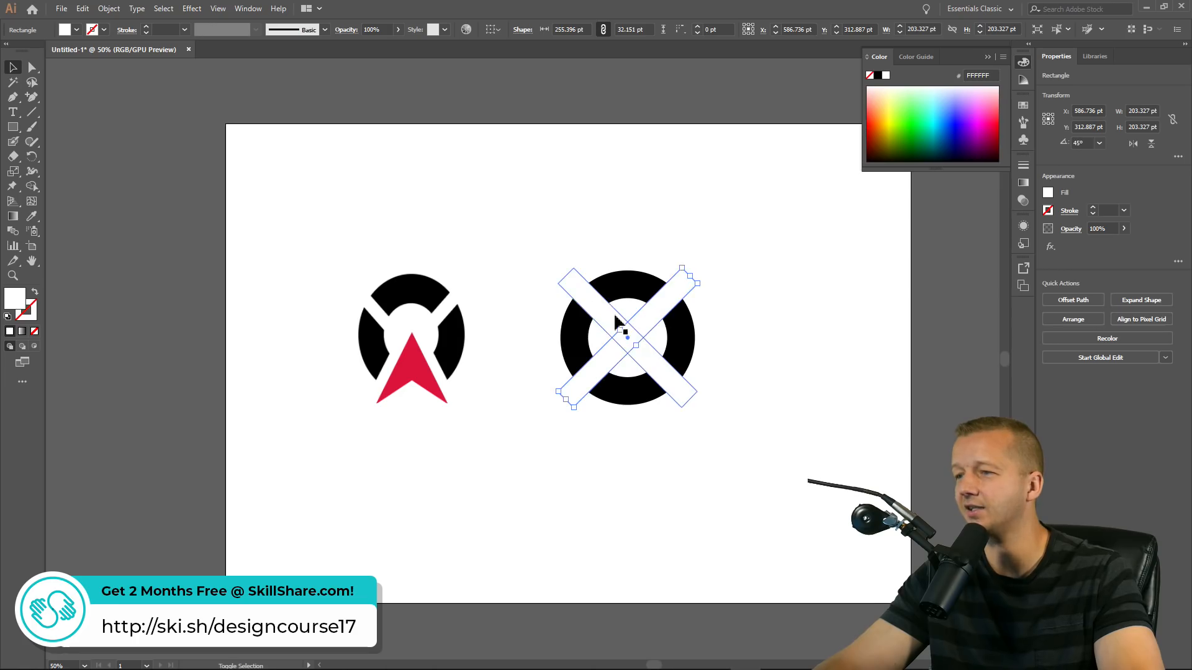
pyautogui.keyDown('shift'); pyautogui.click(657, 305); pyautogui.keyUp('shift')
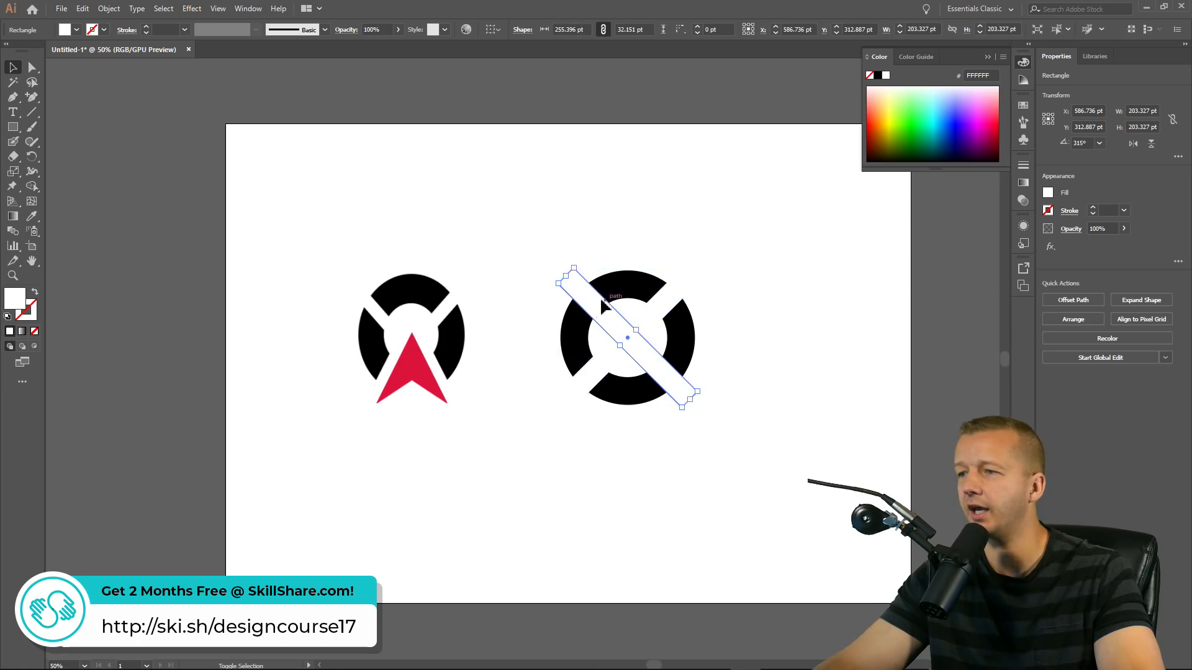
pyautogui.keyDown('shift'); pyautogui.click(676, 285); pyautogui.keyUp('shift')
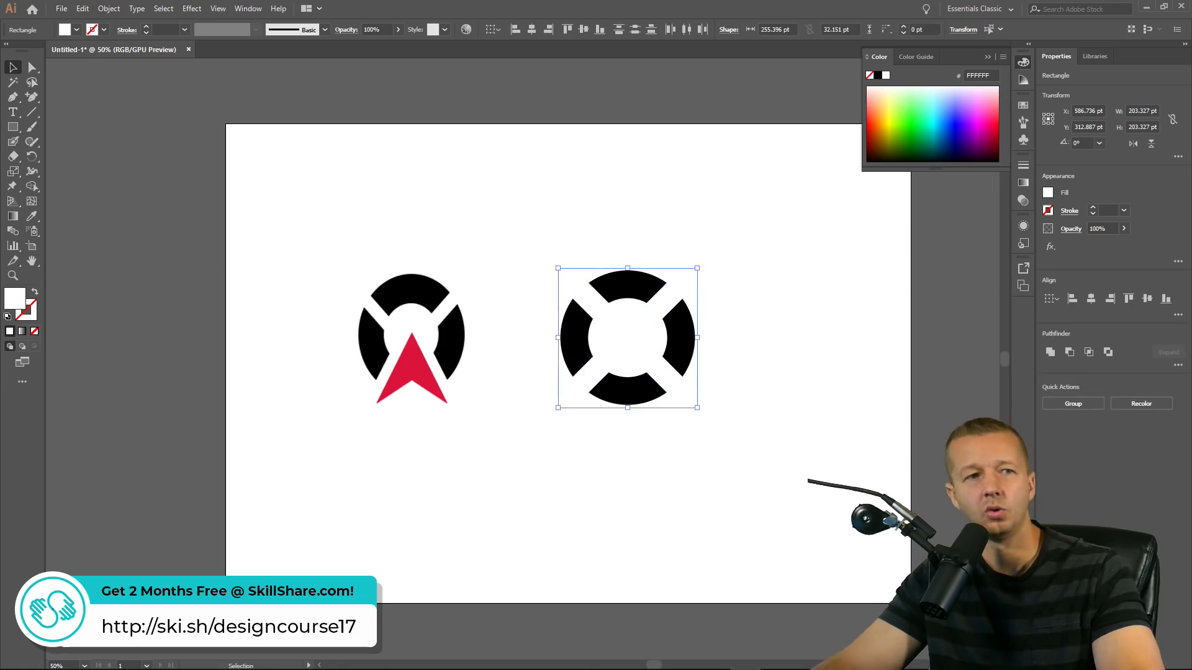
pyautogui.click(249, 9)
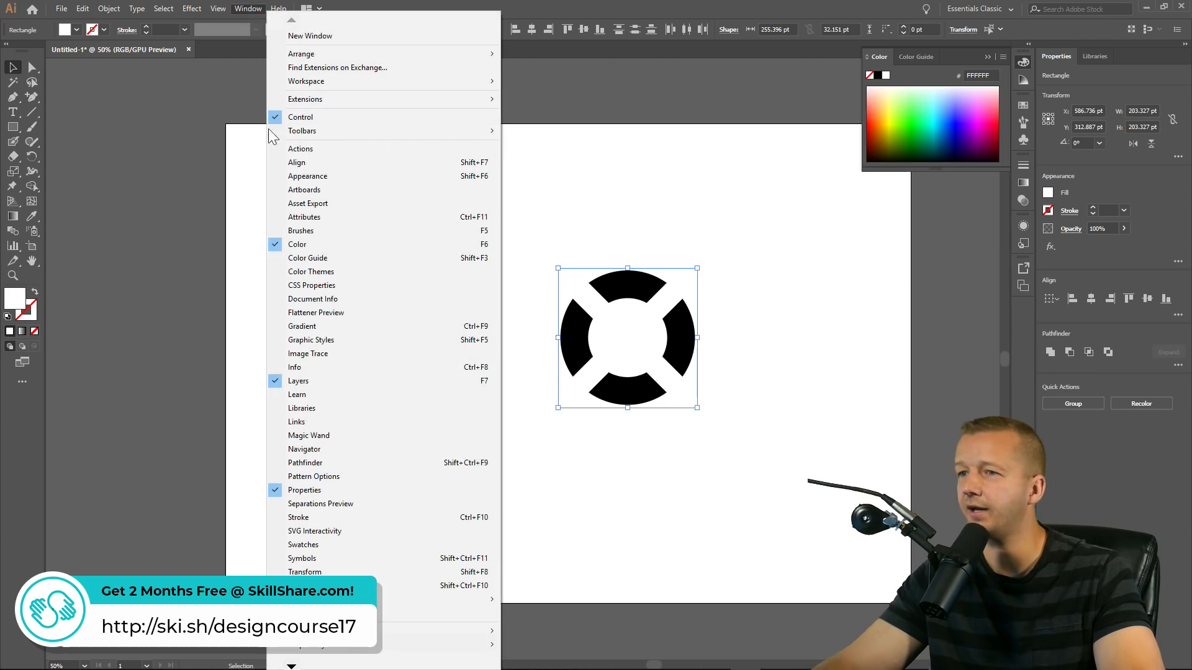
pyautogui.click(305, 462)
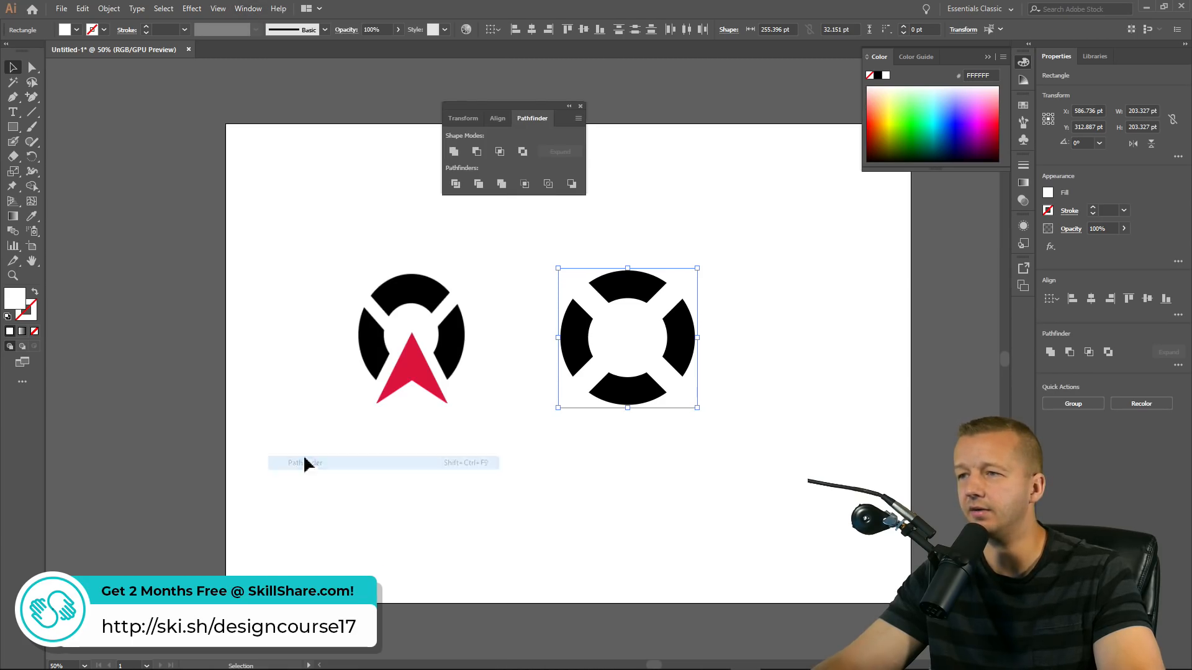
pyautogui.click(454, 151)
# Convert the ring's black stroke into a filled shape with Outline Stroke
pyautogui.click(682, 330)
pyautogui.hotkey('ctrl', 'z')
pyautogui.click(682, 335)
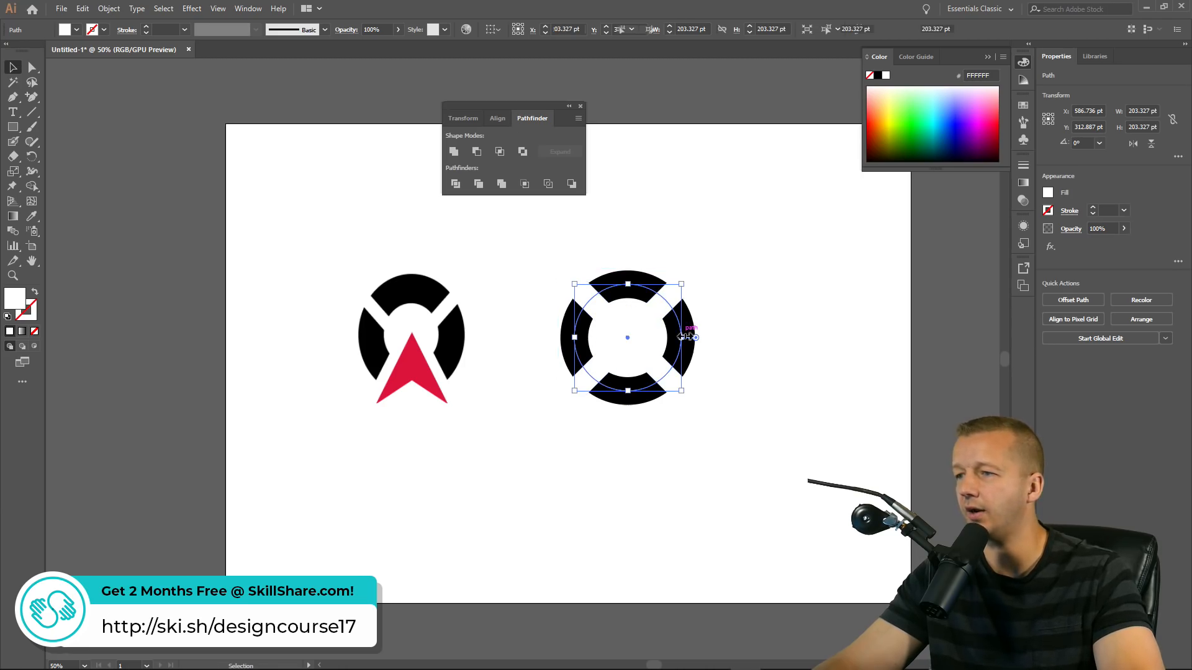
pyautogui.click(108, 8)
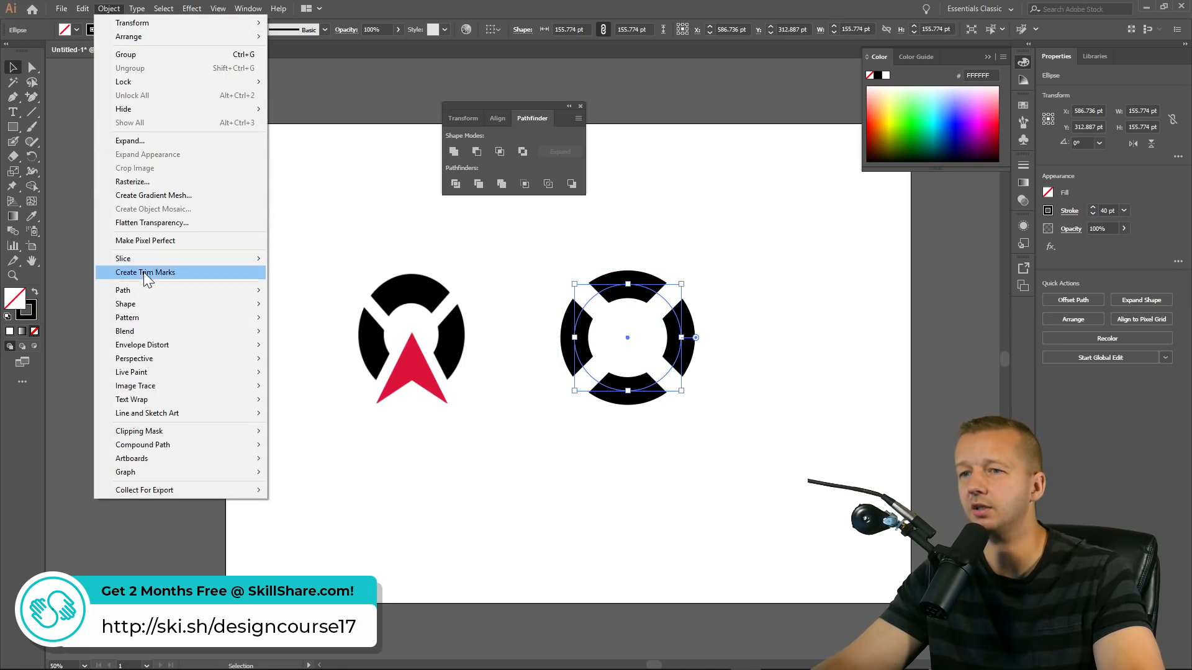
pyautogui.moveTo(176, 291)
pyautogui.click(315, 318)
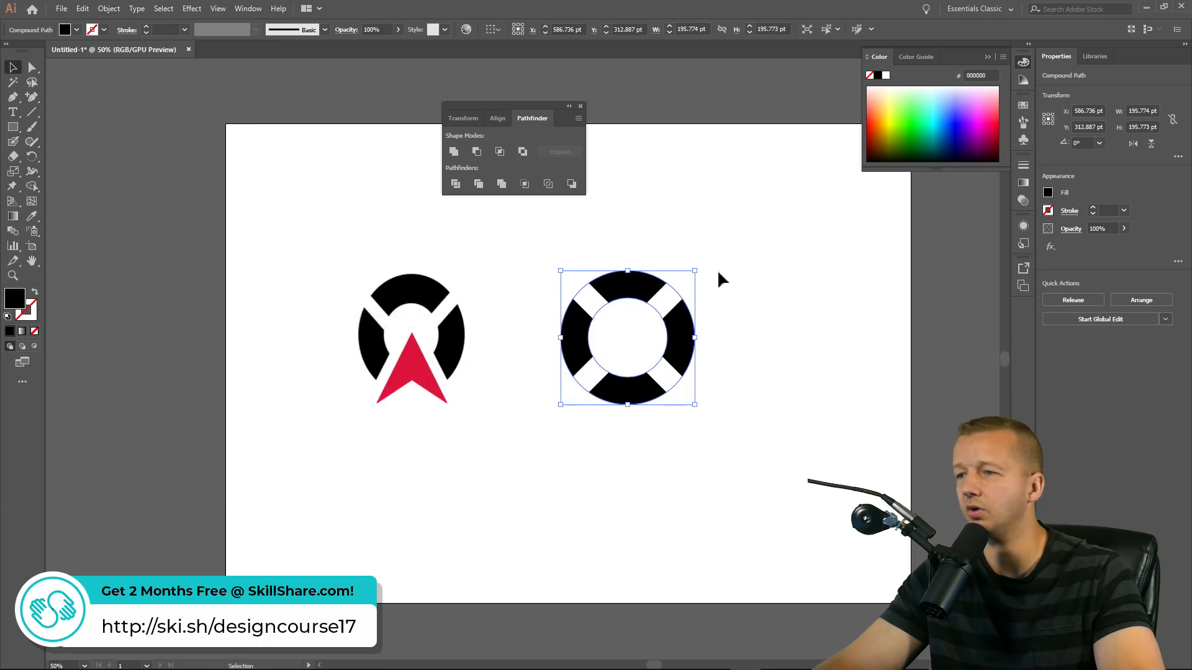
# Cut the united white cross out of the ring with Pathfinder's Minus Front
pyautogui.keyDown('shift'); pyautogui.click(687, 288); pyautogui.keyUp('shift')
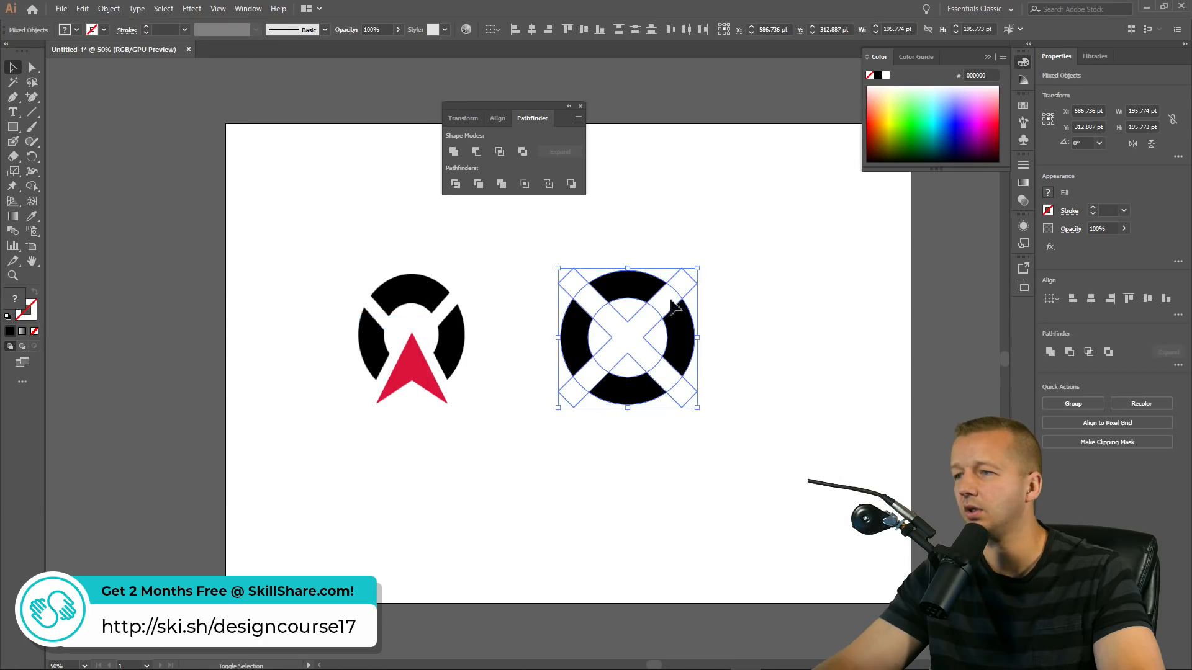
pyautogui.click(482, 149)
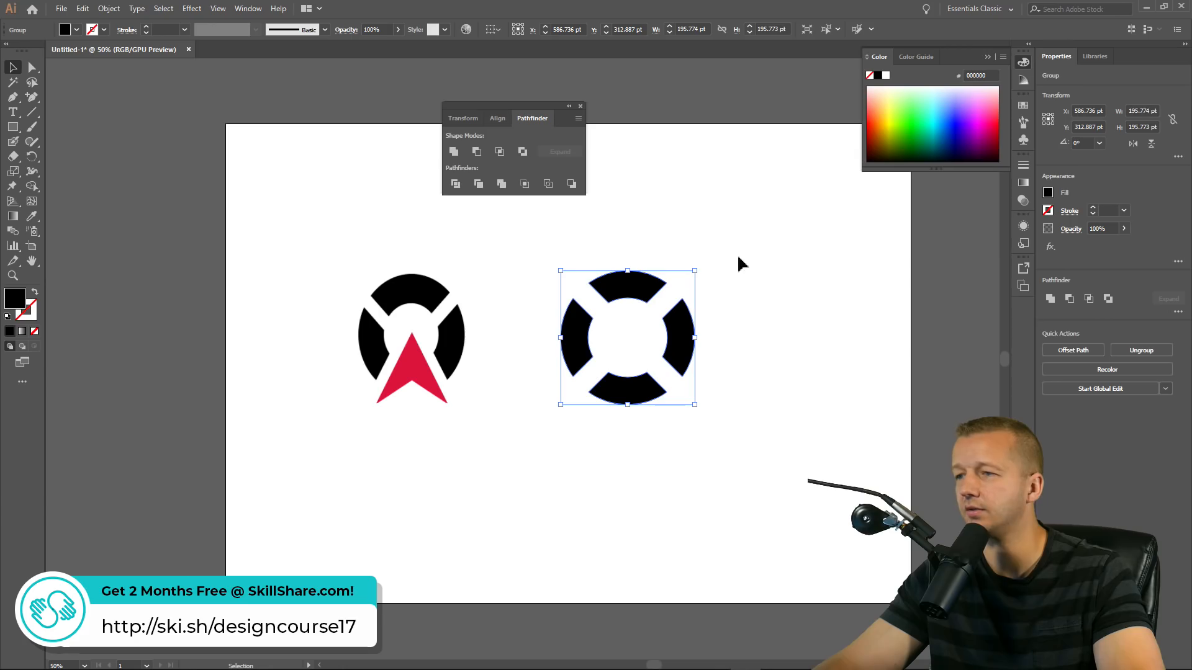
pyautogui.click(666, 293)
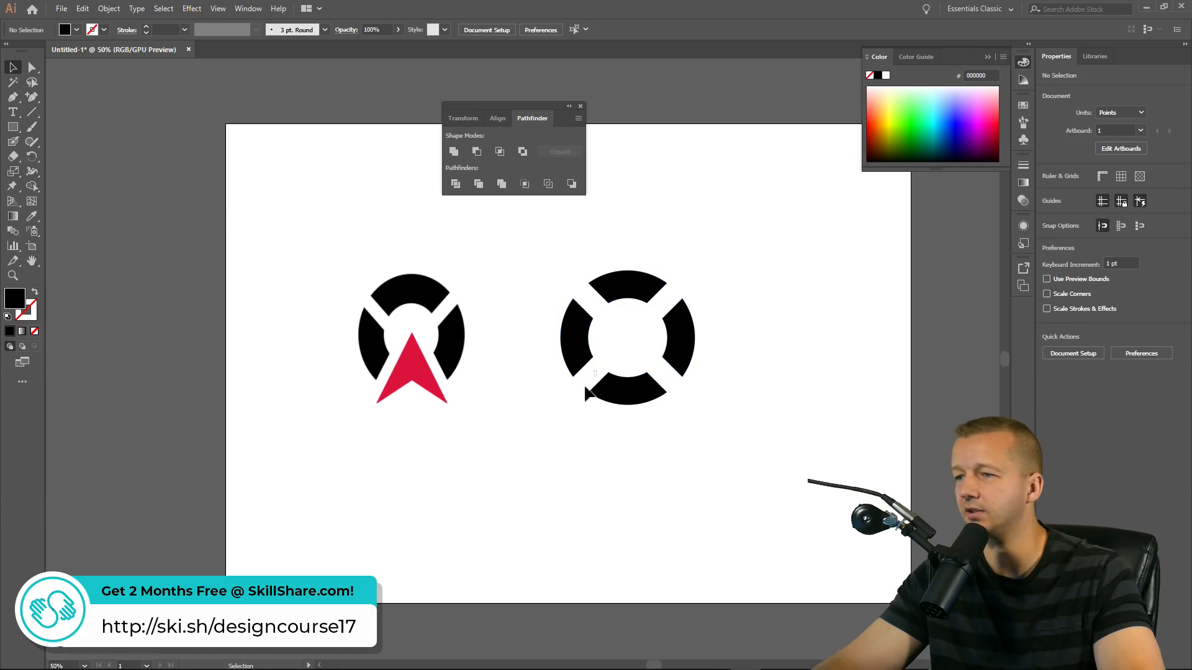
pyautogui.moveTo(567, 397); pyautogui.dragTo(567, 396)
pyautogui.click(659, 403)
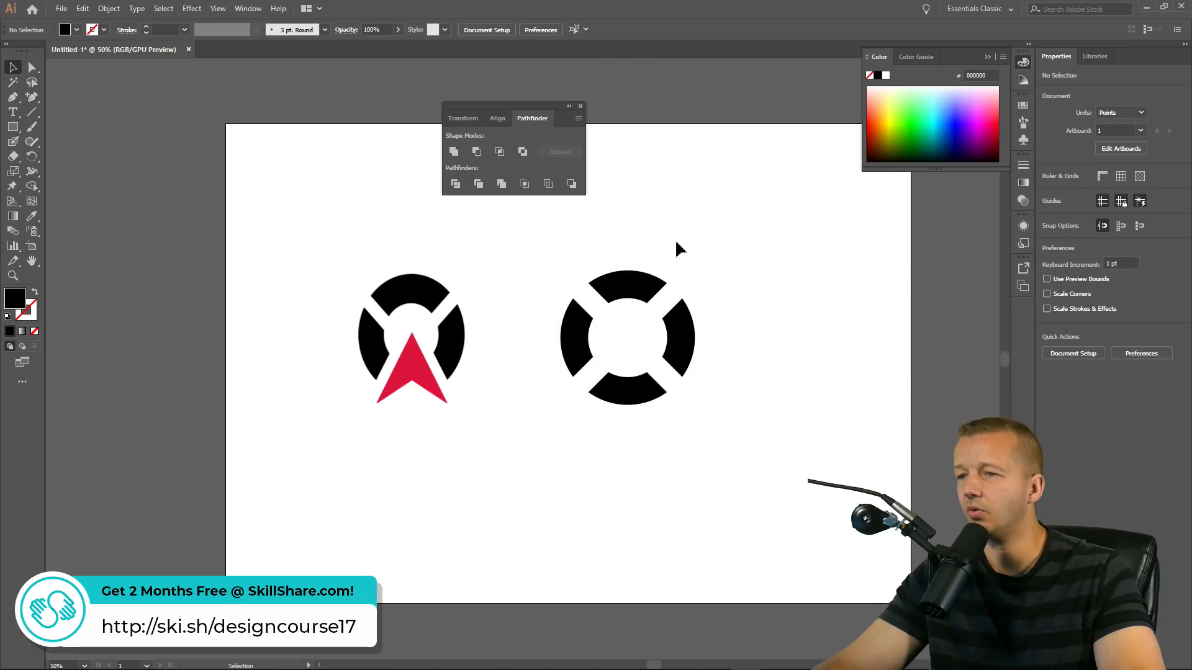
pyautogui.moveTo(550, 259); pyautogui.dragTo(664, 447)
pyautogui.moveTo(329, 246); pyautogui.dragTo(528, 525)
pyautogui.click(539, 327)
pyautogui.moveTo(537, 255); pyautogui.dragTo(779, 439)
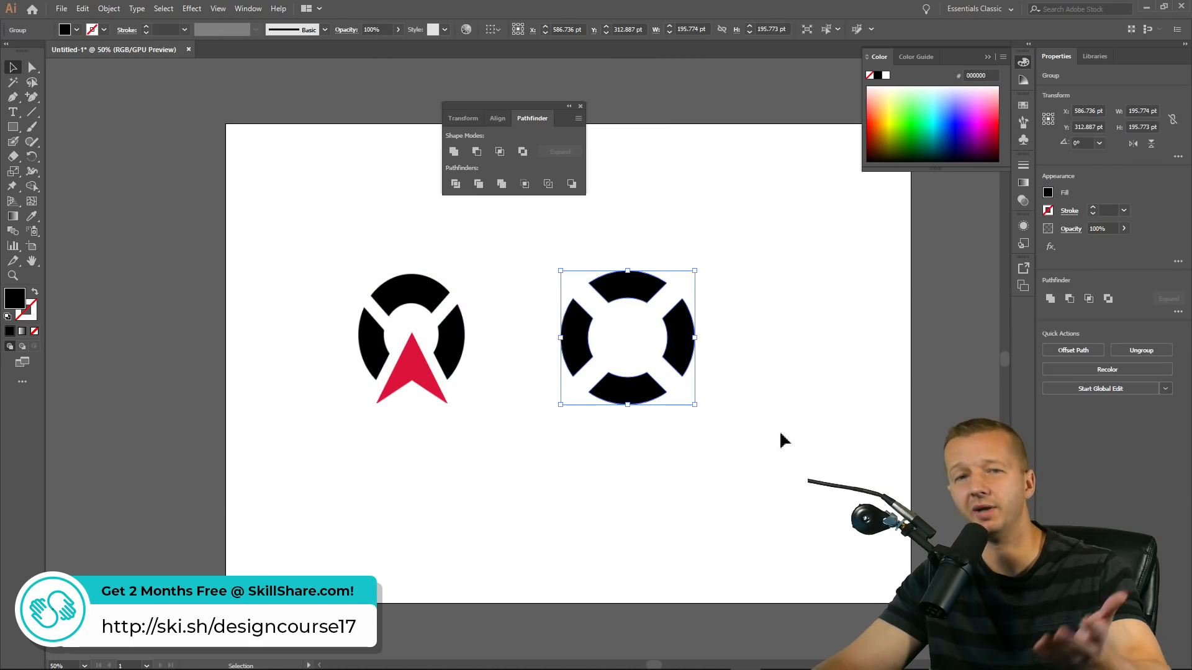
pyautogui.click(782, 440)
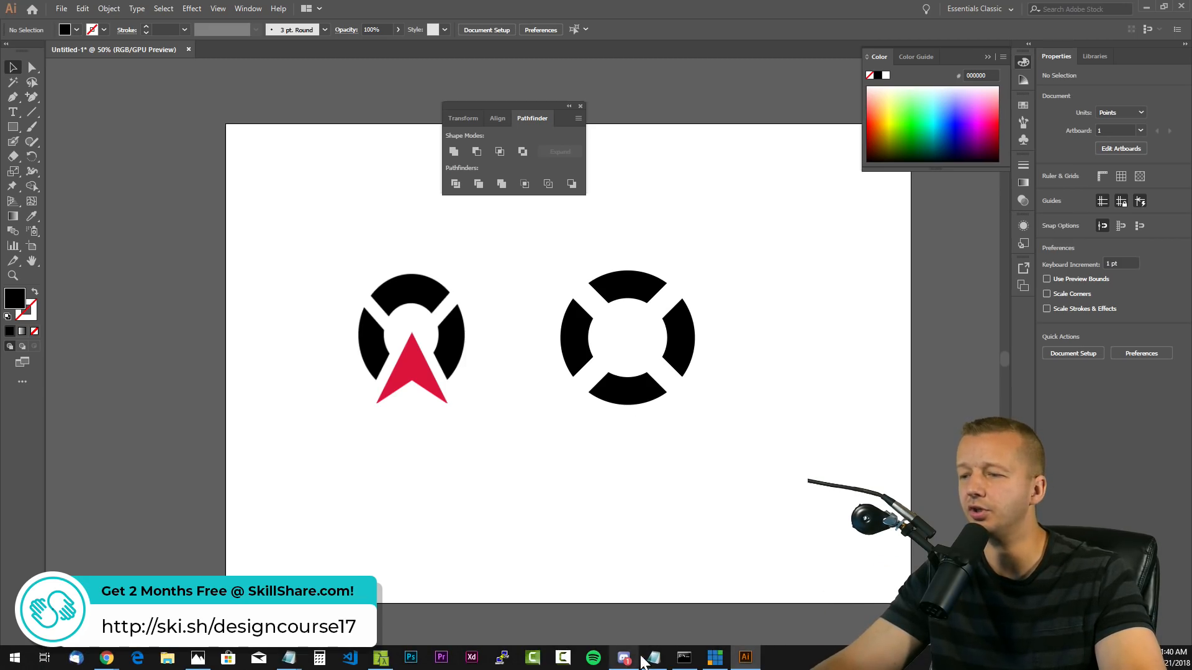
# Switch to Discord to review the original arrow logo in the general channel, and return to Illustrator to compare it with the rebuilt ring
pyautogui.click(624, 657)
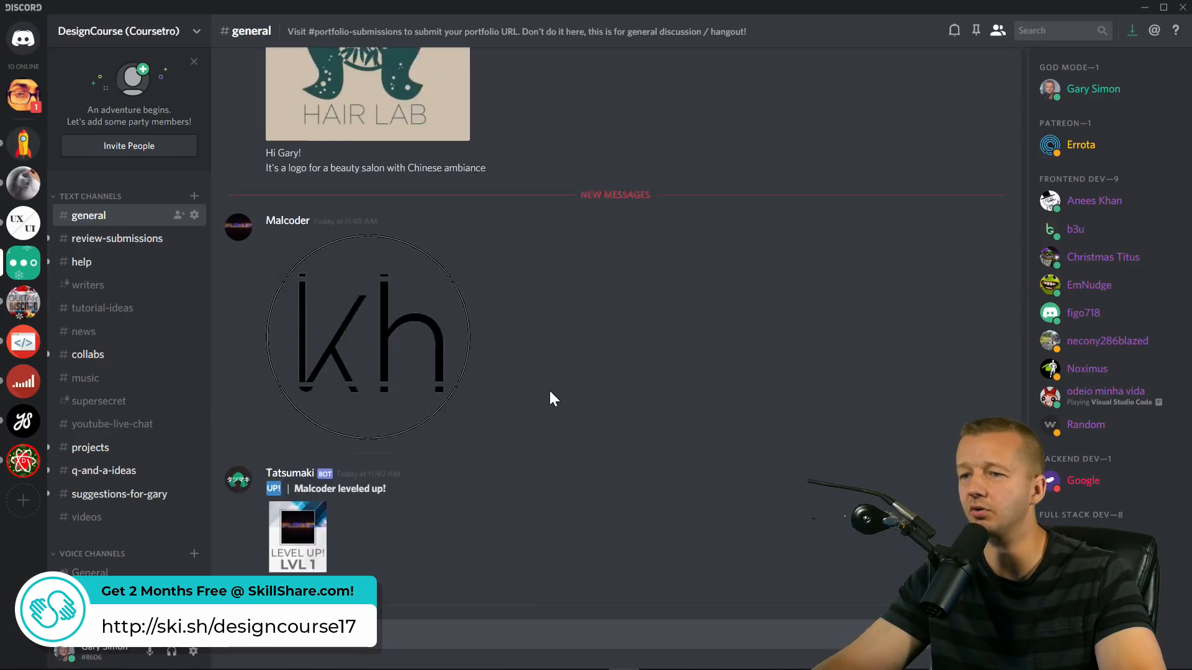
pyautogui.scroll(15, 557, 423)
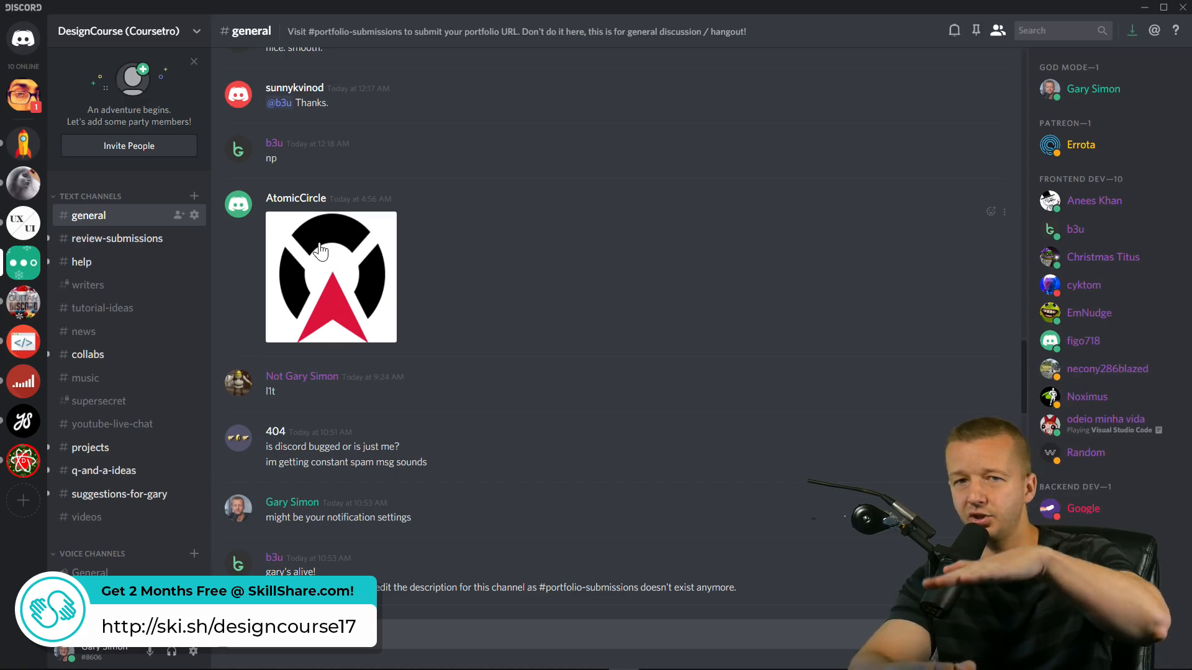
pyautogui.scroll(-15, 594, 379)
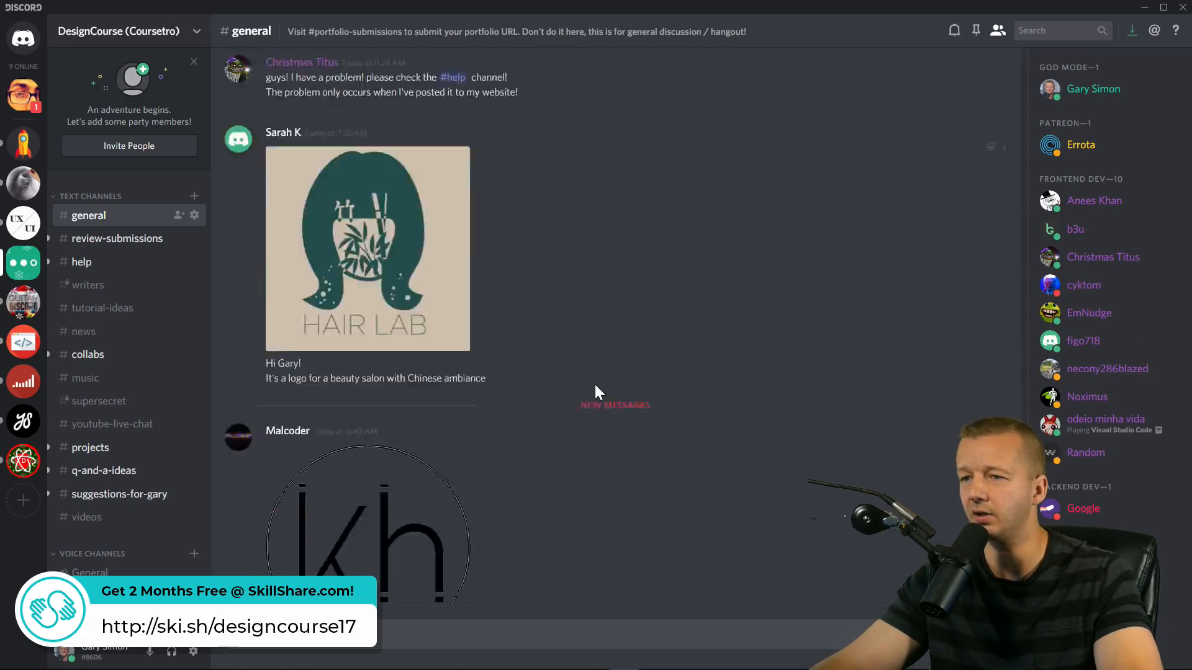
pyautogui.click(1144, 7)
pyautogui.scroll(1, 676, 272)
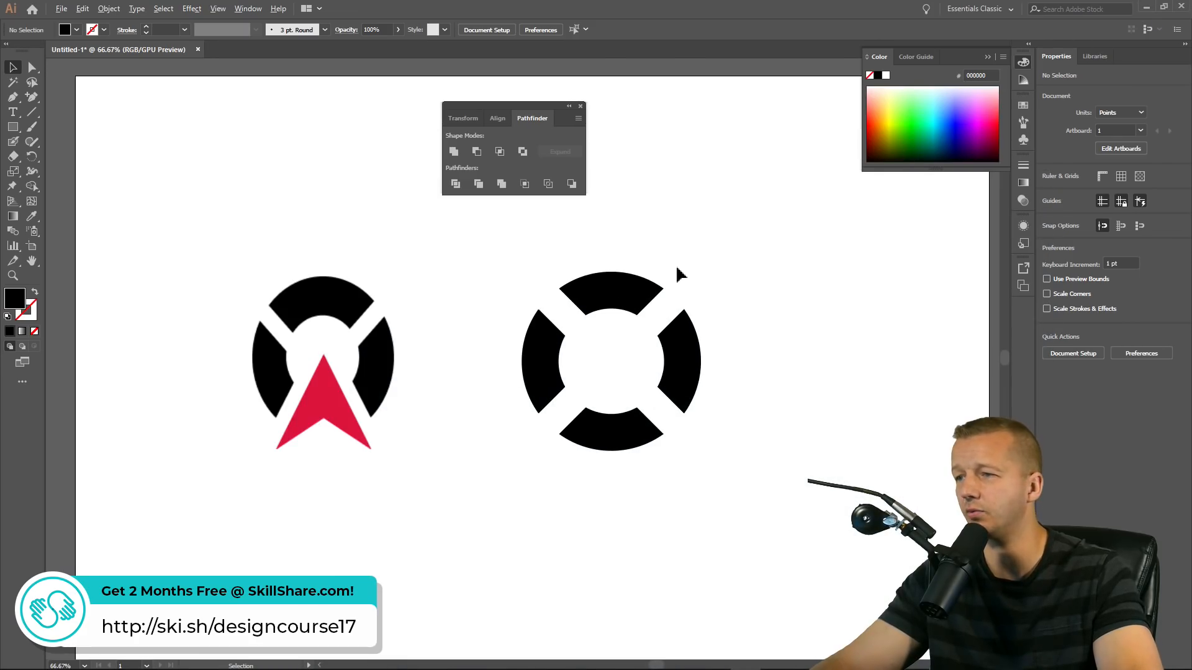
pyautogui.click(314, 367)
pyautogui.click(288, 178)
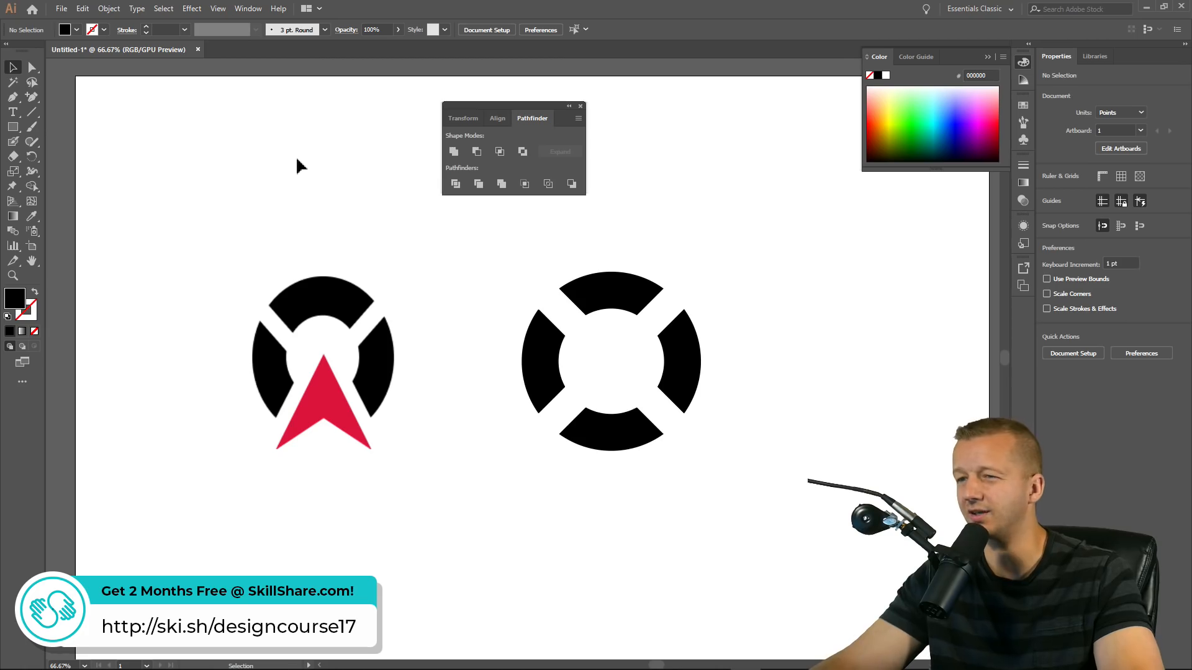
pyautogui.click(362, 430)
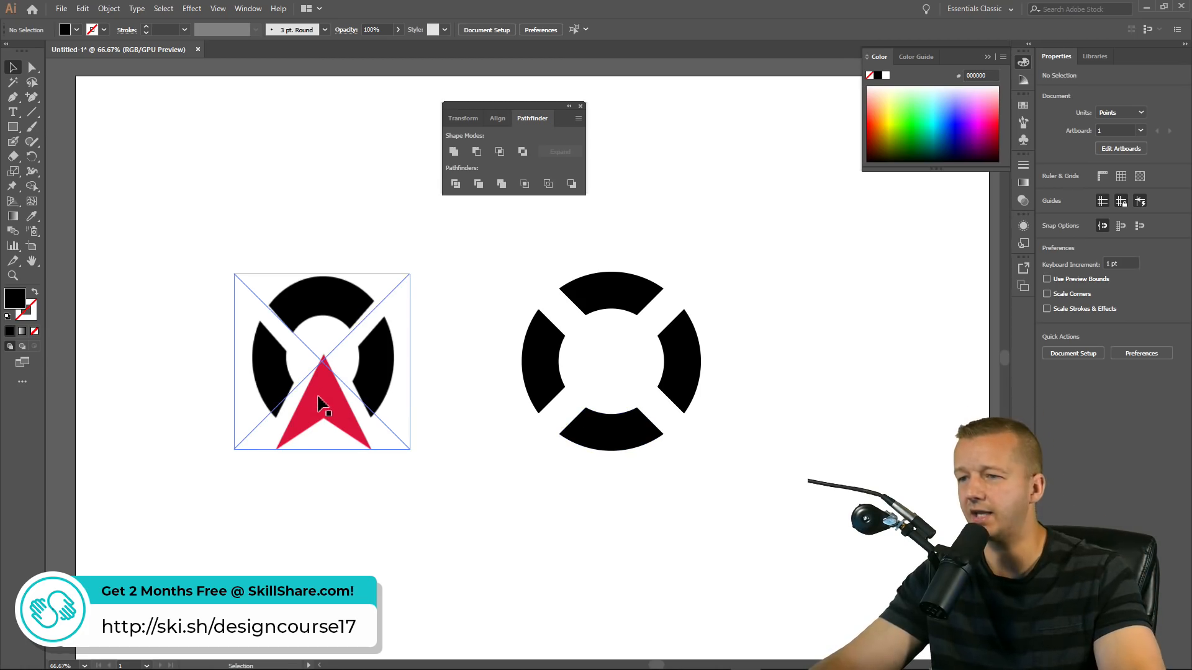
# Draw a black triangle over the ring's bottom segment with the Pen tool, extending its slanted sides to a point inside the ring
pyautogui.click(13, 99)
pyautogui.scroll(2, 645, 432)
pyautogui.scroll(1, 645, 438)
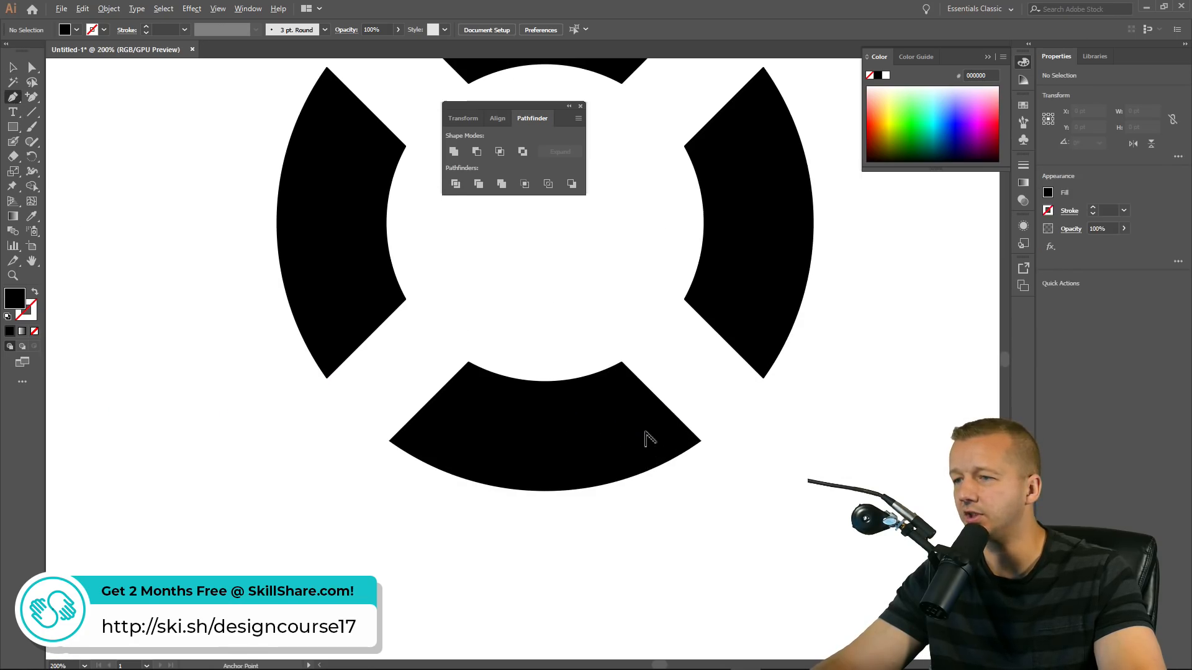
pyautogui.click(389, 441)
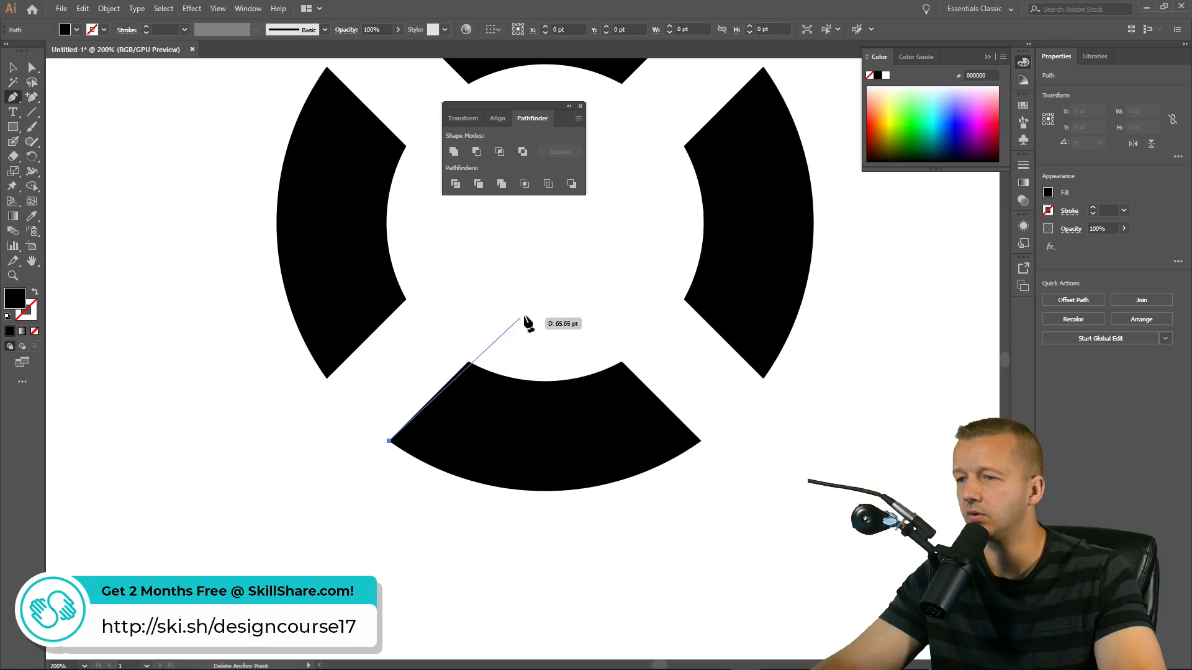
pyautogui.click(545, 286)
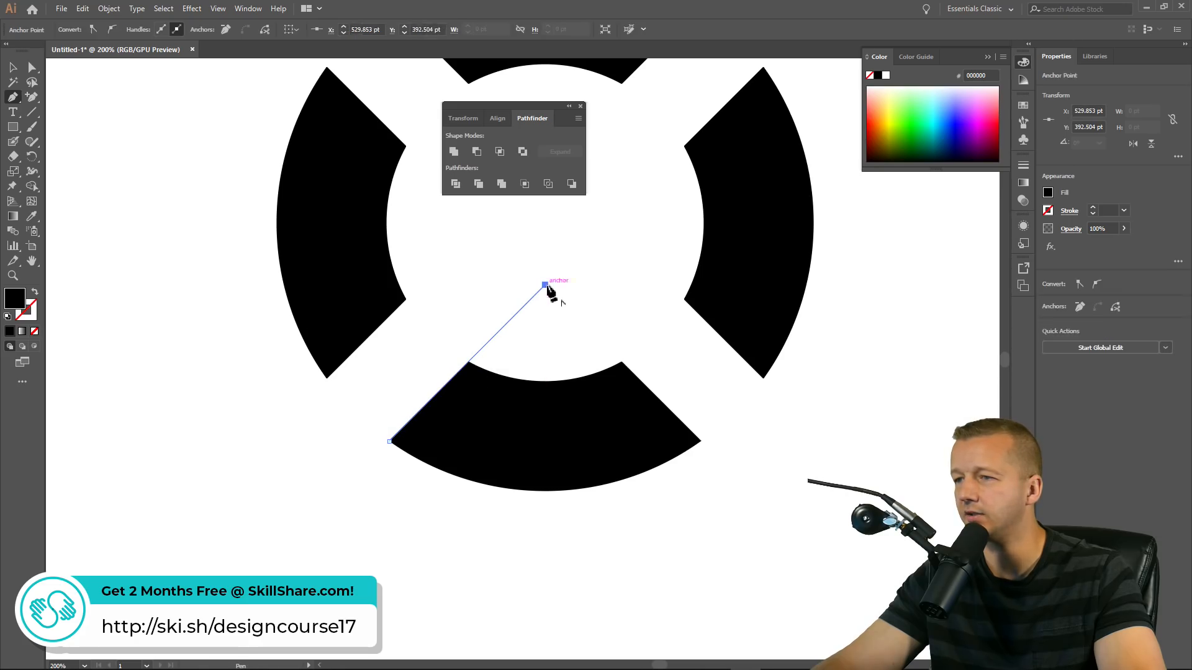
pyautogui.click(676, 416)
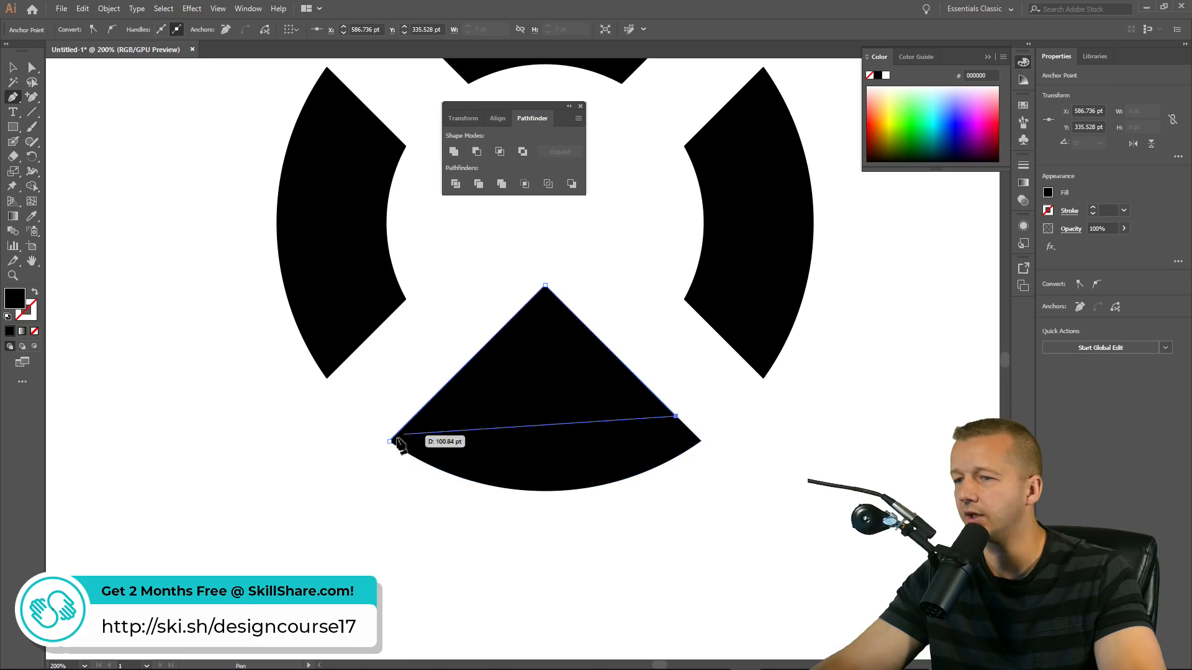
# Unite the black triangle with the ring's bottom segment using Pathfinder
pyautogui.click(30, 68)
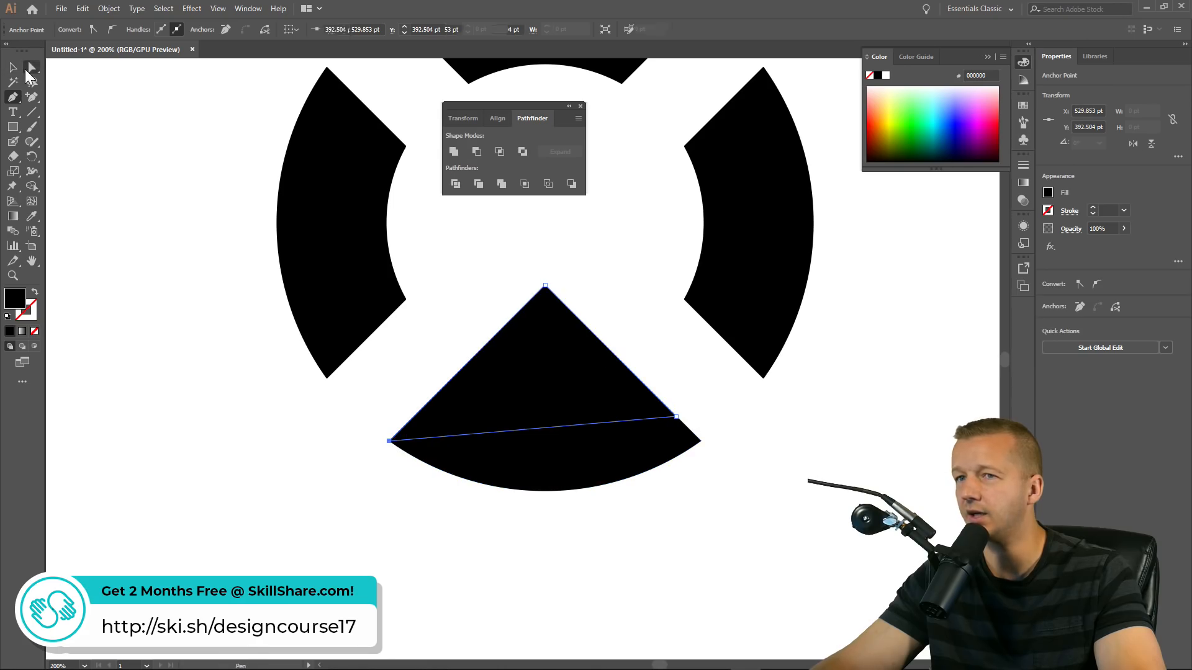
pyautogui.click(555, 414)
pyautogui.keyDown('shift'); pyautogui.click(577, 460); pyautogui.keyUp('shift')
pyautogui.click(459, 151)
pyautogui.click(731, 495)
pyautogui.hotkey('ctrl', '0')
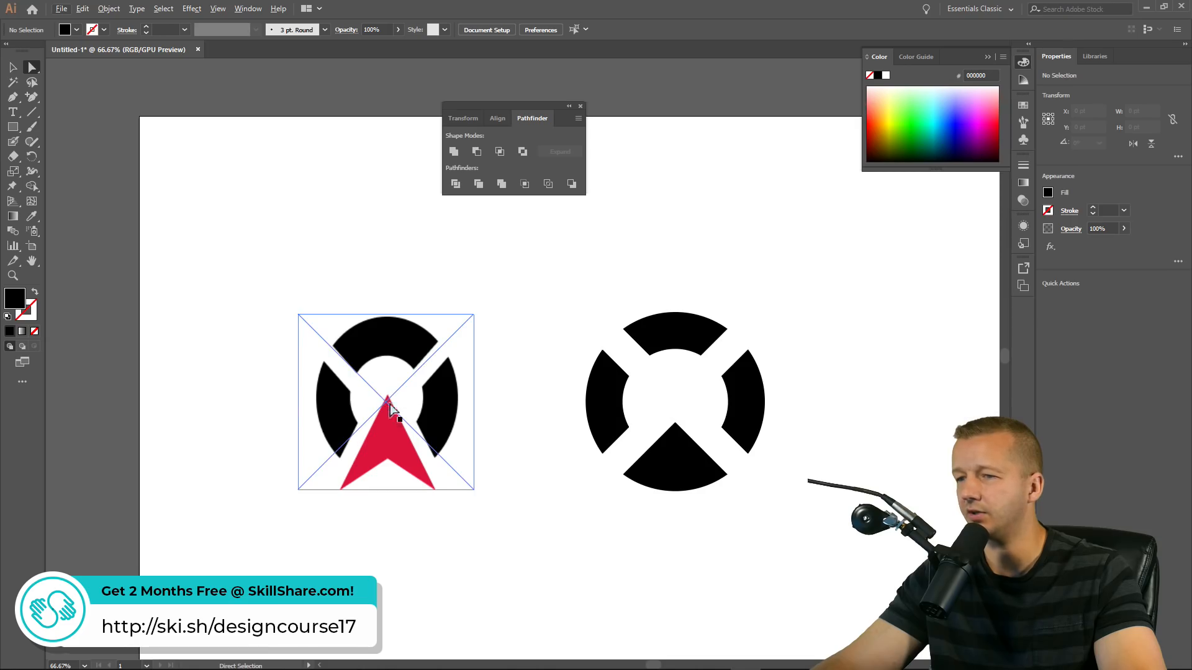
# Raise the bottom wedge's top anchor point straight up to the ring's centre, keeping it on the vertical axis
pyautogui.click(677, 425)
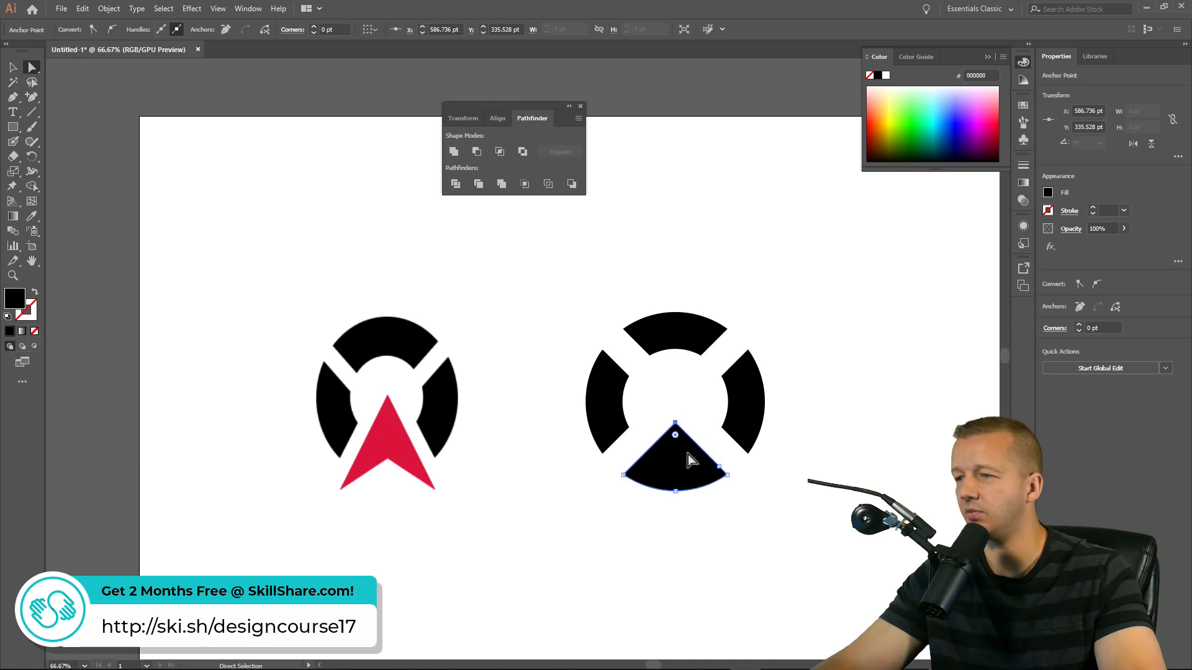
pyautogui.moveTo(676, 425)
pyautogui.mouseDown()
pyautogui.moveTo(678, 391)
pyautogui.moveTo(680, 404)
pyautogui.mouseUp()
pyautogui.click(796, 324)
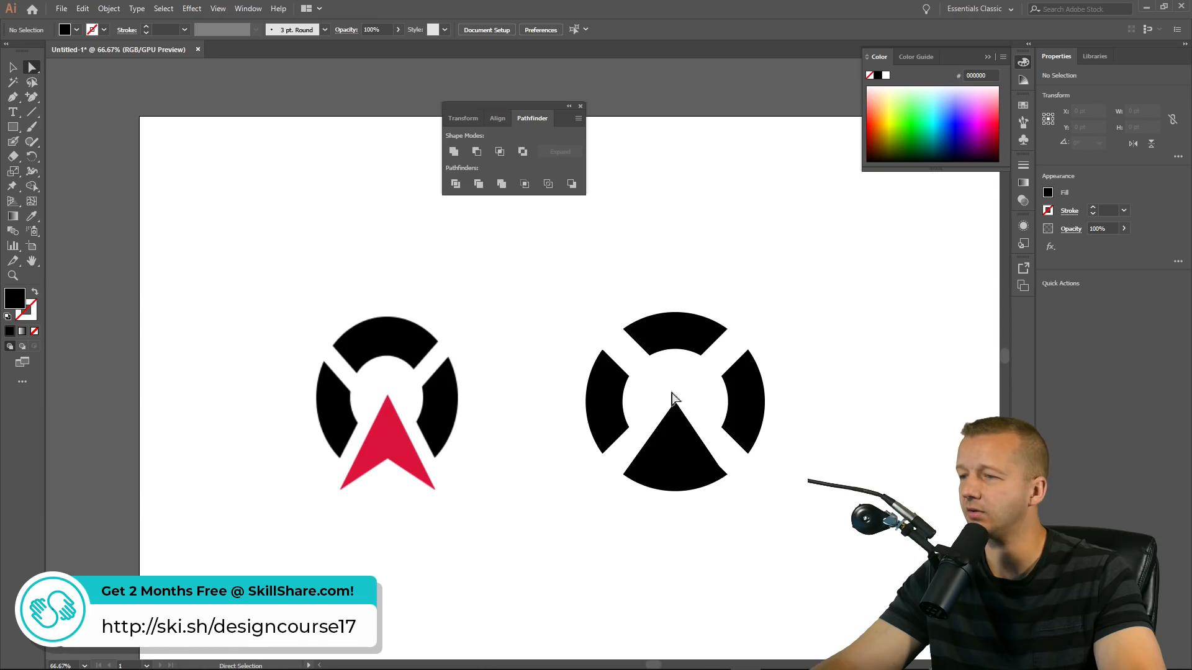
pyautogui.moveTo(692, 417); pyautogui.dragTo(676, 382)
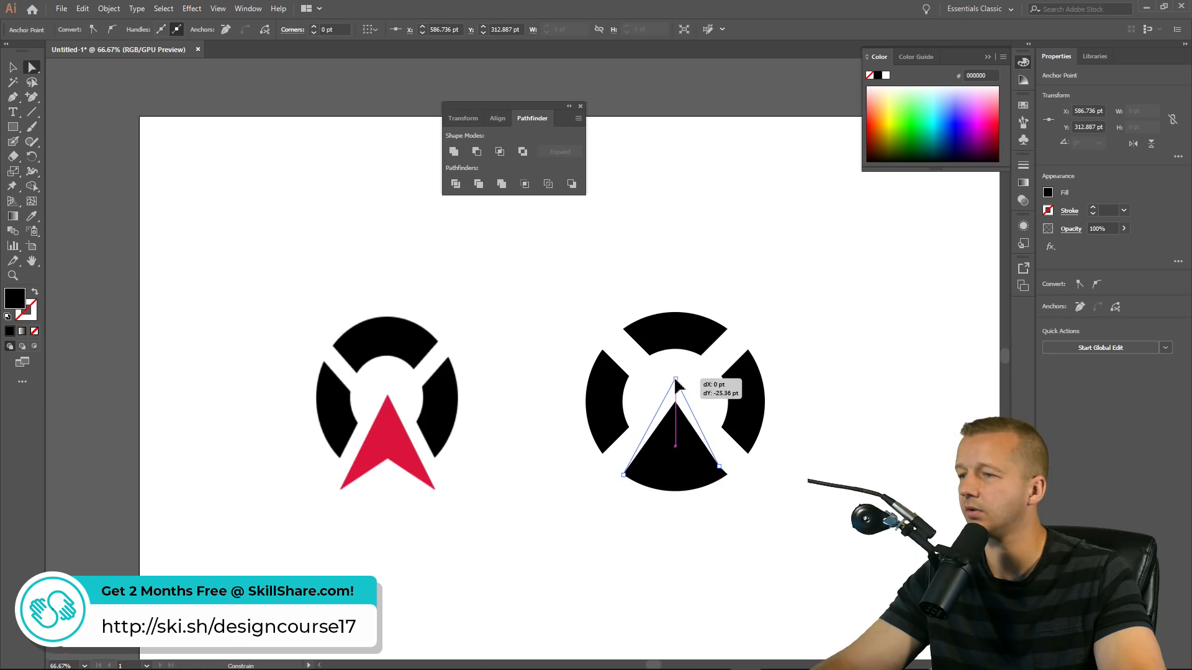
pyautogui.moveTo(676, 381); pyautogui.dragTo(674, 402)
pyautogui.click(649, 417)
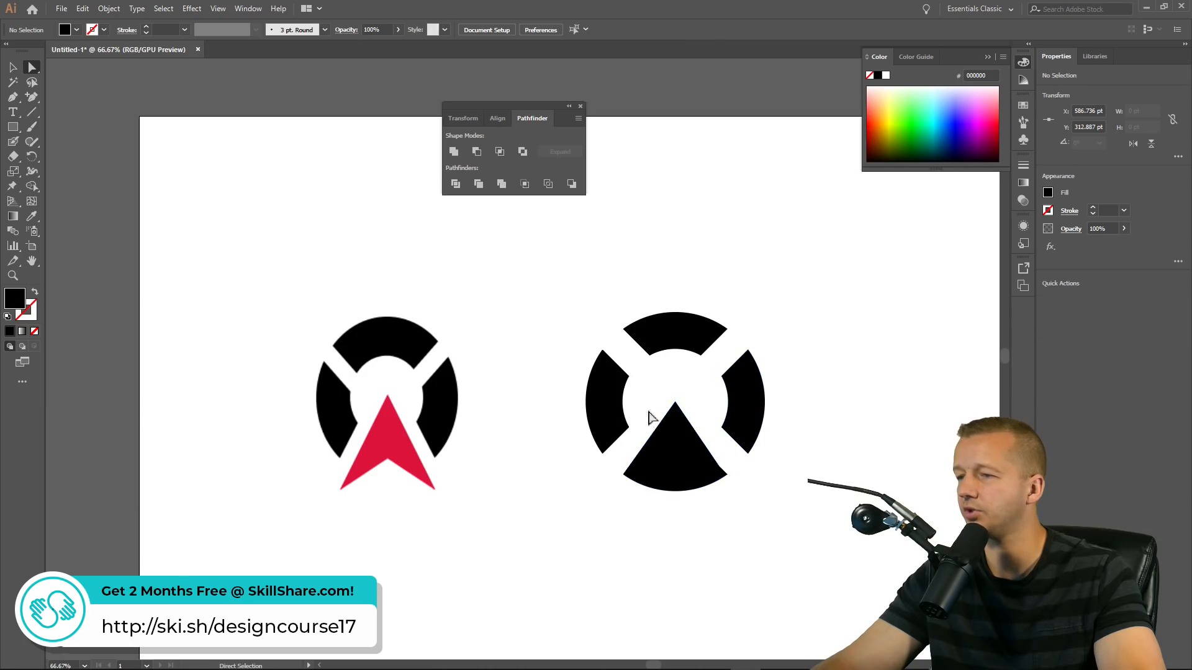
# Remove the stray anchor point near the lower end of the wedge's right edge with the Pen tool, then deselect the wedge
pyautogui.scroll(2, 625, 459)
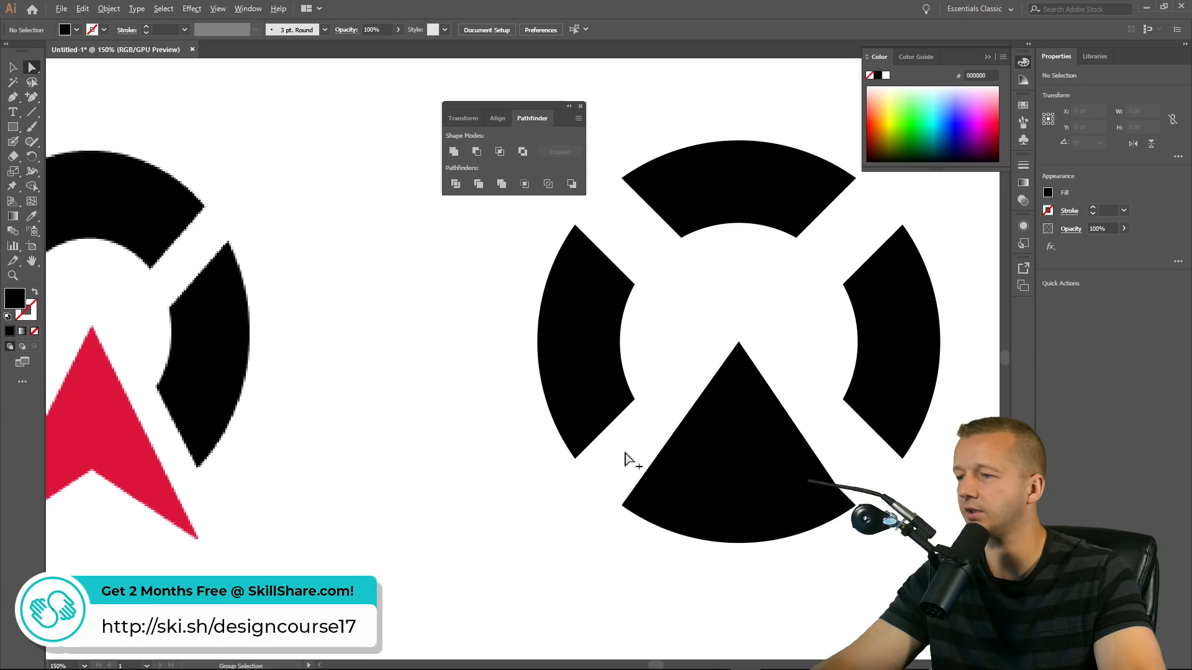
pyautogui.click(846, 501)
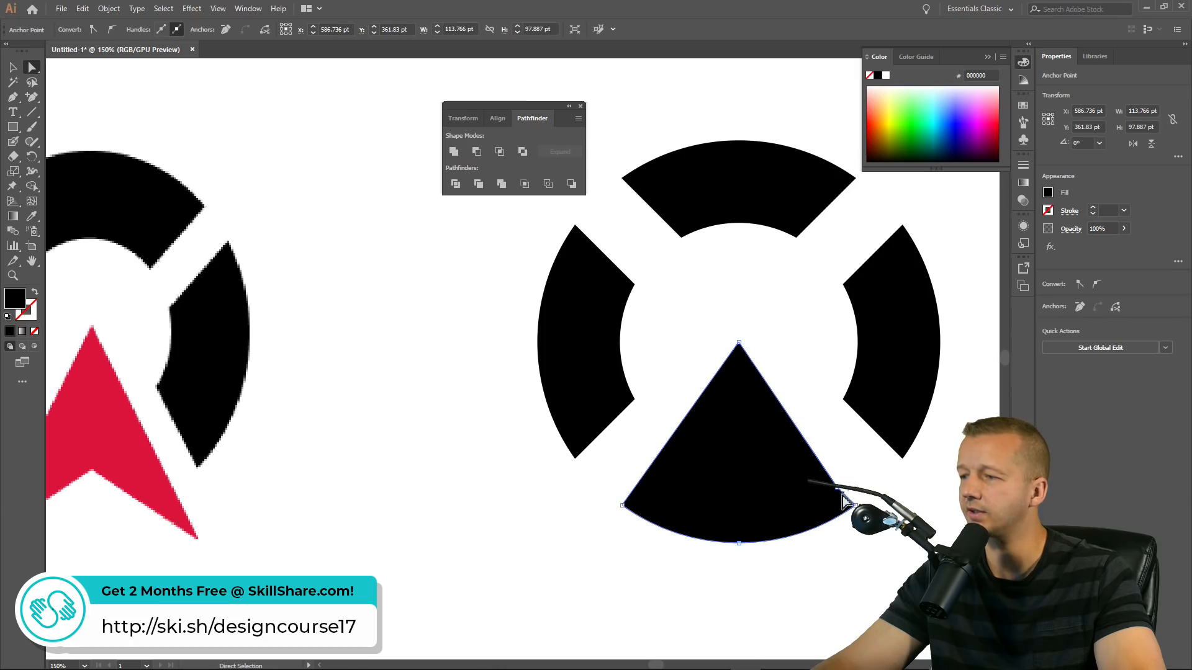
pyautogui.click(837, 494)
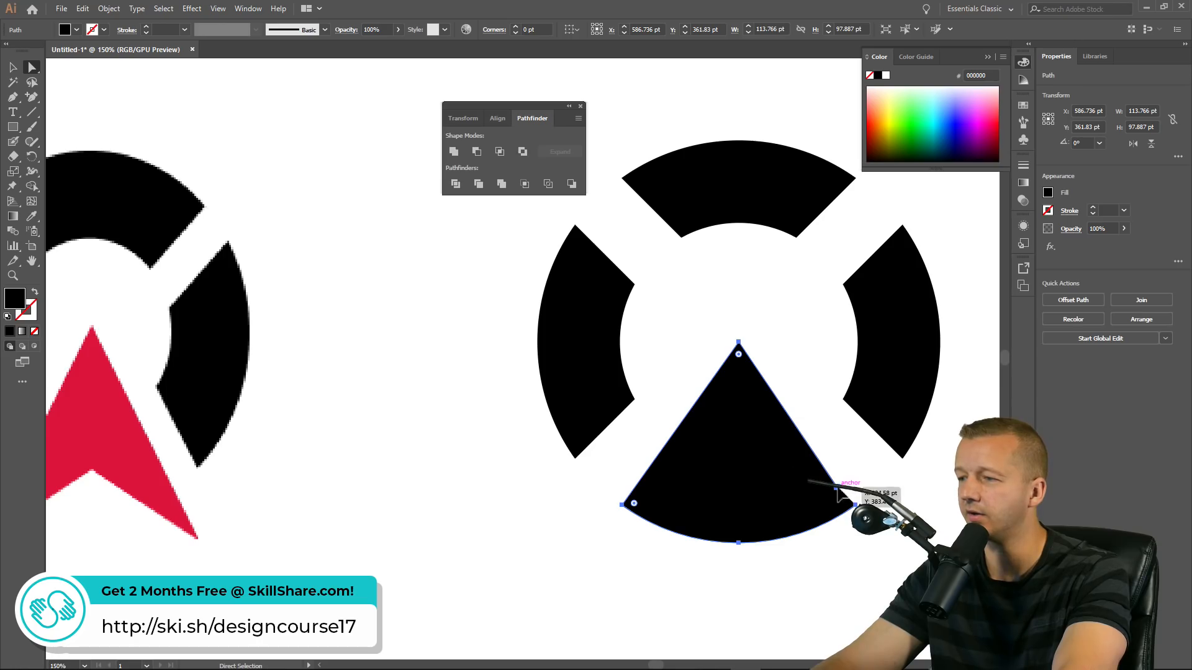
pyautogui.click(13, 98)
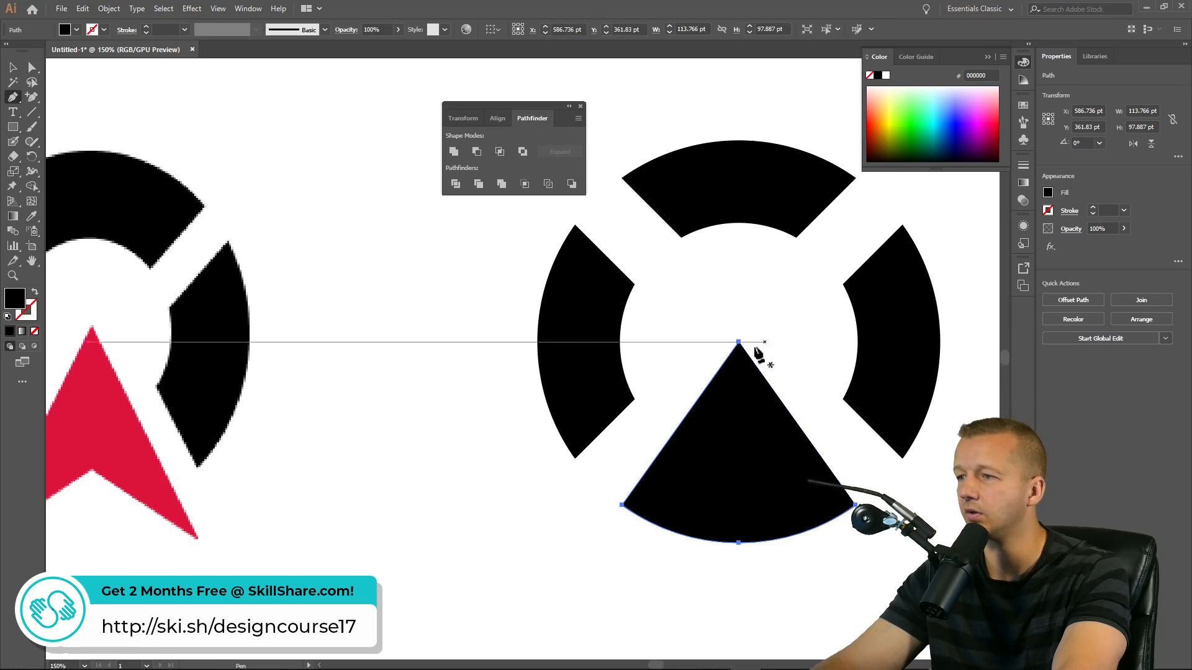
pyautogui.click(738, 342)
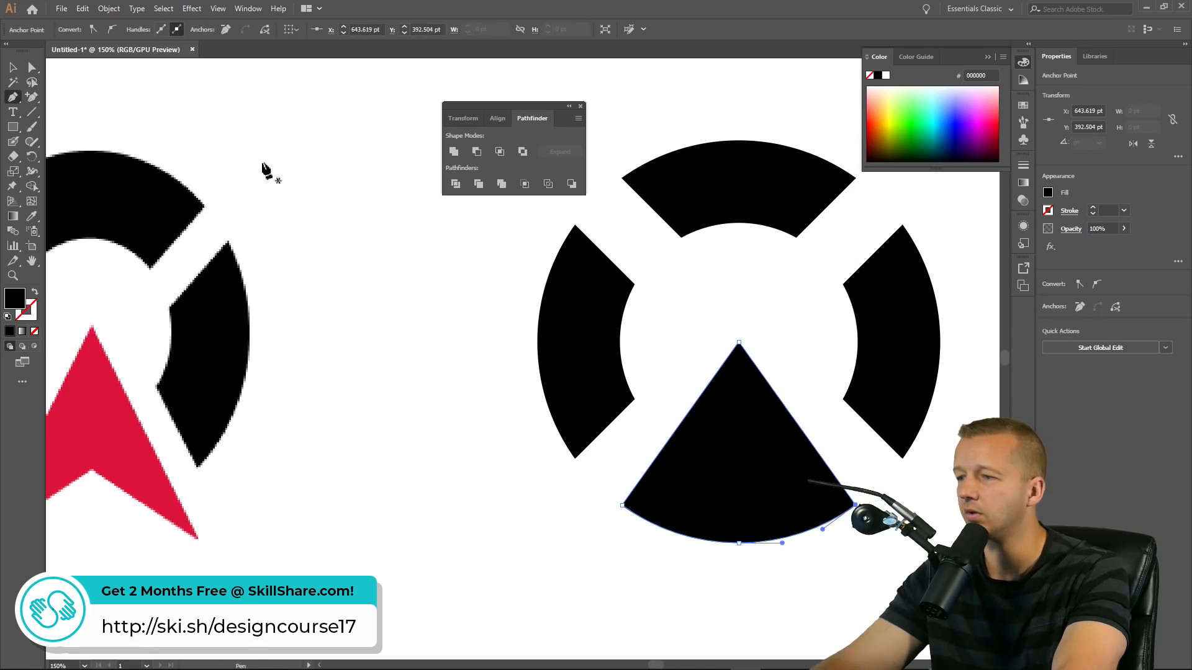
pyautogui.click(31, 67)
pyautogui.click(413, 234)
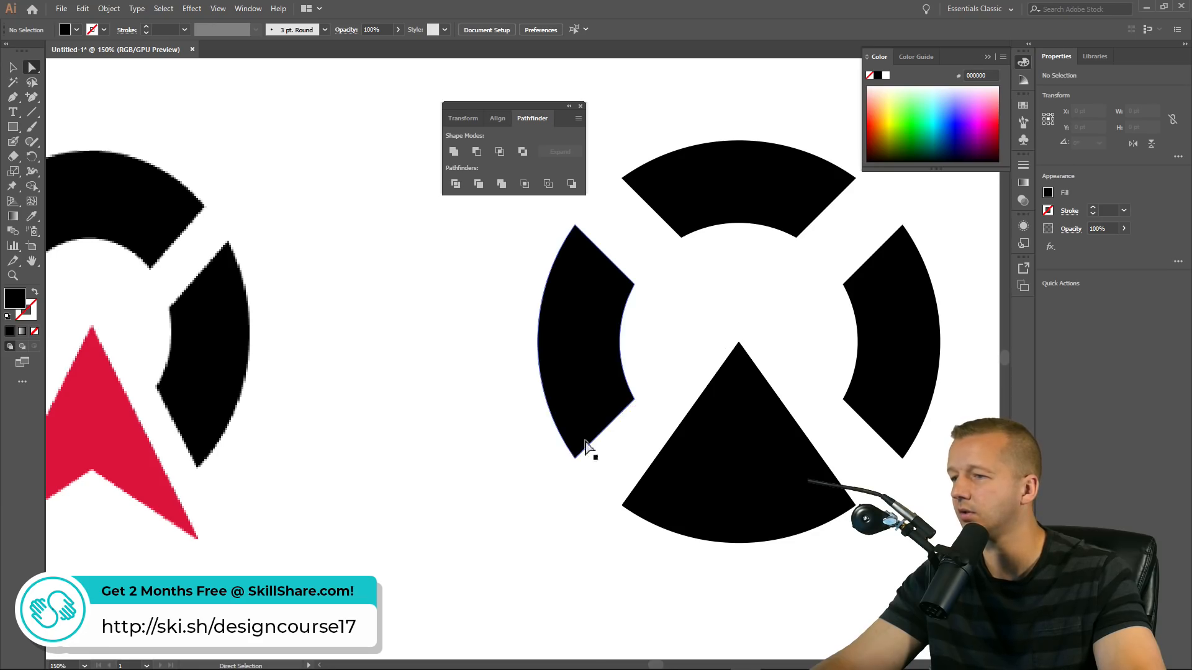
# Draw a thin closed guide triangle extending the left ring segment's lower slanted edge up to the logo's vertical centre axis
pyautogui.click(11, 99)
pyautogui.click(575, 458)
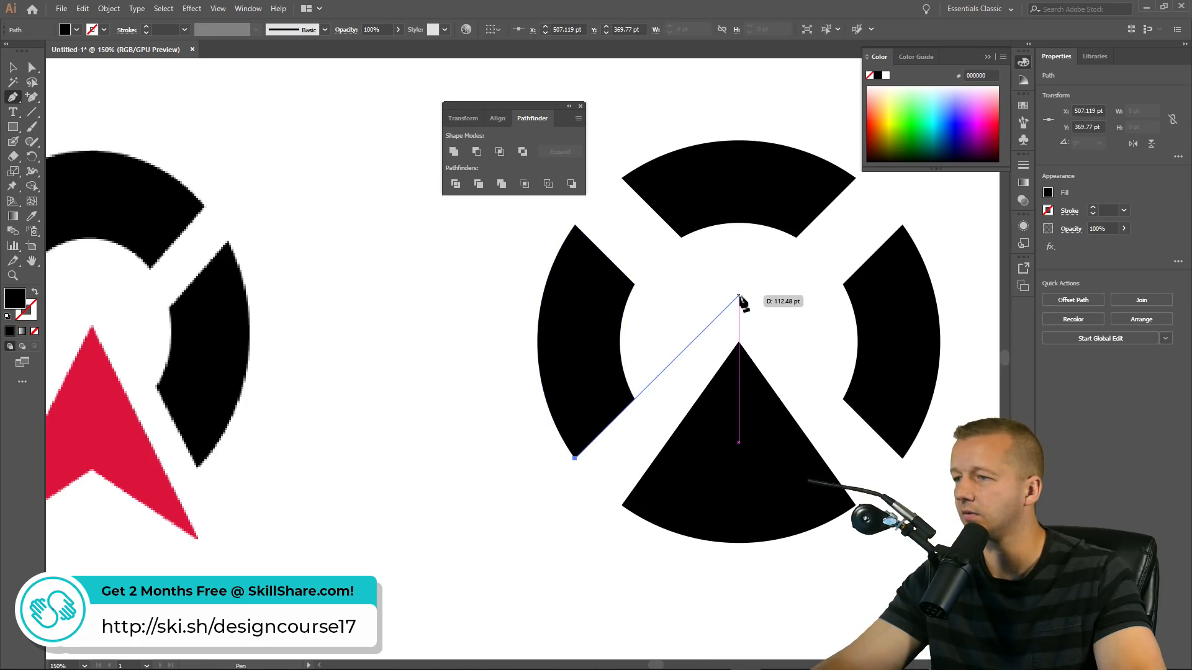
pyautogui.click(738, 296)
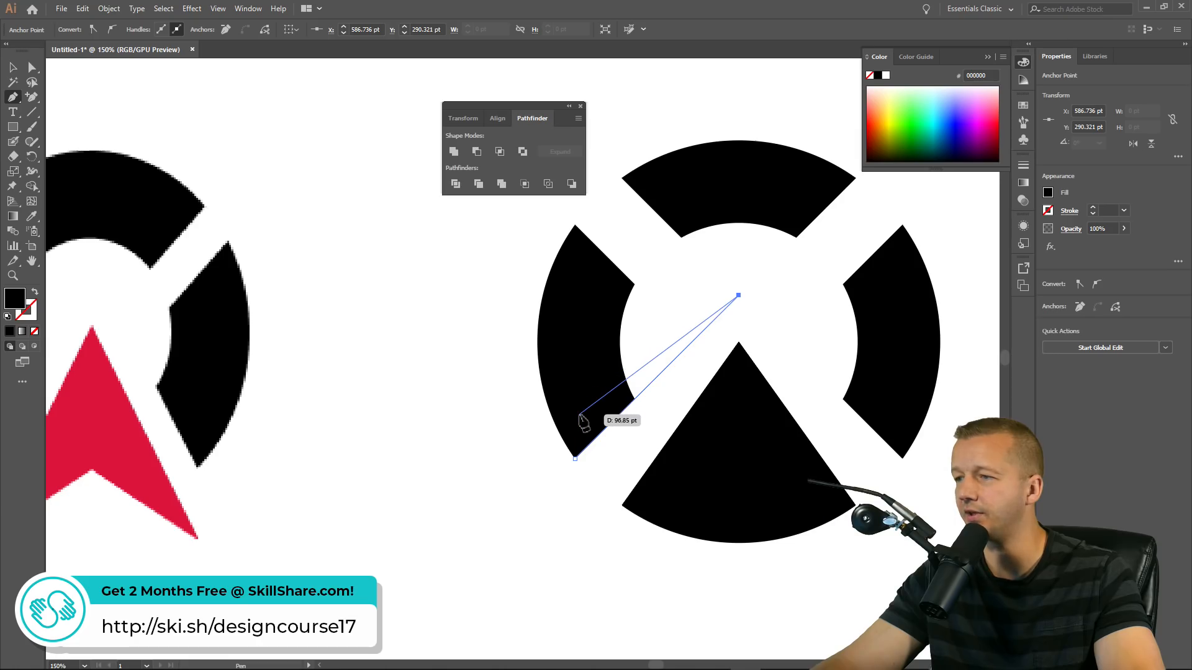
pyautogui.click(580, 415)
pyautogui.click(575, 458)
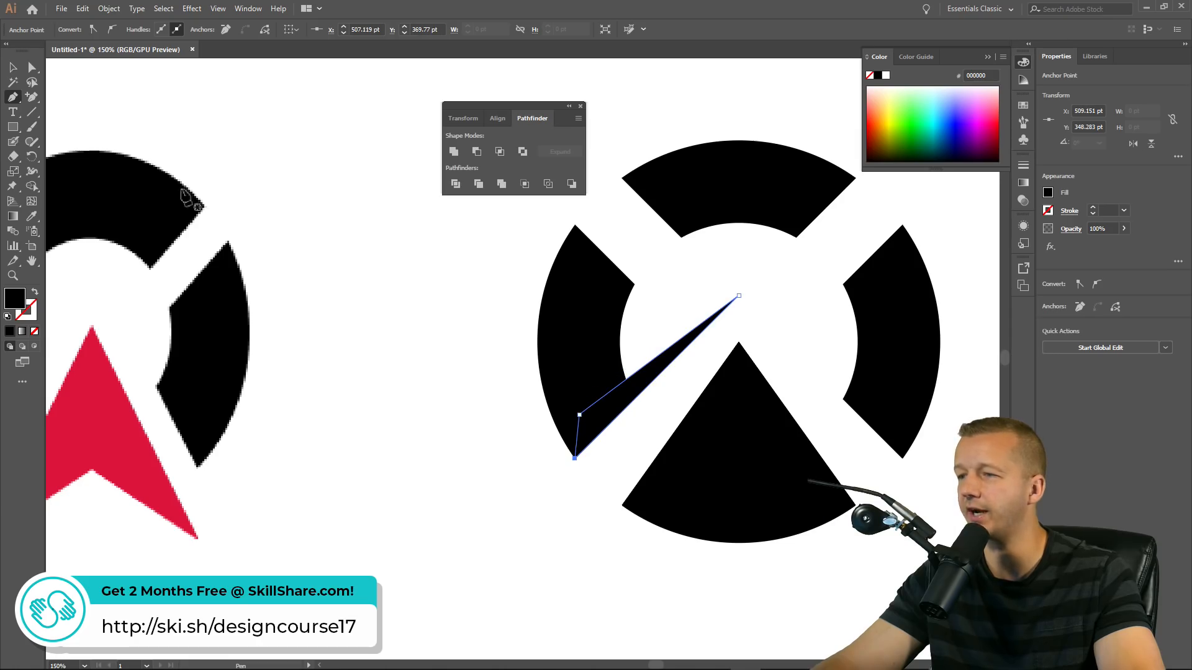
# Raise the bottom wedge's top anchor point to the tip of the thin guide triangle
pyautogui.click(32, 68)
pyautogui.moveTo(738, 346); pyautogui.dragTo(742, 298)
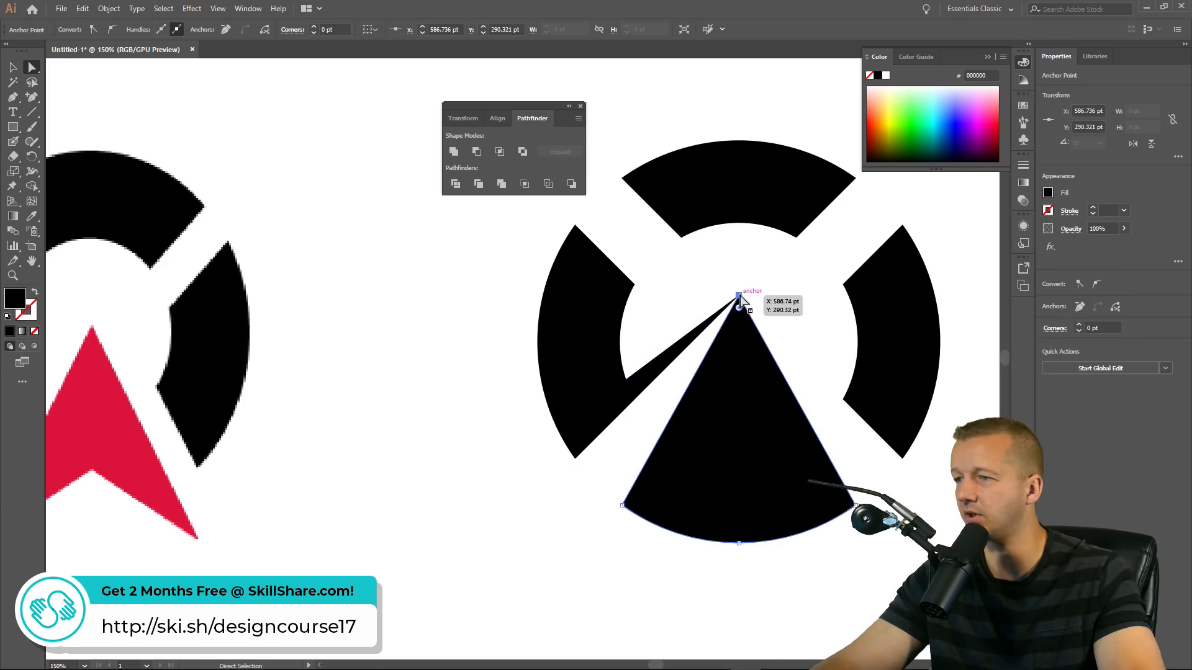
pyautogui.click(844, 369)
pyautogui.click(675, 353)
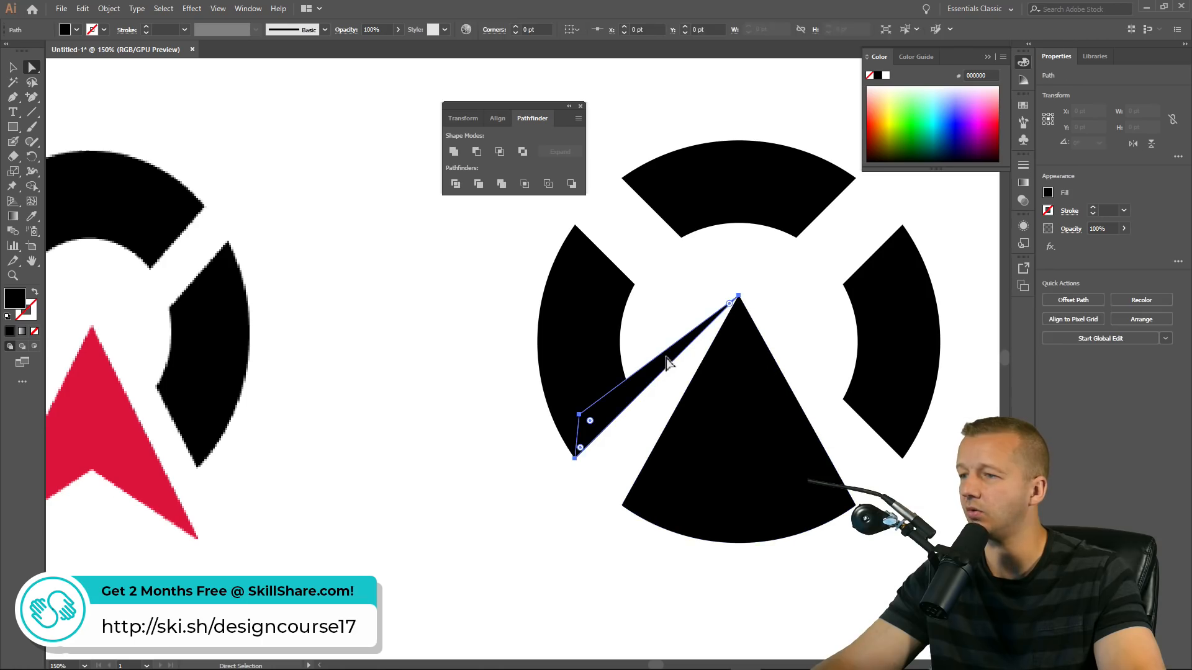
pyautogui.click(808, 368)
# Show the Layers panel and hide the thin guide triangle's path
pyautogui.scroll(-1, 813, 372)
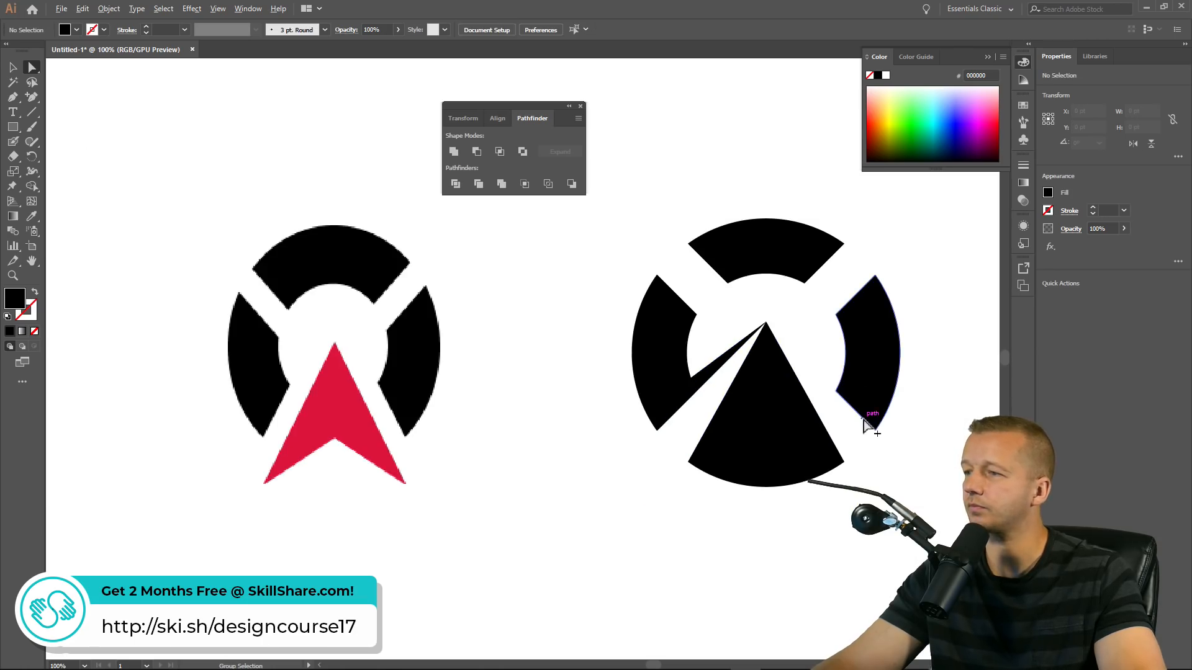
pyautogui.scroll(-1, 868, 415)
pyautogui.moveTo(879, 441); pyautogui.dragTo(687, 452)
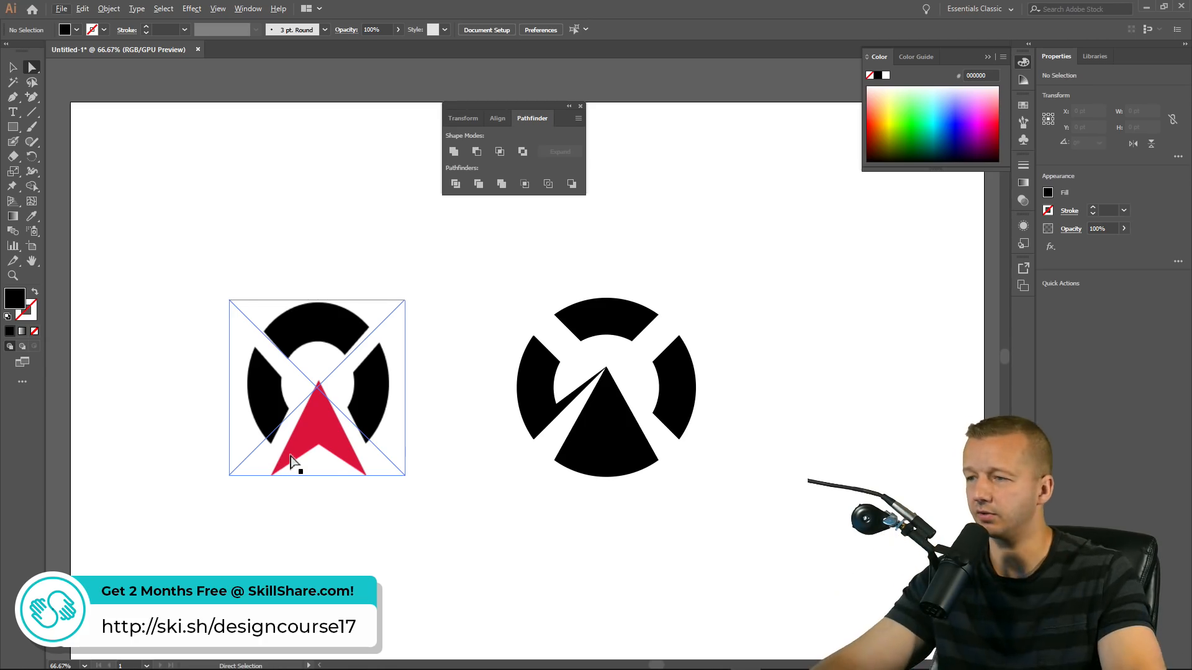
pyautogui.scroll(2, 779, 397)
pyautogui.moveTo(666, 350); pyautogui.dragTo(804, 316)
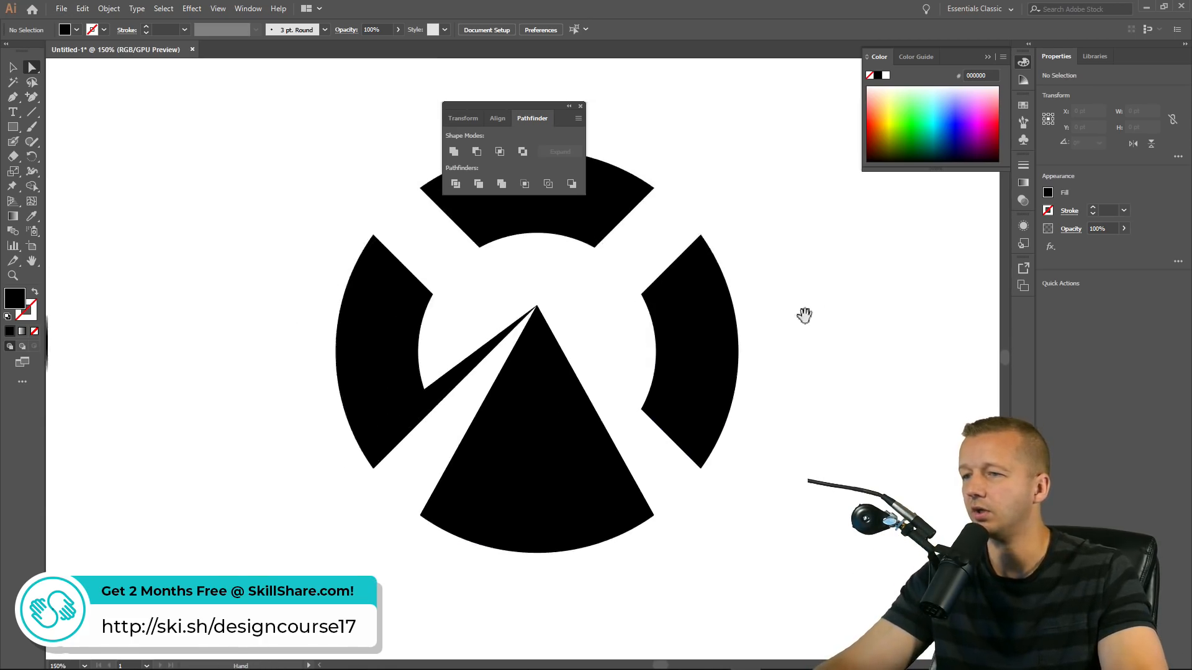
pyautogui.moveTo(500, 321); pyautogui.dragTo(535, 354)
pyautogui.click(522, 375)
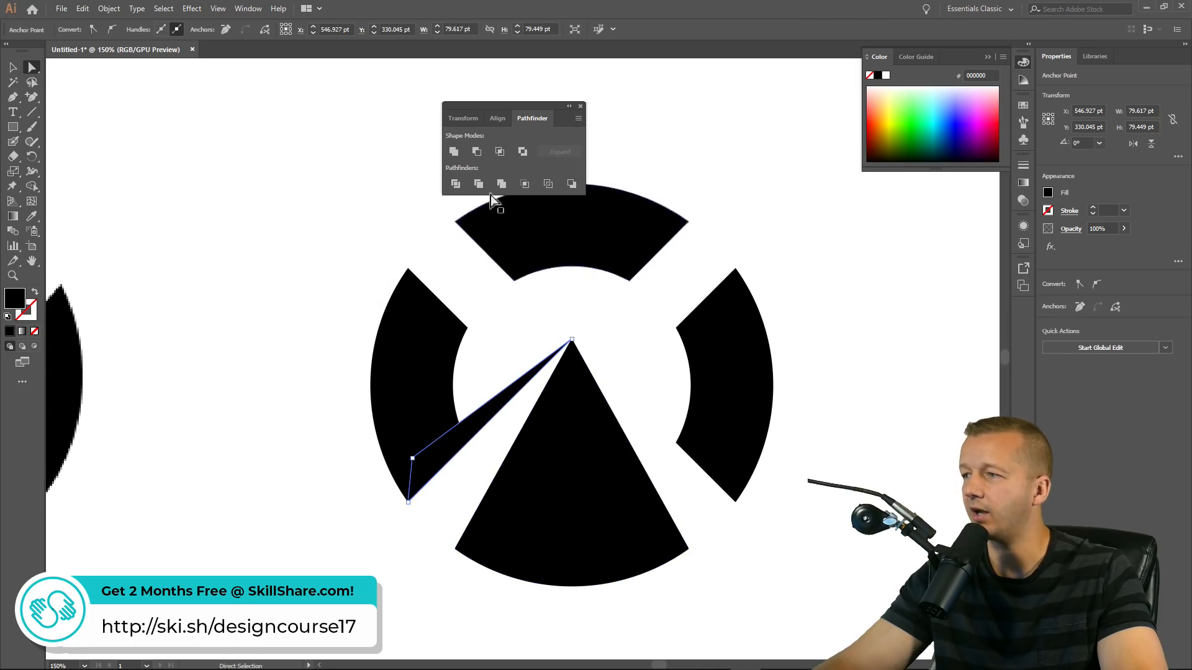
pyautogui.click(248, 8)
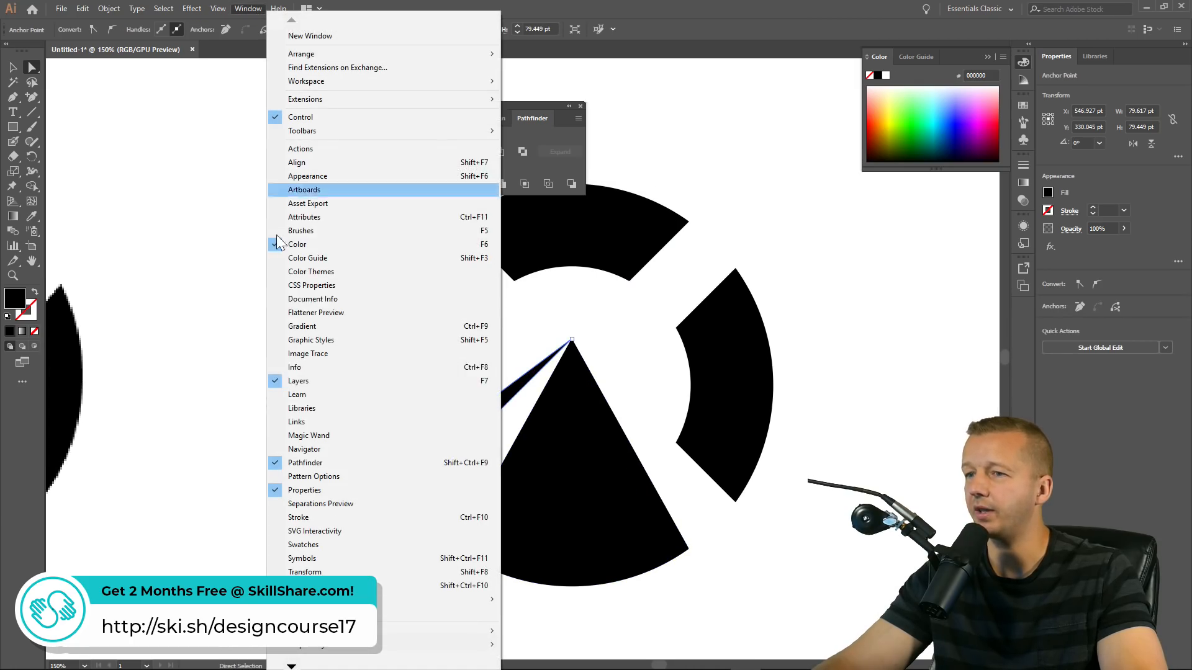
pyautogui.click(298, 380)
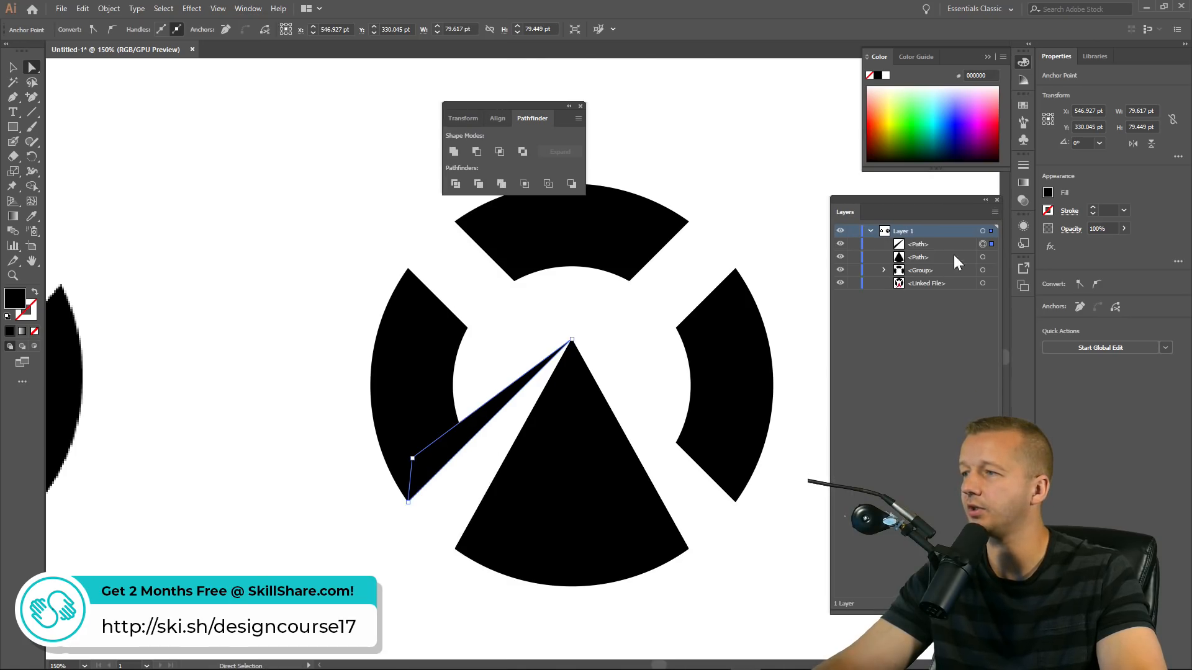
pyautogui.click(839, 243)
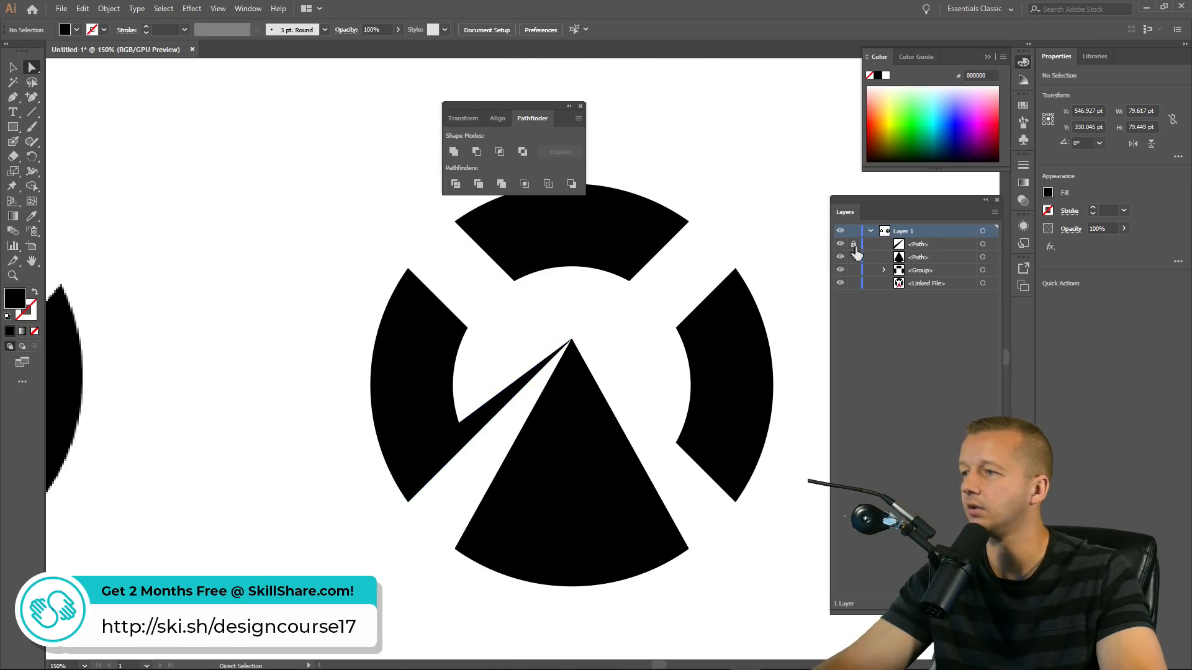
pyautogui.press('v')
pyautogui.scroll(-2, 193, 262)
pyautogui.scroll(1, 195, 256)
pyautogui.moveTo(229, 215); pyautogui.dragTo(386, 225)
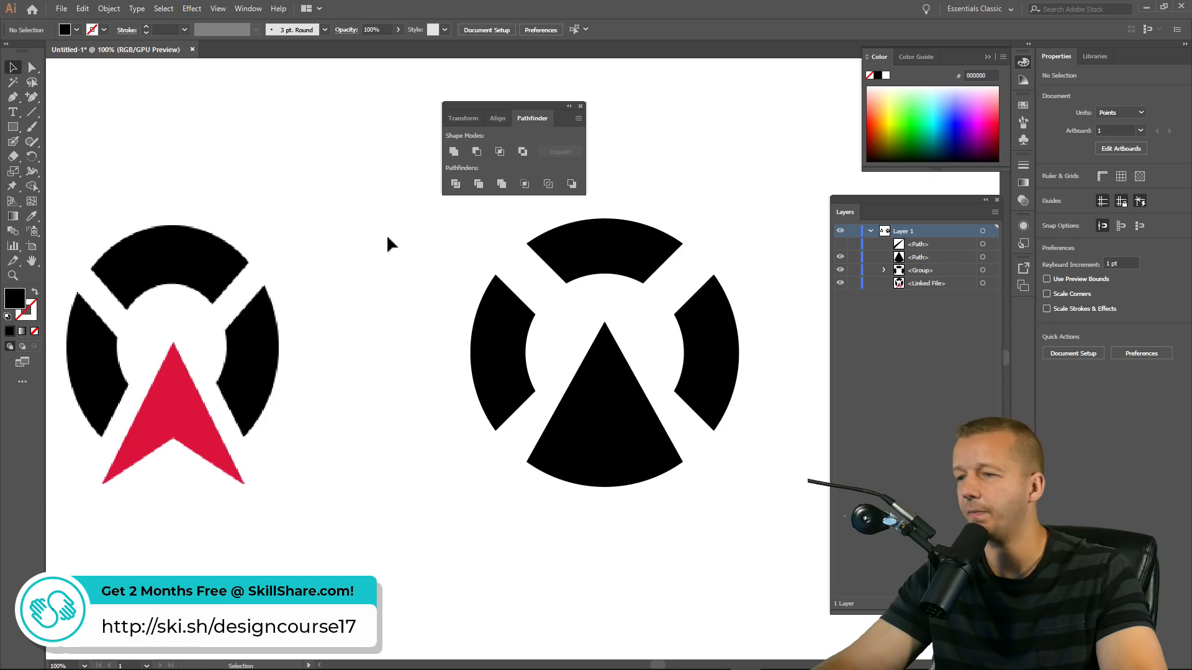
pyautogui.click(13, 98)
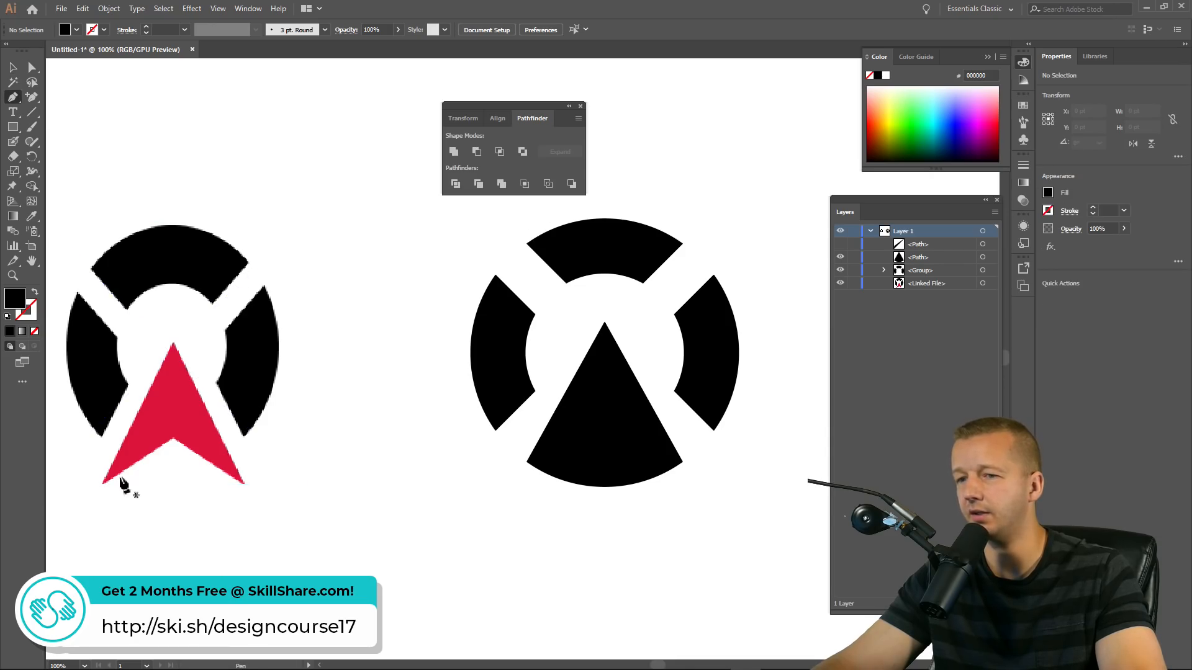
pyautogui.scroll(2, 639, 495)
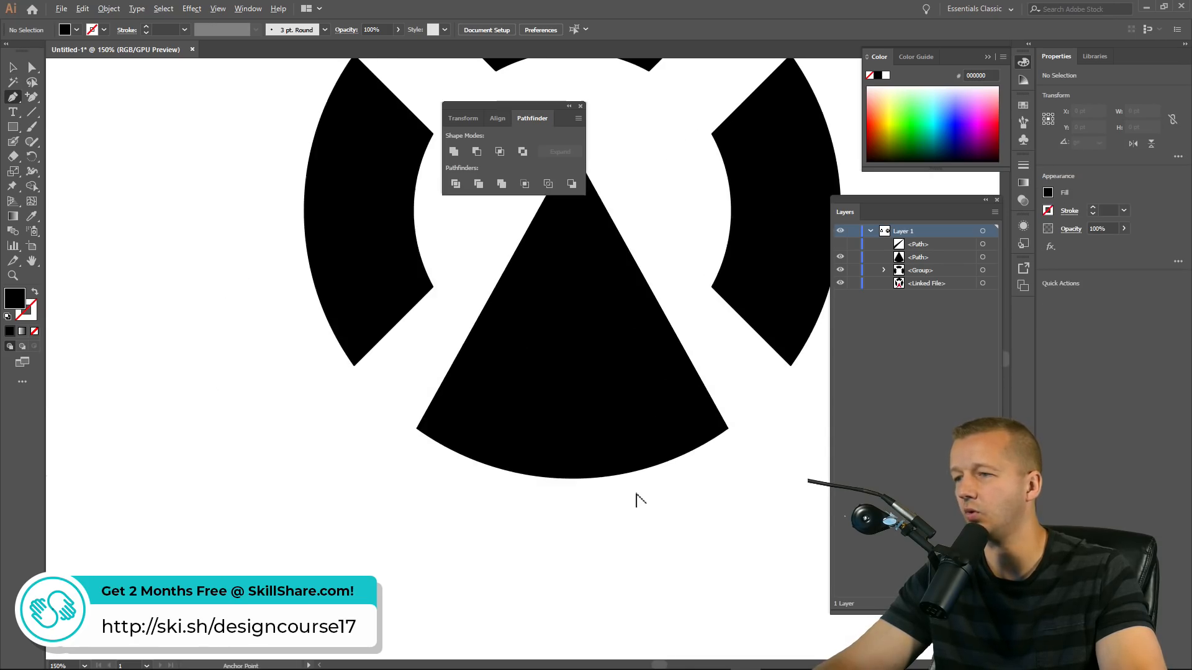
pyautogui.click(416, 428)
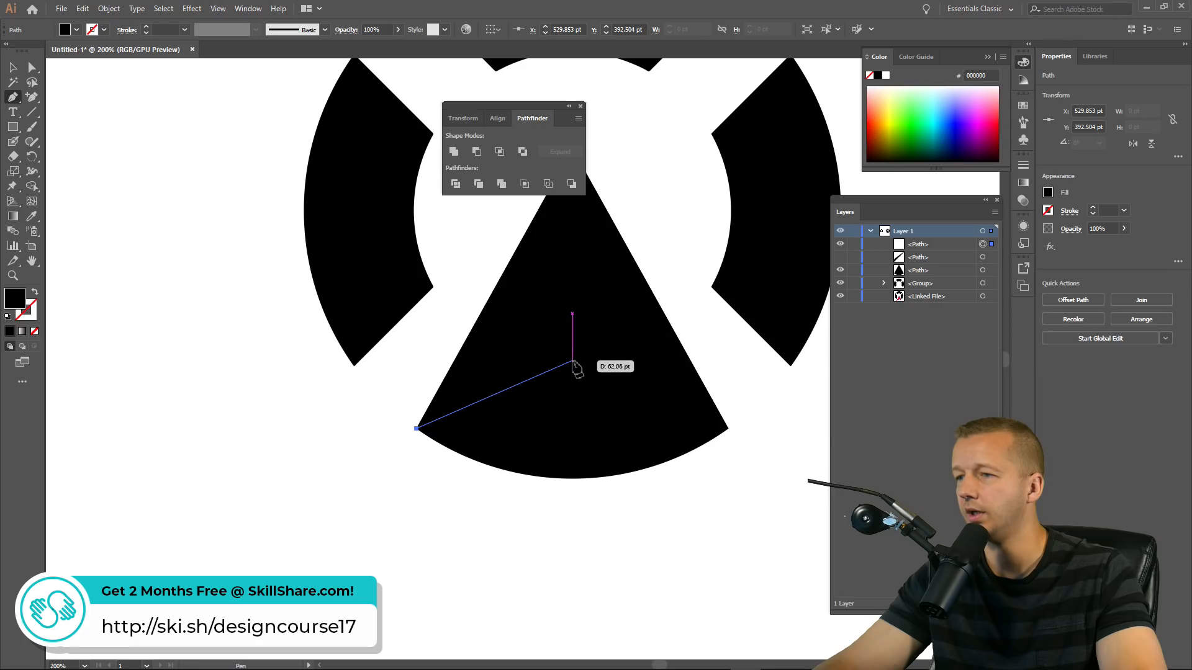
pyautogui.scroll(-1, 572, 371)
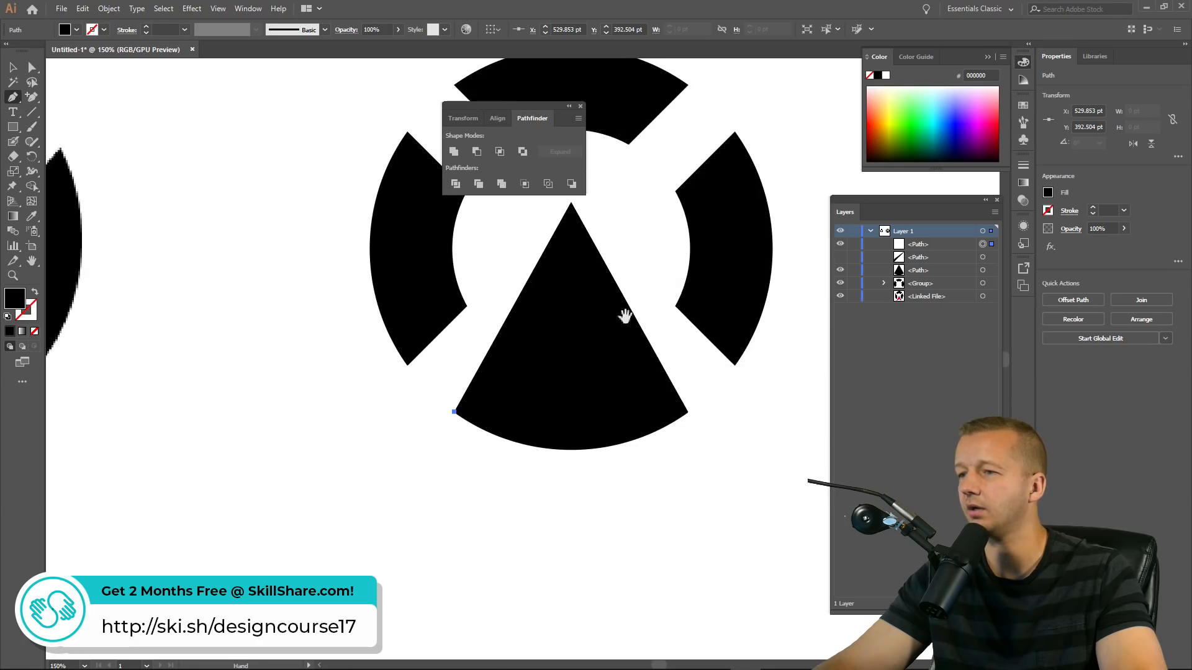
pyautogui.moveTo(621, 312); pyautogui.dragTo(538, 380)
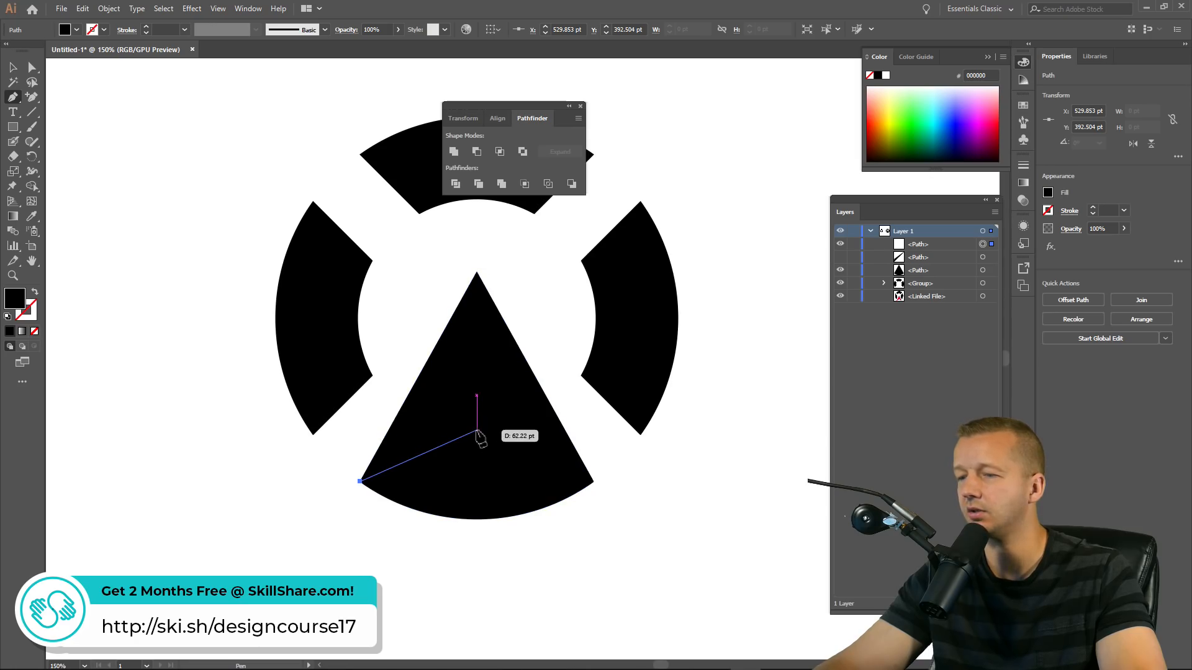
pyautogui.hotkey('ctrl', 'z')
# Draw a circle about 116.5 pt in diameter from the ring's centre, matching its inner edge, and set its opacity to 0%
pyautogui.click(14, 69)
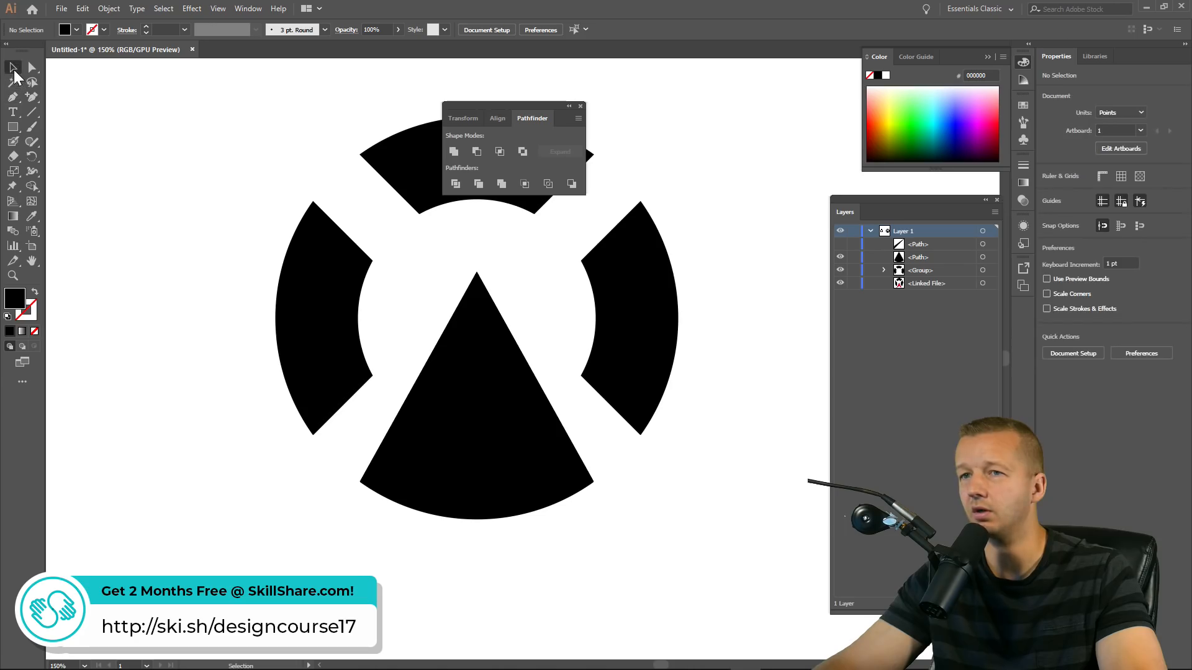
pyautogui.moveTo(19, 128); pyautogui.dragTo(57, 155)
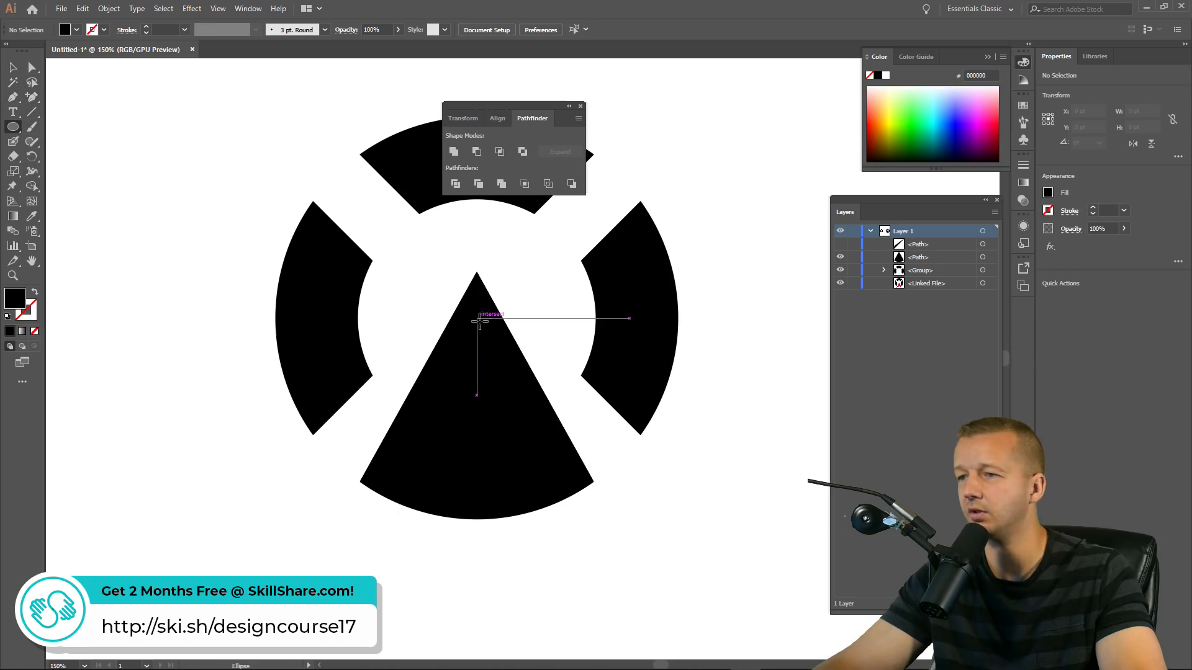
pyautogui.moveTo(477, 319); pyautogui.dragTo(600, 384)
pyautogui.press('v')
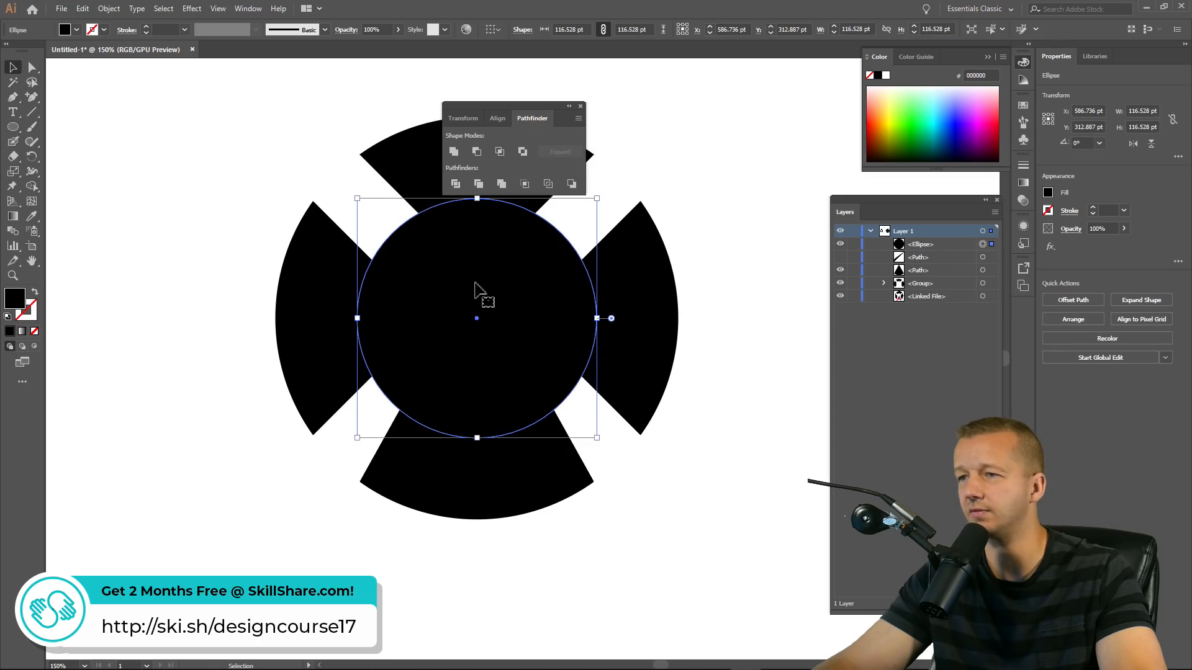
pyautogui.scroll(1, 481, 379)
pyautogui.moveTo(511, 399); pyautogui.dragTo(513, 376)
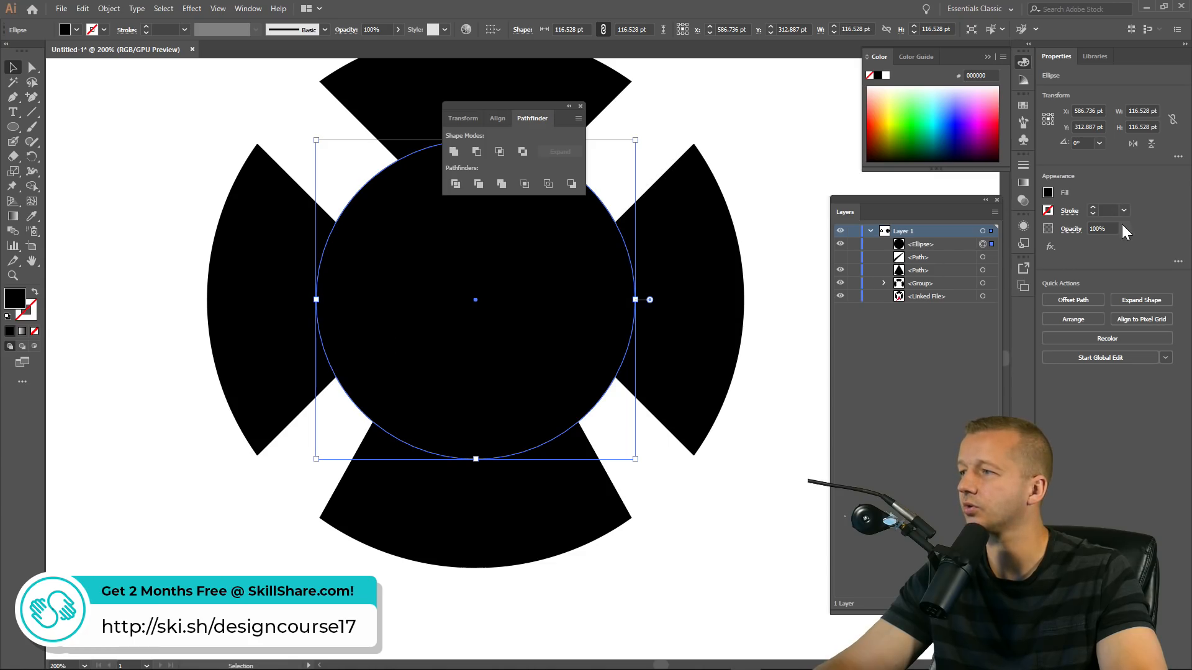
pyautogui.moveTo(1086, 244); pyautogui.dragTo(1049, 244)
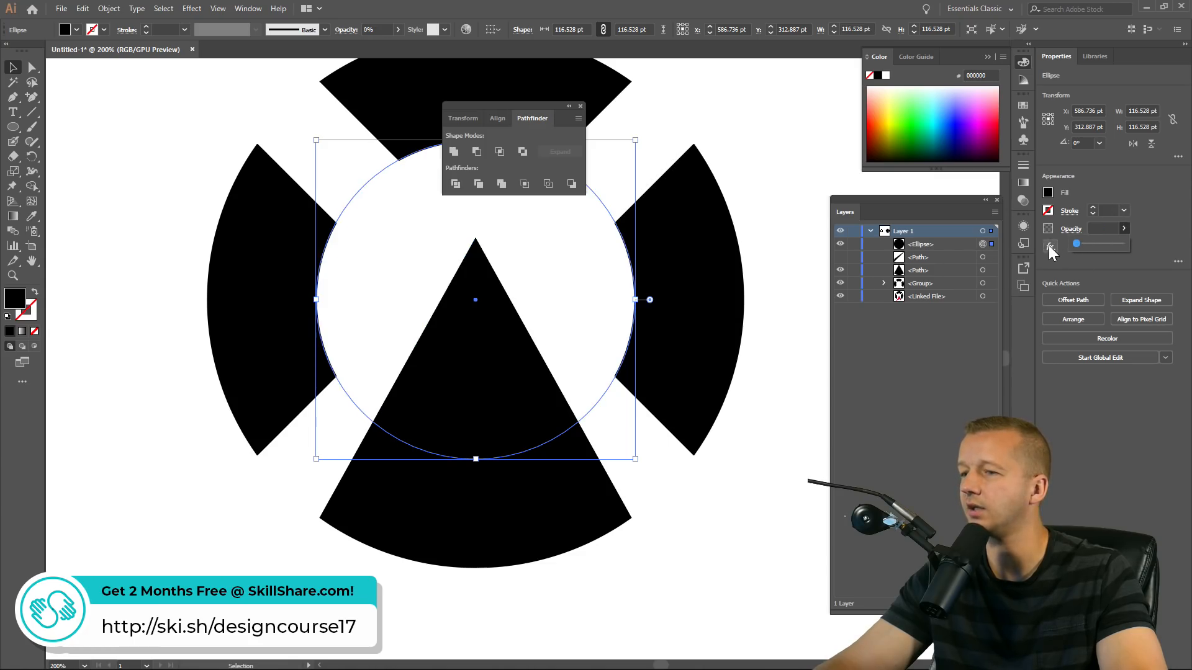
pyautogui.click(33, 67)
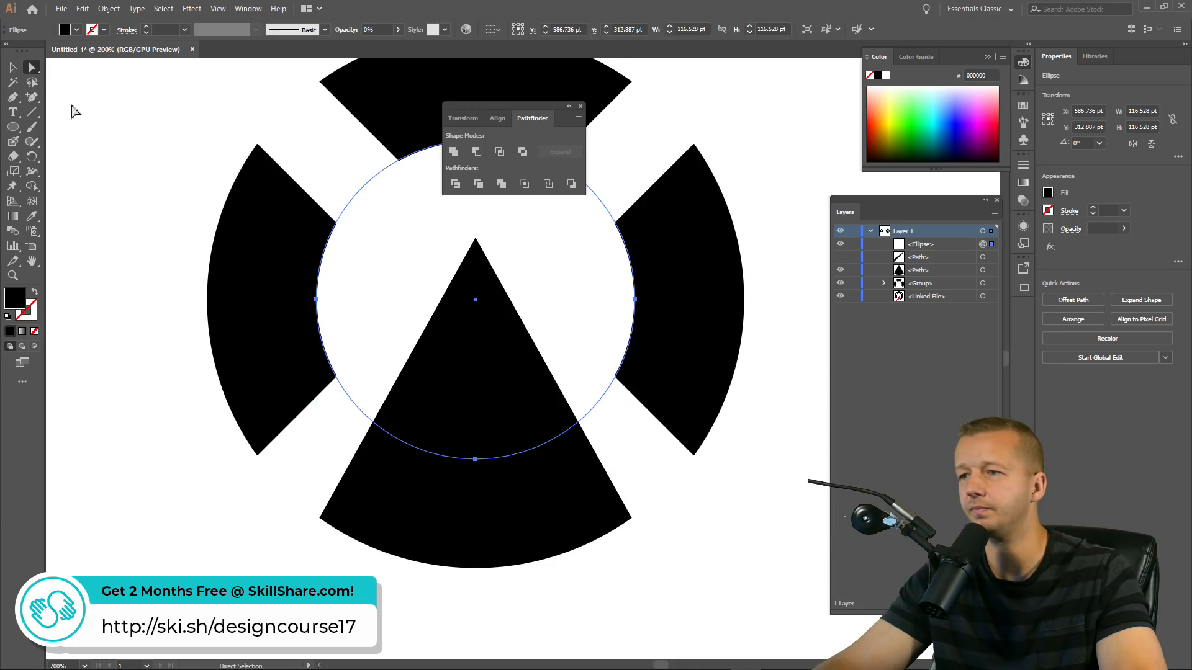
pyautogui.click(73, 111)
pyautogui.press('p')
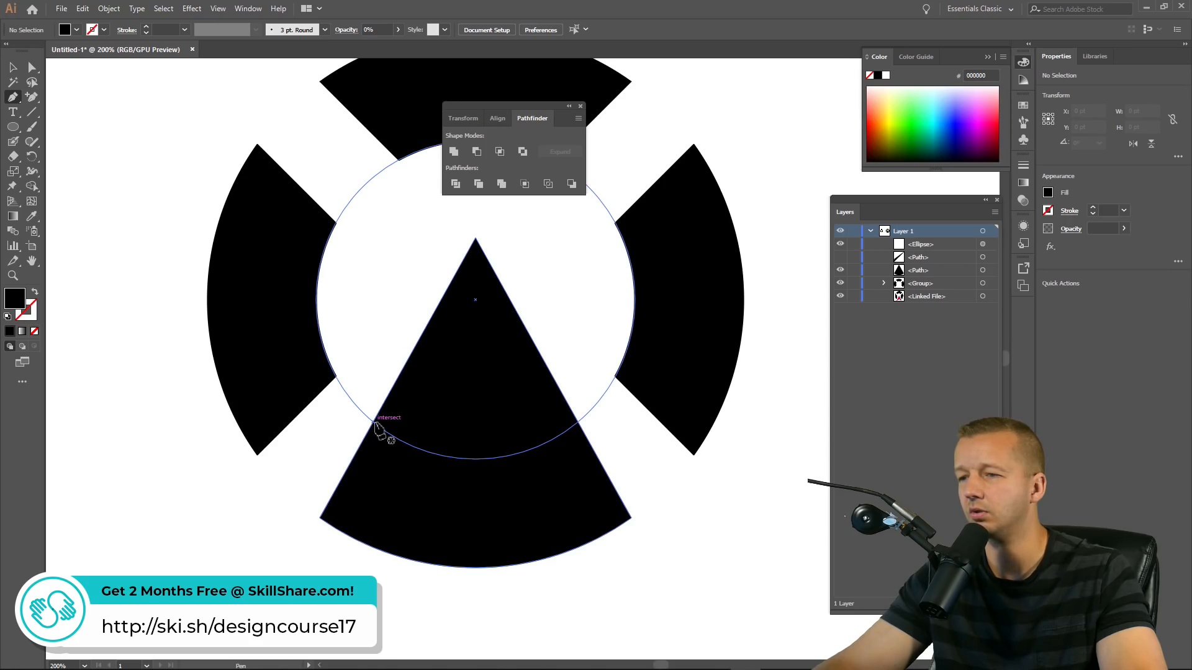
pyautogui.click(320, 517)
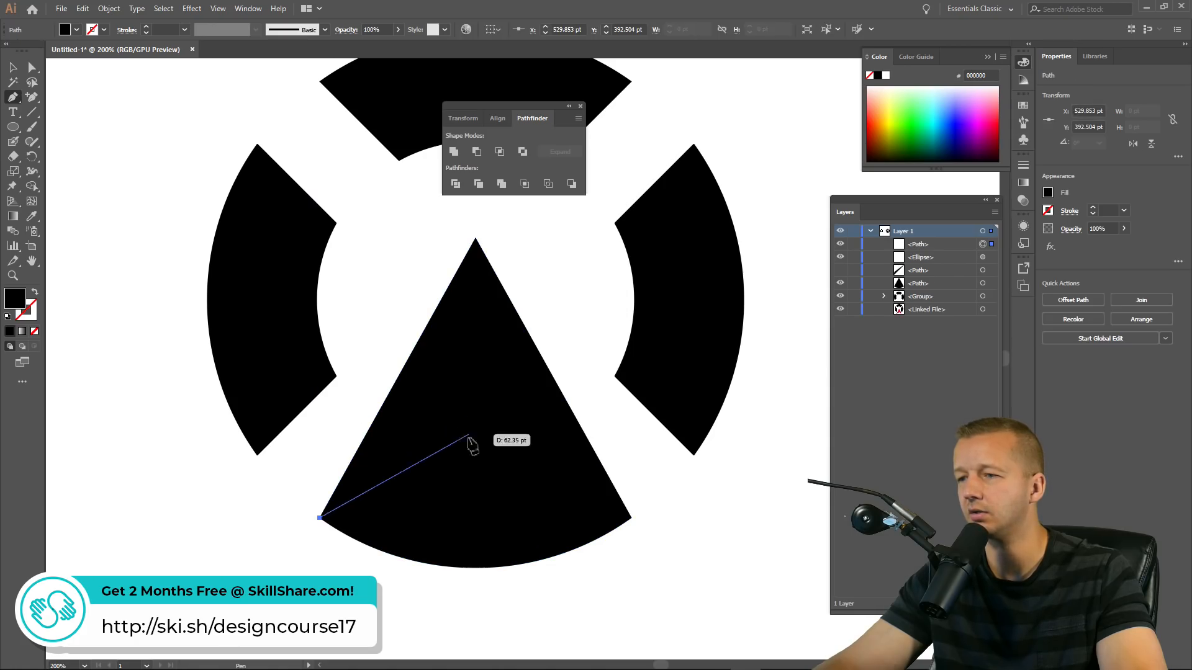
pyautogui.hotkey('ctrl', 'z')
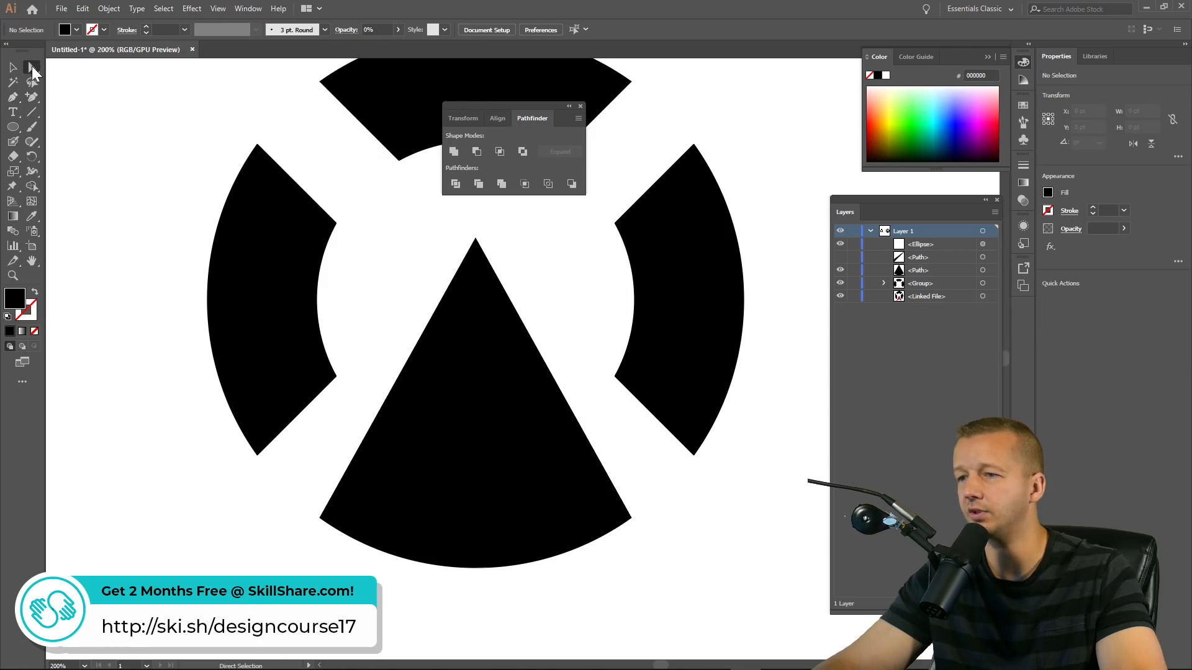
# Fill the transparent inner circle with red E60000 and set its opacity to 46%
pyautogui.click(580, 384)
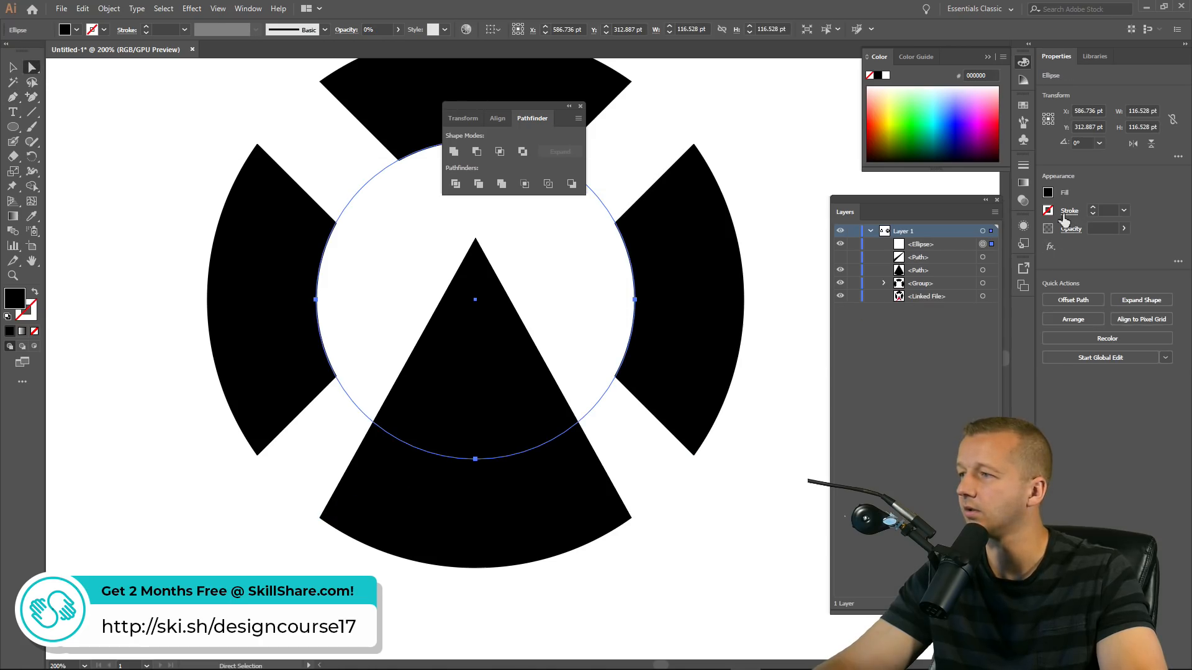
pyautogui.moveTo(915, 124); pyautogui.dragTo(868, 127)
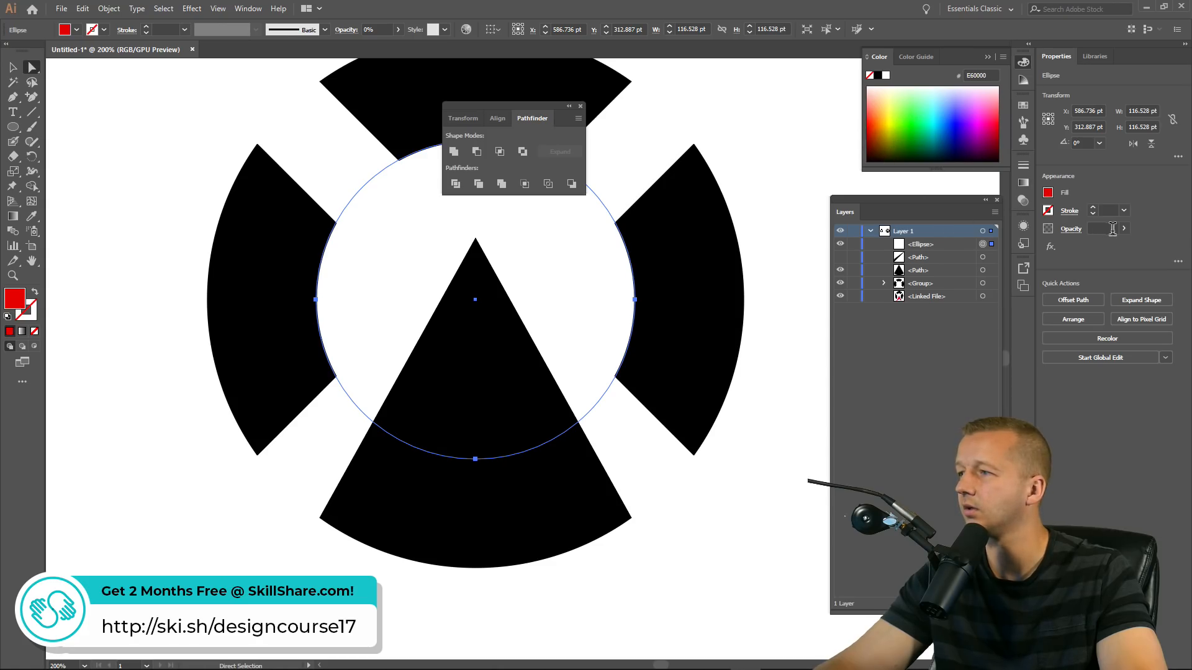
pyautogui.click(1098, 248)
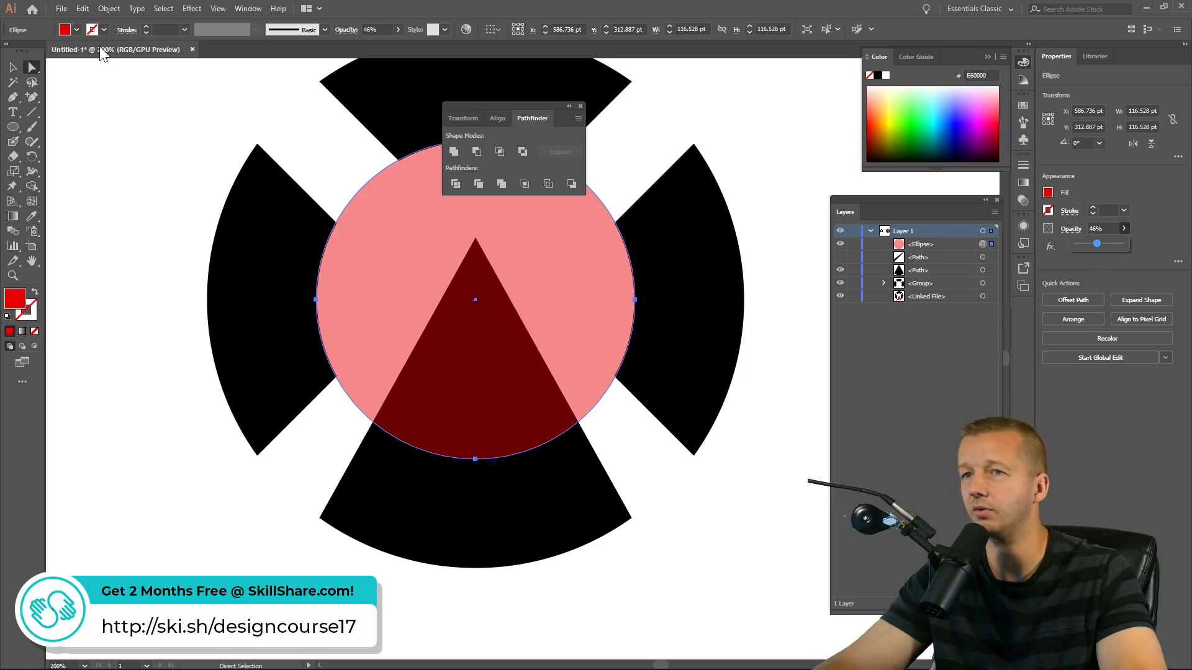
# Draw a closed Pen shape from the wedge's lower corners up to the circle's bottom anchor, enclosing the wedge's curved base
pyautogui.click(10, 69)
pyautogui.click(56, 93)
pyautogui.press('p')
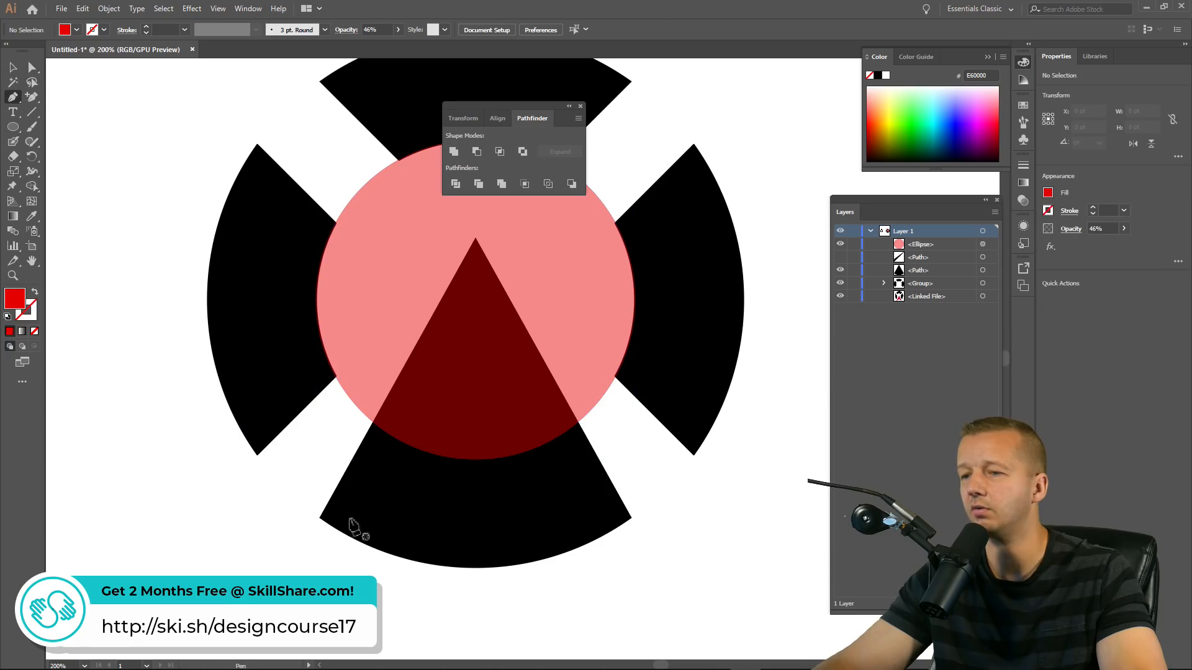
pyautogui.click(320, 518)
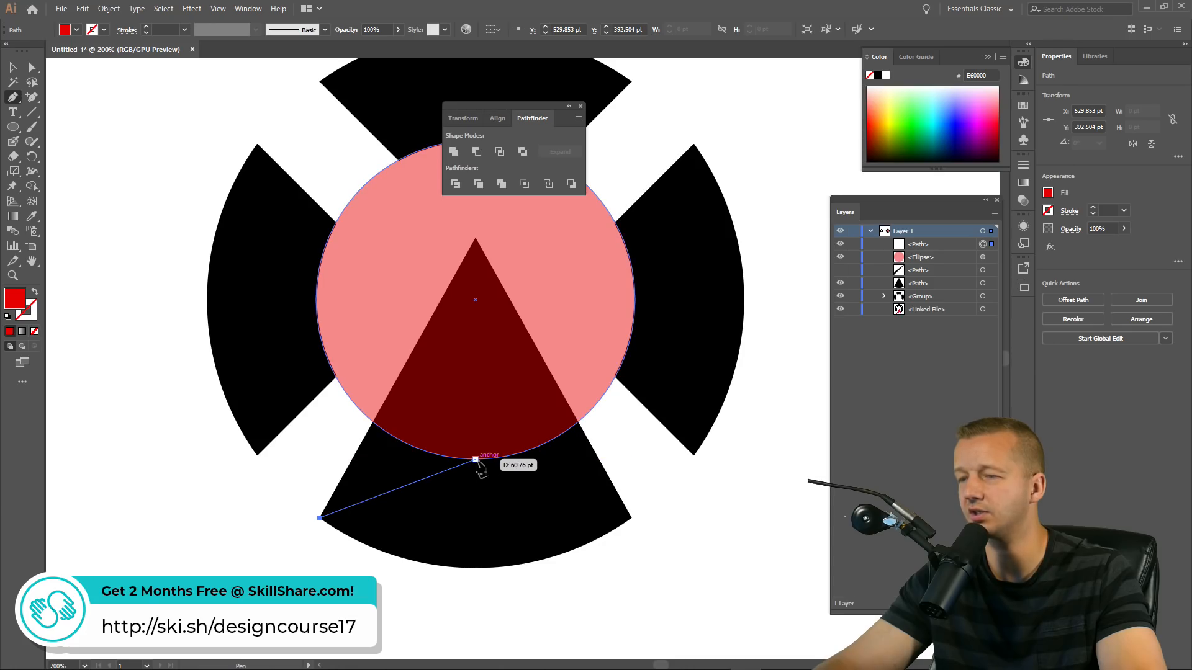
pyautogui.click(475, 459)
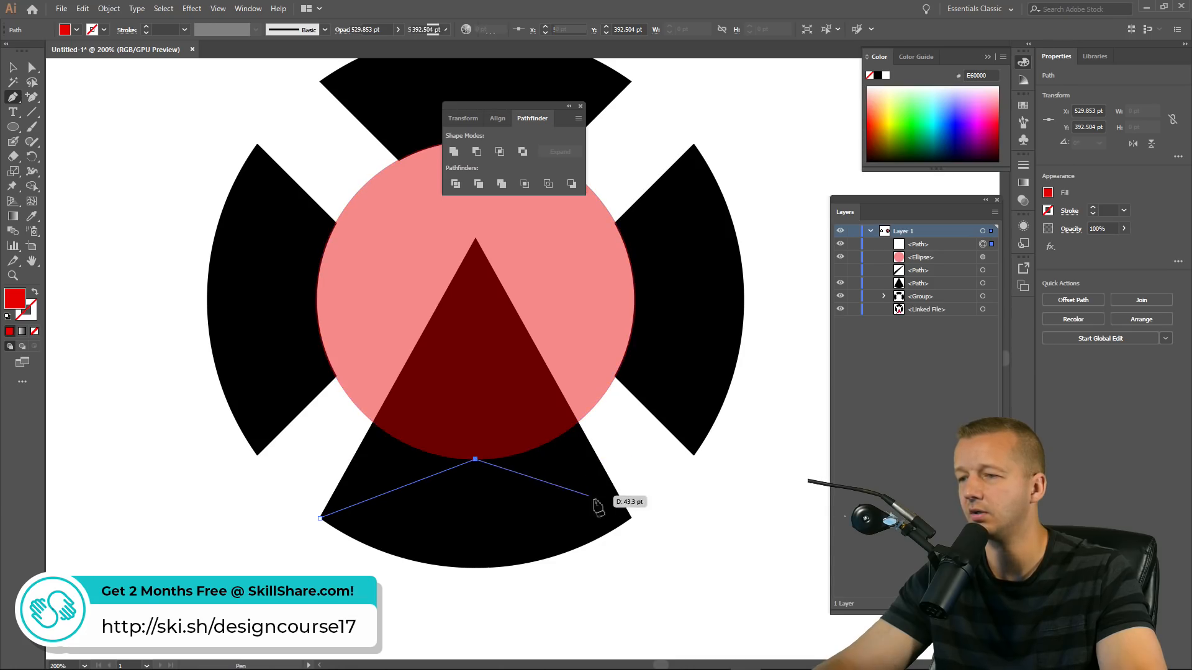
pyautogui.click(631, 517)
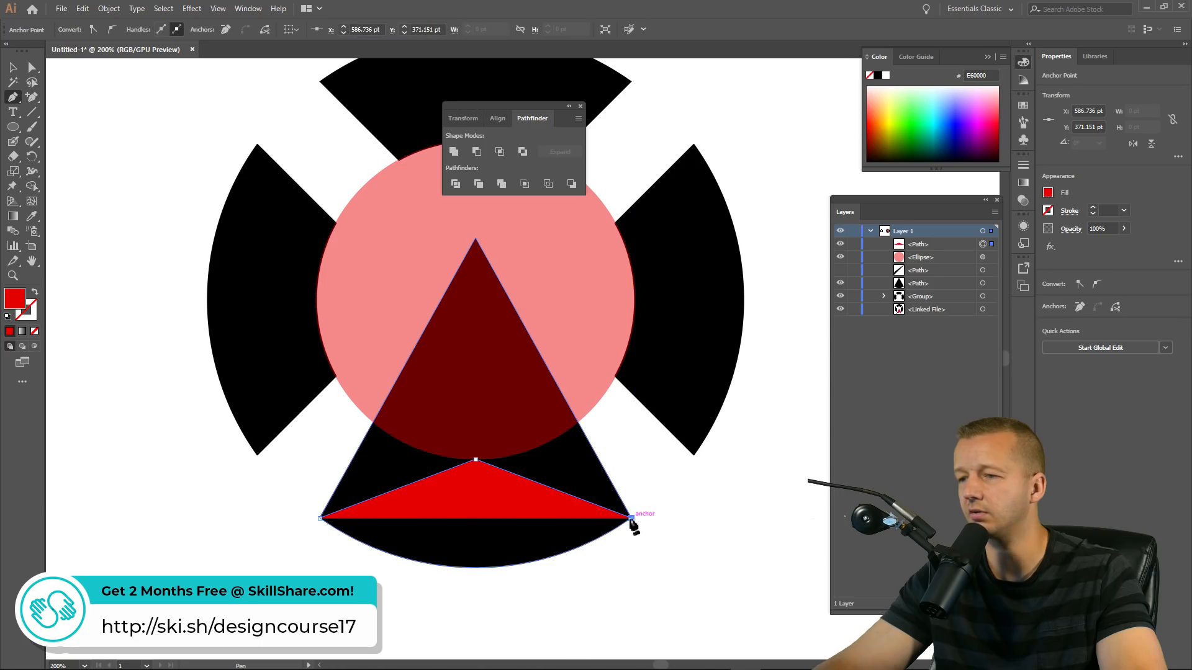
pyautogui.click(643, 548)
pyautogui.click(482, 602)
pyautogui.click(306, 560)
pyautogui.click(319, 519)
# Subtract the red cutting shape from the black wedge to form a notched arrow
pyautogui.click(31, 67)
pyautogui.click(475, 475)
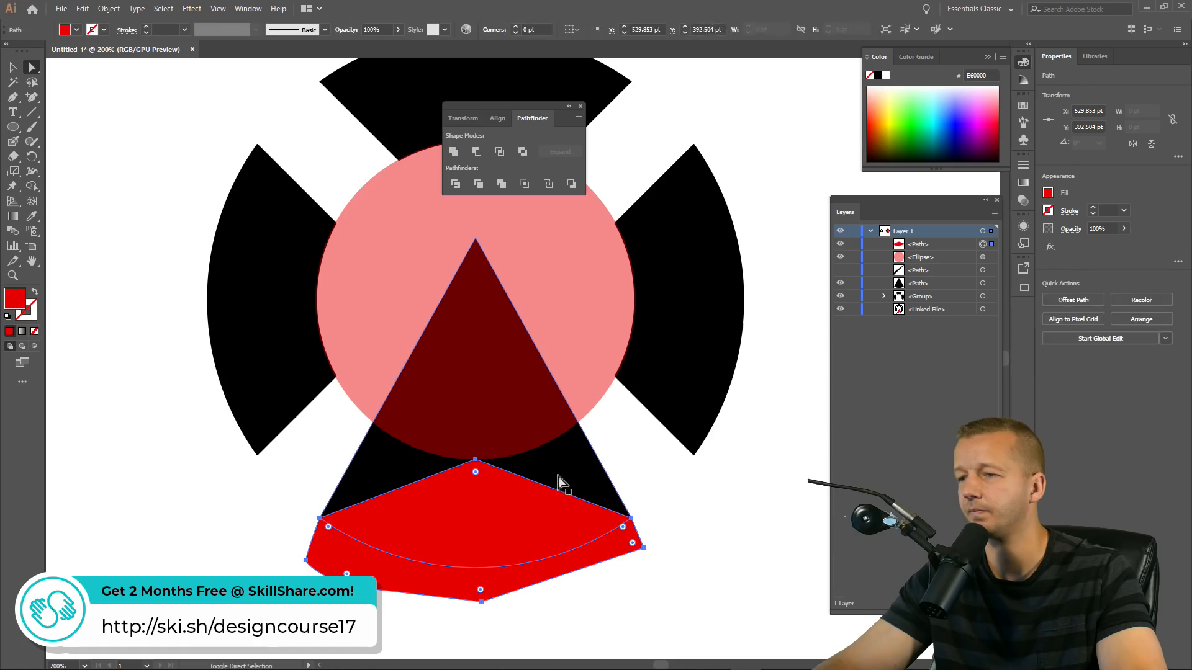
pyautogui.keyDown('shift'); pyautogui.click(558, 486); pyautogui.keyUp('shift')
pyautogui.click(476, 152)
pyautogui.click(96, 212)
# Delete the semi-transparent red circle and close the Pathfinder panel
pyautogui.click(540, 274)
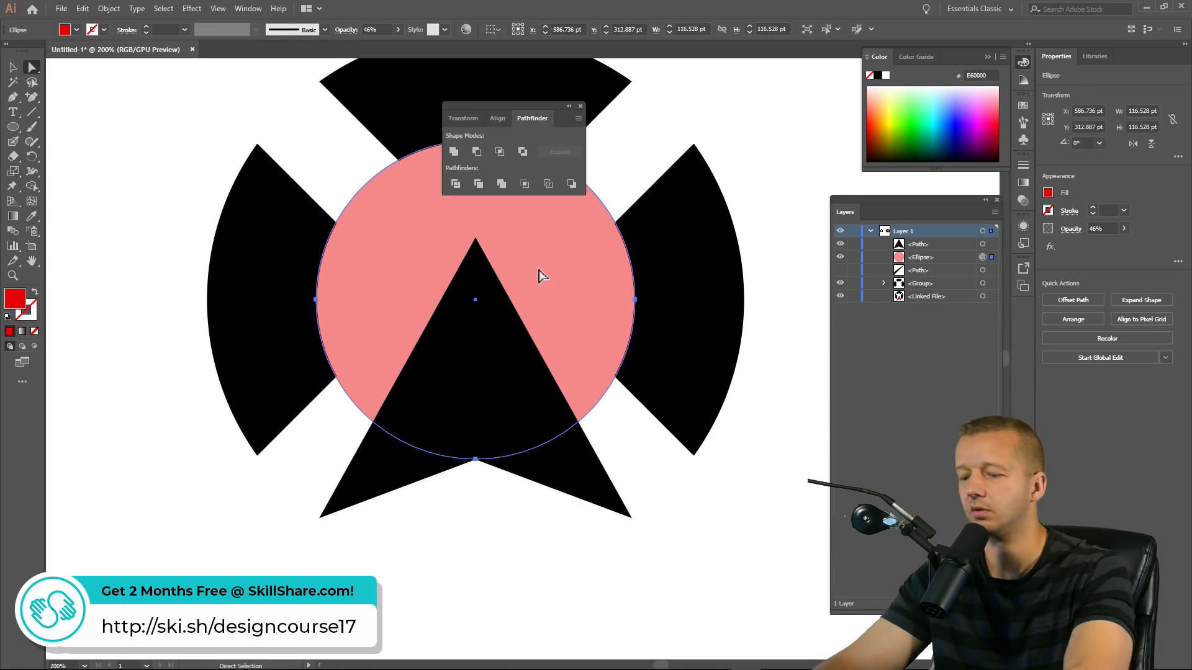
pyautogui.press('Delete')
pyautogui.scroll(-2, 579, 290)
pyautogui.scroll(-1, 581, 283)
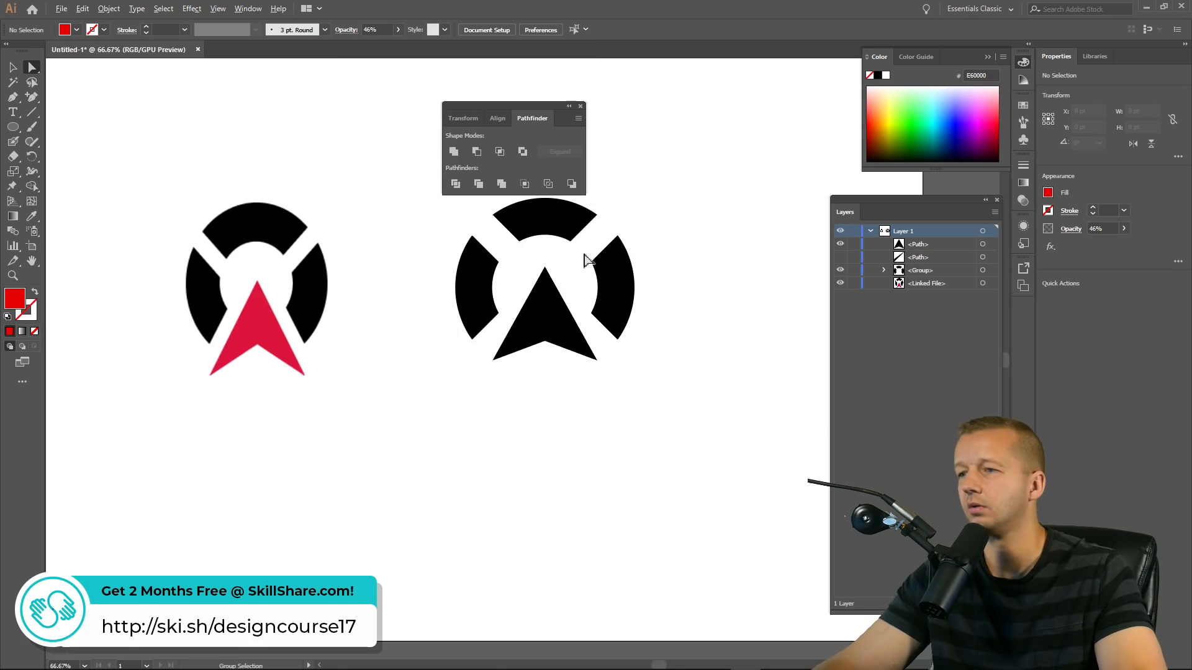
pyautogui.click(581, 105)
pyautogui.moveTo(516, 125); pyautogui.dragTo(543, 152)
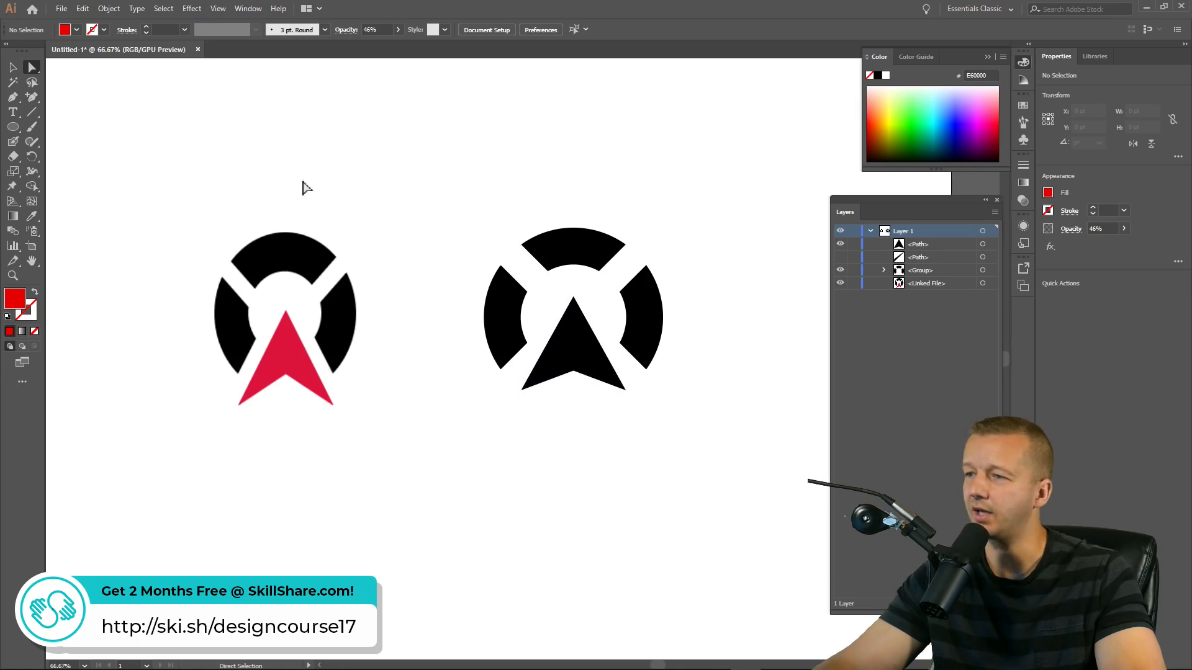
# Try lowering the arrow's top anchor point to shorten its tip, and undo the change
pyautogui.moveTo(601, 311); pyautogui.dragTo(601, 311)
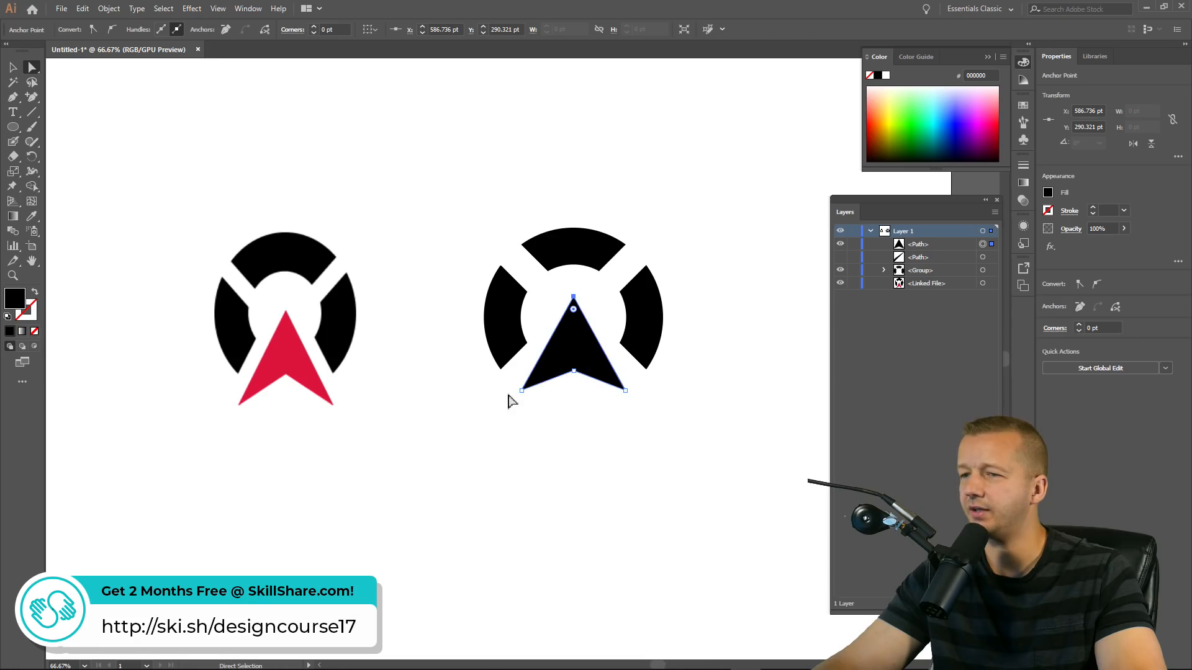
pyautogui.click(285, 447)
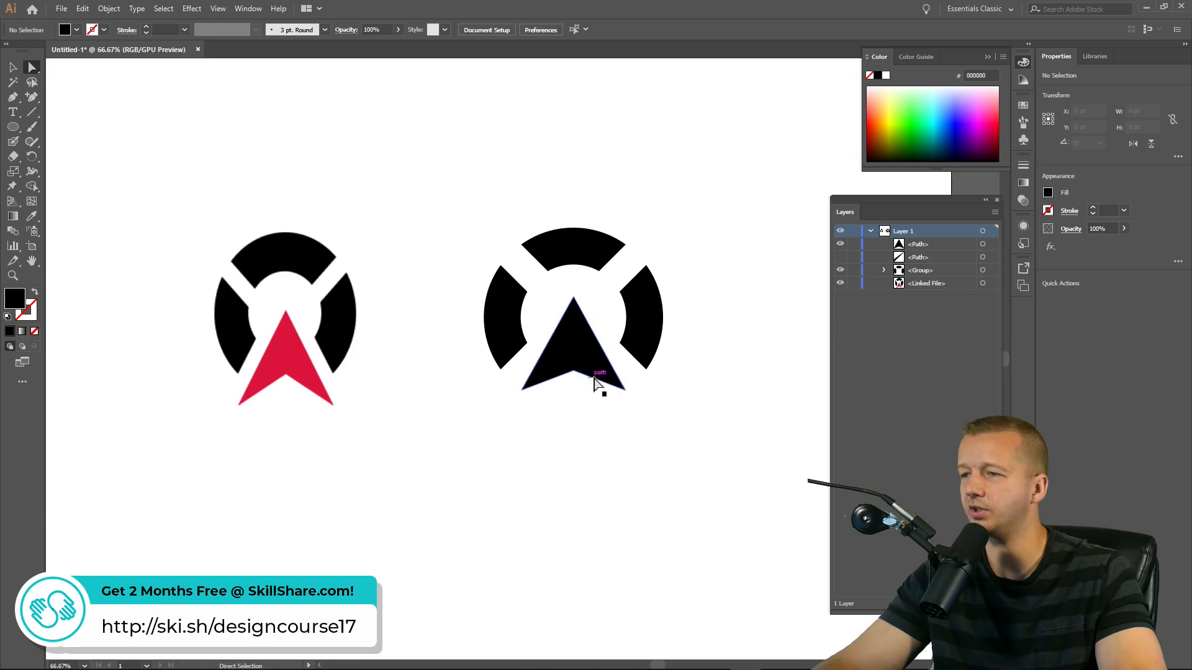
pyautogui.moveTo(575, 299); pyautogui.dragTo(574, 317)
pyautogui.click(646, 213)
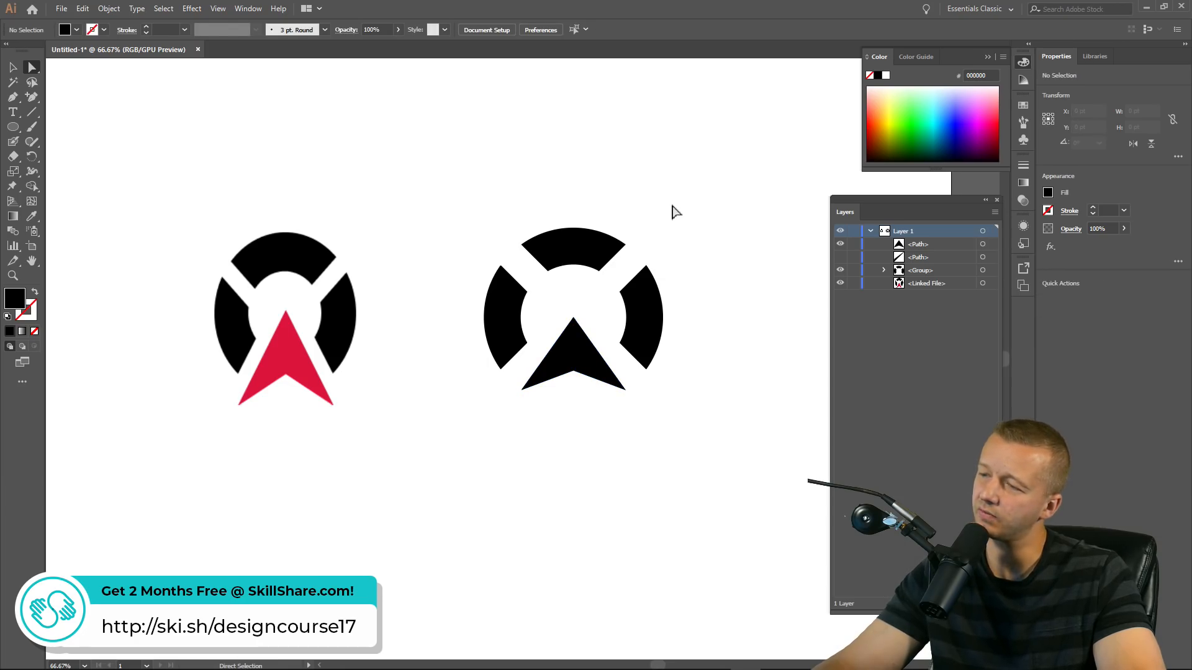
pyautogui.hotkey('ctrl', 'z')
pyautogui.click(652, 221)
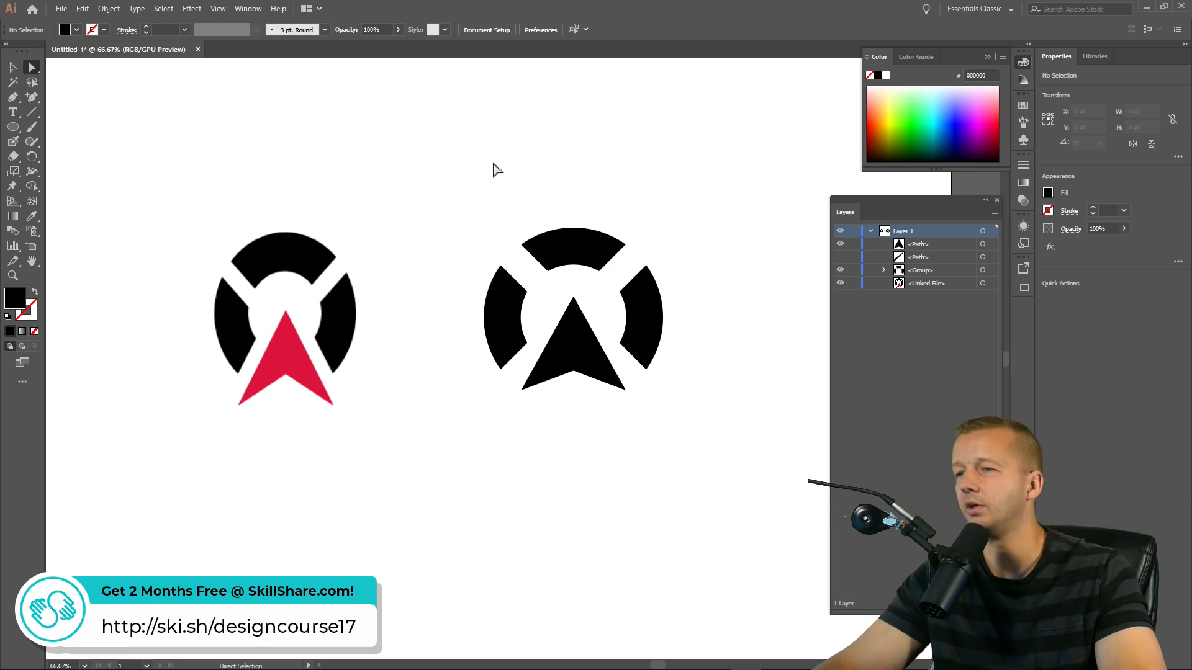
# Fill the notched arrow with the crimson DC143C sampled from the reference logo's arrow
pyautogui.click(582, 355)
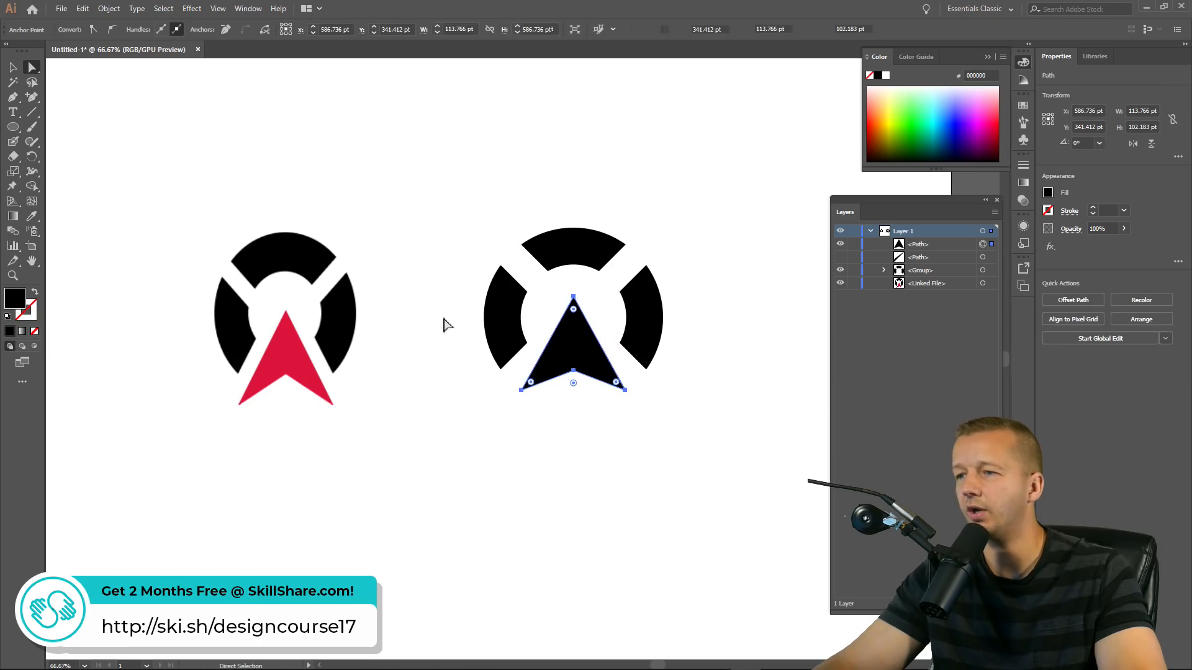
pyautogui.click(32, 216)
pyautogui.click(304, 350)
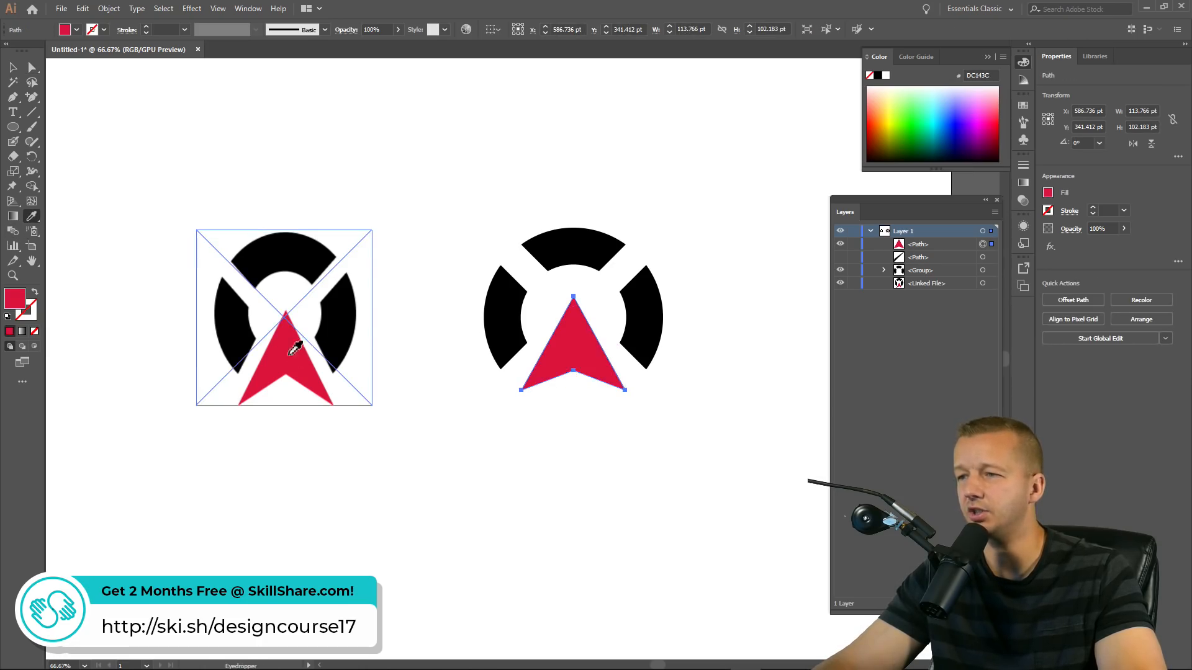
pyautogui.click(29, 70)
pyautogui.click(273, 220)
pyautogui.scroll(-1, 273, 219)
pyautogui.moveTo(298, 178); pyautogui.dragTo(366, 234)
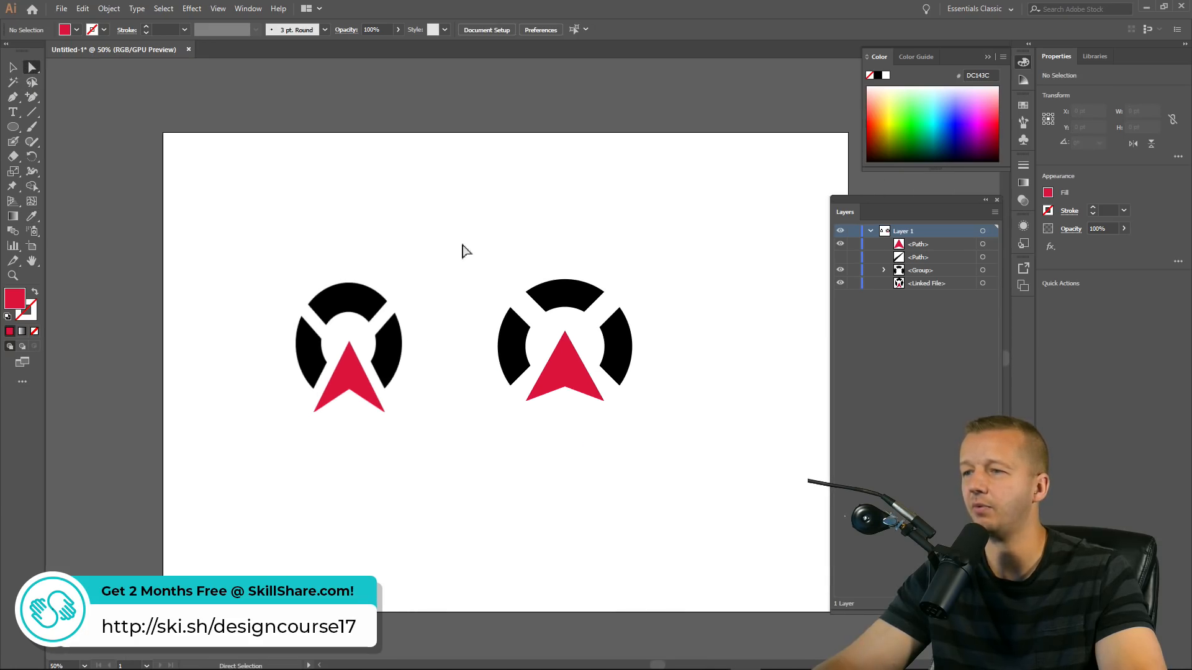
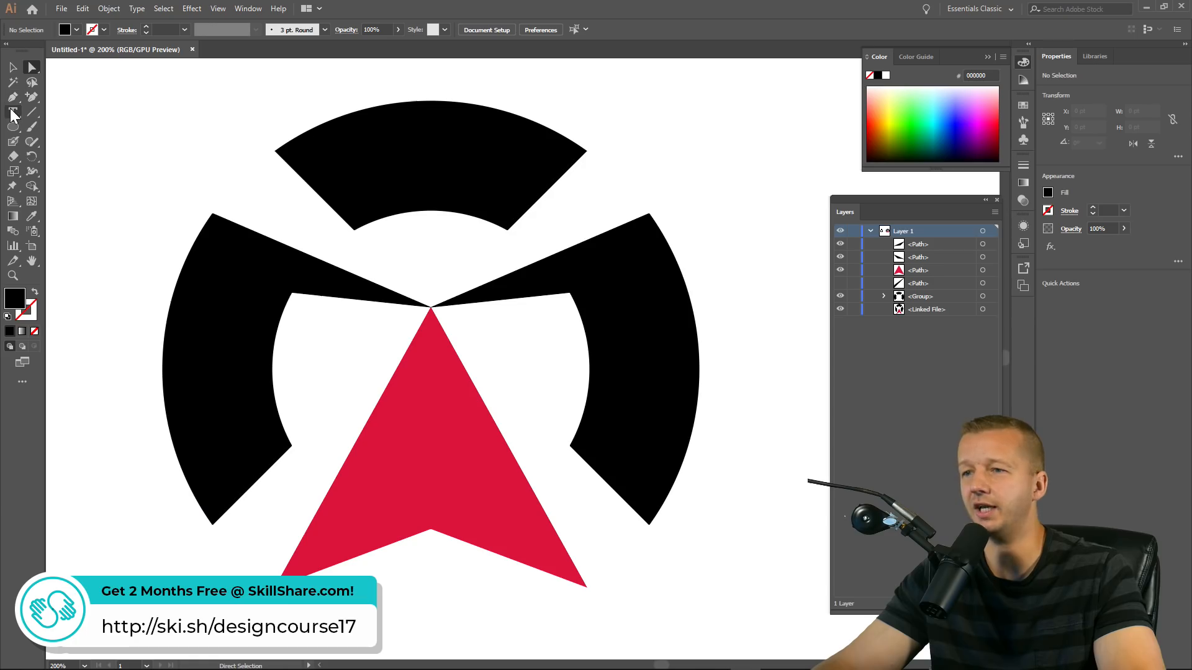
# Draw a circle about 115.9 pt in diameter from the ring's centre and paste a copy in front, hiding the lower circle
pyautogui.click(15, 129)
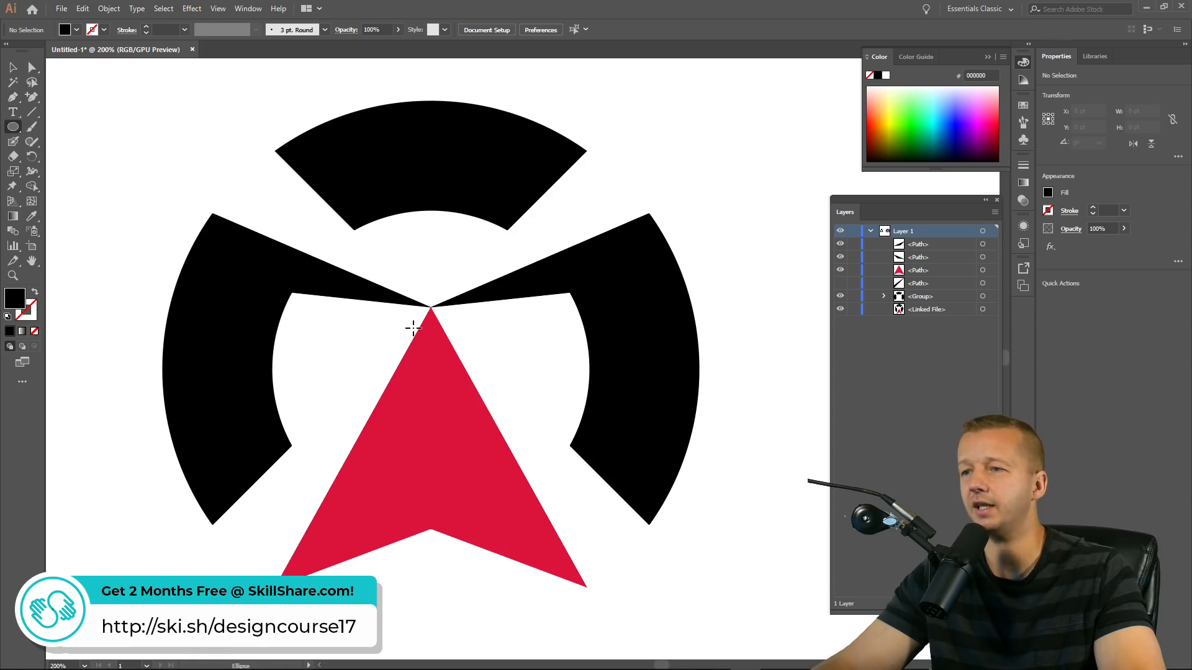
pyautogui.moveTo(431, 369); pyautogui.dragTo(591, 463)
pyautogui.press('v')
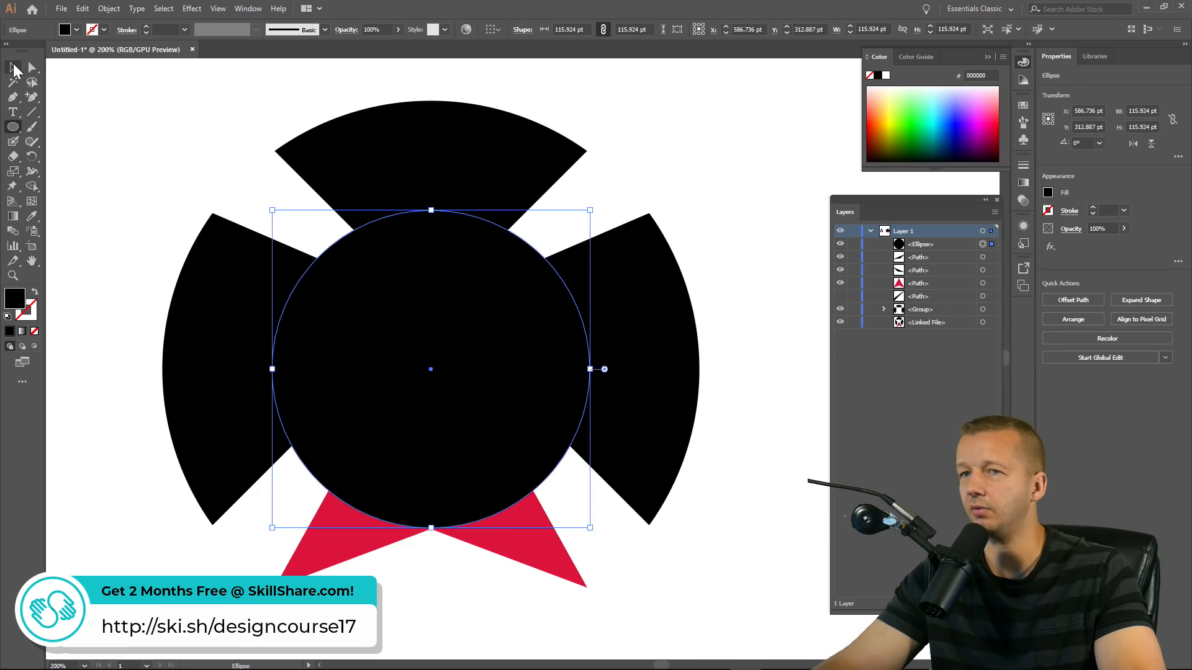
pyautogui.hotkey('ctrl', 'c')
pyautogui.hotkey('ctrl', 'f')
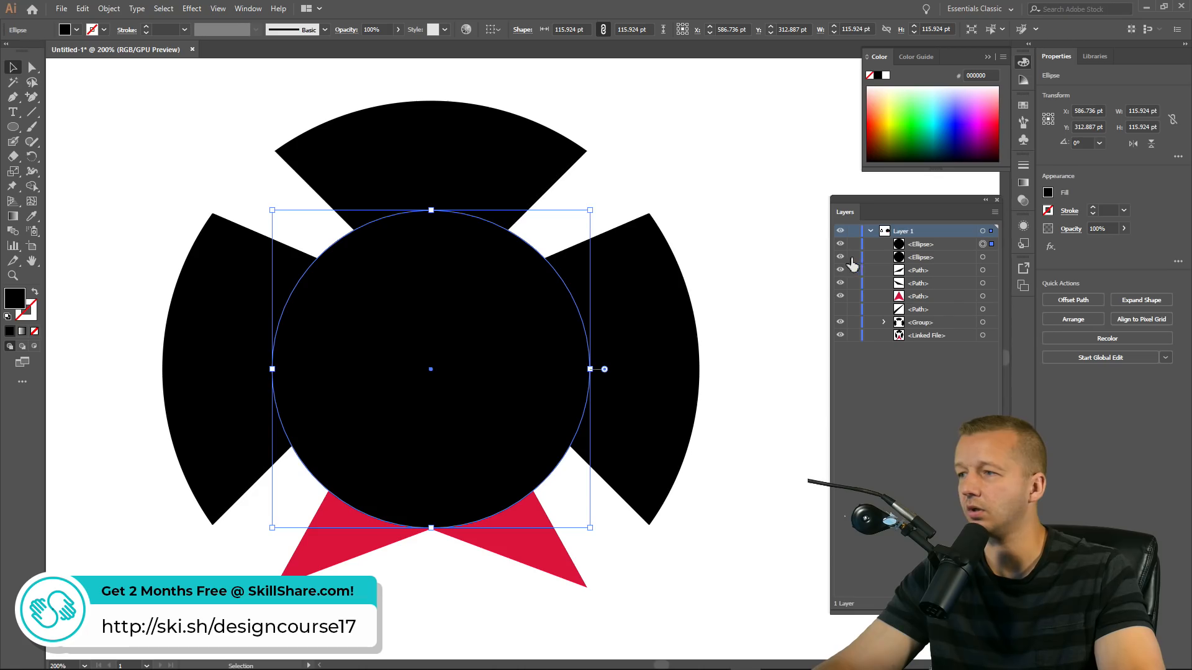
pyautogui.click(149, 195)
# Subtract the visible circle from the left ring segment's tapered extension using Pathfinder's Minus Front
pyautogui.click(316, 282)
pyautogui.keyDown('shift'); pyautogui.click(301, 273); pyautogui.keyUp('shift')
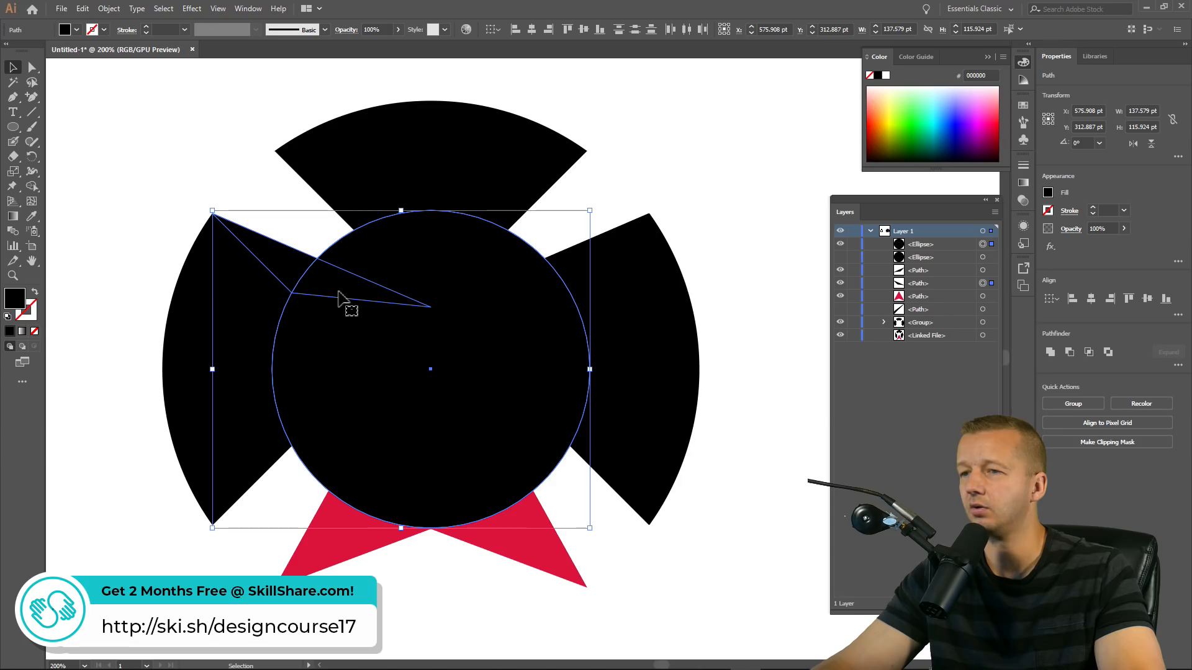
pyautogui.click(243, 10)
pyautogui.click(320, 461)
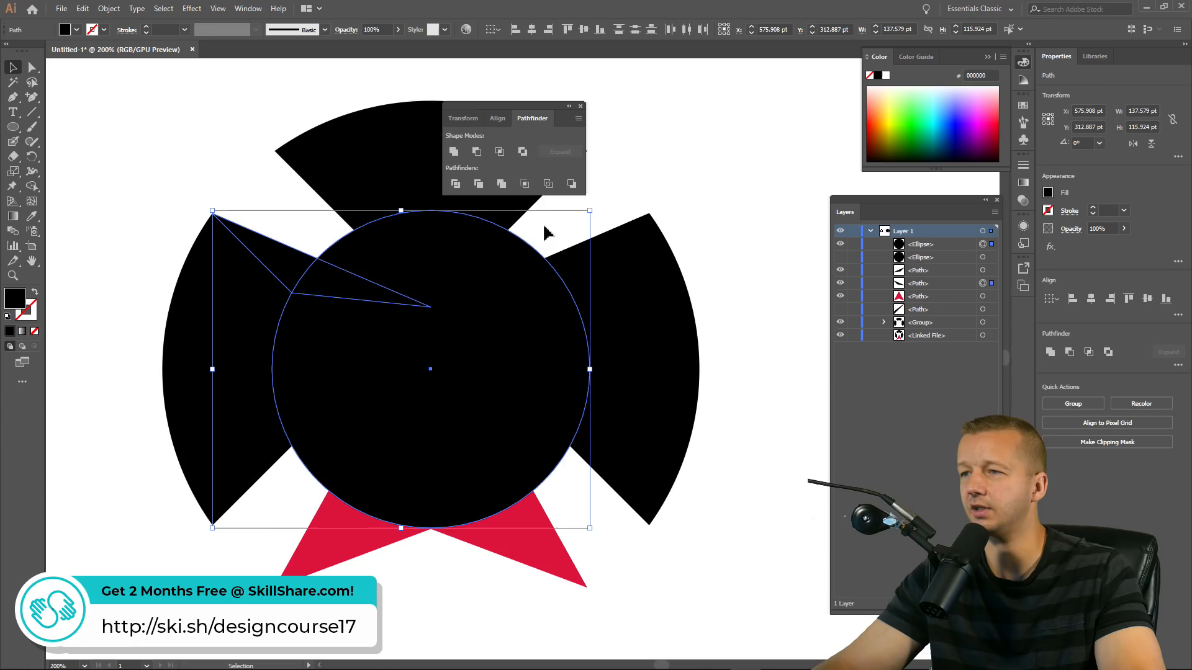
pyautogui.click(475, 151)
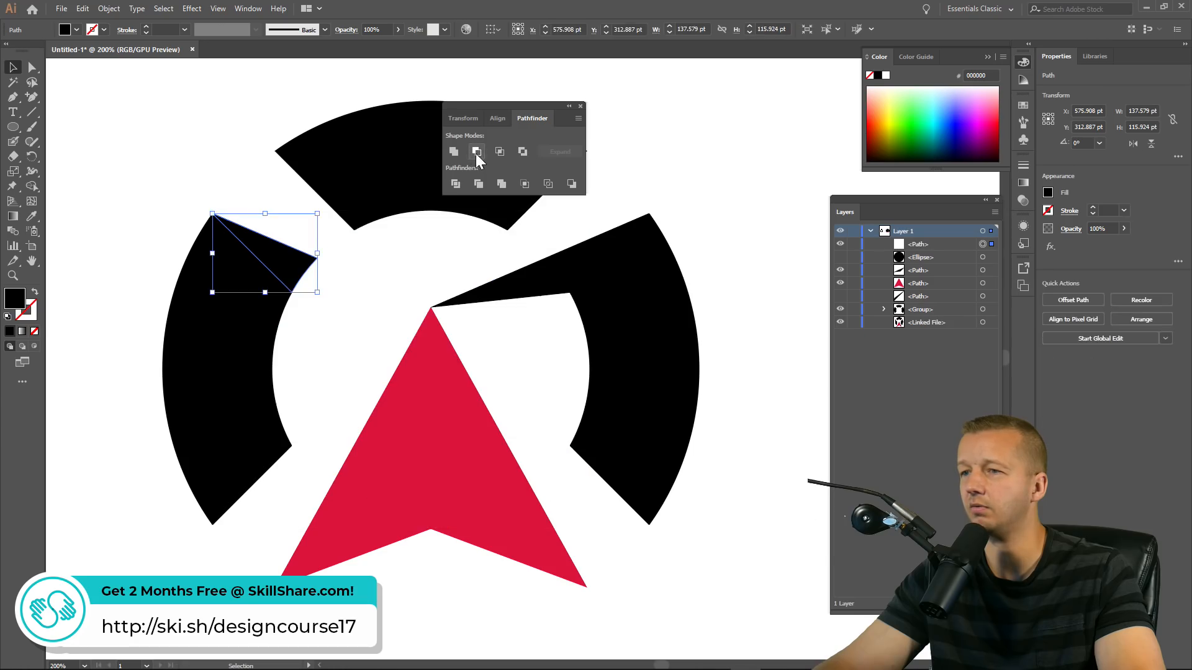
pyautogui.click(154, 122)
# Replace the right segment's tapered extension with a reflected copy of the trimmed left piece, and close the Pathfinder panel
pyautogui.moveTo(524, 283); pyautogui.dragTo(295, 260)
pyautogui.rightClick(295, 260)
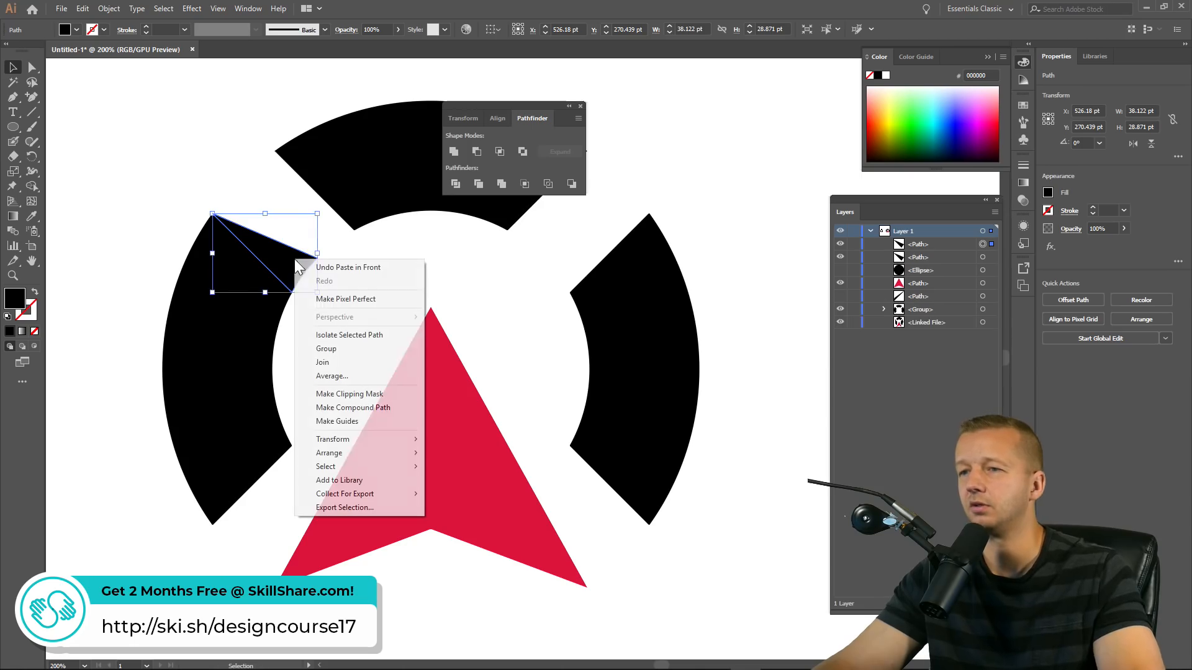
pyautogui.moveTo(421, 440)
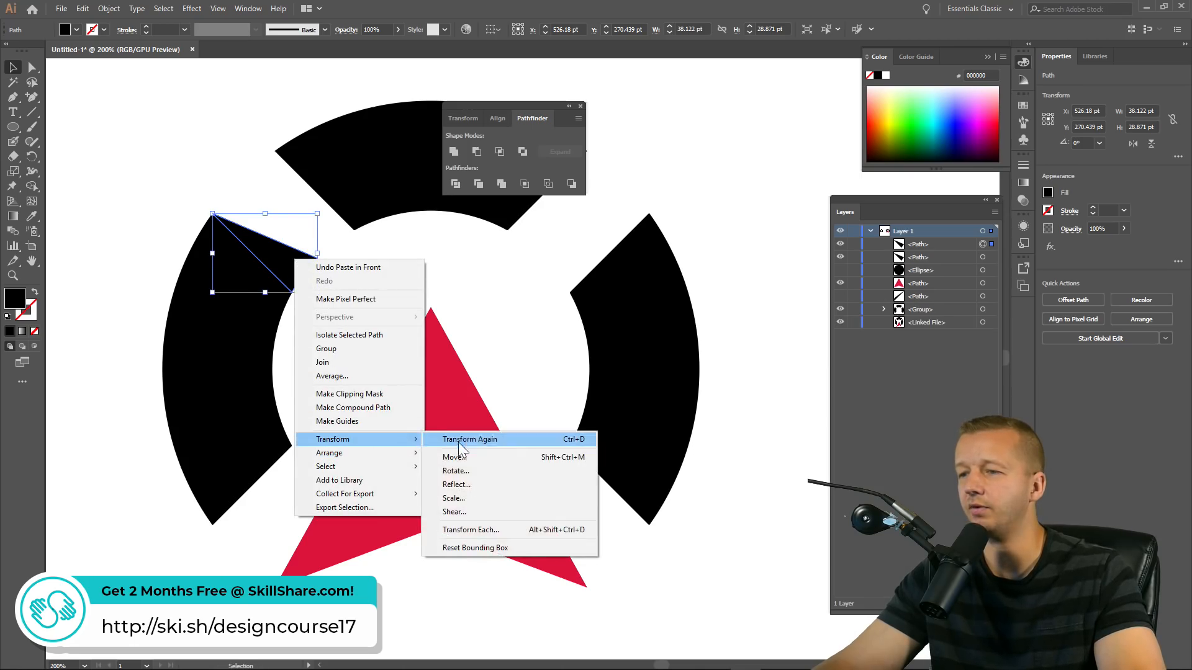
pyautogui.click(470, 483)
pyautogui.click(599, 419)
pyautogui.moveTo(311, 269); pyautogui.dragTo(599, 244)
pyautogui.click(670, 152)
pyautogui.hotkey('ctrl', '-')
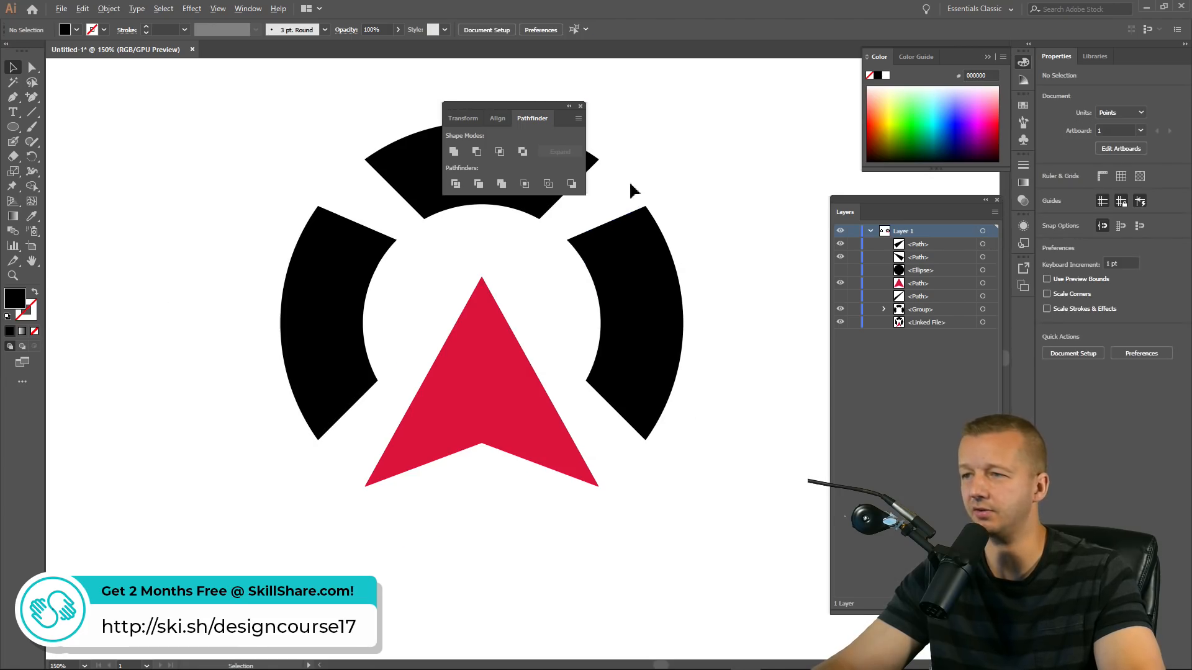
pyautogui.click(580, 106)
pyautogui.hotkey('ctrl', '-')
pyautogui.hotkey('ctrl', '-')
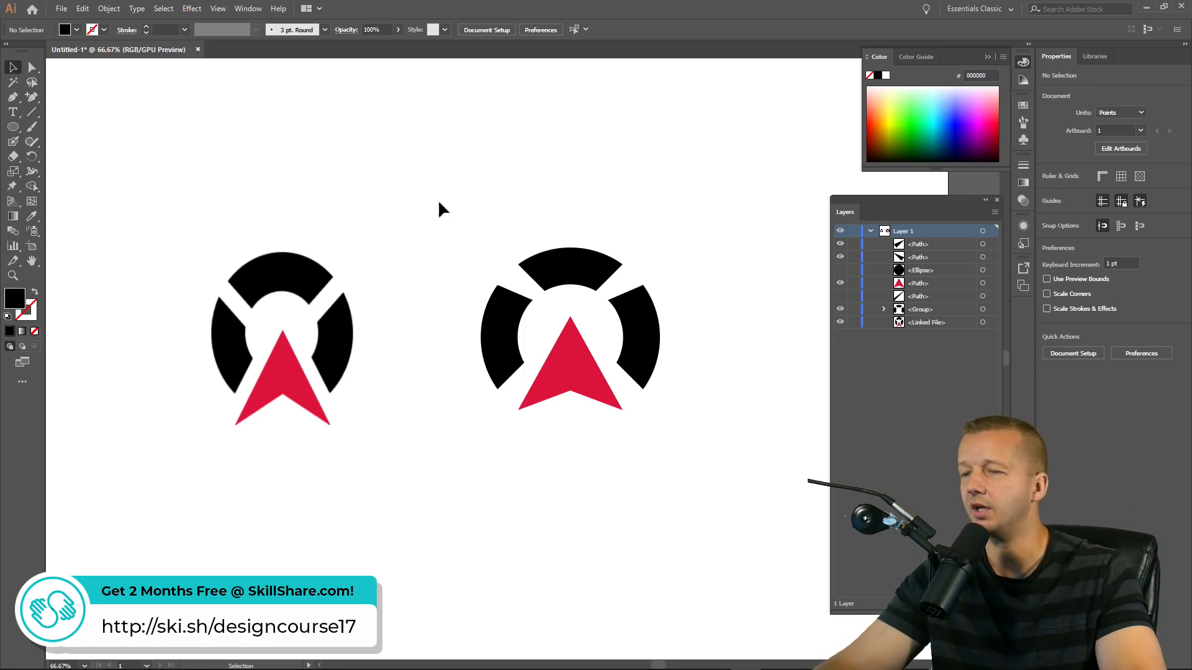
# Compare the rebuilt circular arrow logo with the original reference beside it on the artboard
pyautogui.scroll(-1, 438, 202)
pyautogui.moveTo(401, 193); pyautogui.dragTo(479, 216)
pyautogui.moveTo(333, 231); pyautogui.dragTo(463, 449)
pyautogui.click(507, 254)
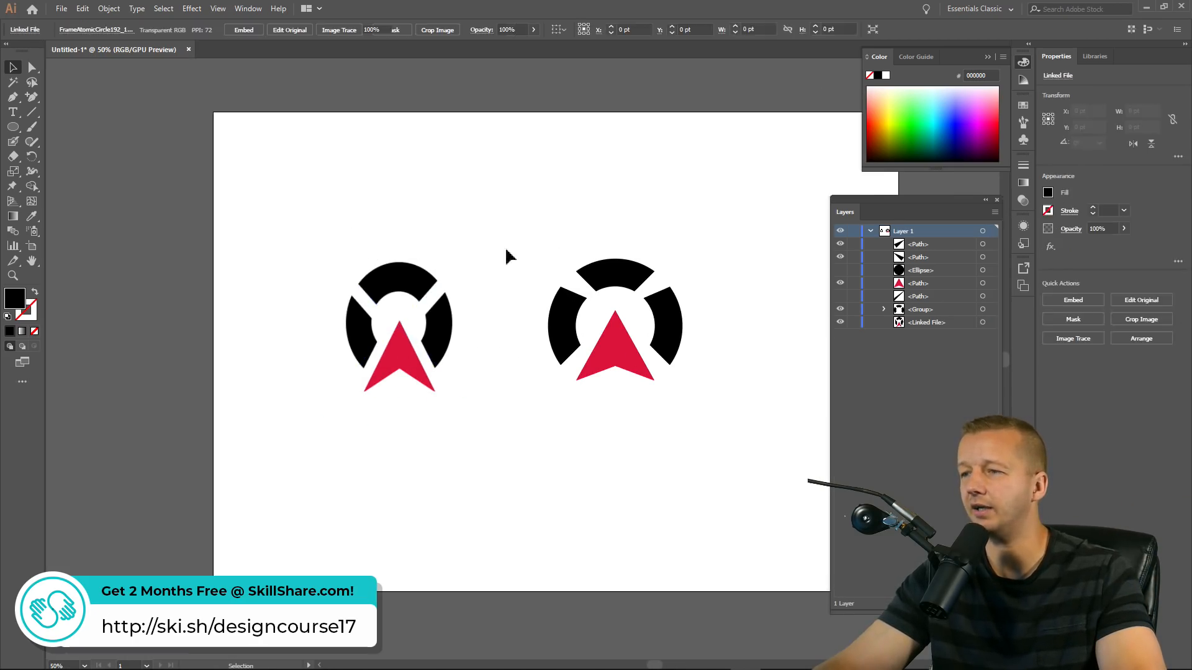
pyautogui.moveTo(509, 211); pyautogui.dragTo(729, 468)
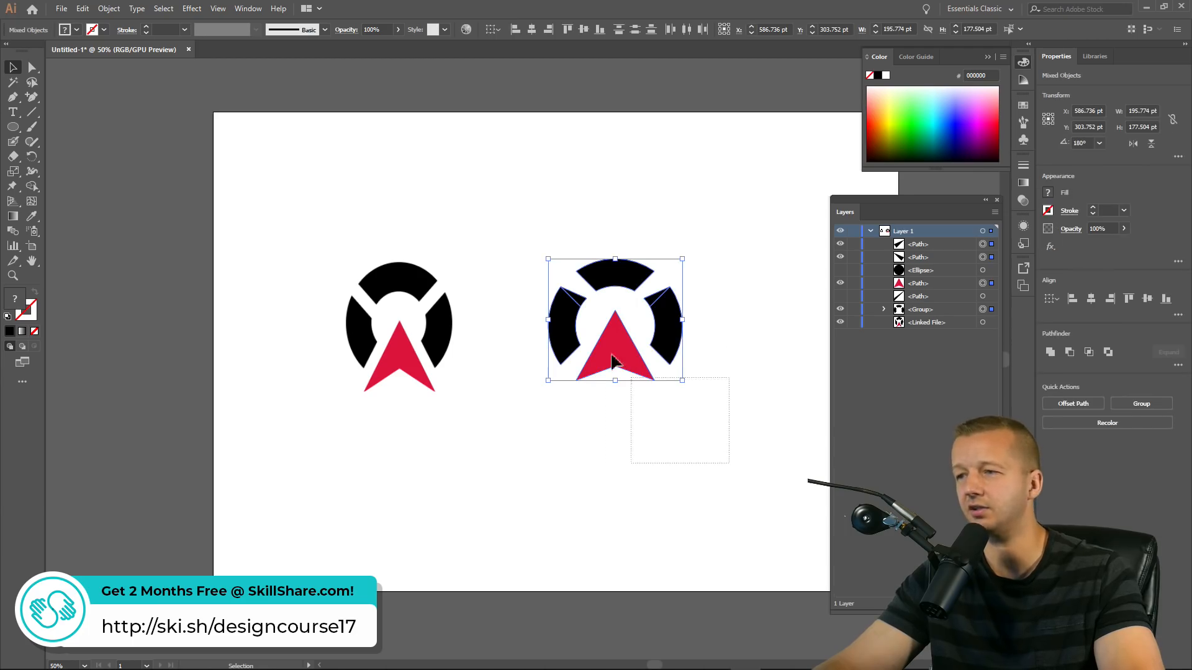
pyautogui.click(537, 242)
pyautogui.moveTo(513, 223); pyautogui.dragTo(718, 418)
pyautogui.click(718, 418)
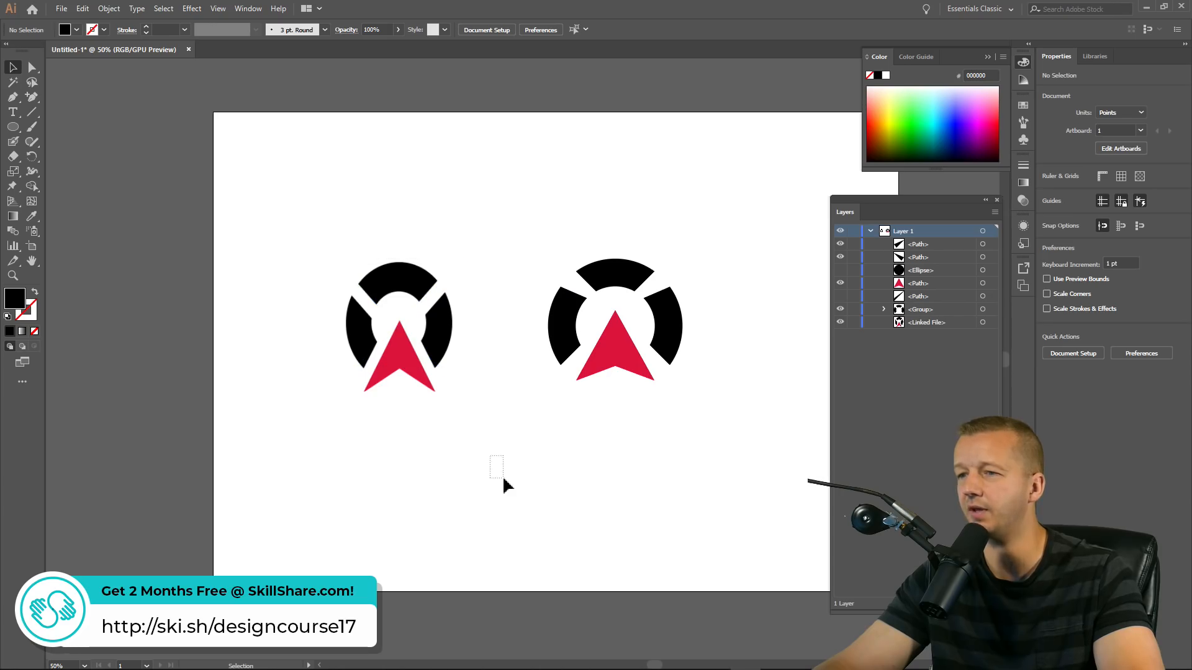
pyautogui.moveTo(568, 443); pyautogui.dragTo(622, 493)
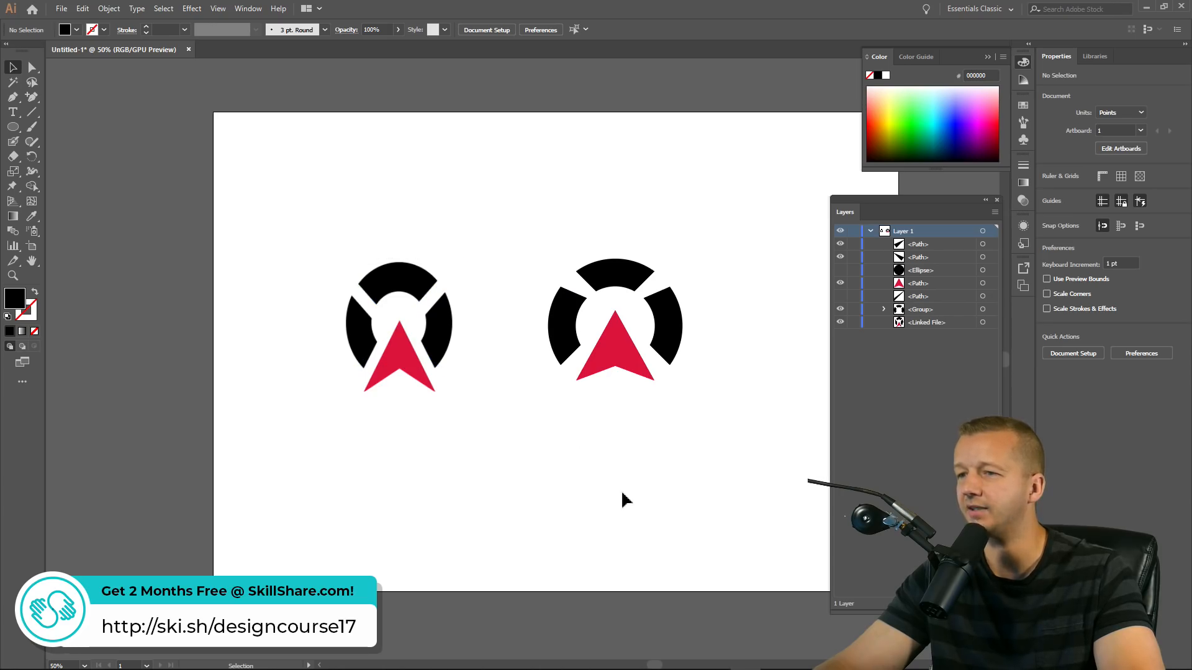
pyautogui.click(618, 372)
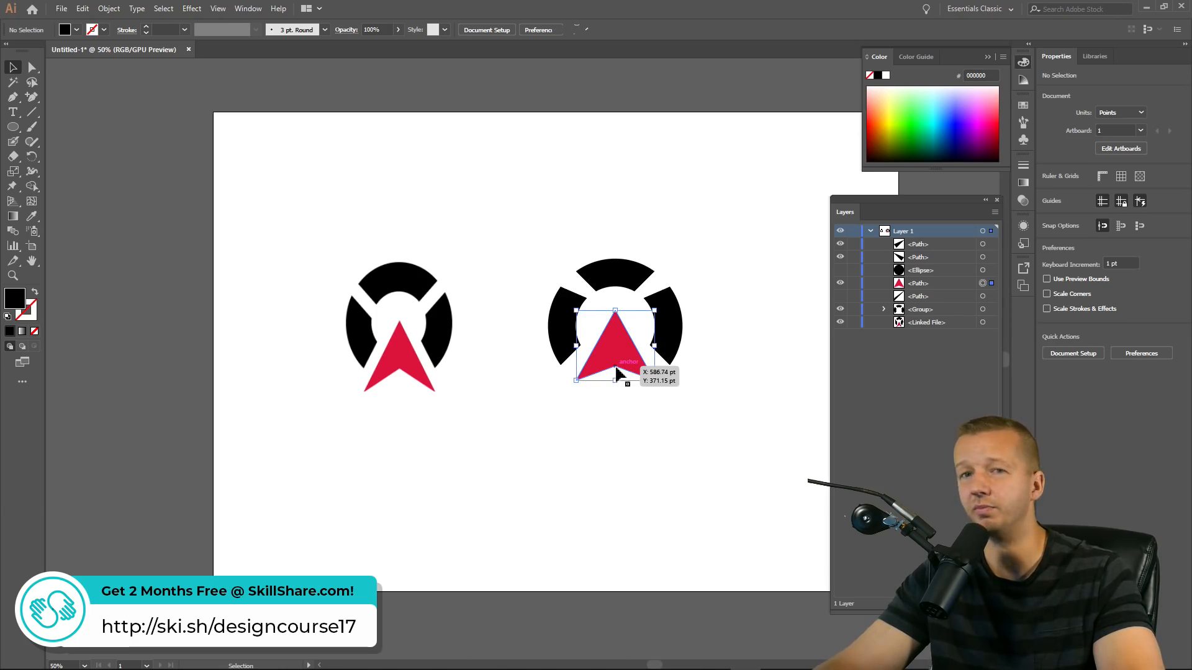
pyautogui.click(620, 426)
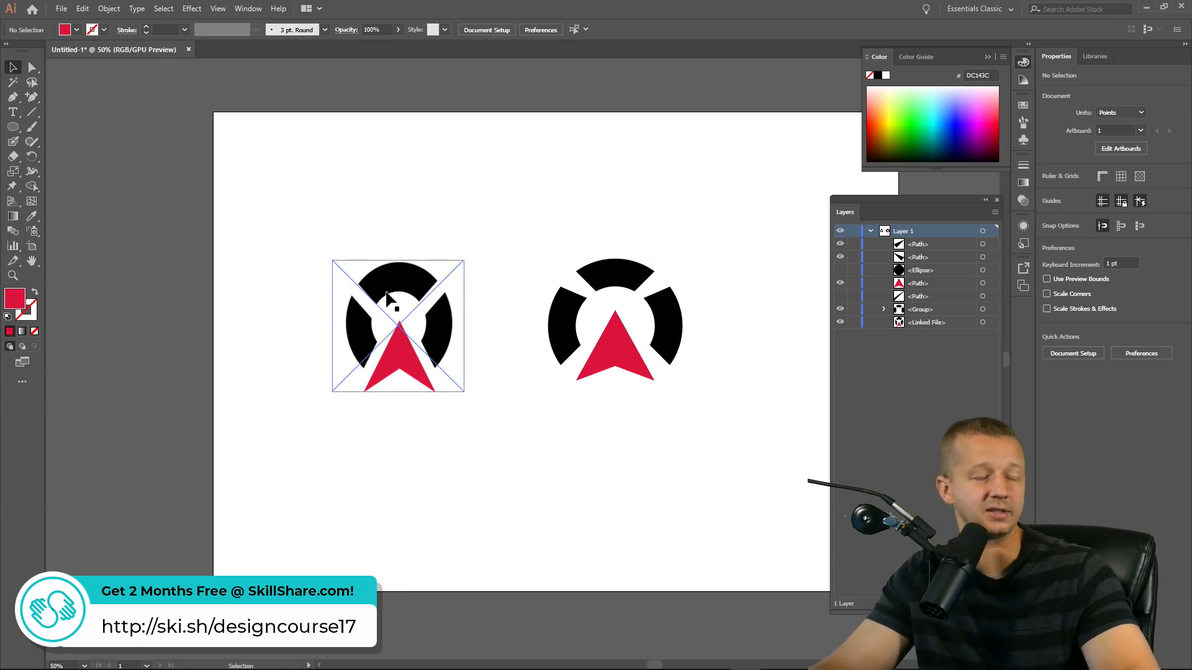
# Switch to Discord and look back through the general channel for logo submissions
pyautogui.click(1146, 7)
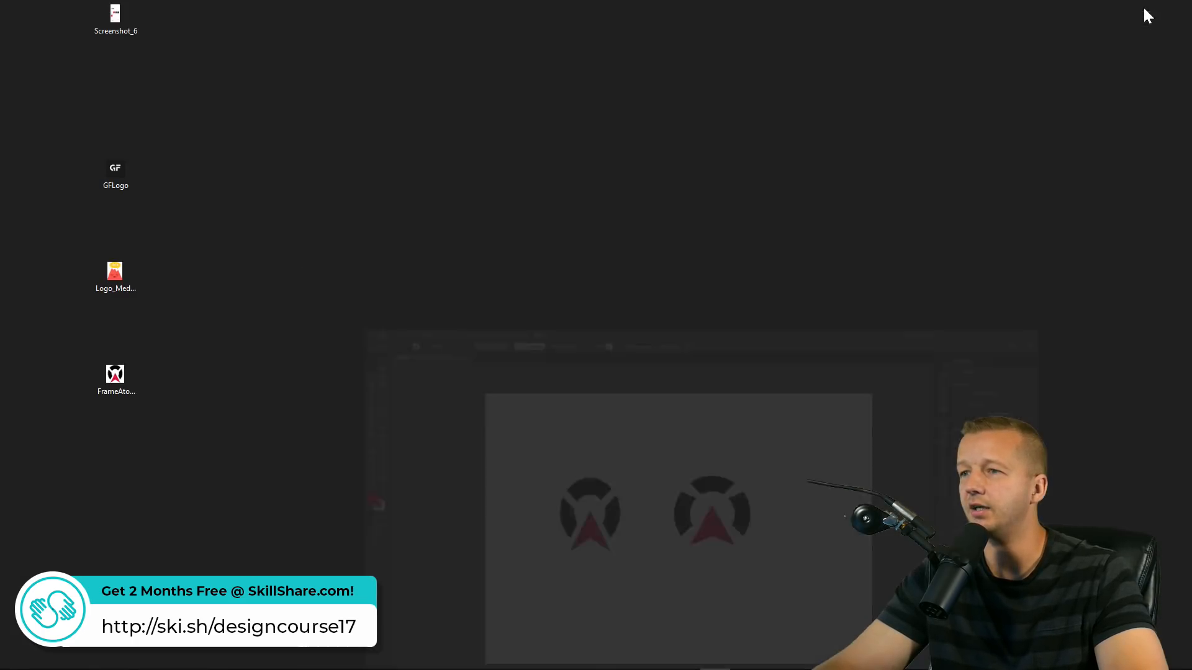
pyautogui.moveTo(471, 667)
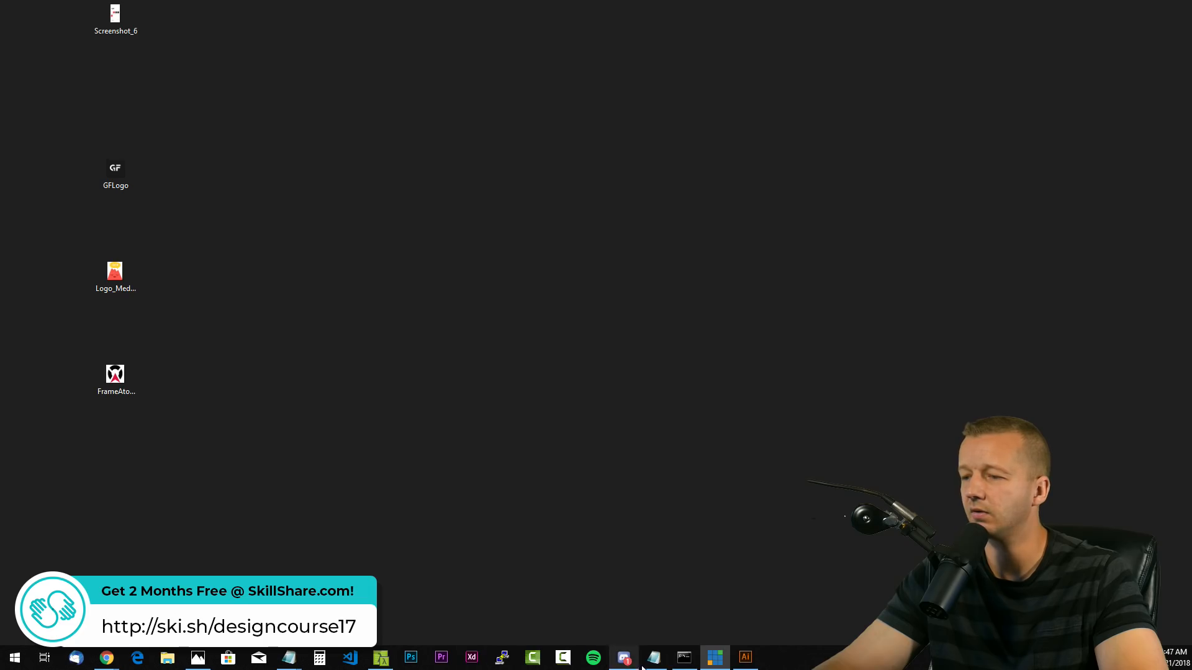
pyautogui.click(624, 657)
pyautogui.scroll(5, 611, 388)
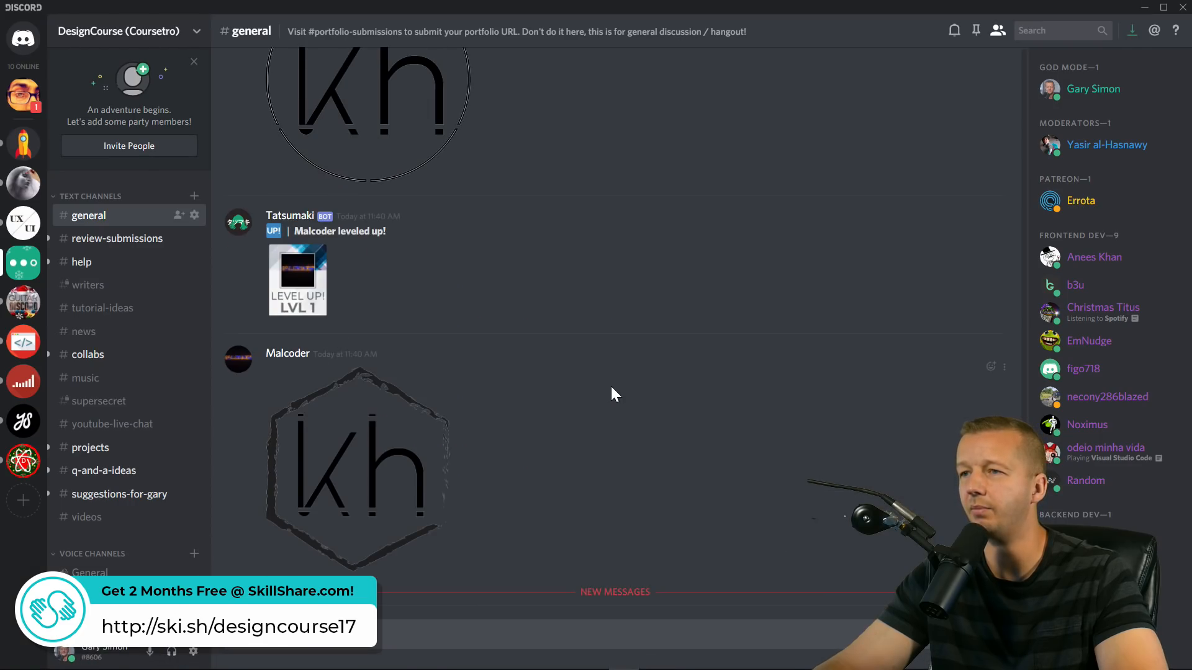
pyautogui.scroll(15, 612, 390)
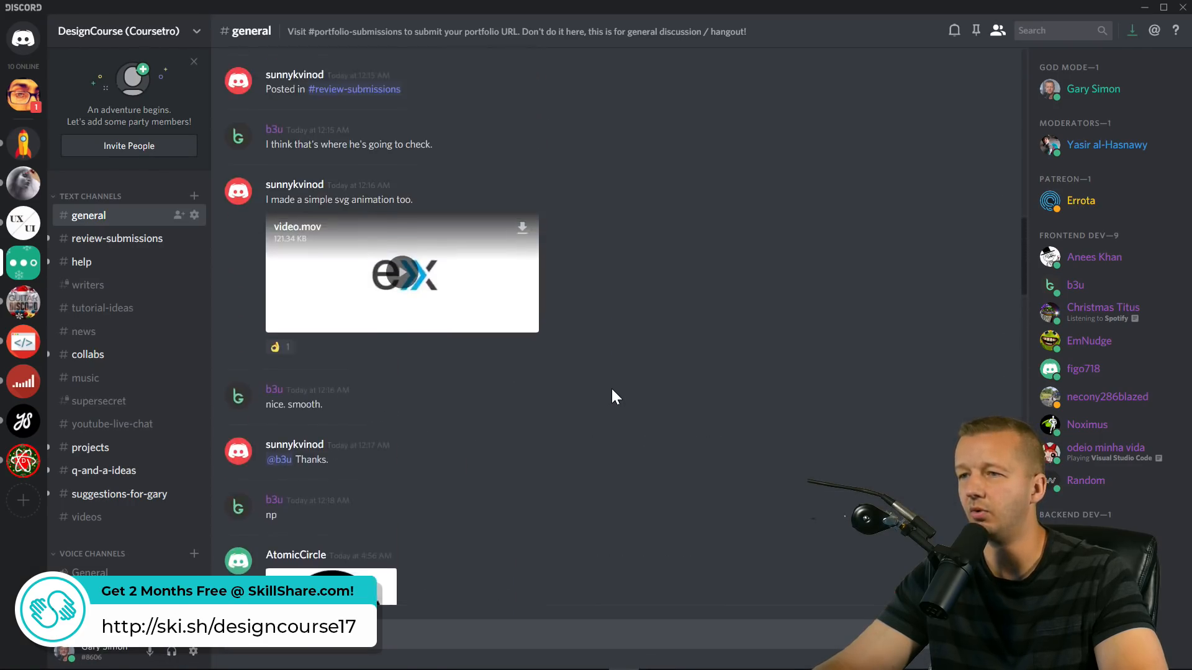
pyautogui.scroll(5, 612, 389)
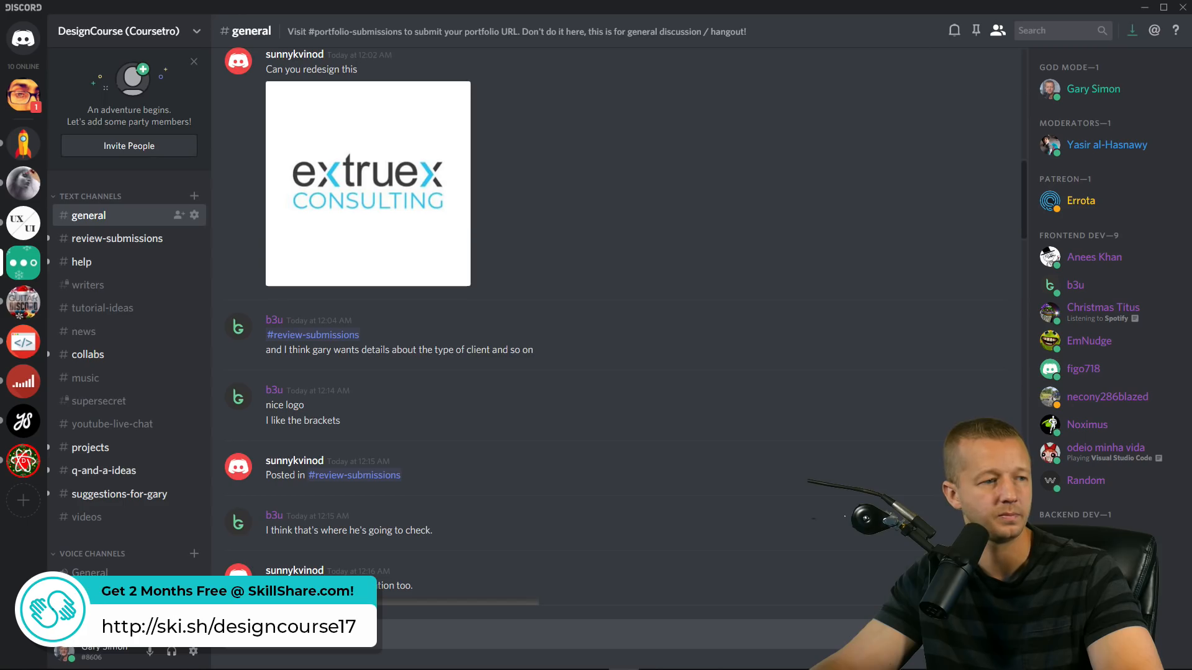
# Switch to the YouTube live chat pop-out, read viewers' comments on the logo redesigns, and return to Discord
pyautogui.hotkey('alt', 'Tab')
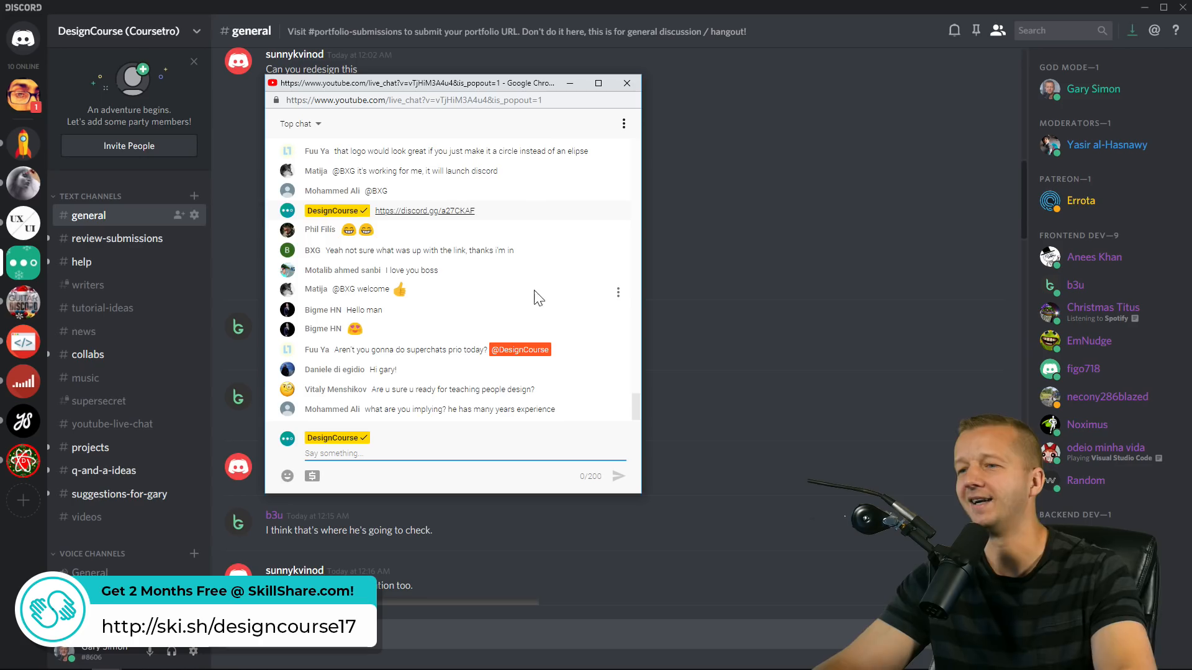
pyautogui.scroll(5, 535, 289)
pyautogui.scroll(3, 532, 292)
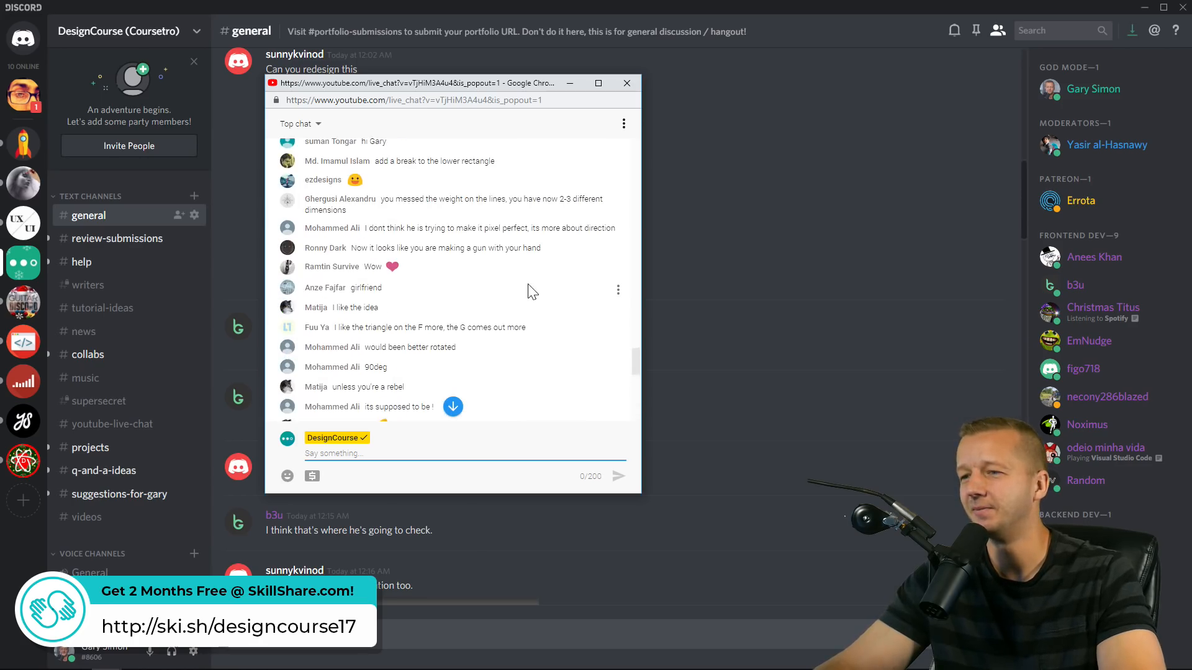
pyautogui.scroll(3, 544, 218)
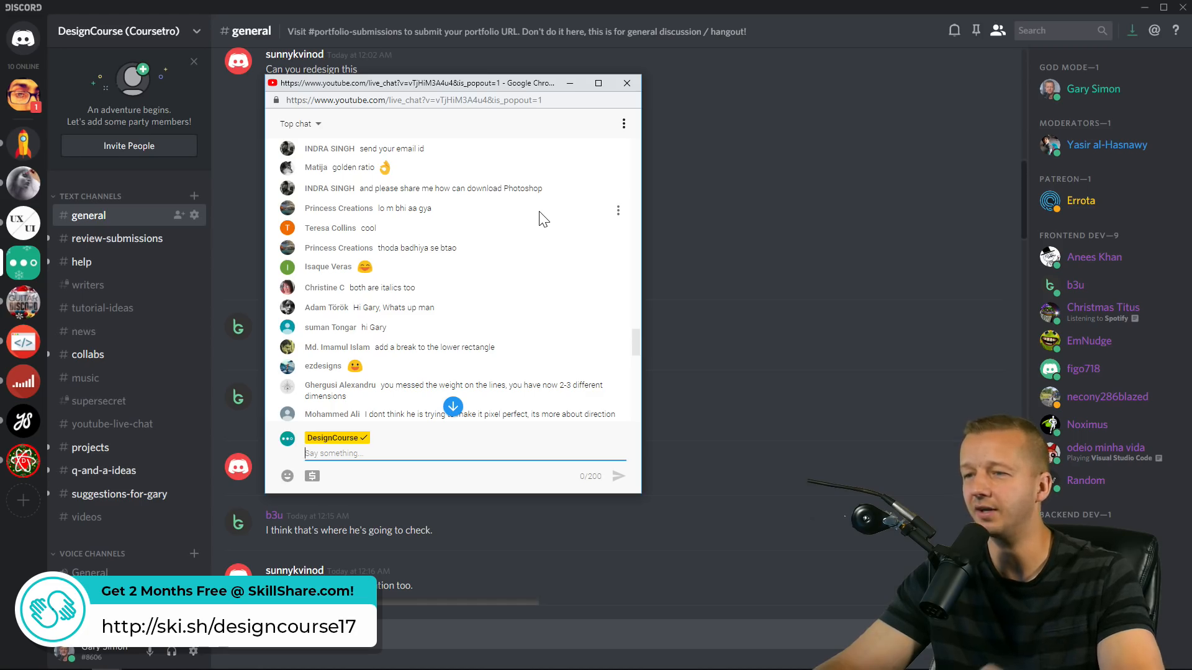
pyautogui.scroll(-5, 544, 220)
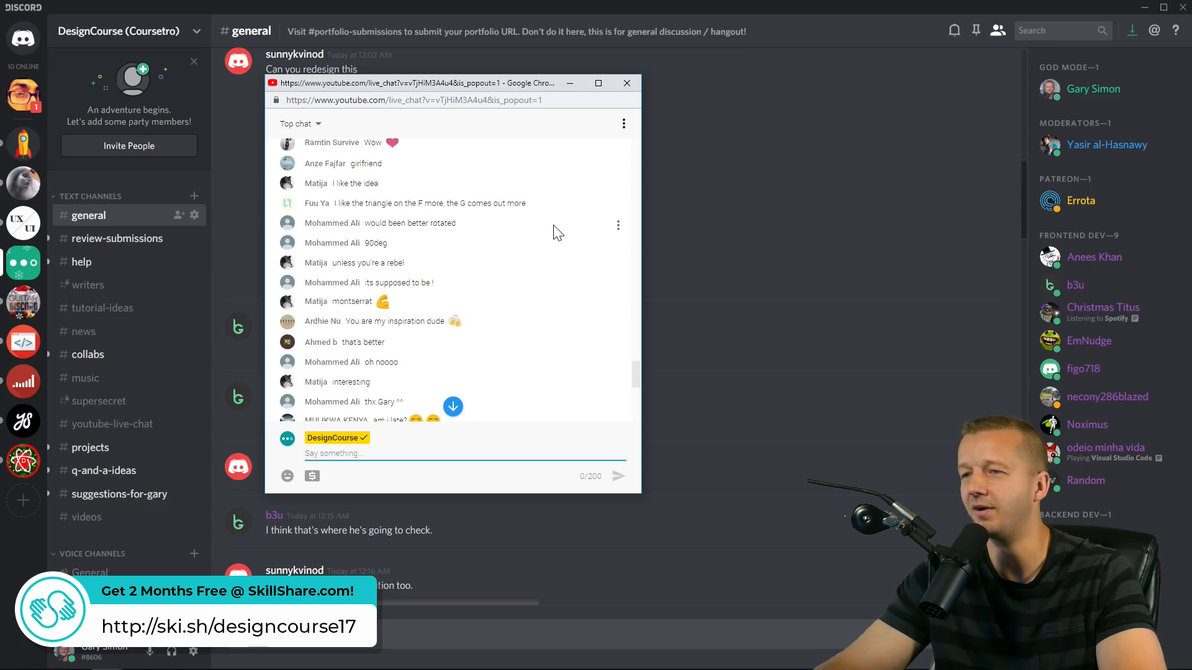
pyautogui.scroll(-2, 558, 233)
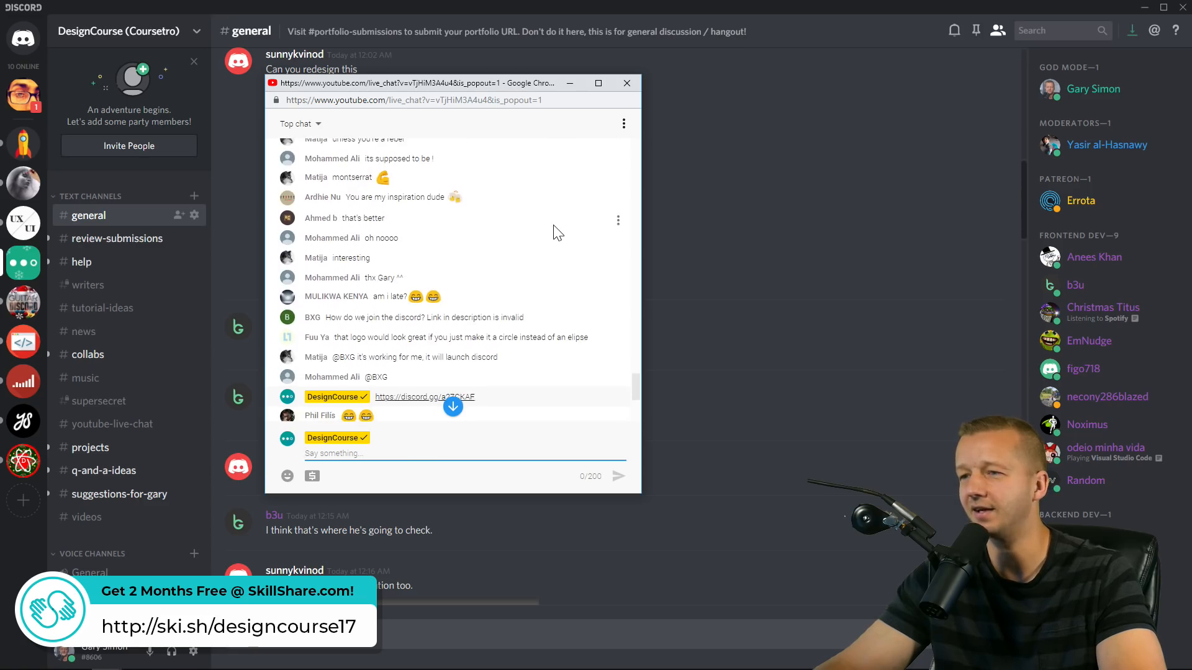
pyautogui.scroll(-1, 557, 232)
pyautogui.scroll(-1, 557, 233)
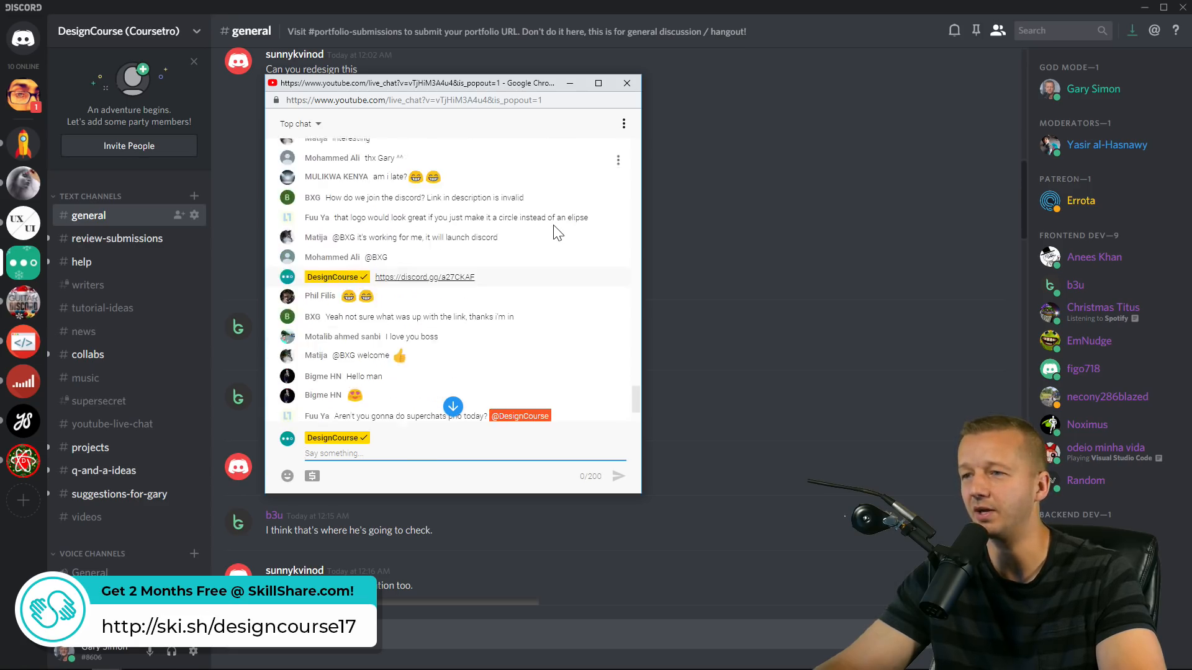
pyautogui.scroll(2, 557, 233)
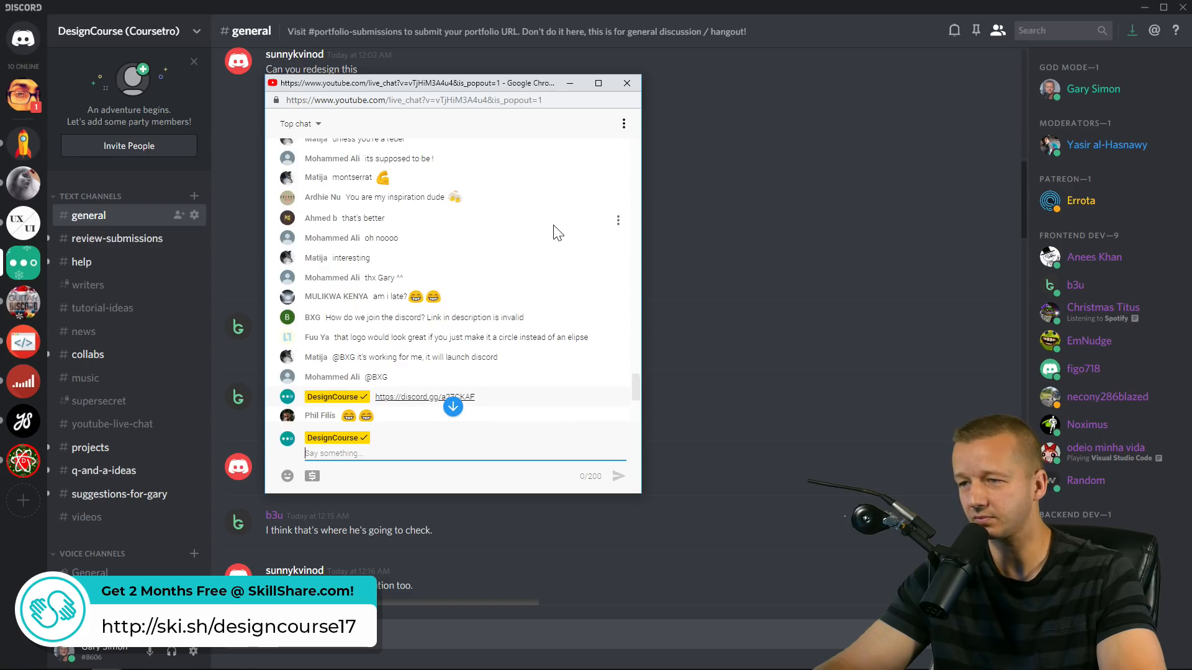
pyautogui.scroll(-4, 557, 233)
pyautogui.click(650, 265)
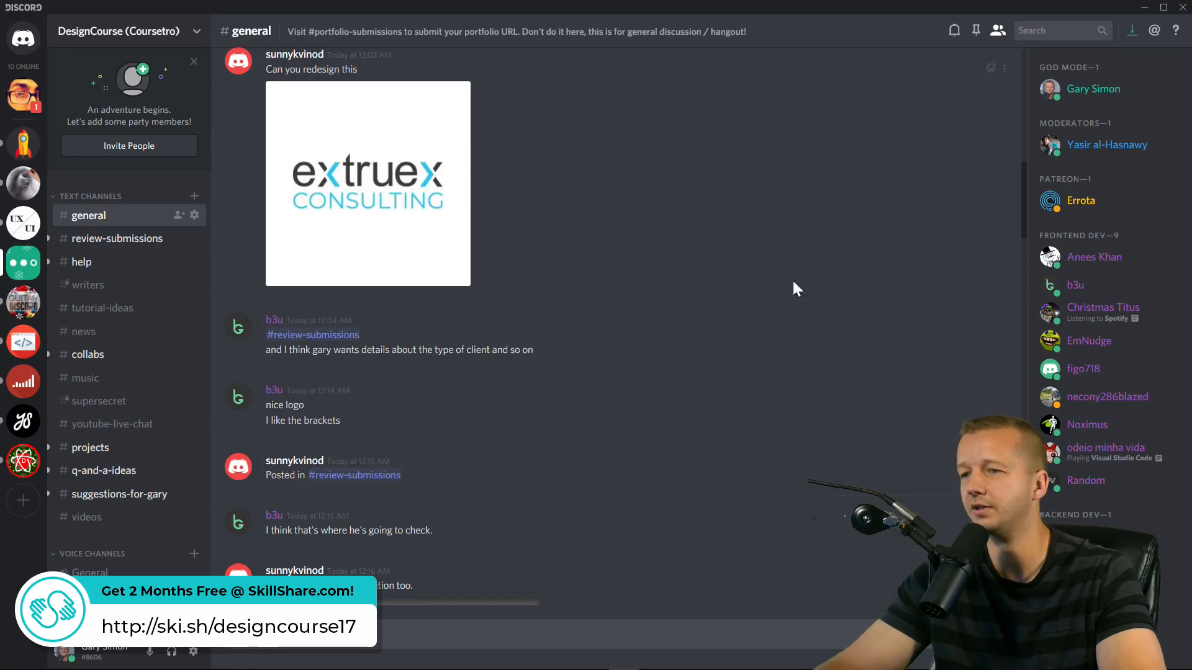
# Look through the newer general channel posts down to the Hair Lab logo
pyautogui.scroll(-10, 660, 274)
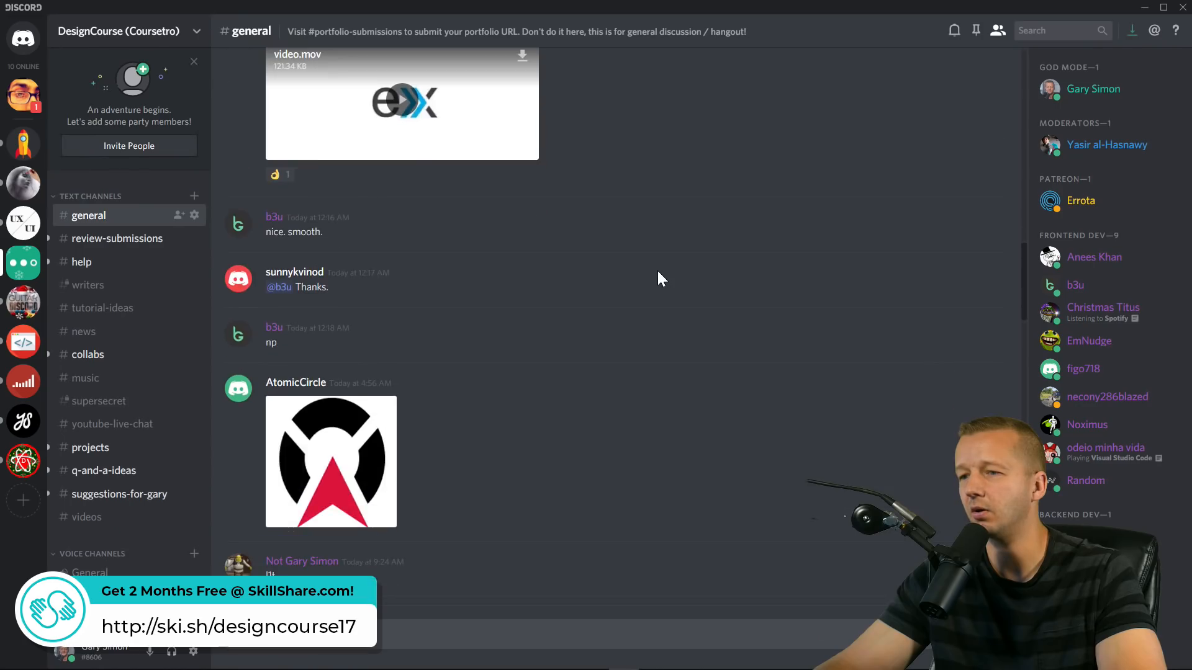
pyautogui.scroll(-7, 658, 271)
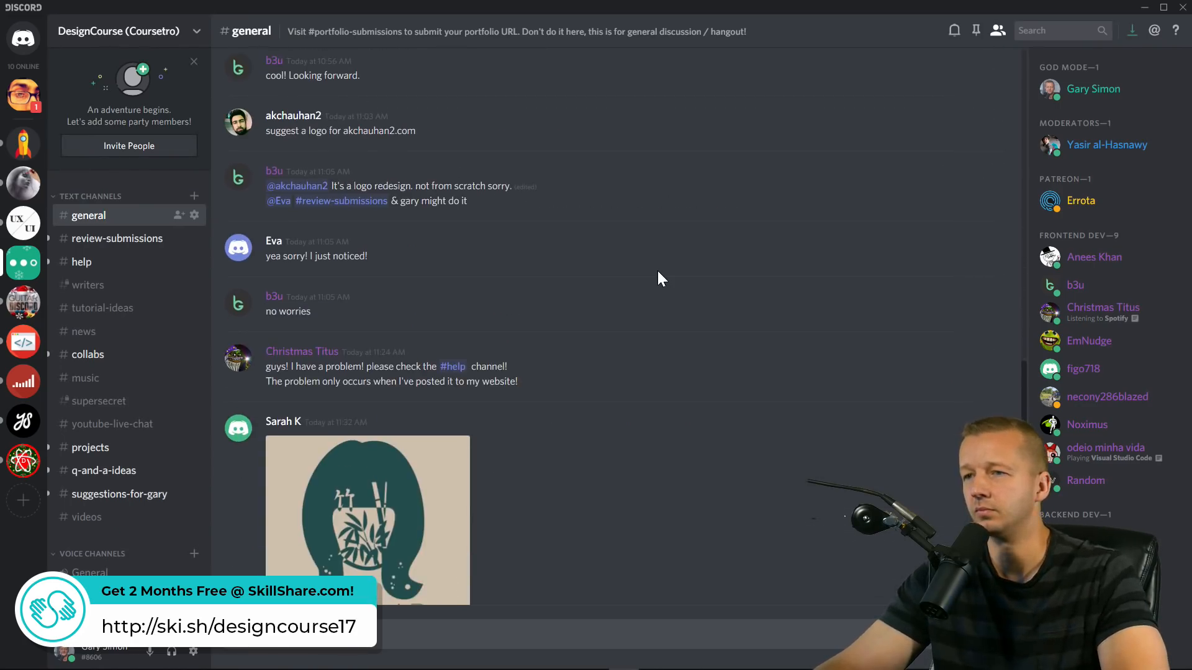
pyautogui.scroll(2, 657, 270)
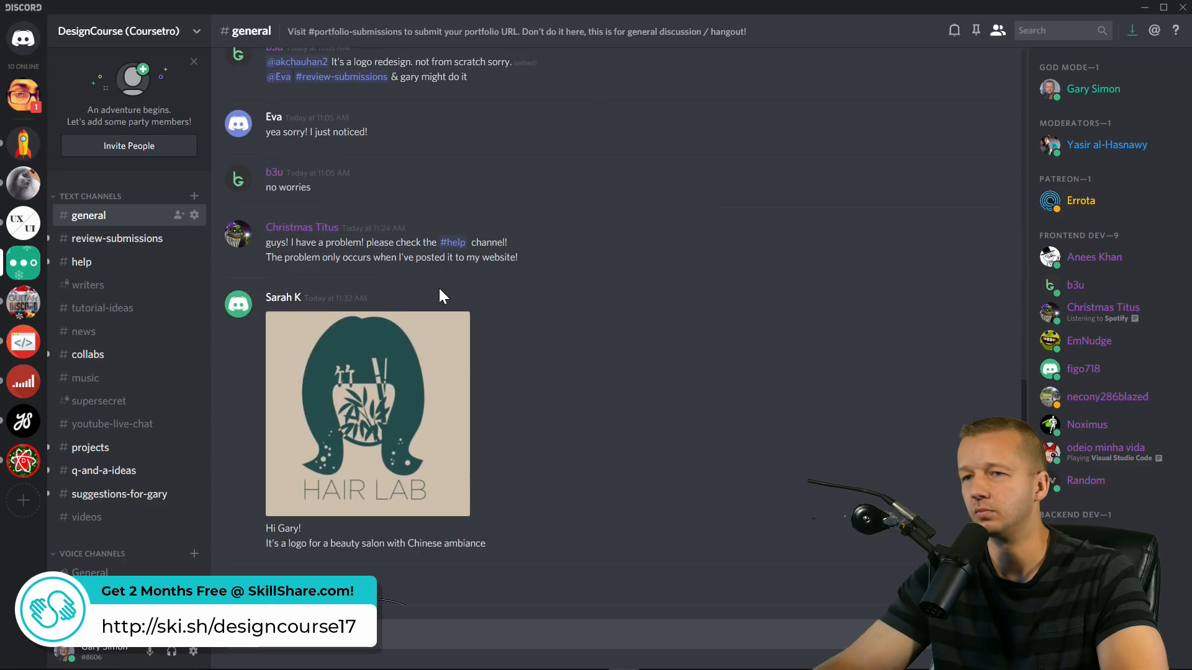
# Open the review-submissions channel and examine the submissions following the circular arrow logo, up to the purple letter-A logo
pyautogui.click(121, 239)
pyautogui.scroll(-2, 689, 229)
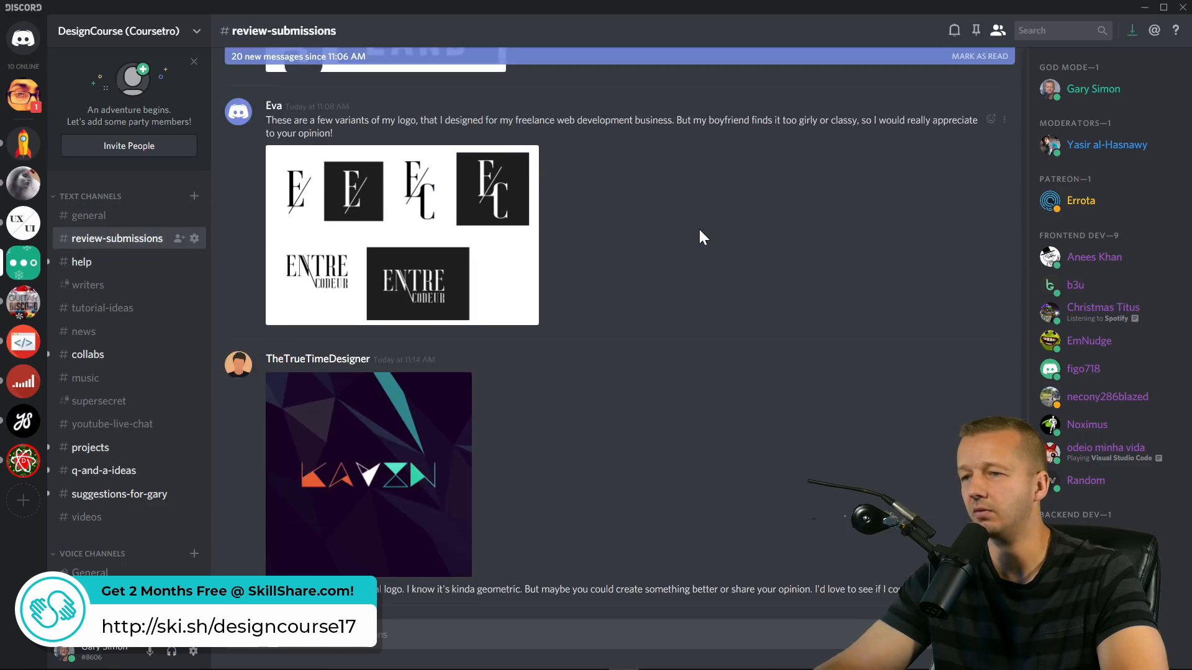
pyautogui.scroll(15, 699, 230)
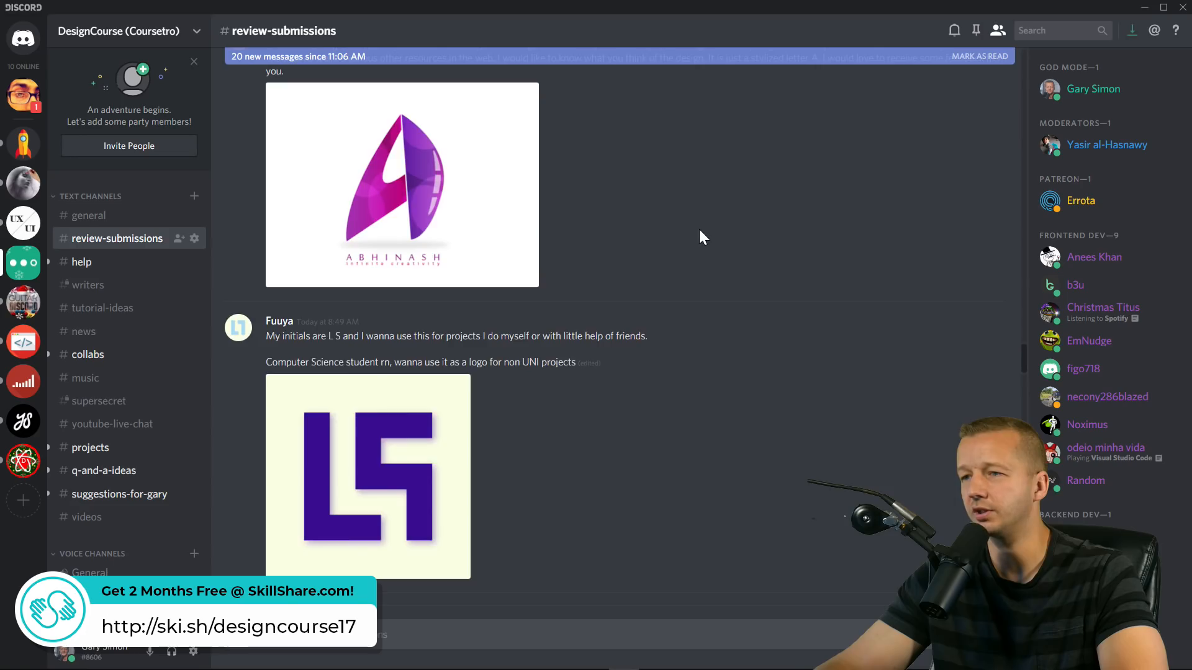
pyautogui.scroll(15, 700, 231)
pyautogui.scroll(-6, 699, 231)
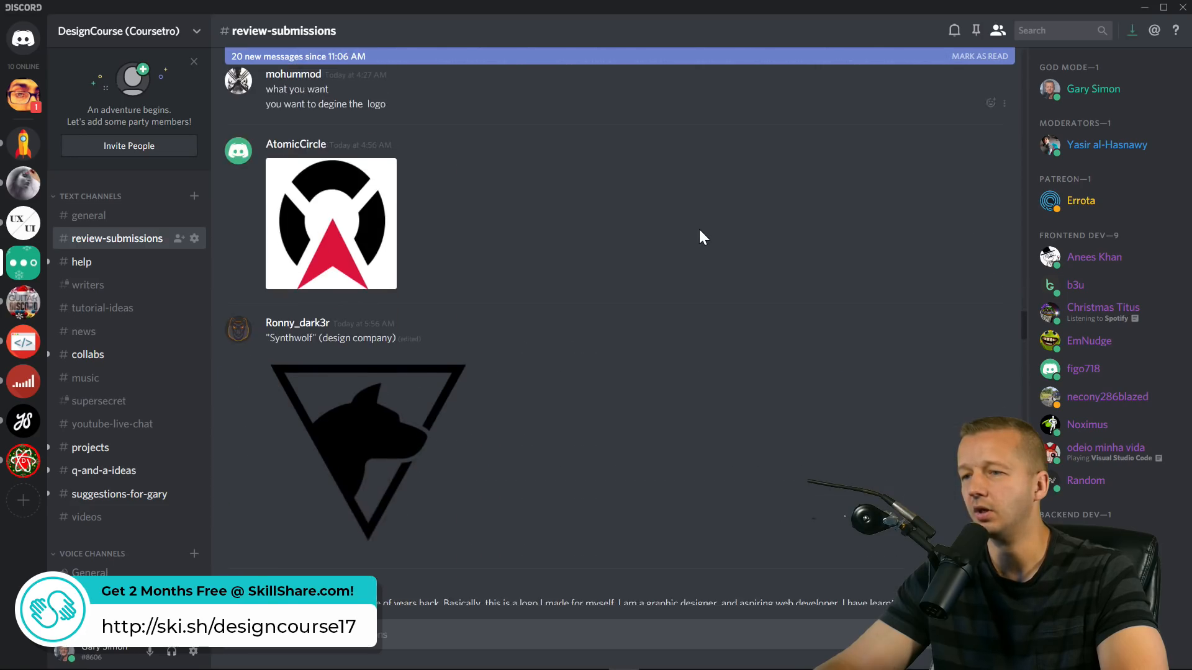
pyautogui.scroll(-2, 699, 237)
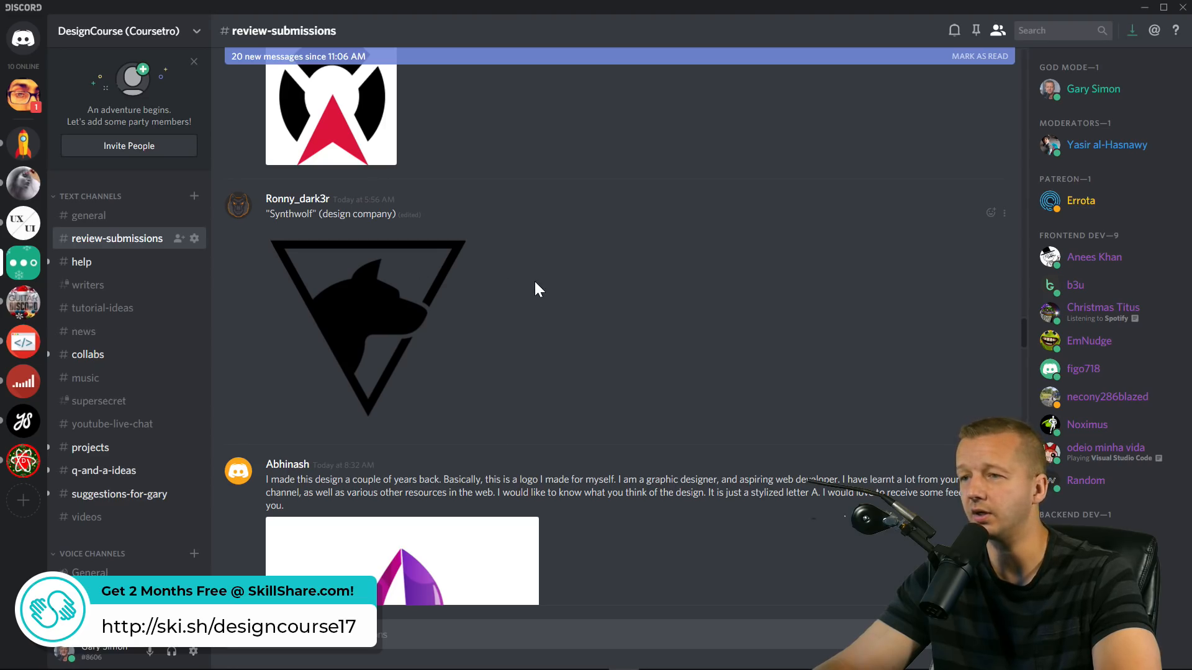
pyautogui.scroll(-4, 536, 288)
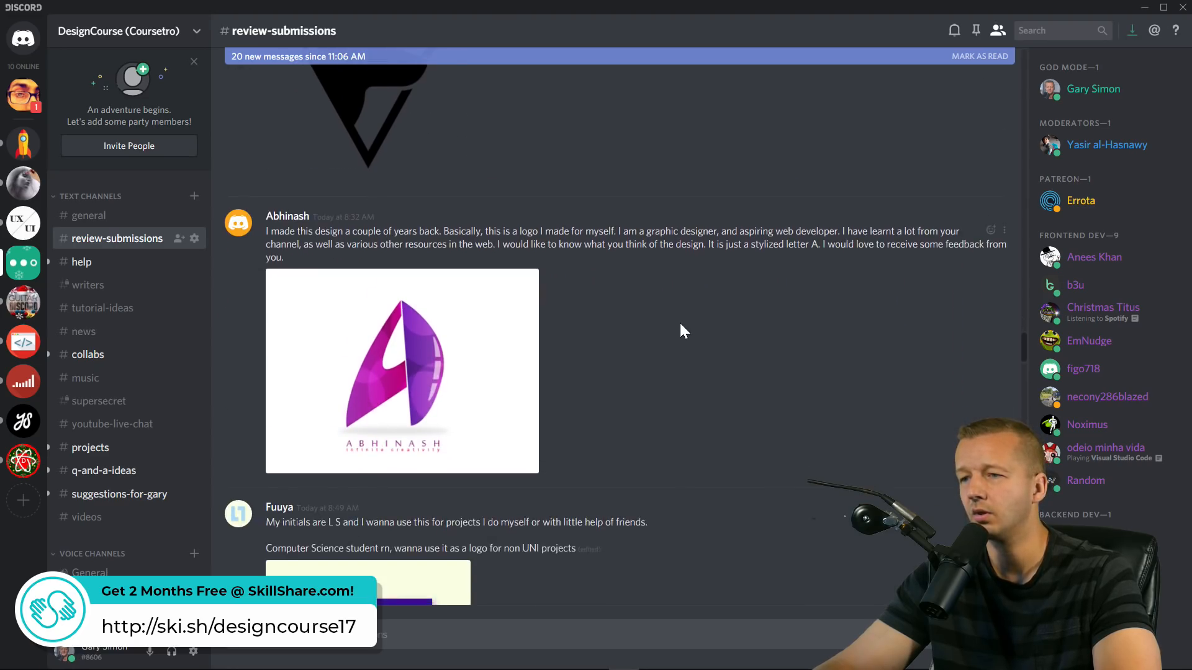
pyautogui.scroll(-1, 681, 325)
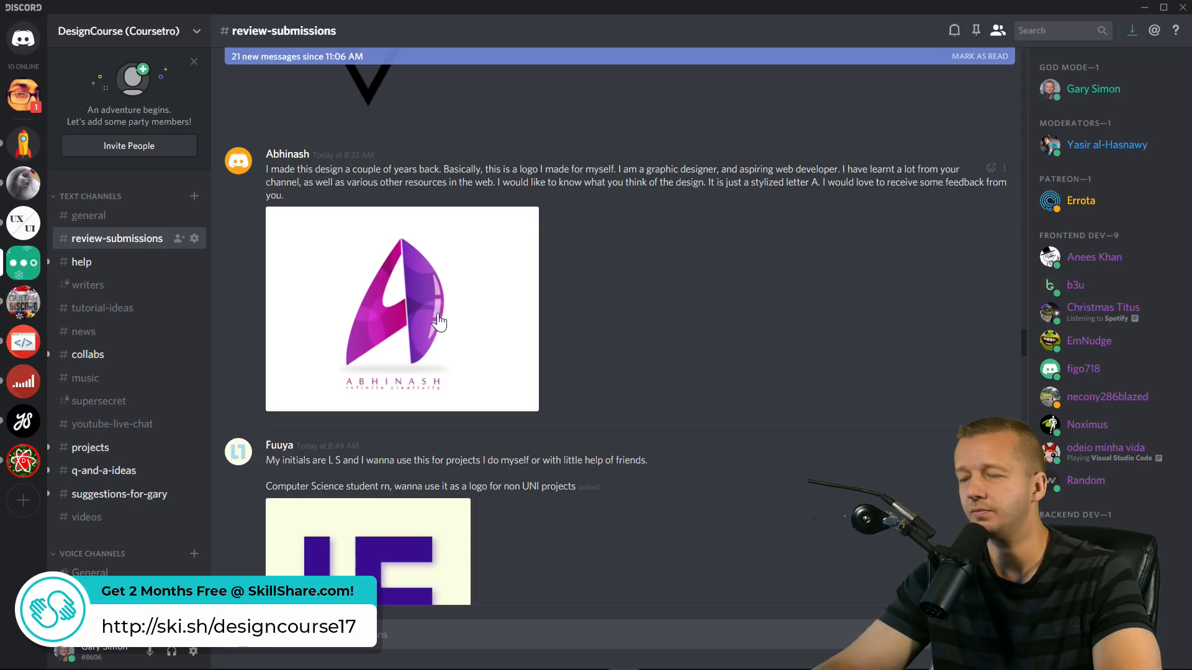
pyautogui.scroll(1, 439, 322)
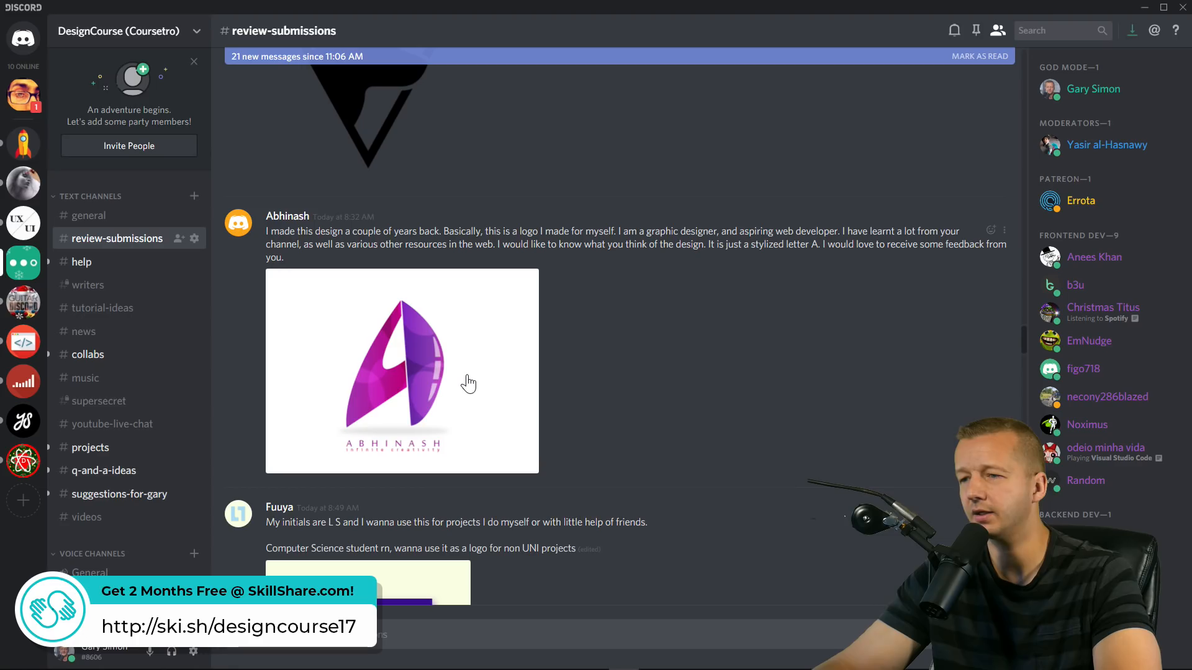
# Try to save the purple letter-A logo to the desktop from its chat preview
pyautogui.rightClick(419, 376)
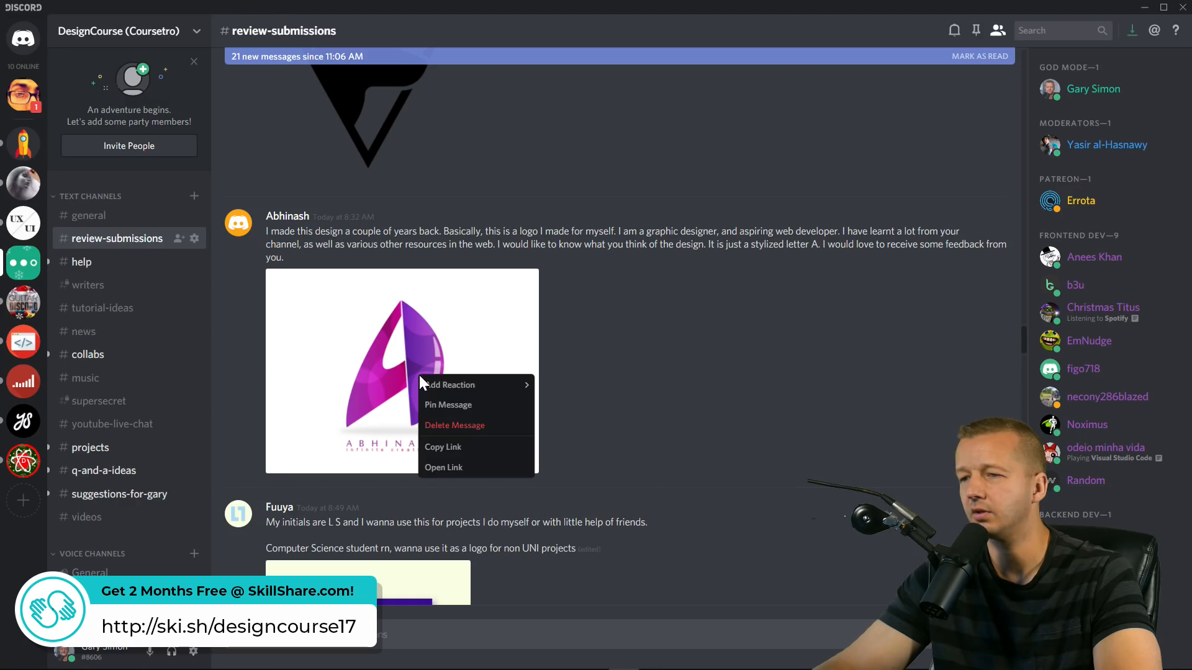
pyautogui.click(560, 72)
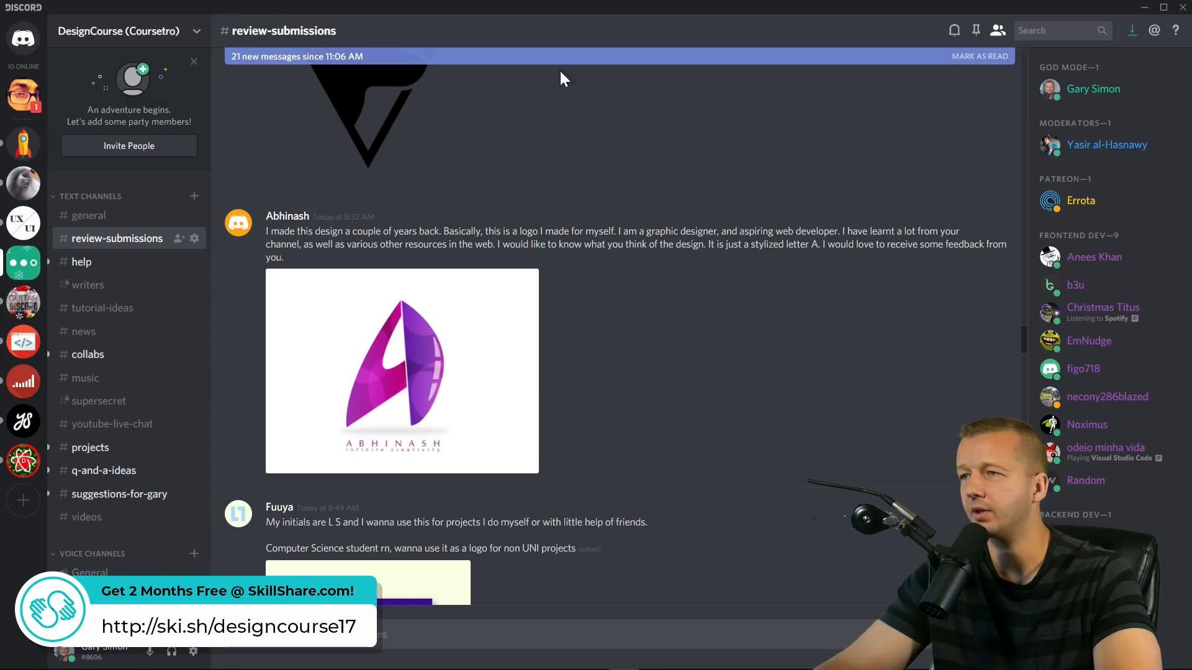
pyautogui.moveTo(553, 14); pyautogui.dragTo(713, 73)
pyautogui.moveTo(627, 427); pyautogui.dragTo(114, 472)
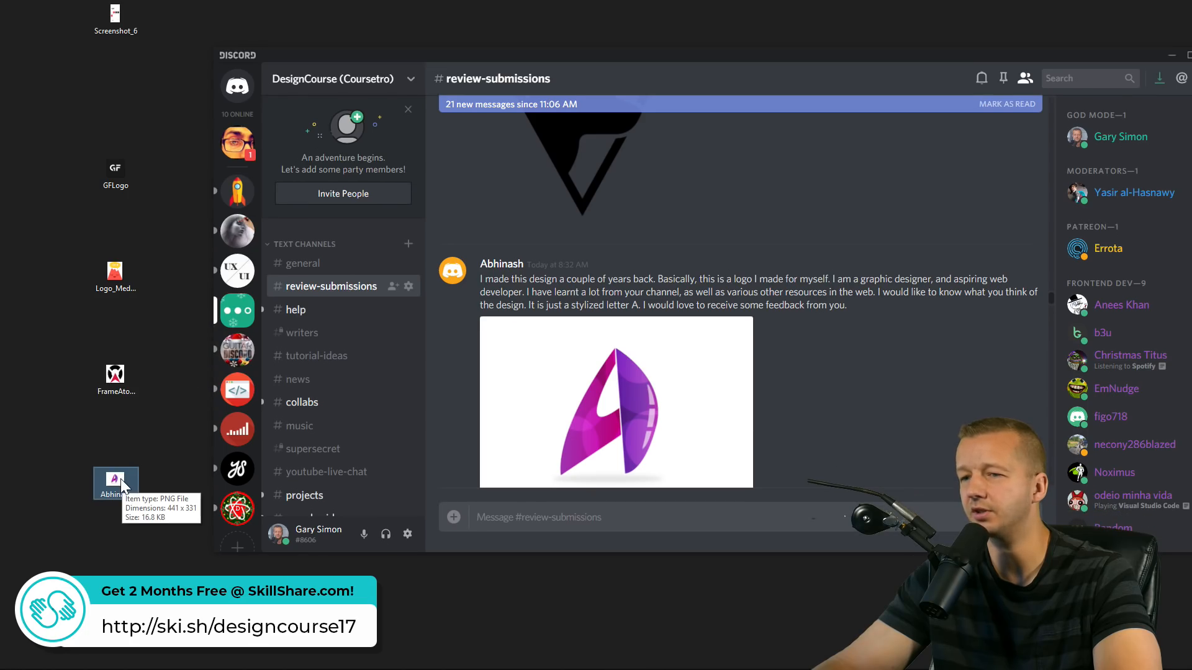
# Open the letter-A logo's original image in the browser and replace the small desktop copy with this full-size version
pyautogui.click(623, 401)
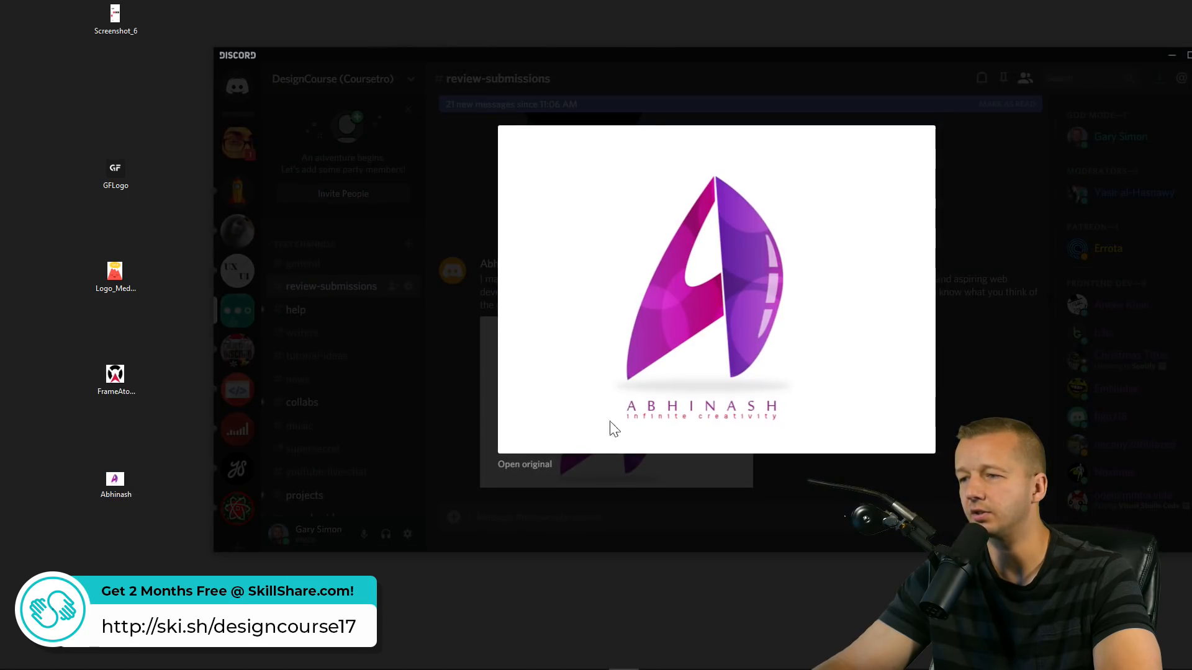
pyautogui.click(524, 472)
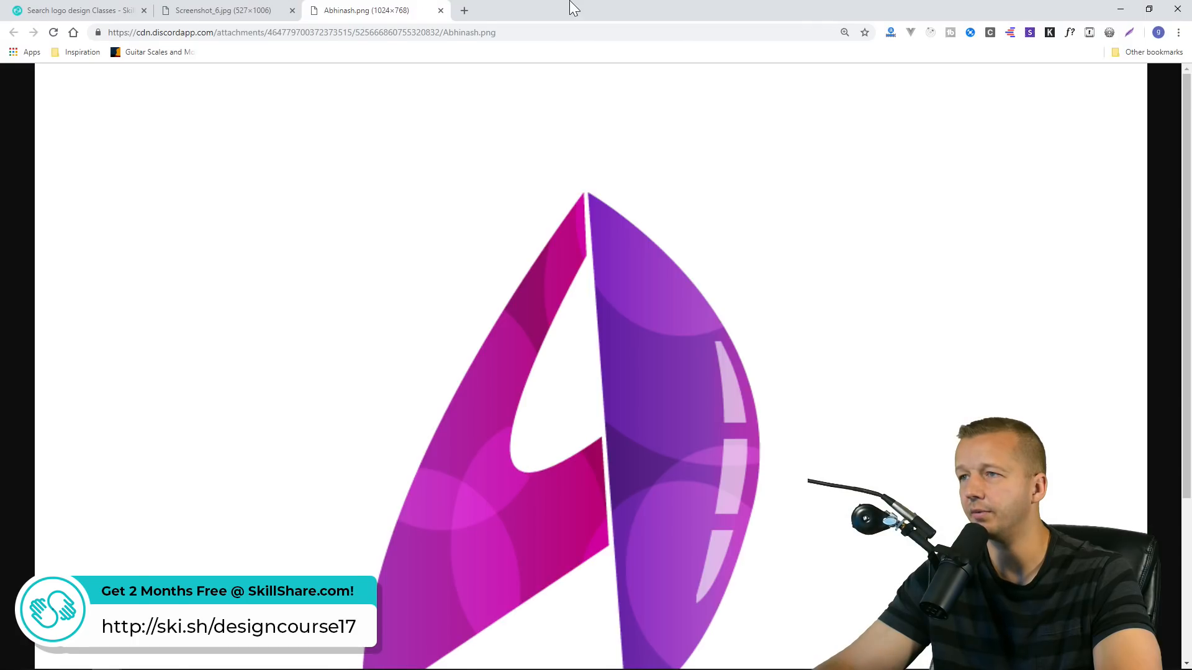
pyautogui.doubleClick(573, 7)
pyautogui.click(117, 482)
pyautogui.press('Delete')
pyautogui.moveTo(724, 419); pyautogui.dragTo(106, 80)
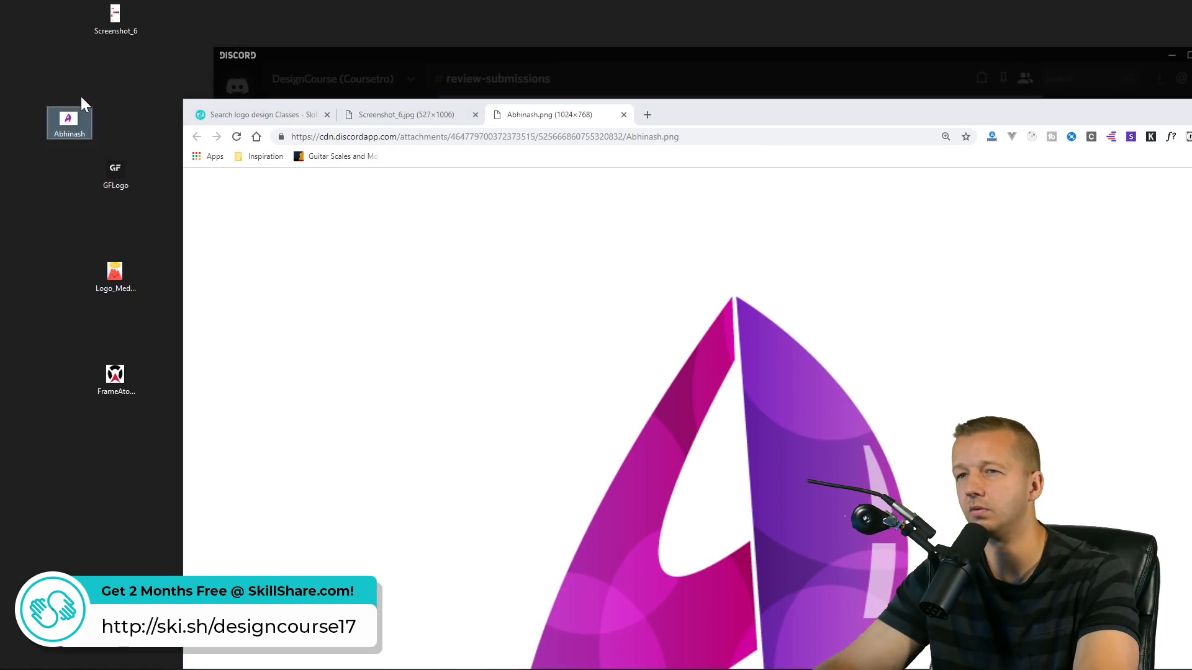
# Minimize the browser, switch to Illustrator and place the saved letter-A logo image from the desktop into the open document
pyautogui.moveTo(1090, 101); pyautogui.dragTo(868, 158)
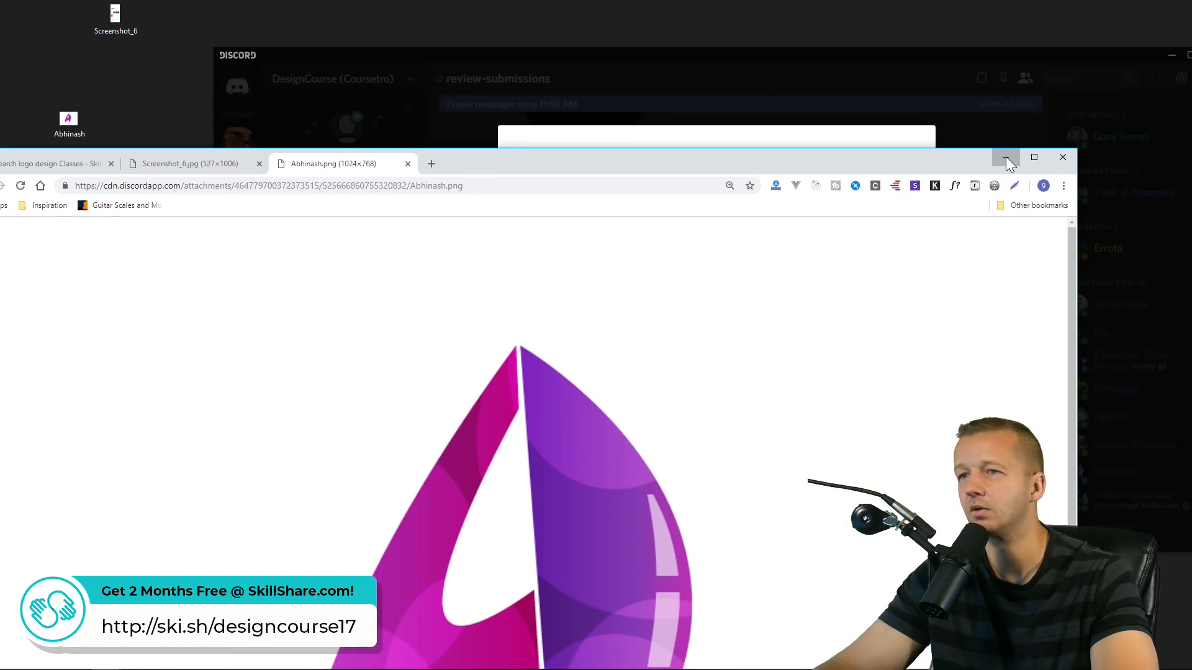
pyautogui.click(1006, 156)
pyautogui.moveTo(578, 666)
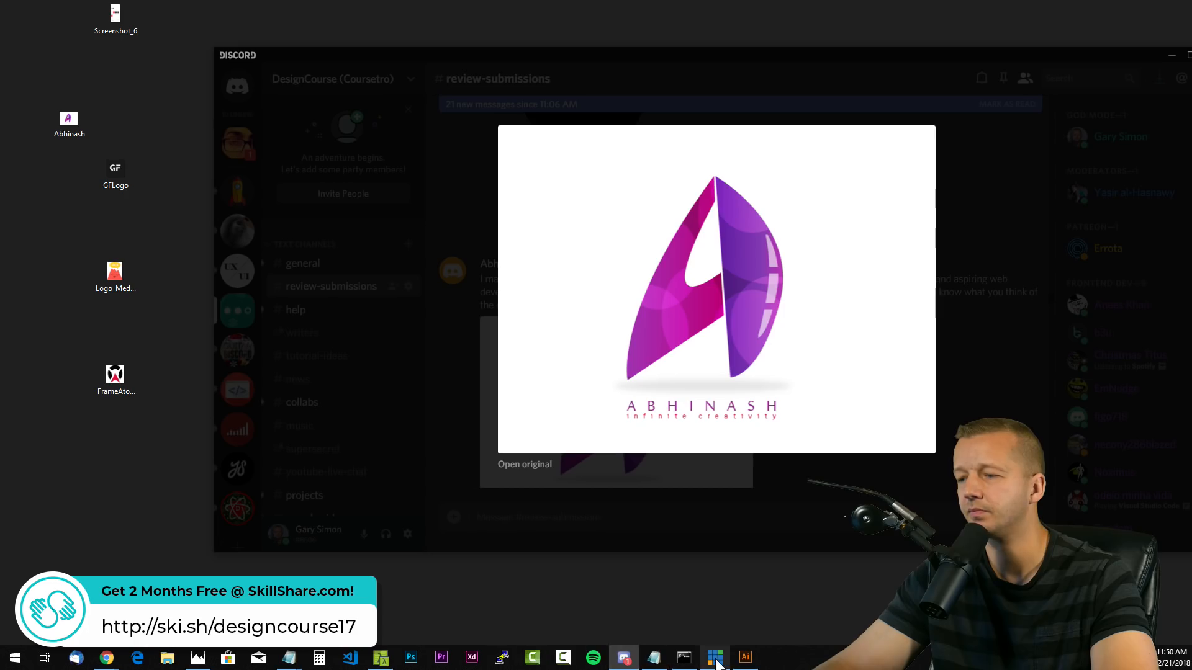
pyautogui.click(745, 657)
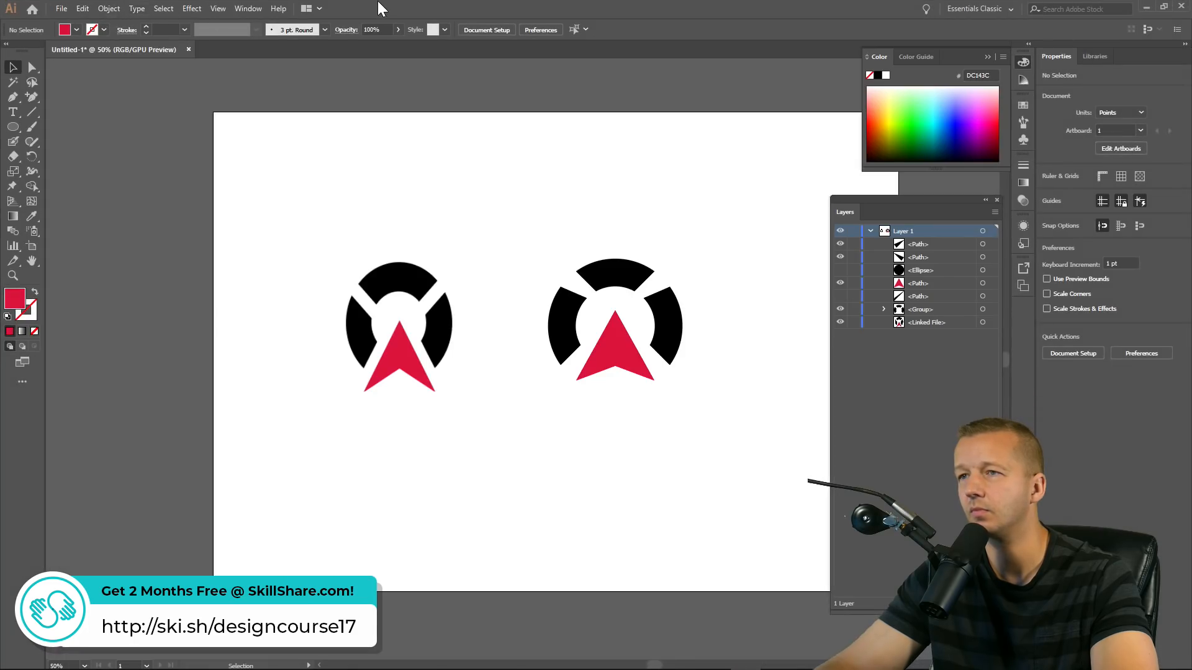
pyautogui.doubleClick(511, 7)
pyautogui.moveTo(68, 121); pyautogui.dragTo(546, 292)
pyautogui.doubleClick(709, 119)
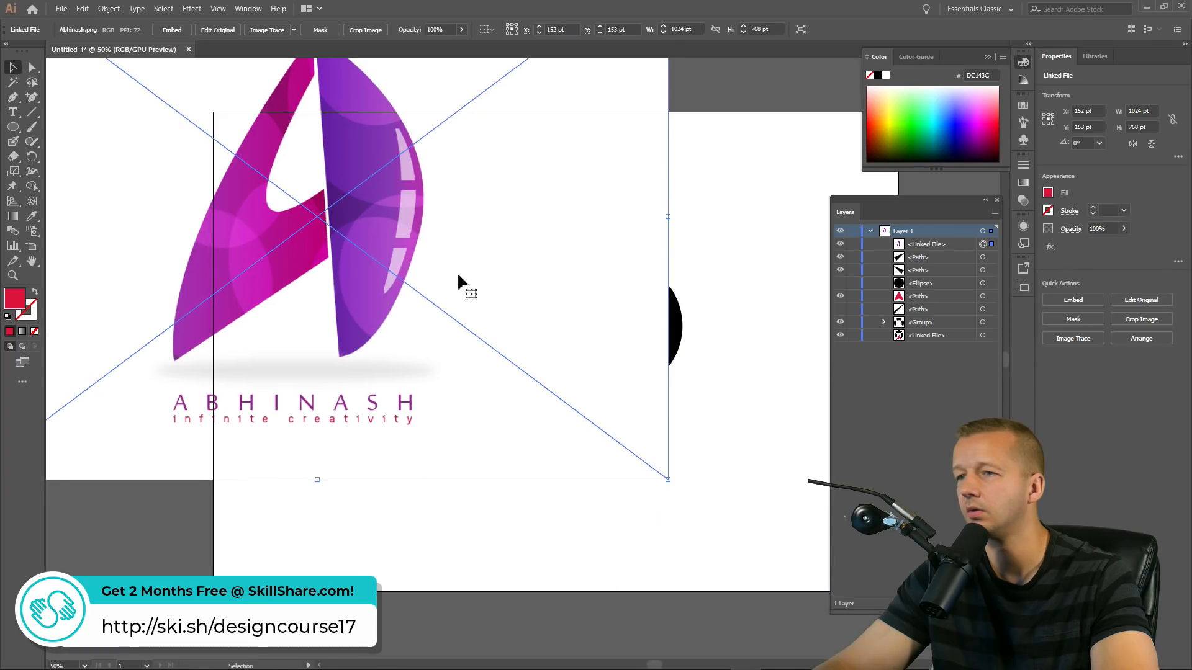
# Move the placed letter-A logo so the whole mark and its wordmark sit near the middle of the artboard
pyautogui.moveTo(380, 213); pyautogui.dragTo(478, 291)
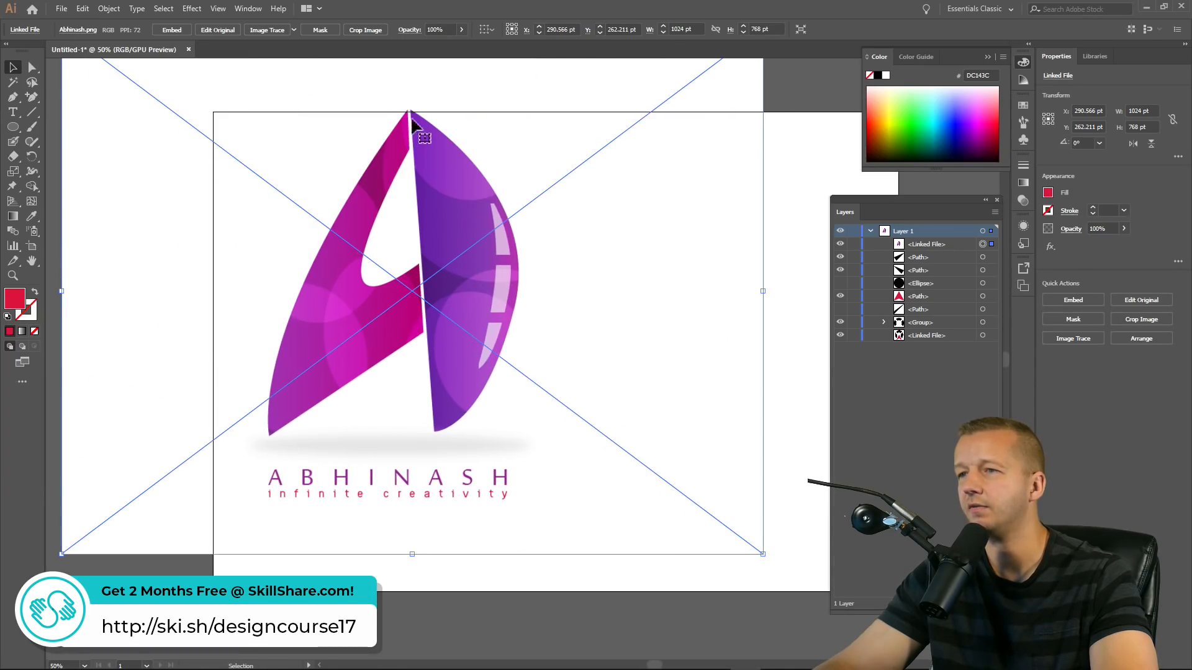
pyautogui.moveTo(443, 163); pyautogui.dragTo(524, 195)
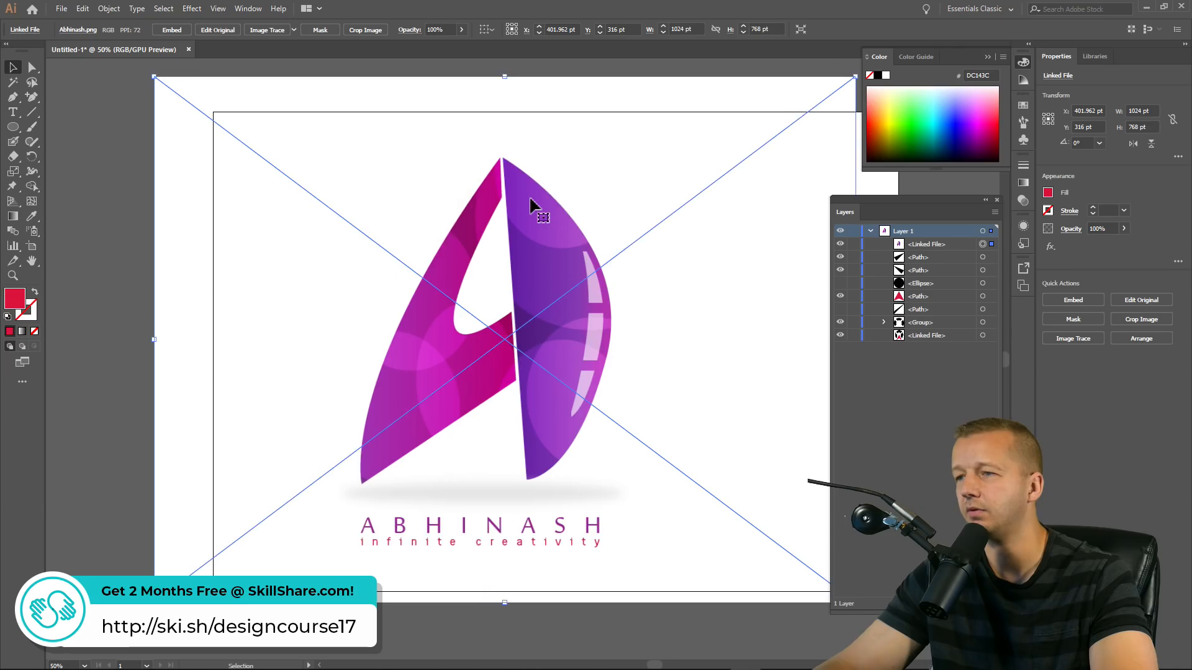
pyautogui.click(139, 173)
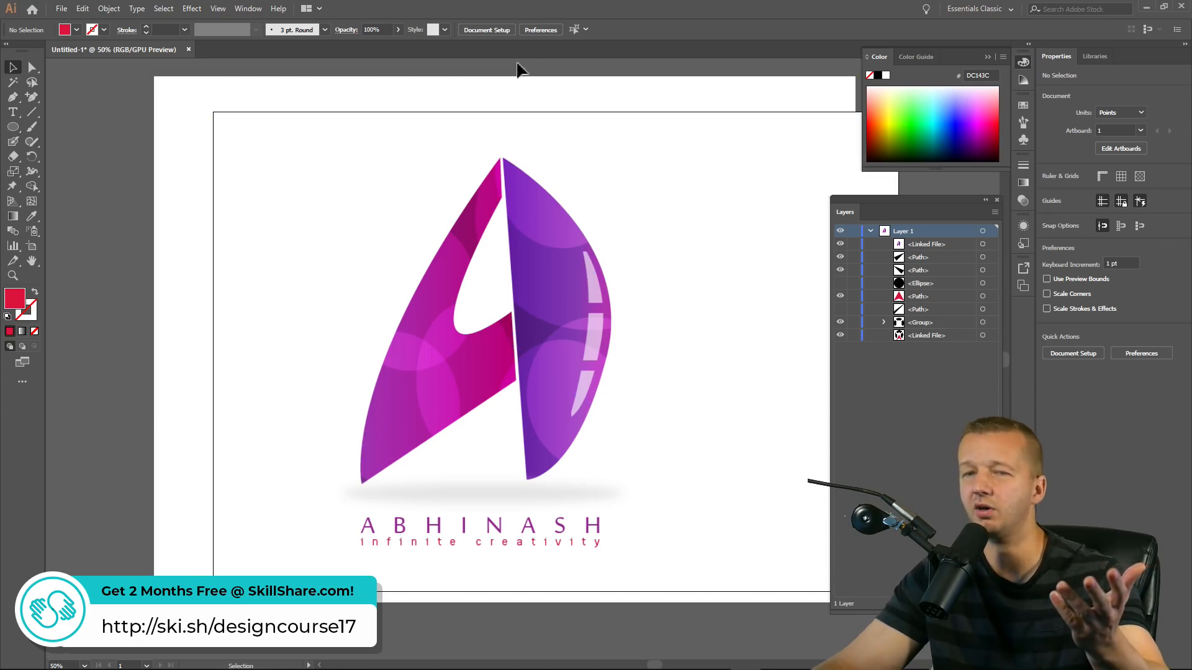
# Scale the letter-A logo down to about 257 × 193 pt and place it below the two circular arrow logos
pyautogui.click(160, 132)
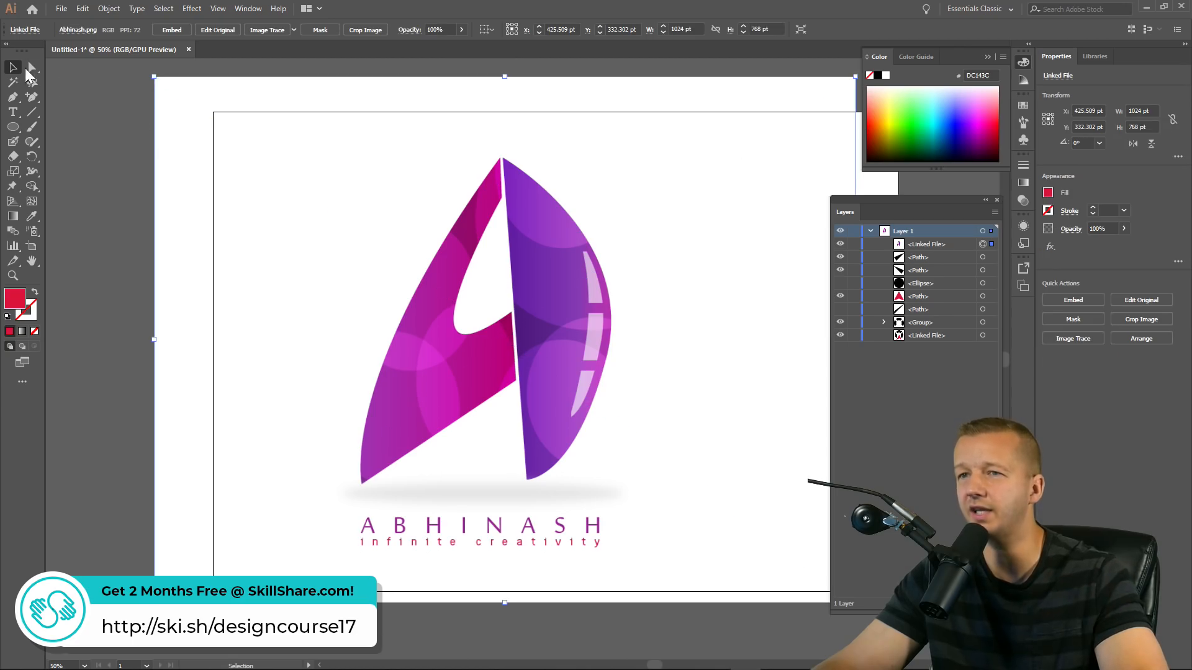
pyautogui.moveTo(149, 82); pyautogui.dragTo(417, 245)
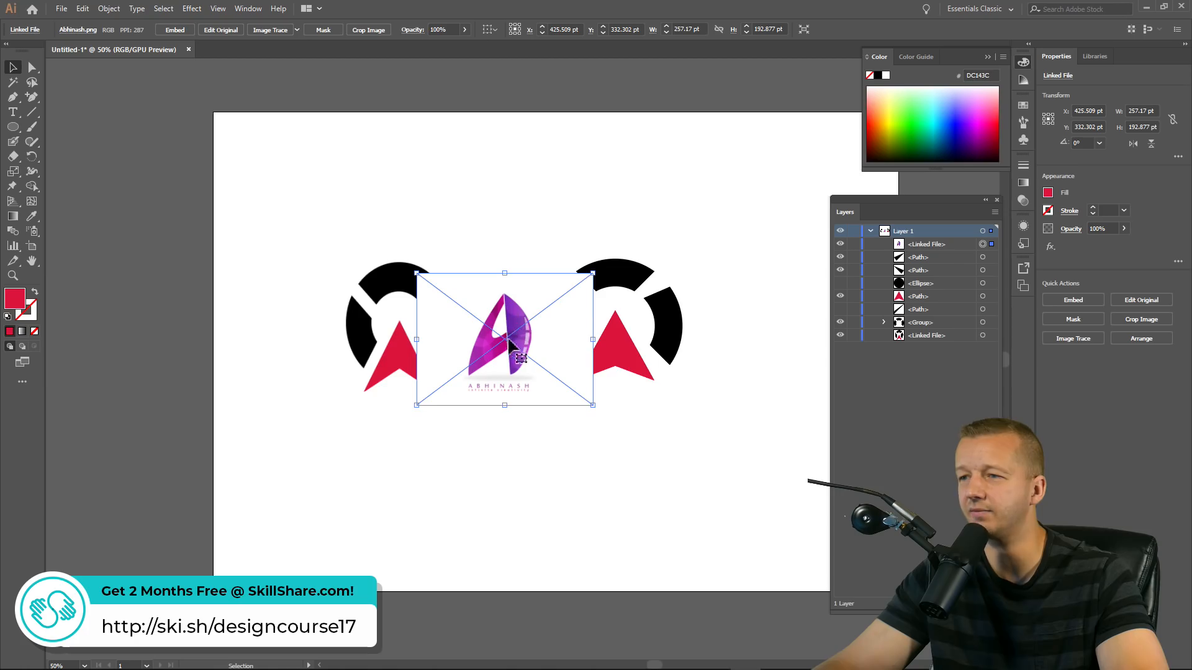
pyautogui.click(506, 202)
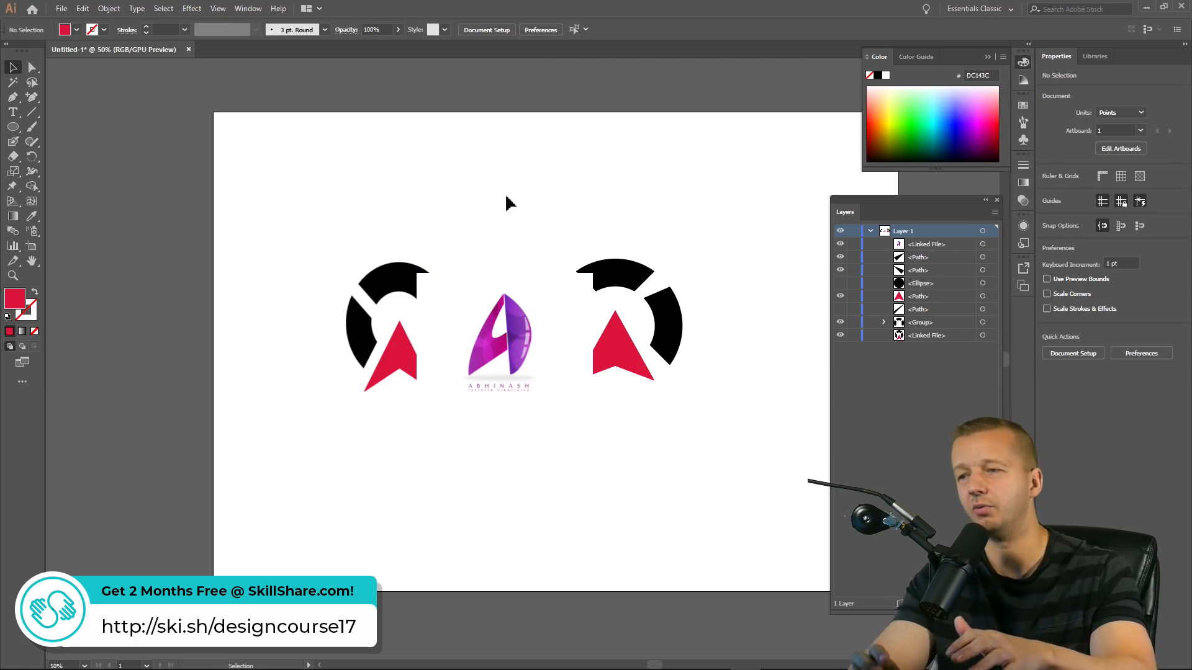
pyautogui.moveTo(500, 329); pyautogui.dragTo(516, 469)
pyautogui.click(650, 292)
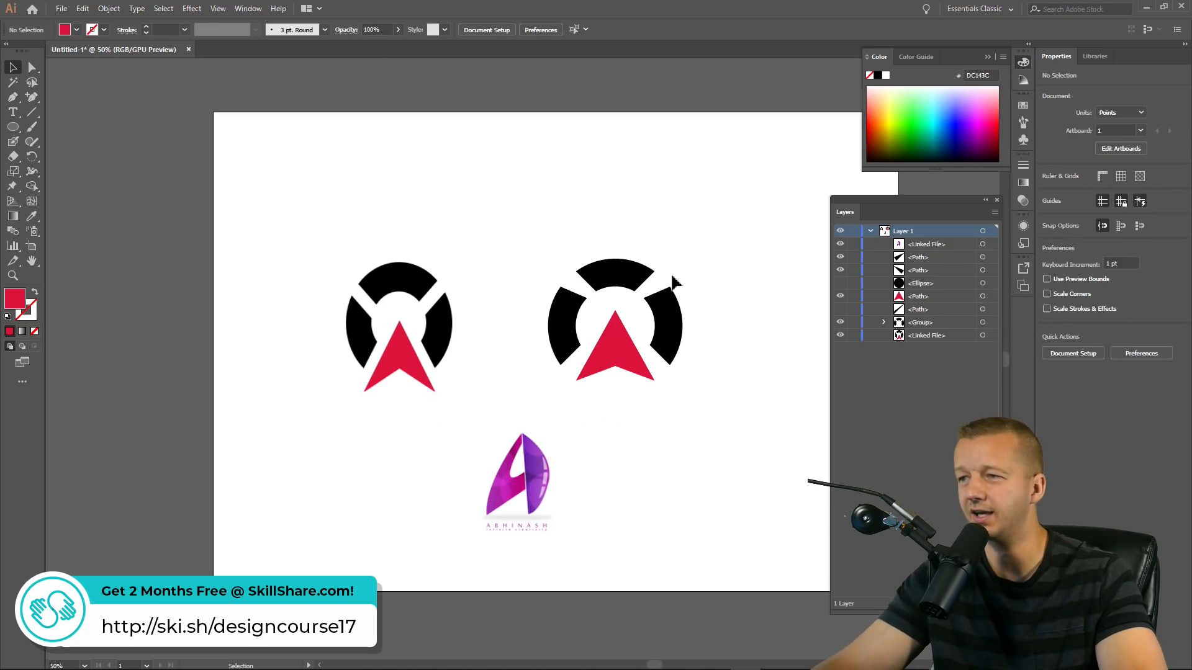
# Shrink the redesigned circular arrow logo to about 41 pt wide and move the letter-A logo up beneath it
pyautogui.moveTo(709, 389); pyautogui.dragTo(549, 248)
pyautogui.moveTo(683, 385); pyautogui.dragTo(577, 287)
pyautogui.click(585, 309)
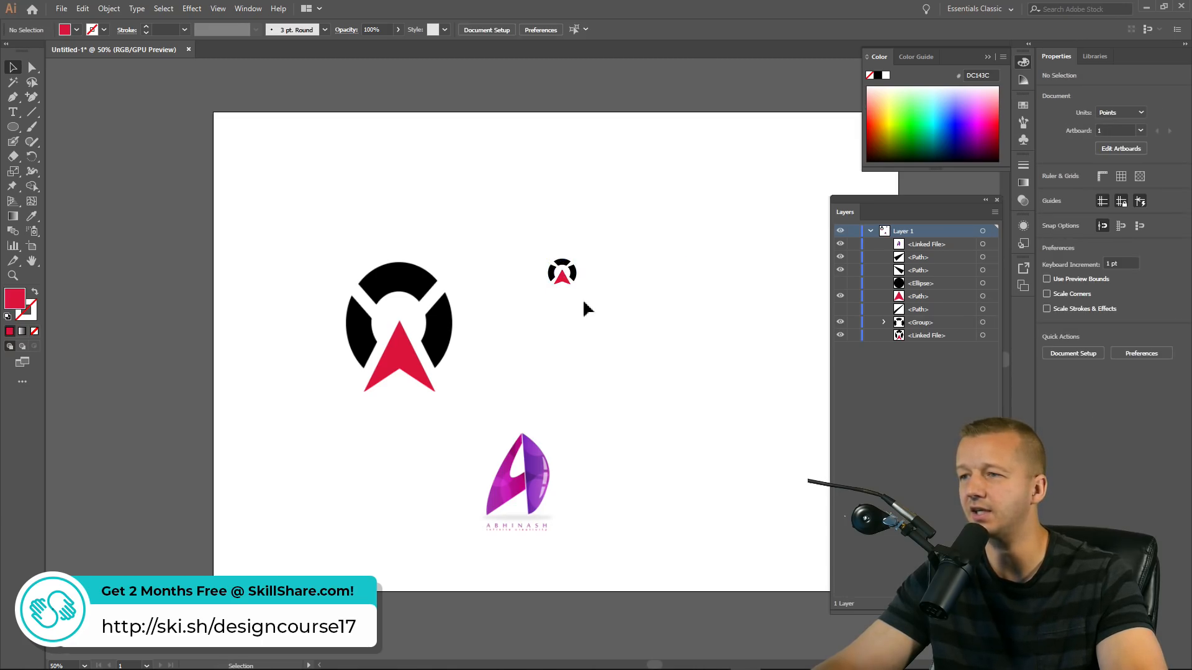
pyautogui.moveTo(554, 469); pyautogui.dragTo(562, 352)
pyautogui.moveTo(527, 232); pyautogui.dragTo(627, 297)
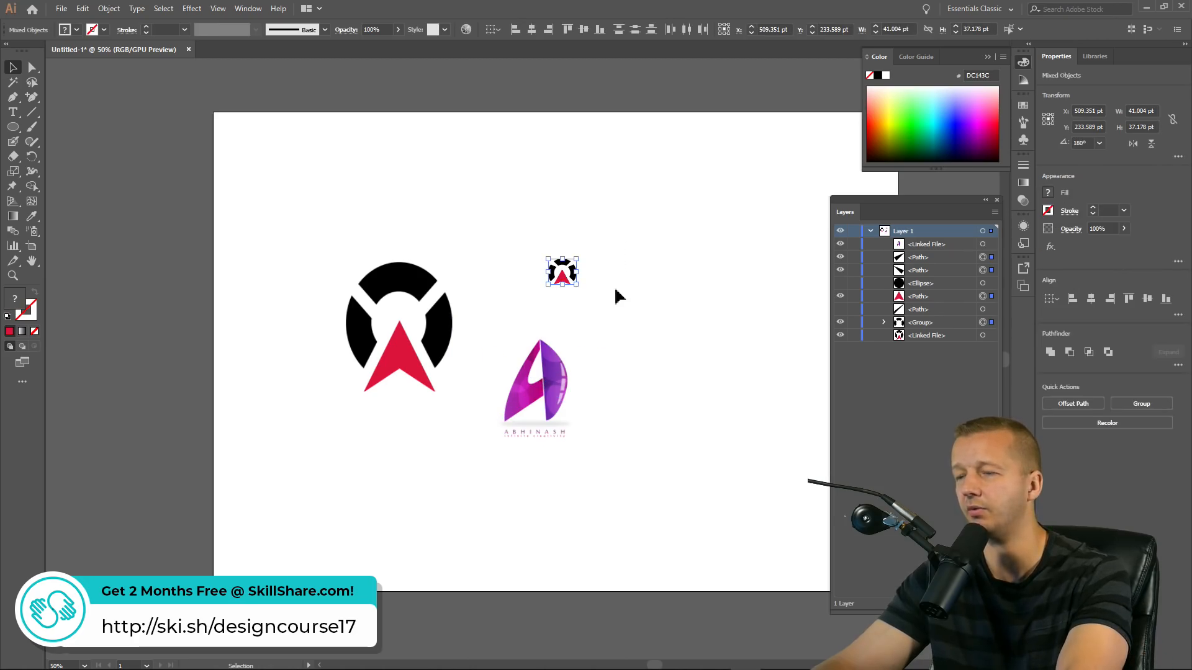
# Enlarge the letter-A logo to about 688 × 516 pt and center it over the other logos on the artboard
pyautogui.click(461, 329)
pyautogui.moveTo(453, 320); pyautogui.dragTo(304, 208)
pyautogui.moveTo(537, 386); pyautogui.dragTo(506, 337)
pyautogui.click(606, 546)
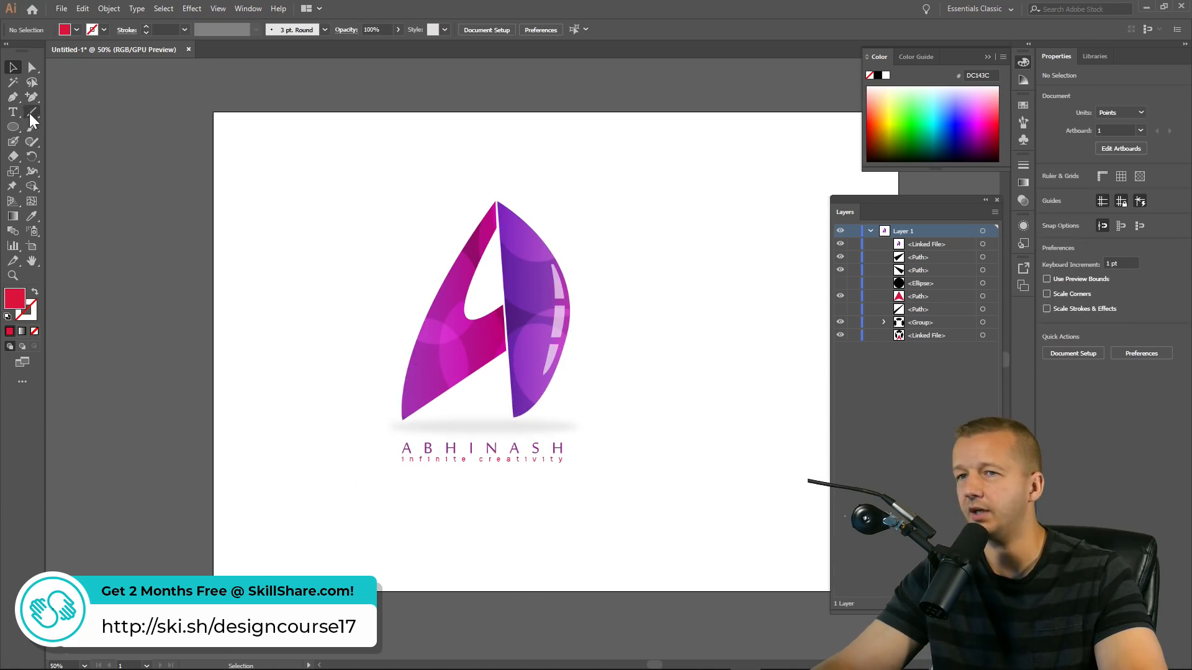
# Cover the logo's shadow and wordmark with a red rectangle about 351 × 124 pt, and delete the rectangle
pyautogui.moveTo(13, 127); pyautogui.dragTo(42, 134)
pyautogui.moveTo(332, 506); pyautogui.dragTo(576, 424)
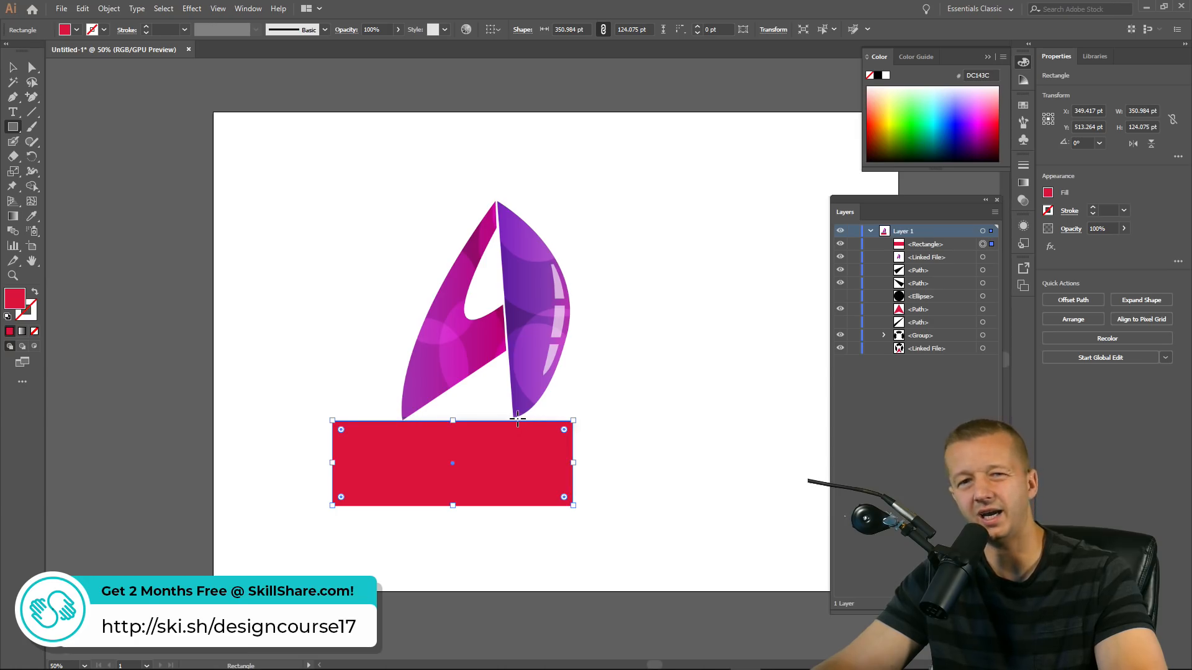
pyautogui.press('v')
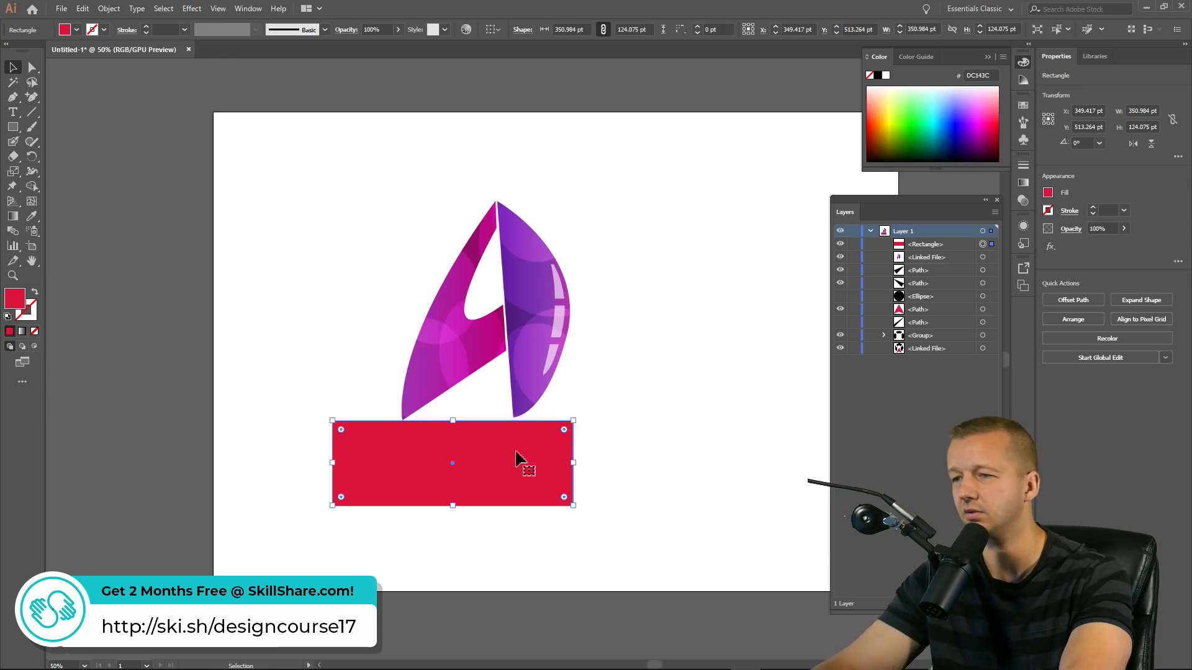
pyautogui.press('Delete')
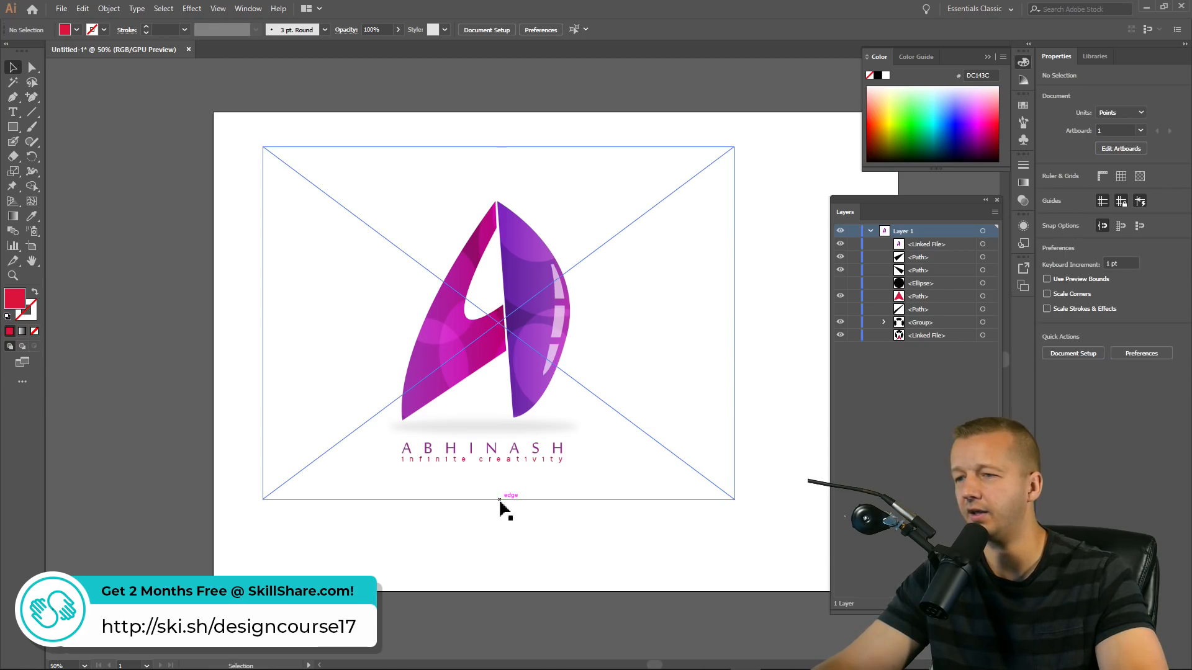
# Scale the letter-A logo down to about 331 × 248 pt and move it above the large circular arrow logo
pyautogui.click(638, 468)
pyautogui.scroll(3, 492, 473)
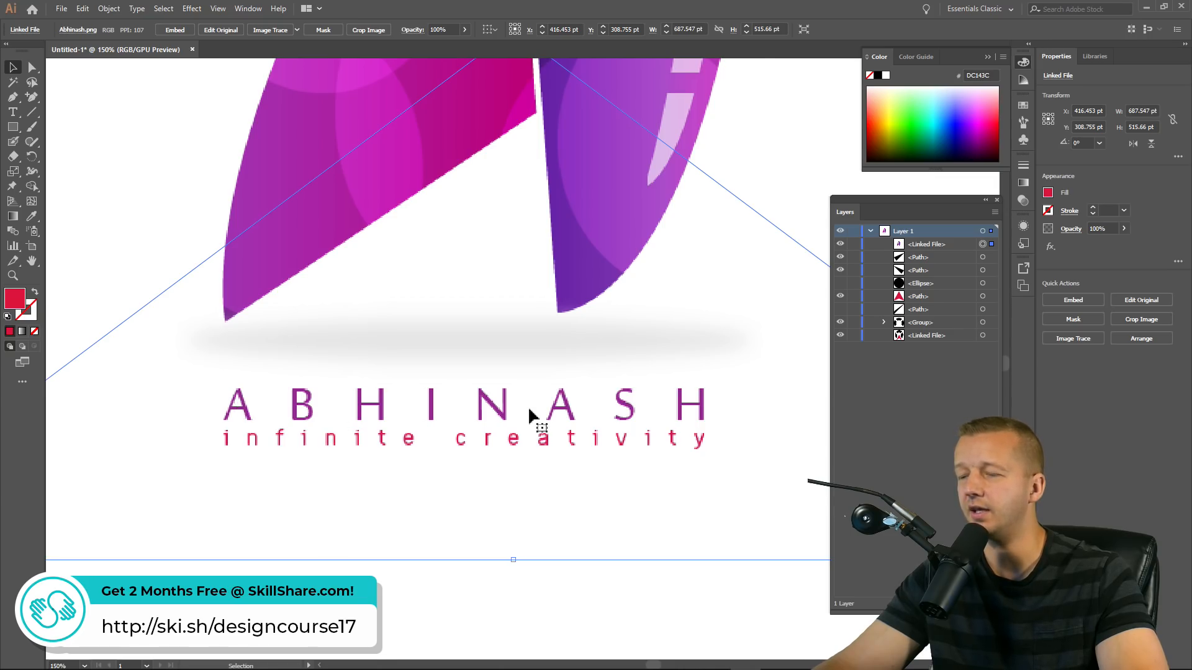
pyautogui.scroll(-2, 532, 412)
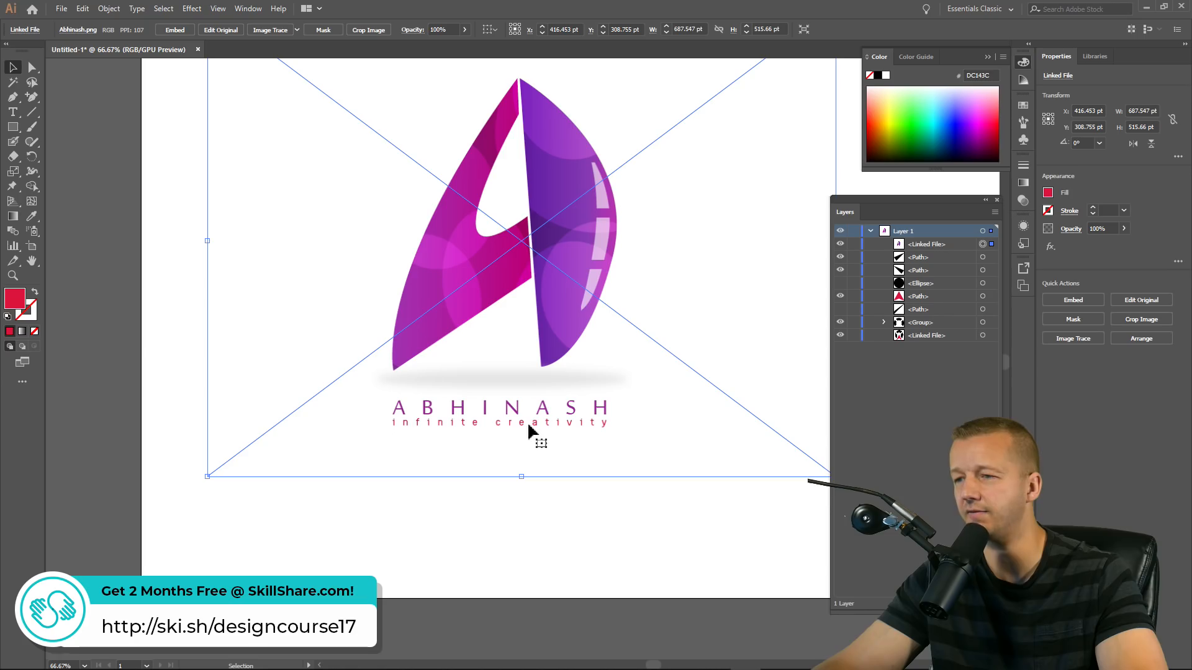
pyautogui.scroll(-2, 544, 427)
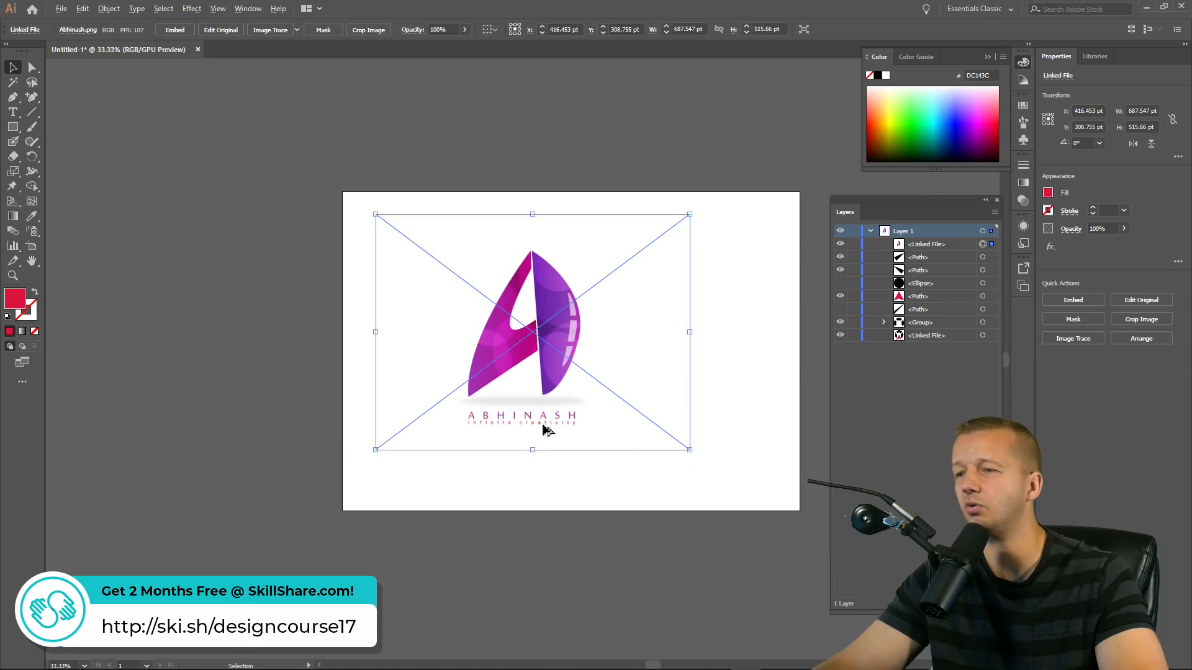
pyautogui.scroll(1, 550, 428)
pyautogui.moveTo(763, 464); pyautogui.dragTo(506, 324)
pyautogui.moveTo(410, 174); pyautogui.dragTo(412, 146)
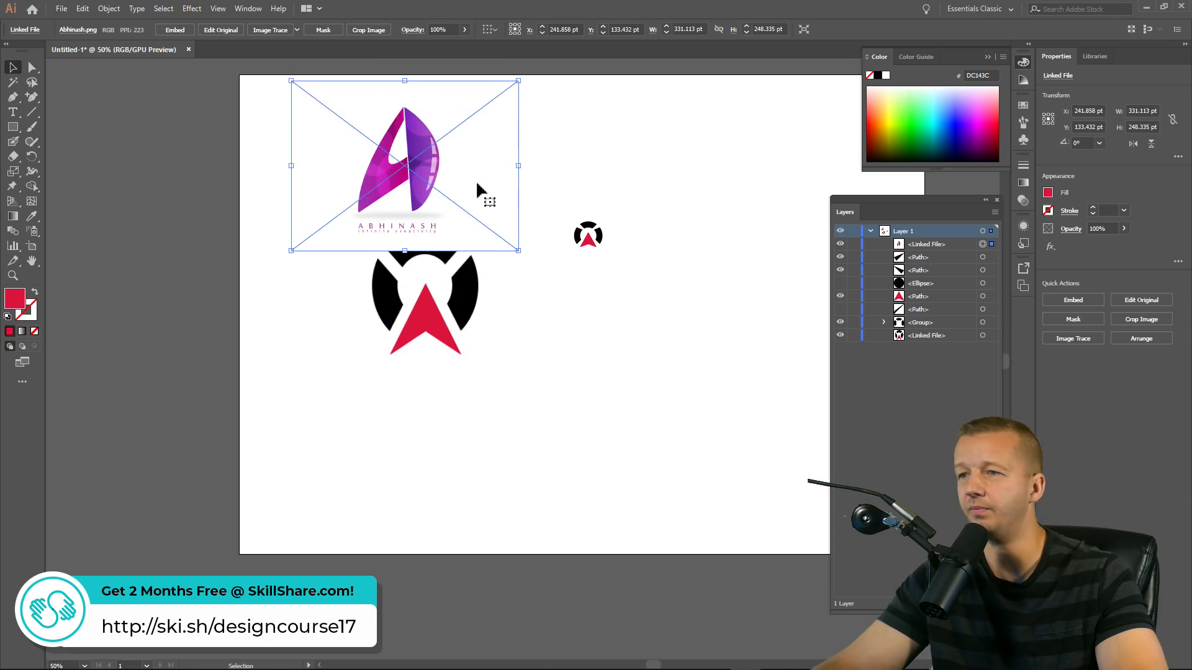
pyautogui.moveTo(402, 183); pyautogui.dragTo(416, 190)
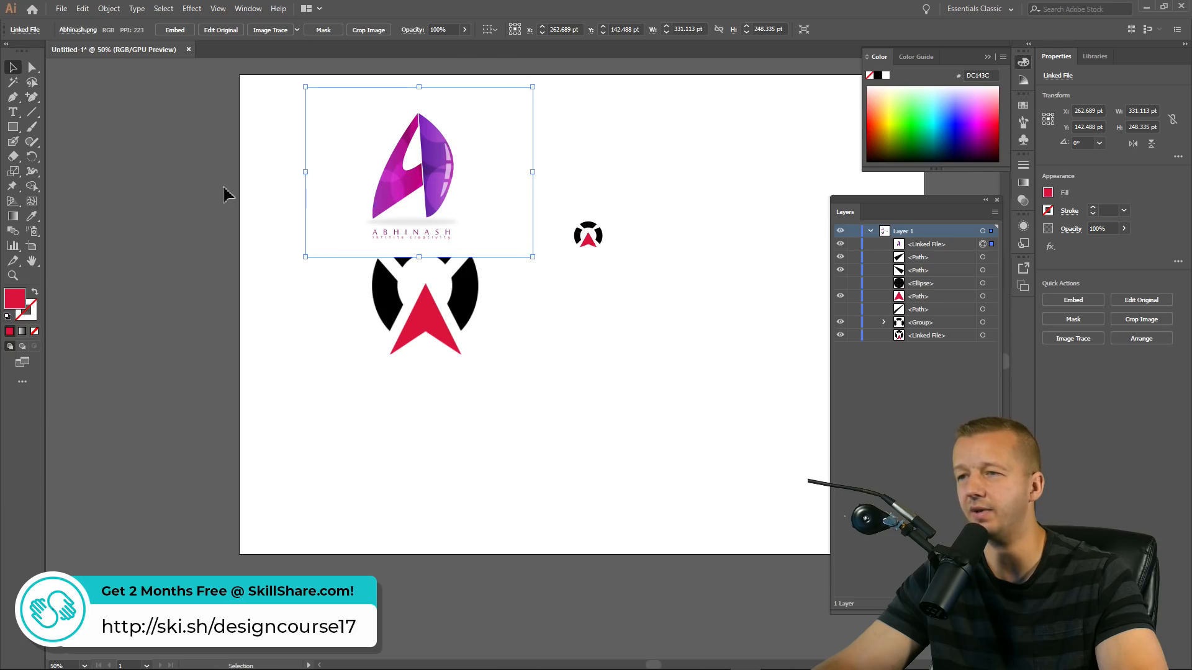
# Delete the letter-A logo image from the artboard
pyautogui.scroll(4, 283, 252)
pyautogui.moveTo(525, 181); pyautogui.dragTo(308, 325)
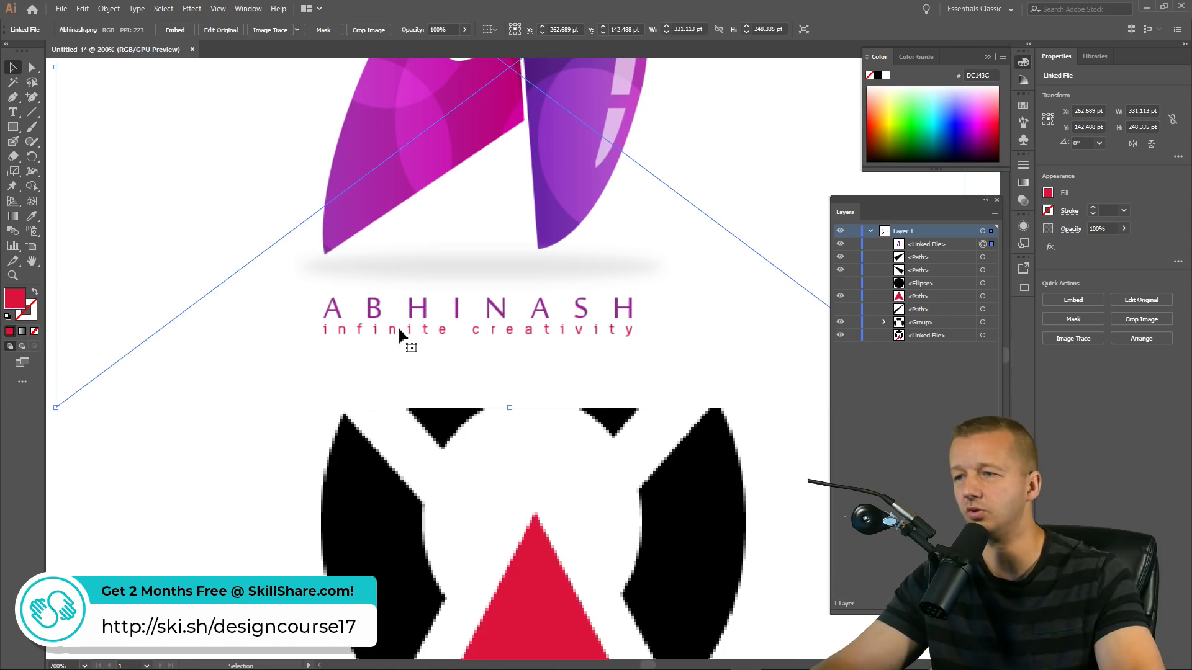
pyautogui.scroll(-4, 402, 335)
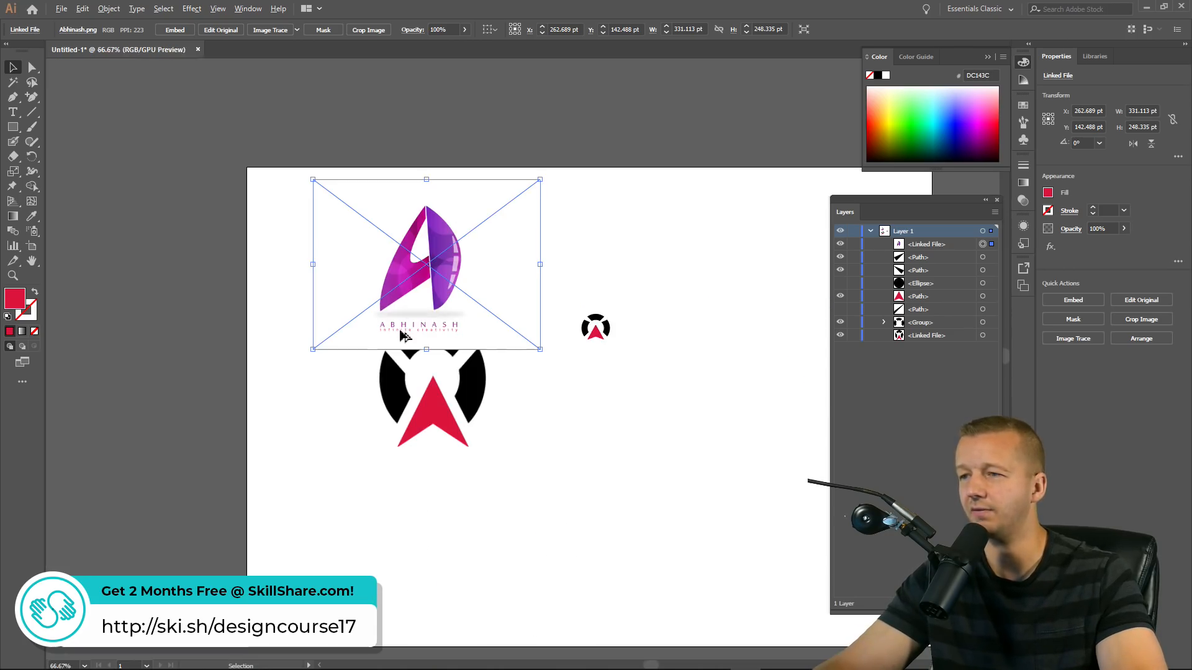
pyautogui.press('Delete')
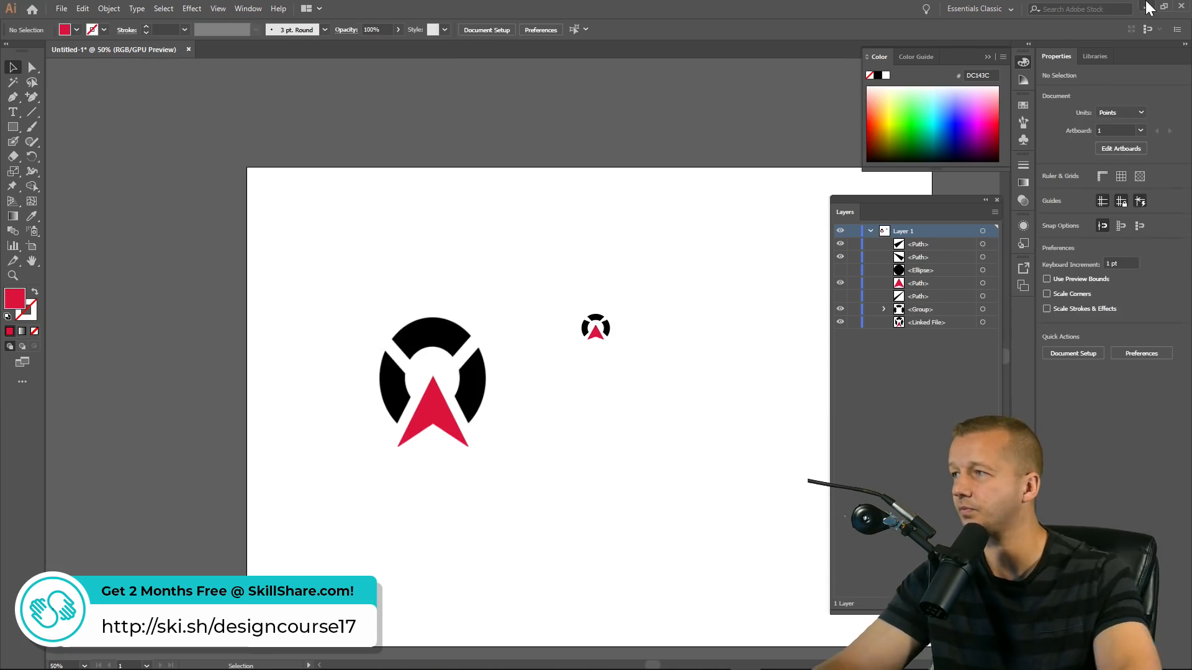
# Return to Discord, close the image preview and examine the next submission, the purple LS initials logo
pyautogui.click(1146, 7)
pyautogui.click(486, 203)
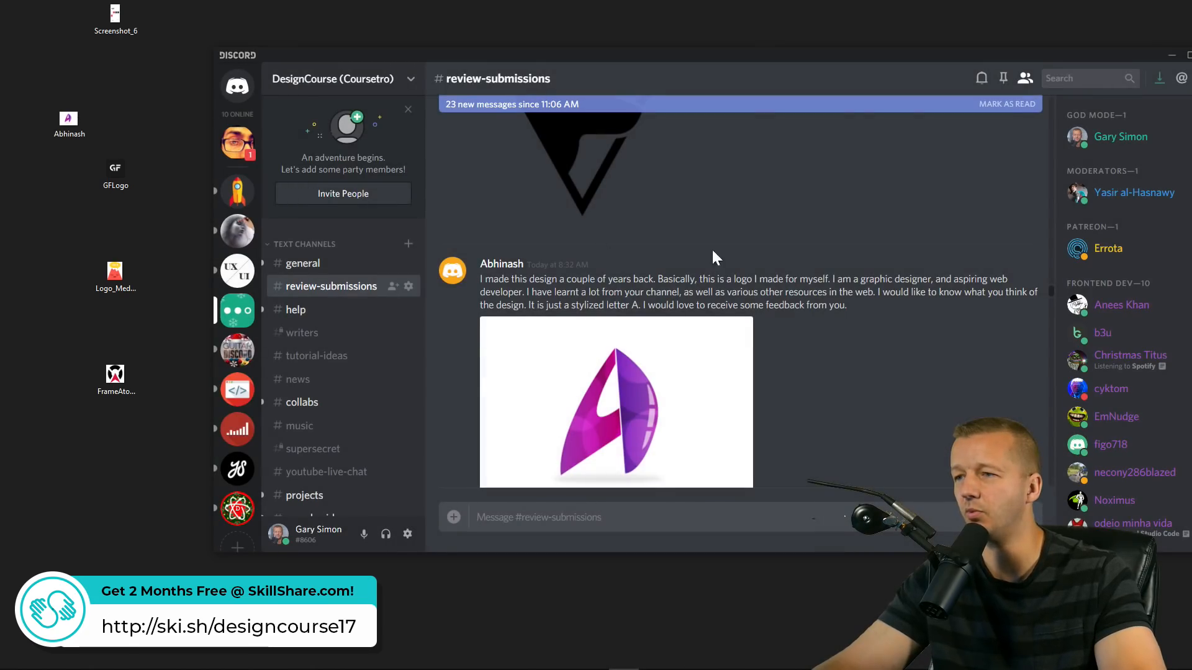
pyautogui.scroll(-6, 881, 321)
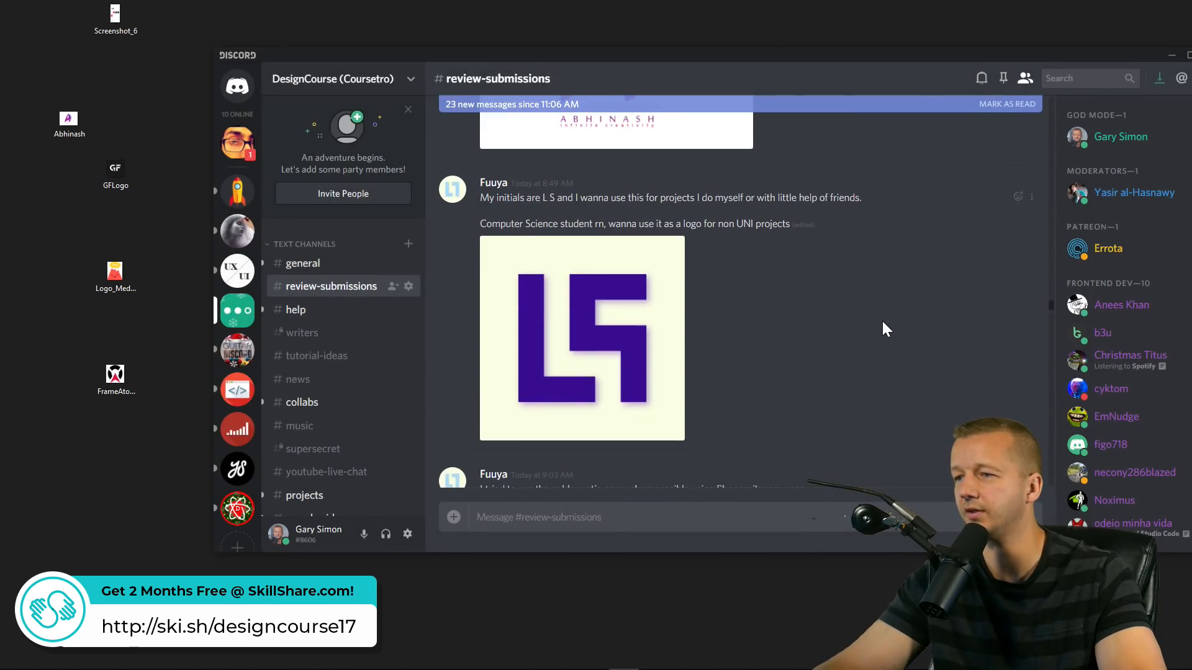
pyautogui.scroll(1, 882, 321)
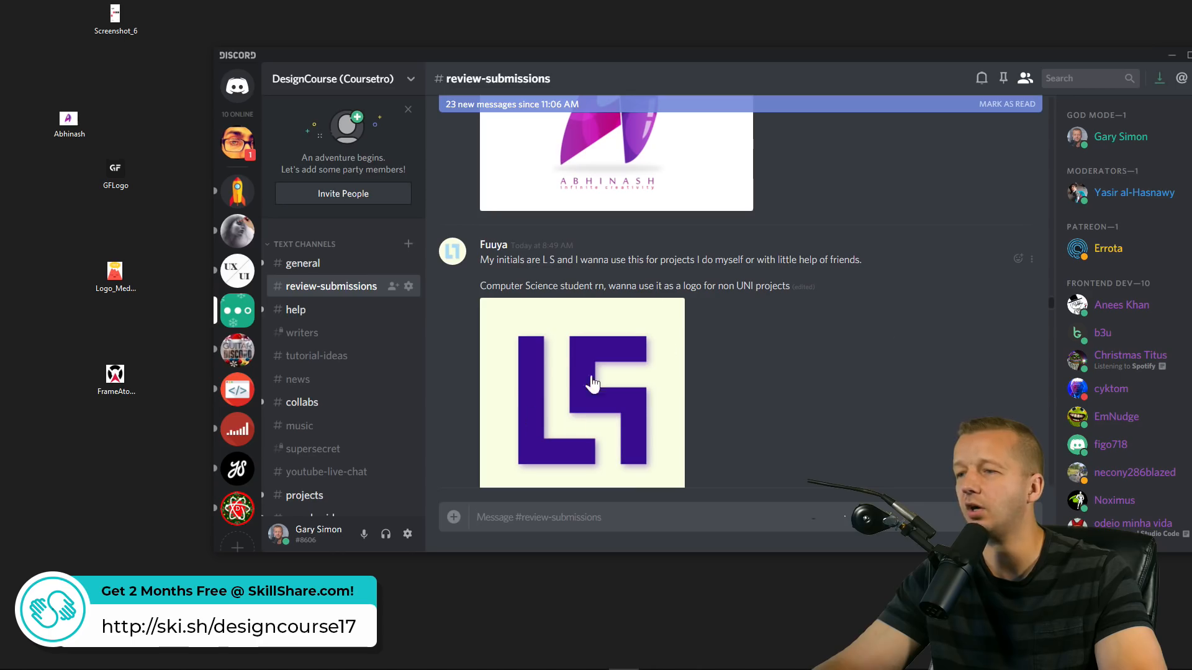